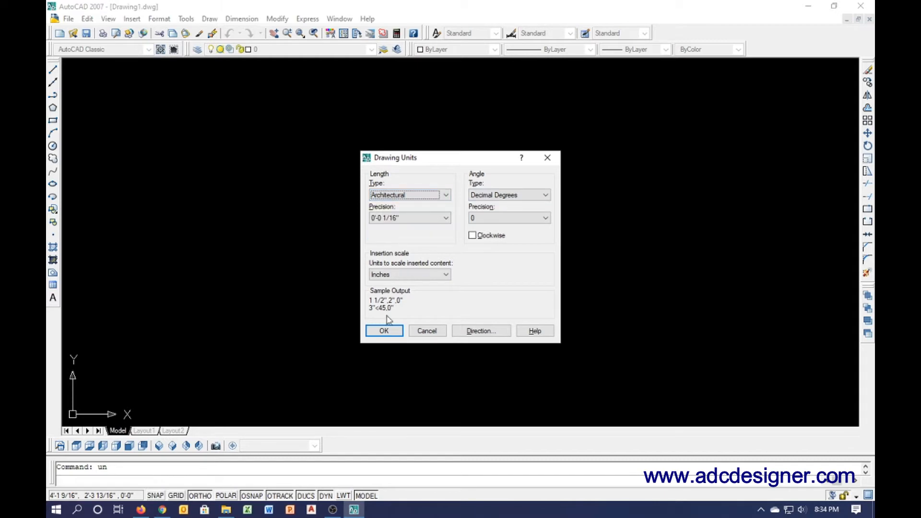
Accept architectural drawing units in inches and confirm the Standard dimension style with architectural primary units
left_click(384, 331)
type("d")
key("Return")
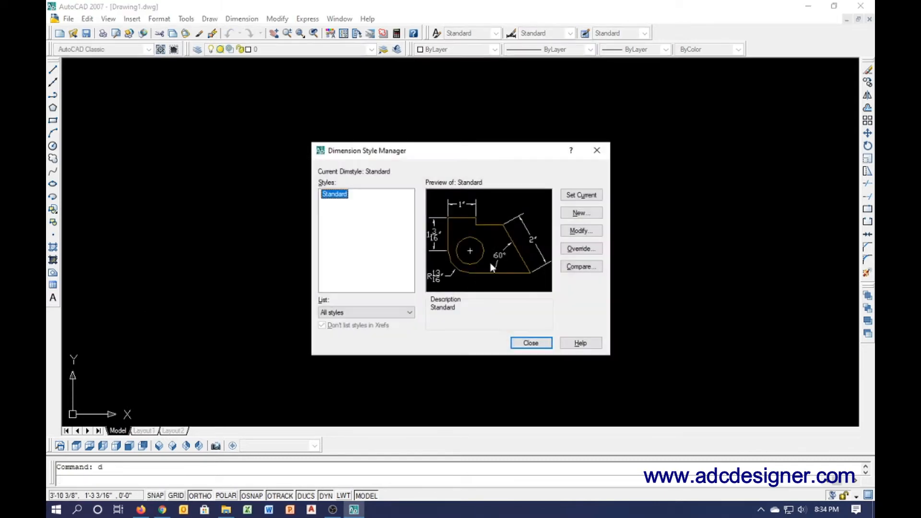
left_click(581, 232)
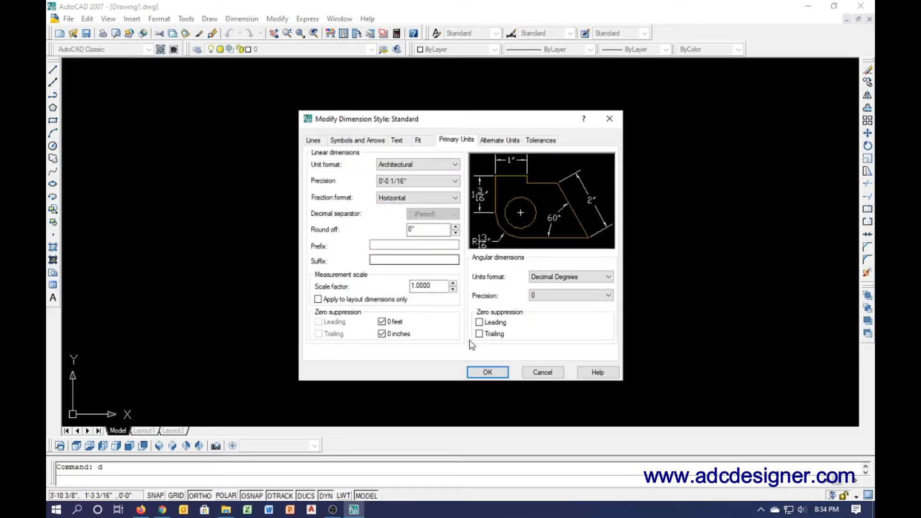
left_click(487, 372)
left_click(545, 346)
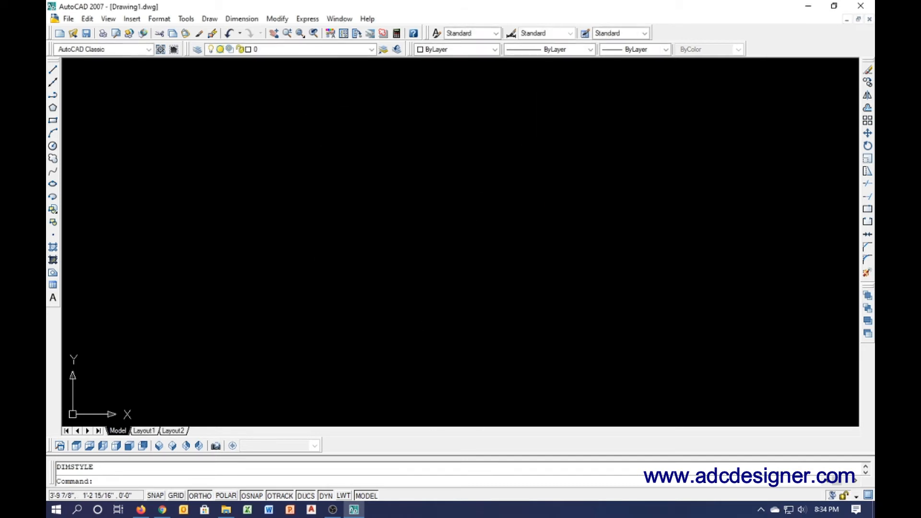
Draw a horizontal line 70 feet long to the right across the drawing area
key("Escape")
type("l")
key("Return")
left_click(264, 193)
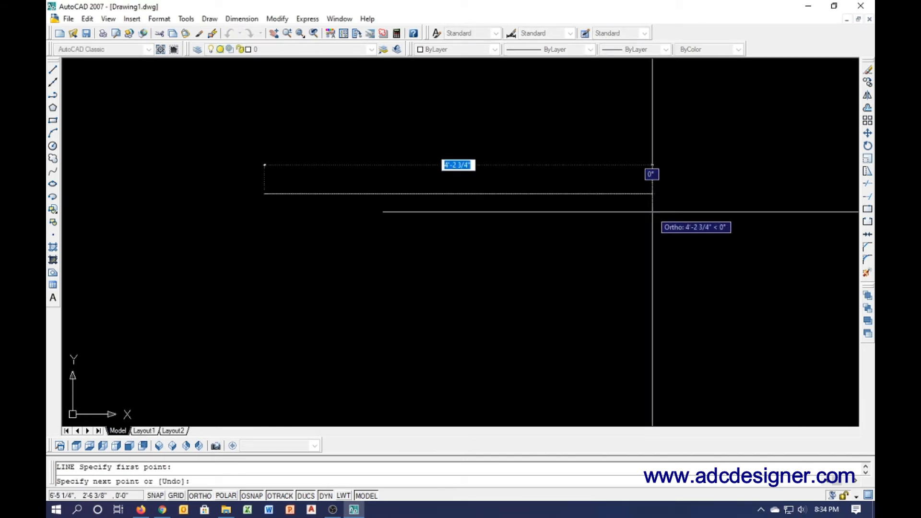
type("70")
key("Return")
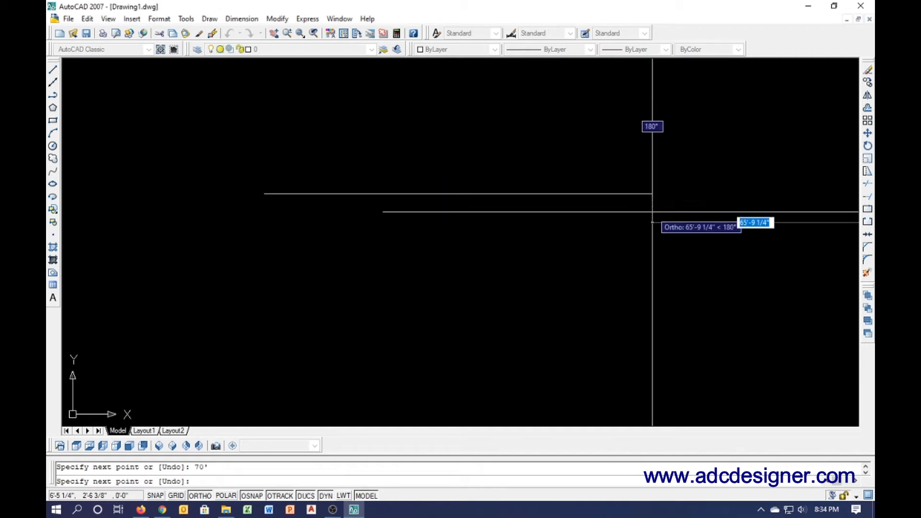
key("Return")
Draw a vertical line 50 feet down from the left end of the horizontal line
key("Return")
left_click(265, 194)
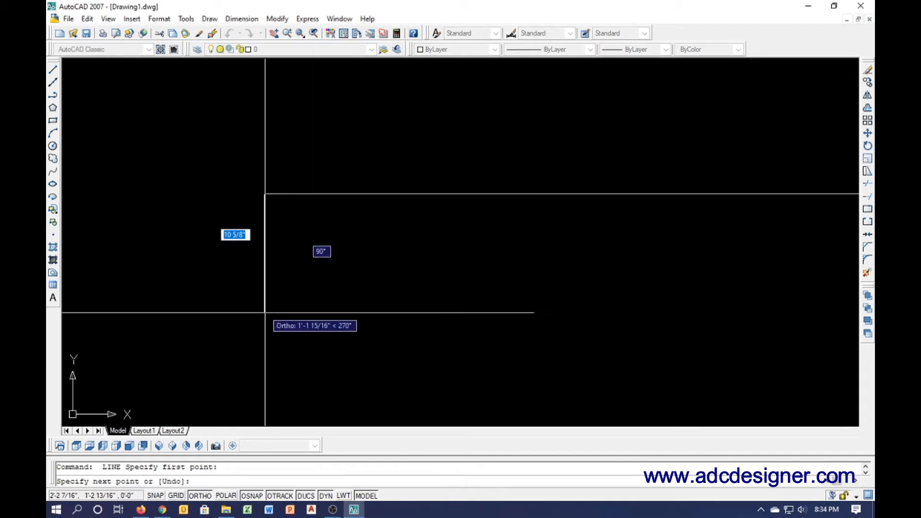
type("50")
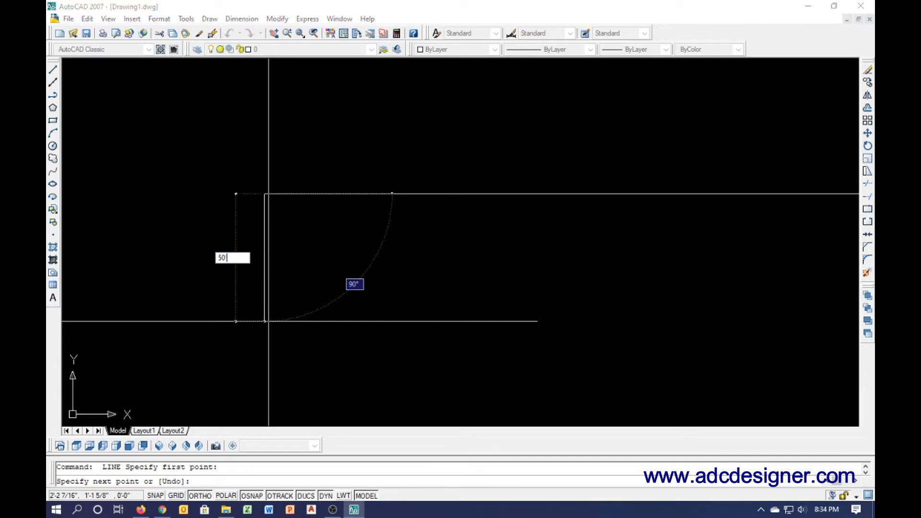
key("Return")
key("Return")
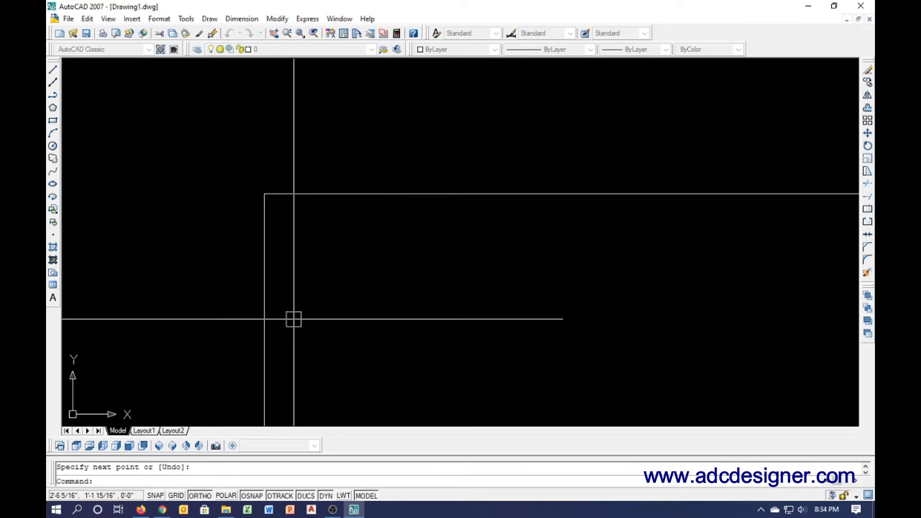
Offset the vertical and horizontal lines inward by 4.5 inches
key("Escape")
type("o")
key("Return")
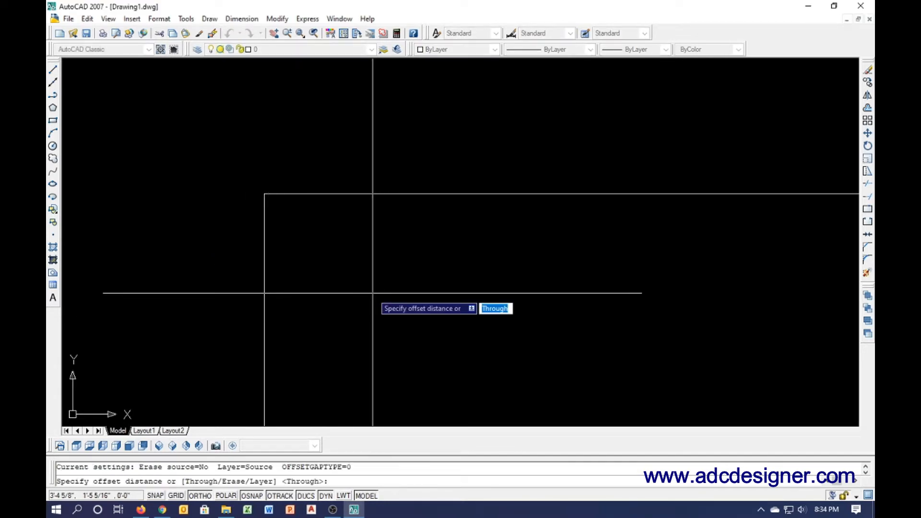
type("4.5")
key("Return")
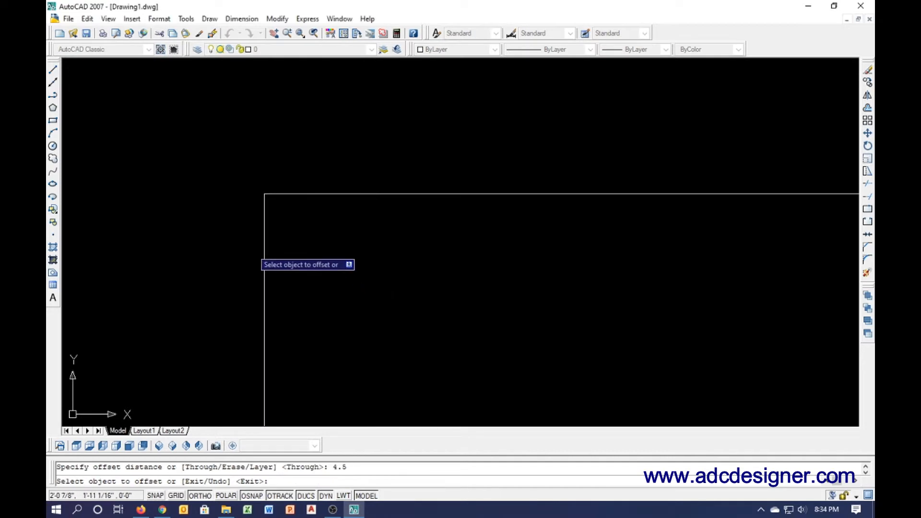
left_click(264, 252)
left_click(354, 253)
left_click(353, 194)
left_click(337, 243)
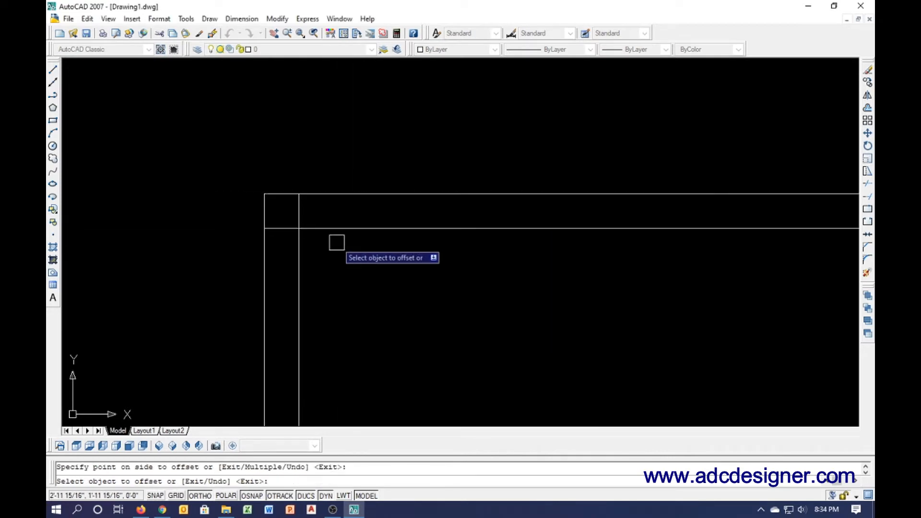
Erase the two offset lines inside the corner
key("Escape")
left_click(330, 212)
left_click(281, 230)
key("Delete")
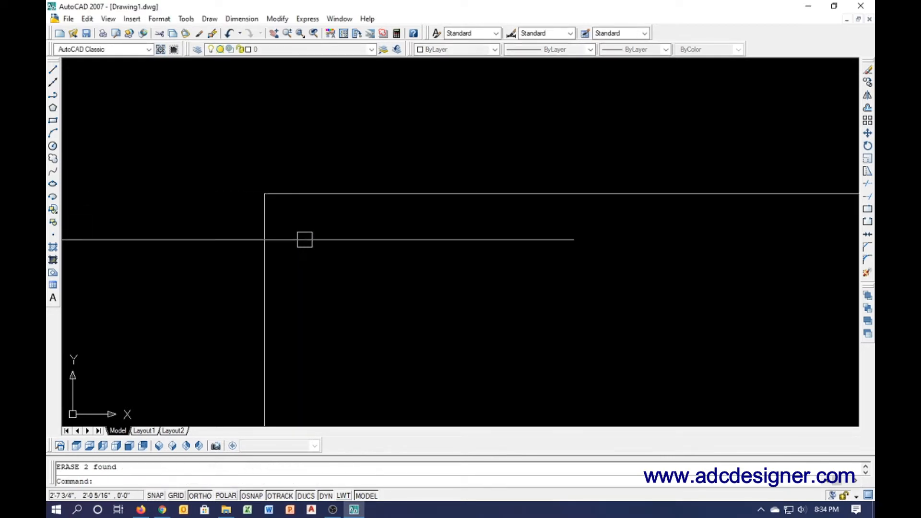
Offset the upper and left boundary lines 4.5 inches inward to form the outer wall
type("o")
key("Return")
type("4.5")
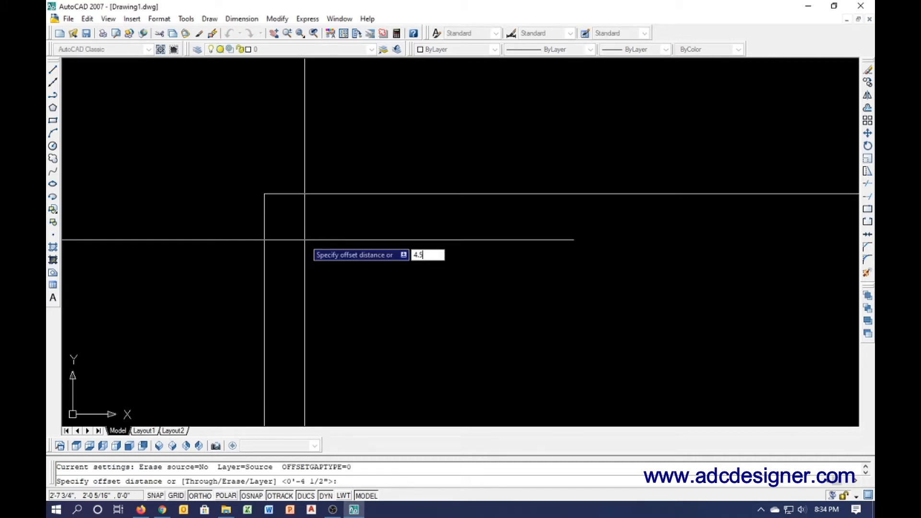
key("Return")
left_click(313, 195)
left_click(311, 235)
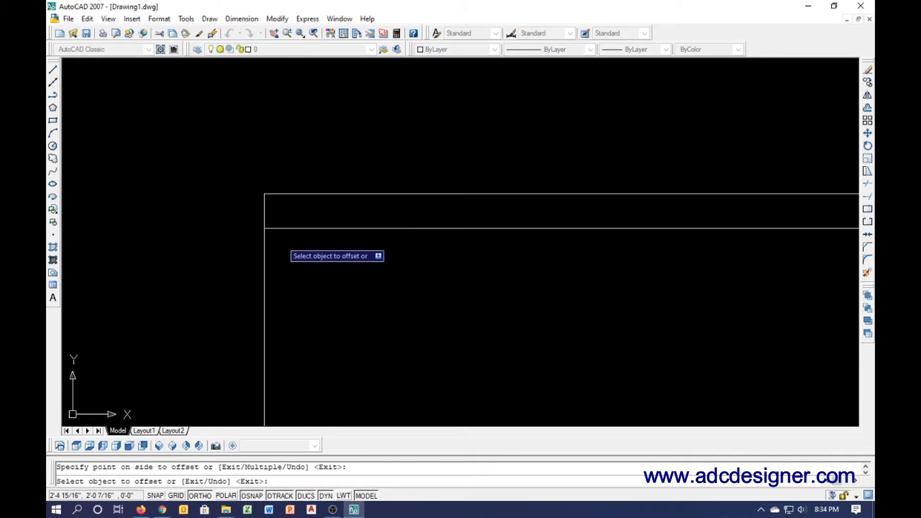
left_click(265, 261)
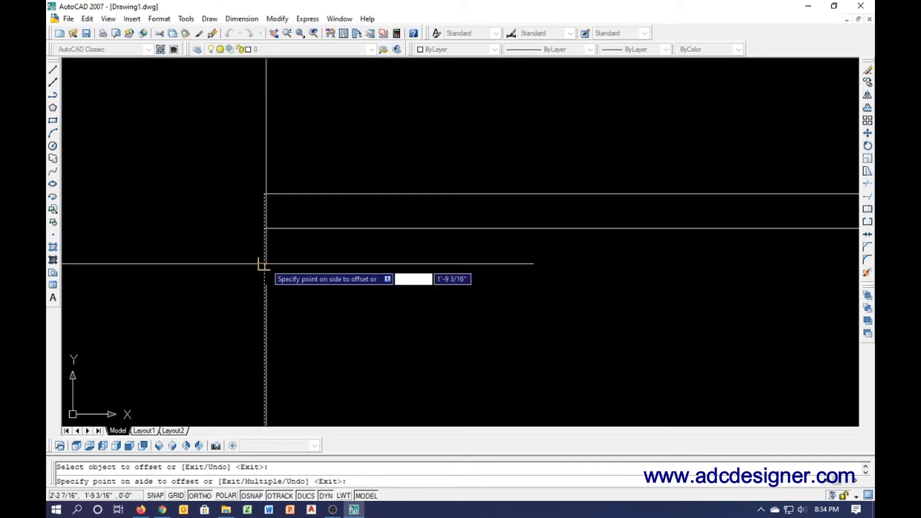
left_click(294, 270)
key("Escape")
Turn off the display of the UCS icon at the origin point
scroll(224, 192, "down", 4)
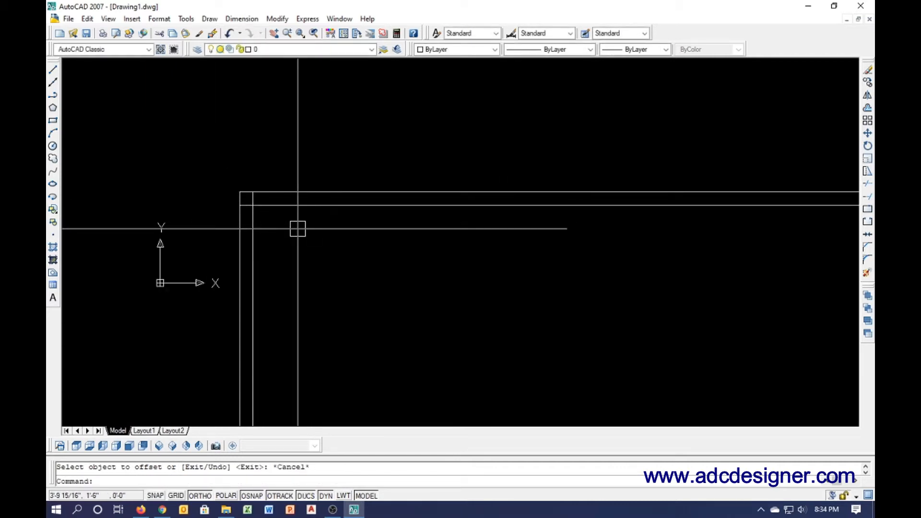
key("Return")
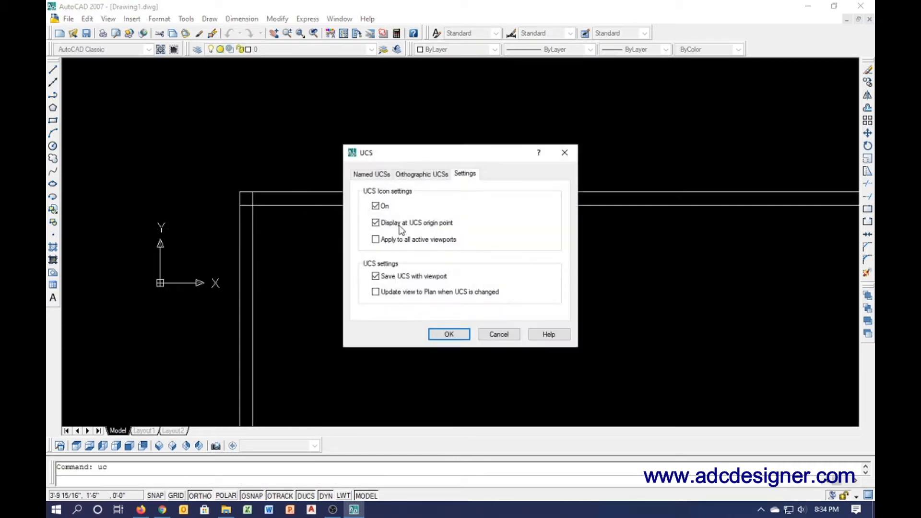
left_click(449, 335)
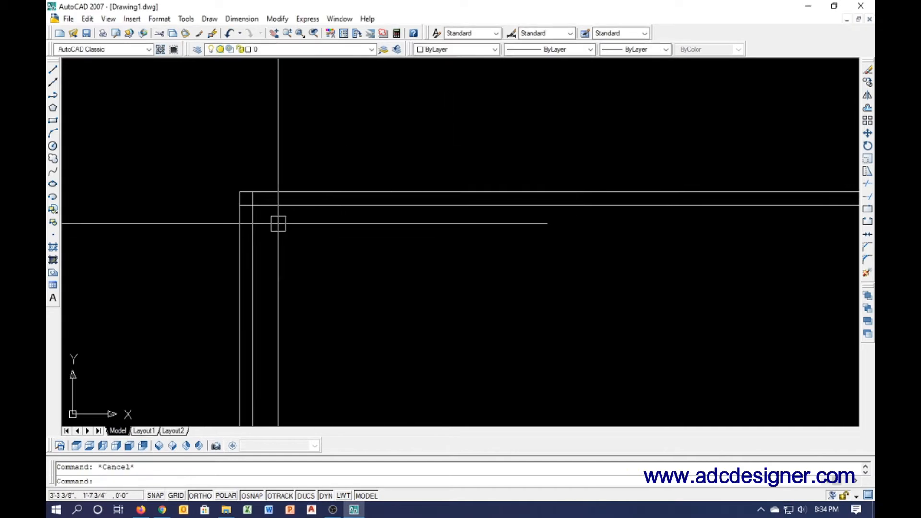
Trim the overlapping ends of the inner wall lines at the upper-left corner
type("tr")
key("Return")
key("Return")
scroll(276, 202, "up", 1)
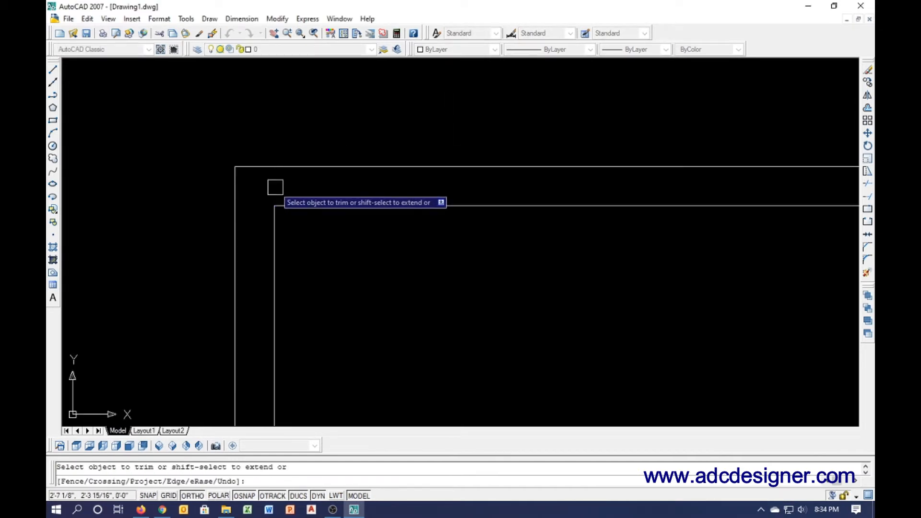
scroll(310, 256, "down", 1)
key("Escape")
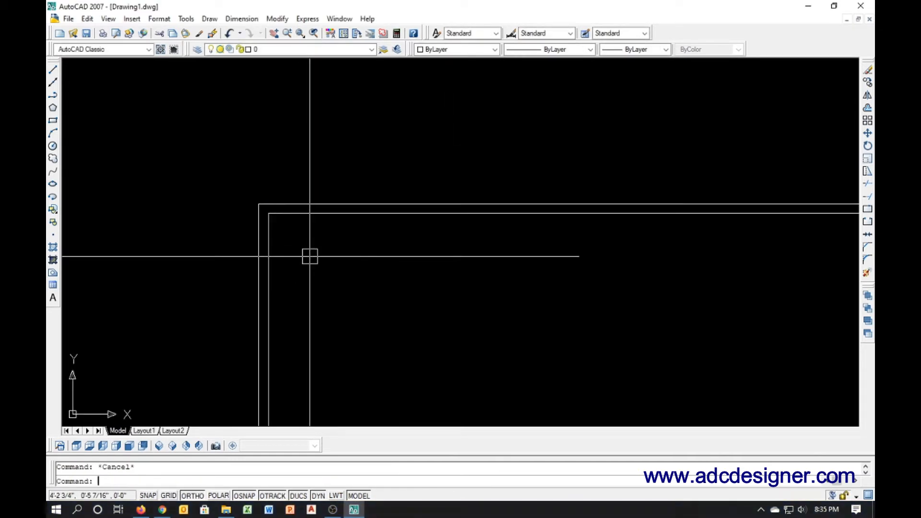
Offset the inner horizontal and vertical wall lines 30 inches inward
type("o")
key("Return")
type("30")
key("Return")
left_click(333, 214)
left_click(318, 264)
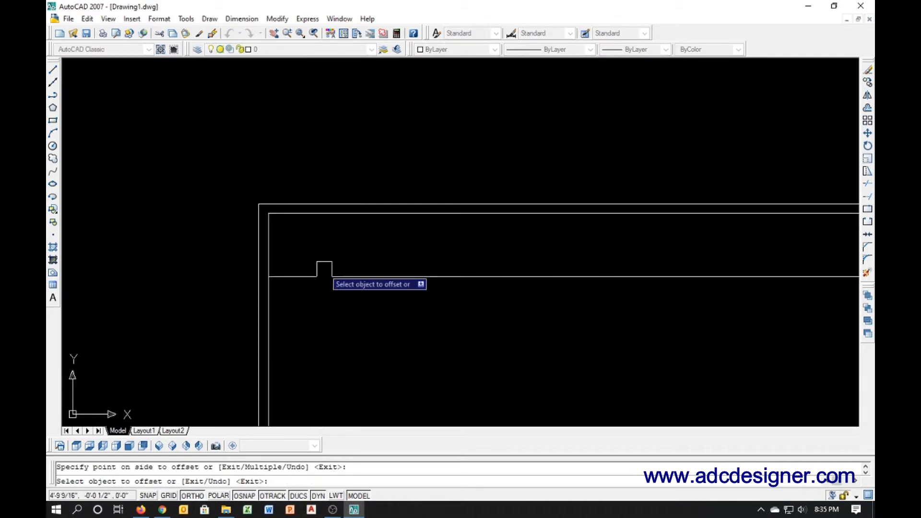
left_click(275, 256)
left_click(275, 256)
key("Escape")
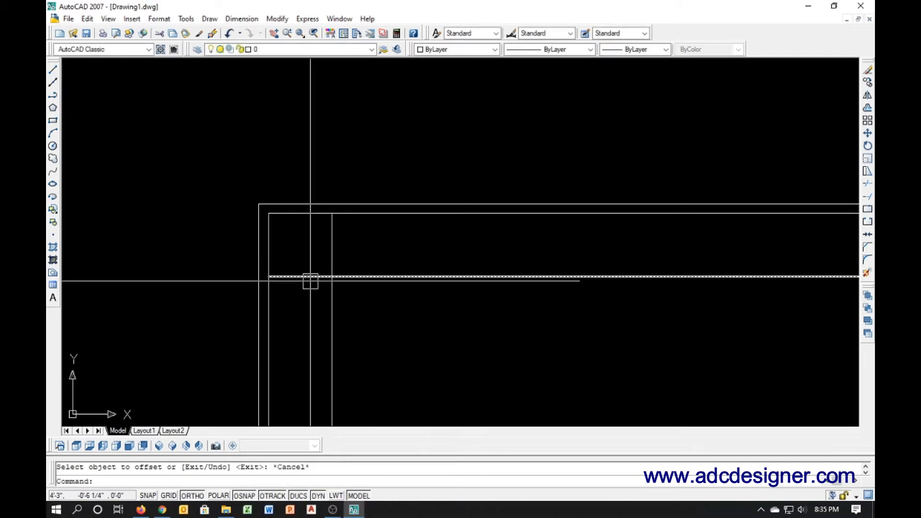
Trim the crossing ends of the two 30-inch offset lines into a clean corner
type("tr")
key("Return")
key("Return")
left_click(309, 279)
left_click(328, 249)
key("Escape")
key("Escape")
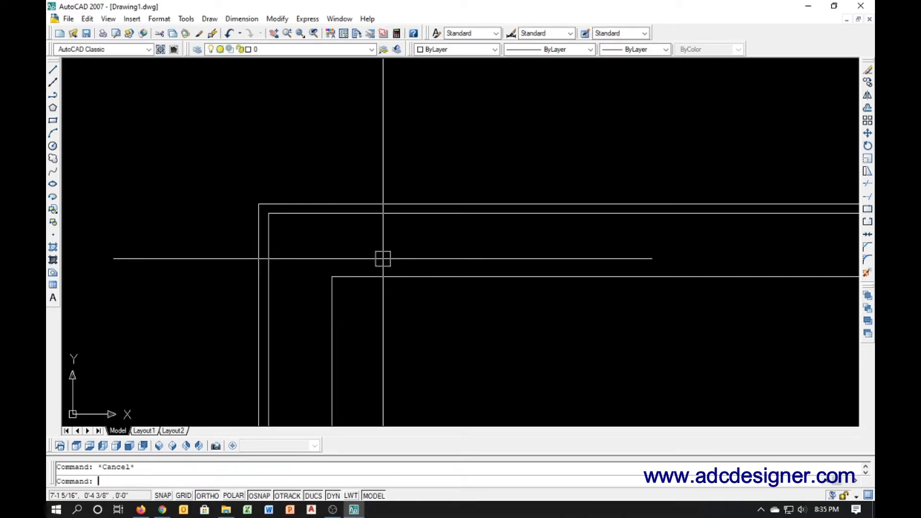
Offset the innermost vertical line about 8 feet to the right
type("o")
key("Return")
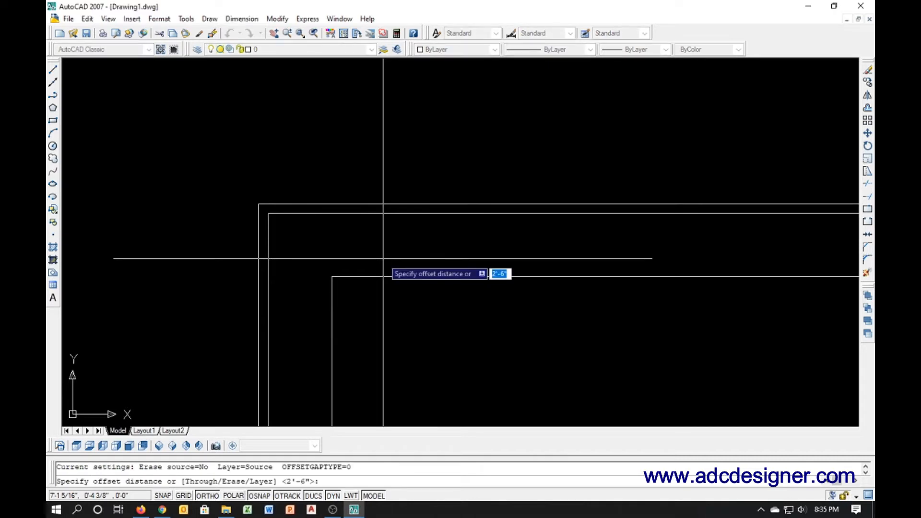
type("8.")
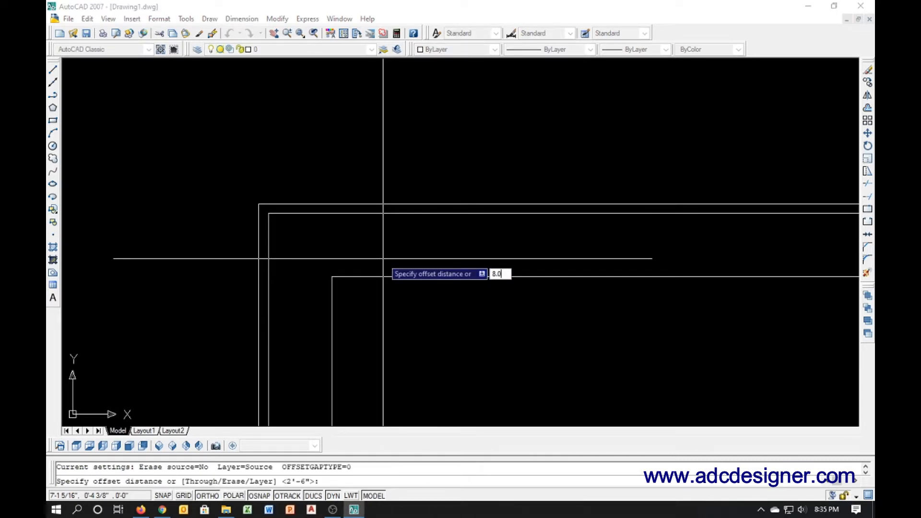
type("08")
key("Return")
left_click(333, 321)
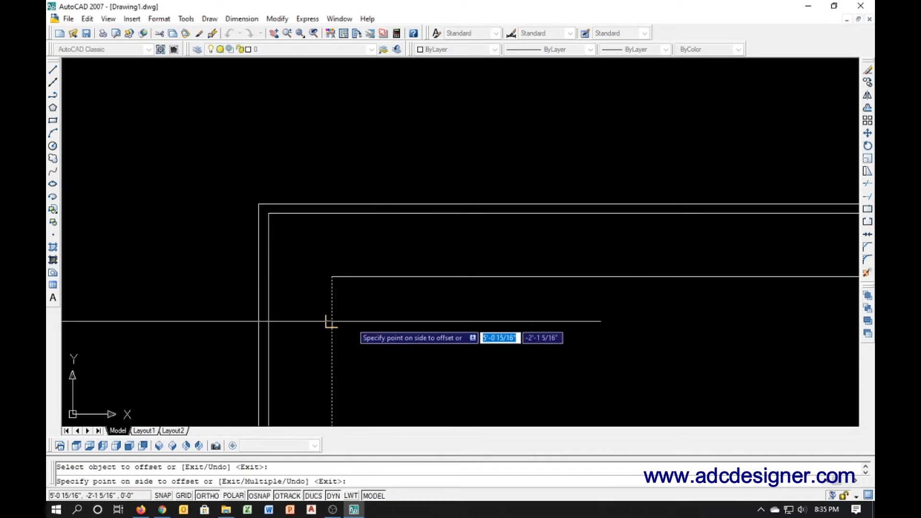
left_click(453, 341)
key("Escape")
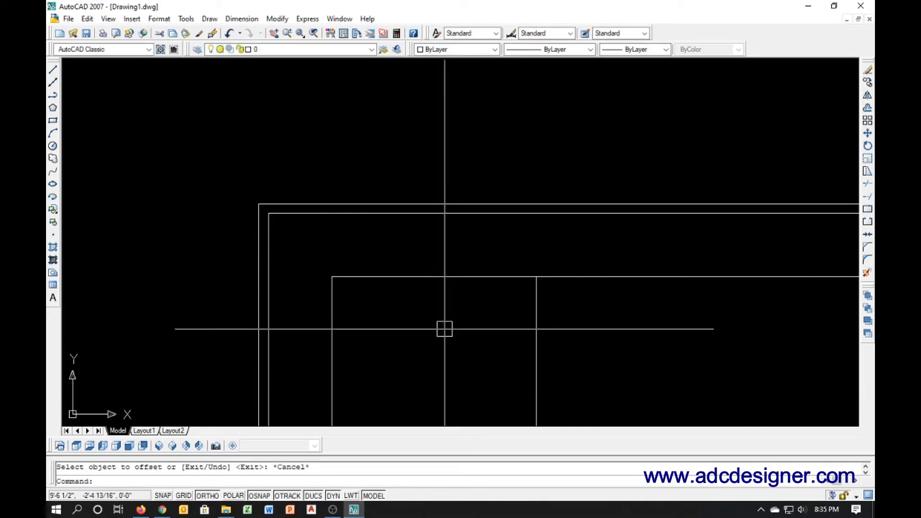
Erase the vertical line offset from the innermost vertical line
left_click(541, 325)
left_click(458, 332)
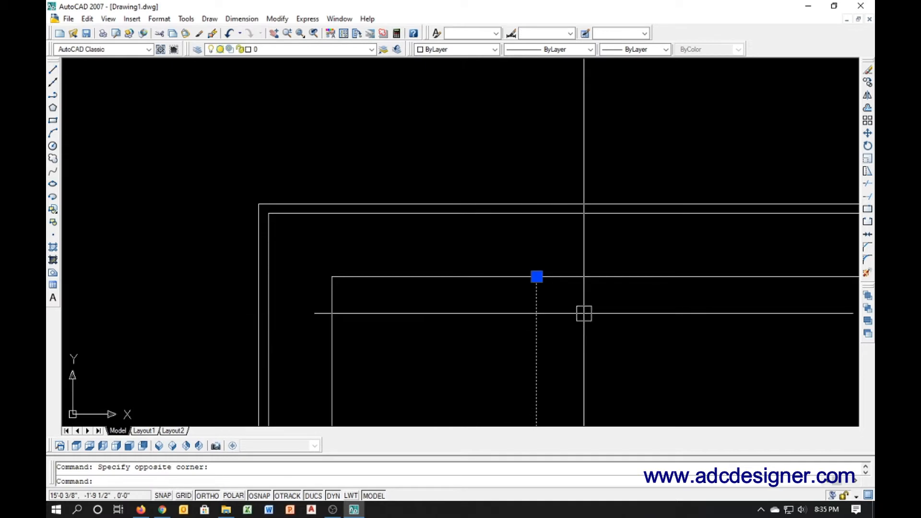
key("Escape")
left_click(571, 326)
left_click(484, 330)
key("Delete")
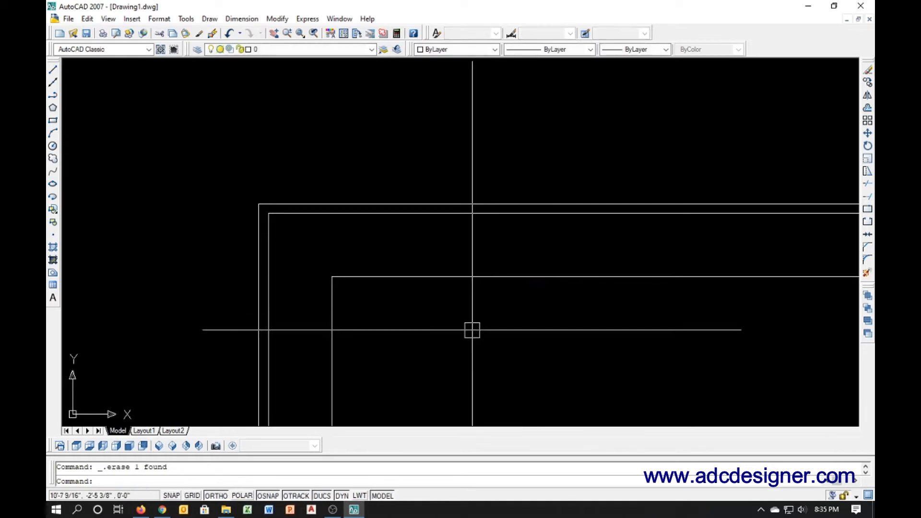
Offset the innermost vertical and horizontal lines 9 inches inward to give the inner wall its thickness
type("o")
key("Return")
type("9")
key("Return")
left_click(341, 309)
left_click(446, 337)
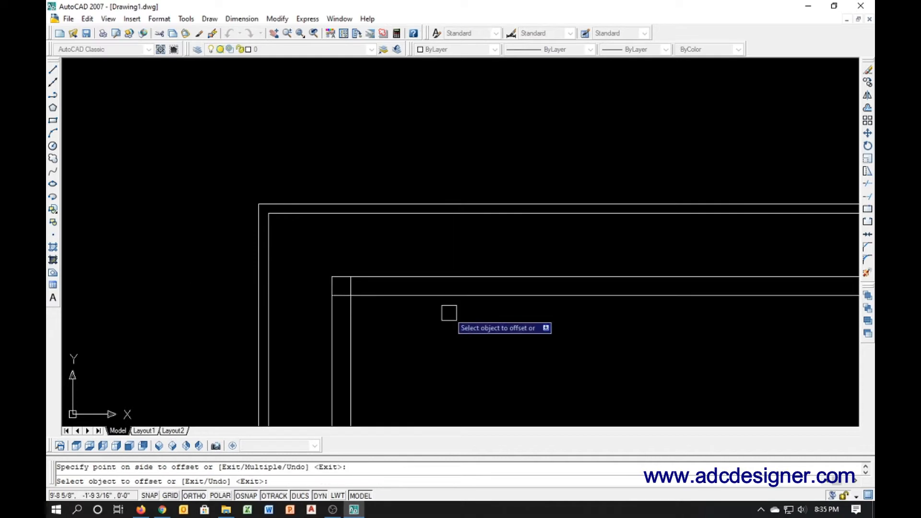
Trim the overlapping ends of the 9-inch offset lines at the inner wall's corner
key("Escape")
type("tr")
key("Return")
key("Return")
scroll(346, 294, "up", 3)
left_click(342, 297)
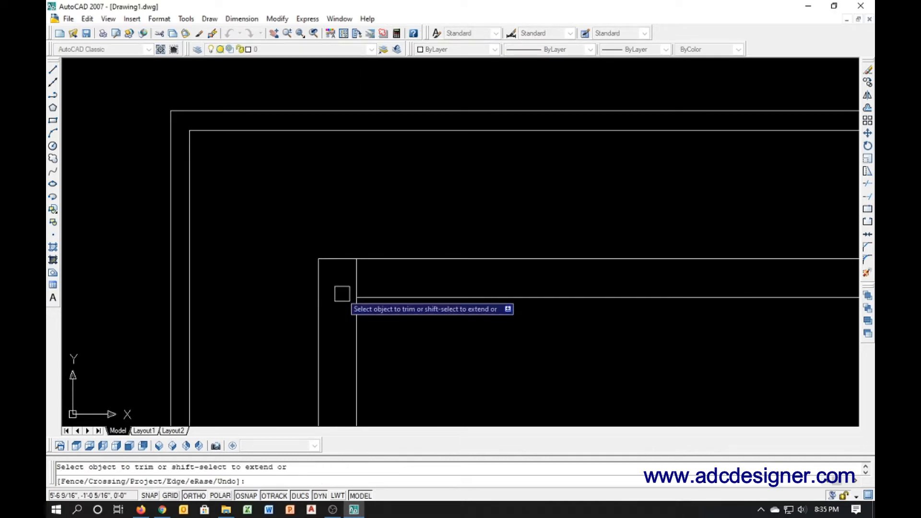
left_click(360, 279)
key("Escape")
scroll(367, 264, "down", 5)
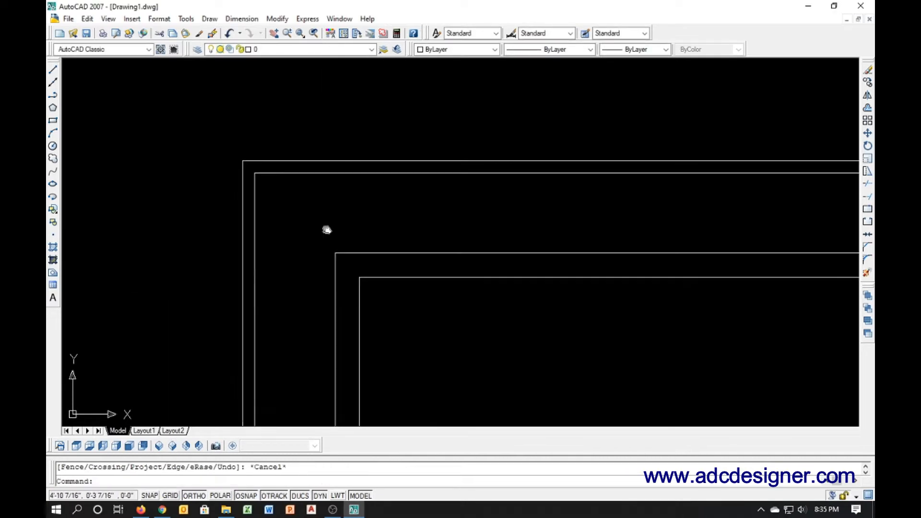
Offset the inner wall's inside vertical line 8 feet to the right
key("Escape")
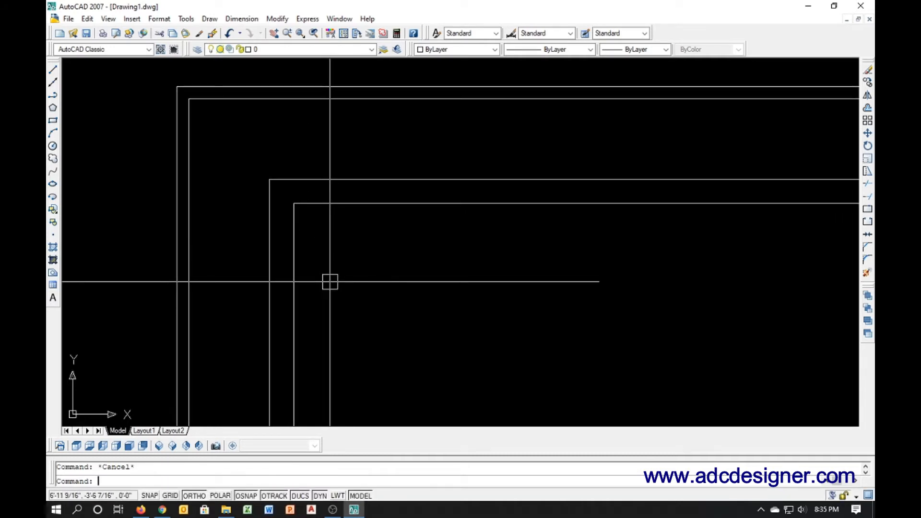
type("o")
key("Return")
key("Return")
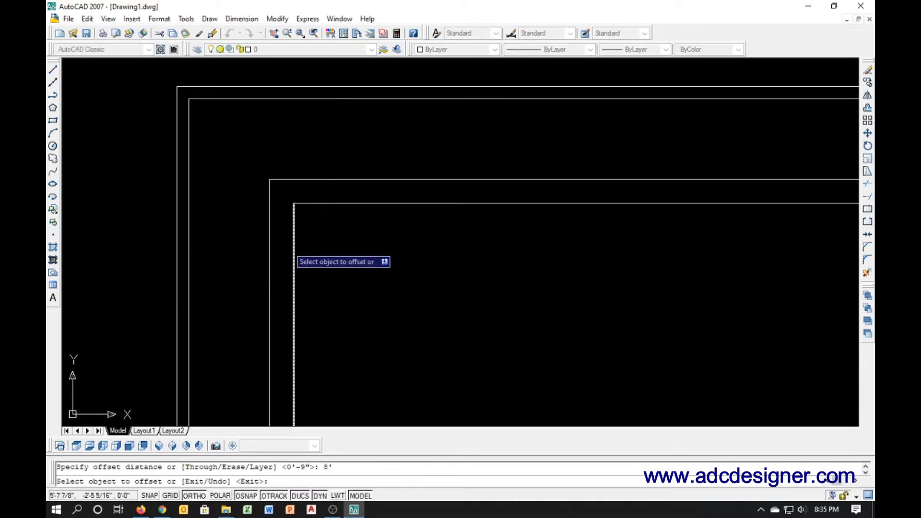
key("Escape")
Offset the first partition's vertical line 4.5 inches to the right to give the partition its thickness
type("o")
key("Return")
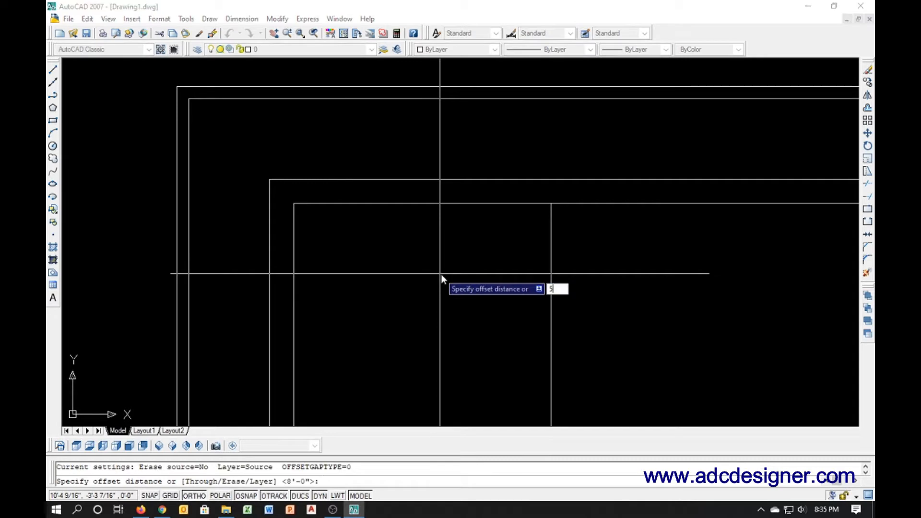
type("4")
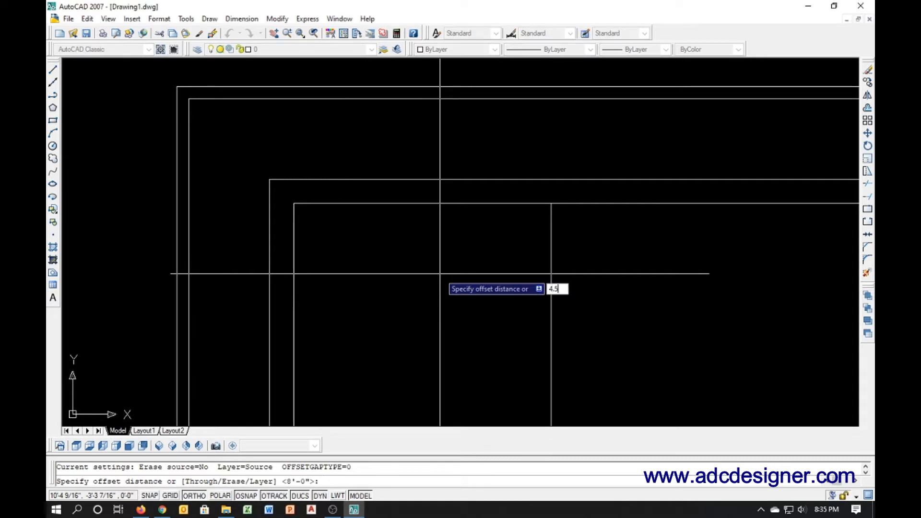
type(".5")
key("Return")
left_click(551, 251)
left_click(572, 249)
key("Escape")
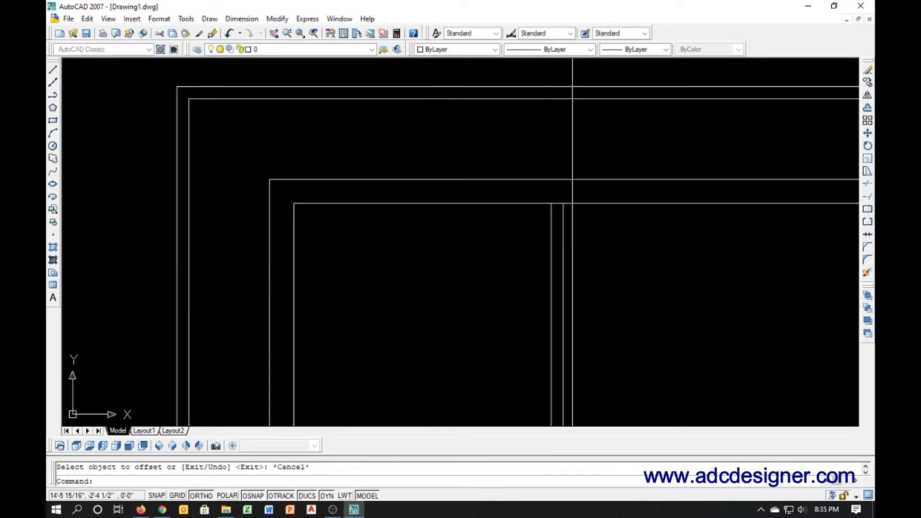
Trim the inner wall's inside horizontal line between the two lines of the 4.5-inch partition
type("tr")
key("Return")
key("Return")
scroll(559, 197, "up", 3)
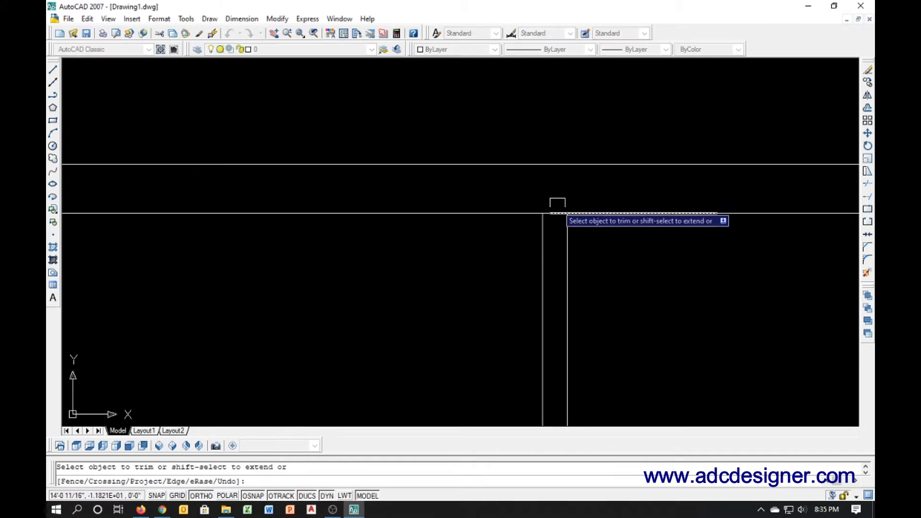
left_click(558, 206)
scroll(469, 184, "down", 4)
key("Escape")
scroll(593, 278, "up", 3)
middle_click_drag(593, 279, 463, 255)
key("Escape")
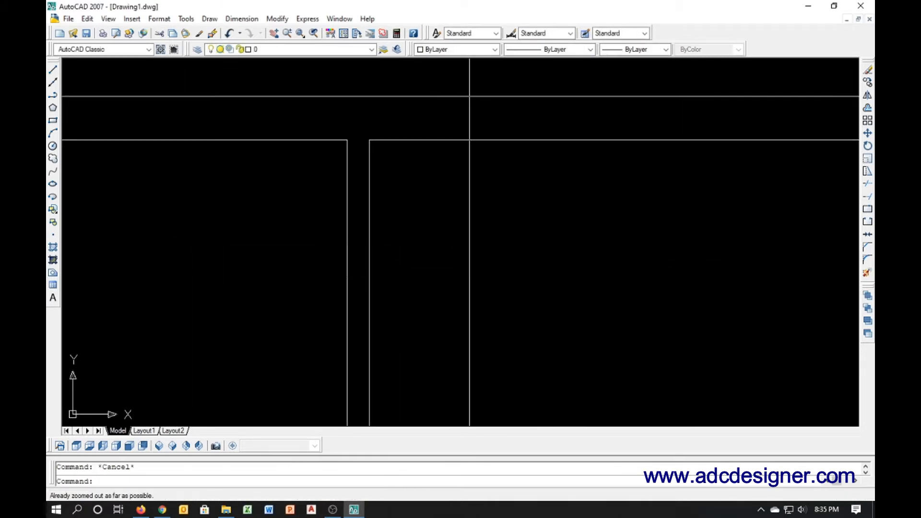
type("z")
key("Return")
type("e")
key("Return")
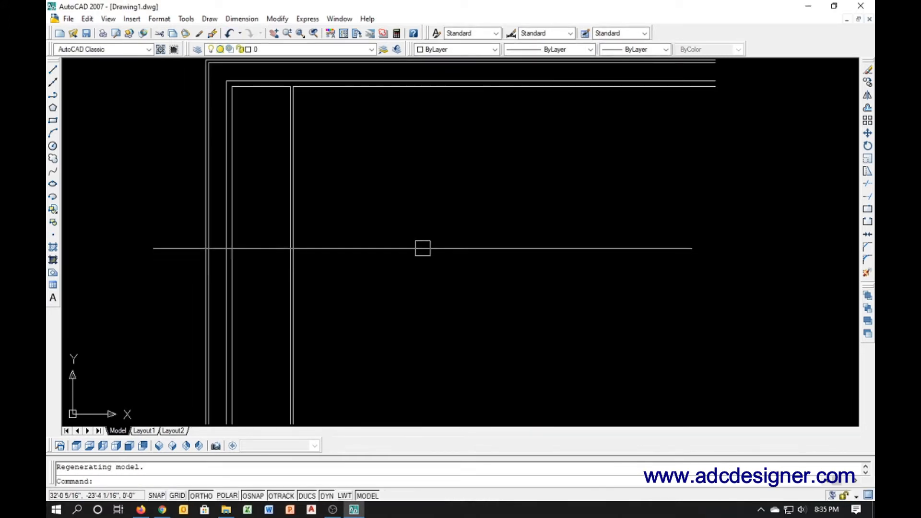
scroll(423, 249, "down", 2)
scroll(340, 144, "up", 6)
key("Escape")
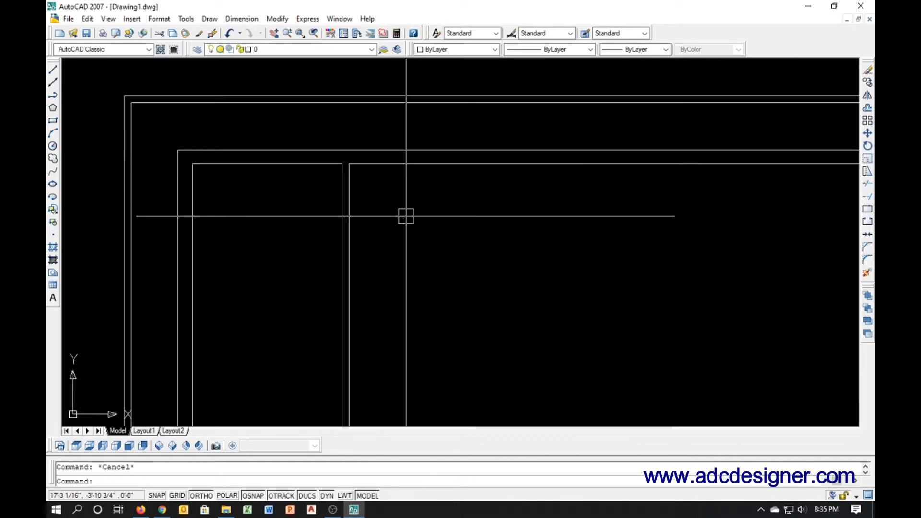
type("o")
key("Return")
type("9")
key("Return")
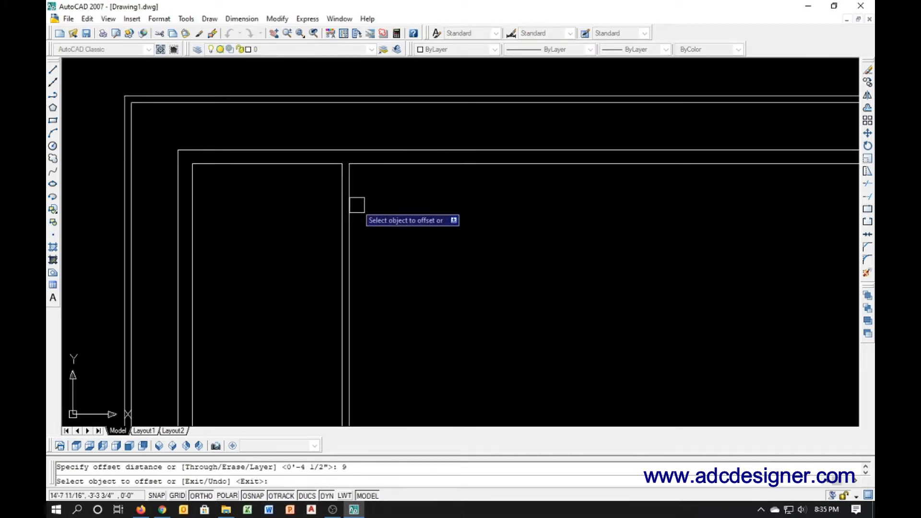
key("Escape")
Offset the 4.5-inch partition's right-hand line 8 feet to the right
type("o")
key("Return")
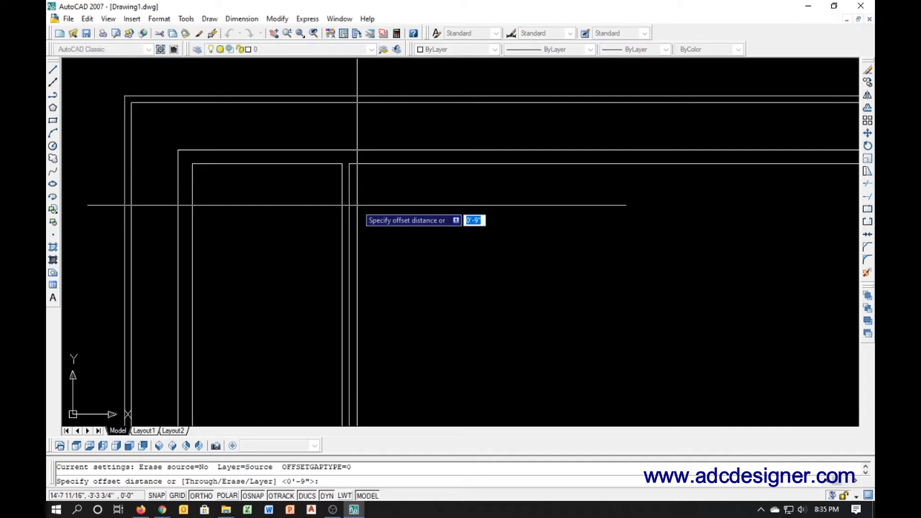
type("8")
key("Return")
left_click(350, 189)
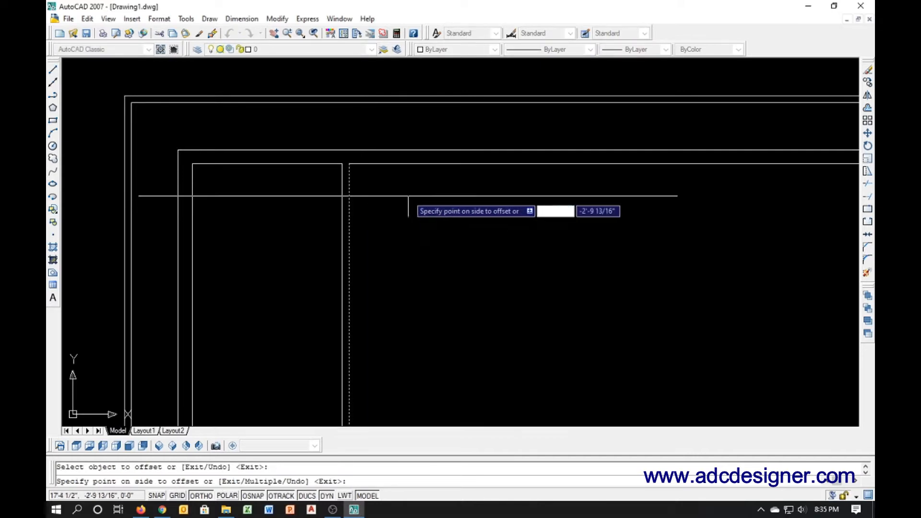
left_click(407, 196)
key("Escape")
Offset the newest vertical line 9 inches to the right to form the second partition wall
type("o")
key("Return")
type("9")
key("Return")
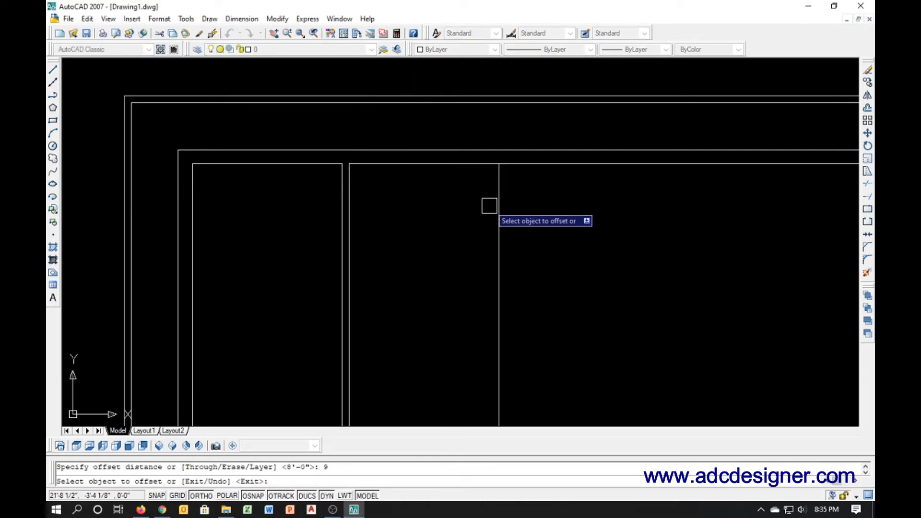
left_click(500, 208)
left_click(606, 220)
key("Escape")
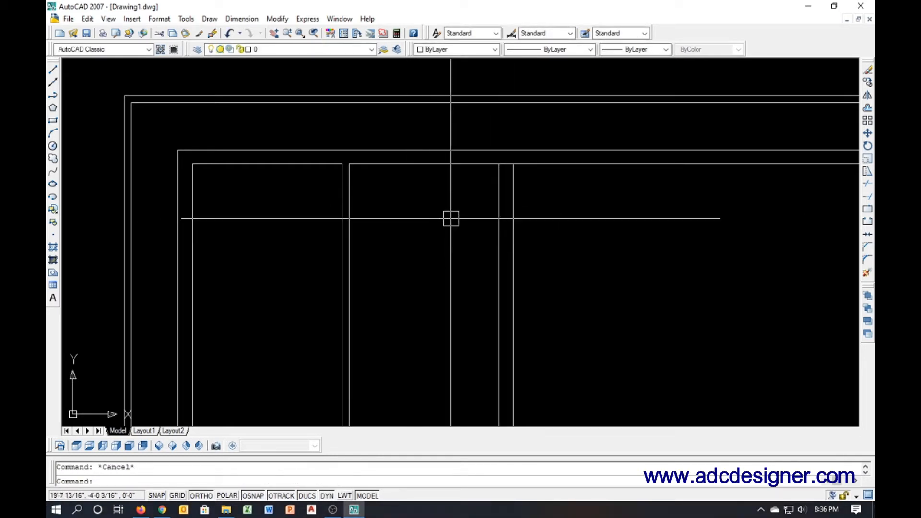
Trim the inner wall's inside horizontal line where the second, 9-inch partition wall meets it
middle_click_drag(474, 212, 386, 199)
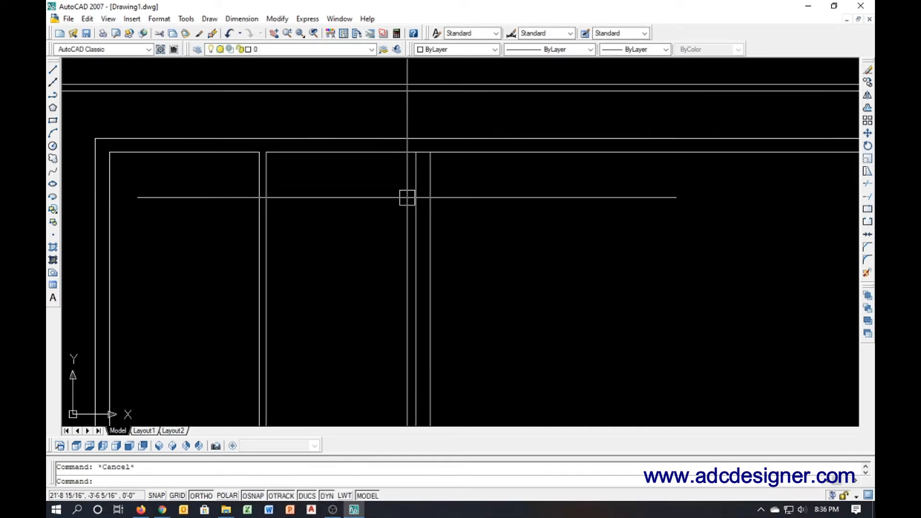
key("Return")
key("Return")
scroll(425, 157, "up", 3)
left_click(419, 151)
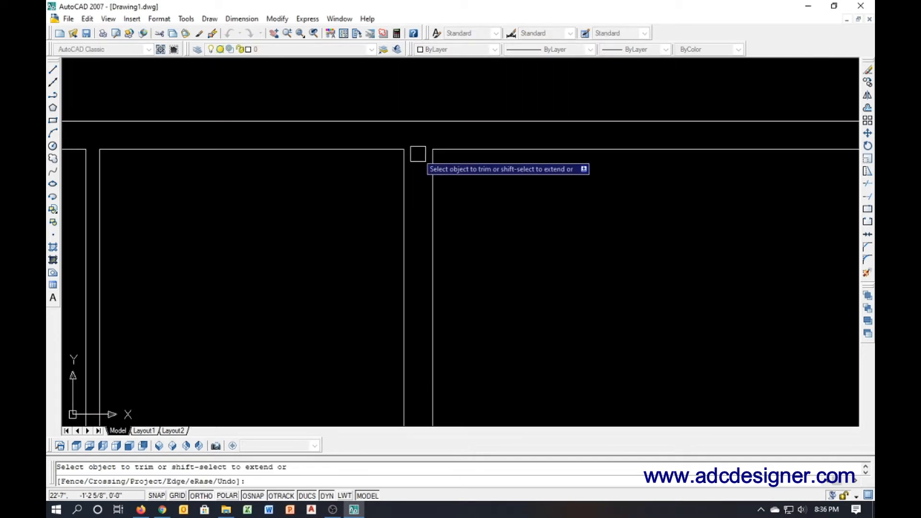
scroll(418, 155, "down", 4)
key("Escape")
Offset the second partition wall's right-hand line 16 feet to the right
middle_click_drag(501, 202, 436, 202)
type("o")
key("Return")
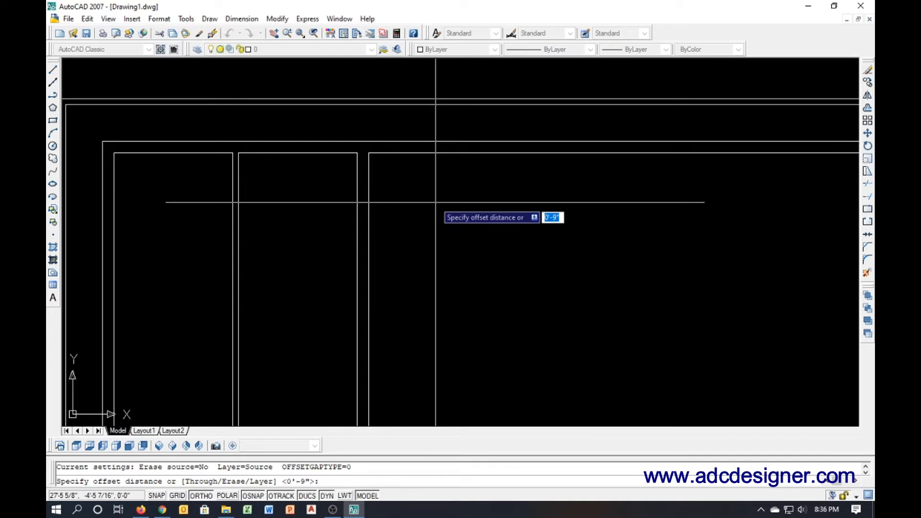
type("16'")
key("Return")
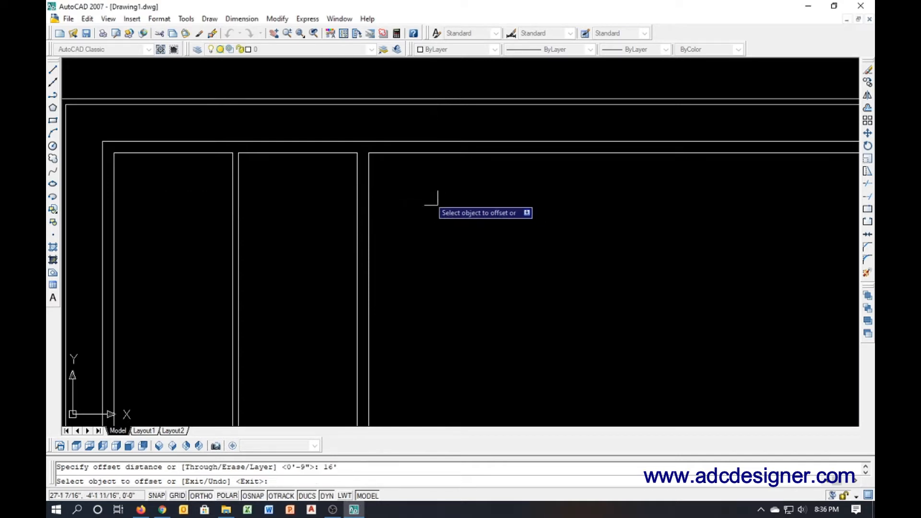
left_click(371, 187)
left_click(515, 217)
key("Escape")
Offset the line 16 feet from the second partition by 9 inches to the right, forming the third partition wall
middle_click_drag(480, 231, 361, 213)
type("o")
key("Return")
type("9")
key("Return")
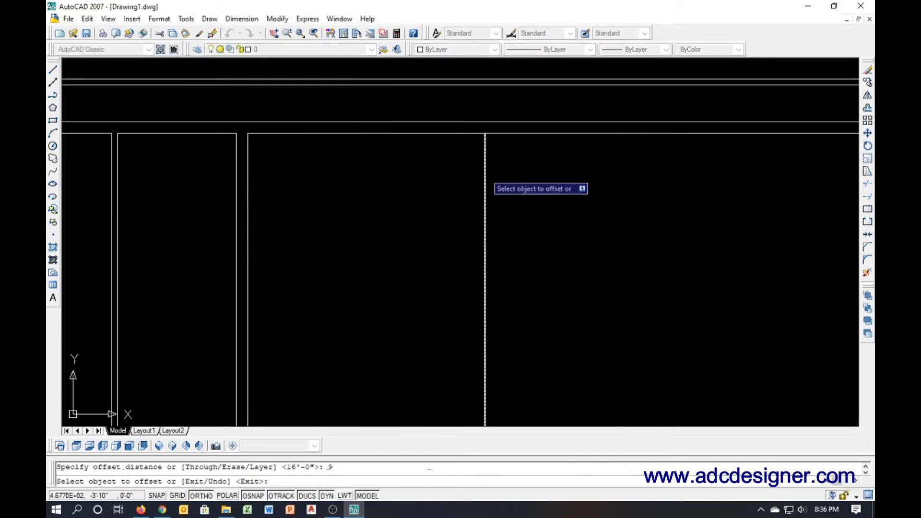
left_click(482, 164)
left_click(522, 181)
key("Escape")
Trim the horizontal wall line between the two lines of the third partition wall
scroll(487, 128, "up", 2)
type("tr")
key("Return")
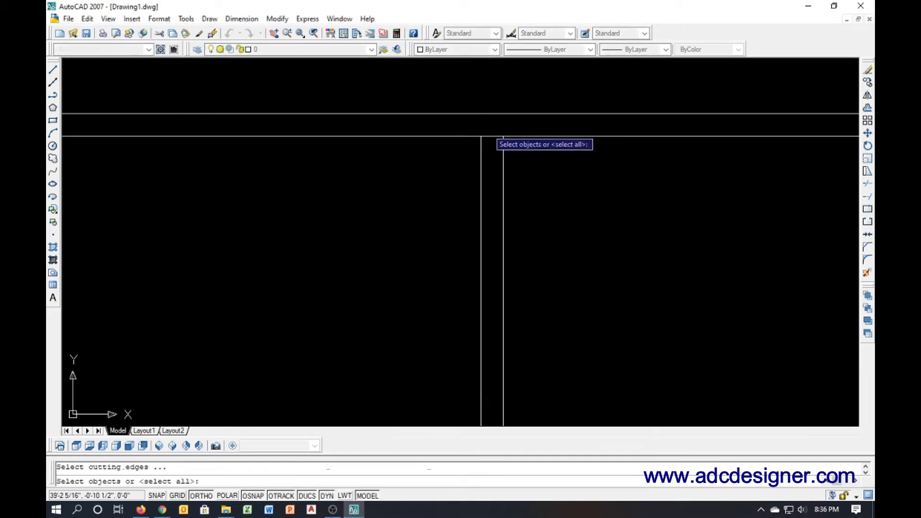
key("Return")
left_click(487, 137)
scroll(497, 178, "down", 2)
key("Escape")
key("Escape")
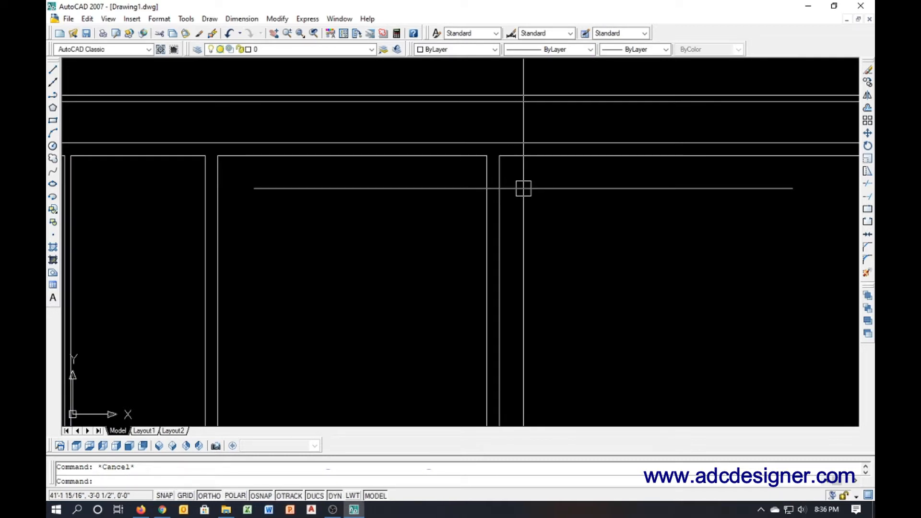
Offset the third partition wall's right-hand line 16 feet to the right
mouse_move(535, 187)
middle_mouse_down()
mouse_move(347, 199)
mouse_move(329, 216)
middle_mouse_up()
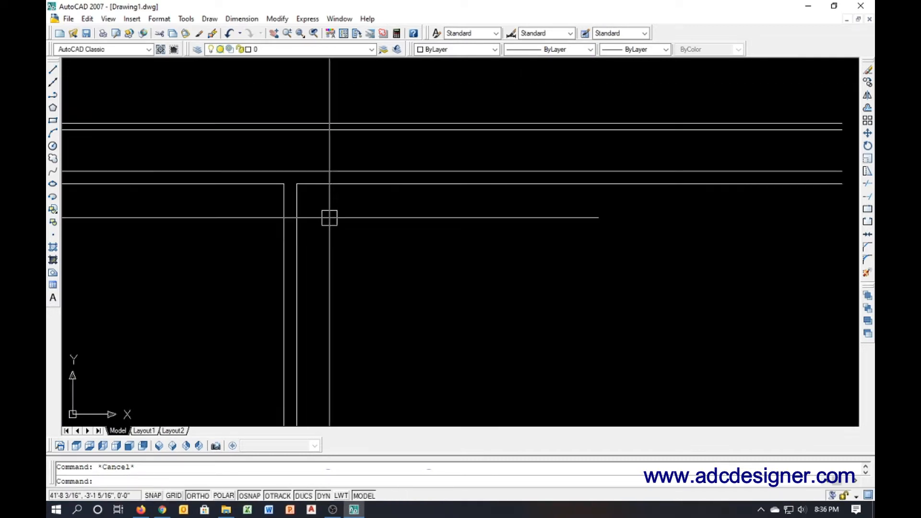
type("o")
key("Return")
type("1")
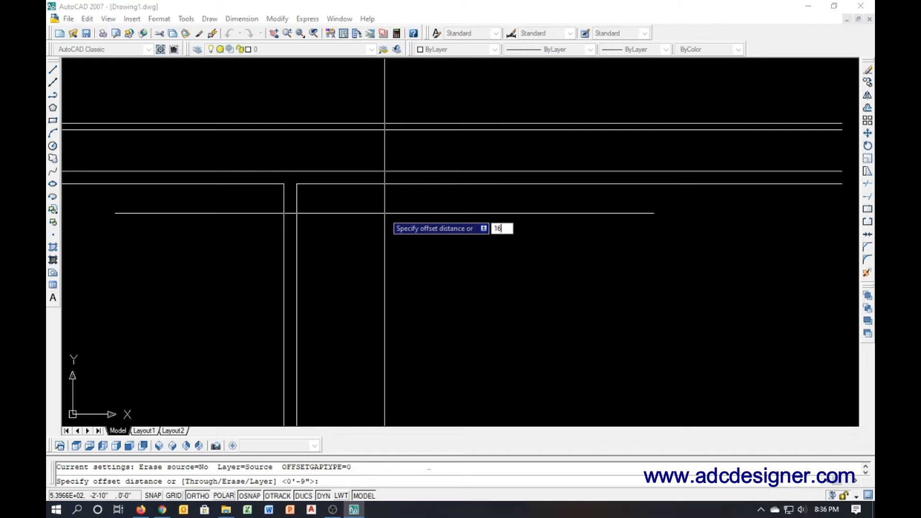
type("6")
key("Return")
left_click(297, 222)
left_click(378, 235)
key("Escape")
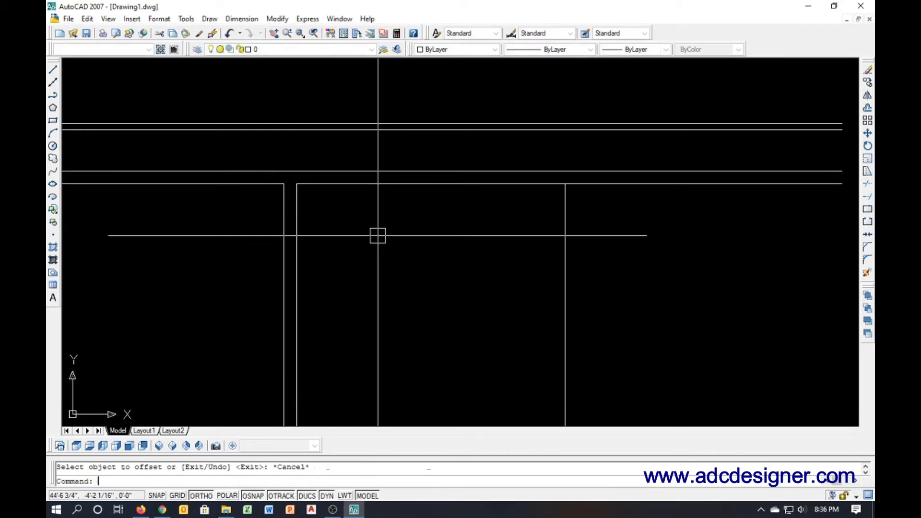
Offset the rightmost vertical line 9 inches to the right to form the fourth partition wall
type("o")
key("Return")
type("9")
key("Return")
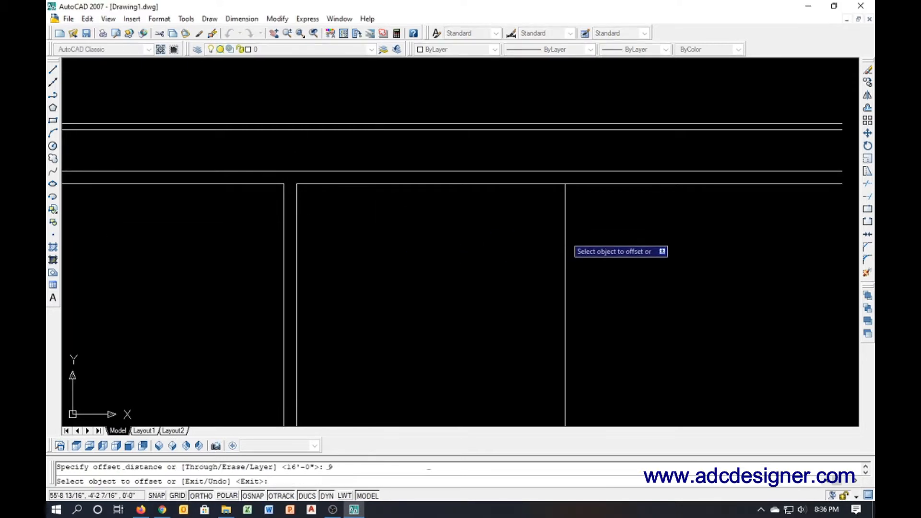
left_click(569, 225)
left_click(644, 240)
key("Escape")
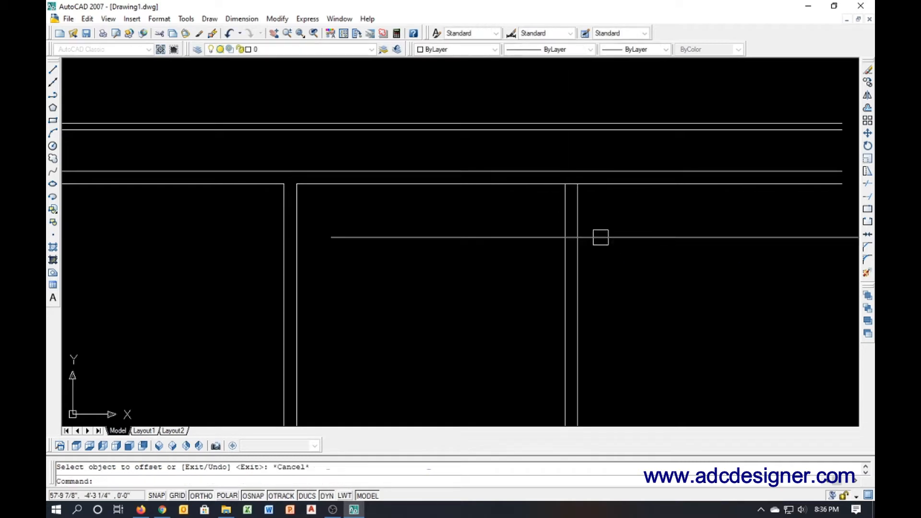
Trim the inside horizontal wall line across the opening of the fourth partition wall
type("tr")
key("Return")
key("Return")
scroll(574, 185, "up", 3)
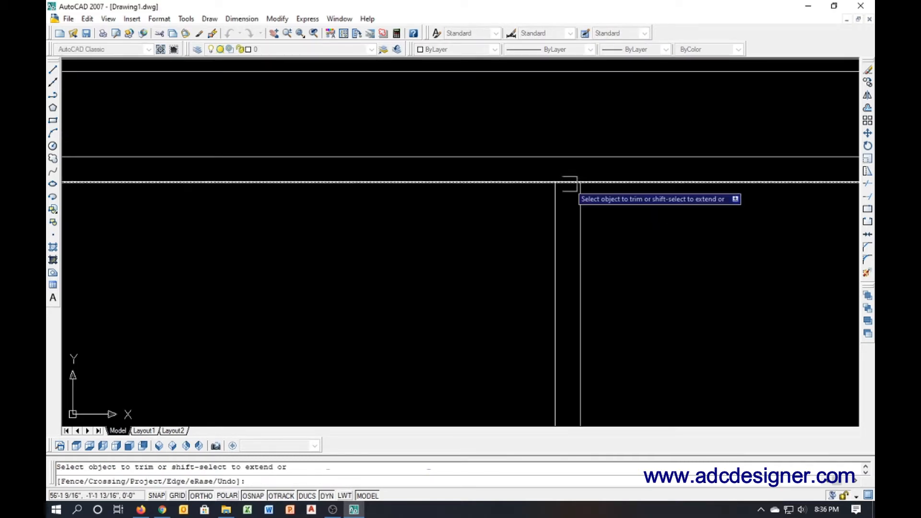
left_click(570, 184)
scroll(534, 192, "down", 4)
key("Escape")
key("Escape")
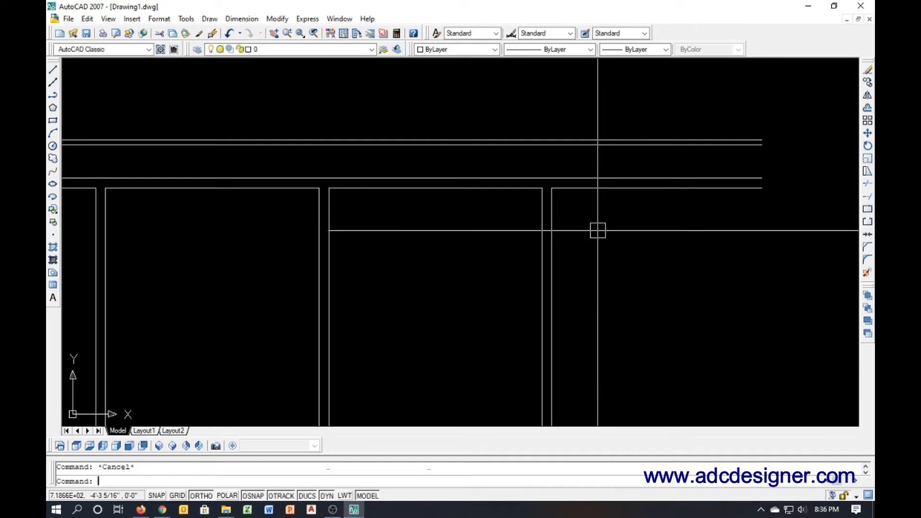
scroll(647, 230, "down", 2)
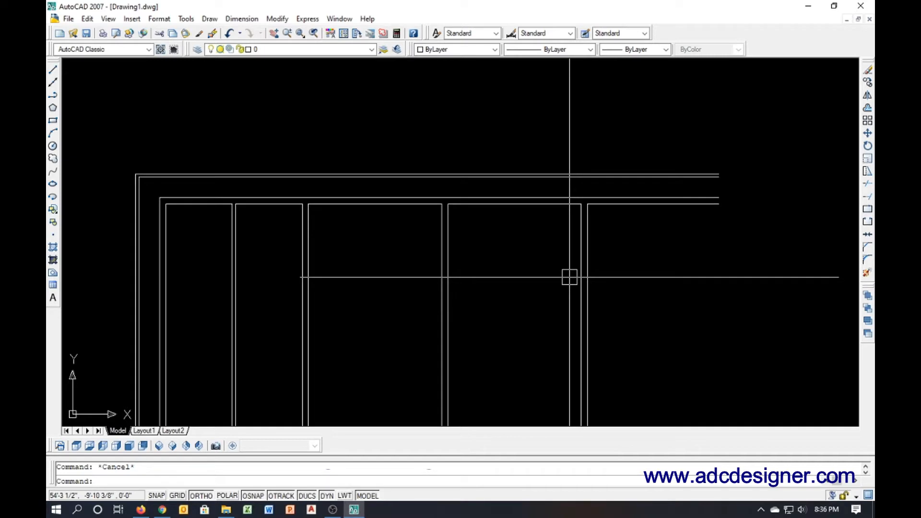
type("tr")
key("Return")
key("Return")
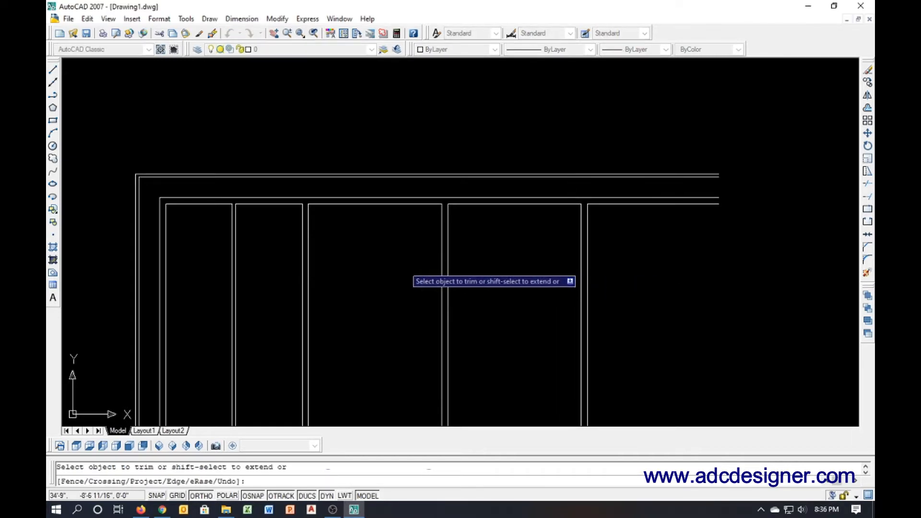
middle_click_drag(407, 262, 415, 246)
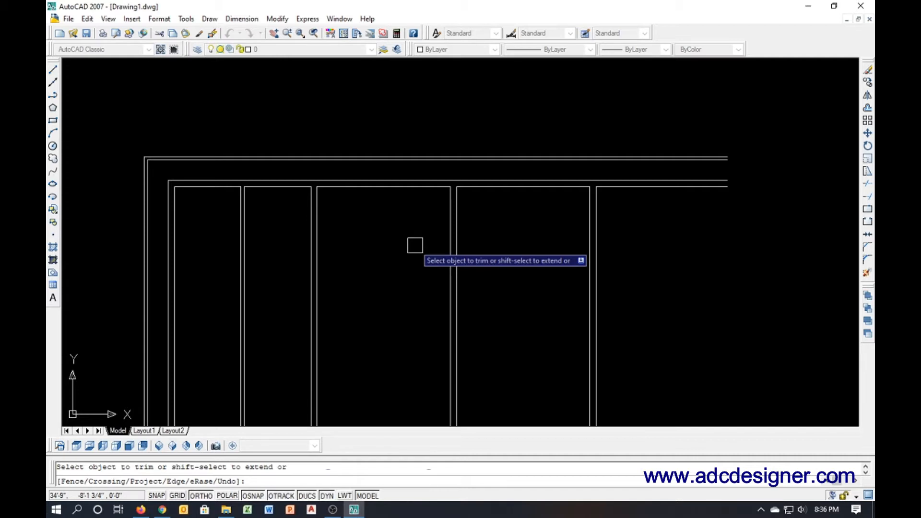
key("Escape")
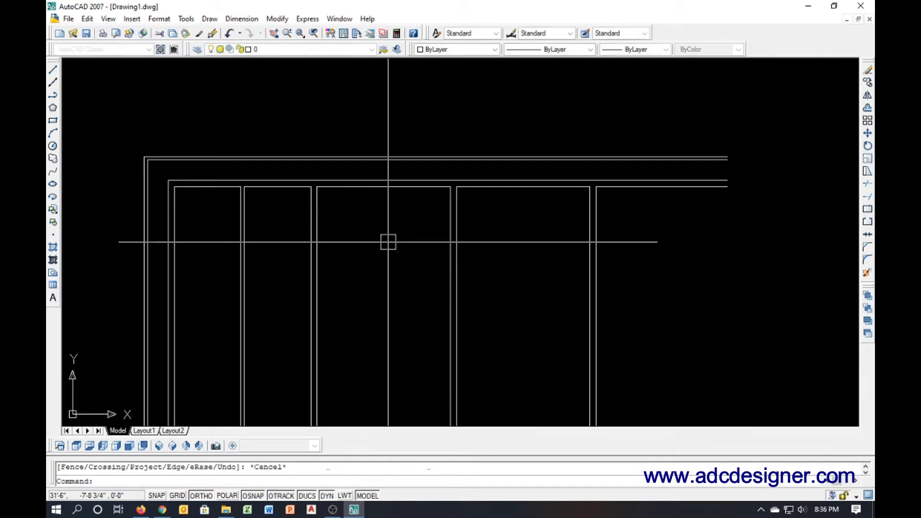
Offset the outermost left vertical line of the outer wall 64 feet to the right
type("o")
key("Return")
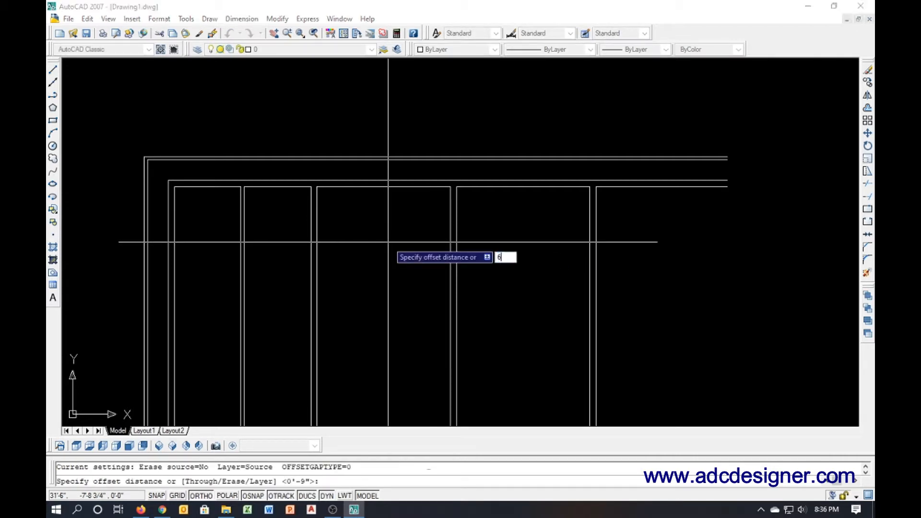
type("64'")
key("Return")
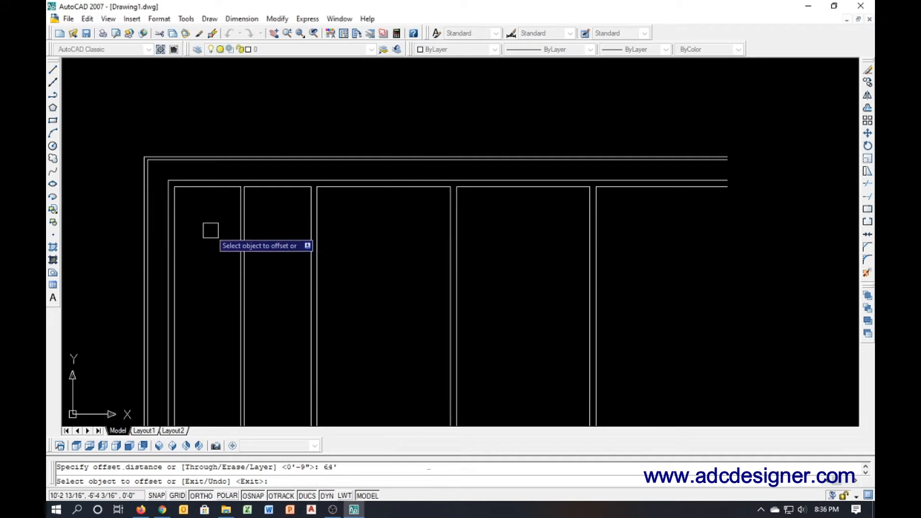
left_click(145, 211)
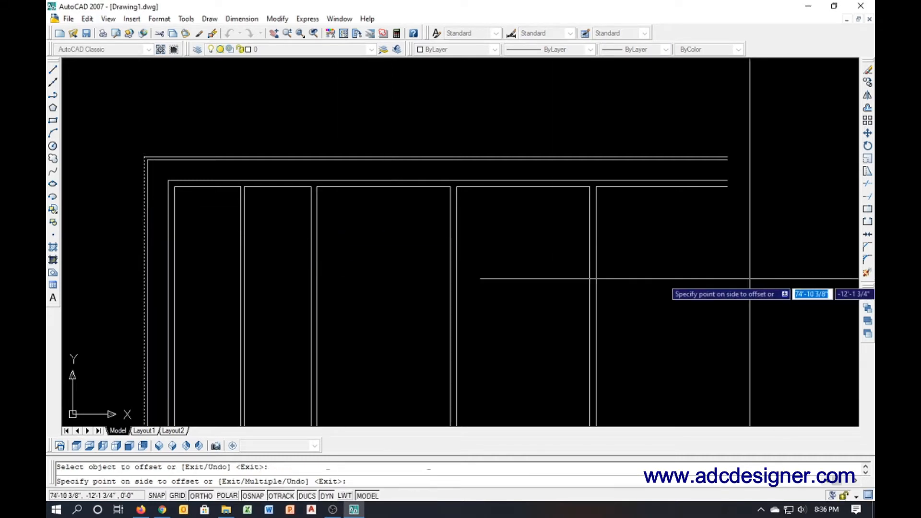
left_click(773, 279)
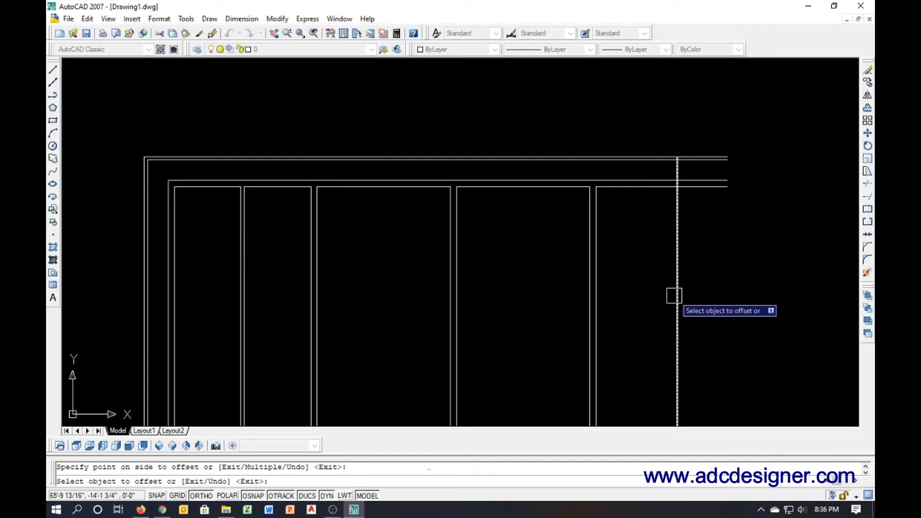
key("Return")
key("Return")
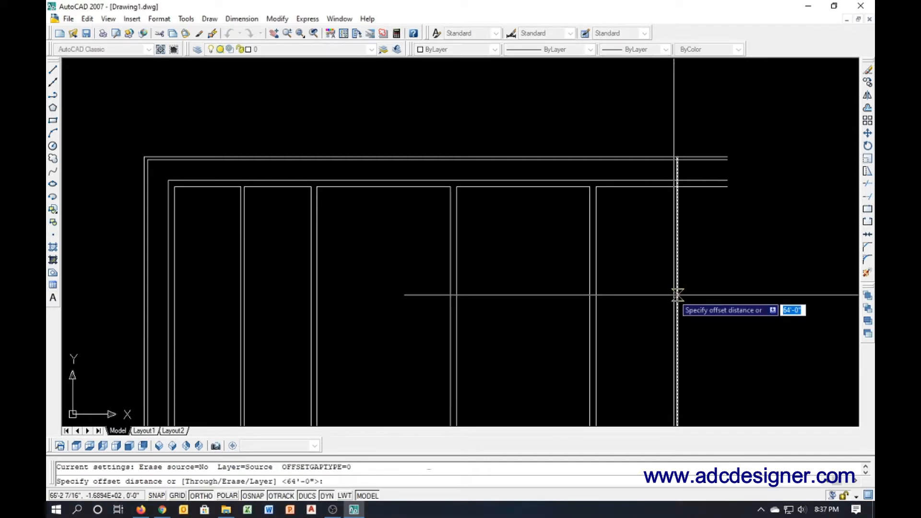
Offset the rightmost vertical line 9 inches to the left to form the right-hand outer wall
type("9")
key("Return")
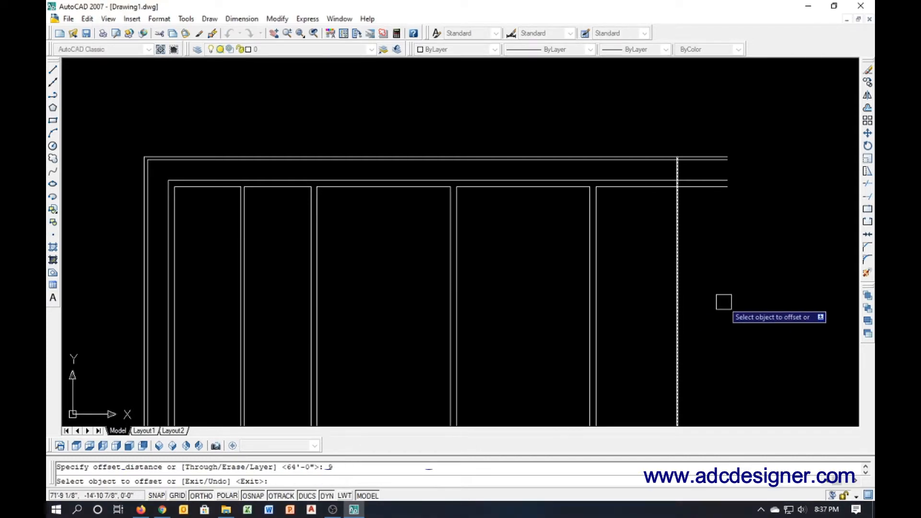
left_click(678, 249)
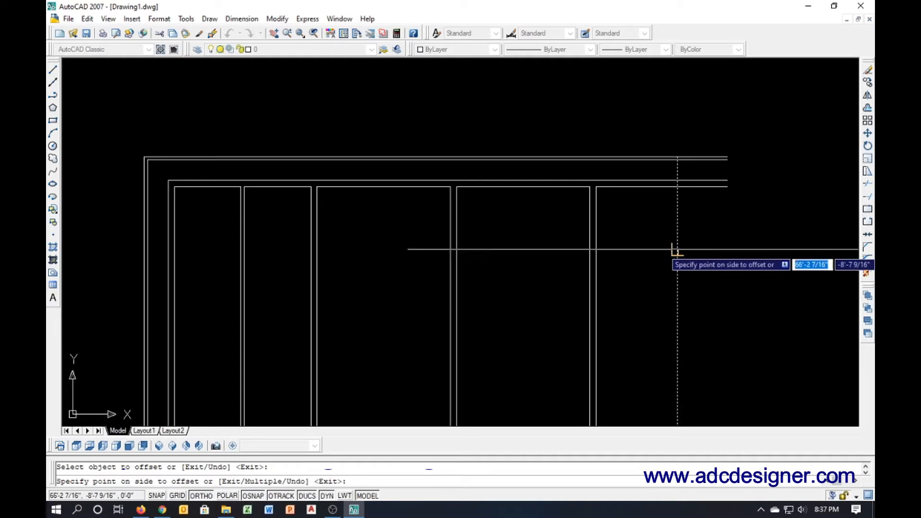
left_click(658, 250)
key("Escape")
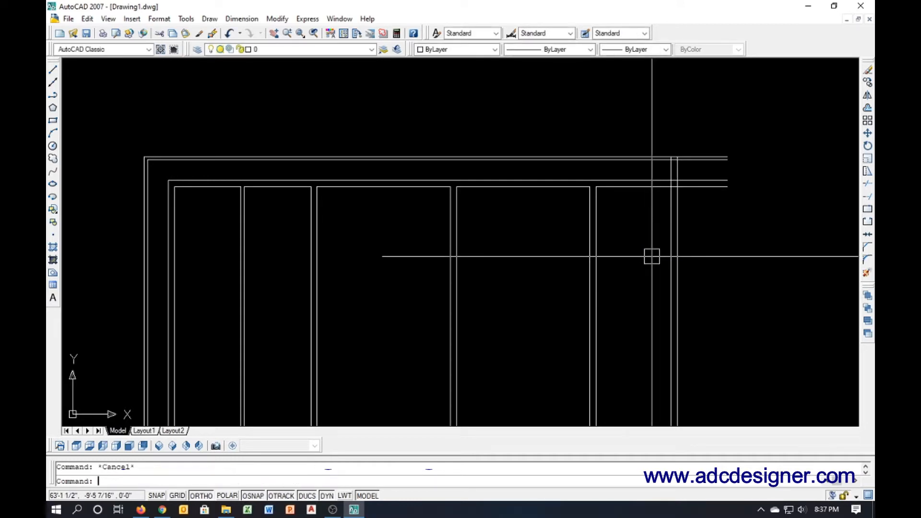
Trim the horizontal wall lines that overrun the right-hand outer wall and clean up the overlaps at its upper corner
type("tr")
key("Return")
key("Return")
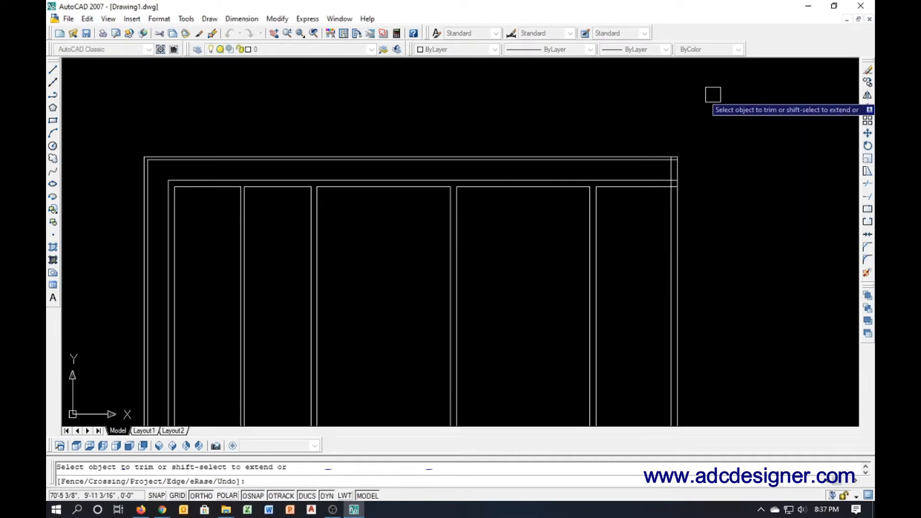
scroll(673, 151, "up", 3)
scroll(673, 151, "up", 5)
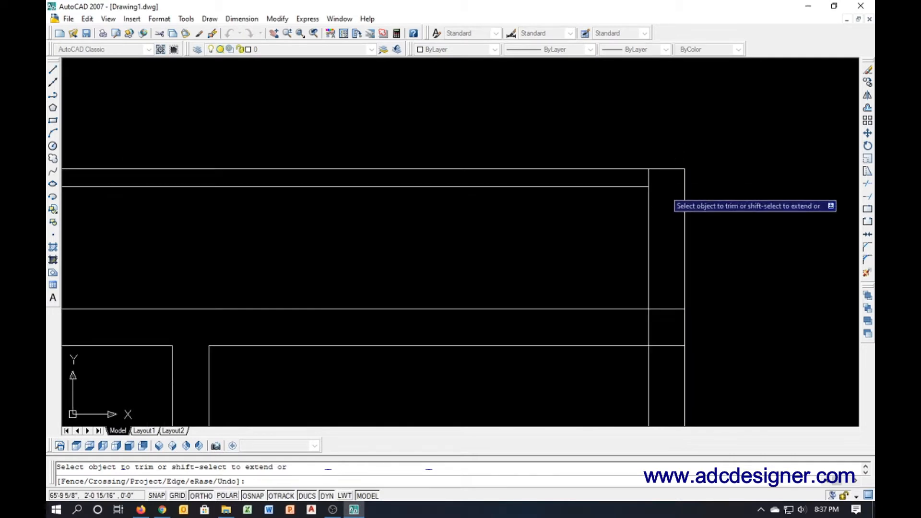
scroll(667, 196, "down", 2)
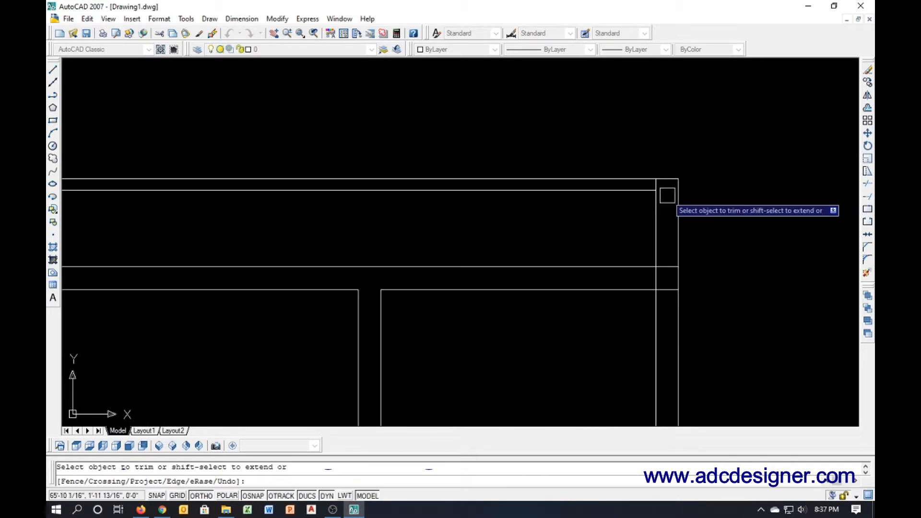
scroll(657, 187, "up", 3)
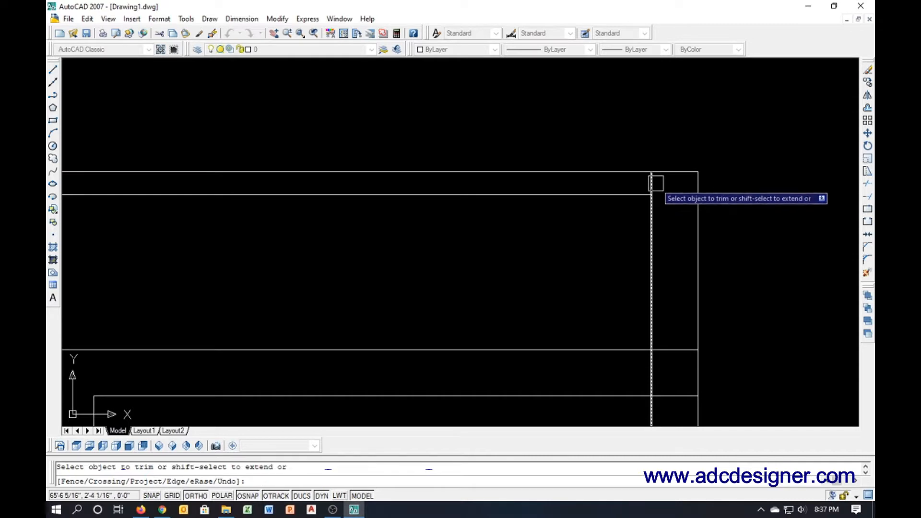
scroll(656, 184, "down", 4)
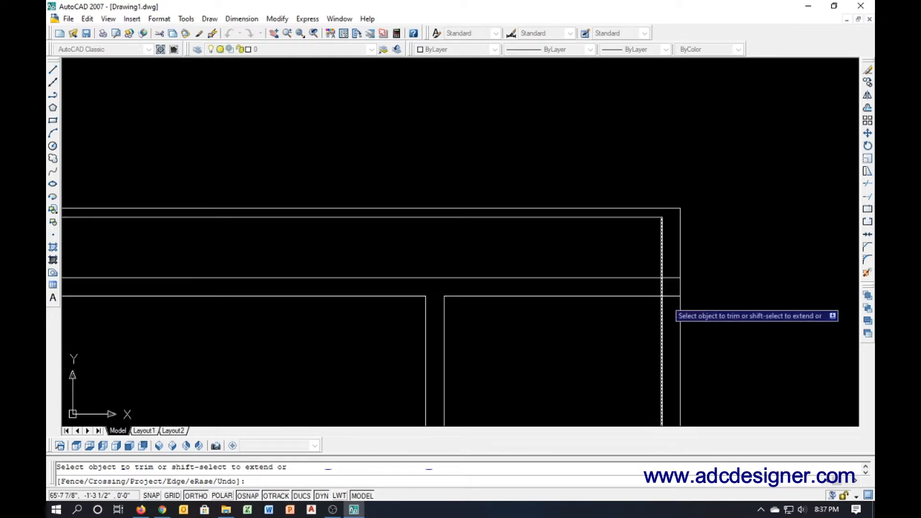
scroll(679, 251, "down", 2)
key("Escape")
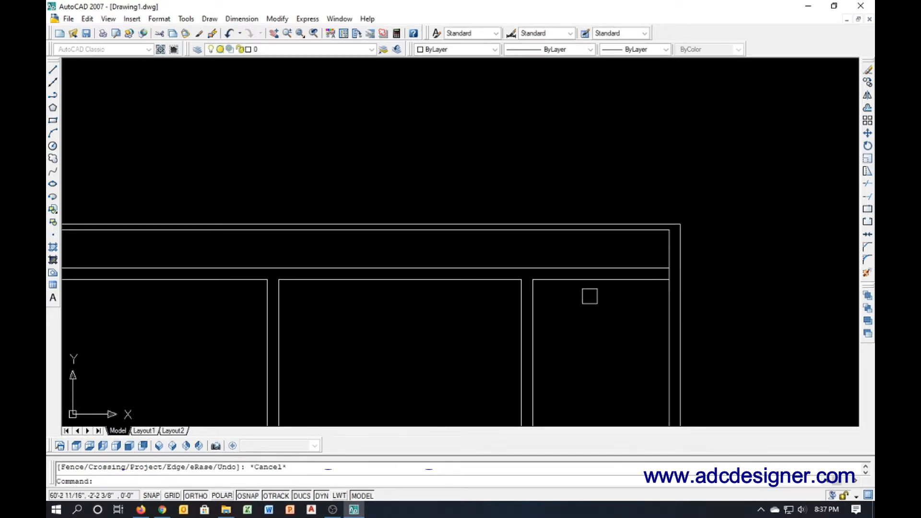
Extend both lines of the fourth partition wall up to the inside line of the upper outer wall
type("ex")
key("Return")
key("Return")
left_click(558, 305)
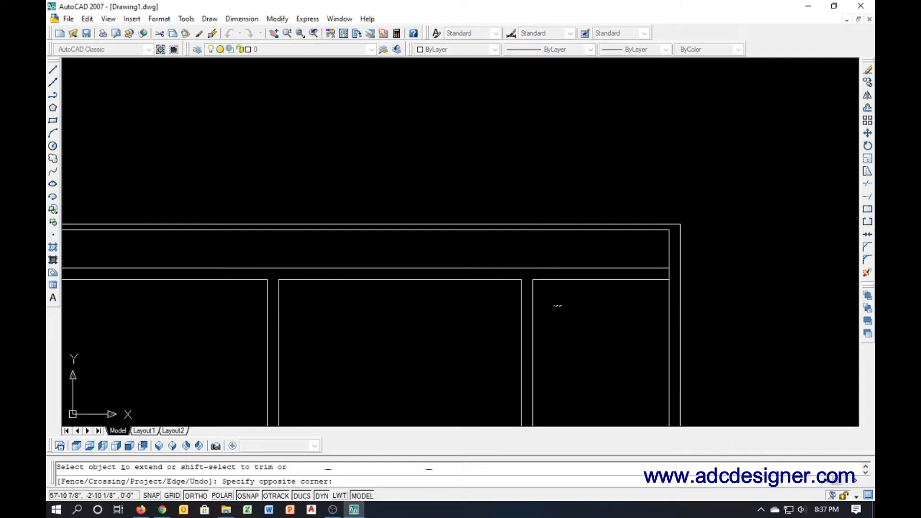
left_click(474, 303)
left_click(543, 294)
left_click(498, 292)
key("Escape")
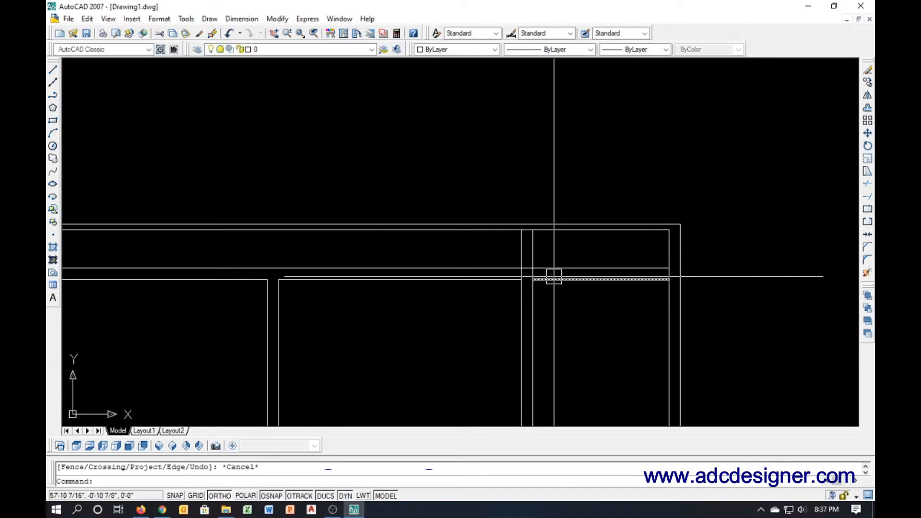
Trim the crossing line segments where the fourth partition wall meets the inner horizontal wall and the upper outer wall
type("tr")
key("Return")
key("Return")
scroll(528, 247, "up", 3)
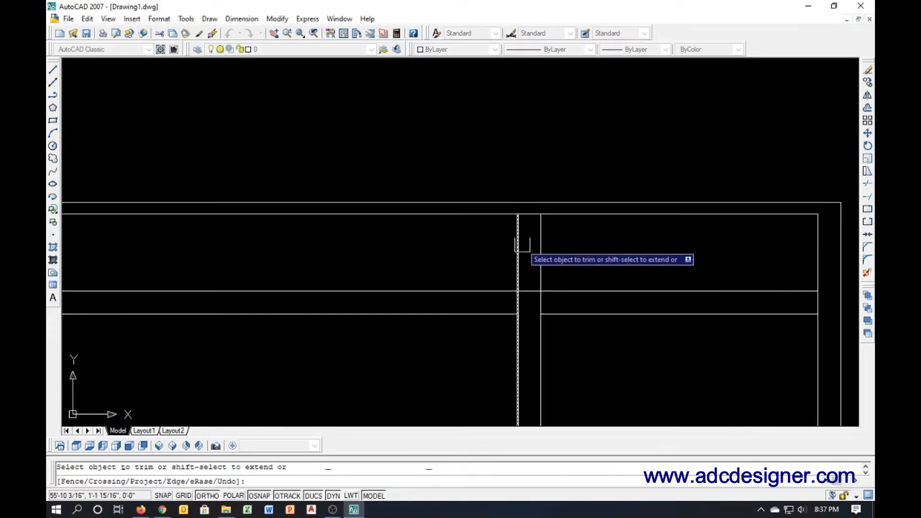
left_click(528, 288)
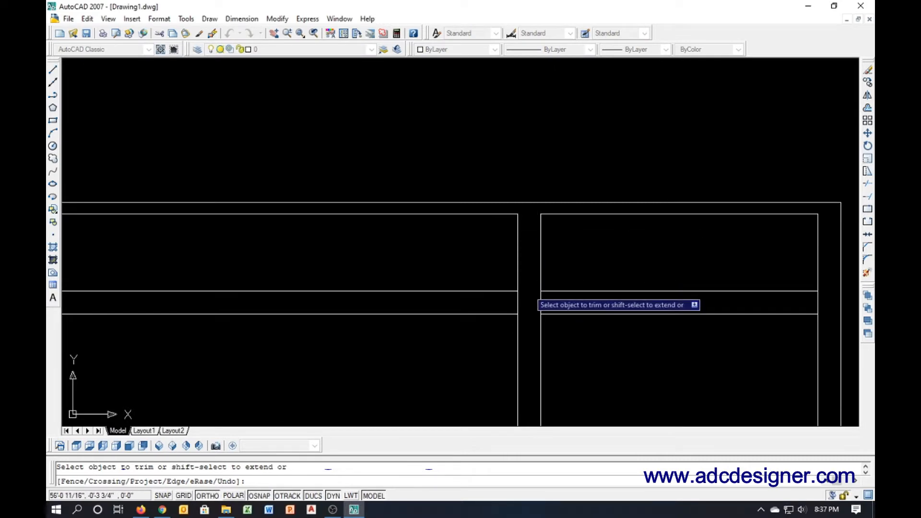
left_click(523, 298)
left_click(544, 298)
scroll(499, 280, "down", 2)
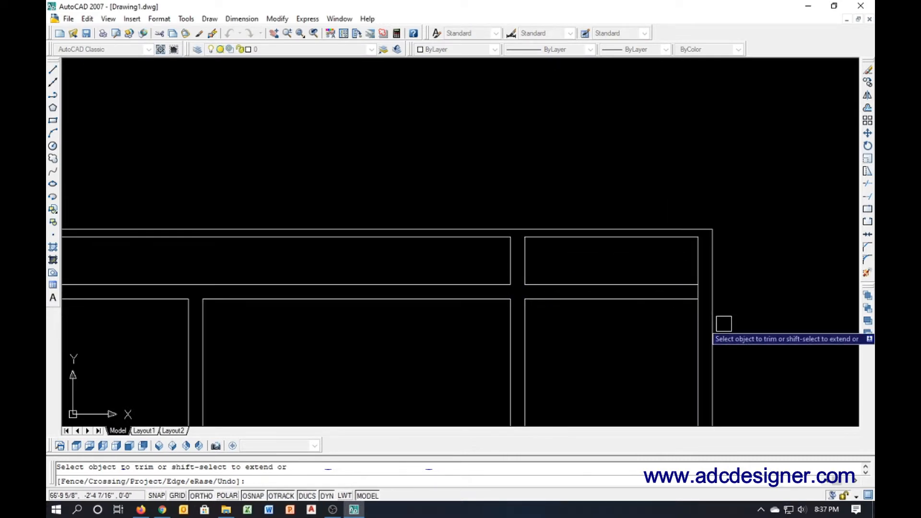
scroll(697, 300, "up", 3)
key("Escape")
Erase the two inner horizontal wall lines between the fourth partition wall and the right-hand outer wall
left_click(552, 316)
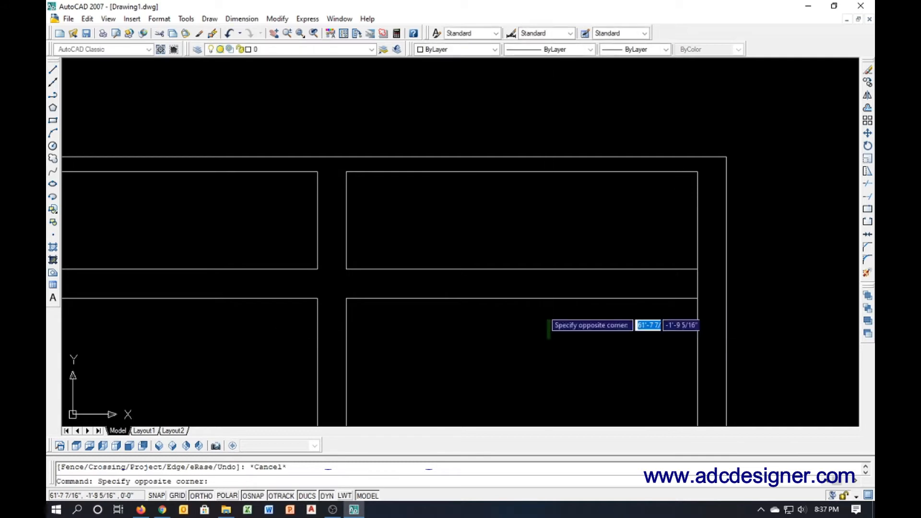
left_click(517, 244)
type("e")
key("Return")
Join the two split segments of the fourth partition wall's right-hand line into one line
type("j")
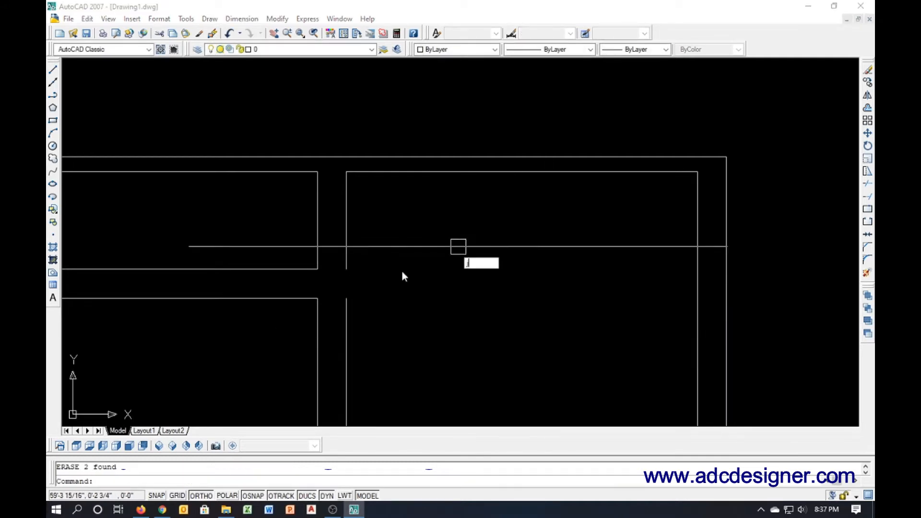
key("Return")
left_click(346, 298)
left_click(347, 265)
key("Return")
scroll(487, 157, "down", 2)
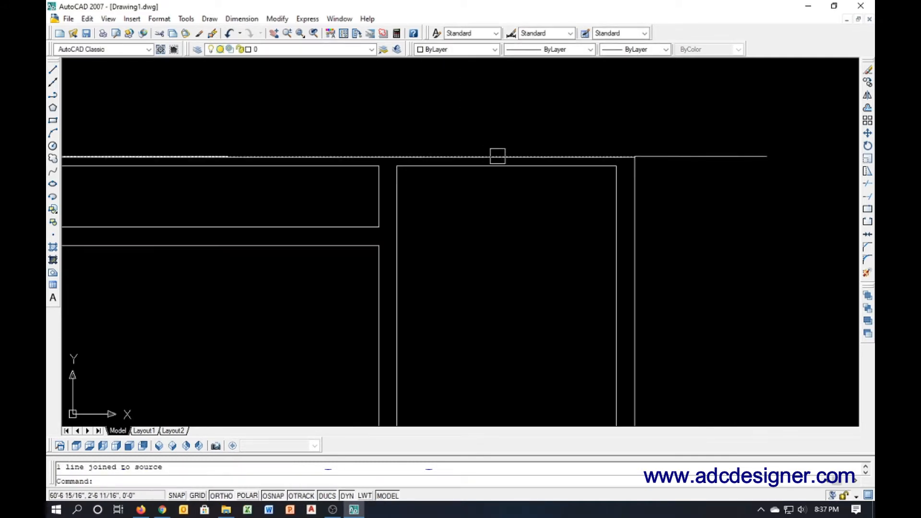
middle_click_drag(553, 228, 636, 209)
scroll(638, 208, "down", 2)
key("Escape")
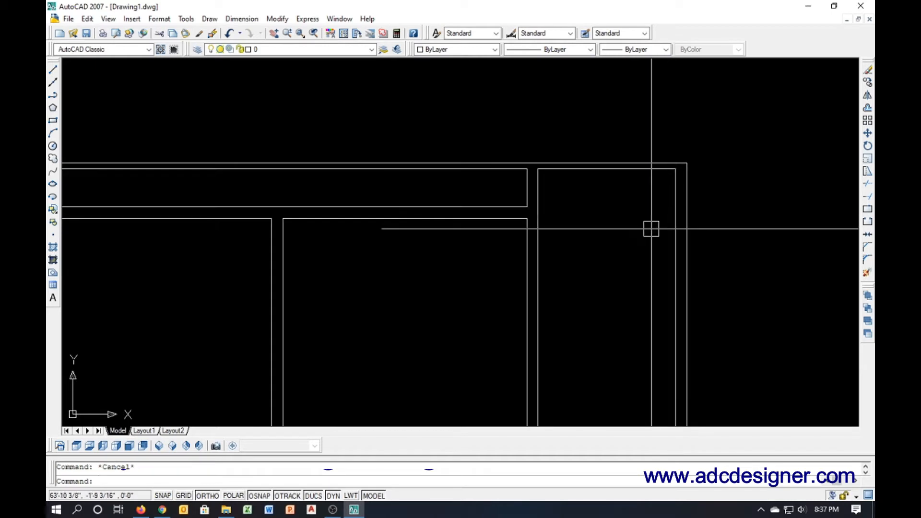
Add an aligned dimension to the upper inside line between the fourth partition wall and the right-hand outer wall
type("dal")
key("Return")
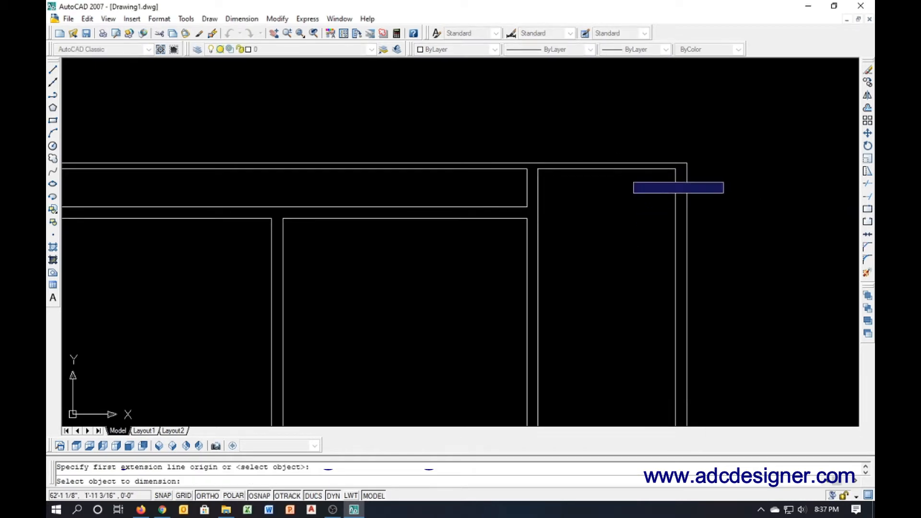
left_click(623, 169)
left_click(619, 199)
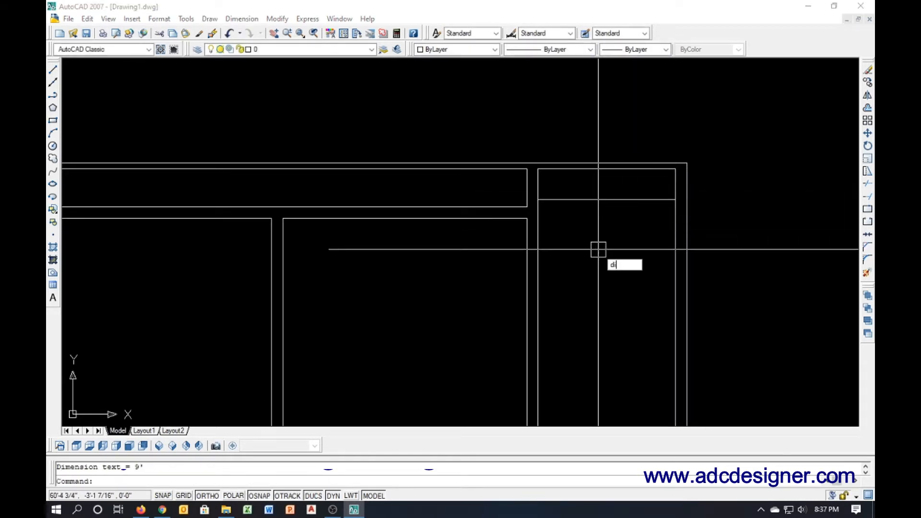
Set DIMSCALE to 2' and update the room-width dimension to use it
key("Return")
type("2")
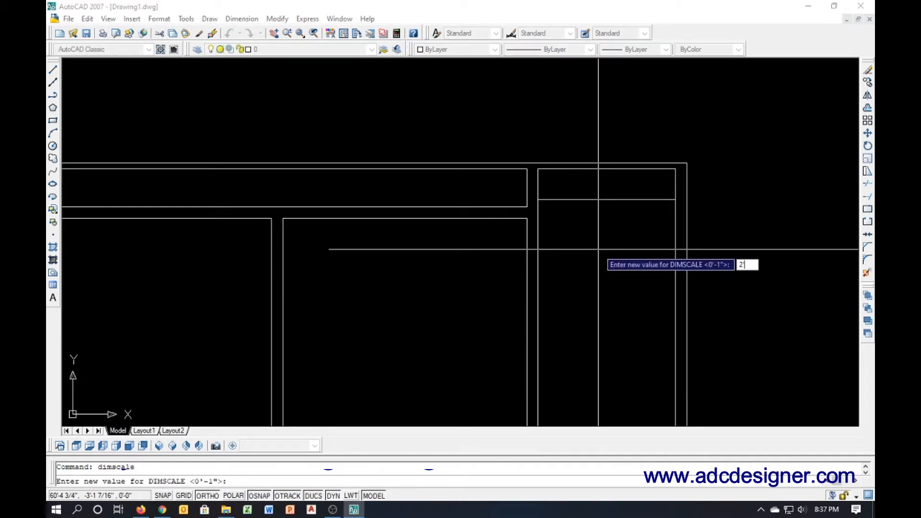
key("Return")
left_click(242, 18)
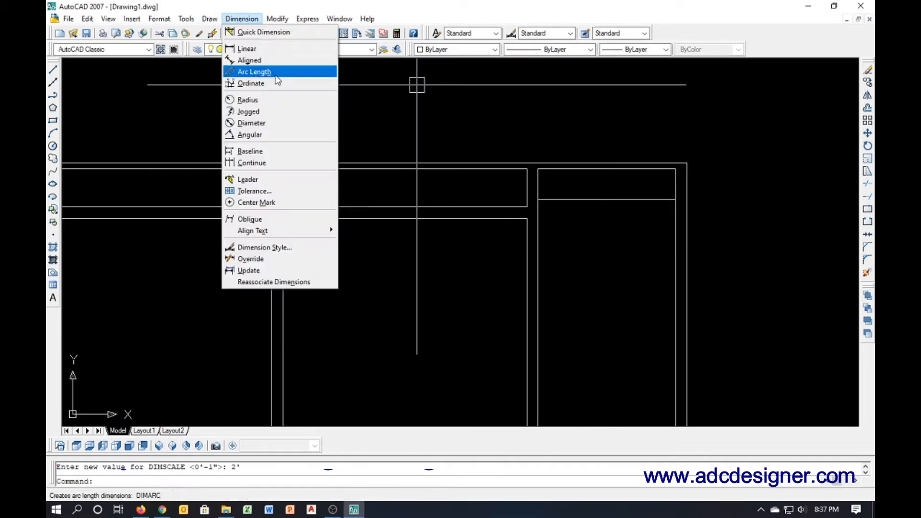
left_click(294, 270)
left_click(597, 200)
key("Return")
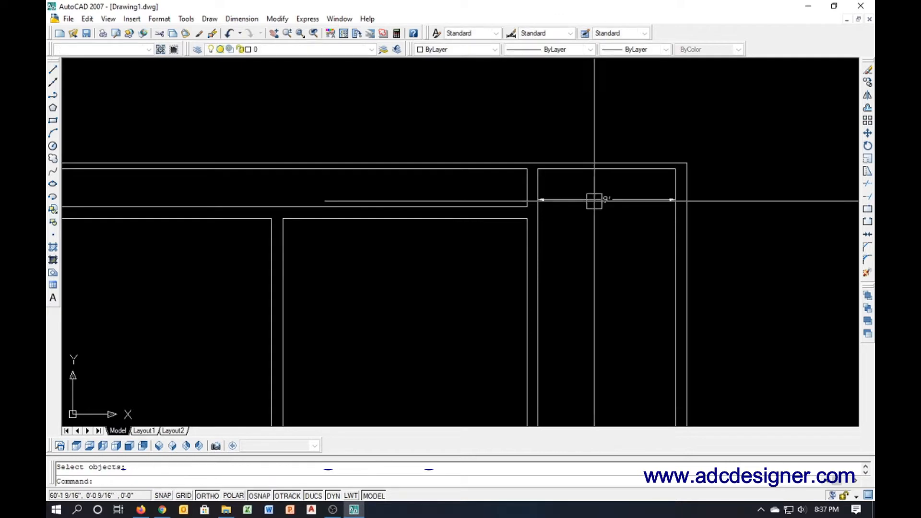
Erase the room-width dimension beside the fourth partition wall
left_click(619, 200)
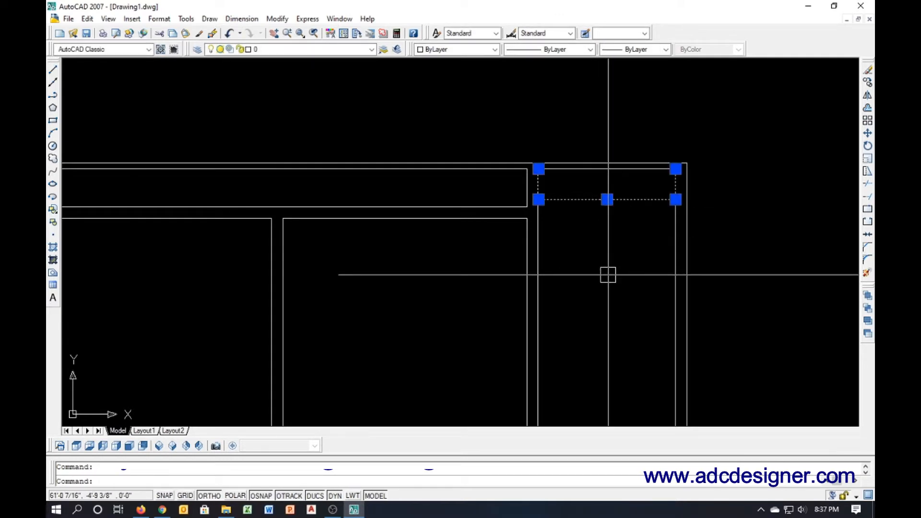
type("e")
key("Return")
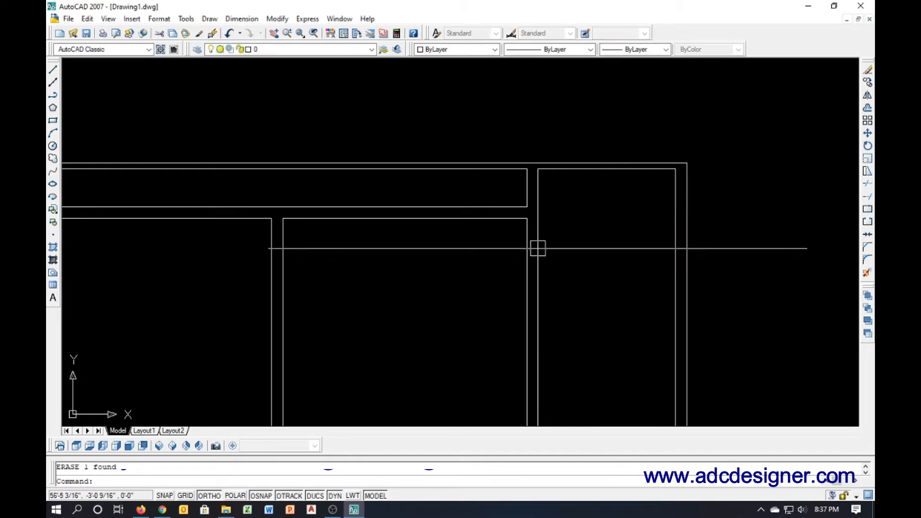
Move the three lines of the fourth partition wall 24 inches to the right
key("Escape")
left_click(499, 121)
left_click(575, 284)
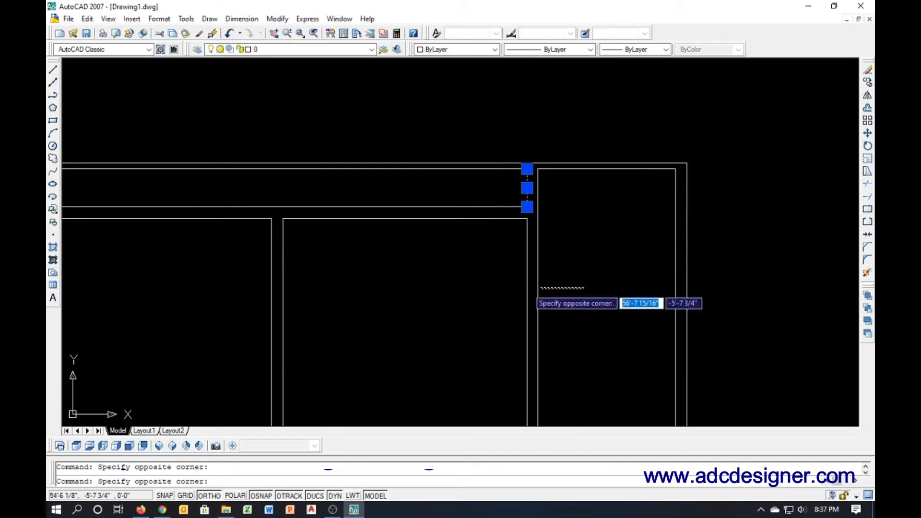
key("Return")
left_click(403, 289)
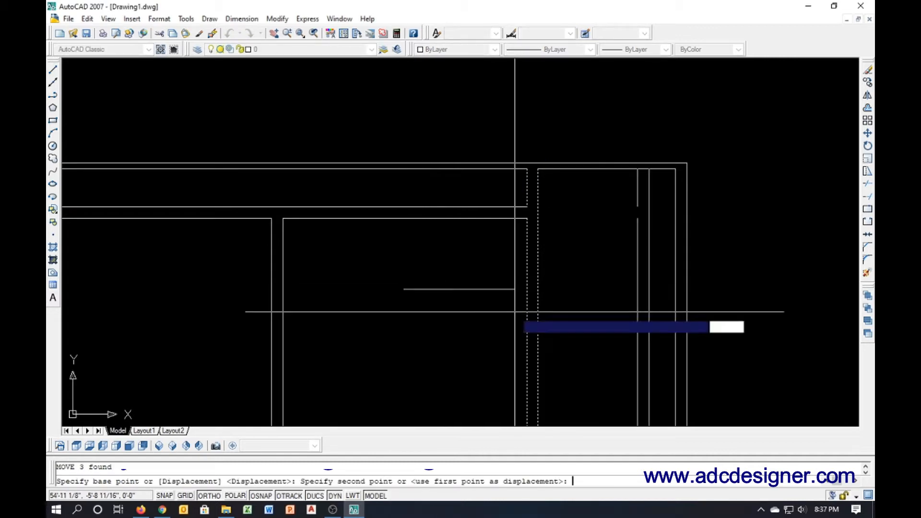
type("24")
key("Return")
Move both lines of the third partition wall 12 inches to the right
left_click(423, 292)
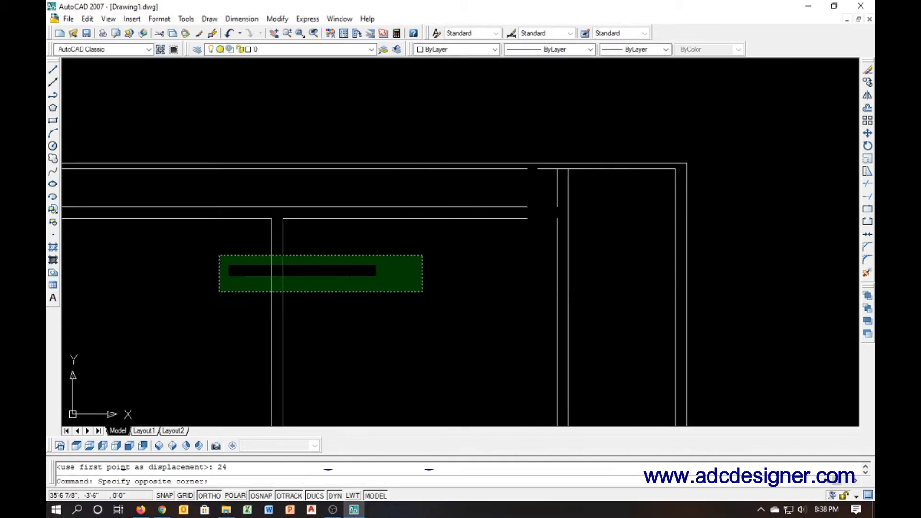
left_click(219, 255)
key("Return")
left_click(197, 256)
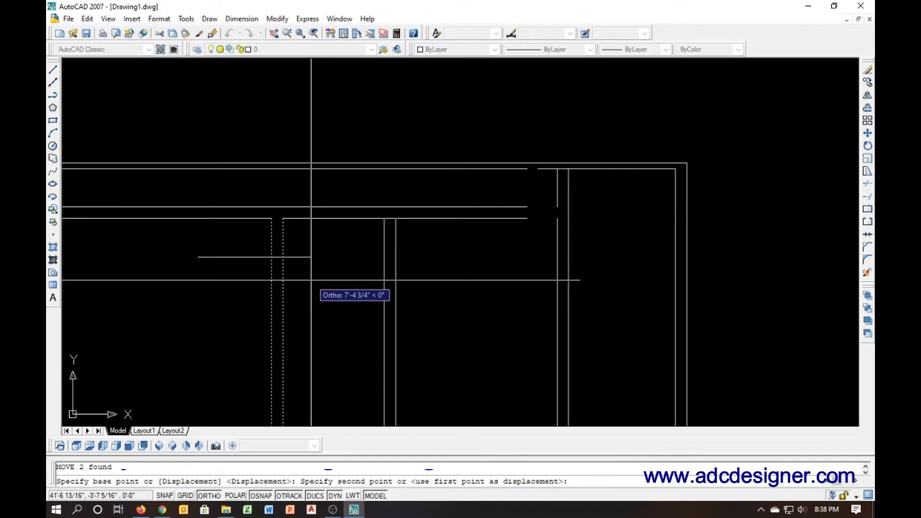
type("12")
key("Return")
key("Escape")
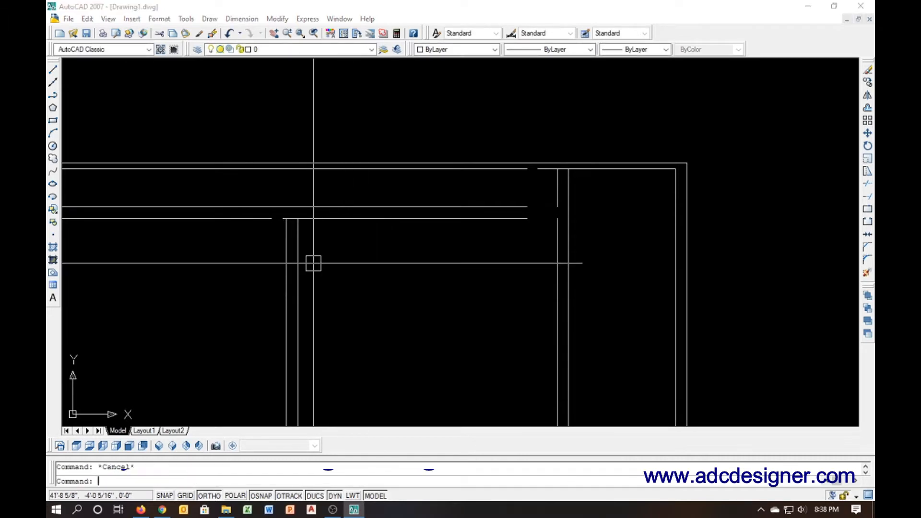
Trim the inner horizontal wall line across the opening of the moved third partition wall
type("tr")
key("Return")
key("Return")
scroll(275, 220, "up", 4)
left_click(288, 212)
left_click(322, 216)
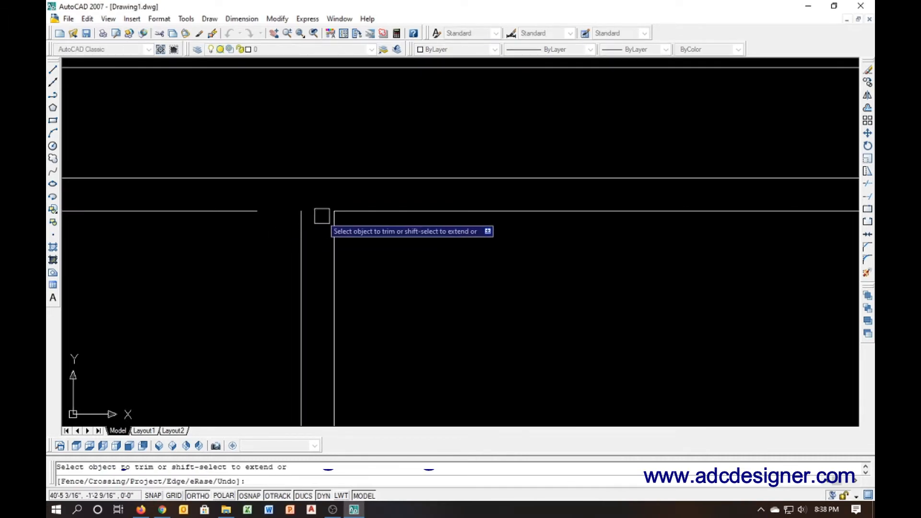
scroll(322, 216, "down", 4)
key("Escape")
Extend the horizontal line left of the third partition wall to meet that wall's left-hand line
type("e")
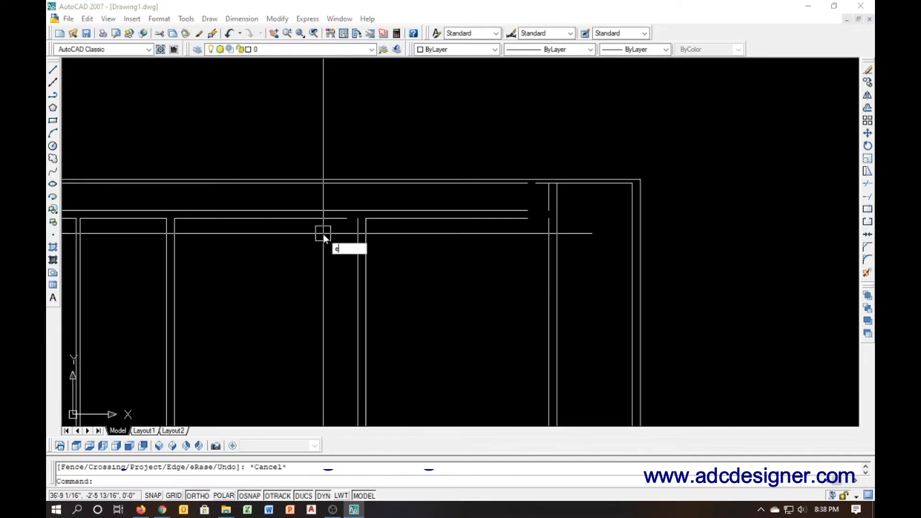
type("x")
key("Return")
key("Return")
key("Escape")
Extend the two inner horizontal wall lines to the left-hand line of the moved fourth partition wall
scroll(510, 214, "up", 3)
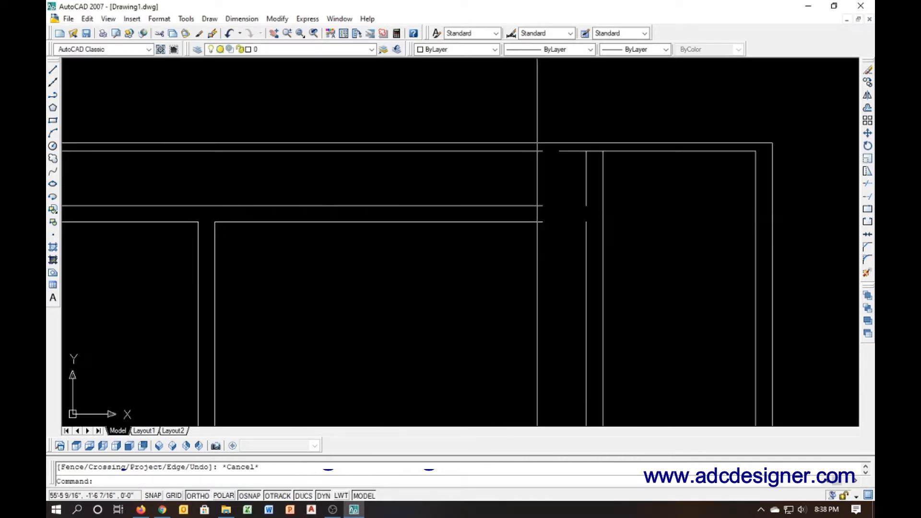
type("ex")
key("Return")
key("Return")
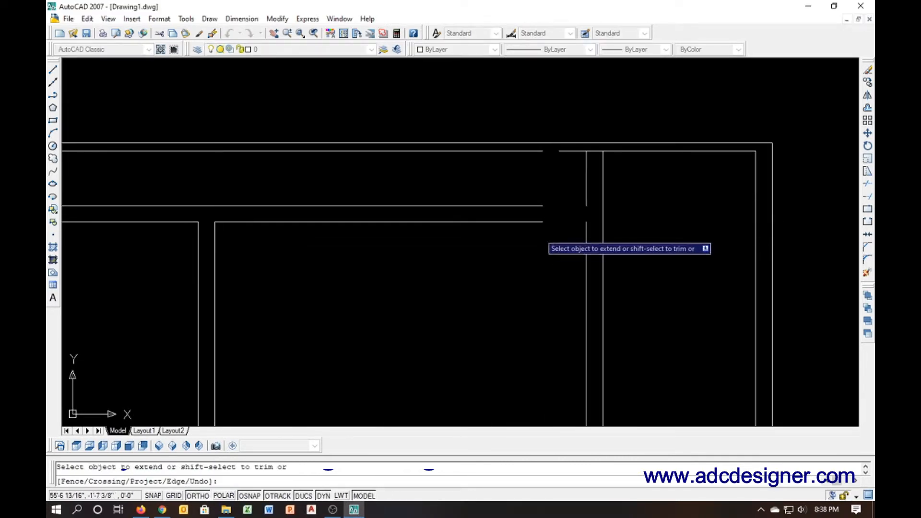
left_click(528, 222)
left_click(538, 206)
key("Escape")
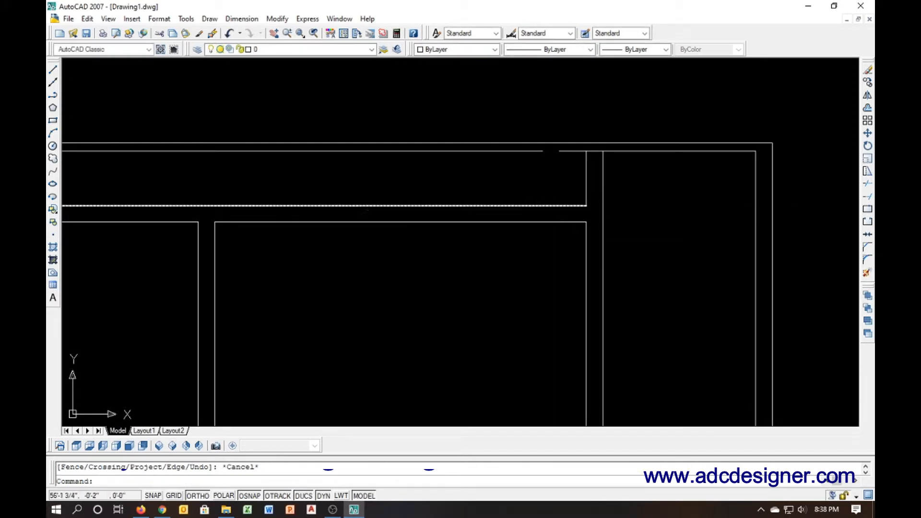
Join the two separated segments of the top outer wall's inner line into one continuous line
type("j")
key("Return")
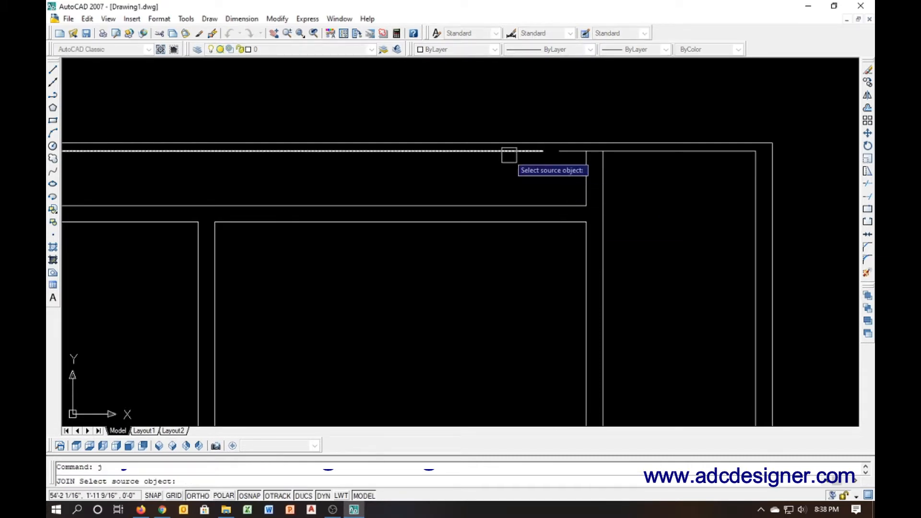
left_click(512, 151)
left_click(569, 150)
key("Return")
scroll(600, 153, "up", 3)
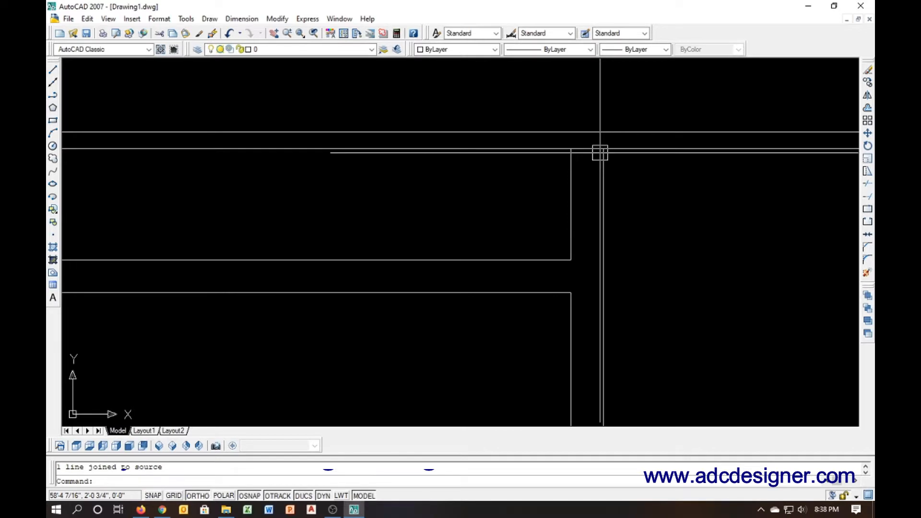
Trim the top outer wall's inner line between the two lines of the fourth partition wall
type("tr")
key("Return")
key("Return")
scroll(551, 262, "down", 3)
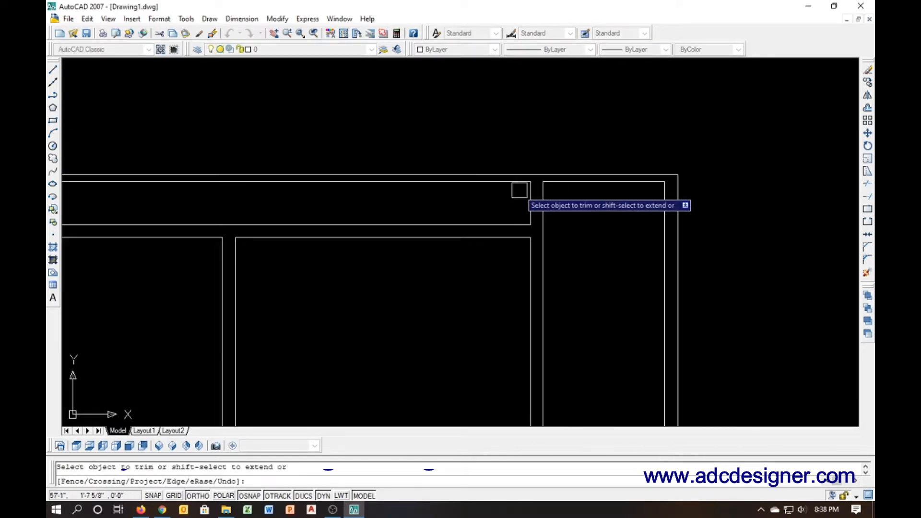
middle_click_drag(550, 263, 619, 199)
key("Escape")
scroll(533, 230, "up", 1)
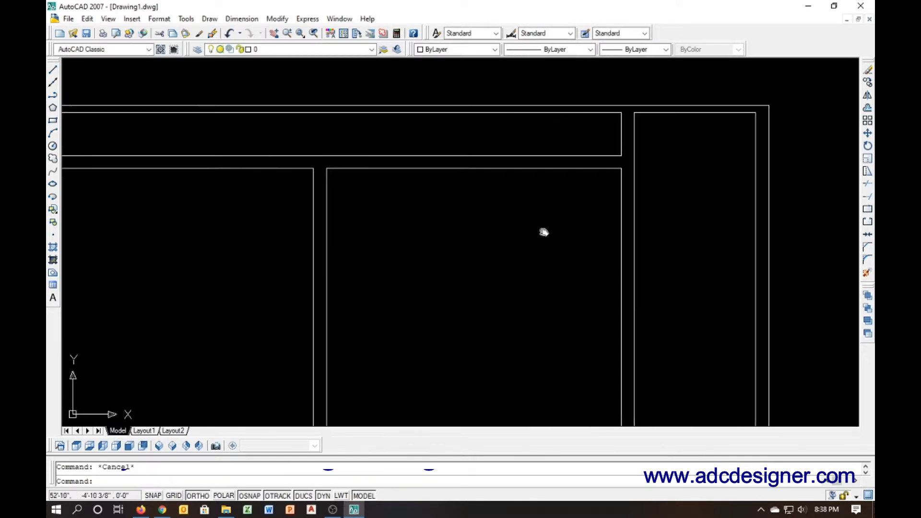
Add aligned dimensions to the upper wall lines of the two wide rooms beside the third partition wall
type("dal")
key("Return")
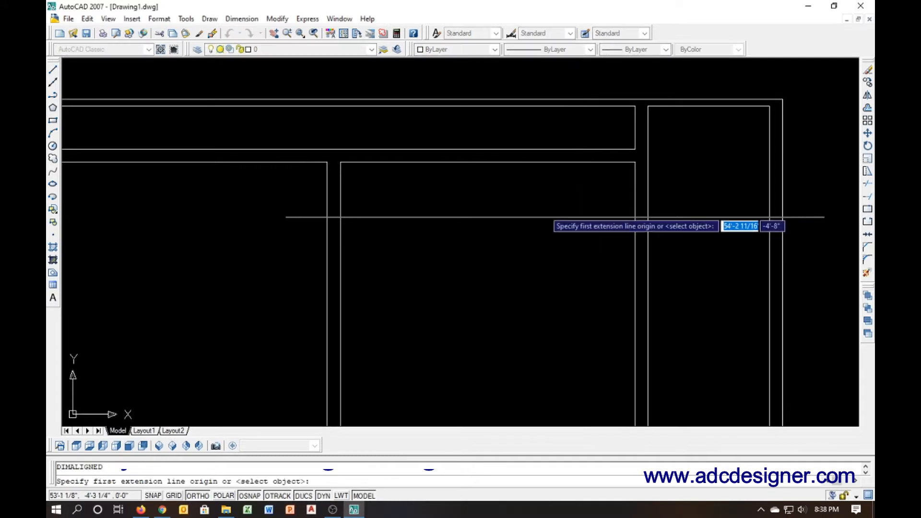
key("Return")
left_click(520, 162)
left_click(523, 189)
middle_click_drag(548, 224, 804, 256)
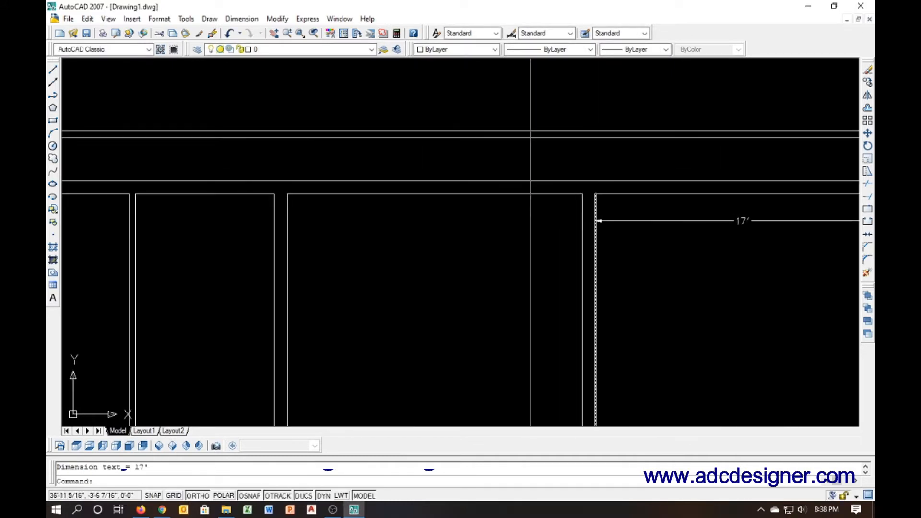
key("Return")
key("Return")
left_click(479, 194)
left_click(472, 225)
scroll(304, 232, "down", 4)
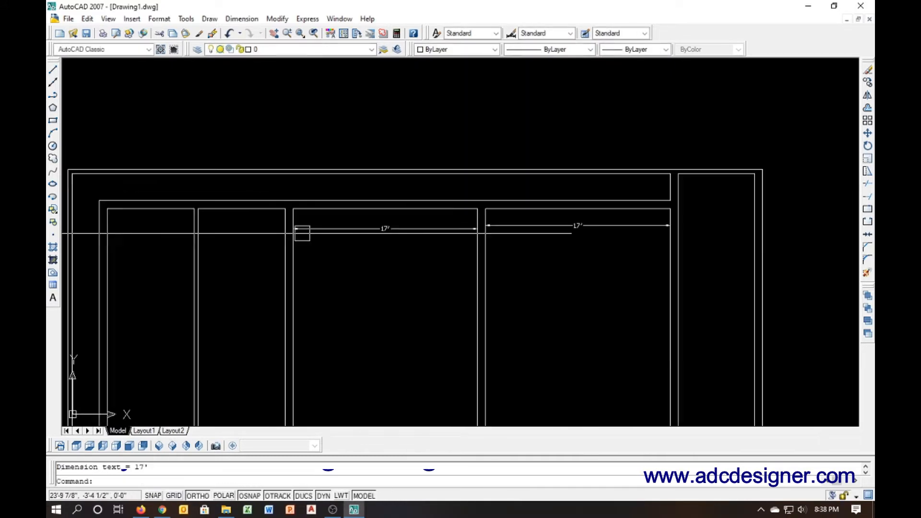
scroll(734, 183, "up", 6)
key("Return")
key("Return")
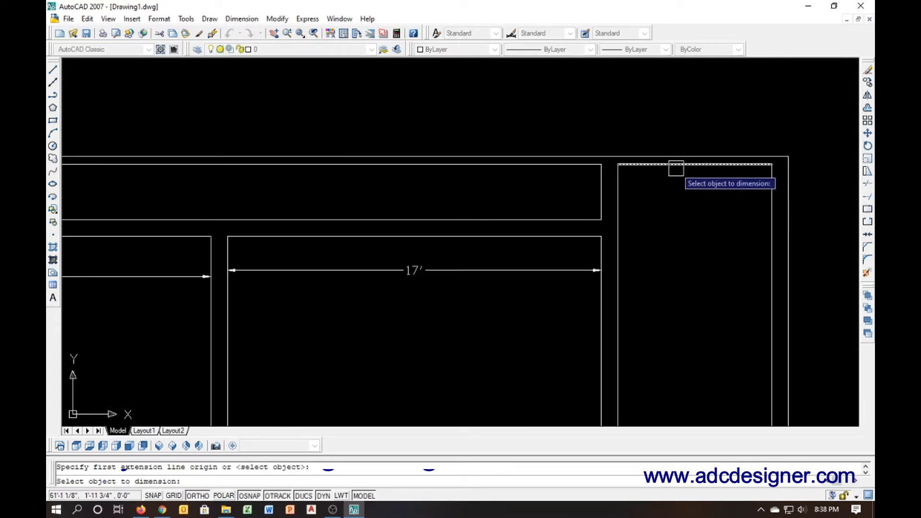
left_click(677, 165)
key("Escape")
left_click(687, 193)
left_click(698, 232)
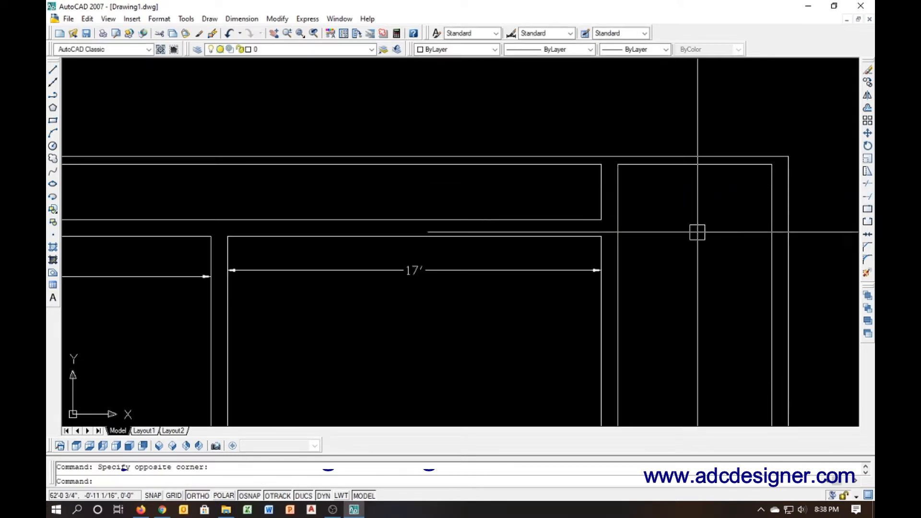
Delete the two aligned dimensions in the wide rooms
left_click(571, 271)
scroll(576, 270, "down", 2)
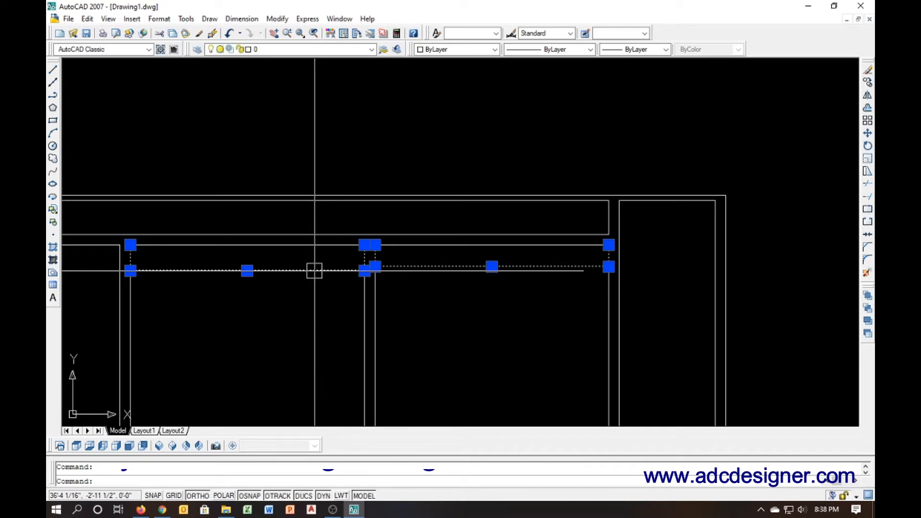
key("Delete")
scroll(429, 240, "down", 2)
scroll(434, 231, "up", 2)
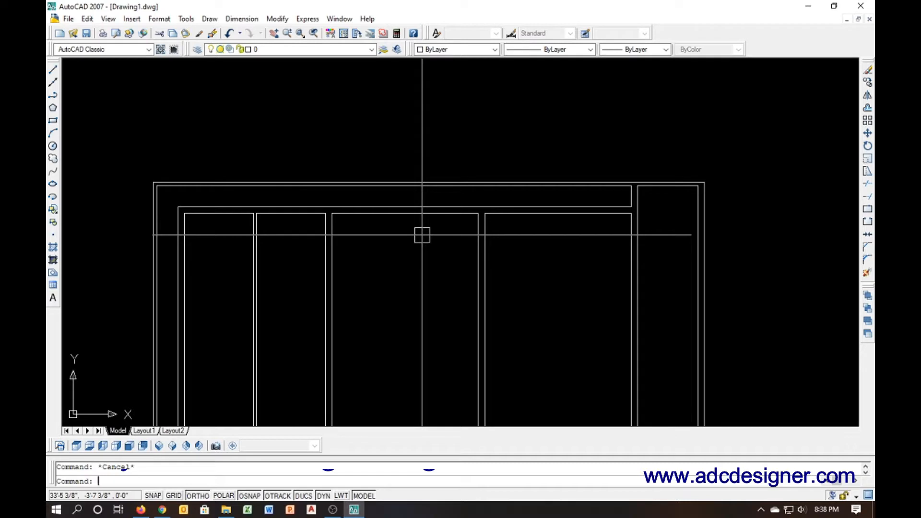
Offset the upper wall line of the narrow far-right room 6' downward
type("o")
key("Return")
key("Return")
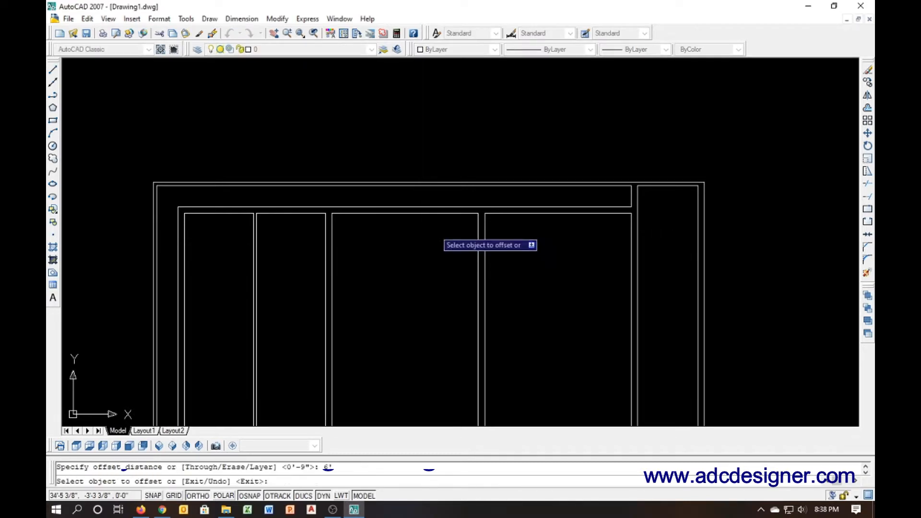
left_click(669, 186)
left_click(669, 238)
key("Escape")
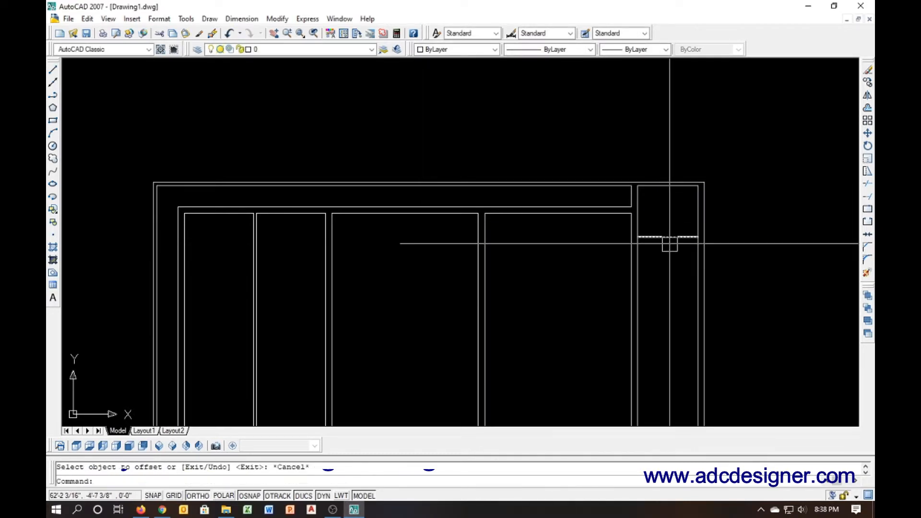
Offset the new horizontal line in the narrow far-right room 4.5" downward to form a partition wall
key("Return")
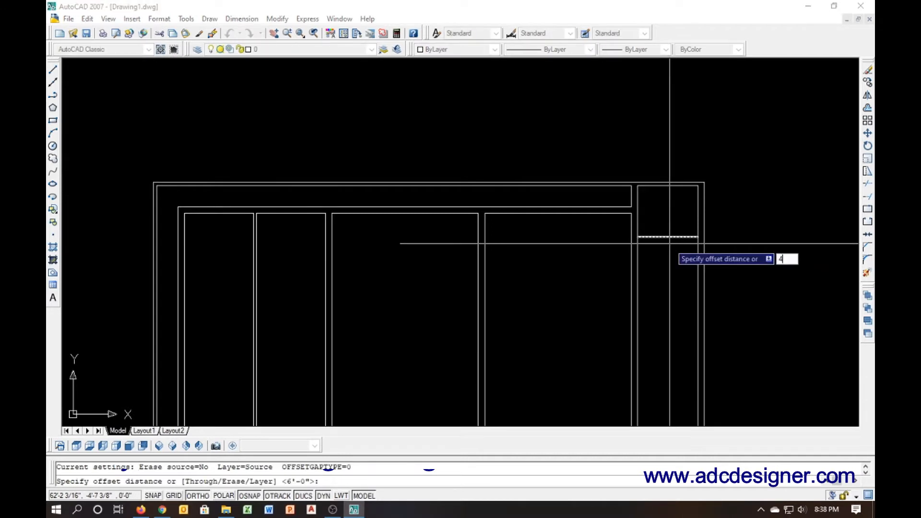
key("Return")
left_click(664, 237)
left_click(664, 269)
key("Escape")
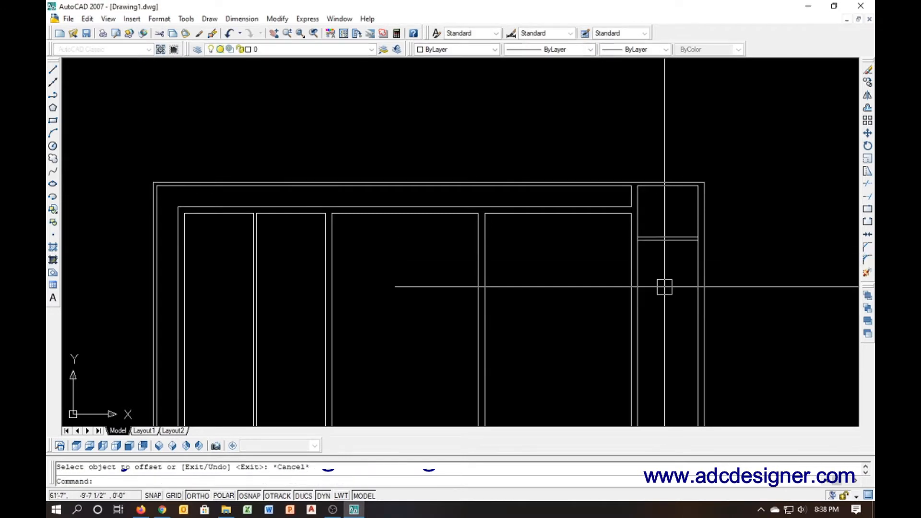
Extend both ends of the new partition's lower line across the adjoining vertical walls to their far lines
type("ex")
key("Return")
scroll(661, 276, "up", 2)
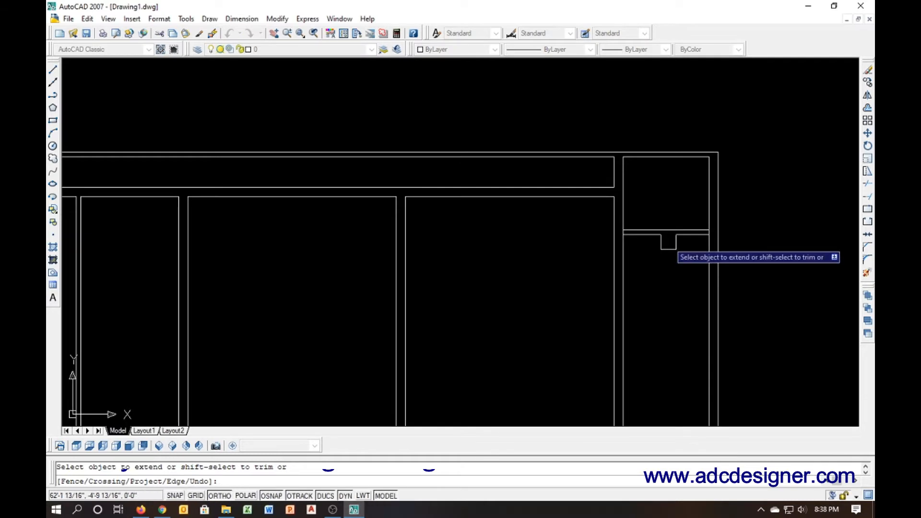
key("Escape")
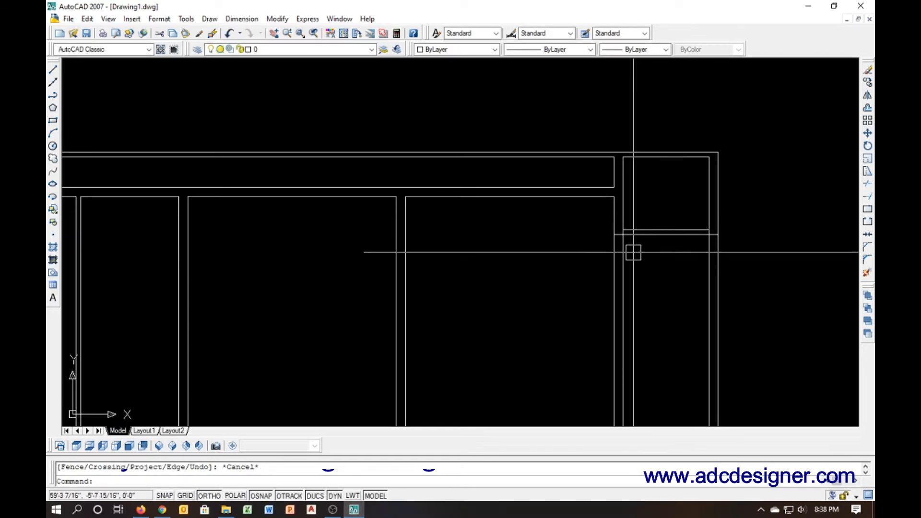
key("Escape")
Offset the lower line of the far-right room's partition 10' downward
type("o")
key("Return")
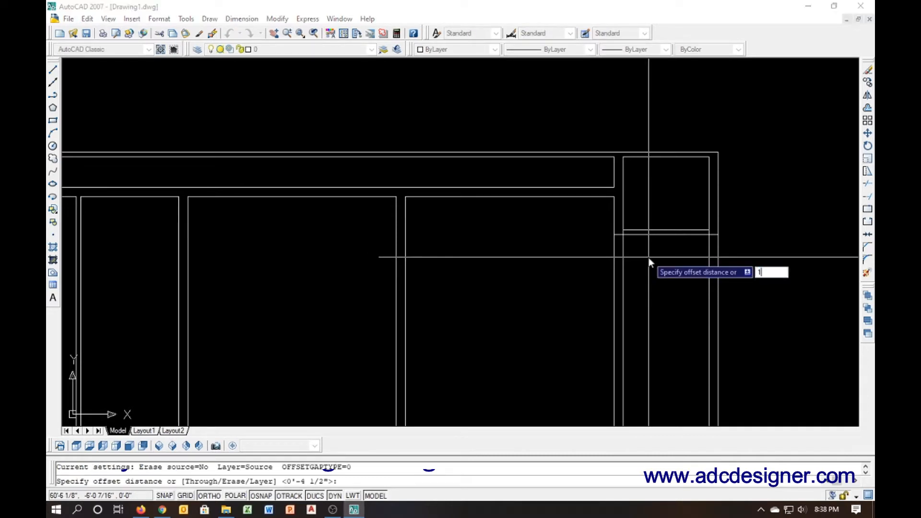
type("10")
key("Return")
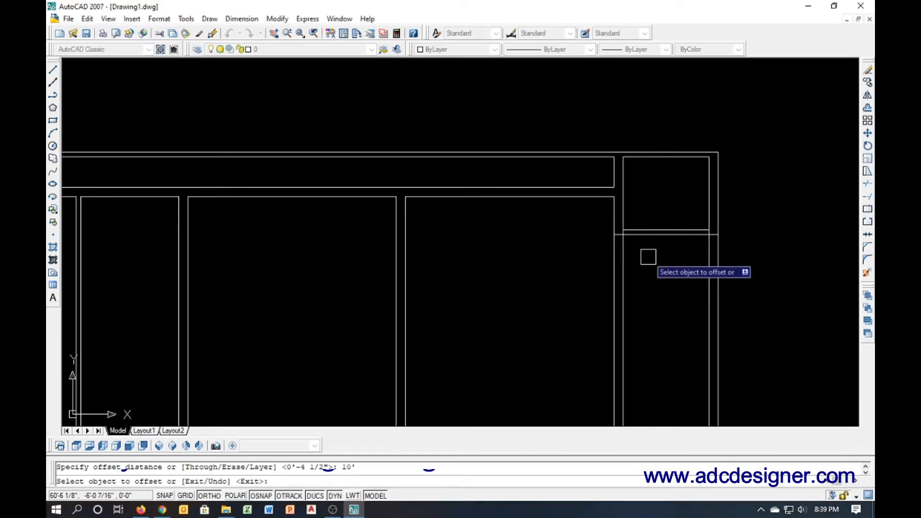
left_click(672, 235)
left_click(681, 303)
key("Escape")
Offset the lowest horizontal line in the far-right room another 4.5" downward as a wall thickness
key("Return")
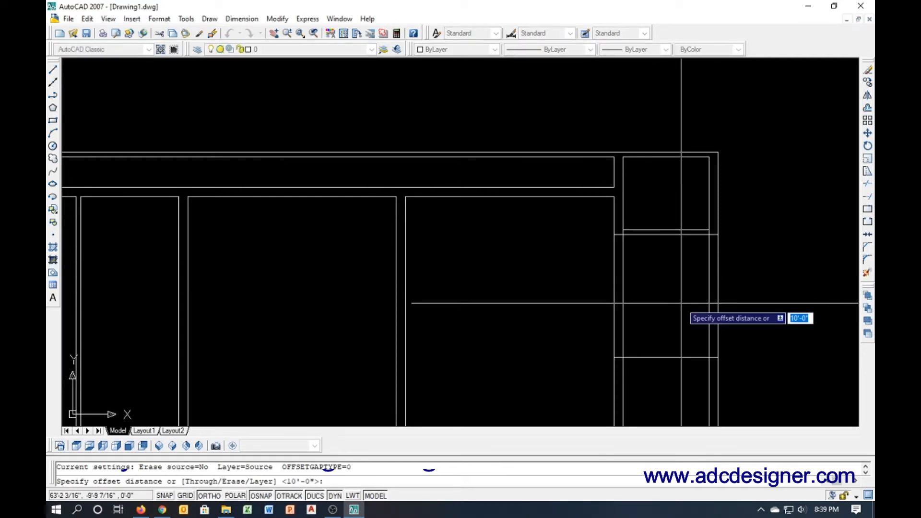
type("4.5")
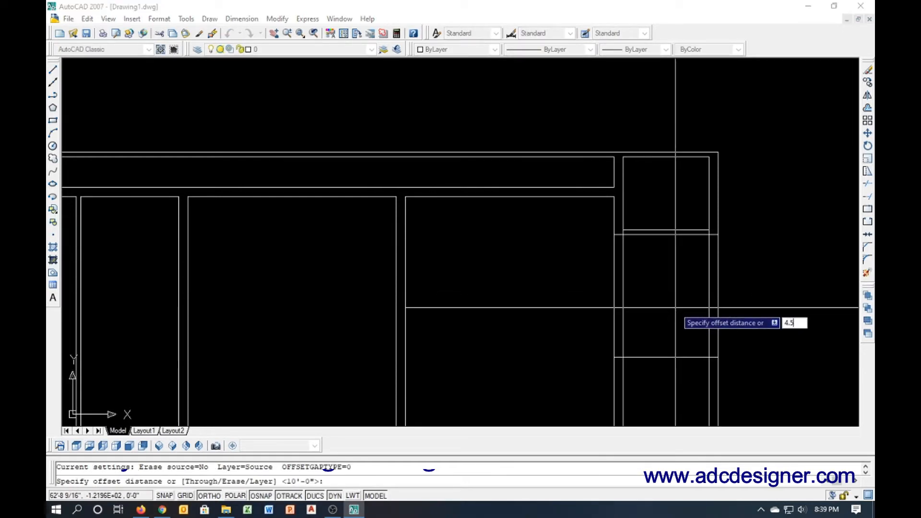
key("Return")
left_click(665, 356)
left_click(663, 395)
middle_click_drag(664, 367, 647, 197)
key("Escape")
key("Escape")
type("o")
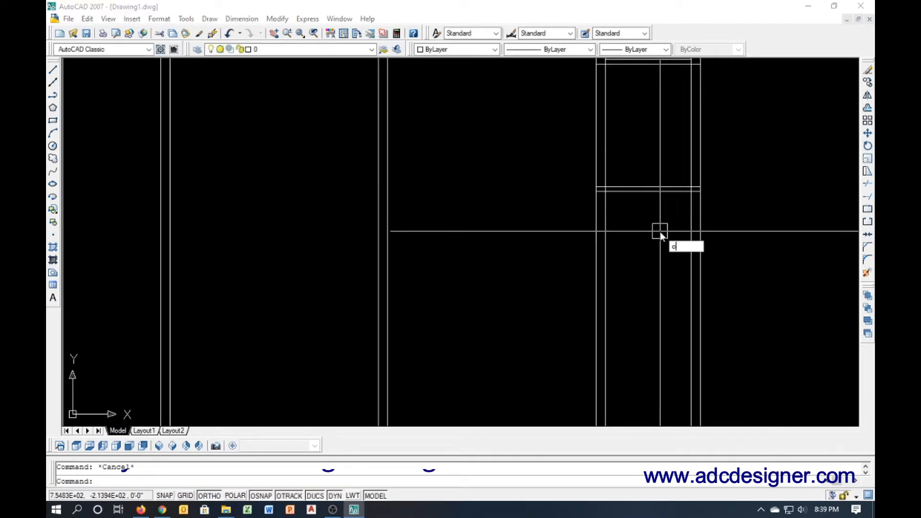
key("Return")
type("10")
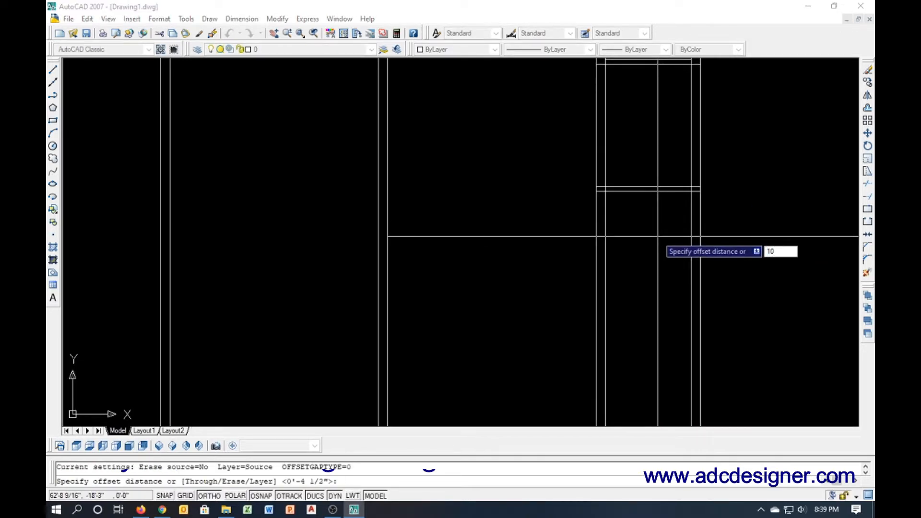
type("'")
key("Return")
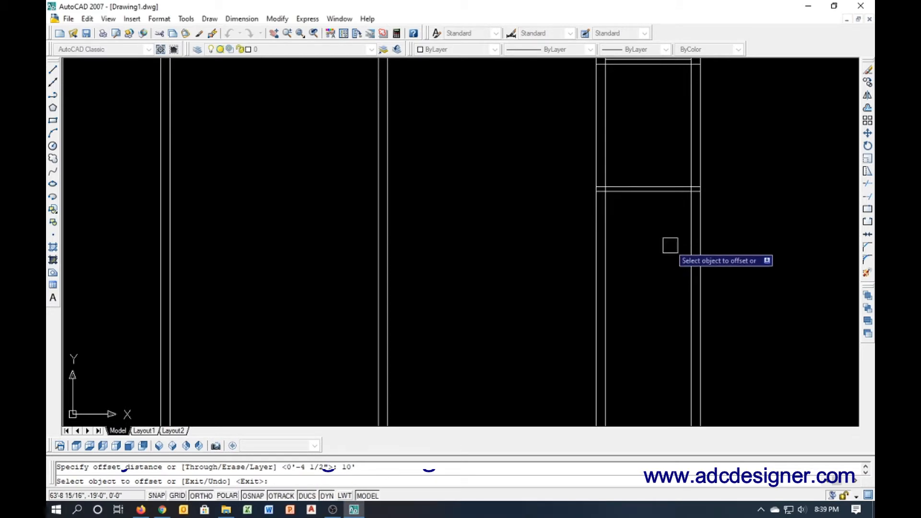
key("Escape")
Delete the two horizontal lines of the second partition in the far-right room
left_click(668, 205)
left_click(609, 160)
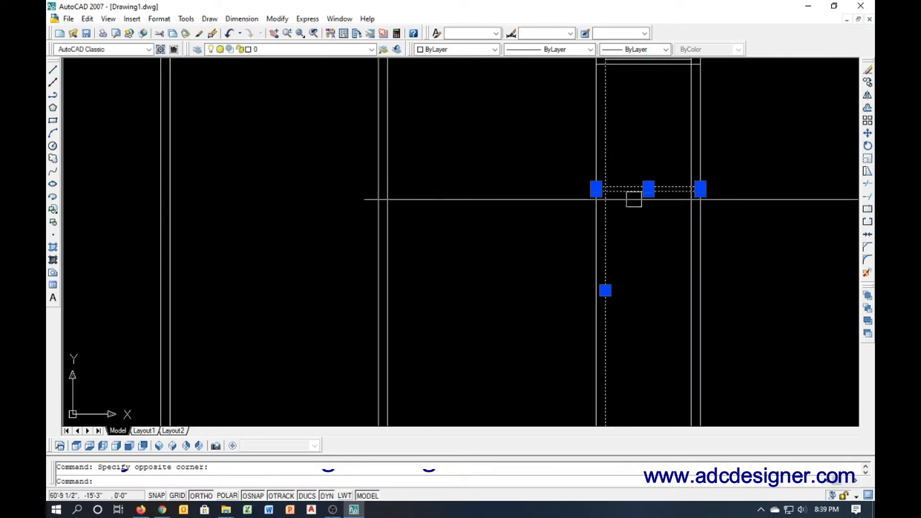
key("Escape")
left_click(665, 204)
key("Delete")
scroll(664, 212, "down", 3)
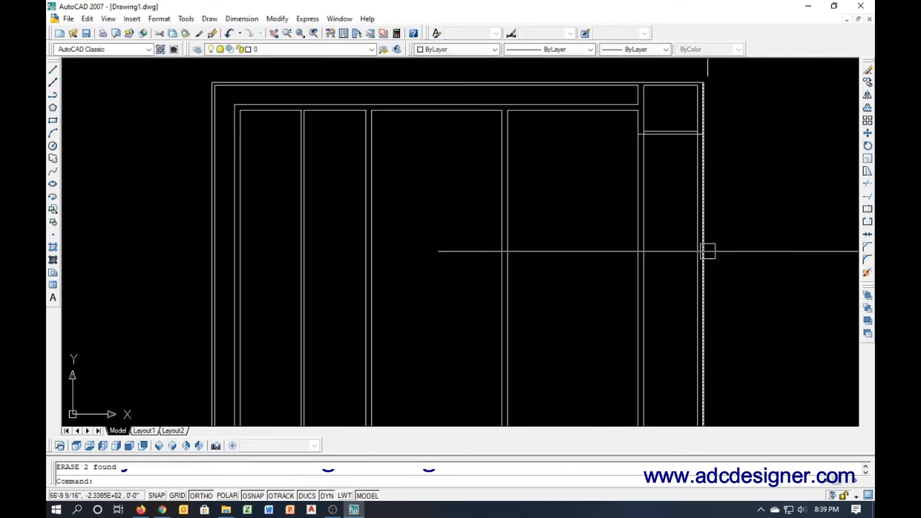
key("Escape")
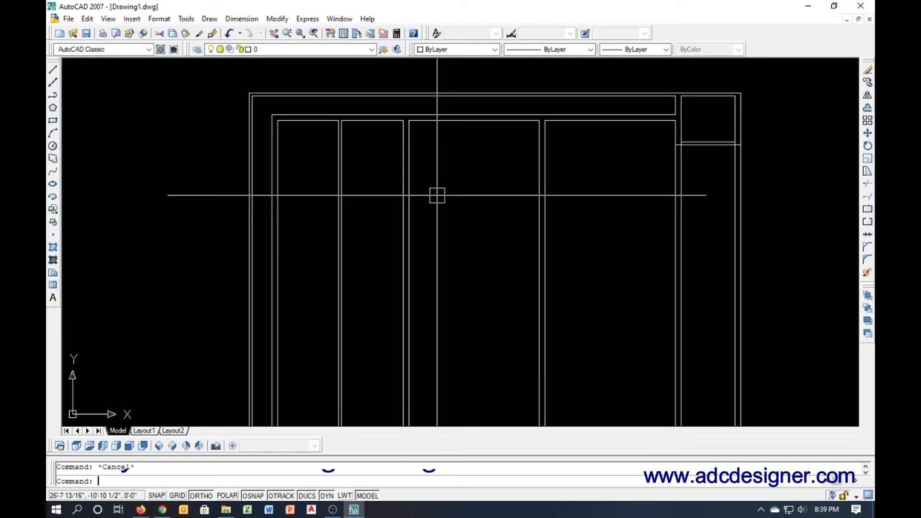
Offset the upper wall lines of the two narrow left-hand rooms 6' downward
type("o")
key("Return")
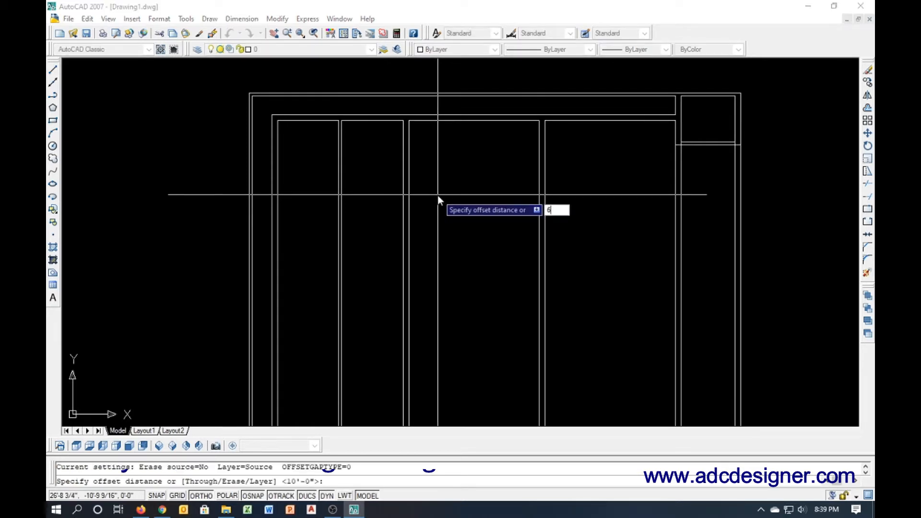
type("6'")
key("Return")
left_click(372, 121)
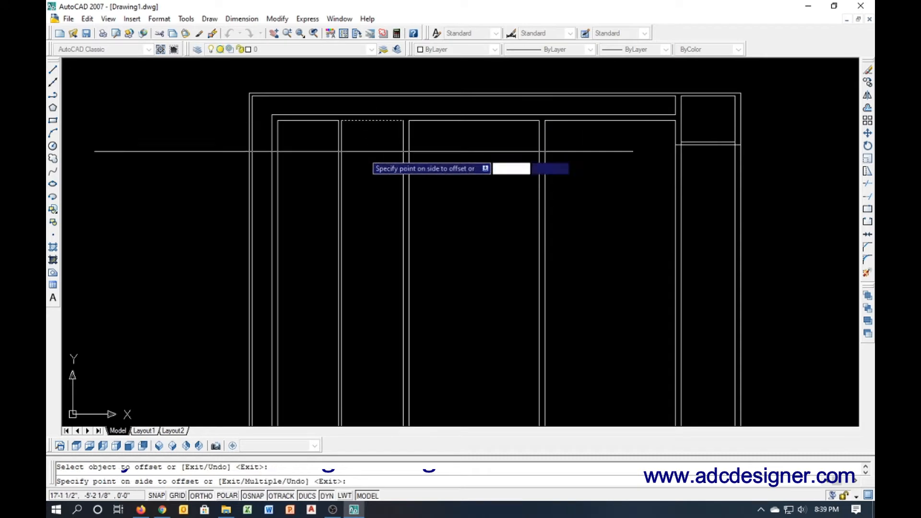
left_click(363, 150)
key("Return")
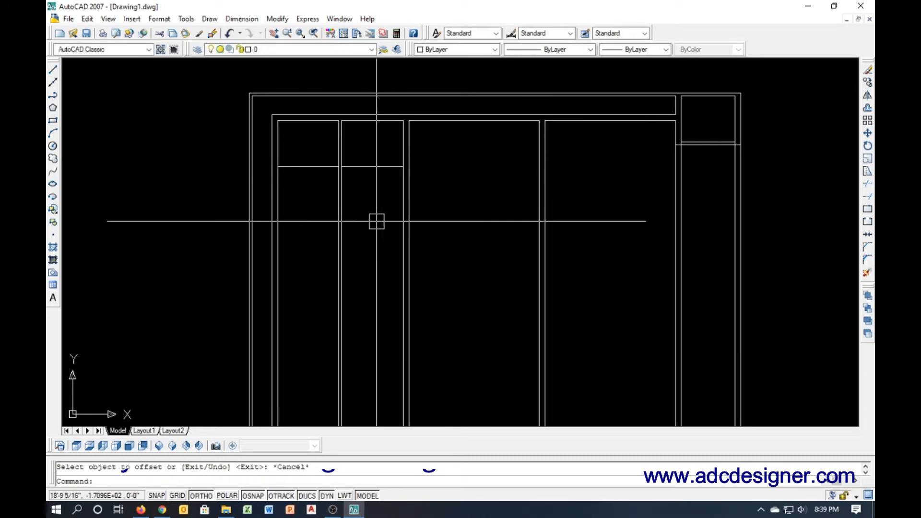
Offset the new horizontal lines in both narrow left-hand rooms 4.5" downward to form partition walls
type("o")
key("Return")
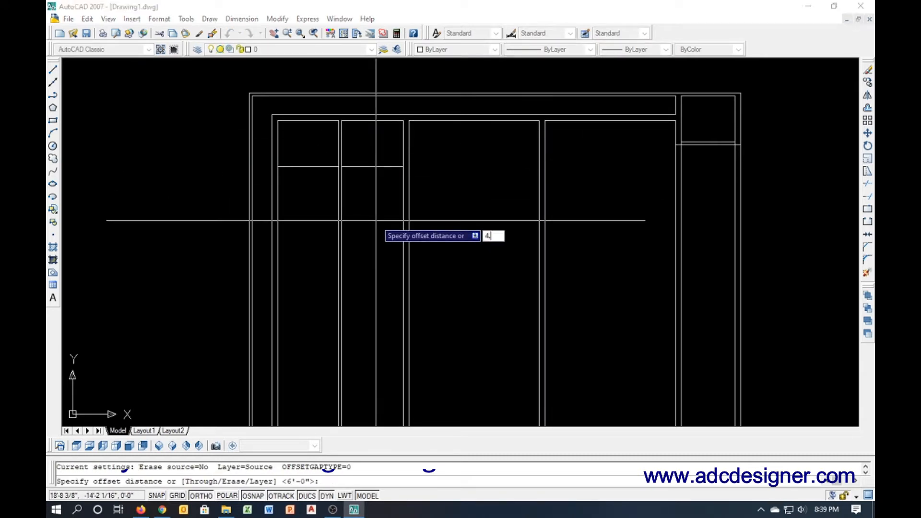
type("4")
key("Return")
left_click(367, 166)
left_click(316, 172)
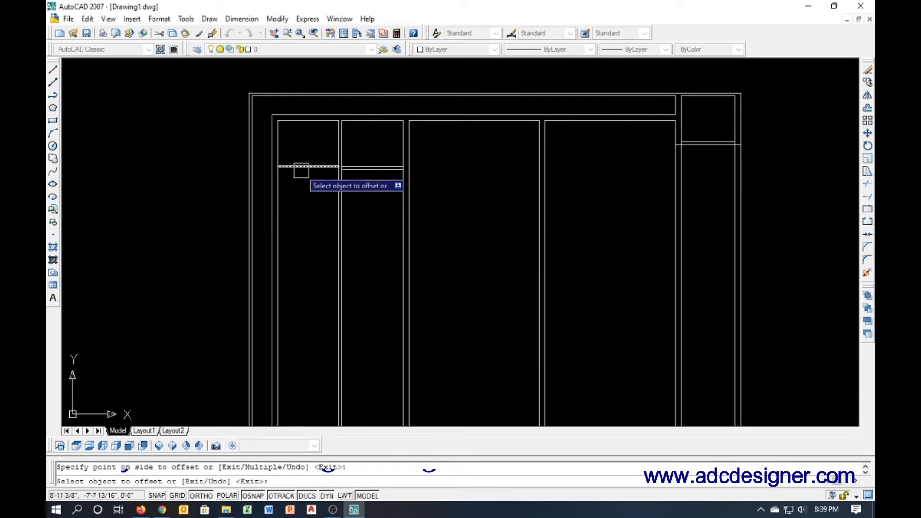
left_click(301, 168)
left_click(319, 207)
key("Escape")
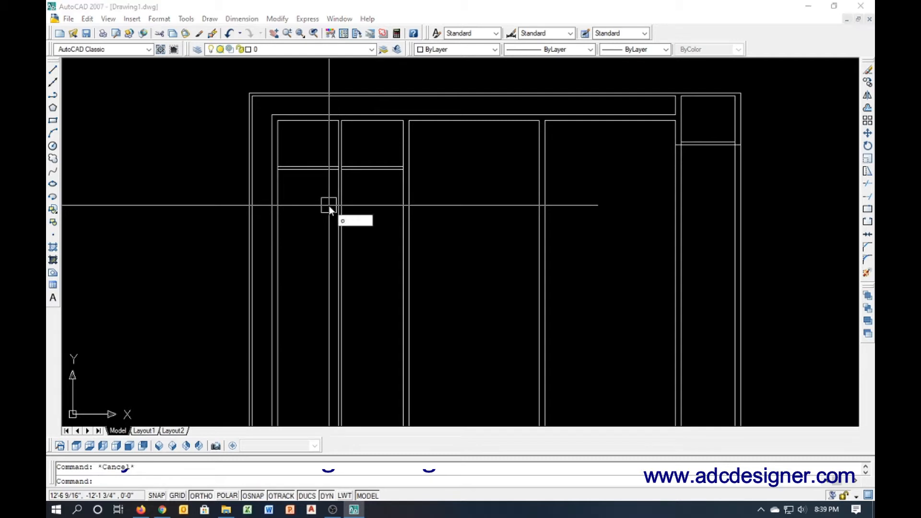
Offset the lower partition line of the second narrow left-hand room 14.375' downward
key("Return")
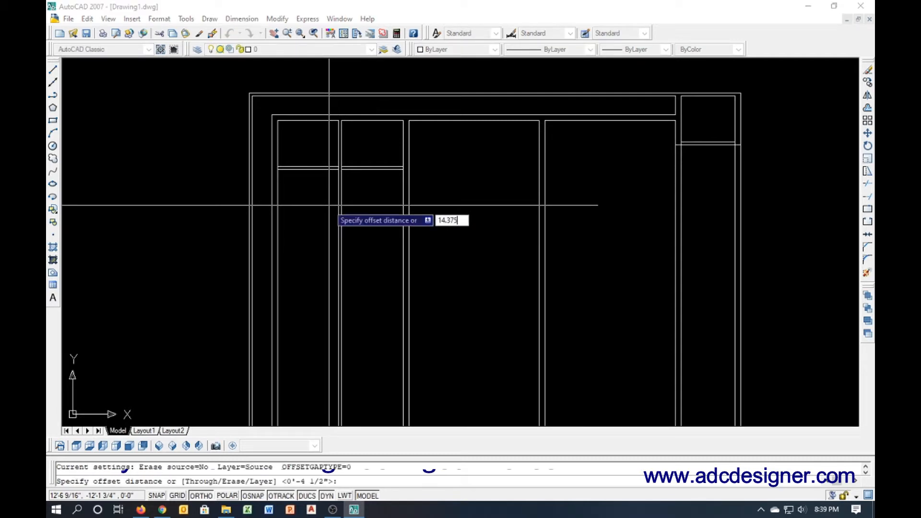
key("Return")
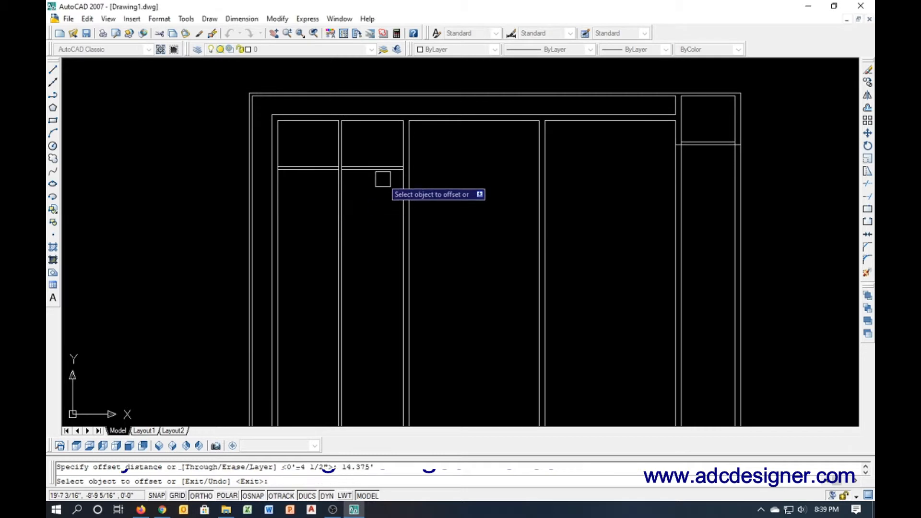
left_click(384, 168)
left_click(385, 230)
key("Escape")
Extend the new horizontal line in both directions to the far faces of the walls enclosing the two narrow rooms
type("e")
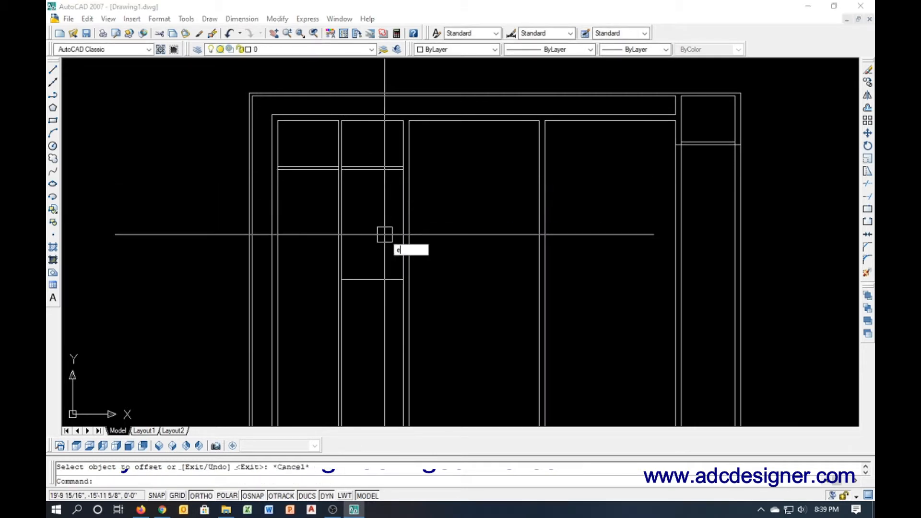
type("x")
key("Return")
key("Return")
left_click(379, 259)
left_click(351, 305)
left_click(366, 267)
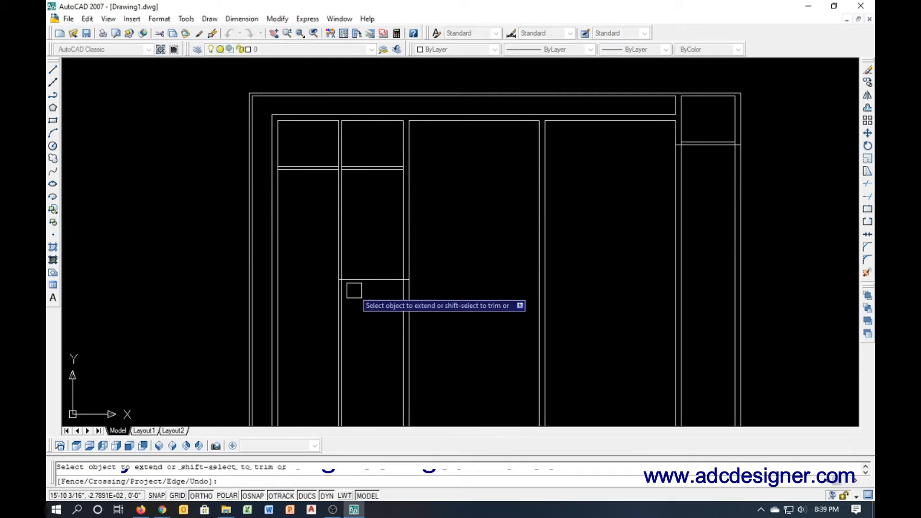
left_click(316, 279)
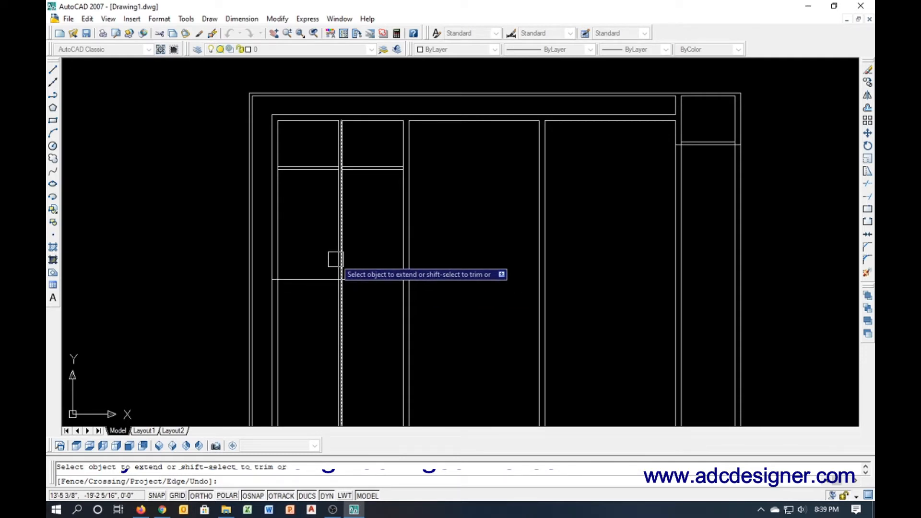
key("Escape")
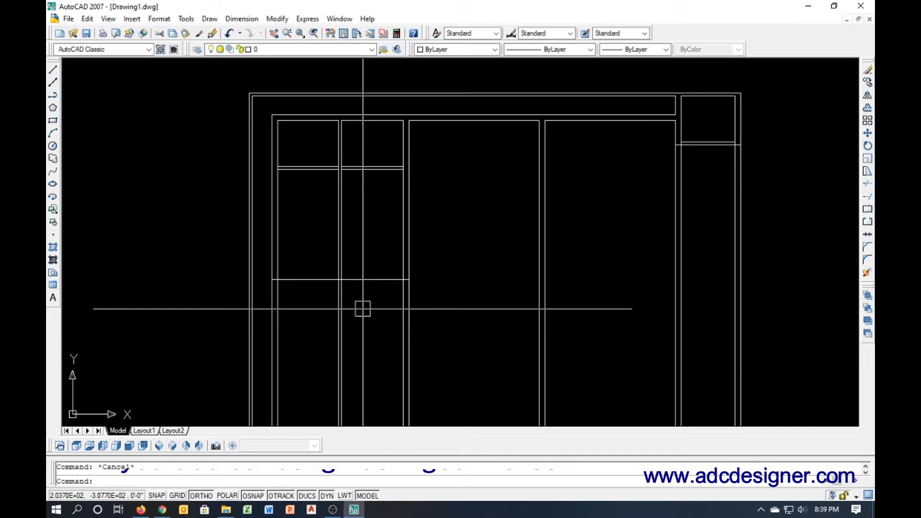
Offset the extended horizontal line 9" downward to form the wall thickness
type("o")
key("Return")
type("9")
key("Return")
left_click(368, 281)
left_click(357, 314)
key("Escape")
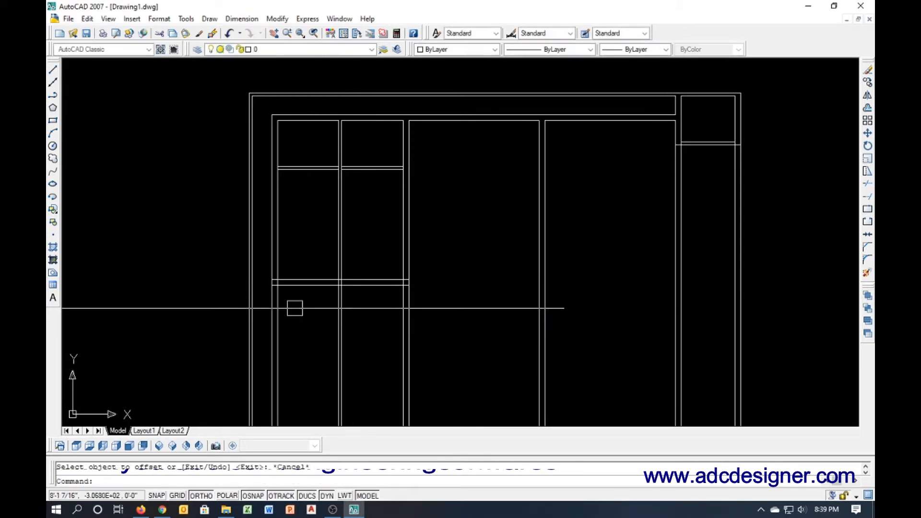
Trim away the divider wall lines between the narrow left-hand rooms below the new 9" horizontal wall
middle_click_drag(298, 304, 299, 224)
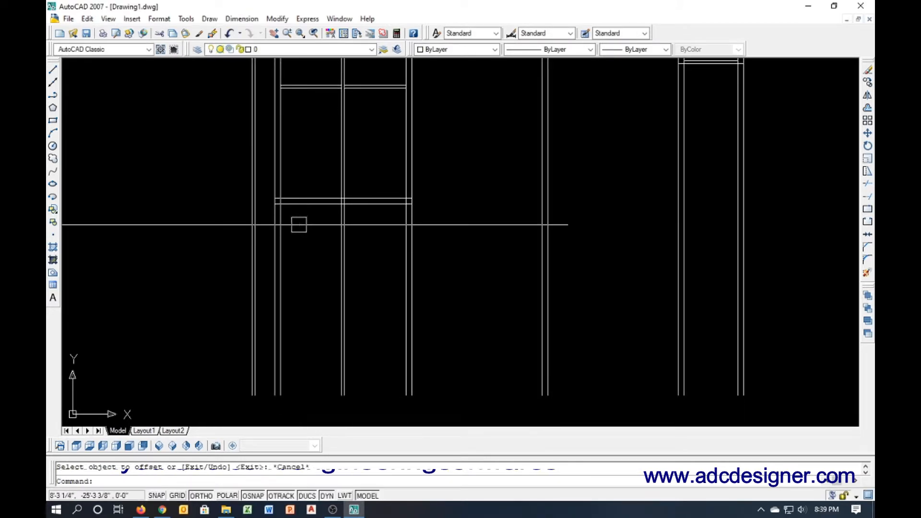
key("Escape")
type("t")
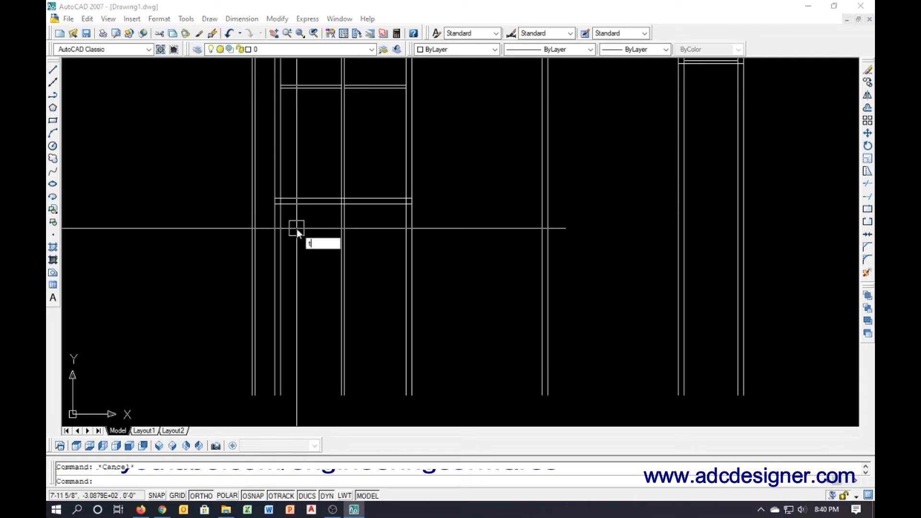
type("r")
key("Return")
key("Return")
left_click(357, 240)
left_click(338, 242)
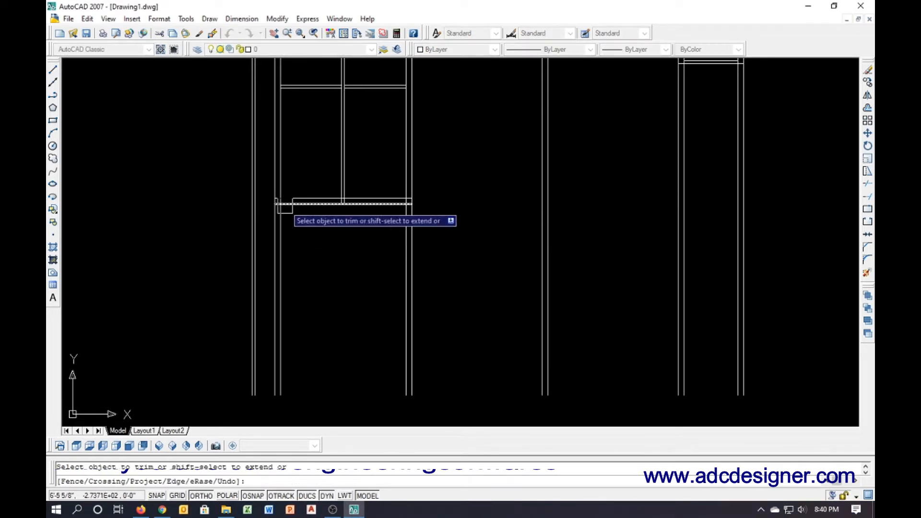
Remove the divider wall lines between the upper partition and the 9" wall, including the short leftovers inside that wall
middle_click_drag(329, 203, 312, 254)
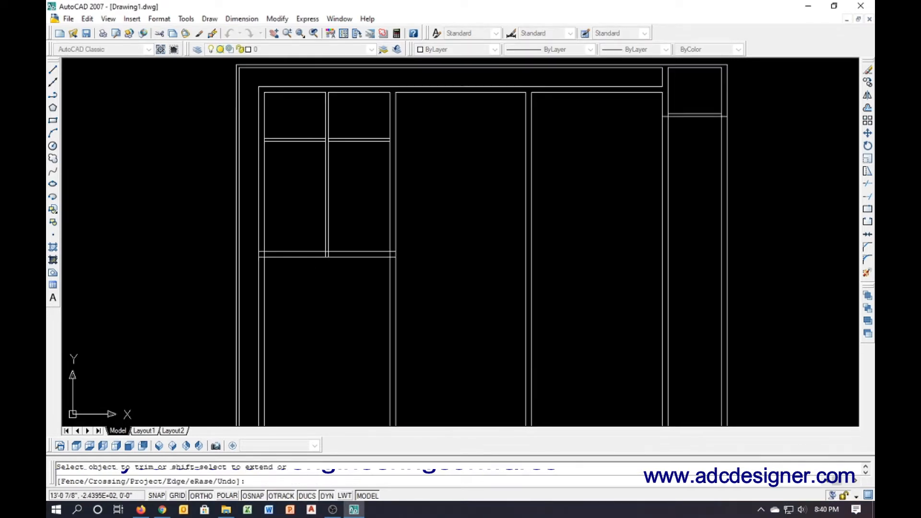
left_click(363, 191)
left_click(313, 166)
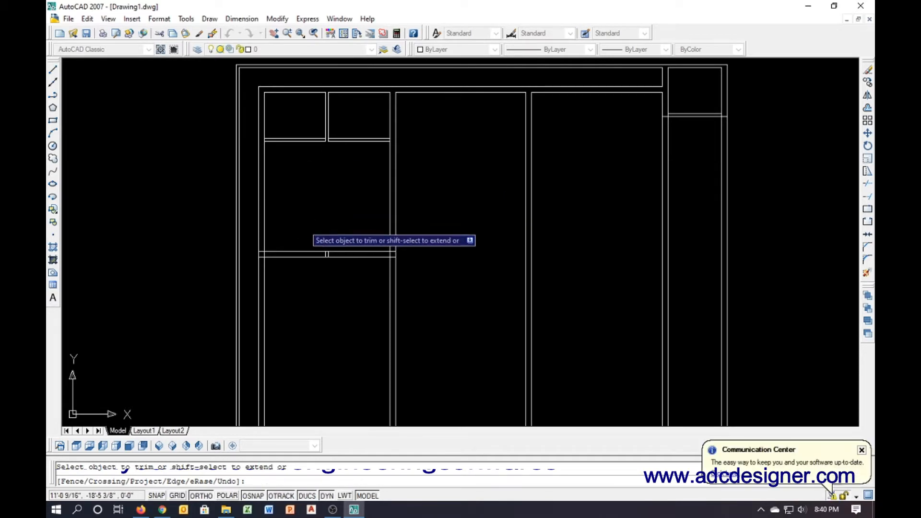
key("Return")
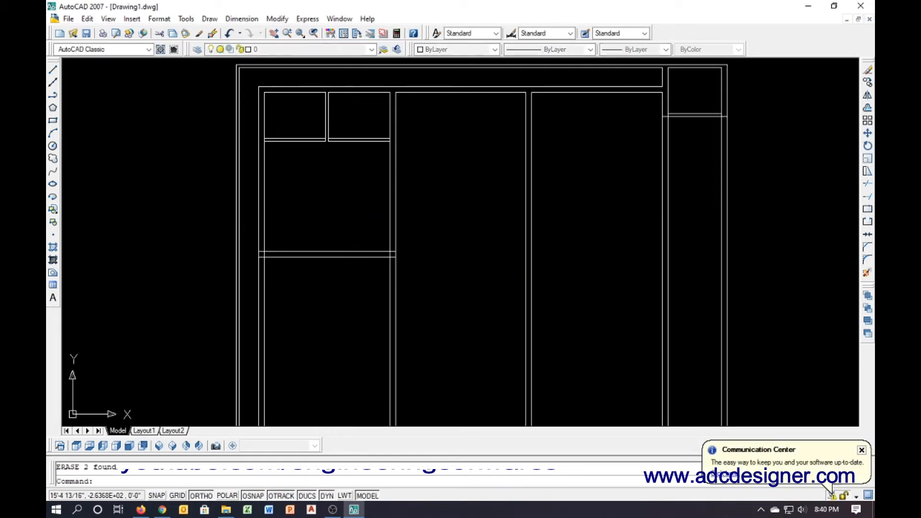
Join the lower partition lines beneath the two small upper-left rooms into one continuous line
type("j")
key("Return")
scroll(313, 144, "up", 4)
left_click(313, 143)
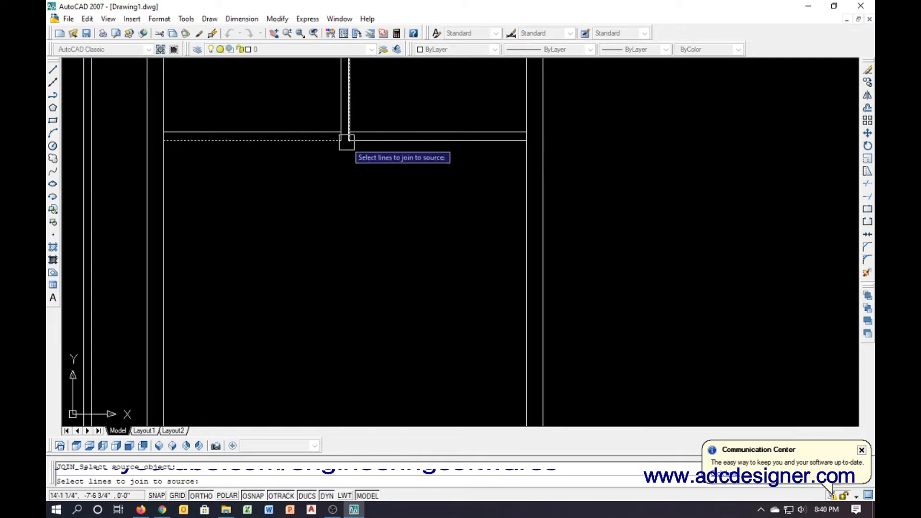
key("Escape")
key("Return")
left_click(361, 142)
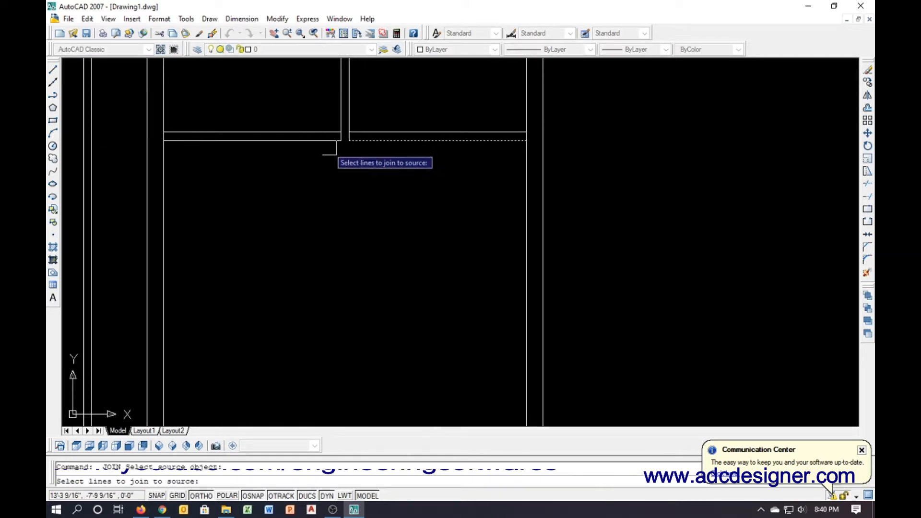
left_click(327, 145)
key("Return")
scroll(346, 140, "down", 3)
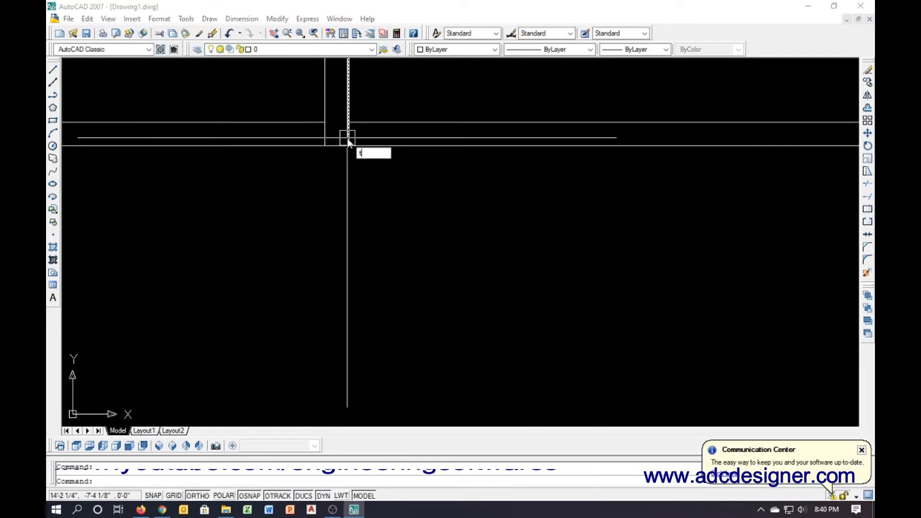
Trim the divider wall stubs where they run into the partition beneath the two small rooms
key("Return")
key("Return")
left_click(347, 136)
left_click(325, 131)
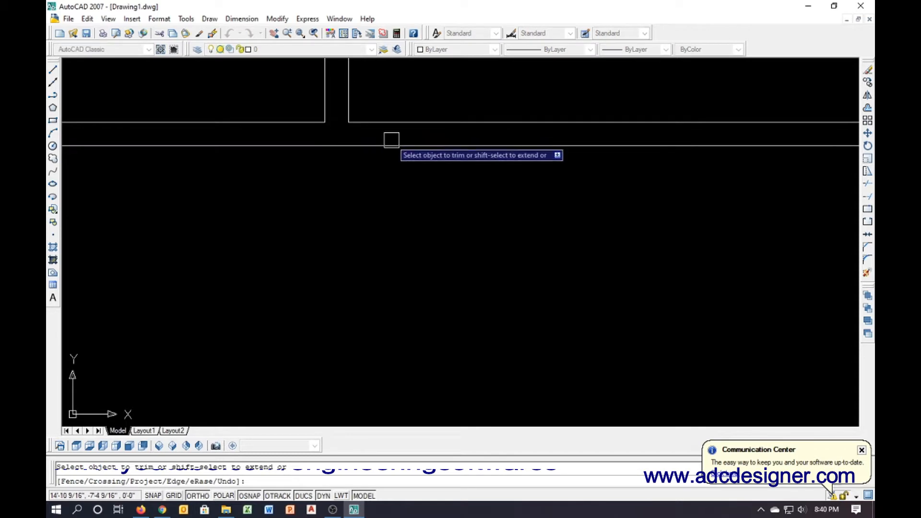
Trim the inner side-wall lines crossing both ends of the partition beneath the two small rooms
scroll(425, 157, "down", 2)
middle_click_drag(173, 137, 316, 158)
scroll(188, 166, "up", 6)
left_click(177, 164)
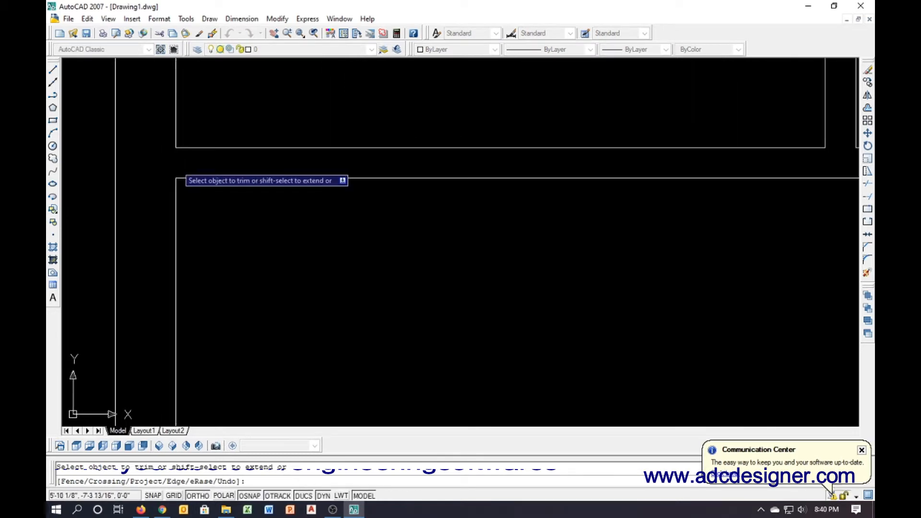
scroll(149, 172, "down", 4)
middle_click_drag(723, 212, 462, 192)
middle_click_drag(719, 182, 585, 192)
scroll(596, 171, "up", 4)
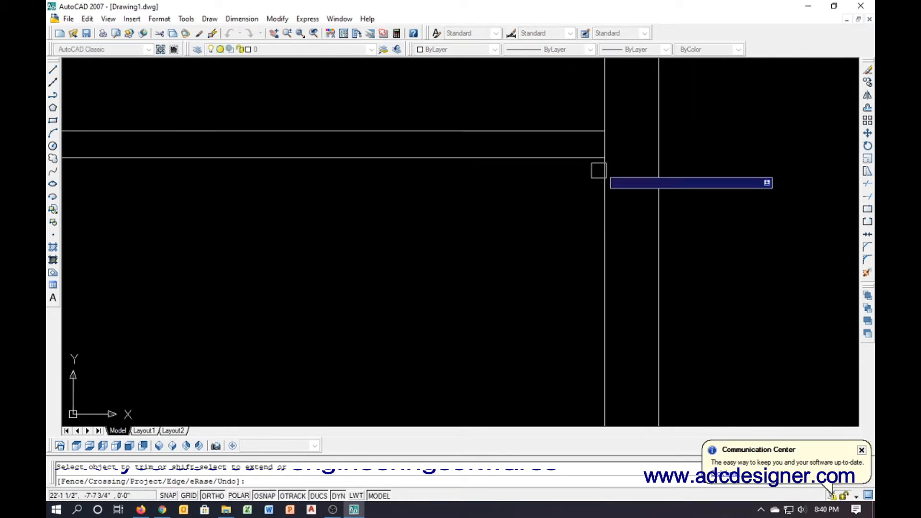
left_click(603, 149)
scroll(605, 205, "down", 5)
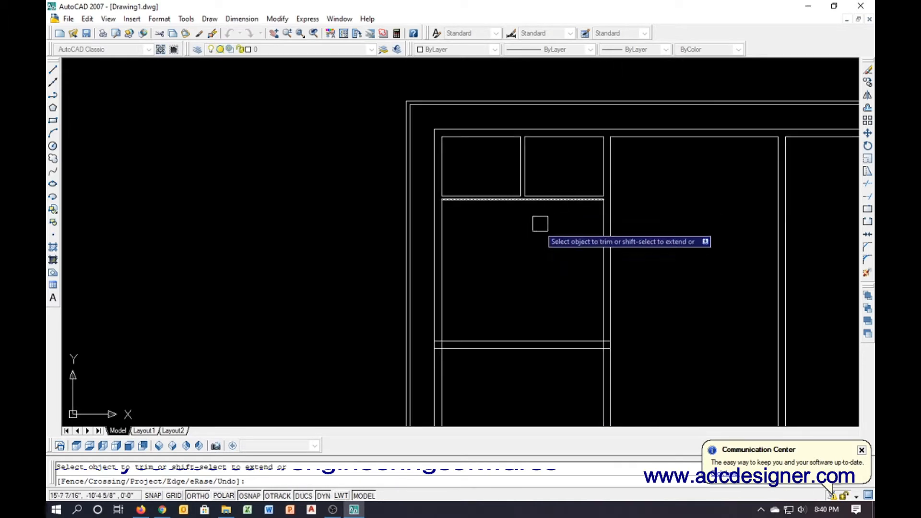
Trim the lines of the 9" horizontal wall where they cross into the left side wall, opening that junction
middle_click_drag(539, 312, 536, 227)
scroll(434, 262, "up", 5)
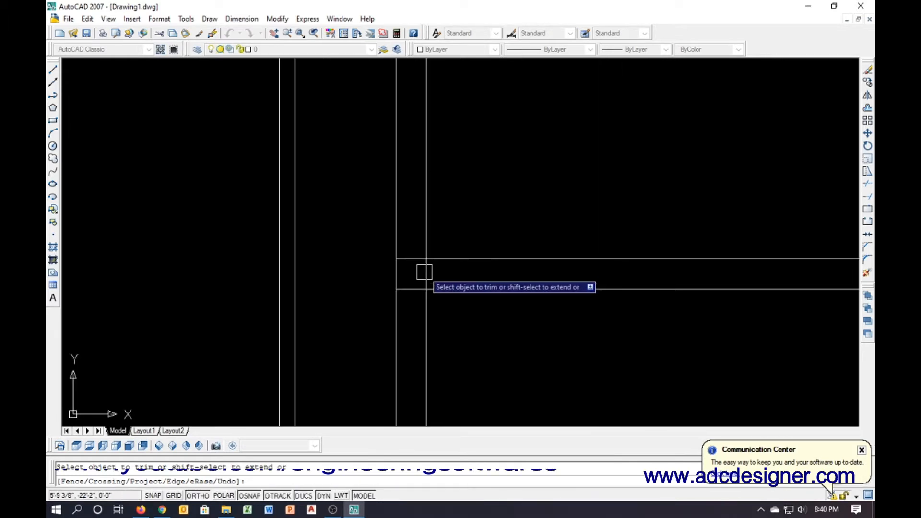
left_click(412, 261)
left_click(417, 290)
scroll(326, 293, "down", 2)
middle_click_drag(530, 280, 372, 261)
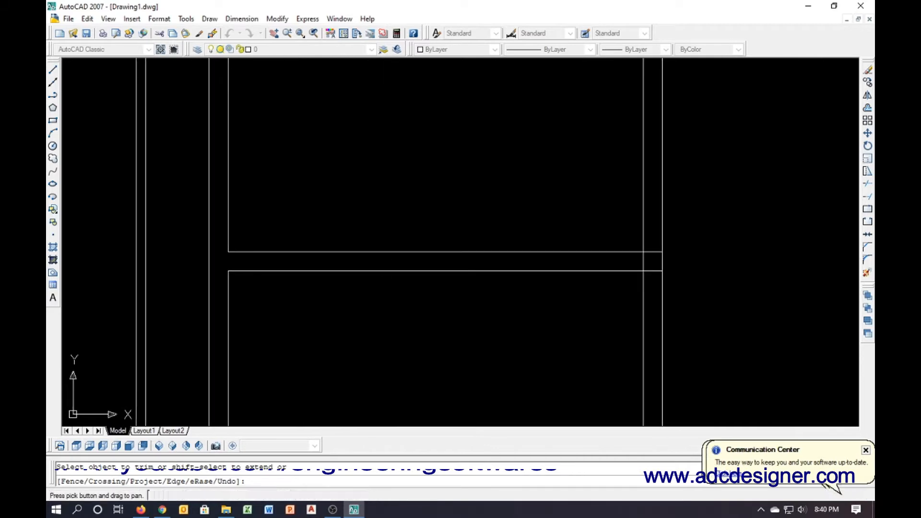
Trim the overlapping lines where the 9" horizontal wall meets the right-hand wall of the left rooms
scroll(638, 260, "up", 3)
left_click(646, 259)
left_click(671, 246)
left_click(673, 228)
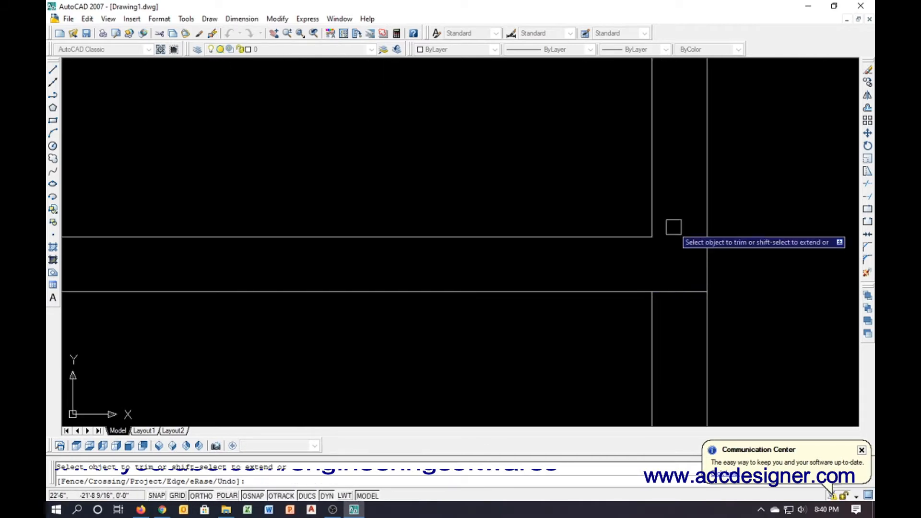
left_click(664, 279)
left_click(671, 301)
scroll(547, 305, "down", 5)
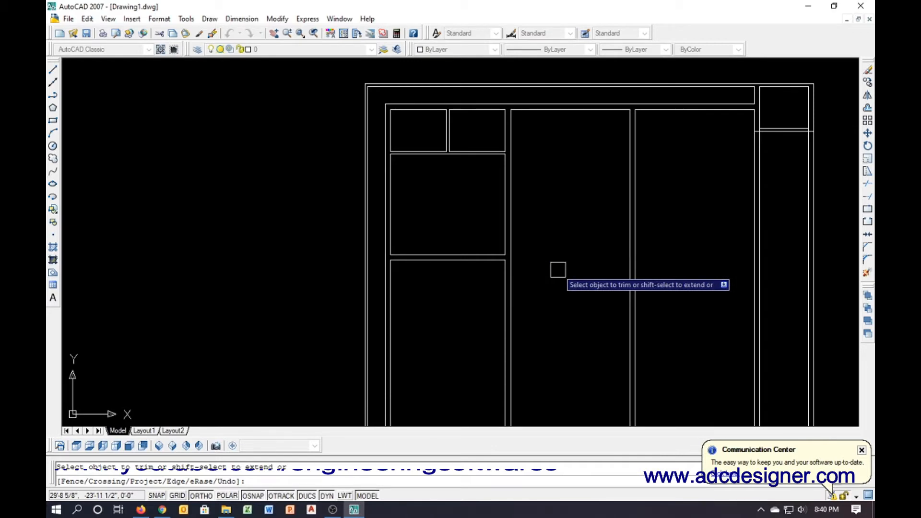
Offset the upper wall lines of the two wide middle rooms 14' downward
key("Escape")
type("o")
key("Return")
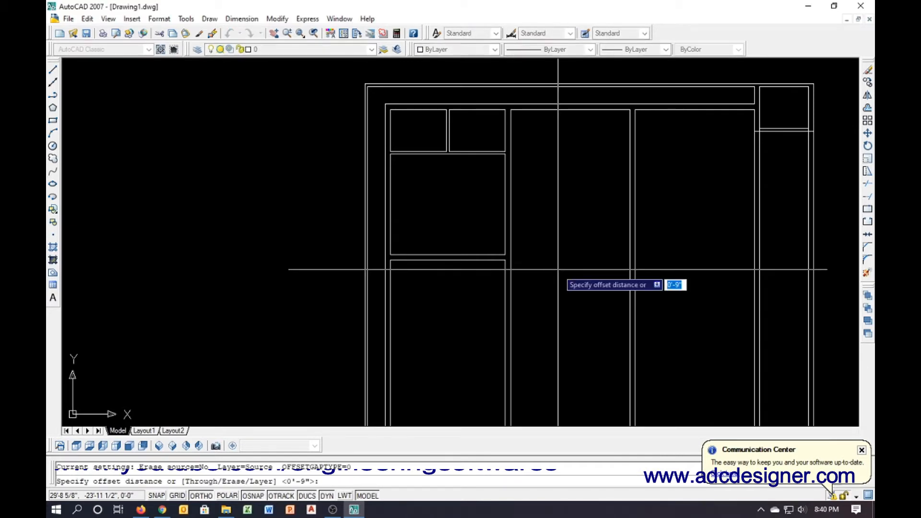
type("14")
key("Return")
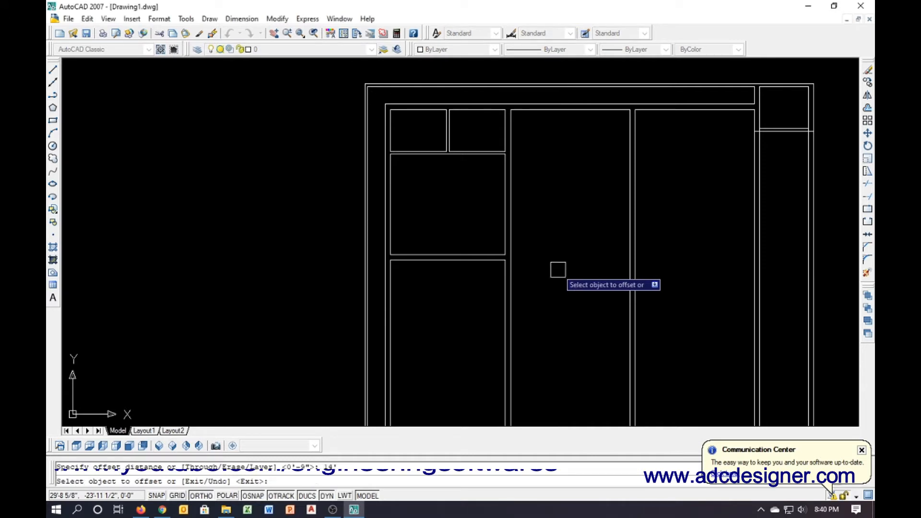
left_click(591, 109)
left_click(675, 159)
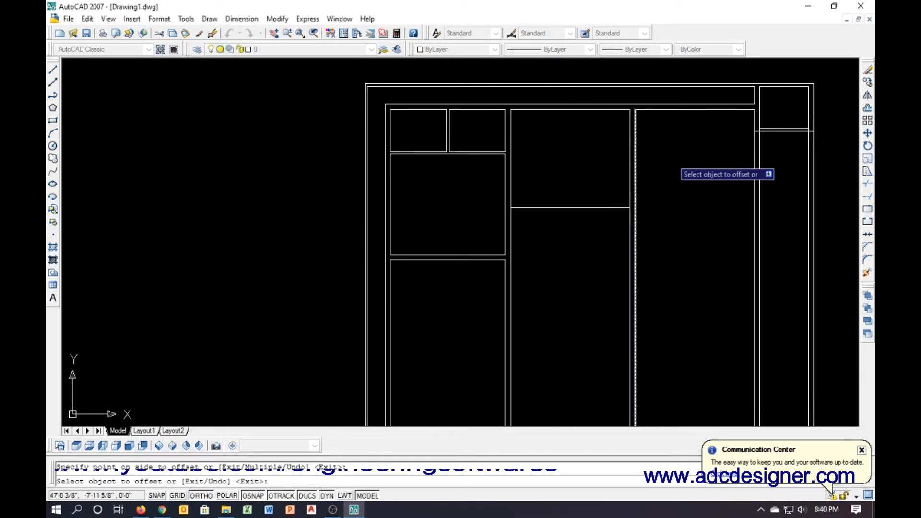
left_click(707, 116)
left_click(689, 195)
key("Escape")
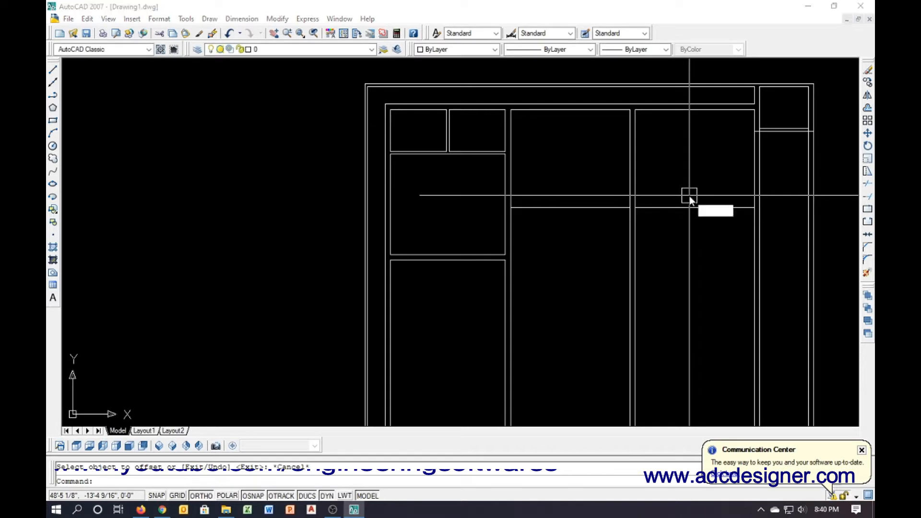
Offset the new horizontal lines in both wide middle rooms downward by the wall thickness
key("Return")
key("Return")
left_click(566, 208)
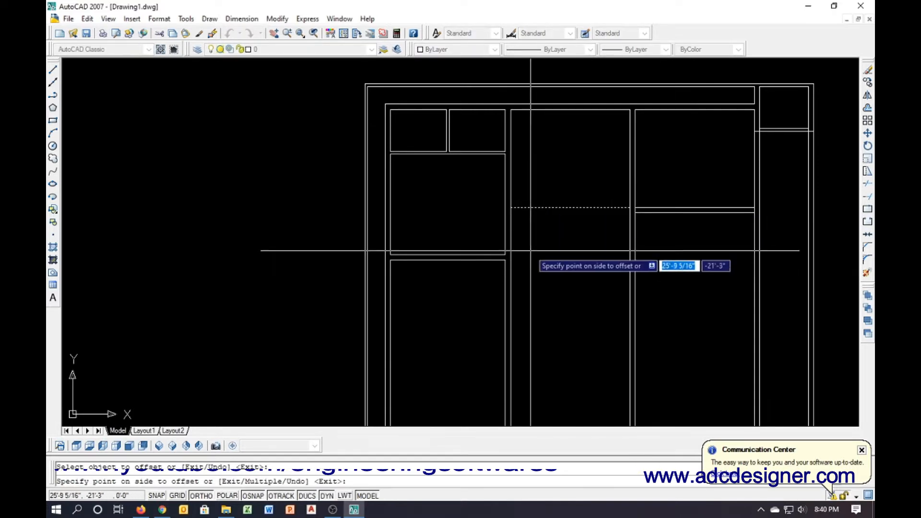
left_click(531, 250)
key("Escape")
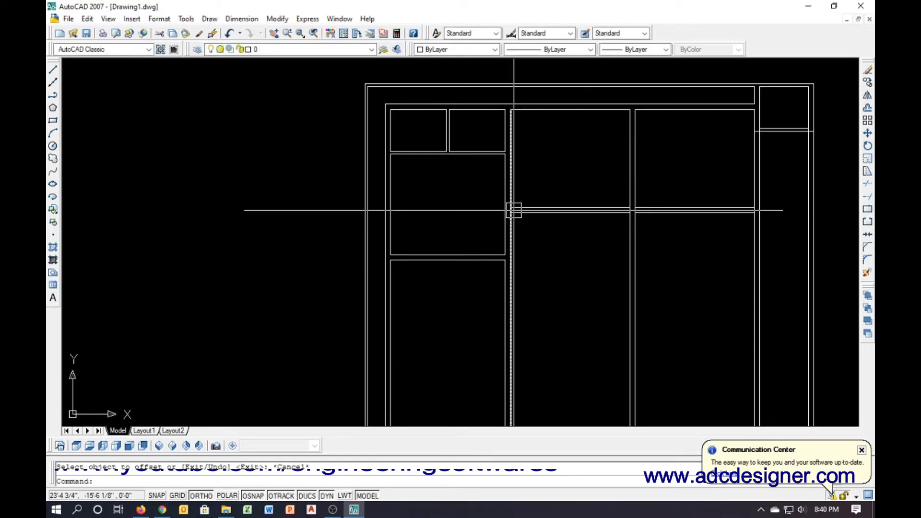
Join the lower partition lines of the two wide middle rooms into one line across the divider wall
type("j")
key("Return")
left_click(617, 218)
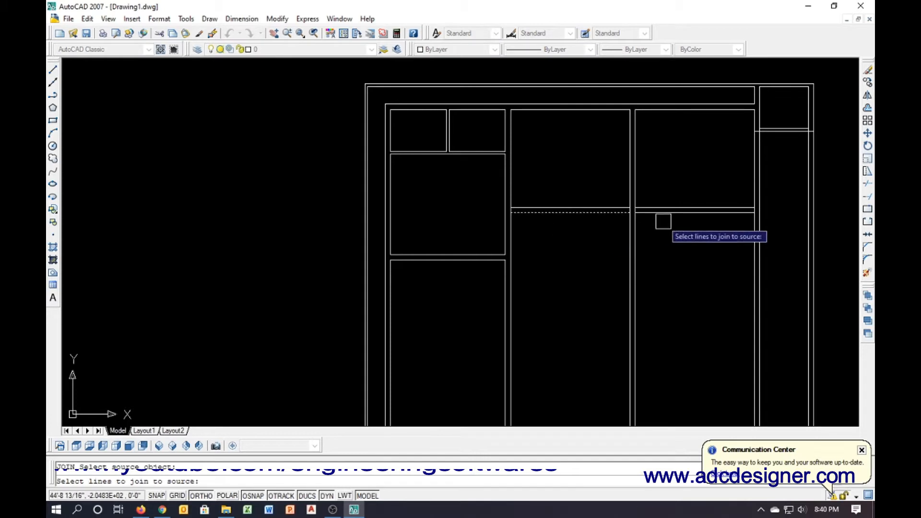
left_click(664, 220)
key("Return")
Trim the overlapping lines at the junctions of the middle rooms' horizontal partition with the vertical walls
type("tr")
key("Return")
key("Return")
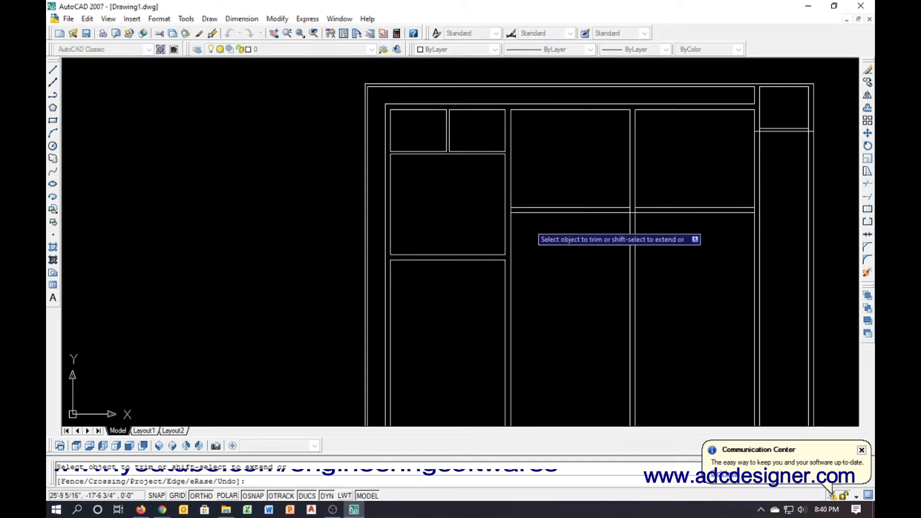
scroll(512, 208, "up", 5)
scroll(538, 211, "down", 5)
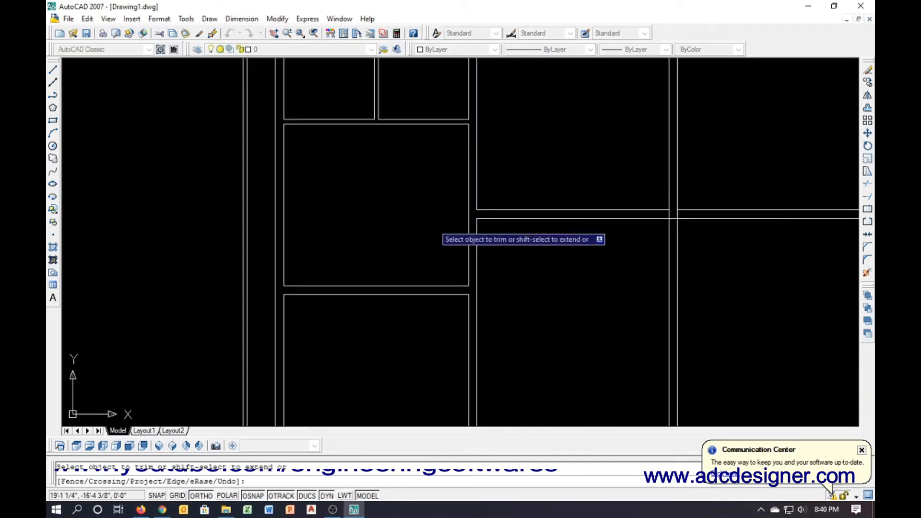
scroll(583, 219, "up", 6)
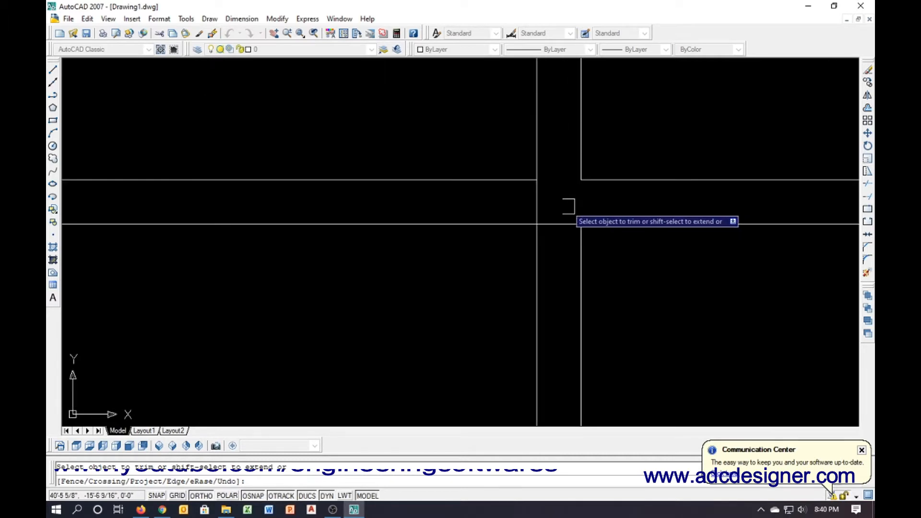
scroll(539, 204, "down", 3)
scroll(727, 230, "up", 4)
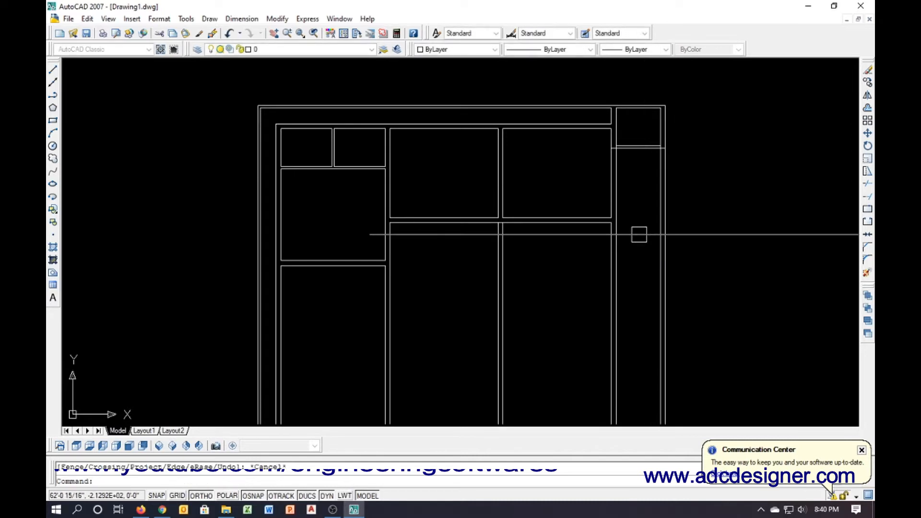
Stretch both lines of the left room's lower partition horizontally across the plan to beyond the right outer wall
key("Escape")
middle_click_drag(586, 253, 583, 243)
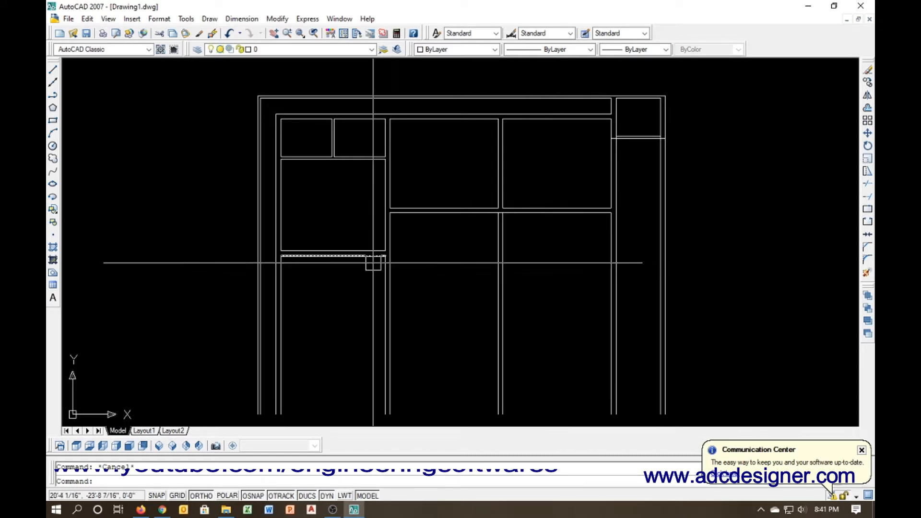
key("Escape")
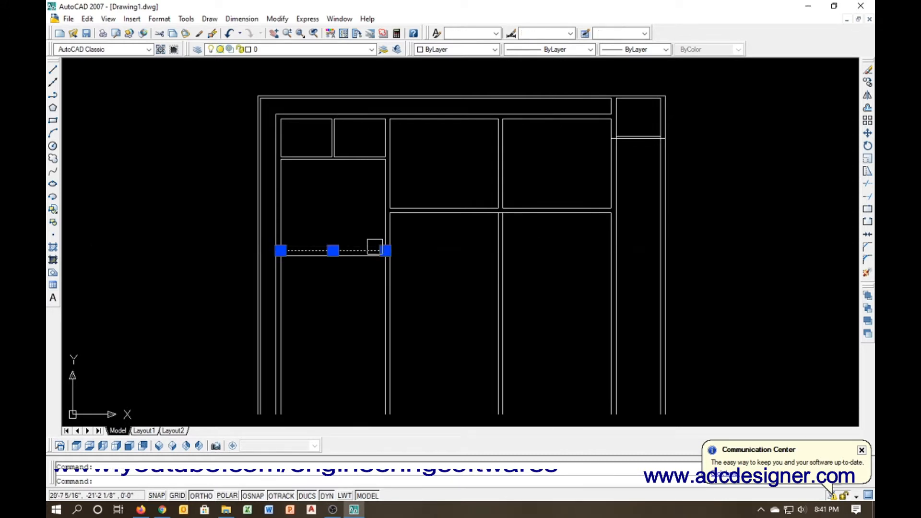
left_click(718, 251)
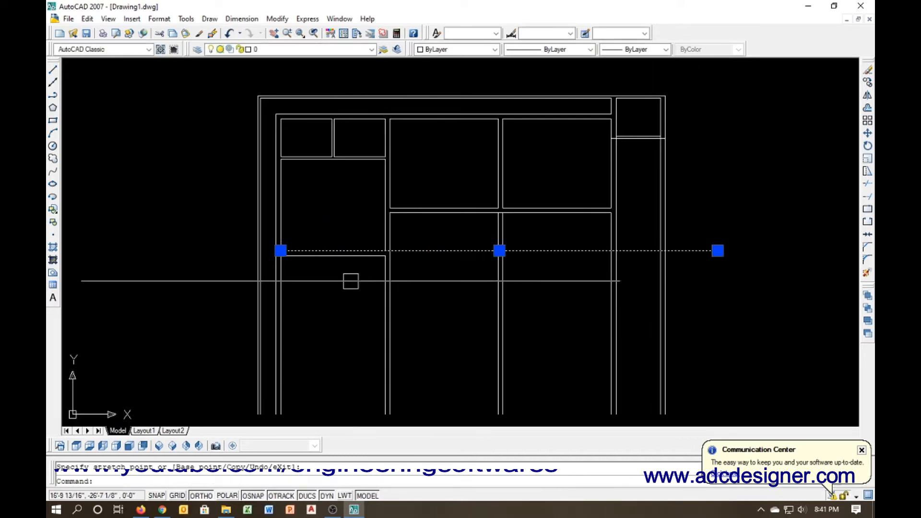
key("Escape")
left_click(347, 262)
left_click(393, 258)
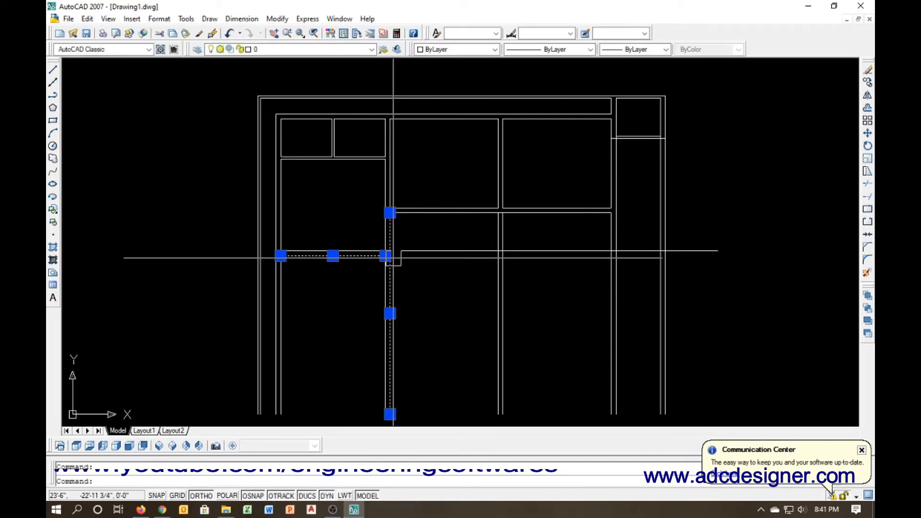
left_click(385, 255)
key("Escape")
left_click(385, 256)
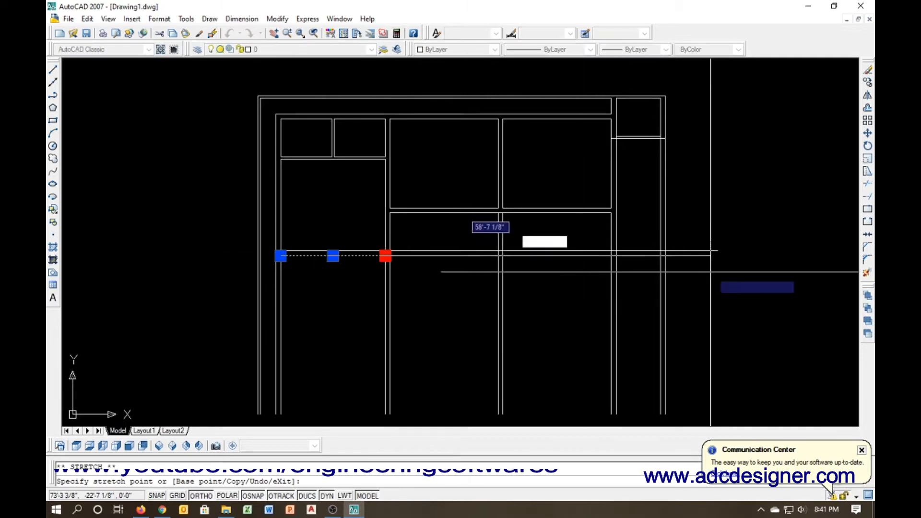
left_click(686, 277)
key("Escape")
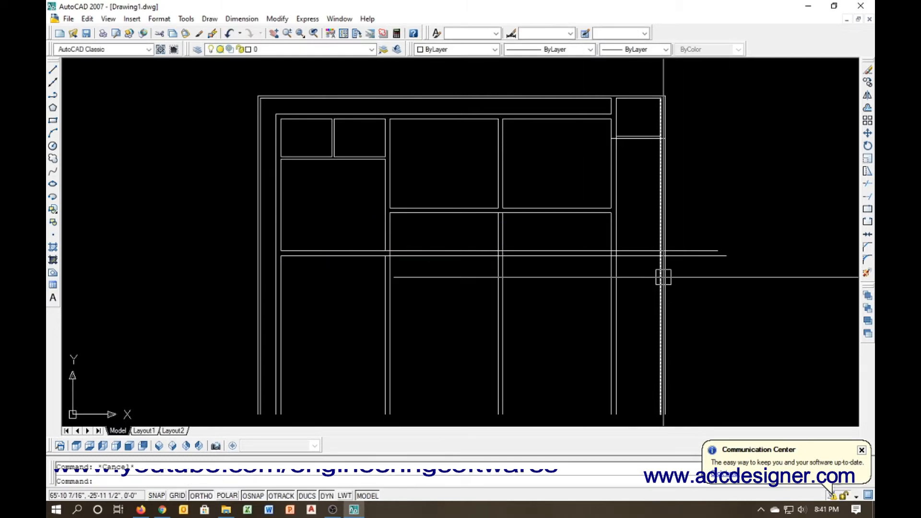
Trim away the stretched partition lines where they cross the two wide middle rooms
type("tr")
key("Return")
key("Return")
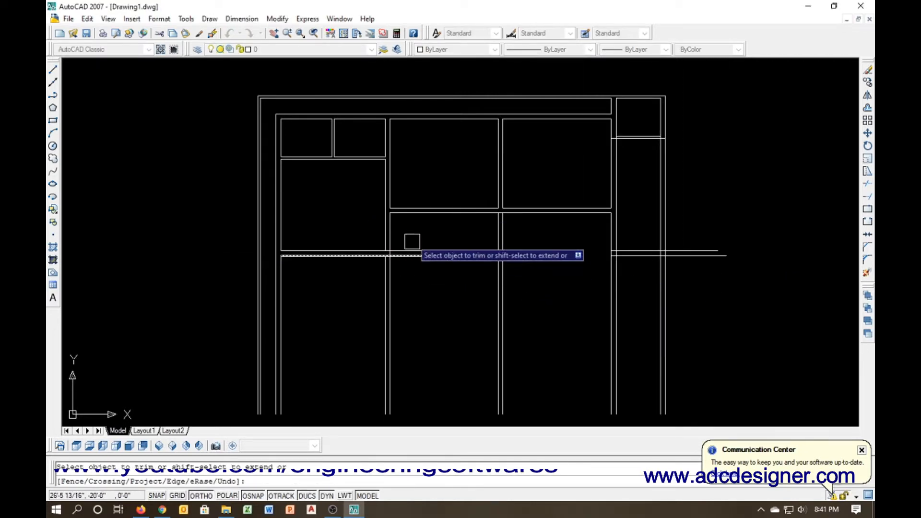
left_click(409, 271)
key("Escape")
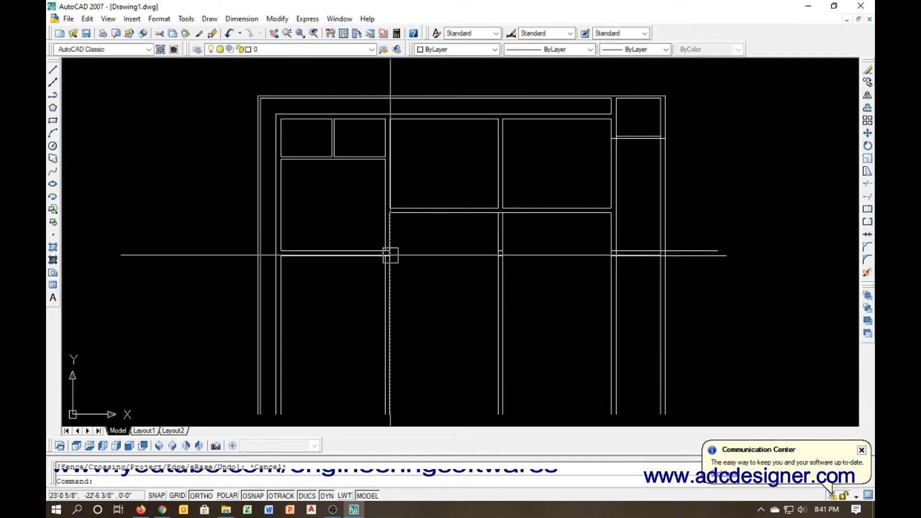
Trim the partition line ends inside the divider wall between the left room and the middle rooms
scroll(352, 255, "up", 5)
scroll(352, 255, "up", 3)
key("Return")
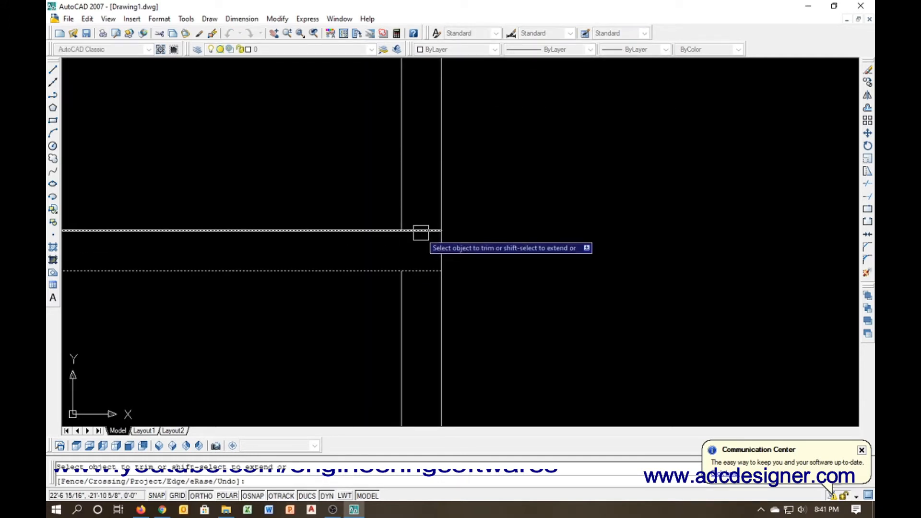
key("Escape")
key("Return")
key("Return")
left_click(421, 233)
left_click(419, 268)
scroll(306, 282, "down", 1)
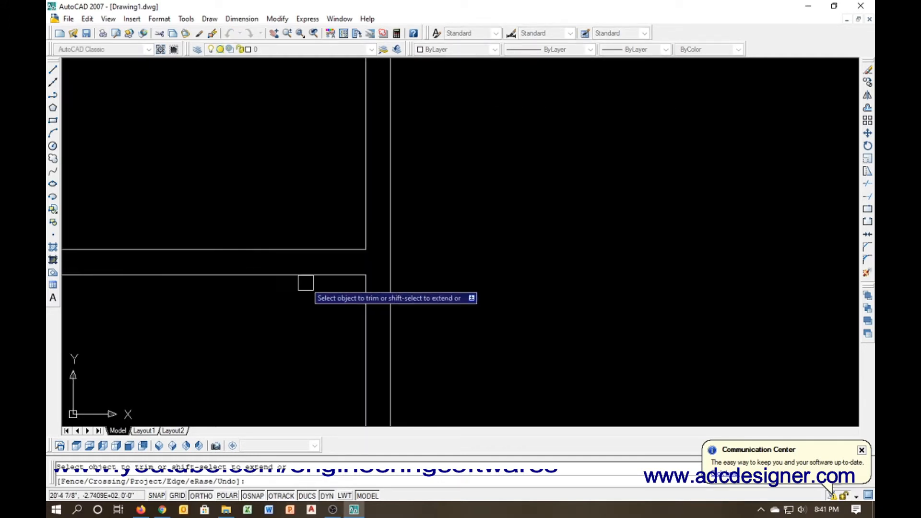
scroll(611, 282, "down", 2)
key("Escape")
scroll(477, 255, "down", 2)
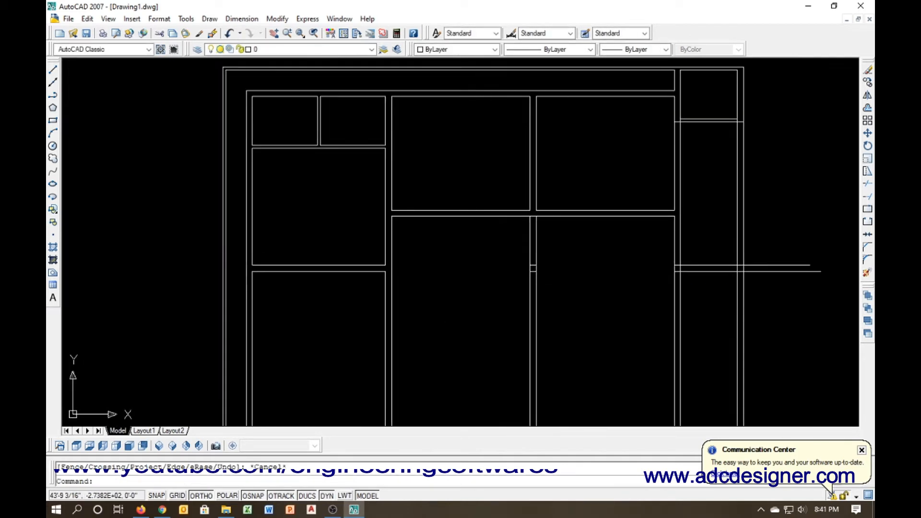
Erase the lower divider wall between the two wide middle rooms along with the leftover partition segments inside it
left_click(549, 263)
left_click(518, 278)
key("Delete")
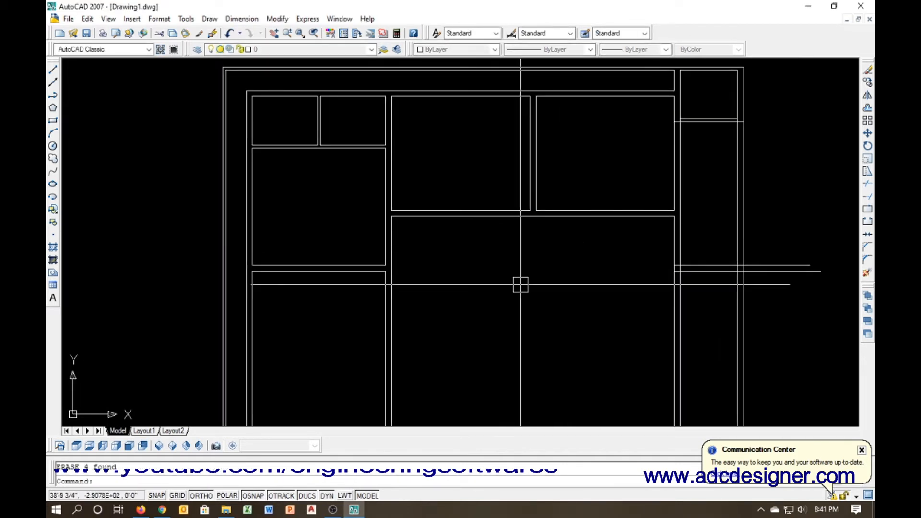
Trim the new partition in the narrow right strip, removing its excess beyond the outer wall and the overlaps at both wall junctions
middle_click_drag(671, 290, 508, 289)
type("tr")
key("Return")
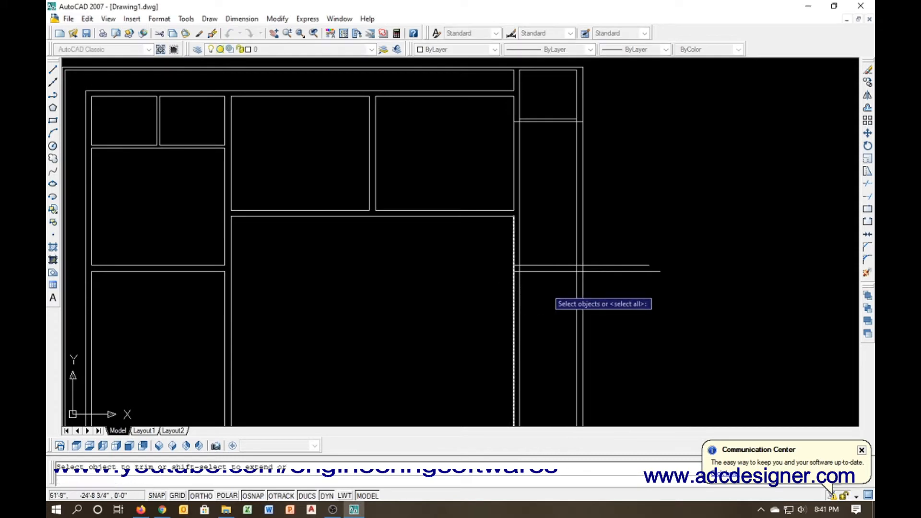
key("Return")
scroll(638, 269, "up", 3)
scroll(551, 279, "up", 4)
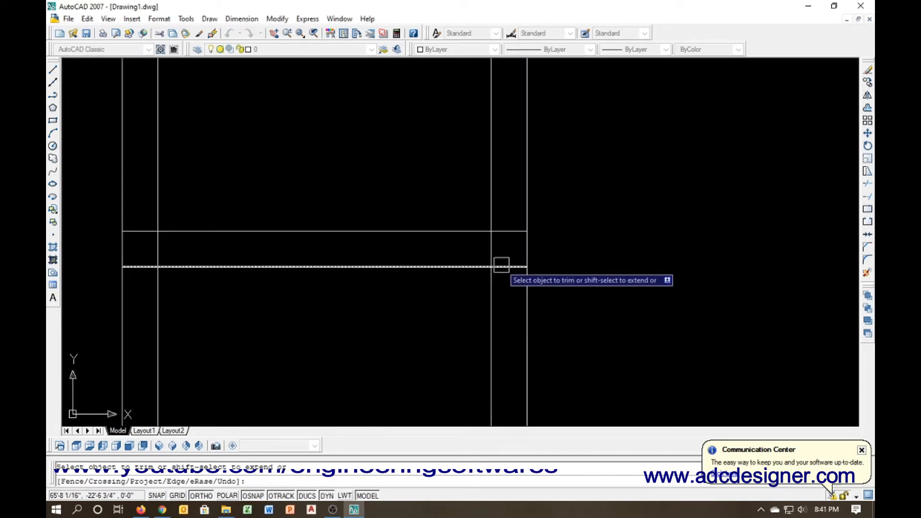
left_click(493, 253)
left_click(510, 231)
scroll(510, 231, "down", 2)
scroll(315, 253, "up", 3)
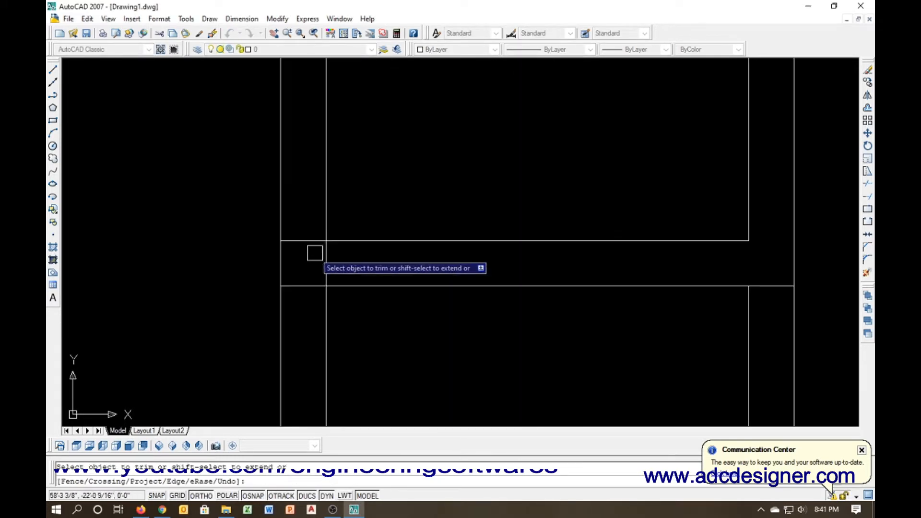
left_click(317, 253)
scroll(364, 358, "down", 6)
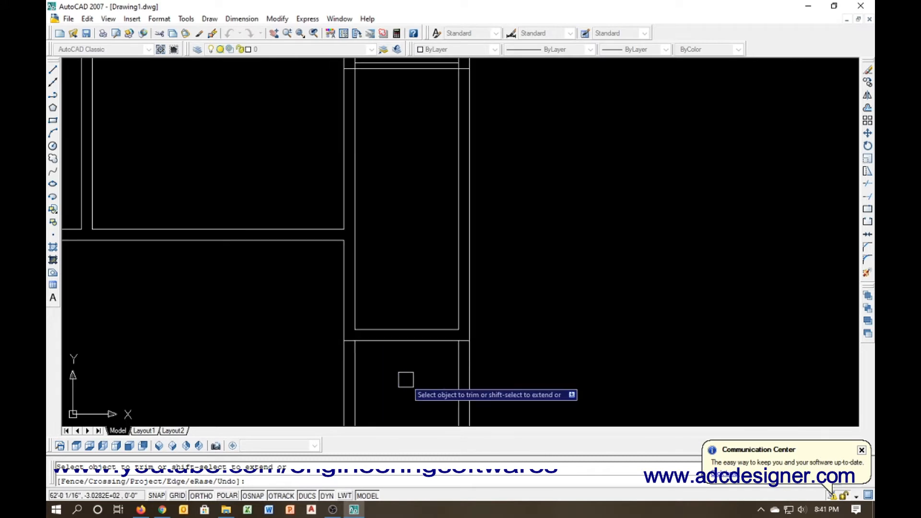
scroll(351, 350, "up", 3)
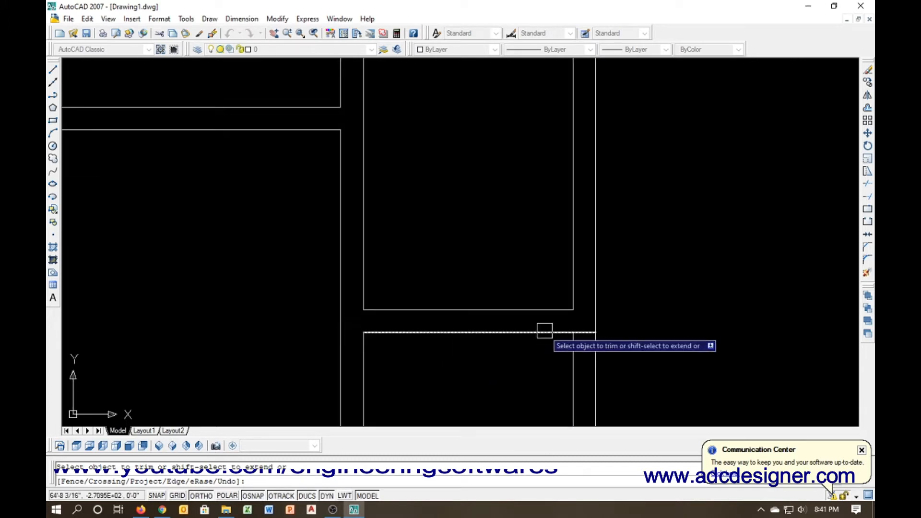
scroll(413, 376, "down", 2)
key("Escape")
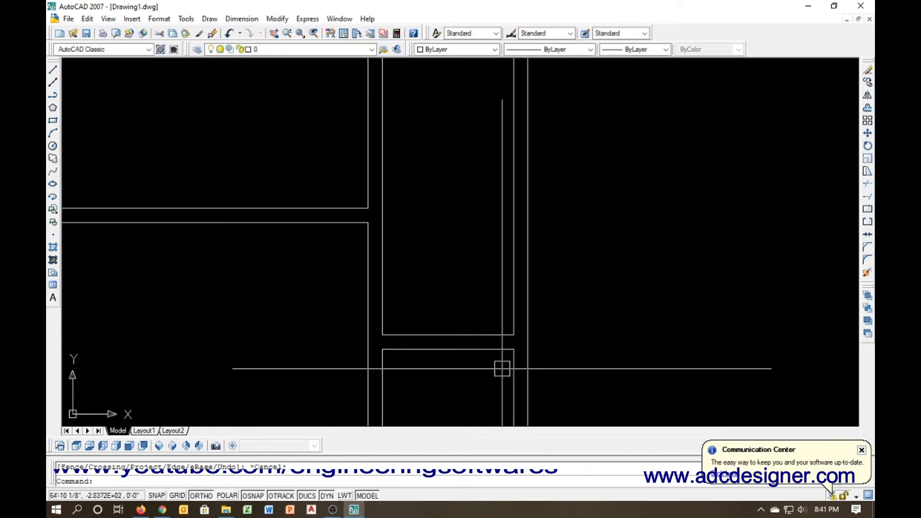
Offset the upper line of the right strip's new partition 10' upward
type("o")
key("Return")
type("10'")
key("Return")
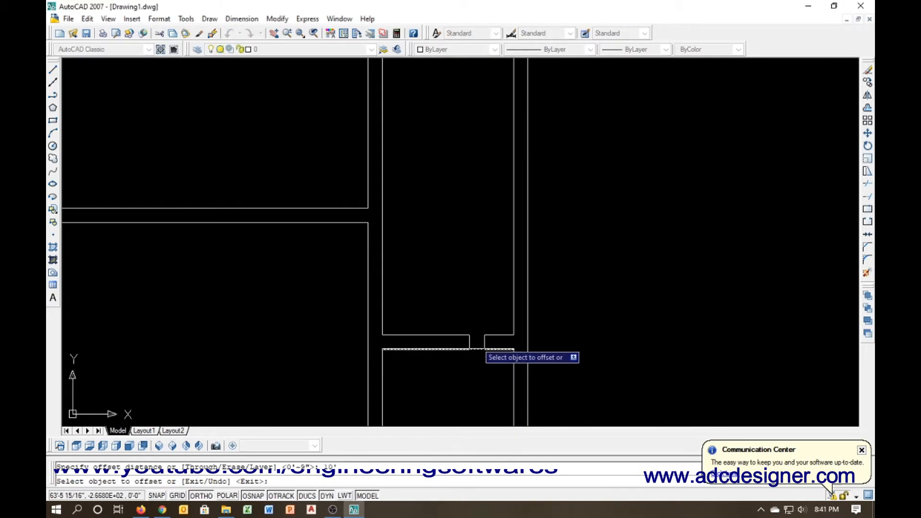
left_click(477, 335)
left_click(478, 289)
key("Escape")
Offset the new horizontal line in the right strip 4.5" upward to form a thin partition wall
type("c")
key("Return")
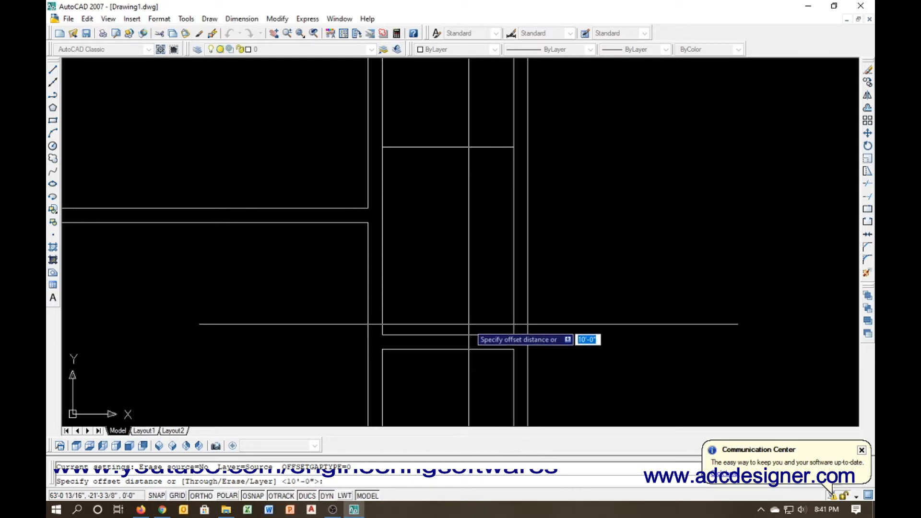
key("Return")
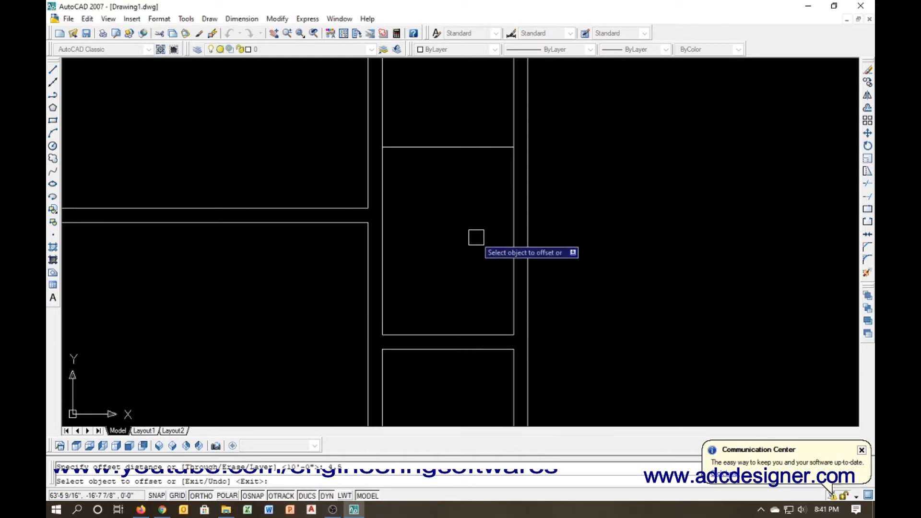
middle_click_drag(477, 282, 472, 378)
left_click(440, 243)
left_click(439, 239)
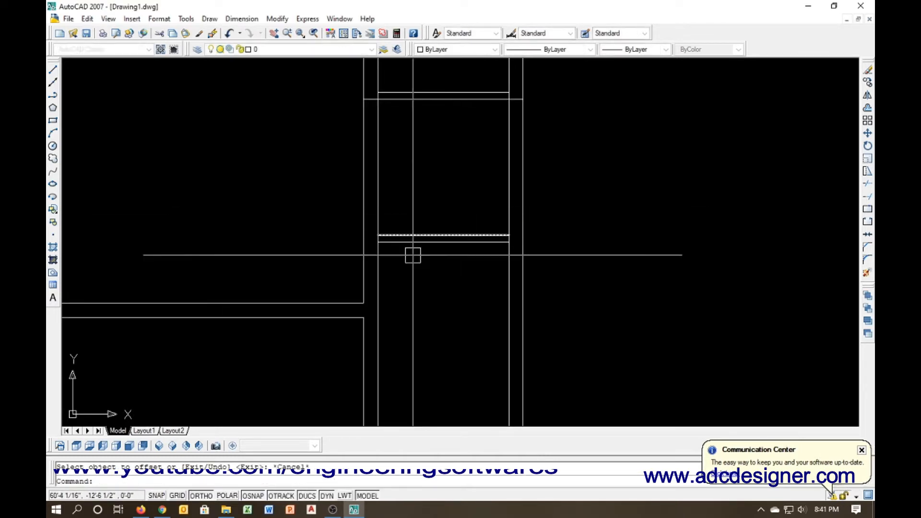
key("Escape")
Trim the wall lines between the two lines of the right strip's 4.5" partition at both ends
type("tr")
key("Return")
key("Return")
scroll(376, 240, "up", 3)
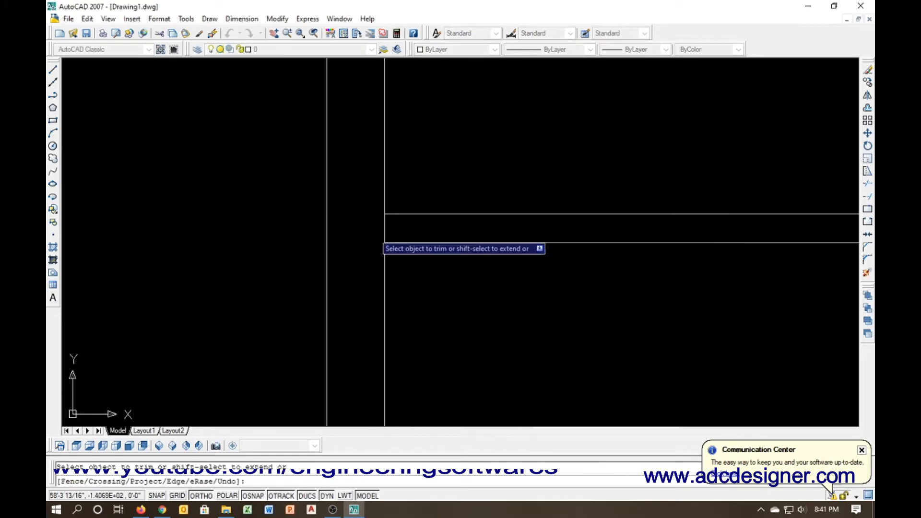
scroll(394, 235, "down", 2)
scroll(543, 228, "up", 3)
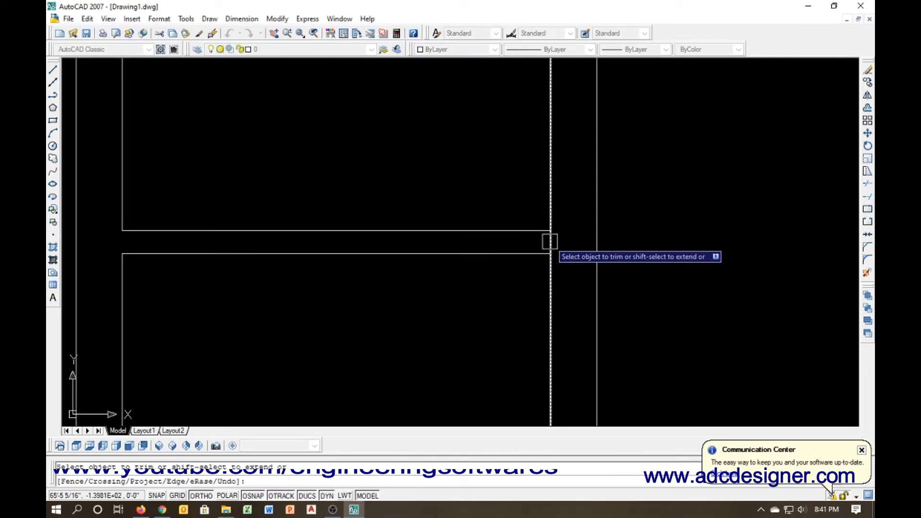
scroll(543, 246, "down", 6)
Trim the overlapping lines at both ends of the uppermost partition in the right strip
scroll(509, 216, "up", 6)
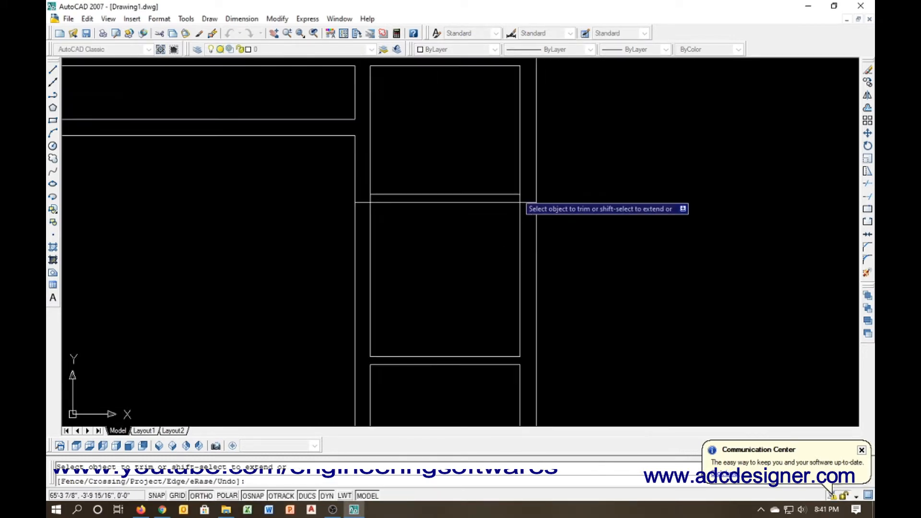
left_click(518, 205)
left_click(540, 212)
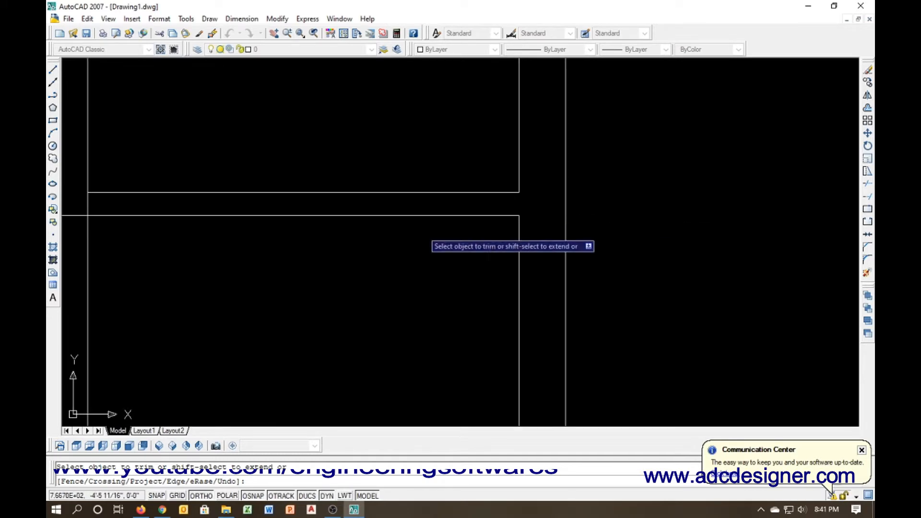
middle_click_drag(272, 211, 522, 244)
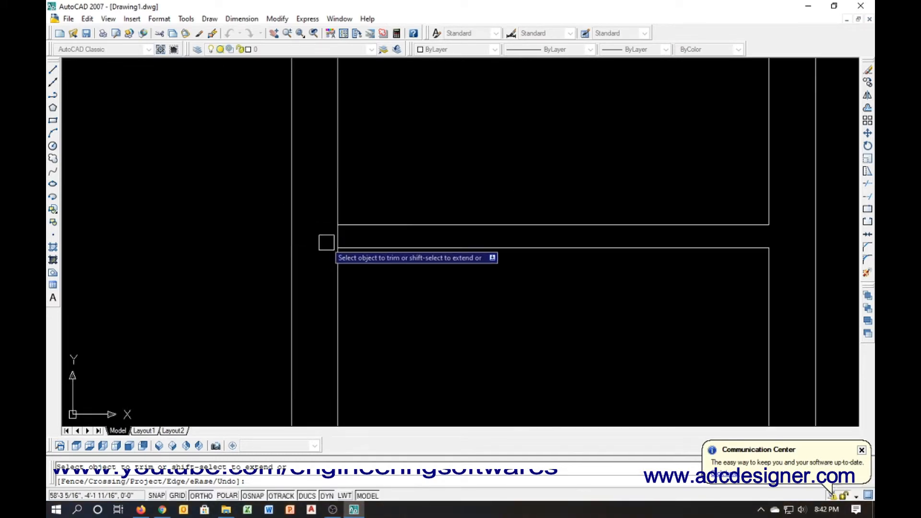
scroll(330, 239, "down", 3)
key("Escape")
Dismiss the Communication Center notification
middle_click_drag(325, 266, 581, 214)
scroll(528, 215, "down", 1)
scroll(377, 276, "down", 1)
middle_click_drag(360, 278, 404, 234)
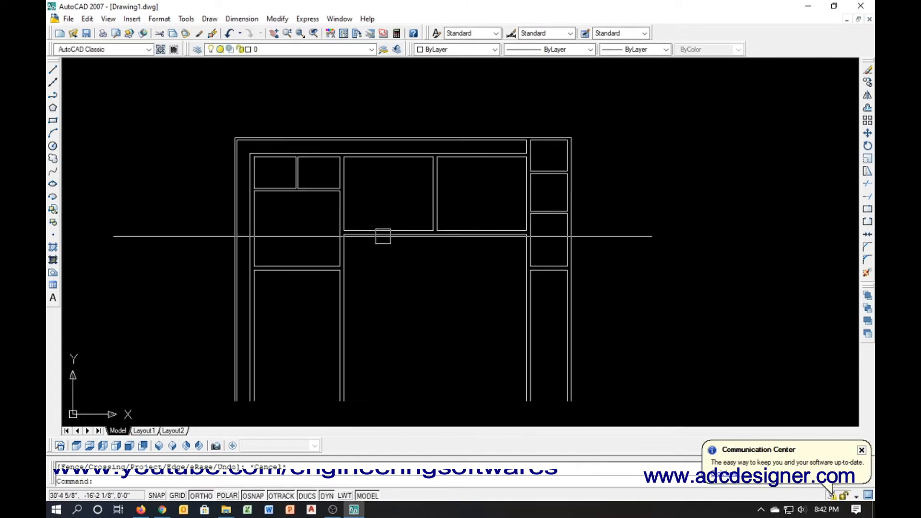
scroll(382, 235, "up", 1)
key("Escape")
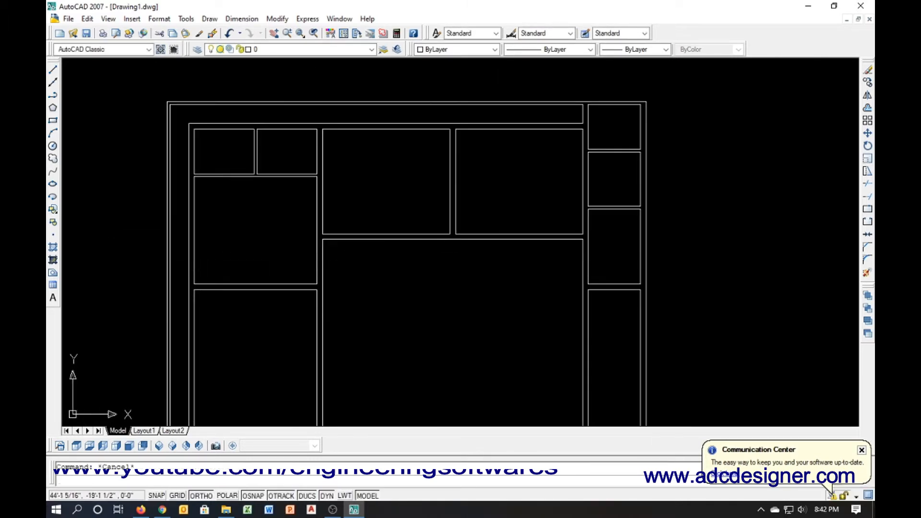
left_click(862, 450)
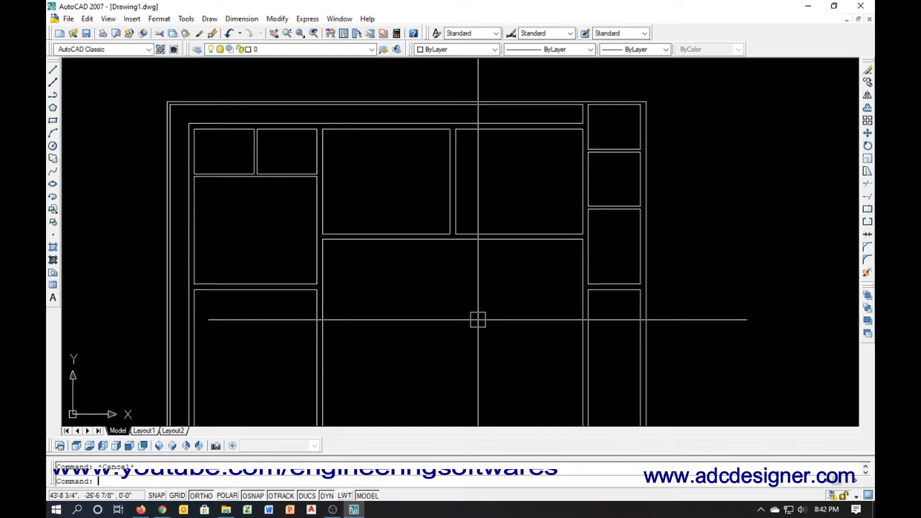
Extend both lines of the left room's lower partition across the side passage to the left outer wall
middle_click_drag(402, 323, 469, 301)
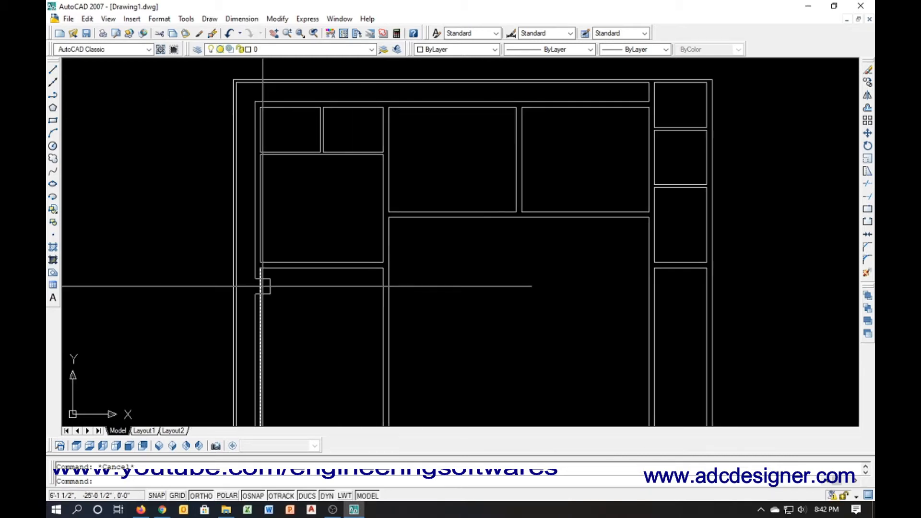
key("Return")
key("Return")
left_click(289, 252)
left_click(283, 283)
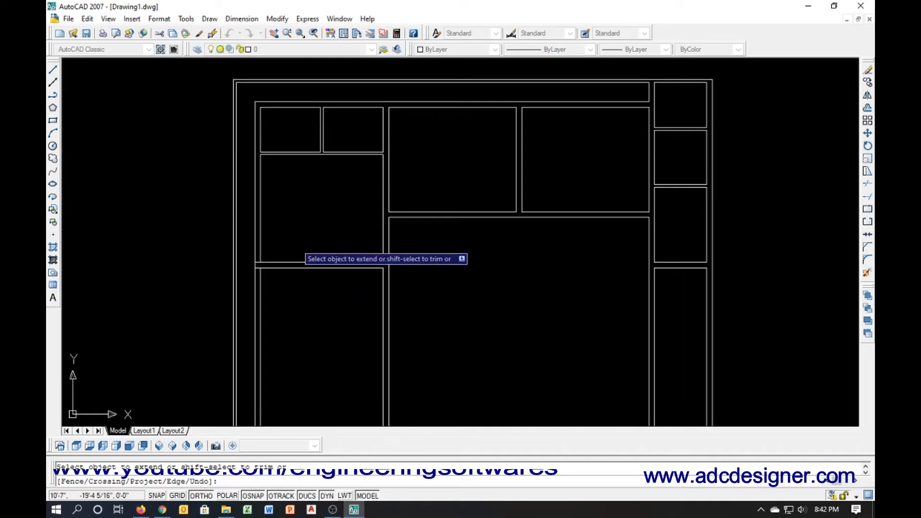
key("Escape")
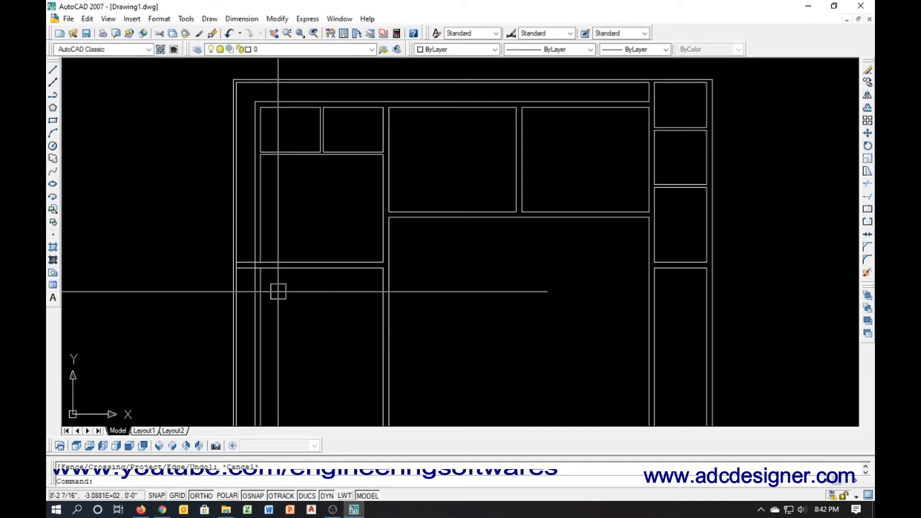
Trim the overlapping lines where the extended partition crosses the left room's side wall
type("tr")
key("Return")
key("Return")
scroll(252, 264, "up", 8)
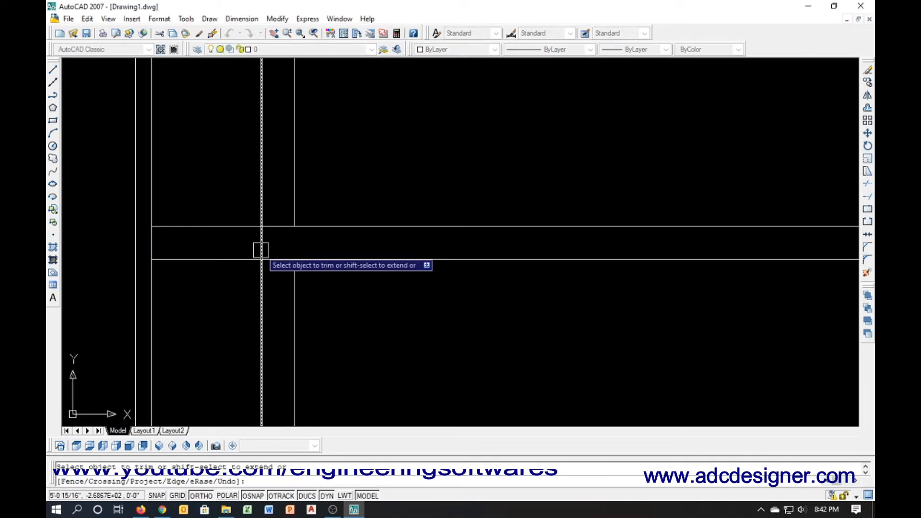
scroll(276, 227, "down", 3)
key("Escape")
Erase the two side passage wall lines that continue below the left room's lower partition
left_click(331, 288)
left_click(266, 294)
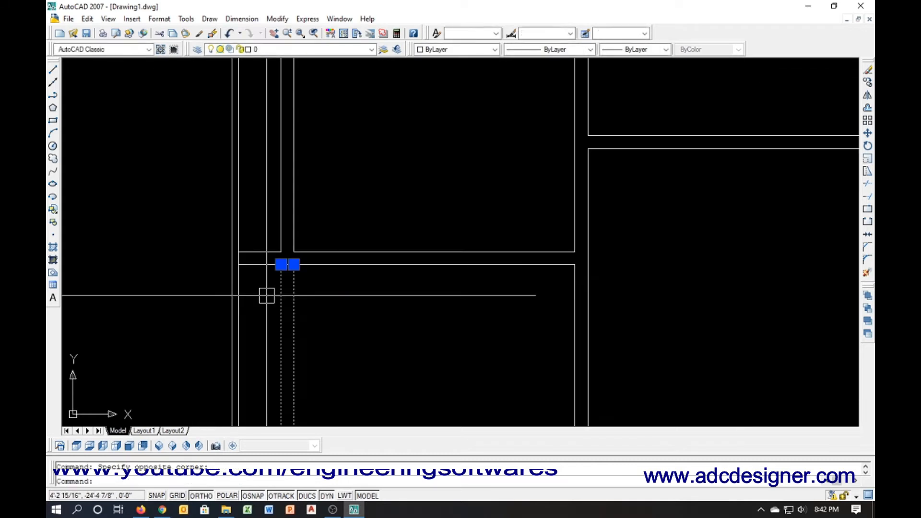
key("Delete")
Trim the left outer wall's inner line where the extended partition meets it
type("tr")
key("Return")
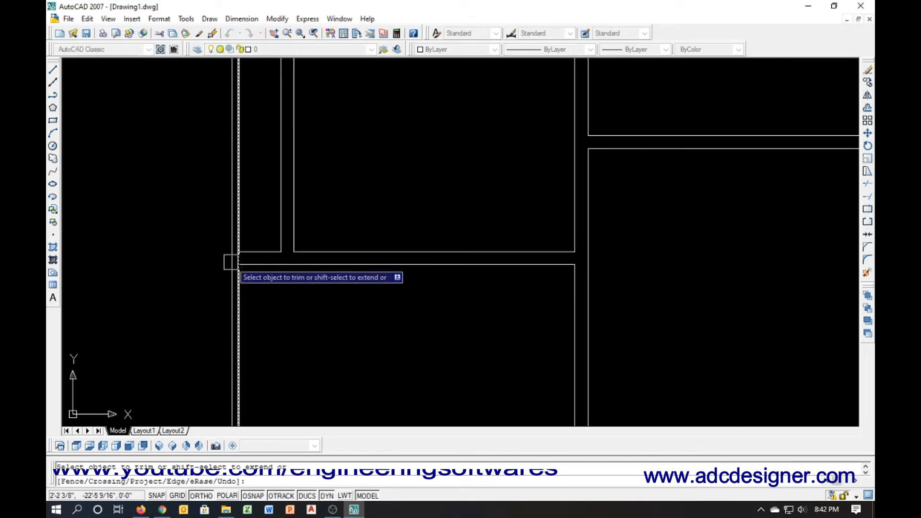
scroll(233, 262, "up", 3)
scroll(292, 287, "down", 3)
key("Escape")
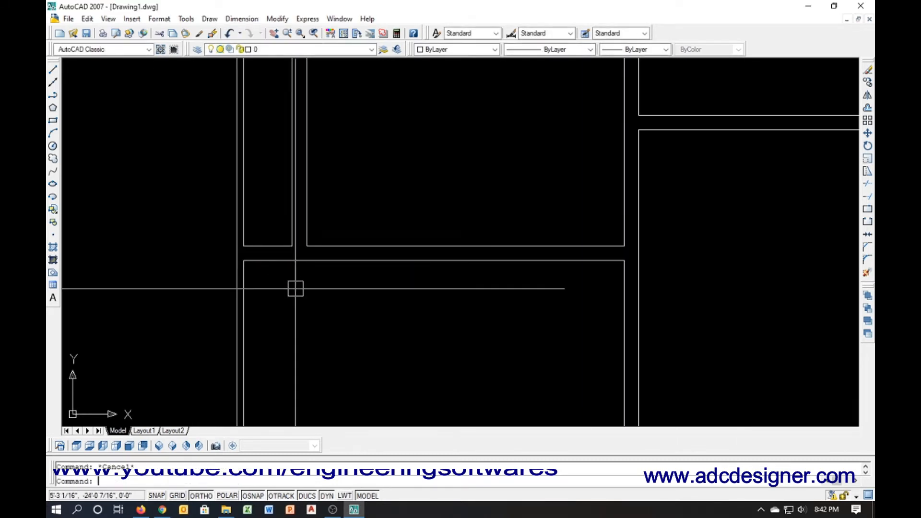
Offset the left outer wall's inner line 4.66' into the room below the partition
type("o")
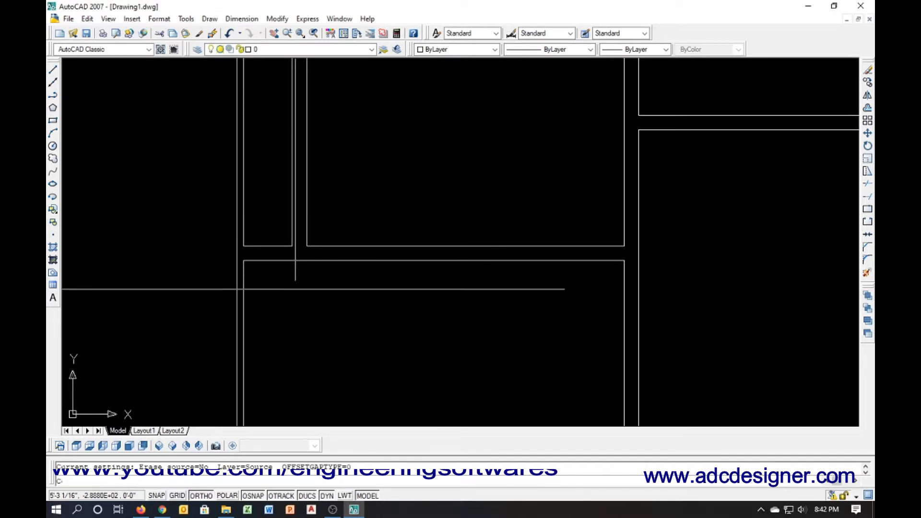
key("Return")
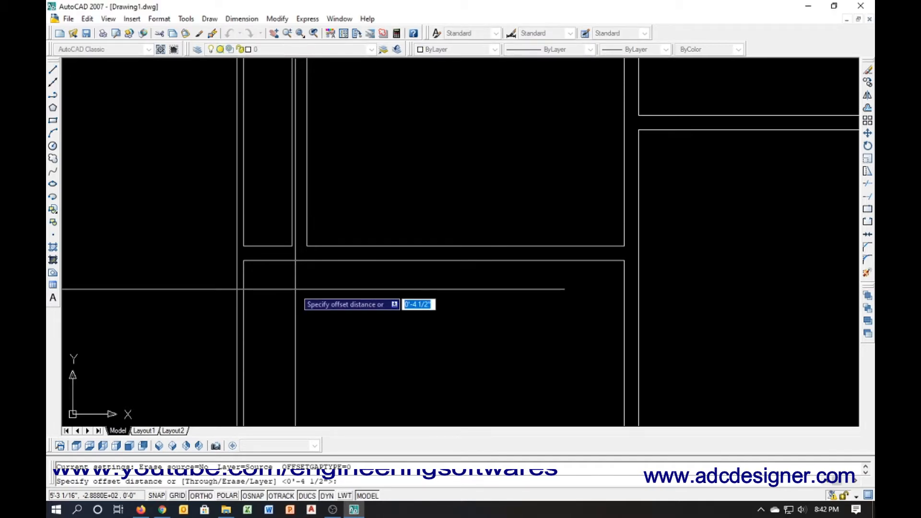
type("4.661")
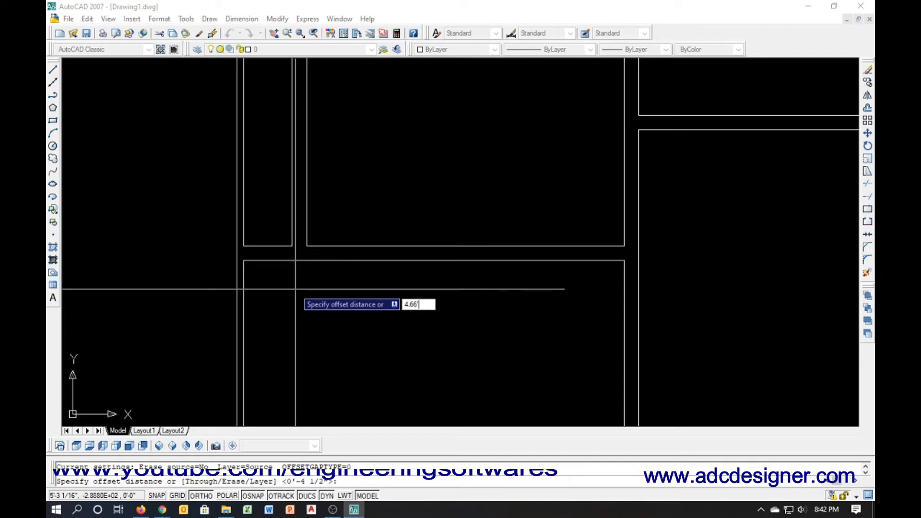
key("Return")
left_click(309, 261)
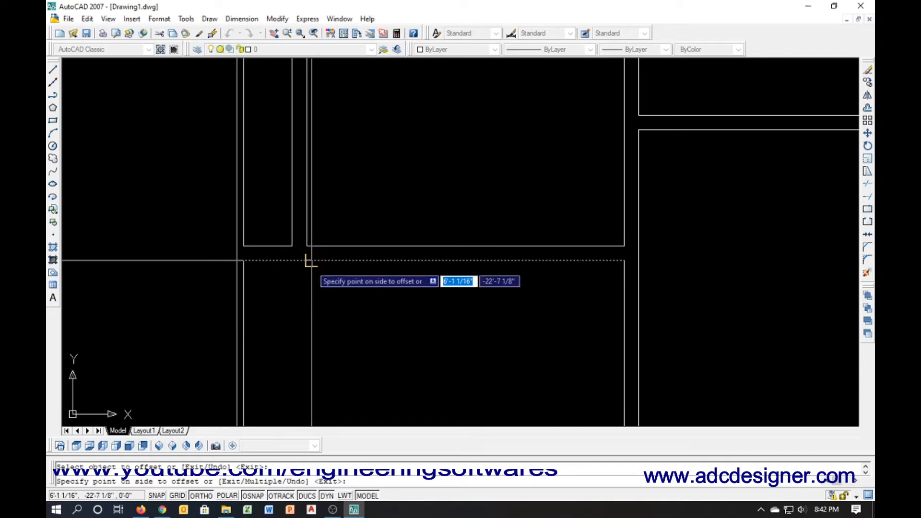
left_click(314, 287)
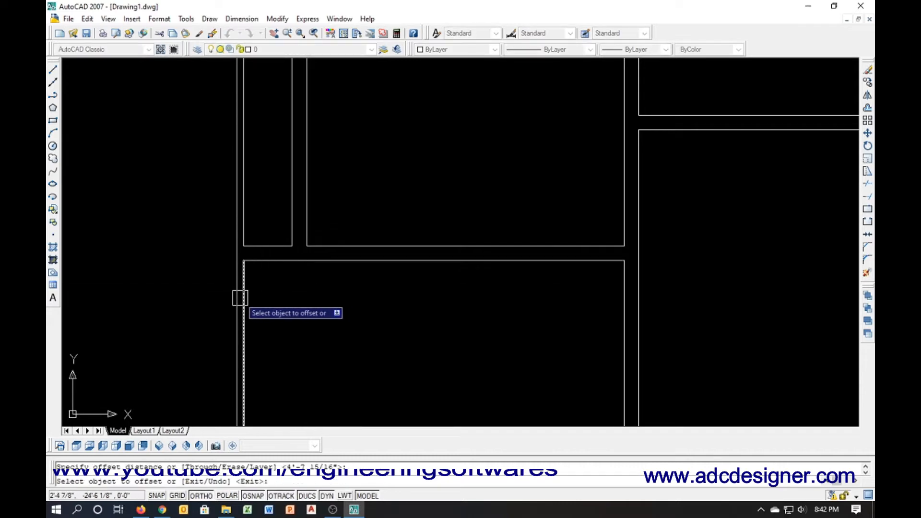
key("Escape")
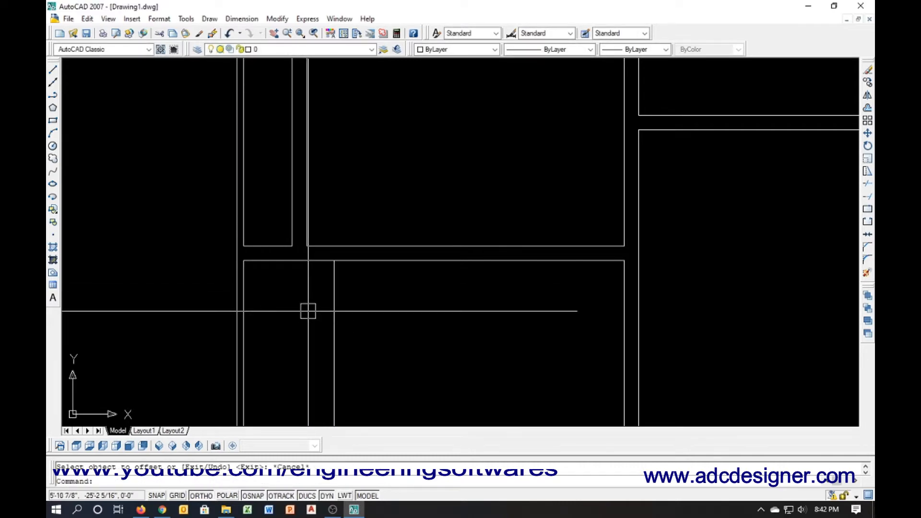
Offset the new vertical line 4.5" away from the left outer wall to give the partition its thickness
key("Return")
key("Return")
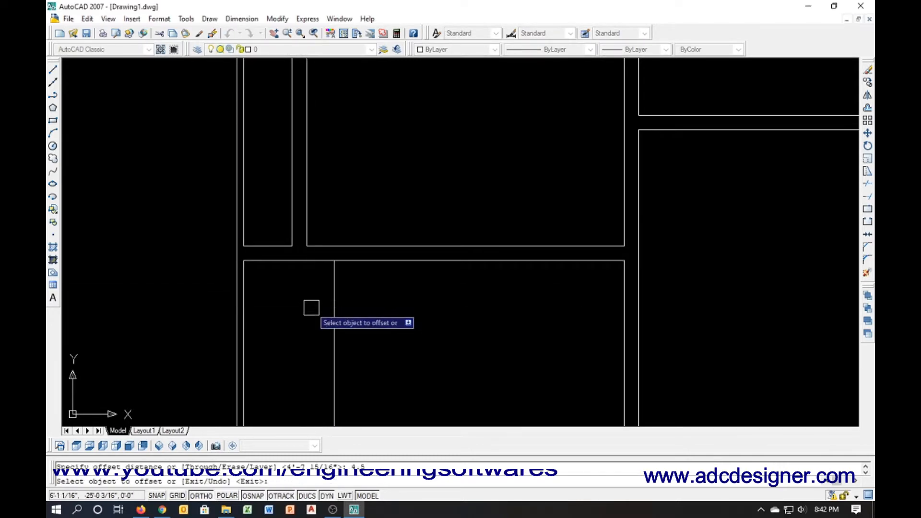
left_click(334, 293)
left_click(369, 294)
key("Escape")
Trim the horizontal wall line between the two new partition lines at their upper junction
type("tr")
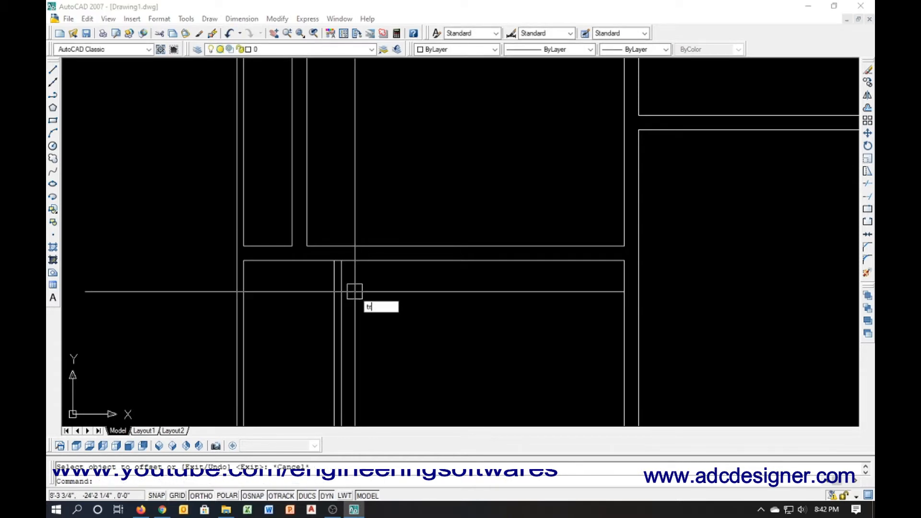
key("Return")
key("Return")
scroll(336, 270, "up", 3)
scroll(331, 261, "down", 5)
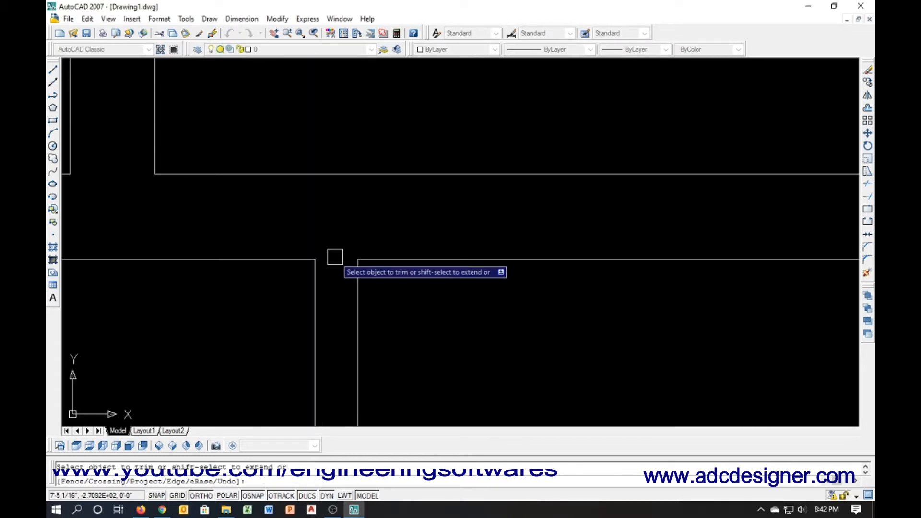
key("Escape")
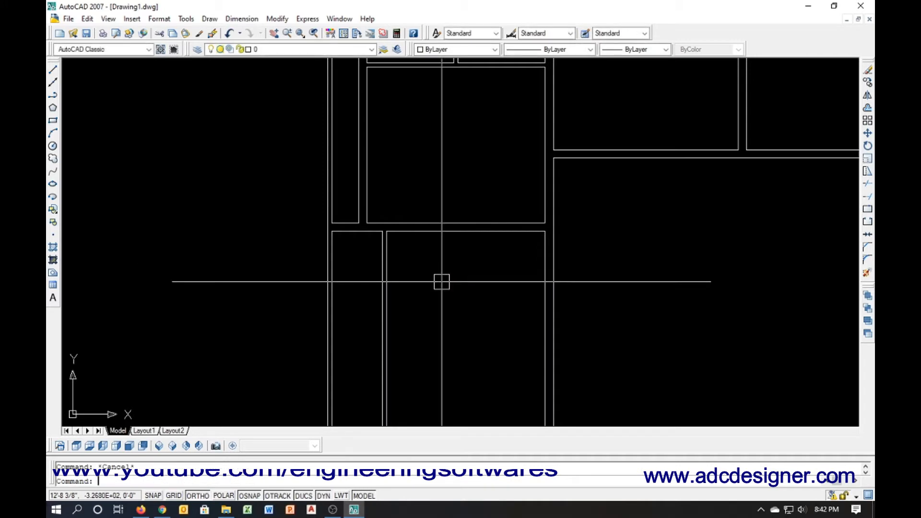
Offset the narrow left room's upper wall line 8.75' downward
key("Return")
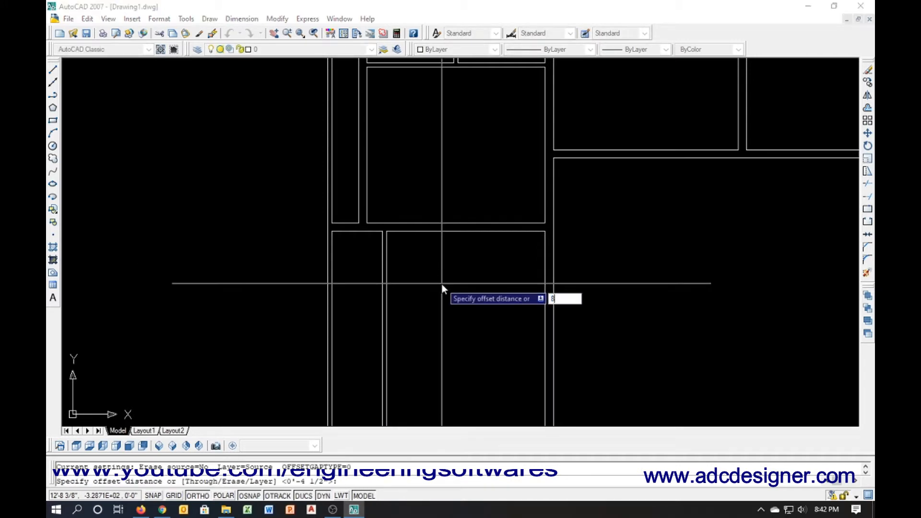
key("Return")
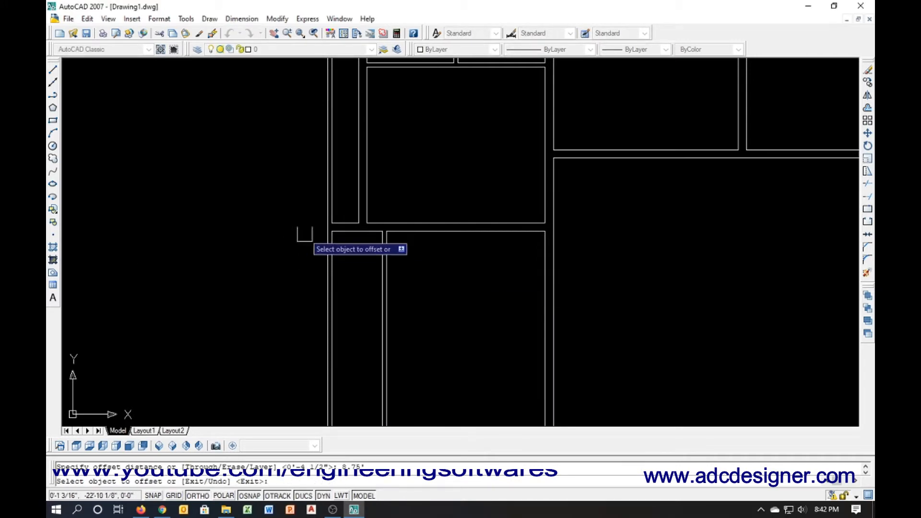
left_click(348, 235)
left_click(351, 261)
key("Escape")
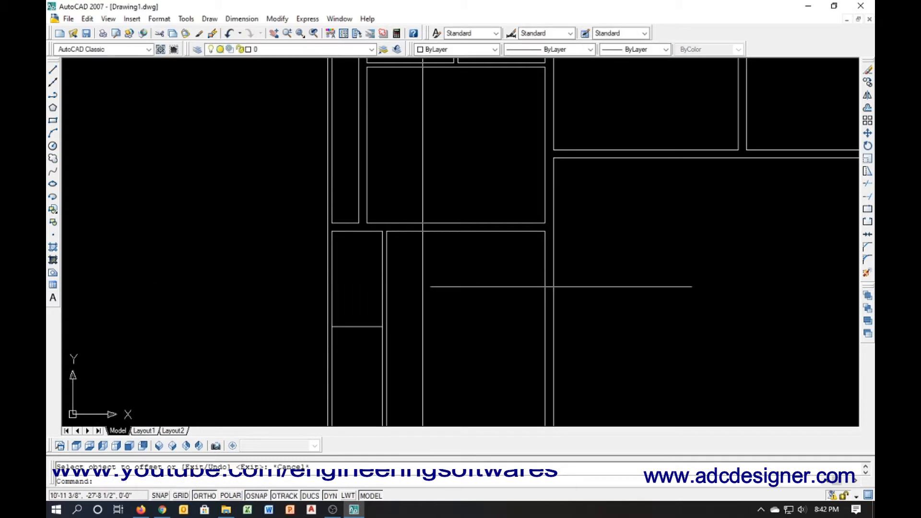
Offset the narrow room's new lower line 9" downward to form the wall thickness
key("Return")
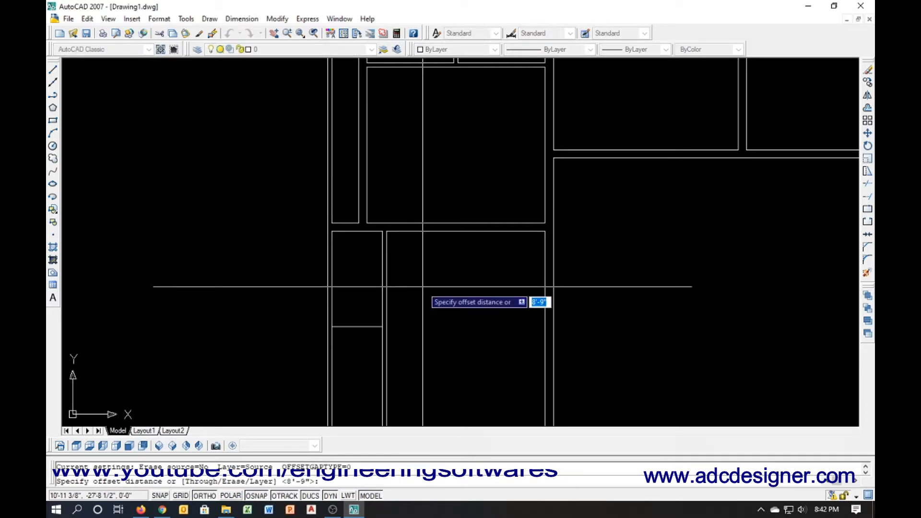
type("9")
key("Return")
left_click(369, 327)
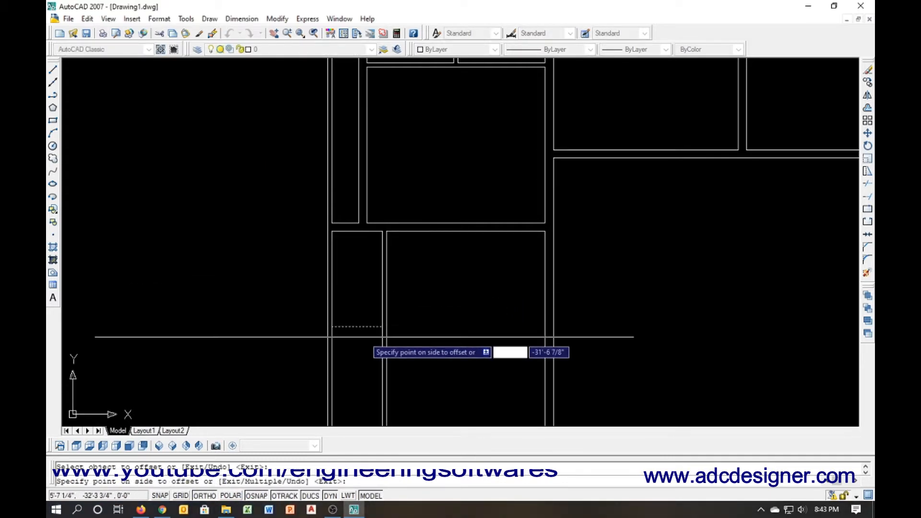
left_click(360, 341)
key("Escape")
scroll(351, 343, "up", 2)
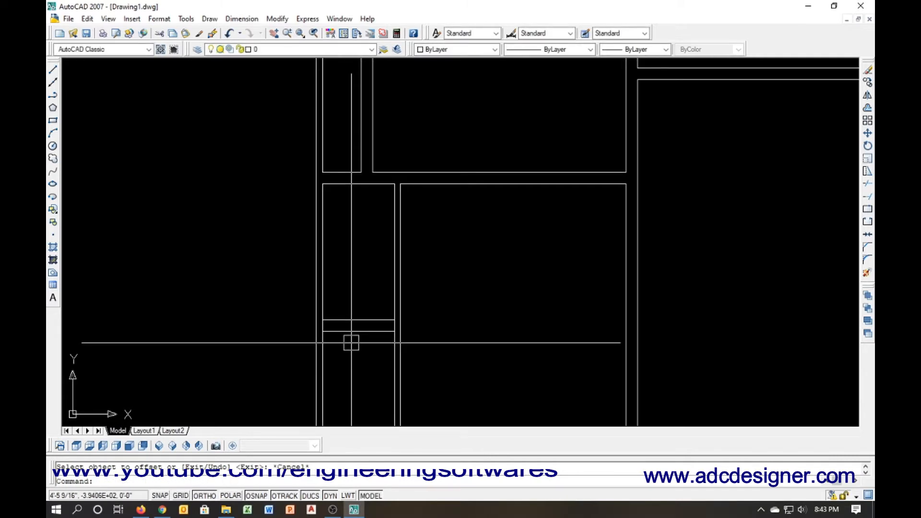
Extend the lower line of the 9" wall to the left wall's outer line and the partition's far line
type("tr")
key("Return")
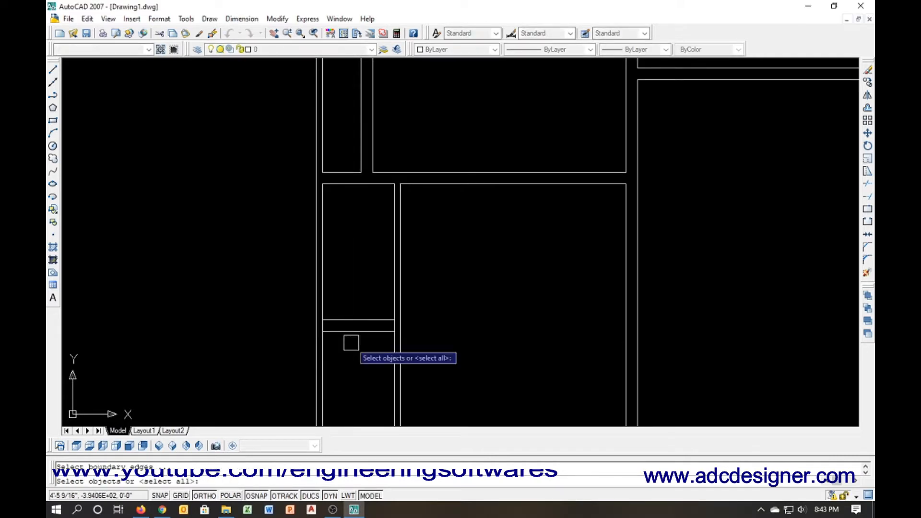
key("Return")
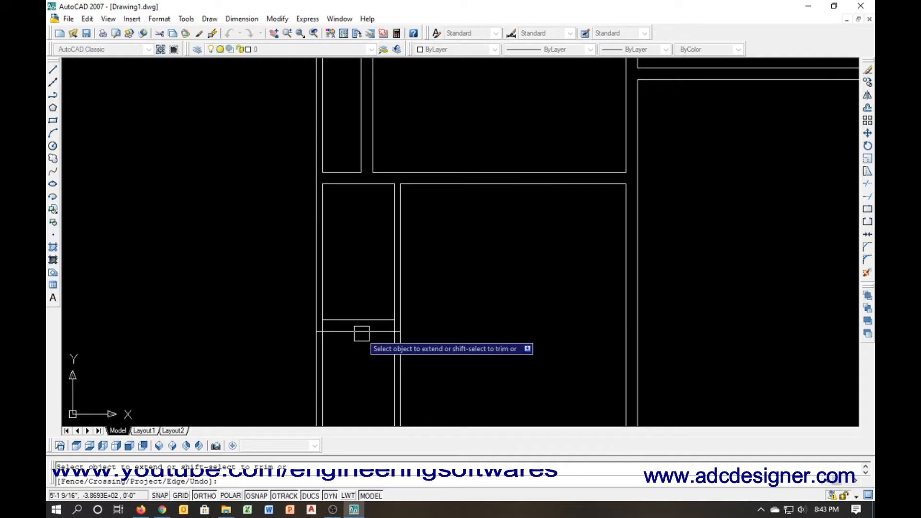
key("Escape")
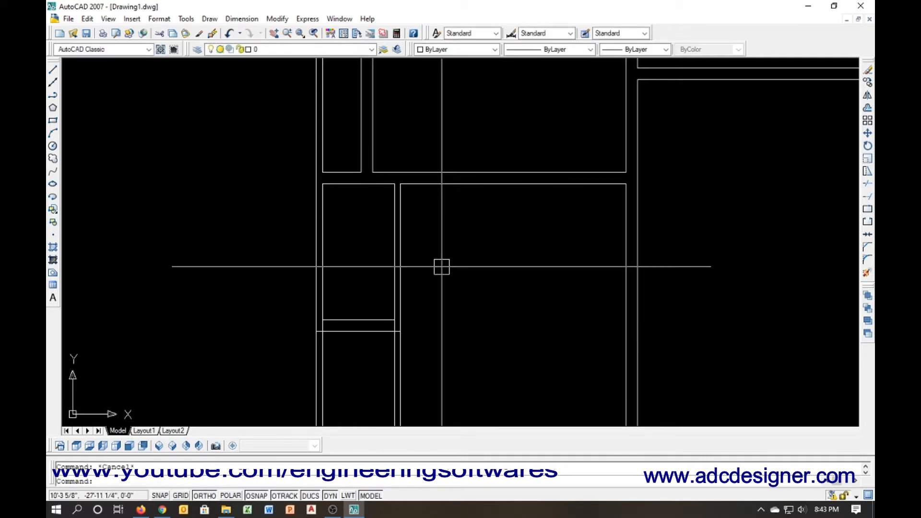
Trim away both vertical partition lines below the narrow room's lower wall
type("tr")
key("Return")
key("Return")
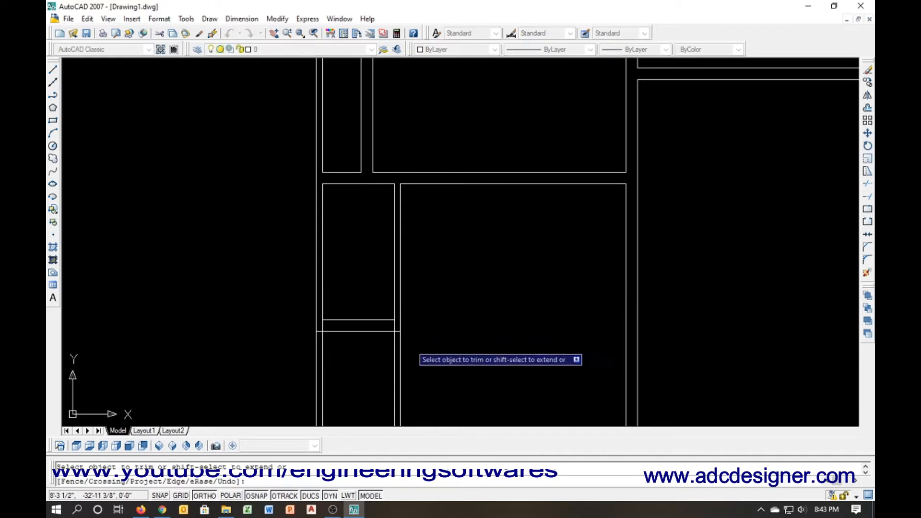
left_click(452, 351)
left_click(387, 356)
key("Escape")
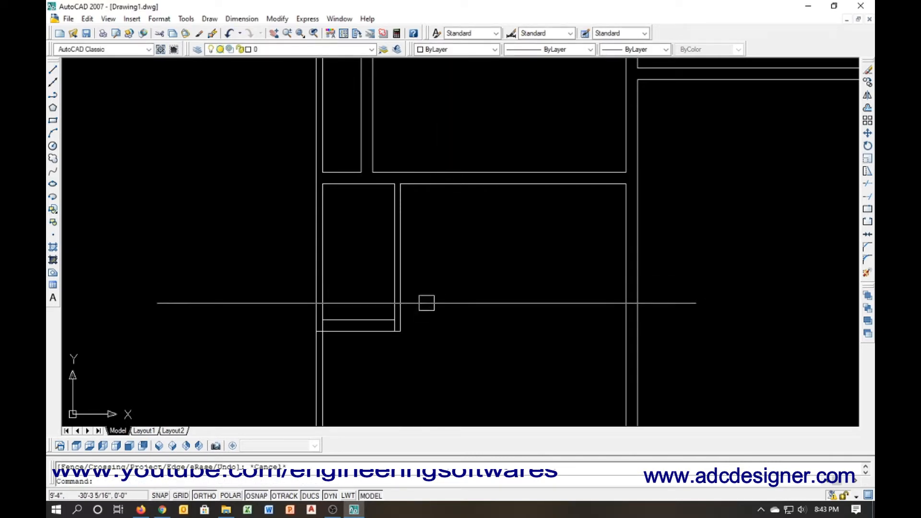
Trim the overlapping lines at both ends of the narrow room's lower wall to clean its junctions
scroll(390, 330, "up", 5)
type("tr")
key("Return")
left_click(415, 320)
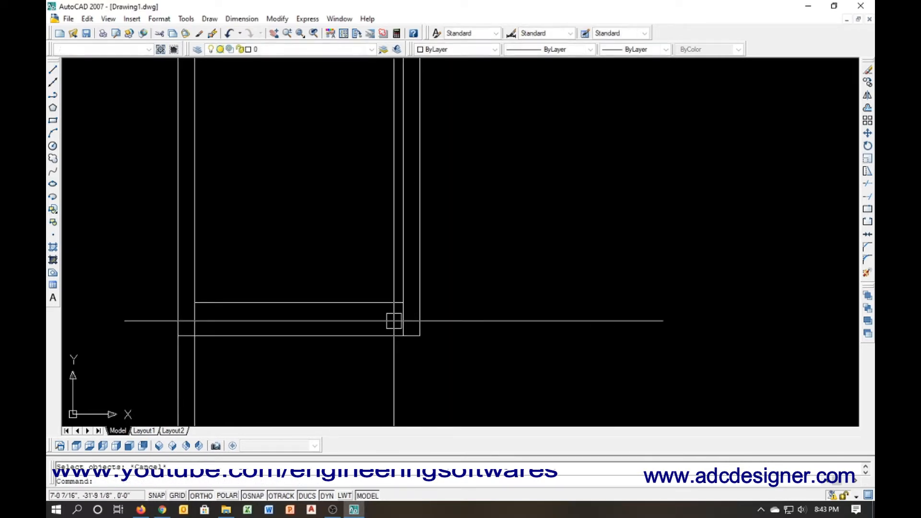
key("Return")
left_click(196, 315)
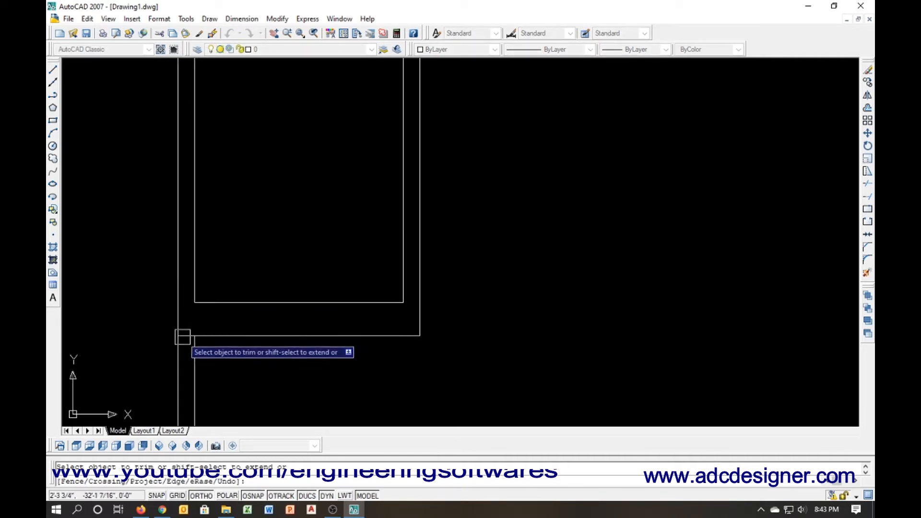
scroll(182, 337, "down", 3)
key("Escape")
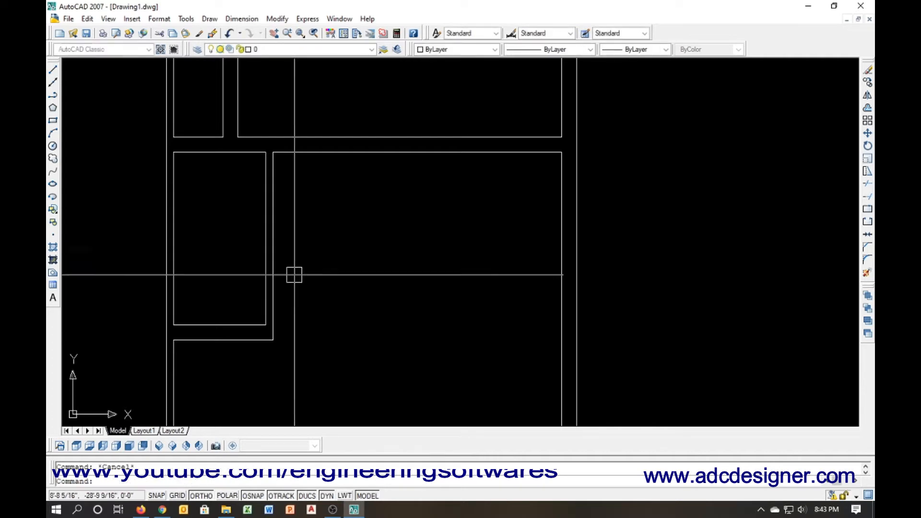
type("o")
key("Return")
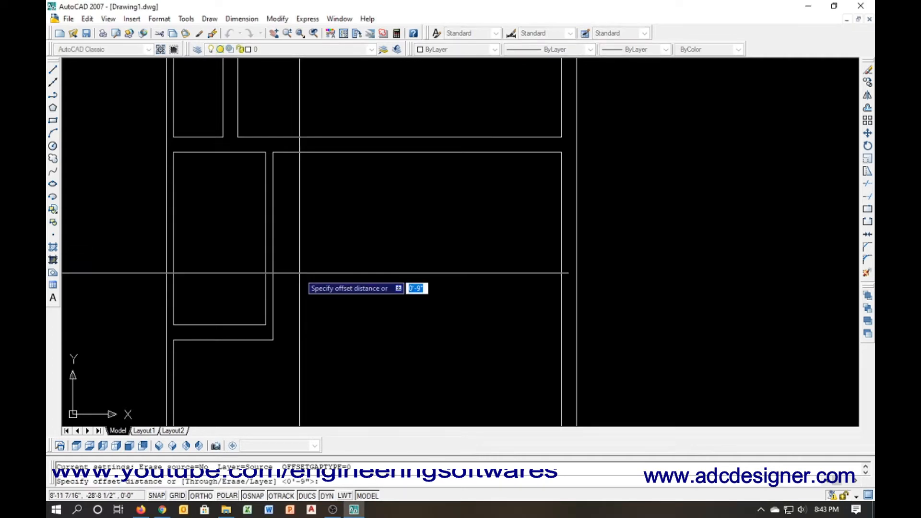
key("Escape")
Copy the narrow room's double-line partition from that room's upper left corner to the adjacent room's upper left corner
left_click(309, 210)
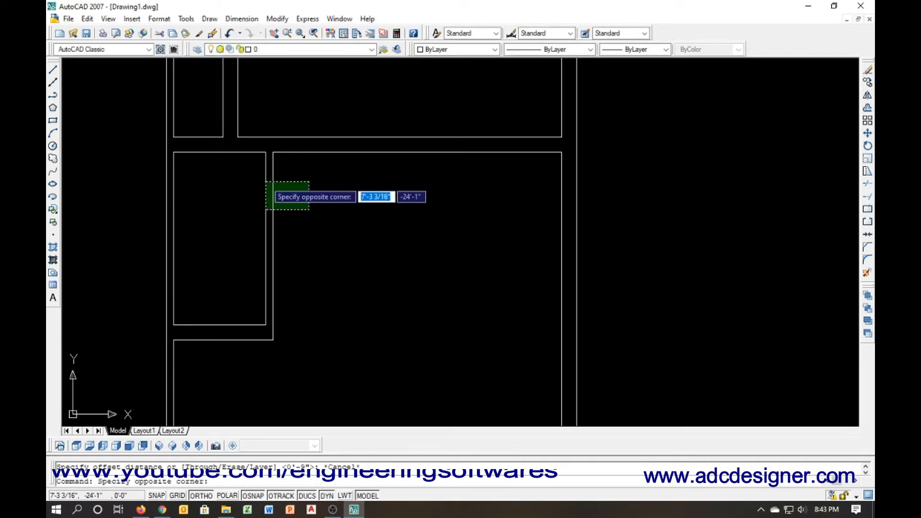
left_click(252, 183)
type("co")
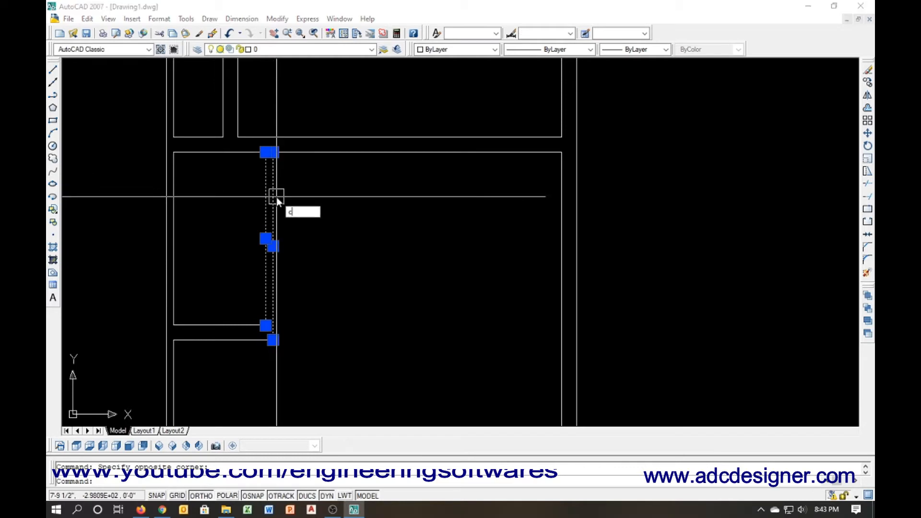
key("Return")
left_click(173, 158)
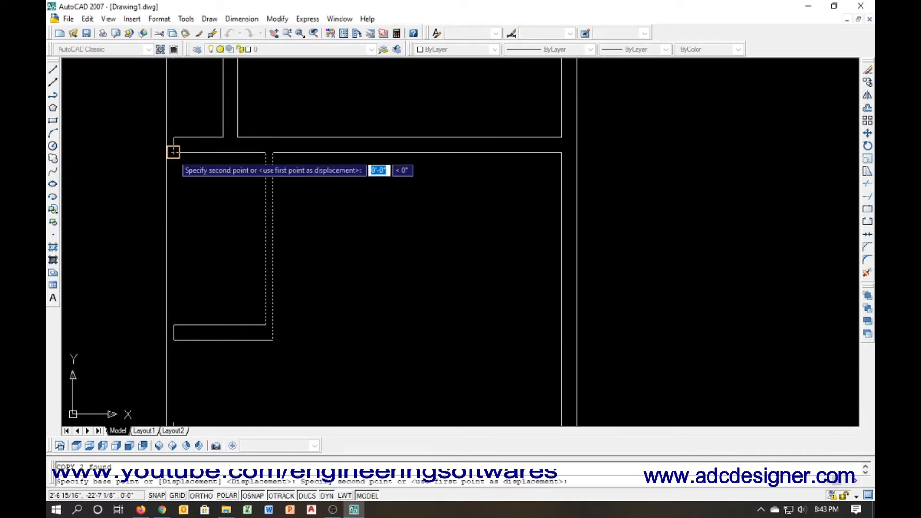
left_click(273, 152)
key("Escape")
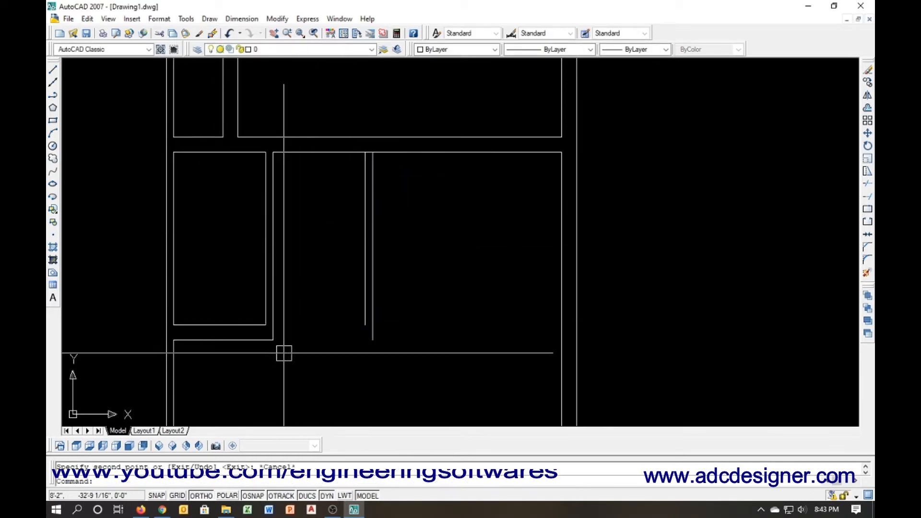
Trim the horizontal wall line between the copied partition's two lines at their upper end
type("tr")
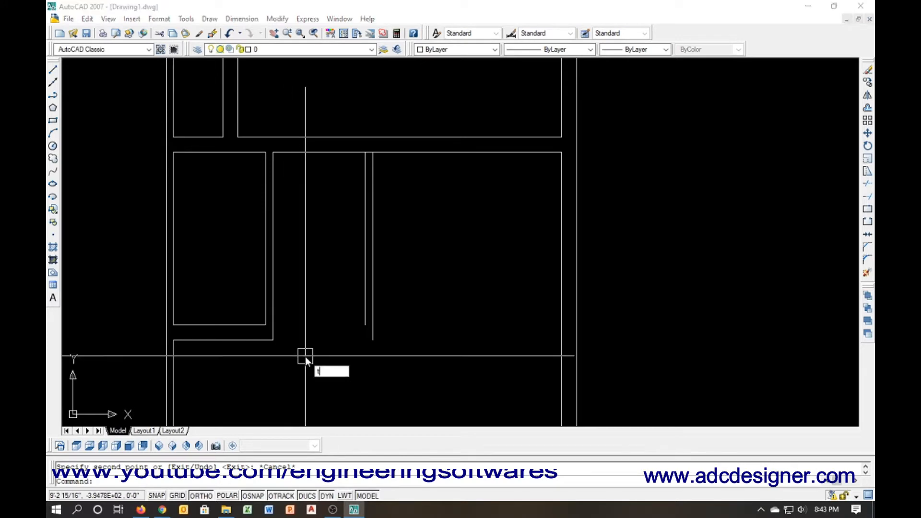
key("Return")
key("Return")
scroll(369, 145, "up", 2)
scroll(369, 145, "up", 2)
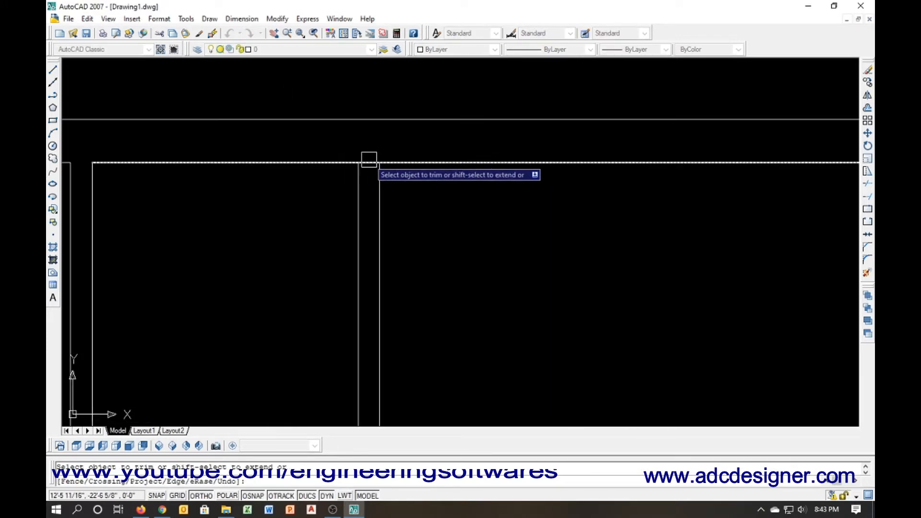
scroll(372, 161, "down", 3)
key("Escape")
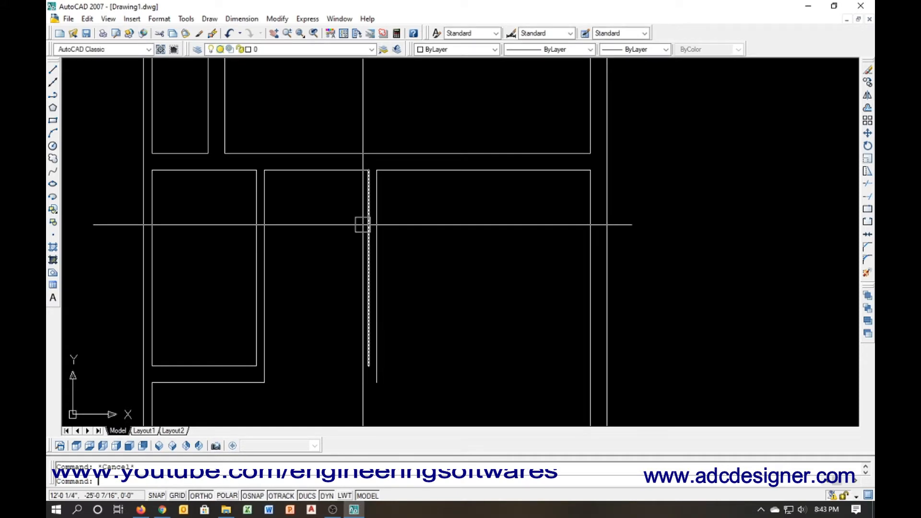
Offset the upper wall line of the room beside the narrow room 5.5' downward
type("o")
key("Return")
type("5.5")
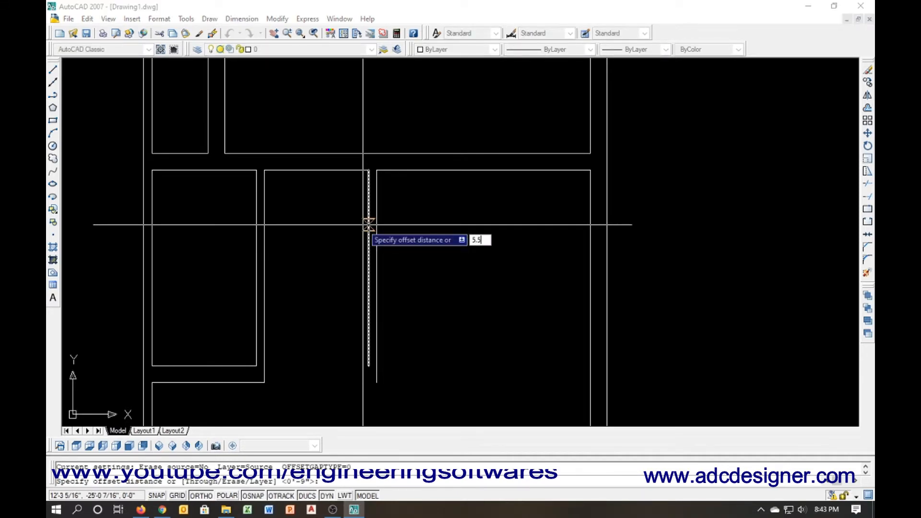
type("'")
key("Return")
left_click(332, 171)
left_click(335, 228)
key("Escape")
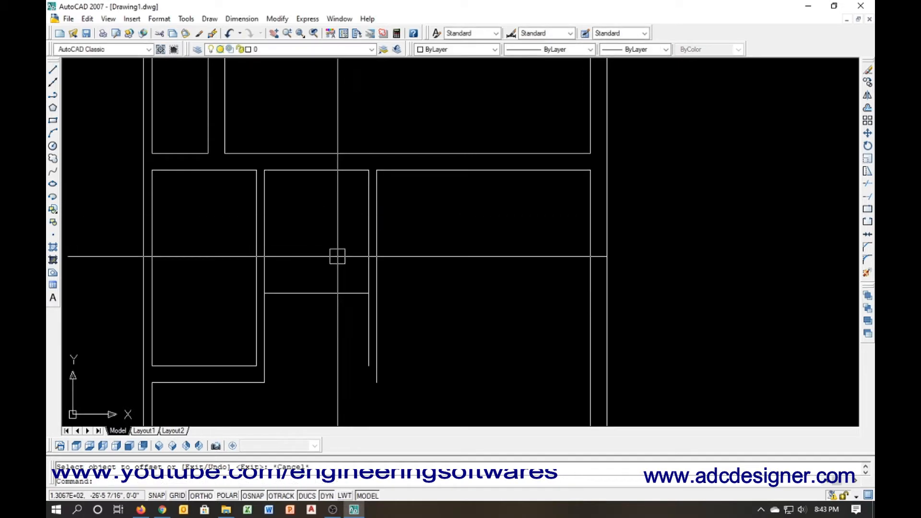
Extend both ends of the offset line to the far lines of the partitions on either side
type("ex")
key("Return")
key("Return")
left_click(333, 274)
left_click(309, 307)
key("Escape")
key("Return")
key("Return")
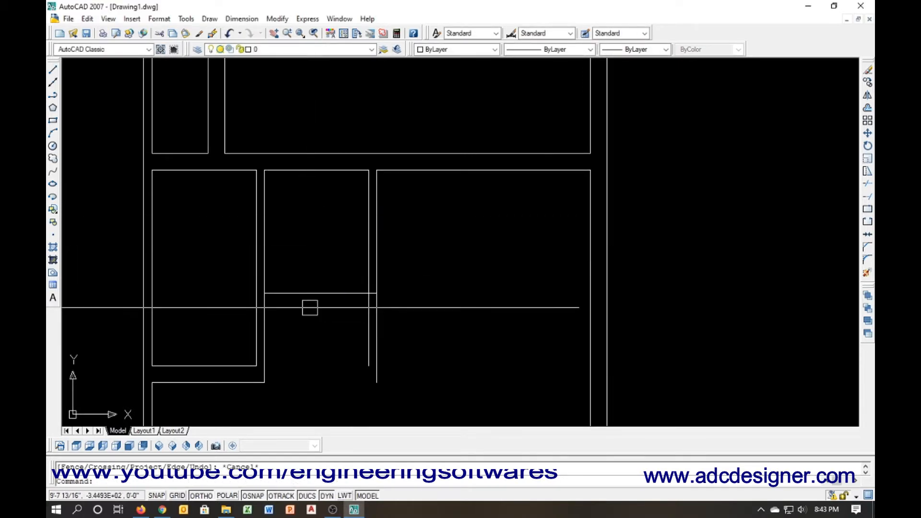
key("Escape")
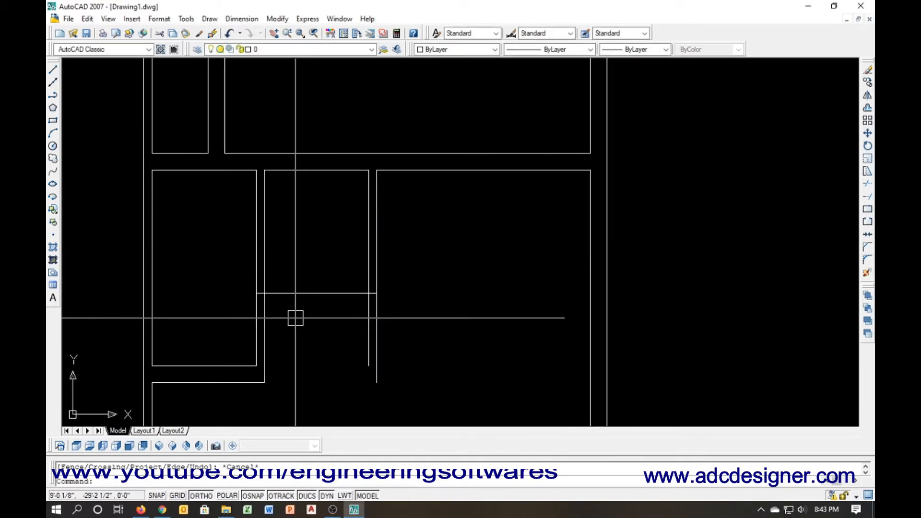
Offset the extended line 4.5" downward to form the small room's lower wall
type("o")
key("Return")
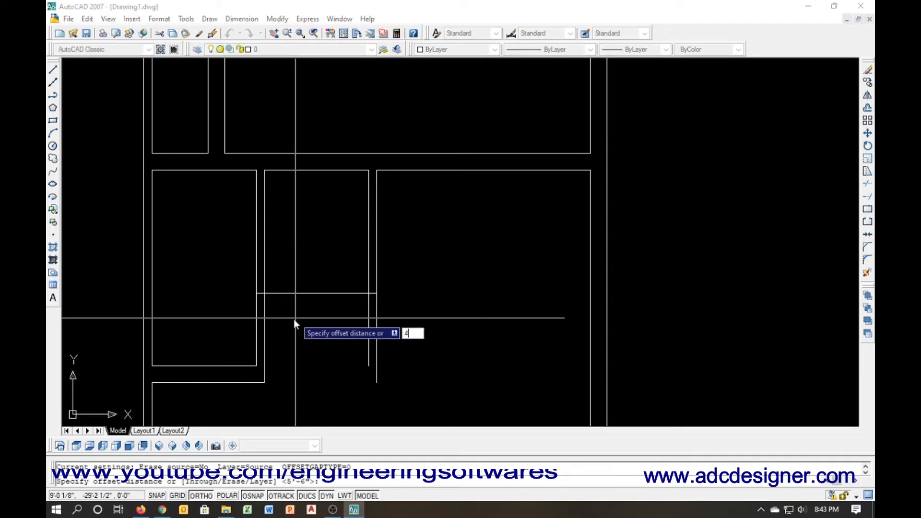
type("4.5")
key("Return")
left_click(298, 294)
left_click(301, 327)
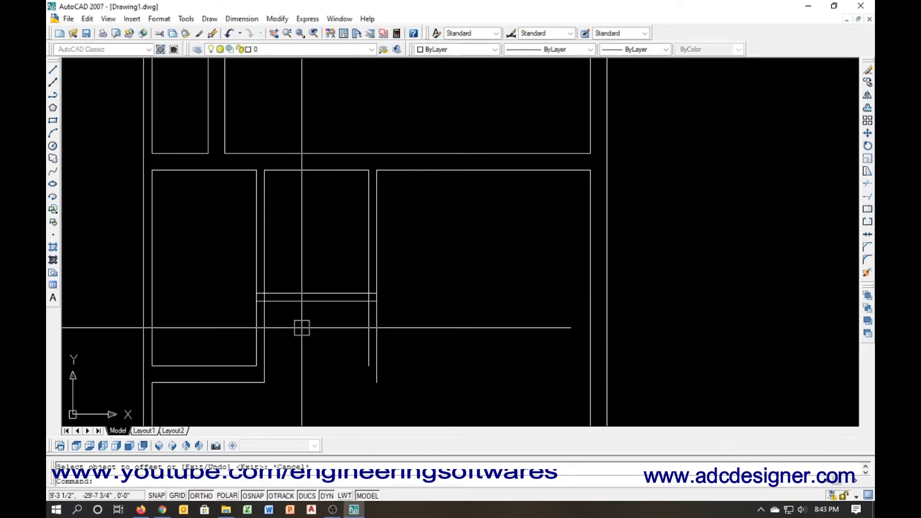
key("Escape")
Trim the partition lines below the small room's lower wall and the overlapping lines at both of its corners
type("tr")
key("Return")
key("Return")
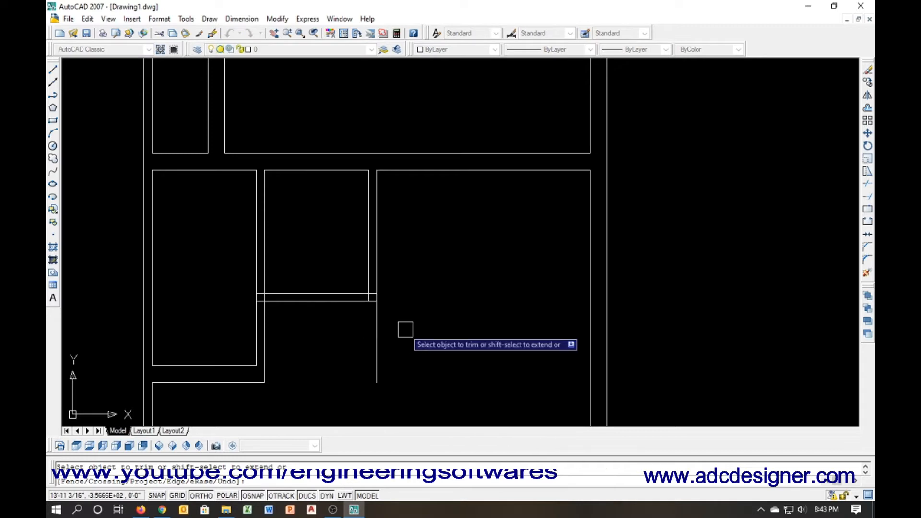
left_click(405, 330)
left_click(370, 326)
scroll(374, 297, "up", 6)
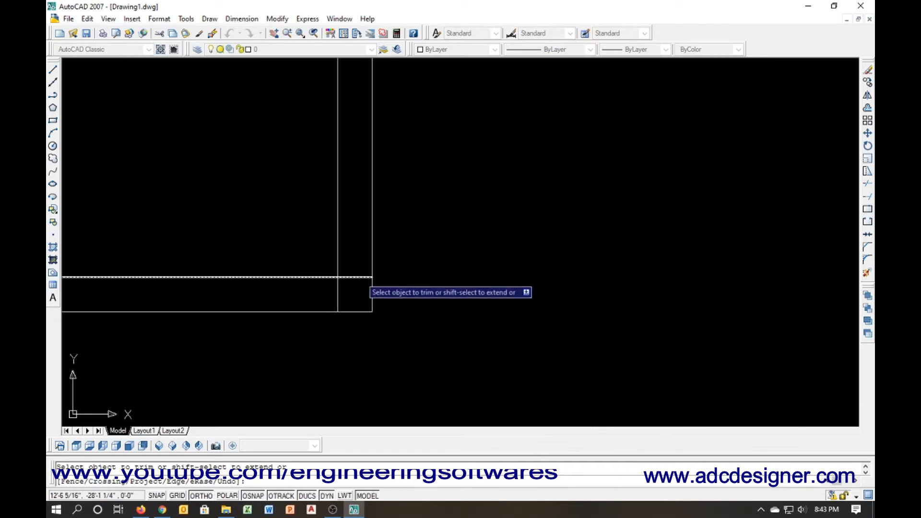
scroll(369, 297, "down", 4)
scroll(213, 297, "up", 5)
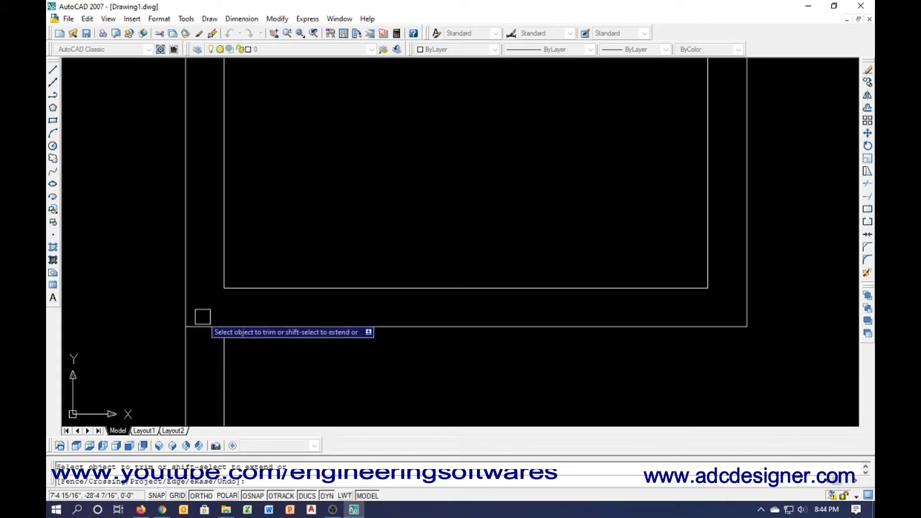
scroll(195, 321, "down", 3)
key("Escape")
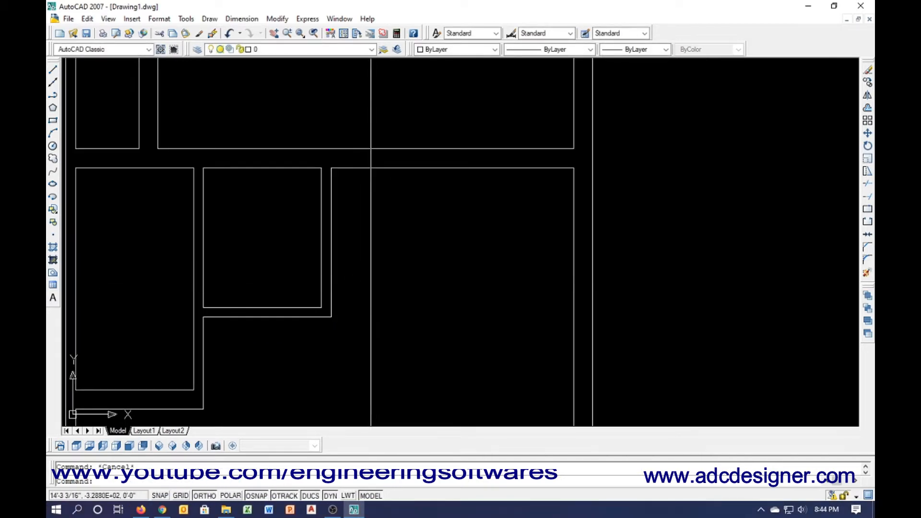
Extend both lines of the narrow room's lower wall to the outer left wall and across to the right wall
scroll(386, 251, "up", 4)
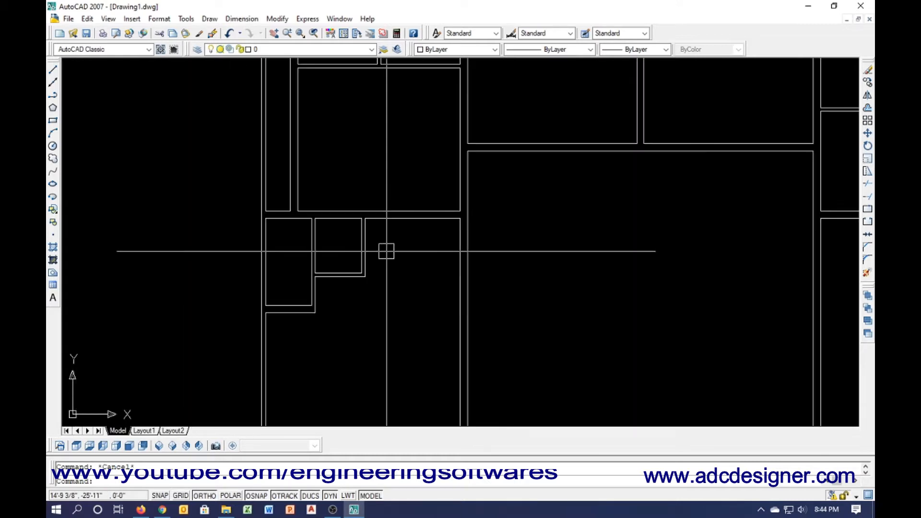
middle_click_drag(442, 282, 441, 240)
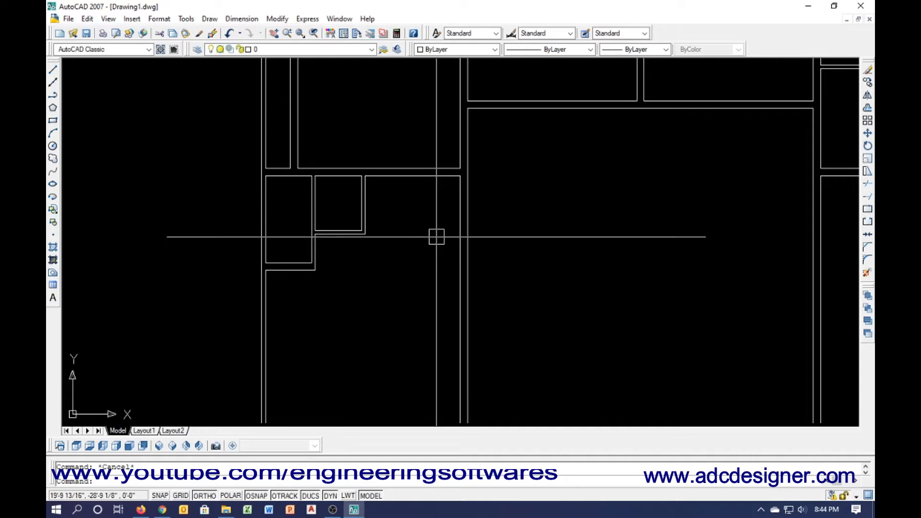
middle_click_drag(399, 273, 393, 251)
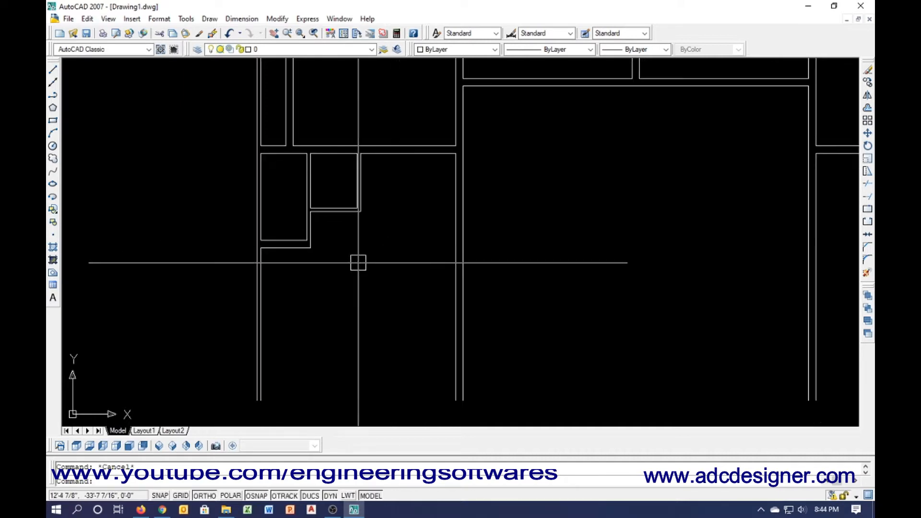
key("Return")
key("Return")
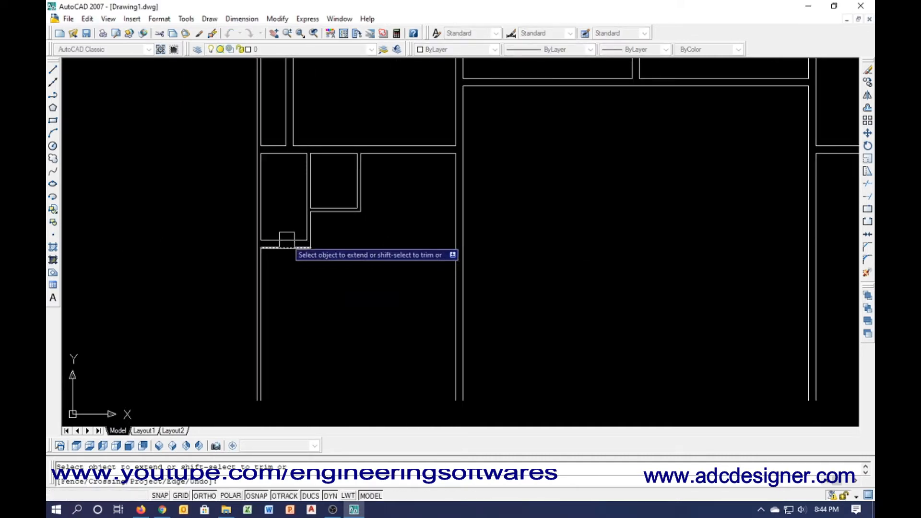
left_click(289, 227)
left_click(294, 263)
left_click(293, 238)
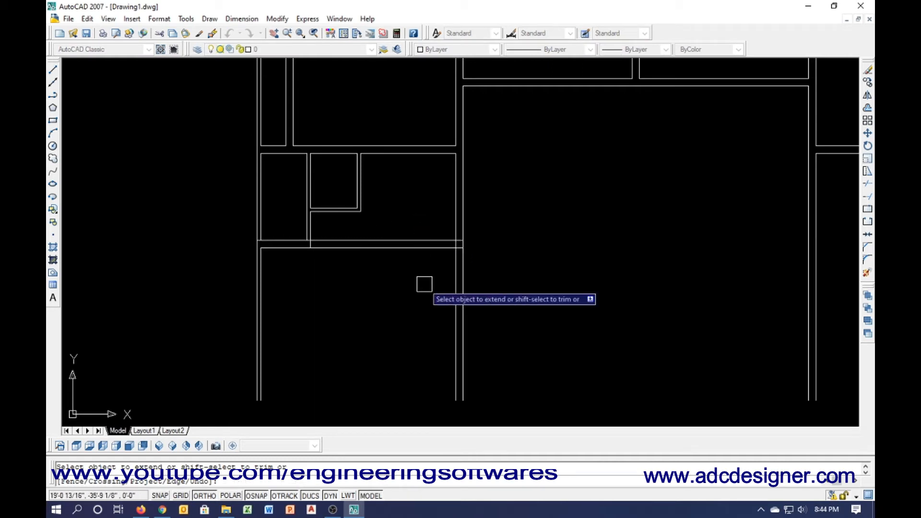
key("Escape")
Trim the overlapping lines at the lower wall's left end and where the narrow room's partition meets it
scroll(253, 238, "up", 4)
type("t")
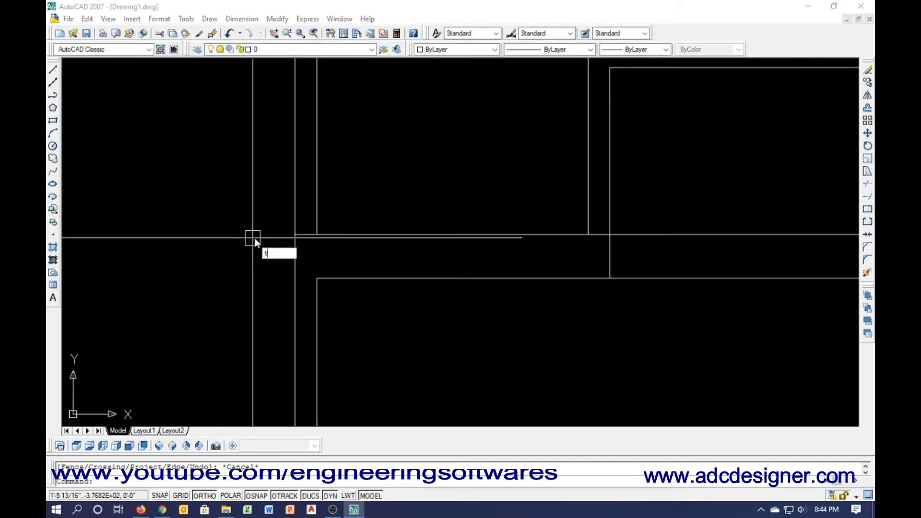
type("r")
key("Return")
key("Return")
scroll(303, 242, "up", 4)
left_click(310, 222)
scroll(312, 249, "down", 7)
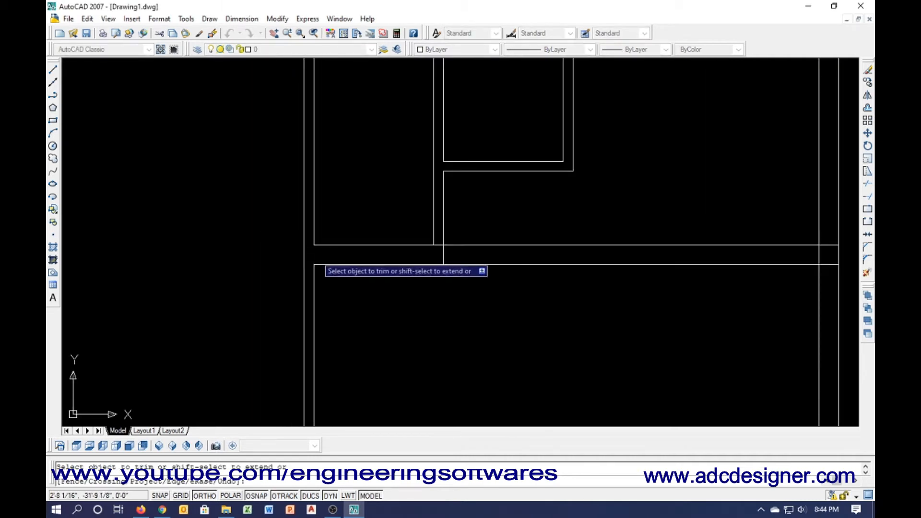
scroll(336, 271, "down", 4)
scroll(364, 246, "up", 8)
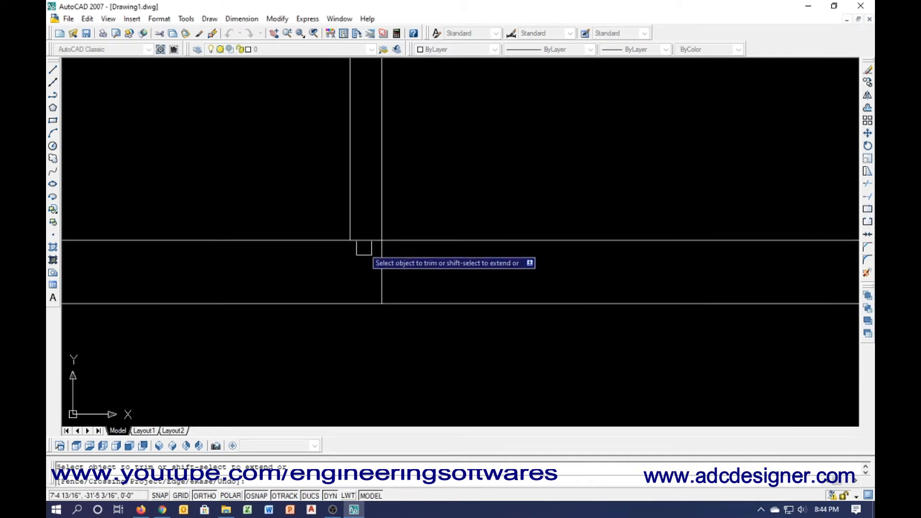
scroll(331, 269, "down", 3)
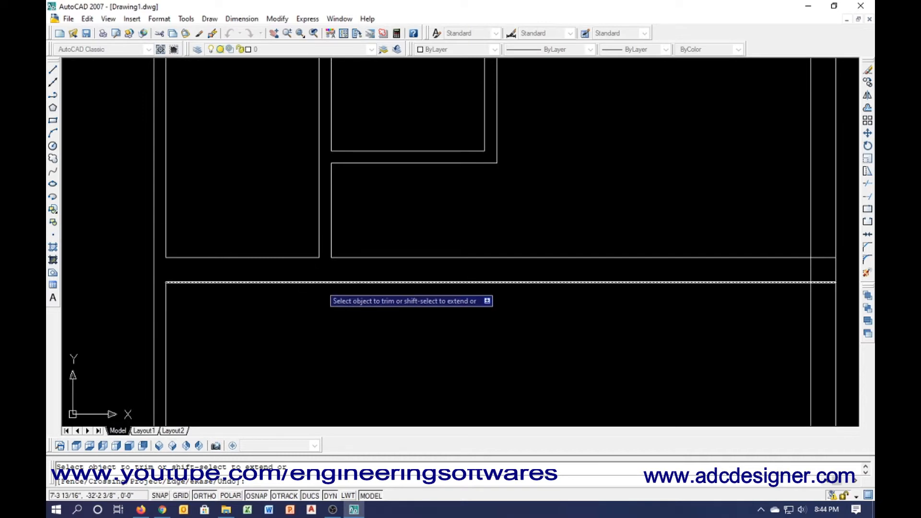
scroll(292, 292, "down", 2)
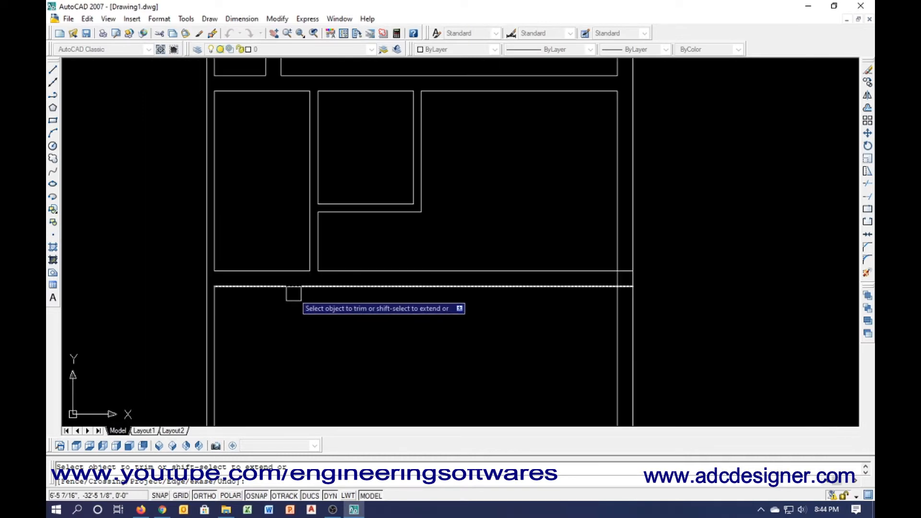
scroll(383, 247, "down", 2)
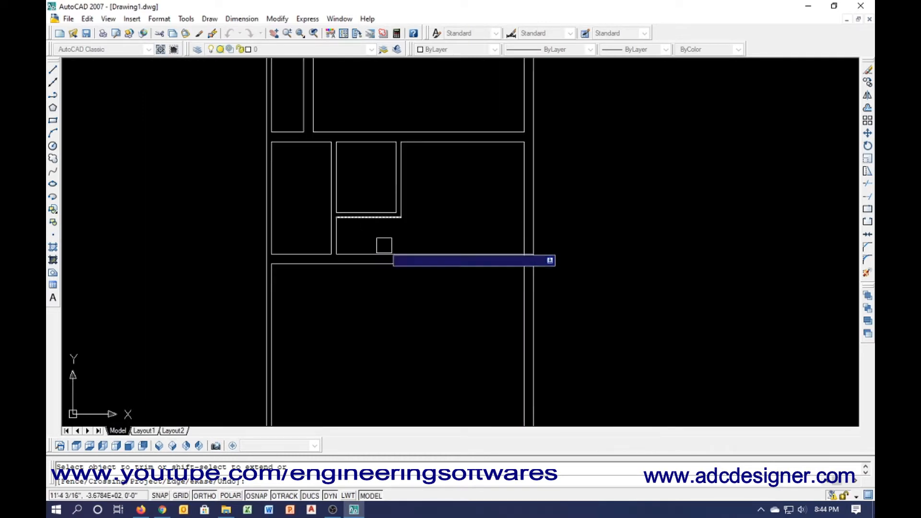
mouse_move(382, 246)
middle_mouse_down()
mouse_move(373, 246)
mouse_move(331, 310)
mouse_move(329, 356)
middle_mouse_up()
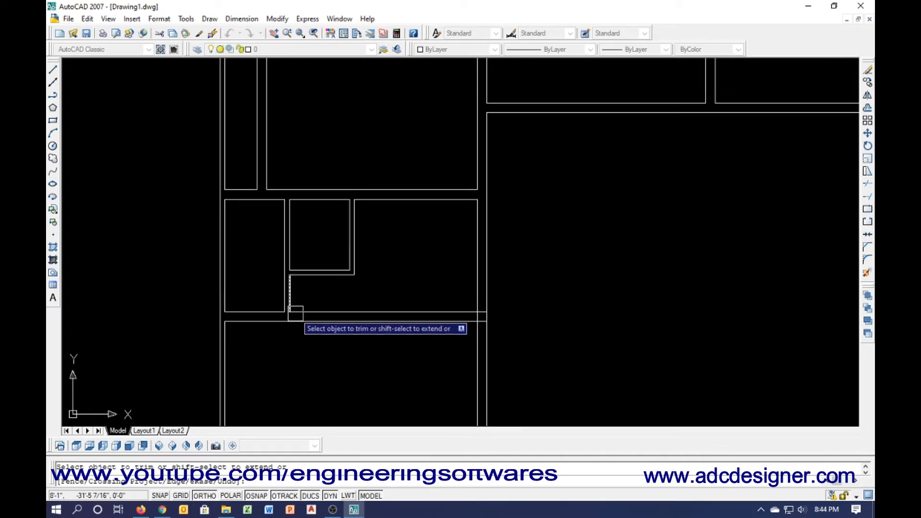
key("Escape")
Move the narrow room's left and lower wall lines together with both rooms' partition lines 4.5" to the right
left_click(227, 261)
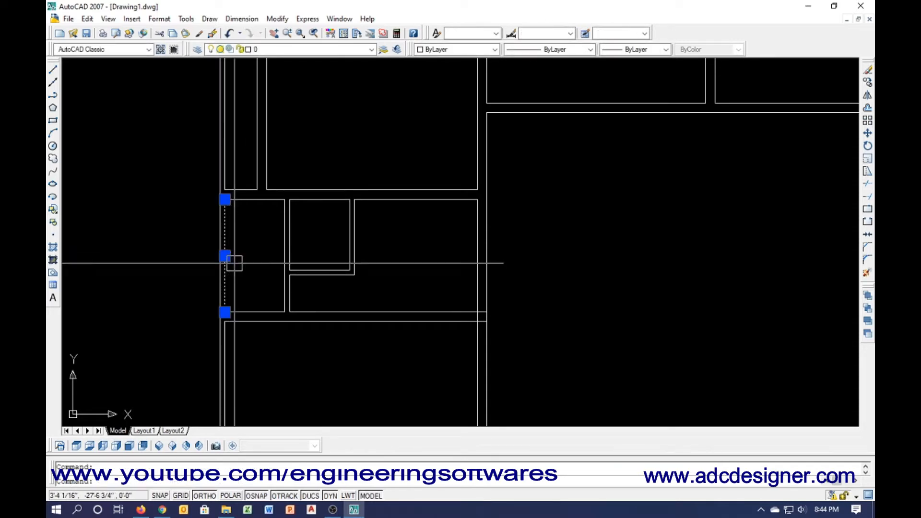
left_click(337, 236)
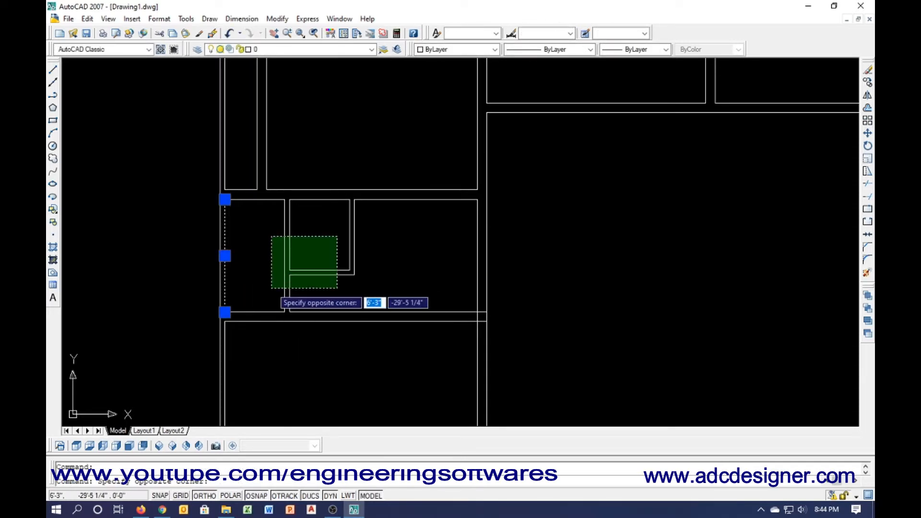
left_click(271, 287)
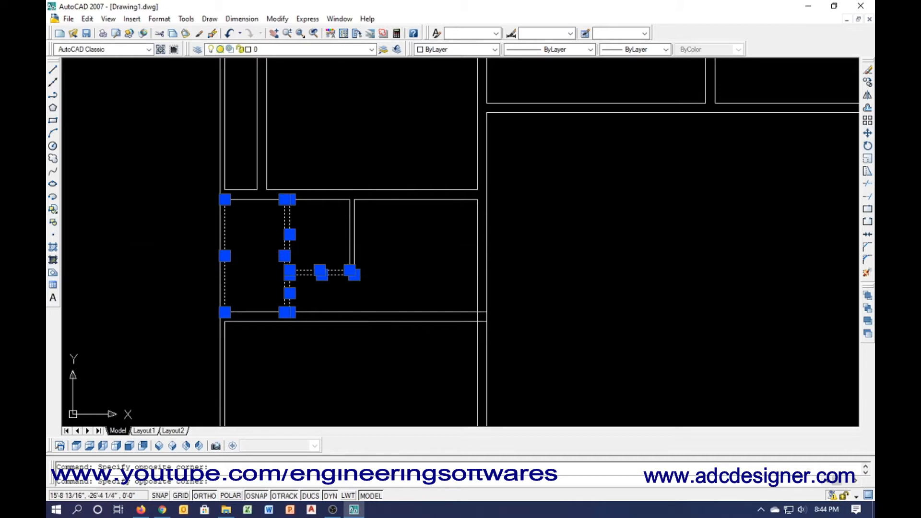
left_click(394, 247)
left_click(262, 287)
left_click(272, 279)
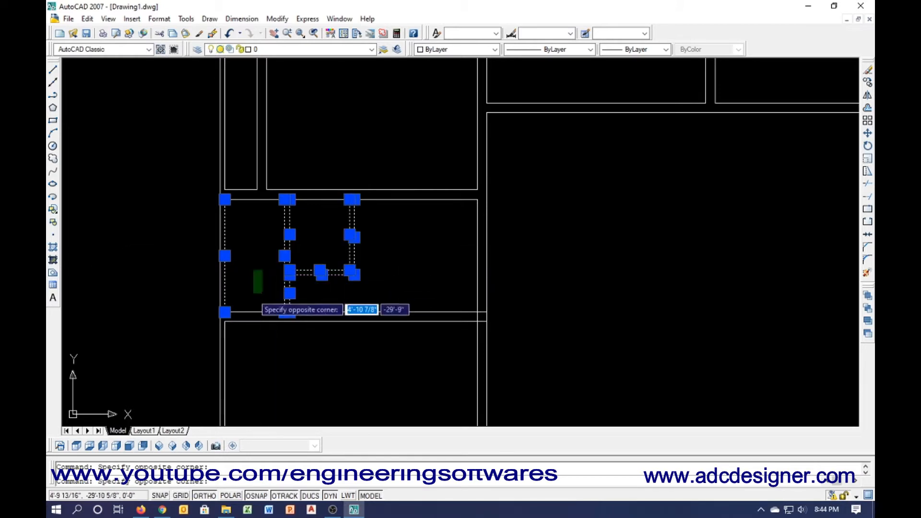
left_click(245, 331)
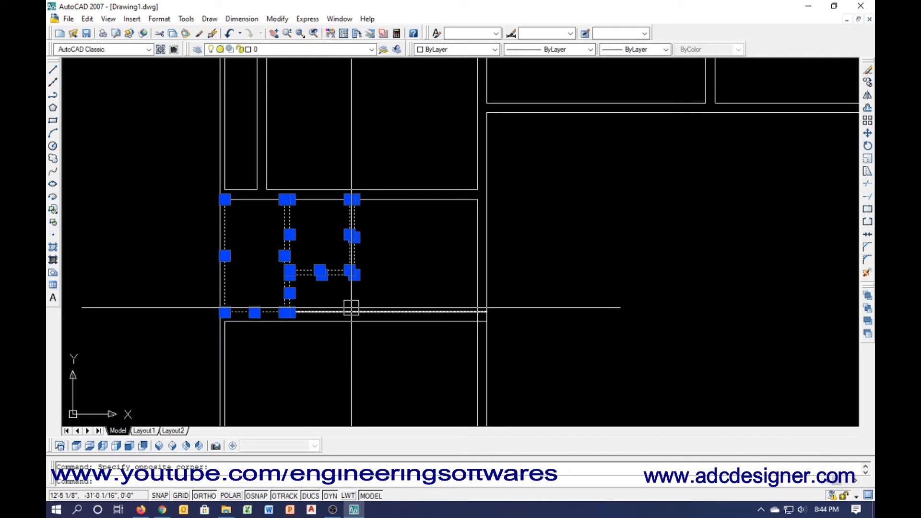
type("m")
key("Return")
left_click(306, 331)
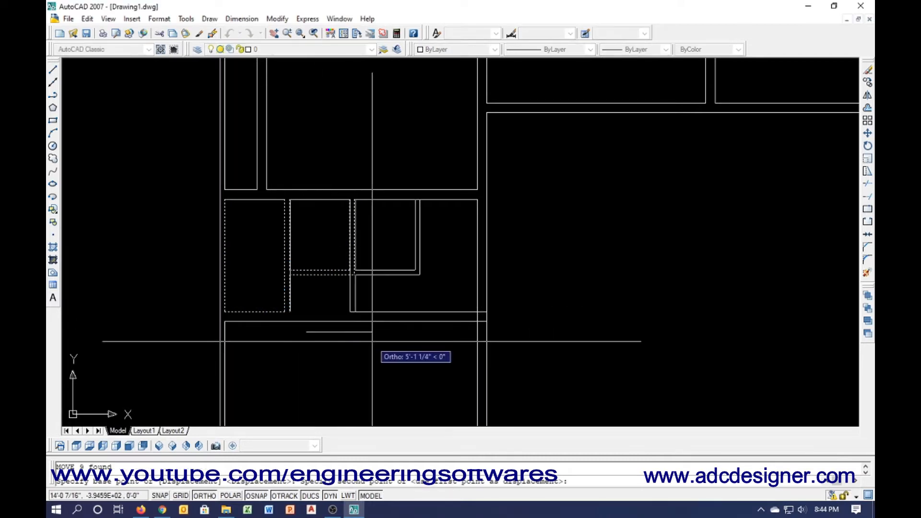
type("4")
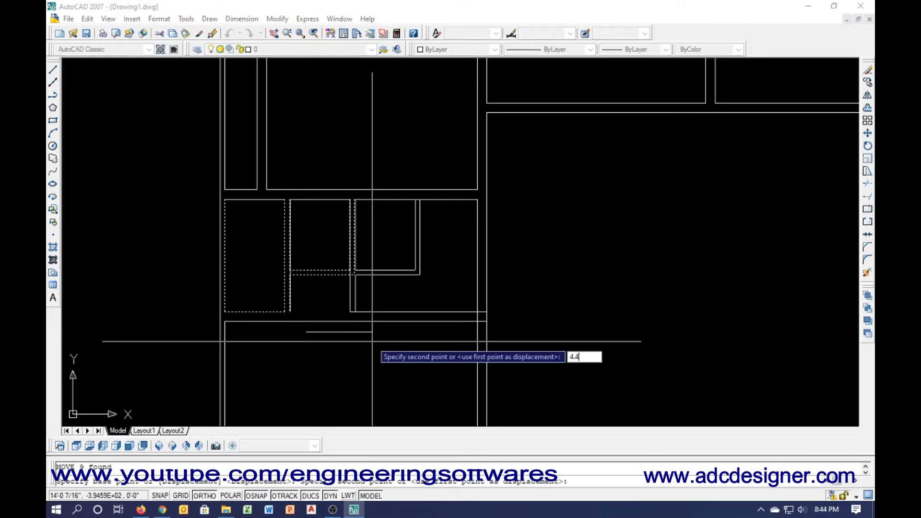
type(".5")
key("Return")
key("Escape")
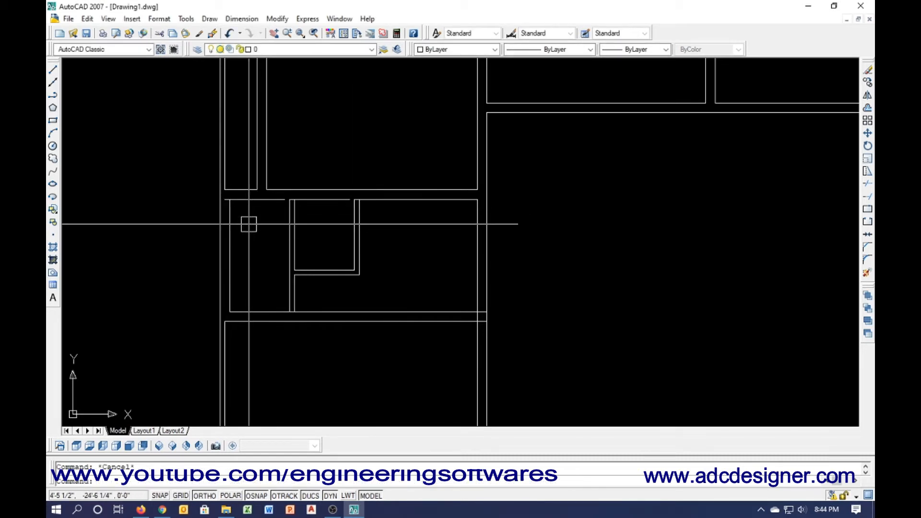
Trim the stub of the upper wall line left of the narrow room's moved left wall line
type("tr")
key("Return")
key("Return")
scroll(229, 185, "up", 3)
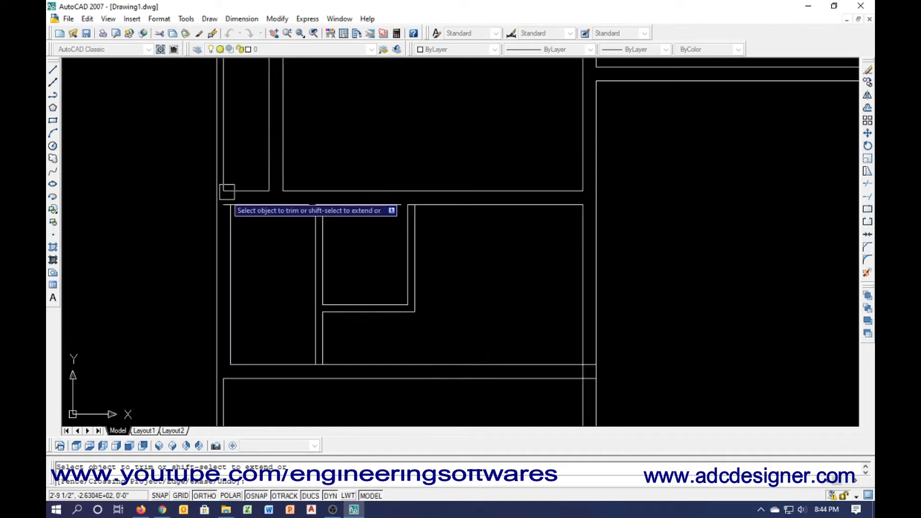
left_click(224, 207)
scroll(260, 185, "down", 2)
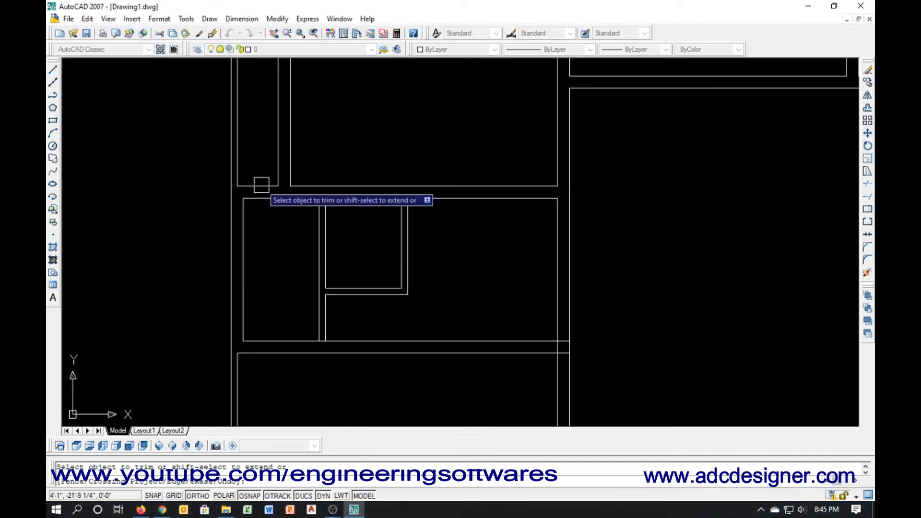
scroll(321, 344, "up", 2)
key("Escape")
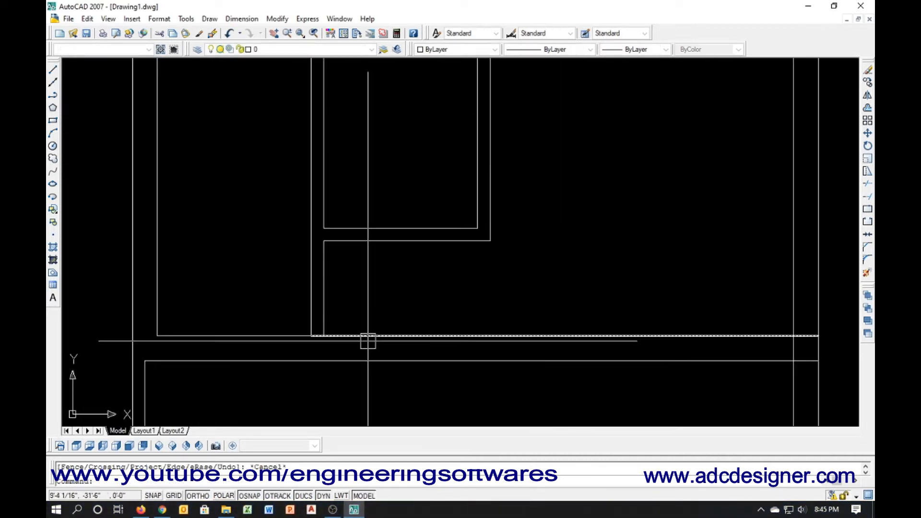
Erase the overlapping lower wall line right of the partition and extend the narrow room's lower line to the right wall
left_click(335, 336)
type("e")
key("Return")
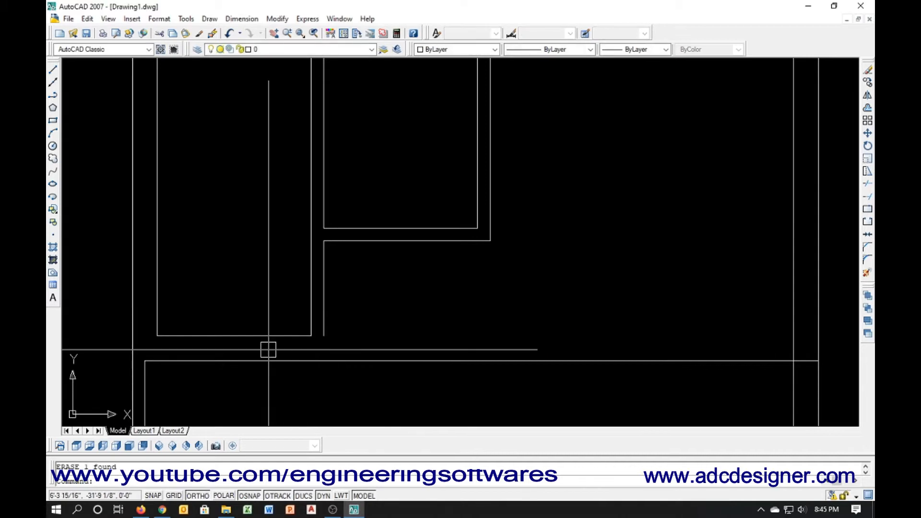
type("ex")
key("Return")
key("Return")
left_click(293, 336)
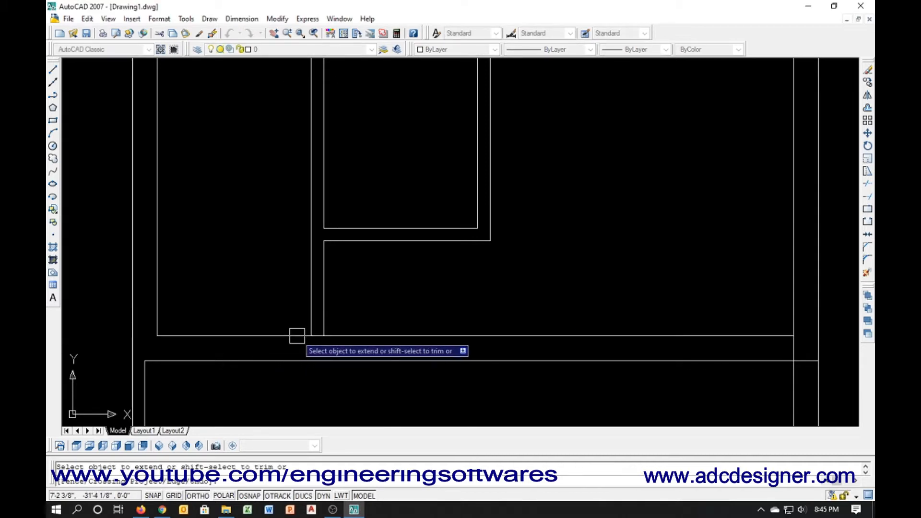
Trim the lower wall line between the narrow room's partition lines and the upper wall line across both rooms' partitions
key("Escape")
type("tr")
key("Return")
key("Return")
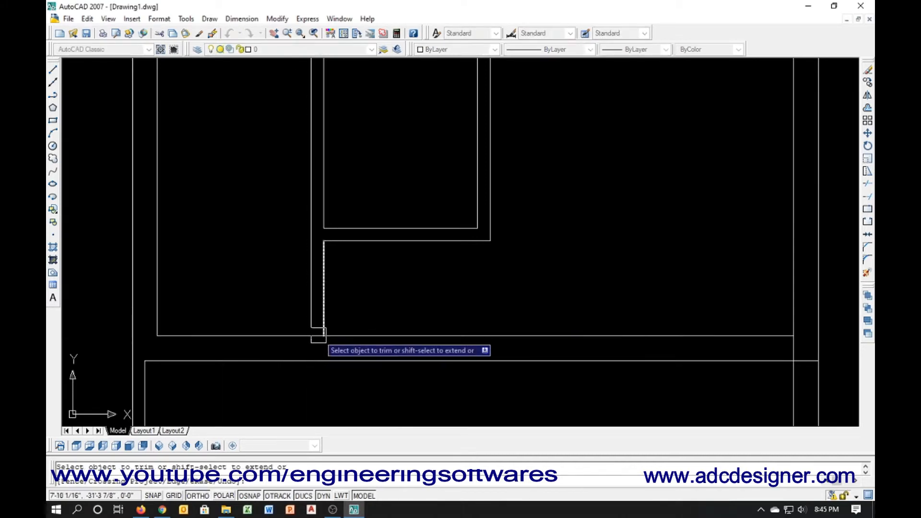
scroll(318, 334, "down", 4)
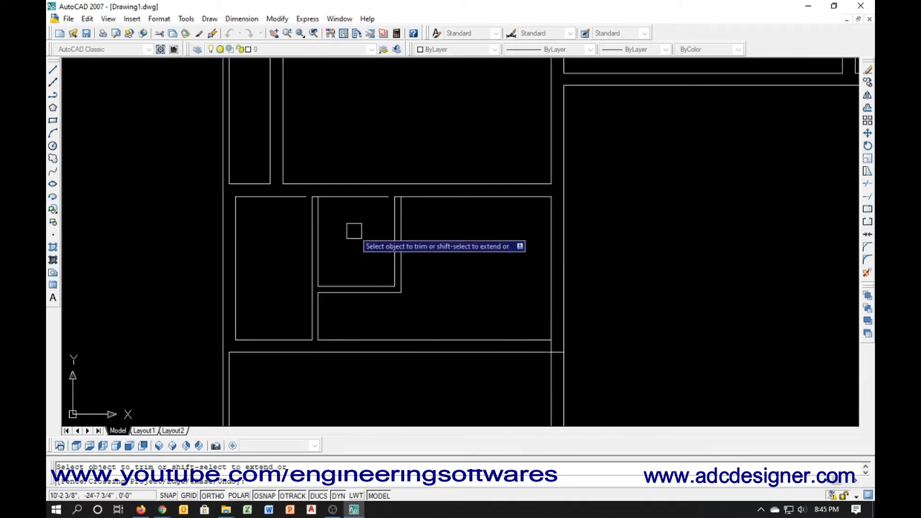
scroll(316, 192, "up", 4)
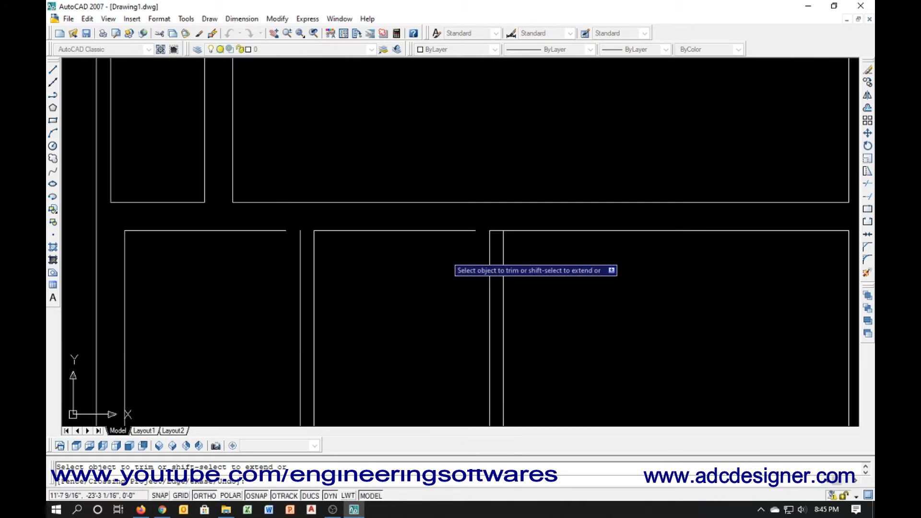
scroll(500, 226, "up", 2)
key("Escape")
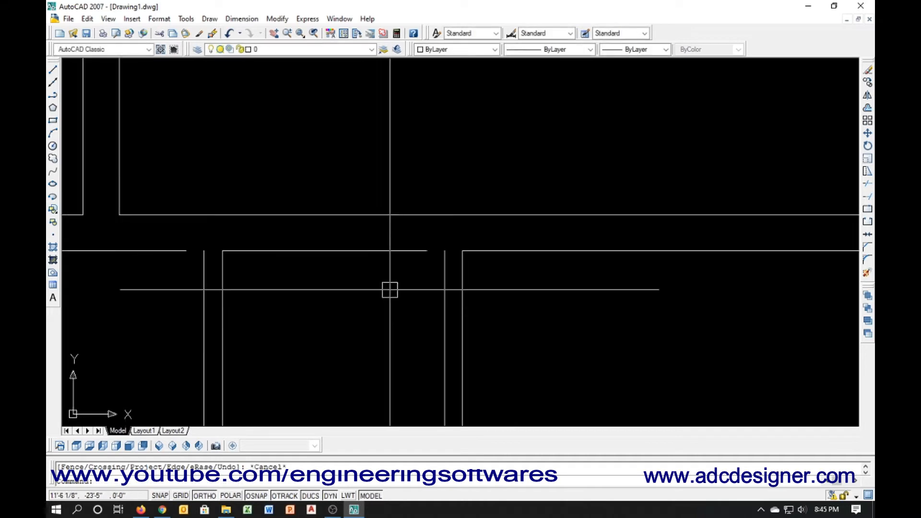
Extend the upper wall lines of the narrow room and the small middle room to their right-hand partition lines
middle_click_drag(390, 290, 545, 256)
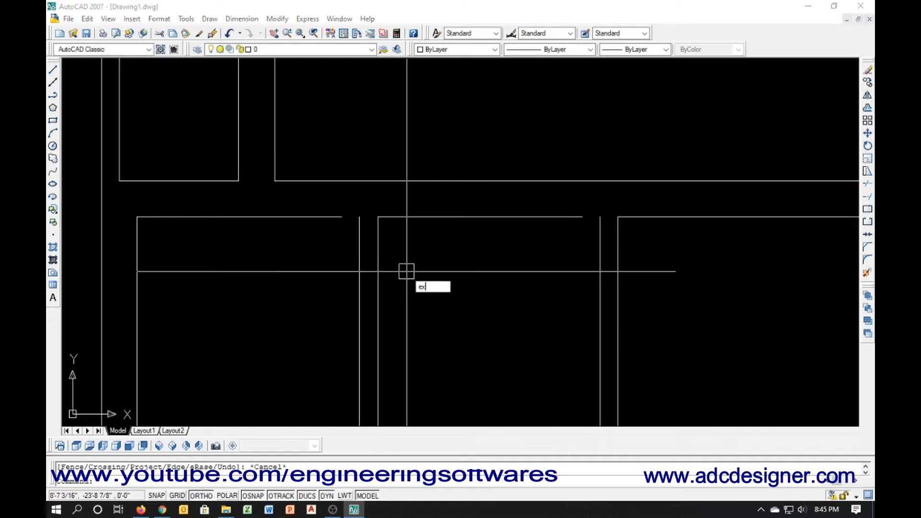
key("Return")
key("Return")
left_click(336, 217)
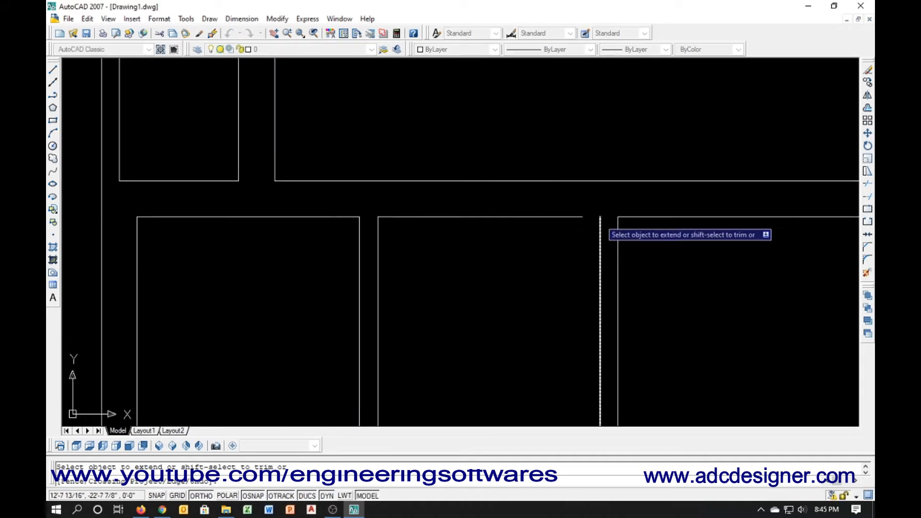
left_click(553, 217)
scroll(482, 232, "down", 2)
middle_click_drag(438, 247, 453, 216)
key("Escape")
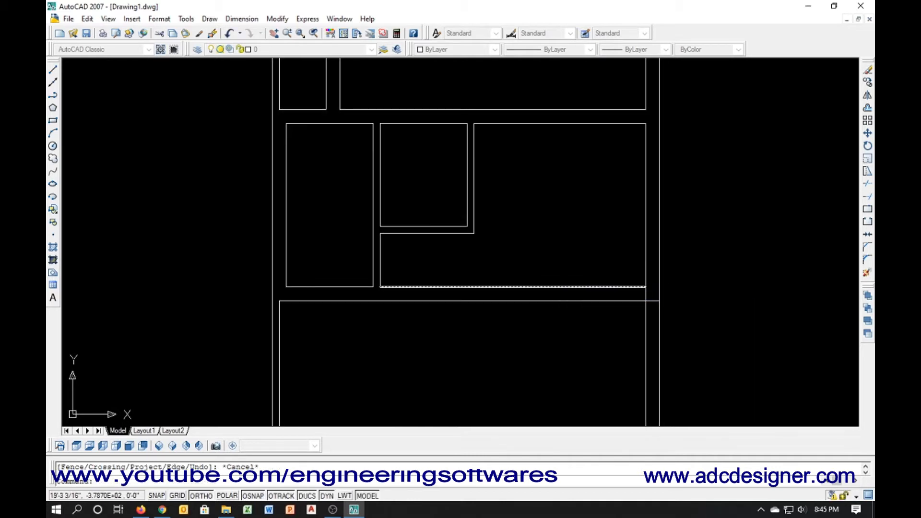
Trim the crossing lines where the lower wall meets the right wall, opening the junction between the two walls
type("tr")
key("Return")
key("Return")
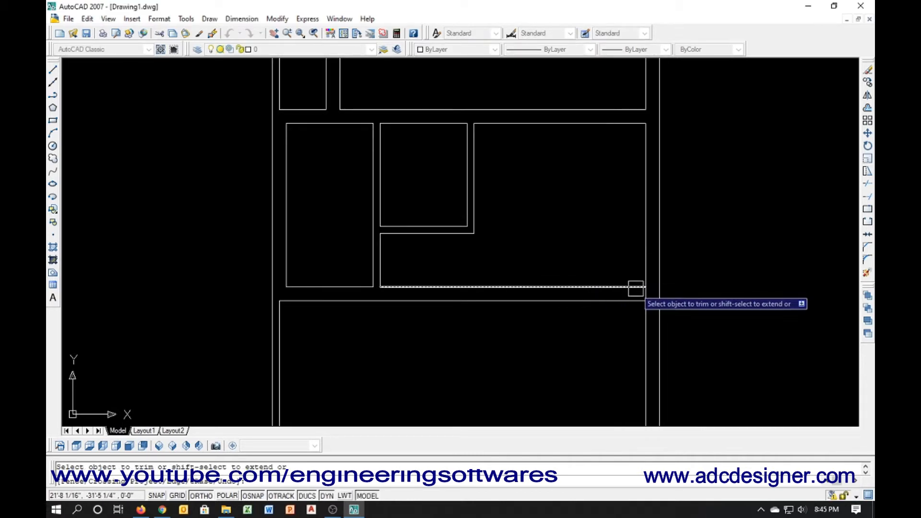
scroll(640, 297, "up", 5)
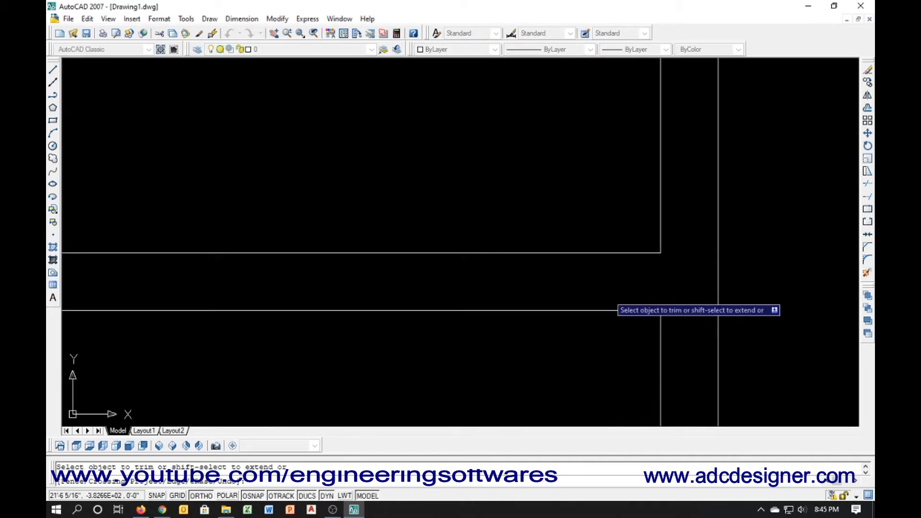
scroll(609, 295, "down", 3)
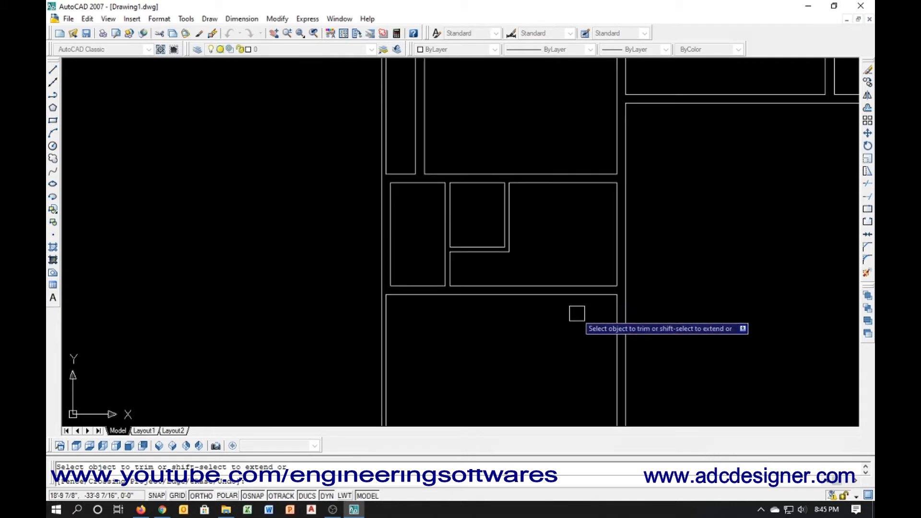
key("Escape")
Erase the lower room's inner left wall line and stretch the narrow room's left wall line down past the lower room in its place
middle_click_drag(539, 310, 533, 240)
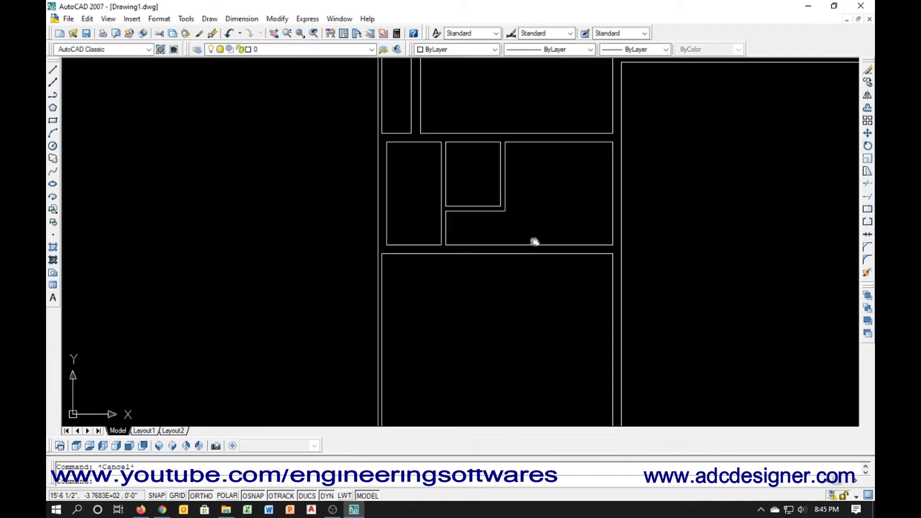
left_click(383, 257)
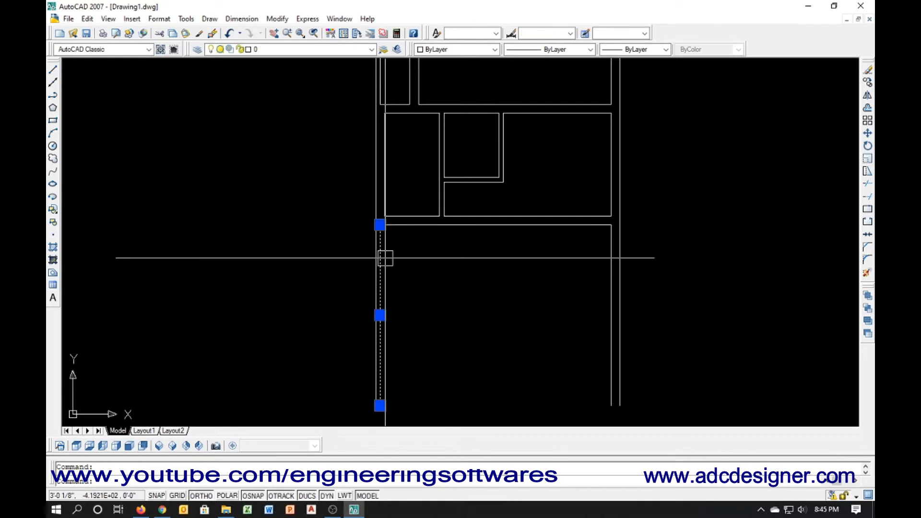
key("Delete")
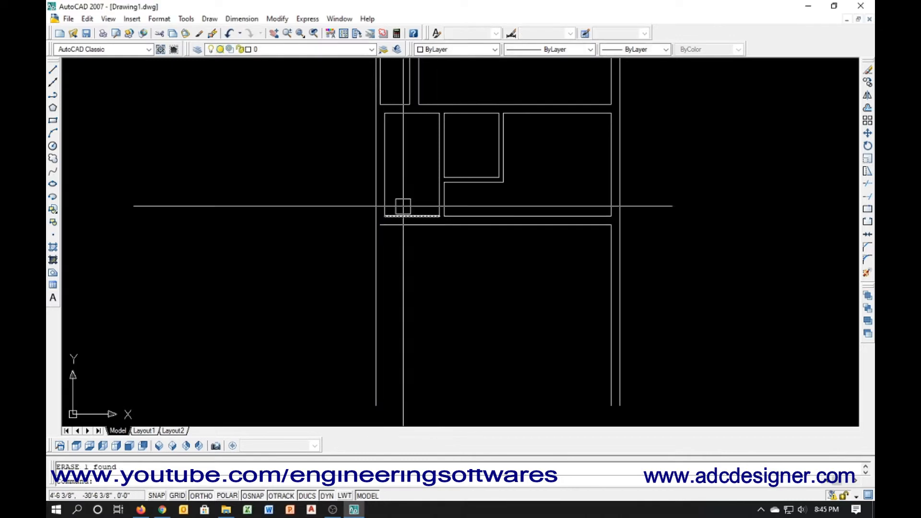
left_click(389, 199)
left_click(390, 220)
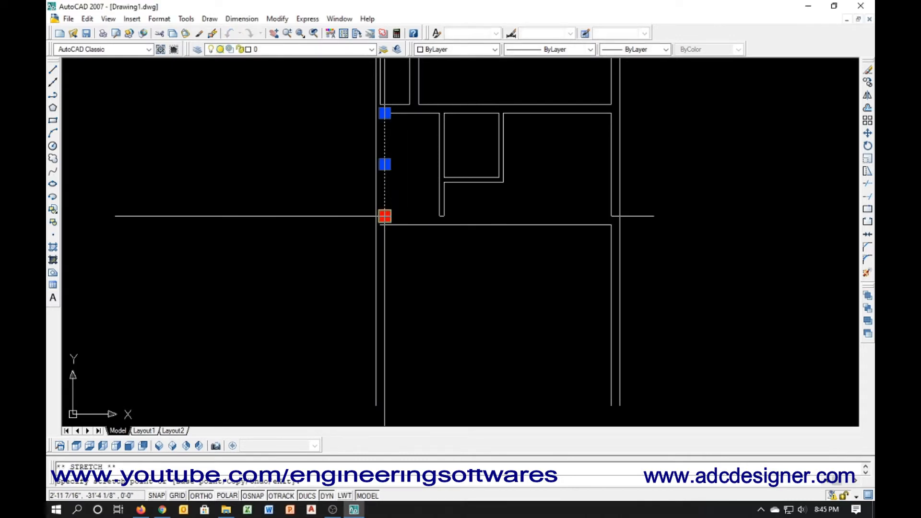
middle_click_drag(423, 350, 423, 222)
left_click(433, 356)
key("Escape")
middle_click_drag(390, 103, 361, 208)
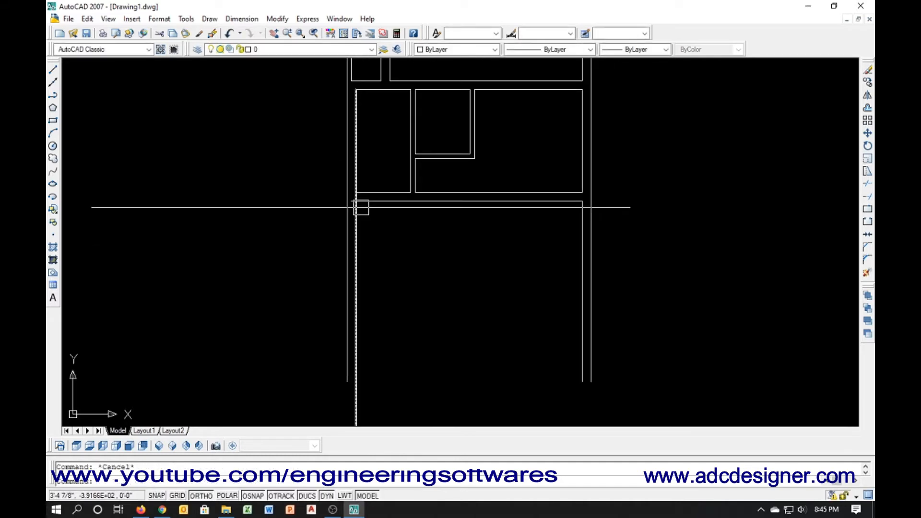
Trim the lower wall's left stub and the left wall line where it crosses the lower wall's thickness
scroll(353, 180, "up", 3)
type("tr")
key("Return")
key("Return")
scroll(352, 237, "up", 4)
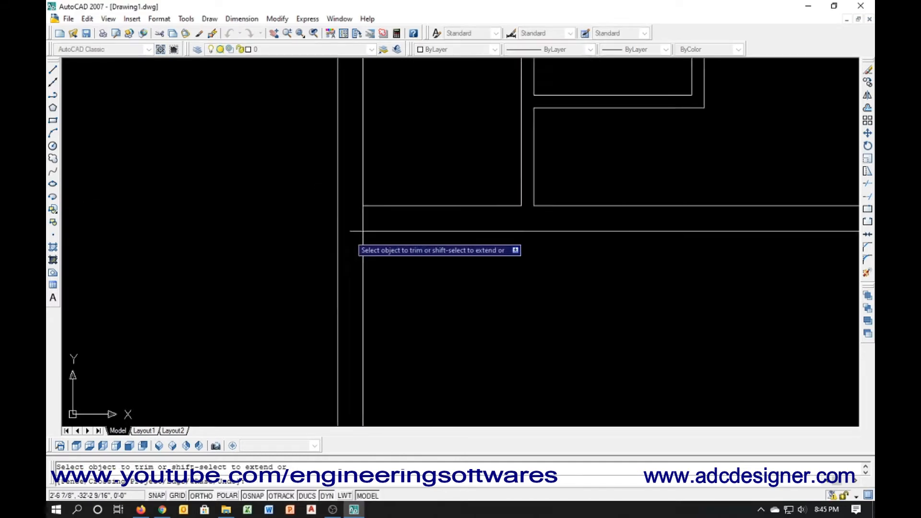
left_click(353, 230)
left_click(365, 210)
scroll(359, 209, "down", 5)
key("Escape")
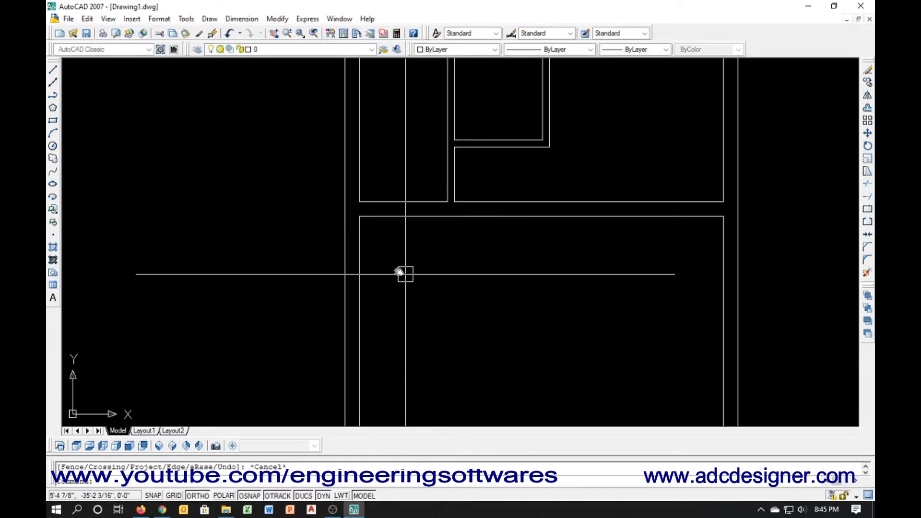
middle_click_drag(405, 274, 366, 249)
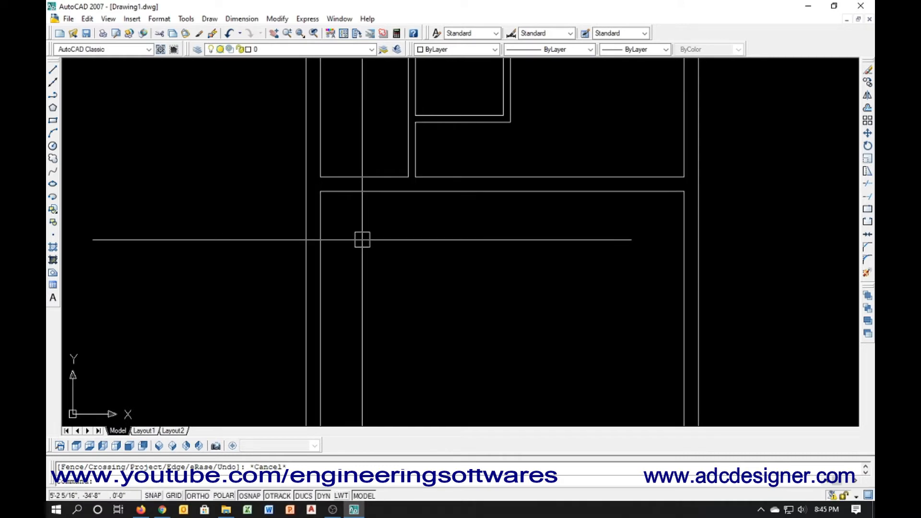
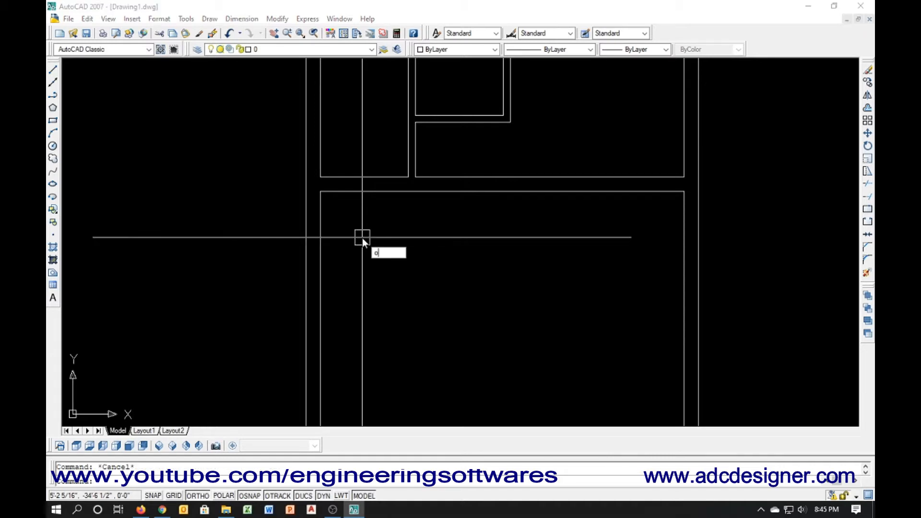
type("o")
key("Return")
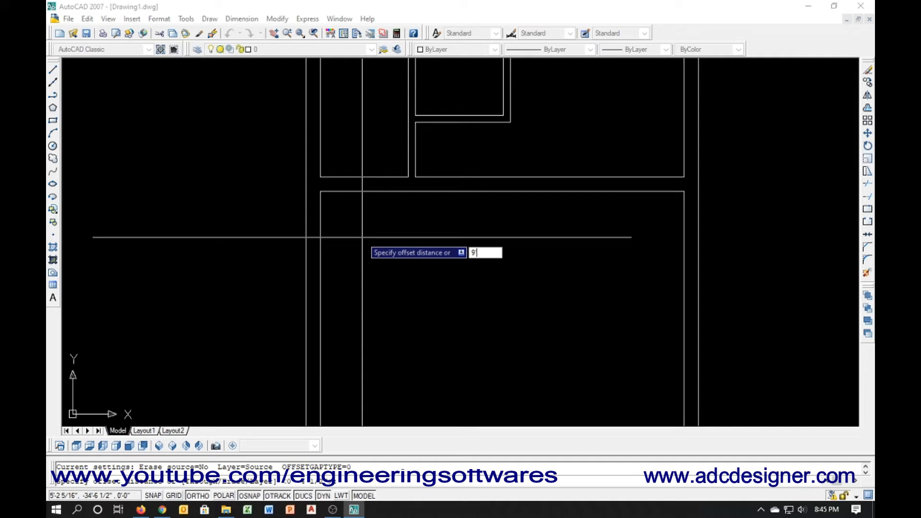
type("9'8\"")
key("Return")
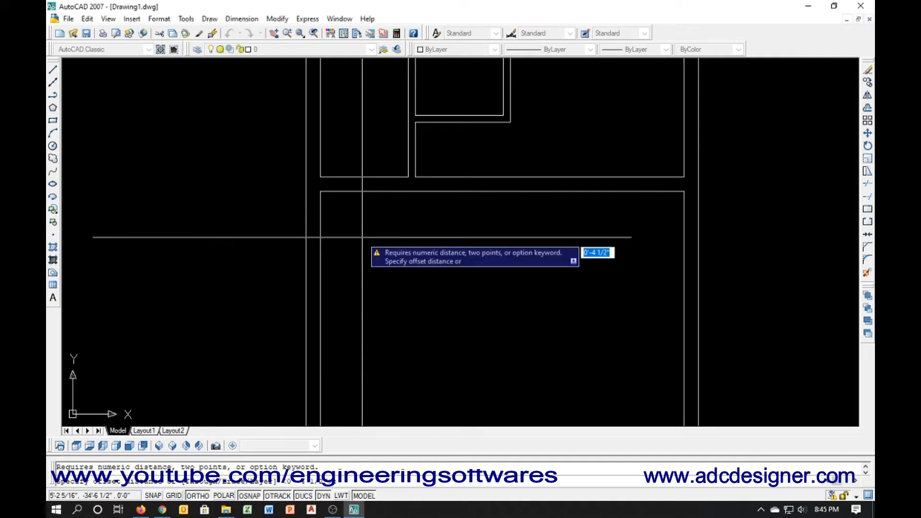
key("Escape")
Offset the lower room's inner left wall line 9.67' to the right
type("o")
key("Return")
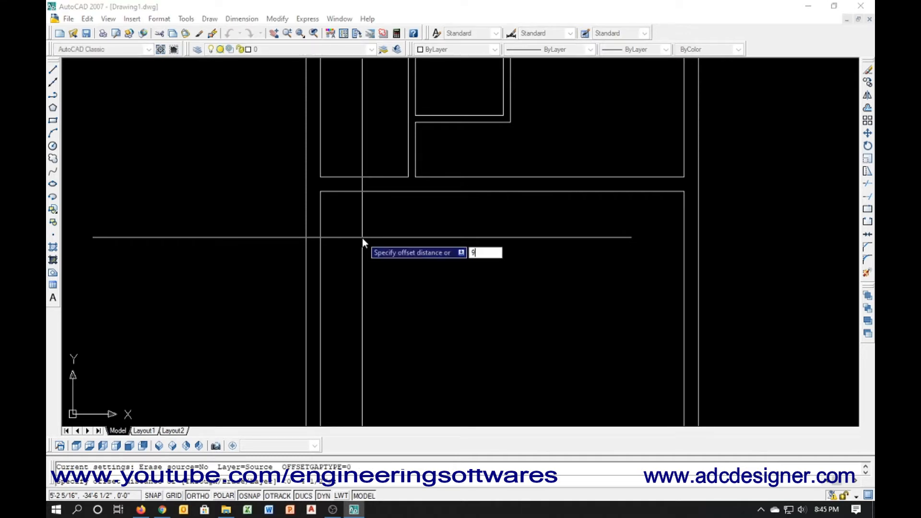
type("9")
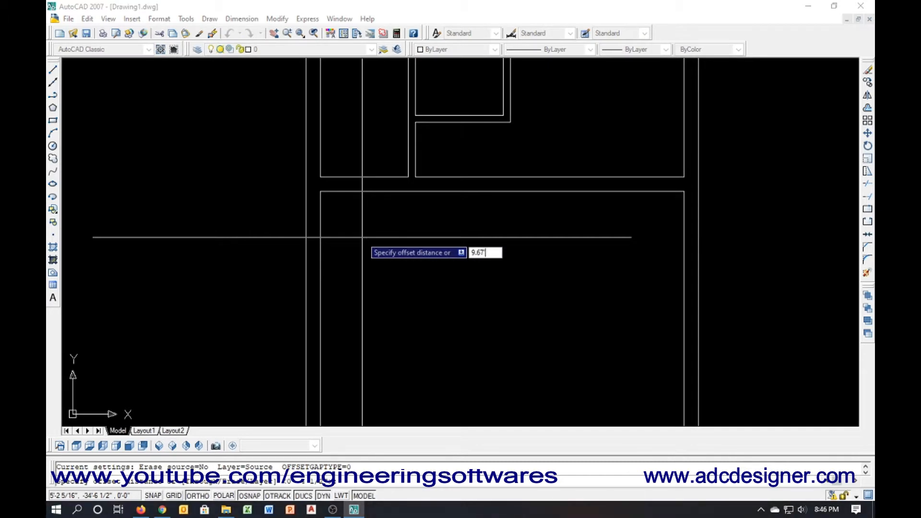
key("Return")
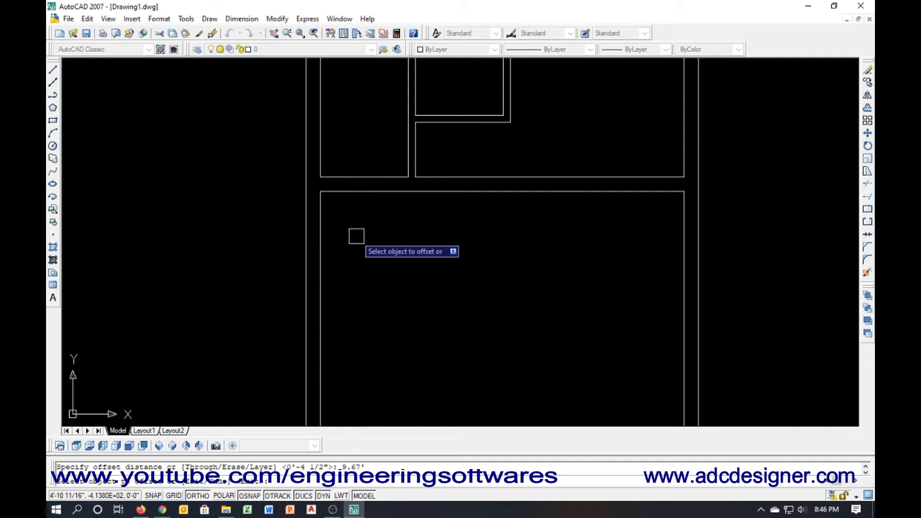
left_click(320, 236)
left_click(381, 247)
key("Escape")
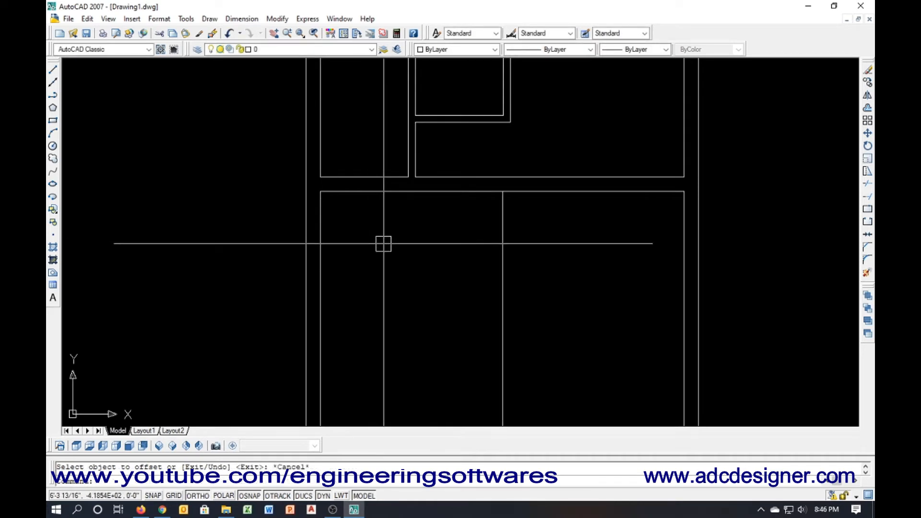
Offset the lower room's new vertical partition line 4.5" to the right to give the partition its thickness
key("Return")
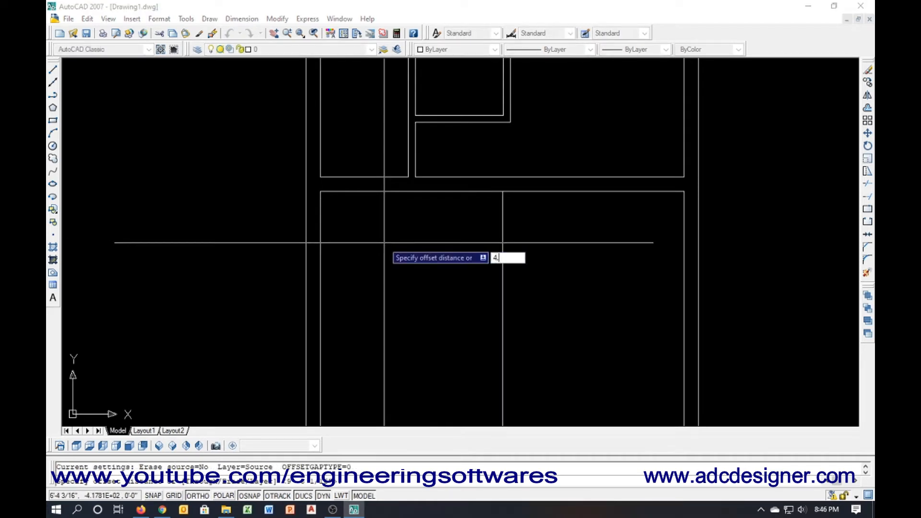
type("4.5")
key("Return")
left_click(496, 214)
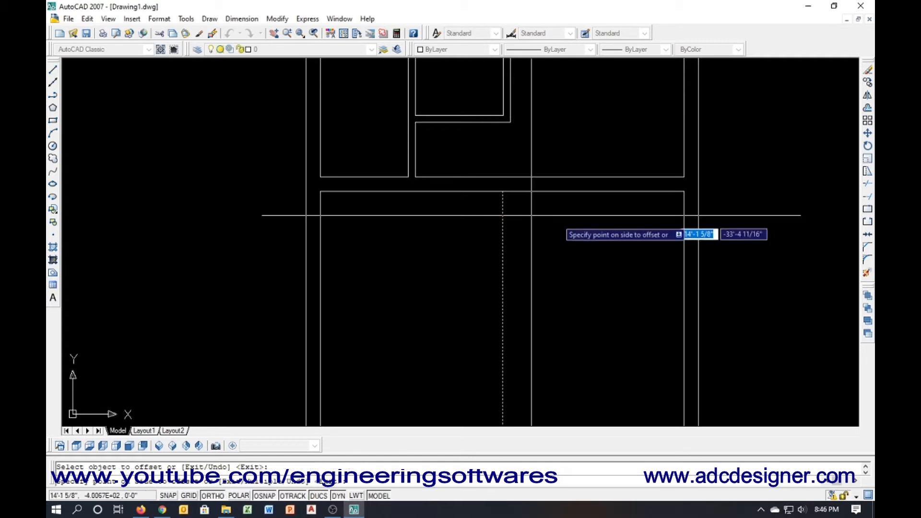
left_click(542, 212)
scroll(496, 197, "up", 2)
key("Escape")
Trim the lower room's upper wall line between the two vertical partition lines
scroll(495, 196, "up", 3)
type("tr")
key("Return")
key("Return")
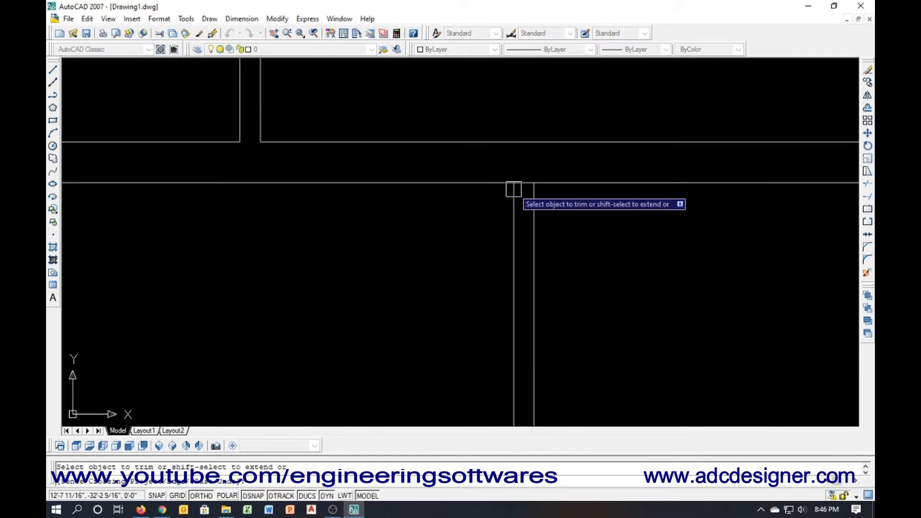
scroll(508, 202, "down", 4)
scroll(460, 211, "down", 2)
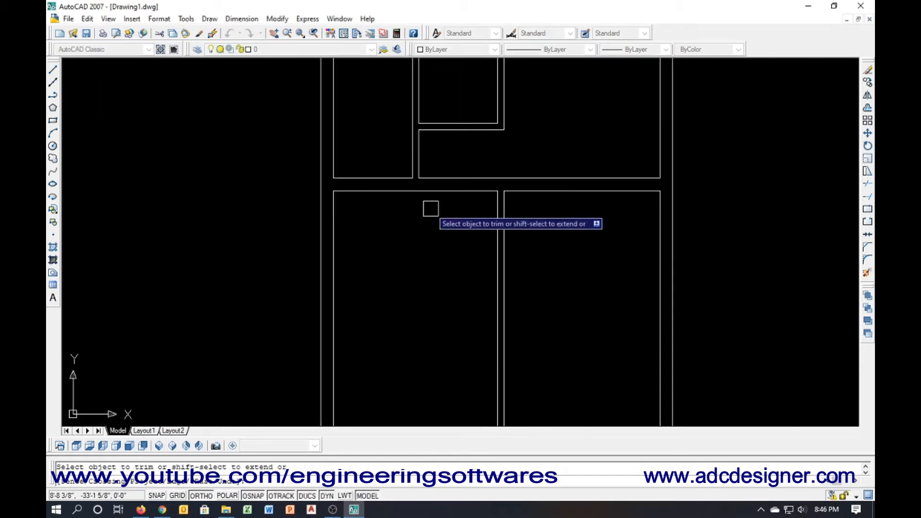
key("Escape")
Offset the upper wall line of the left lower room 10.5' downward
type("o")
key("Return")
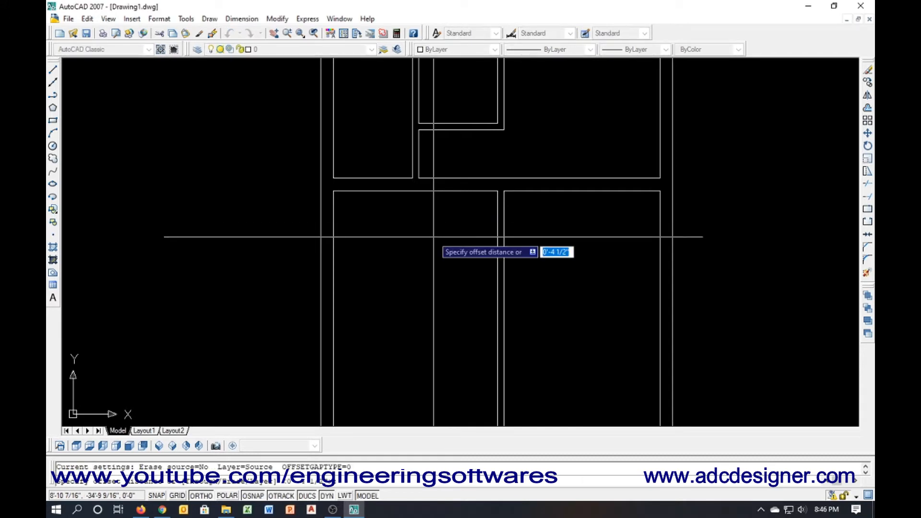
type("10.5")
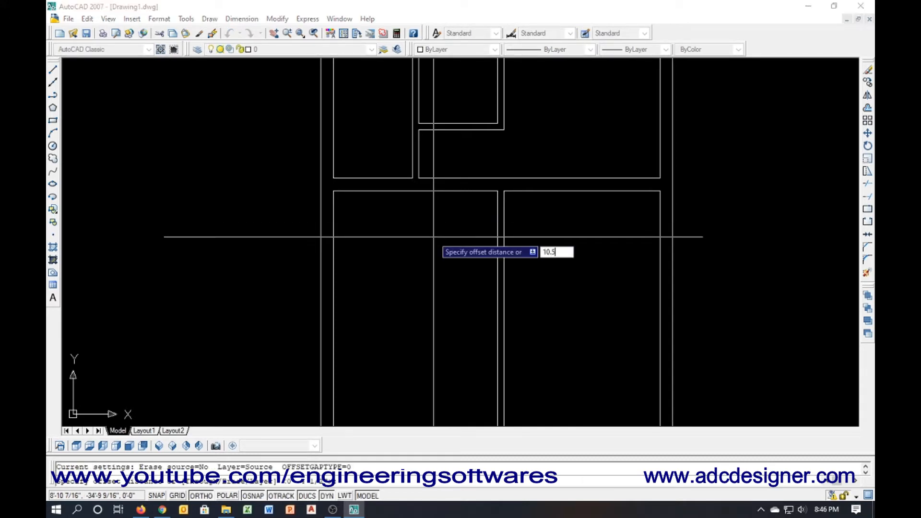
type("'")
key("Return")
left_click(430, 192)
left_click(424, 269)
key("Escape")
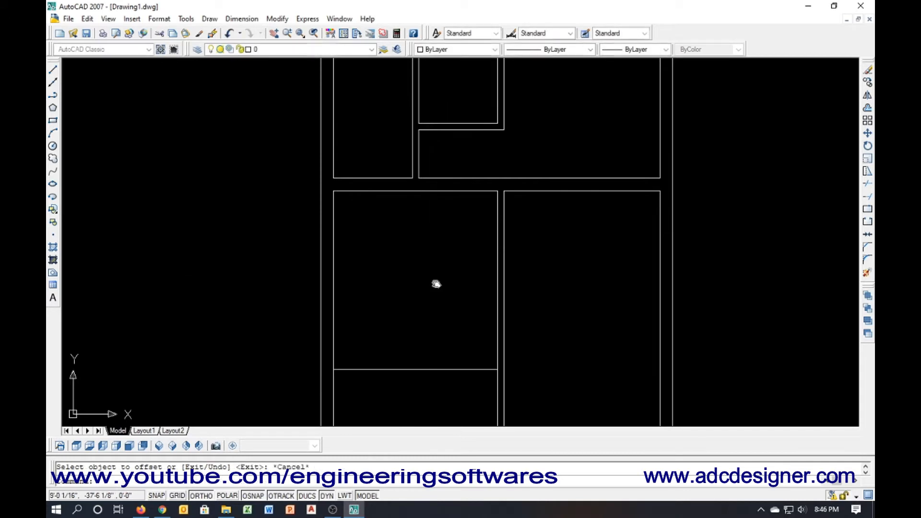
middle_click_drag(436, 284, 433, 230)
key("Return")
type("9")
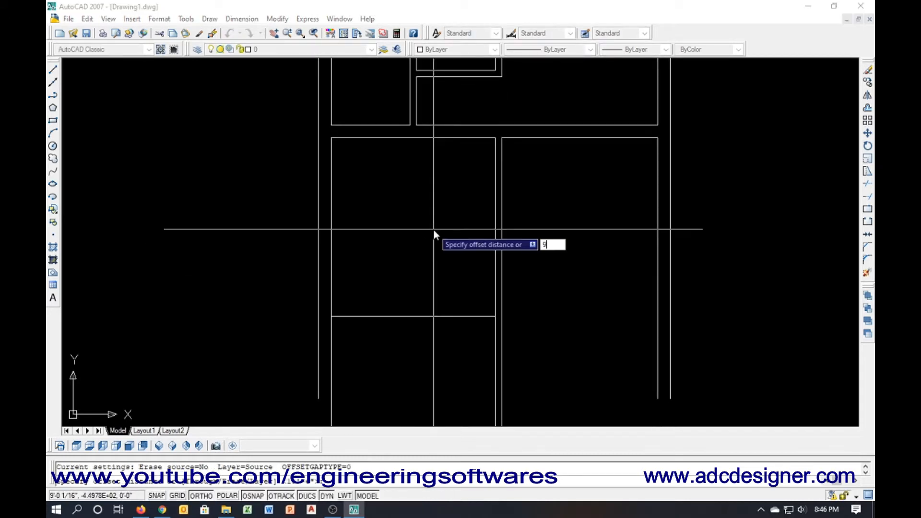
key("Escape")
Offset the left lower room's new horizontal wall line 4.5" downward to form the partition's thickness
key("Return")
type("4.5")
key("Return")
left_click(413, 316)
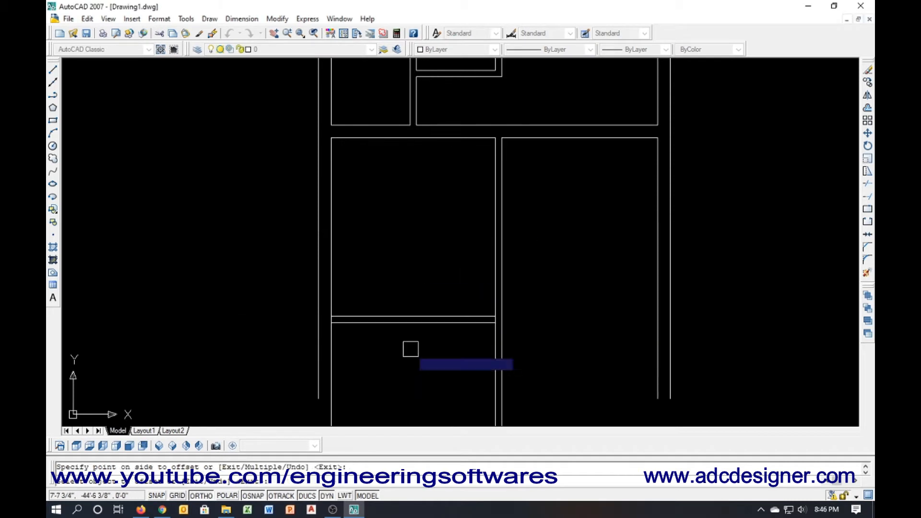
mouse_move(411, 349)
middle_mouse_down()
mouse_move(399, 303)
mouse_move(376, 280)
middle_mouse_up()
key("Escape")
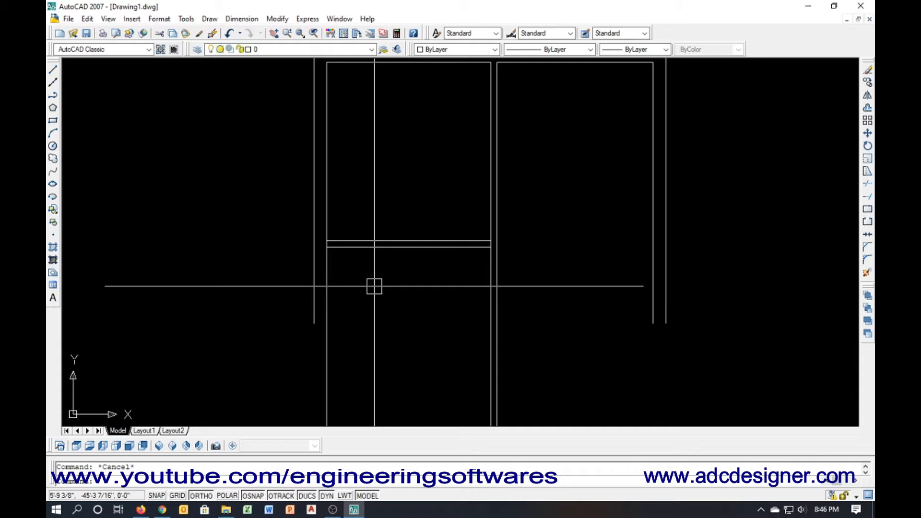
Offset the plan's top outer wall line 50' downward to form the bottom boundary line
scroll(374, 286, "down", 5)
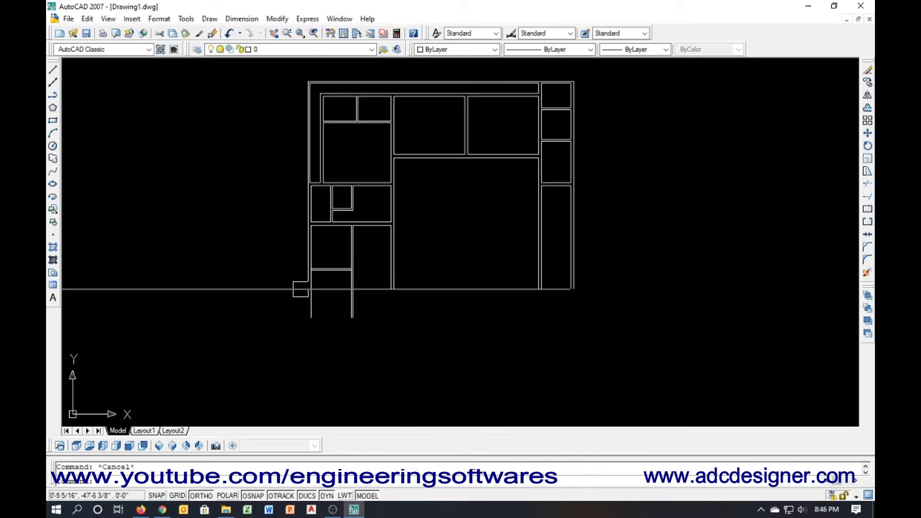
type("o")
key("Return")
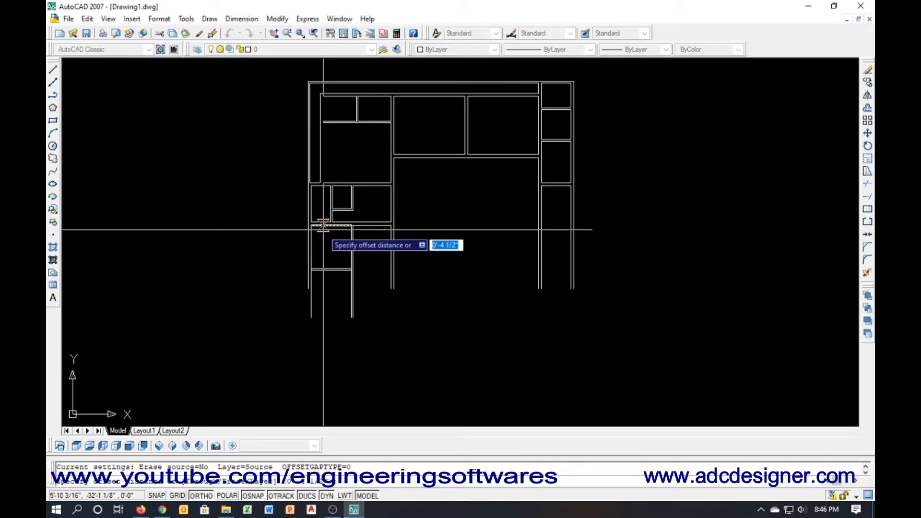
key("Return")
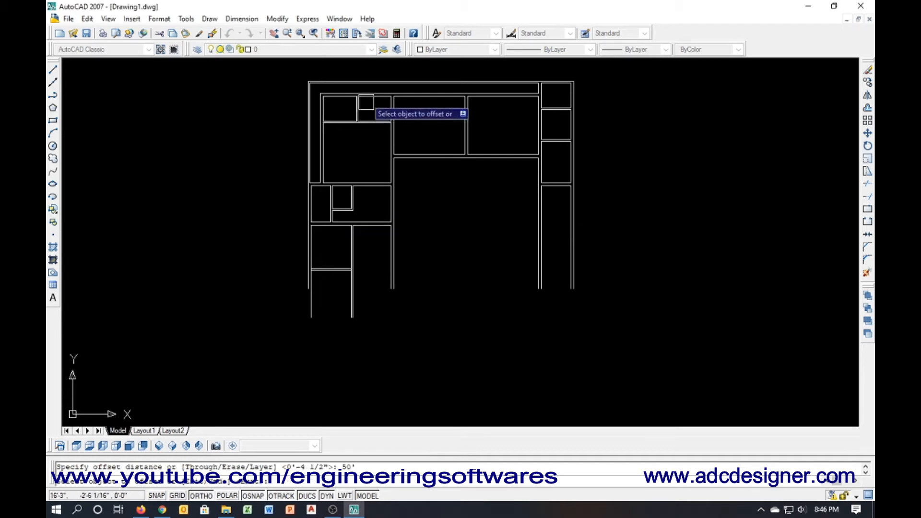
left_click(356, 74)
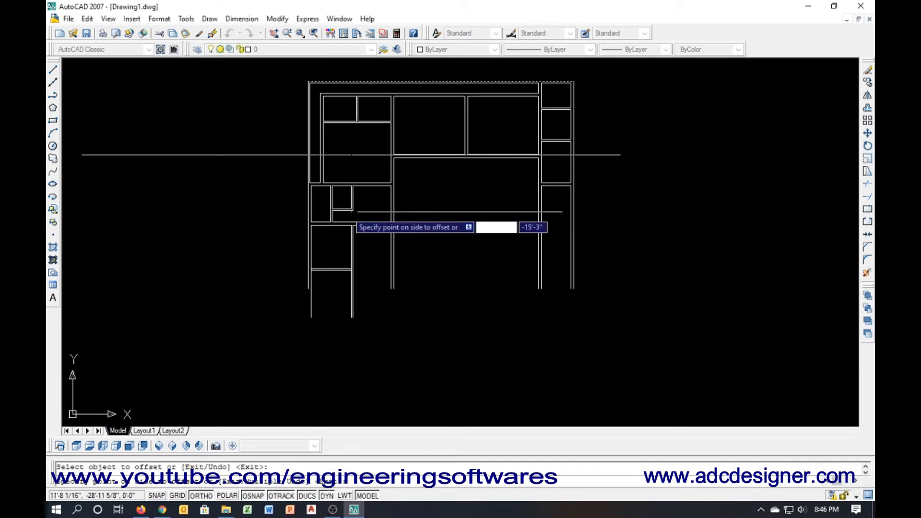
left_click(358, 361)
scroll(310, 314, "up", 3)
key("Escape")
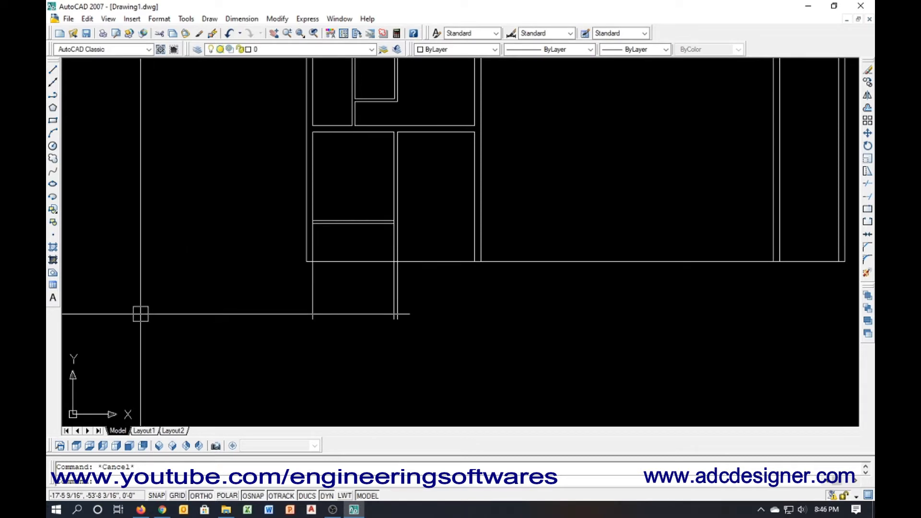
Trim the vertical wall and partition lines of the lower left room that extend below the bottom boundary line
key("Return")
key("Return")
scroll(148, 315, "down", 2)
left_click(171, 312)
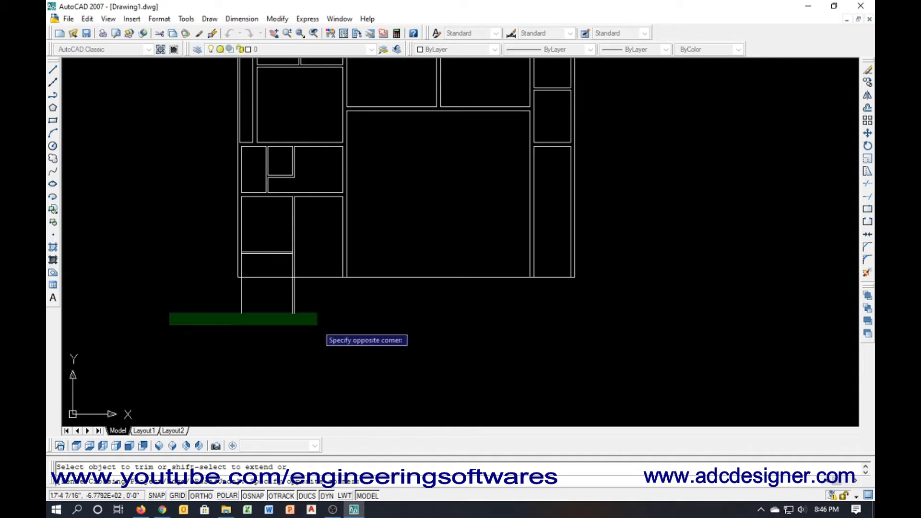
left_click(322, 324)
scroll(249, 261, "up", 4)
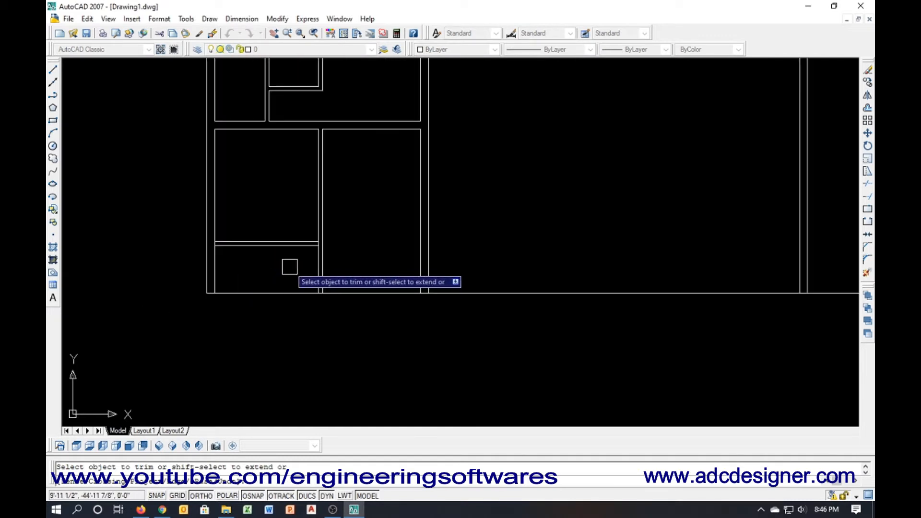
key("Escape")
Trim the lower left room's left inner wall line between the two horizontal partition lines
scroll(225, 254, "up", 4)
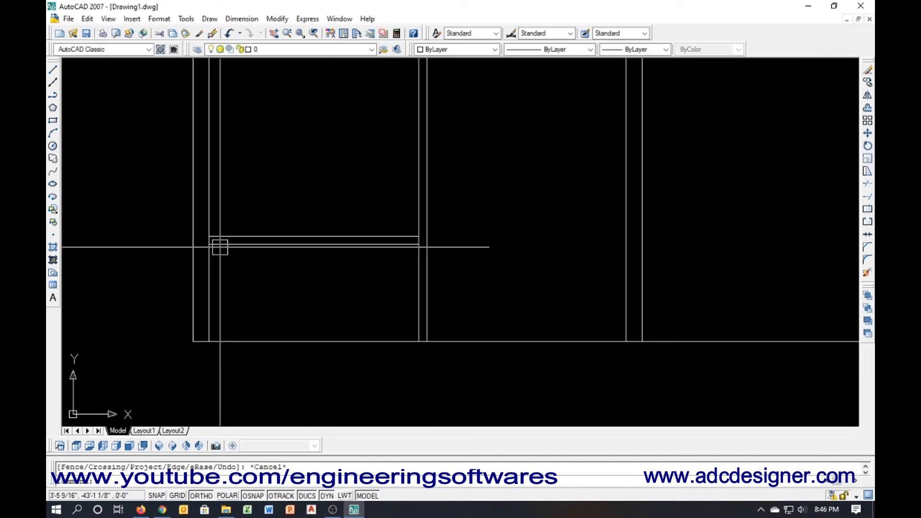
type("tr")
key("Return")
key("Return")
scroll(216, 242, "up", 5)
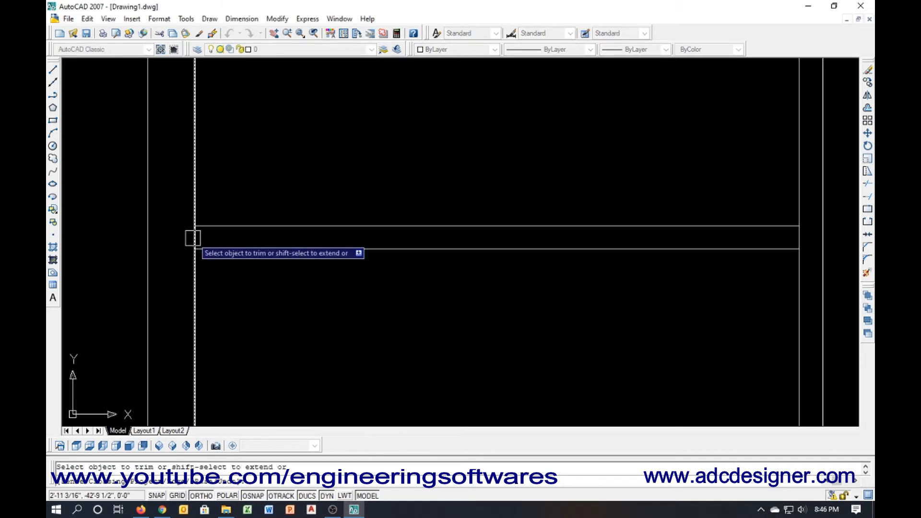
left_click(193, 238)
scroll(193, 238, "down", 4)
Try to trim the vertical partition's lines around its junction with the horizontal partition in the lower left room
scroll(338, 242, "up", 5)
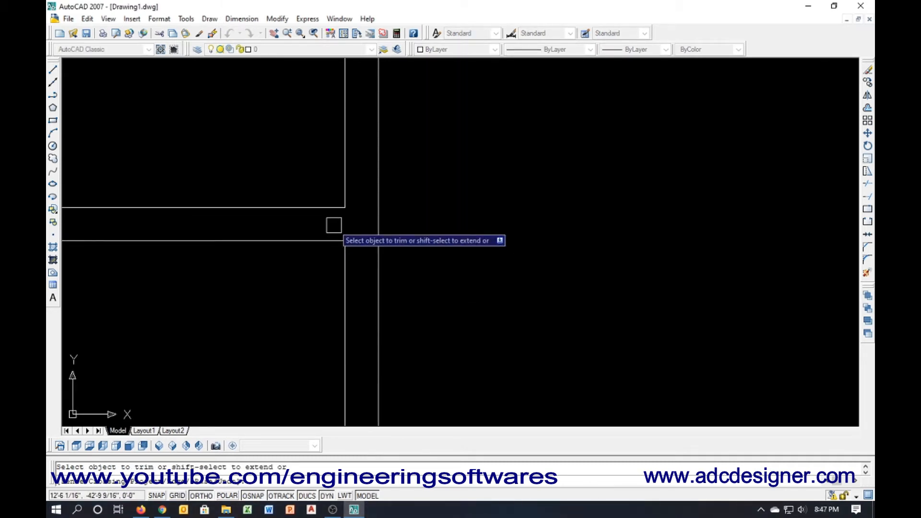
scroll(321, 227, "down", 5)
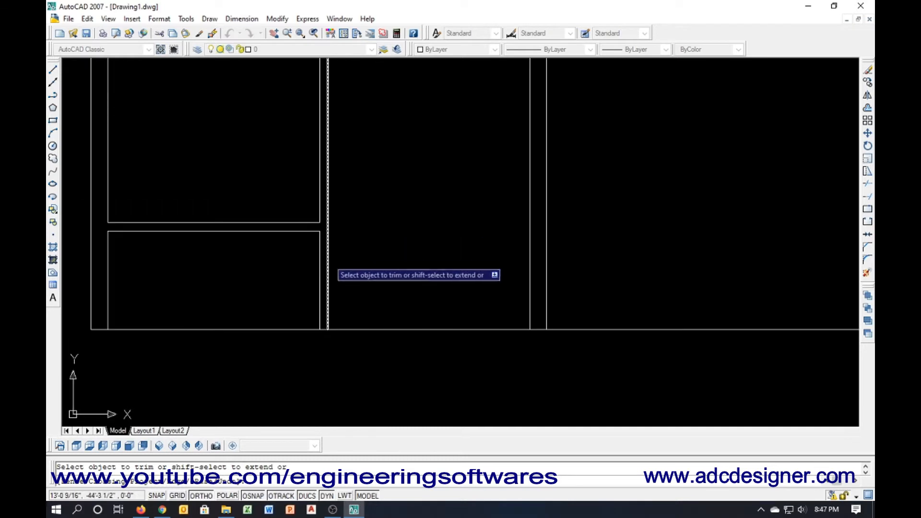
left_click(331, 279)
scroll(331, 279, "up", 3)
scroll(271, 261, "down", 2)
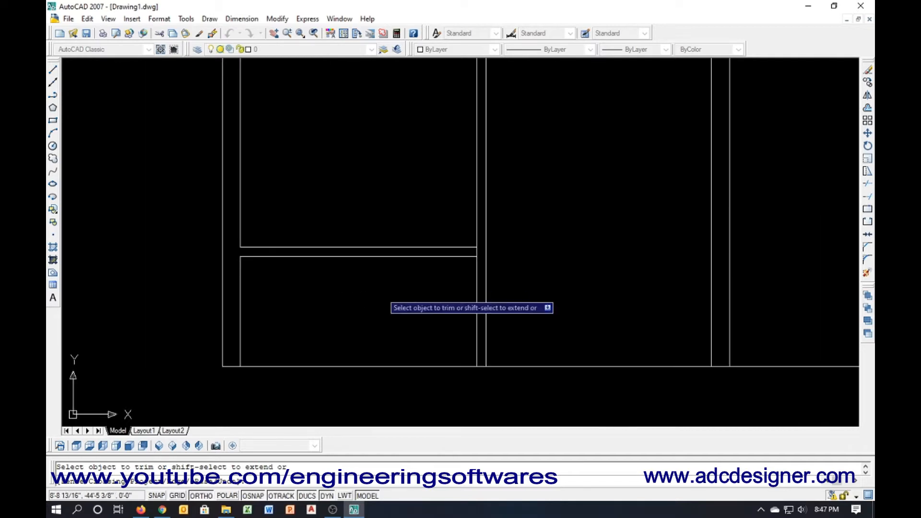
key("Escape")
Draw a short horizontal line from the lower partition line's right end across the vertical partition's thickness
scroll(473, 264, "up", 1)
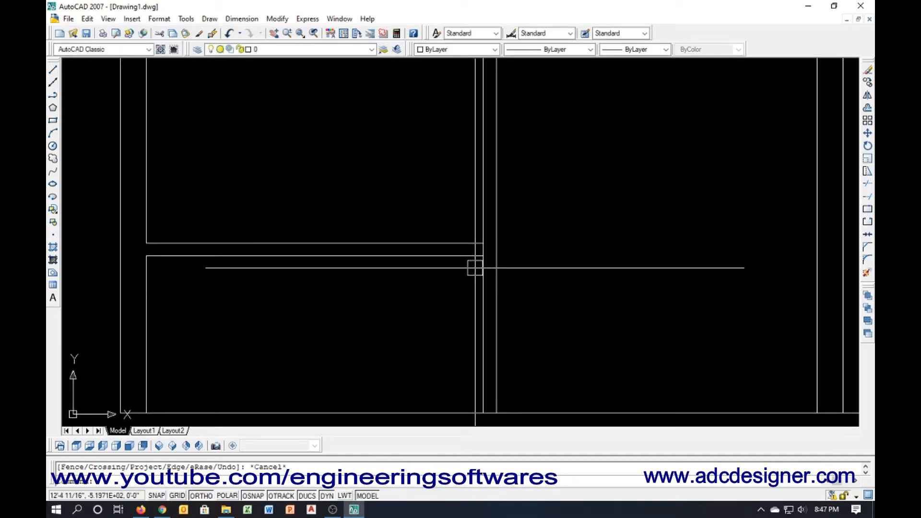
type("l")
key("Return")
left_click(482, 255)
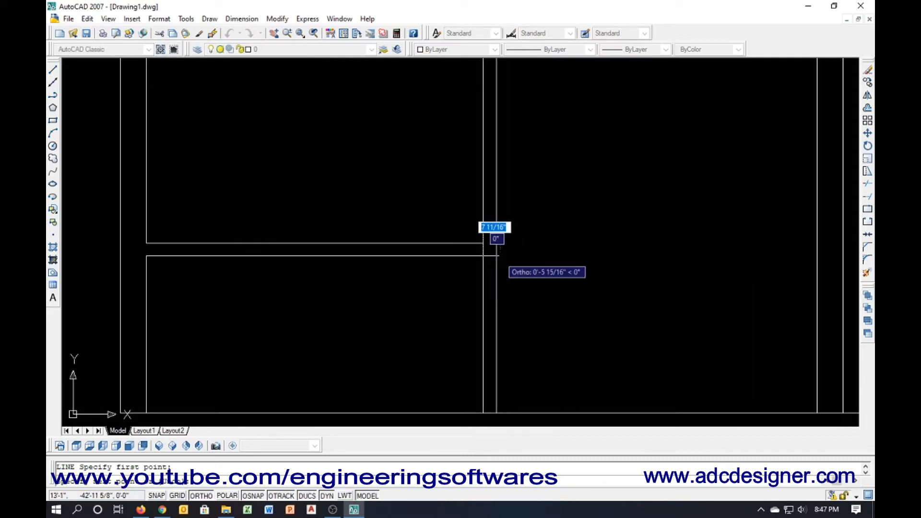
scroll(471, 251, "up", 2)
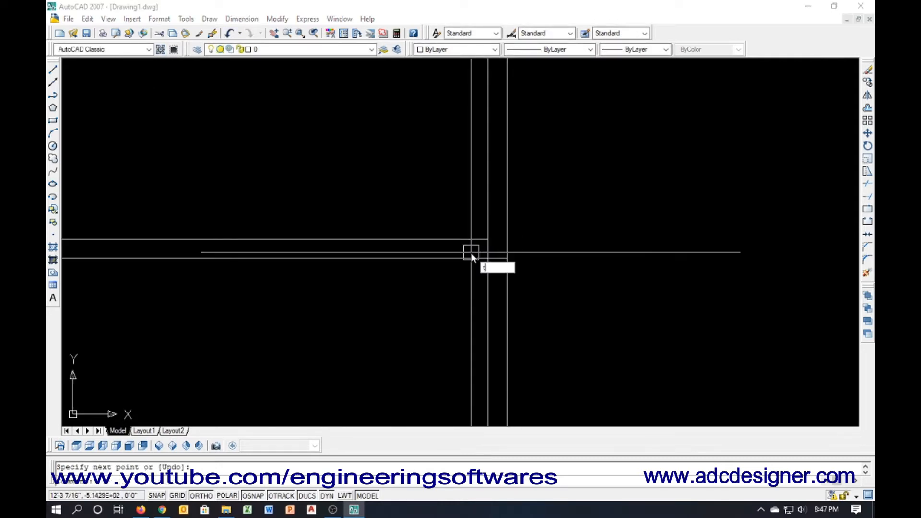
Trim the vertical partition's left line between the two horizontal partition lines to open the junction
type("r")
key("Return")
key("Return")
scroll(500, 241, "up", 4)
left_click(455, 259)
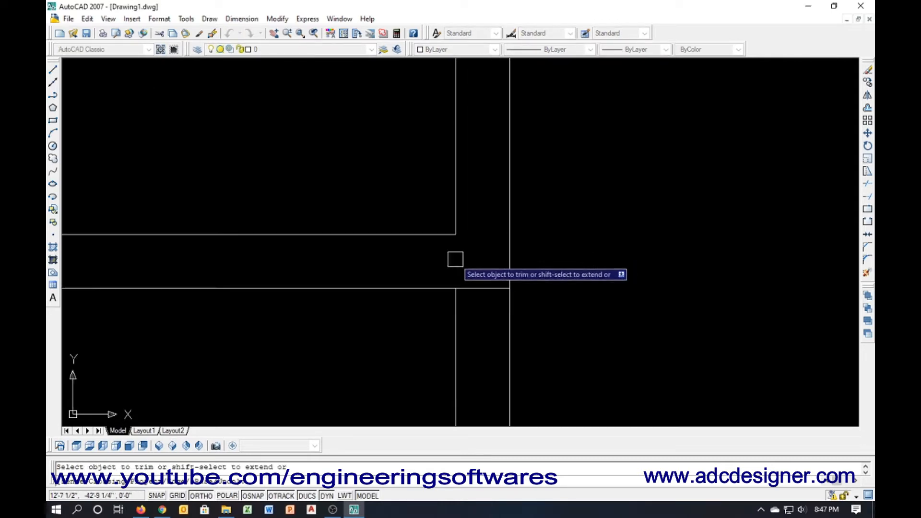
scroll(459, 271, "down", 4)
scroll(372, 292, "down", 1)
key("Escape")
Select the two horizontal partition lines in the lower left room
left_click(360, 303)
left_click(340, 251)
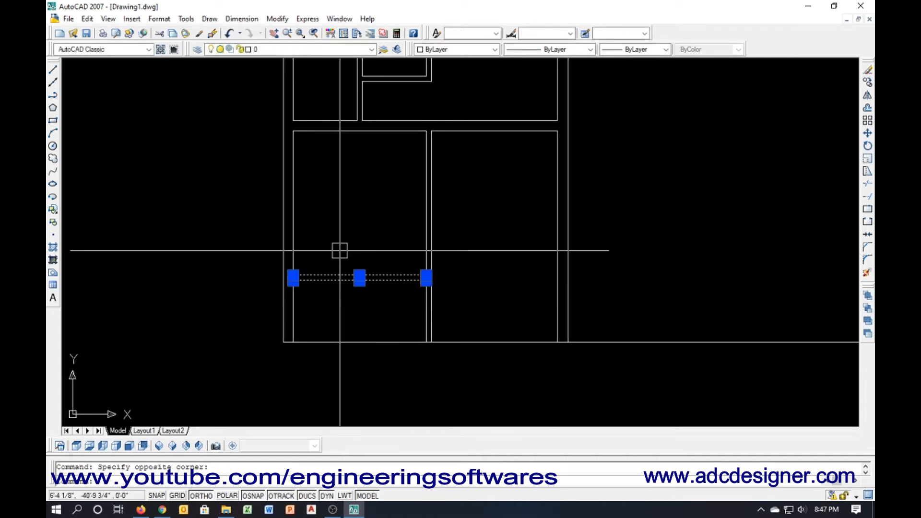
Trim the partition wall's outer line below the short horizontal wall and erase the leftover inner line segment
key("Escape")
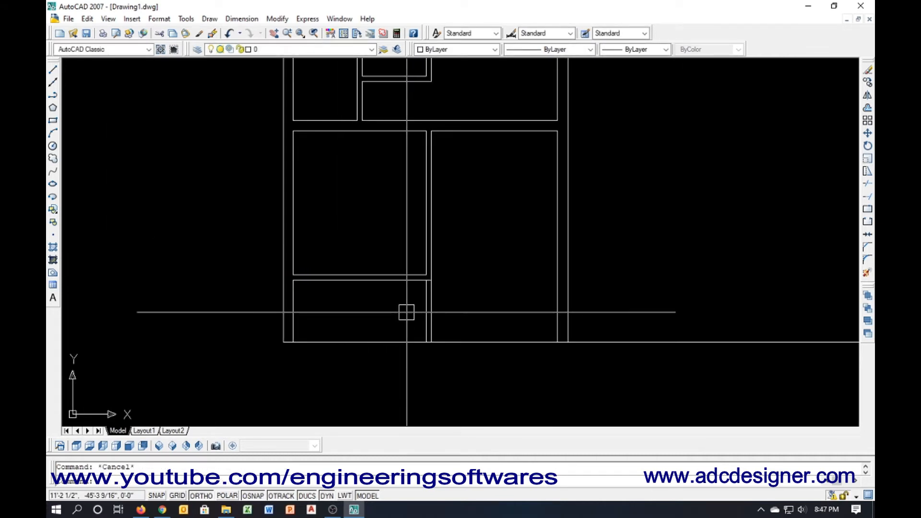
type("tr")
key("Return")
key("Return")
left_click(473, 308)
left_click(374, 313)
key("Escape")
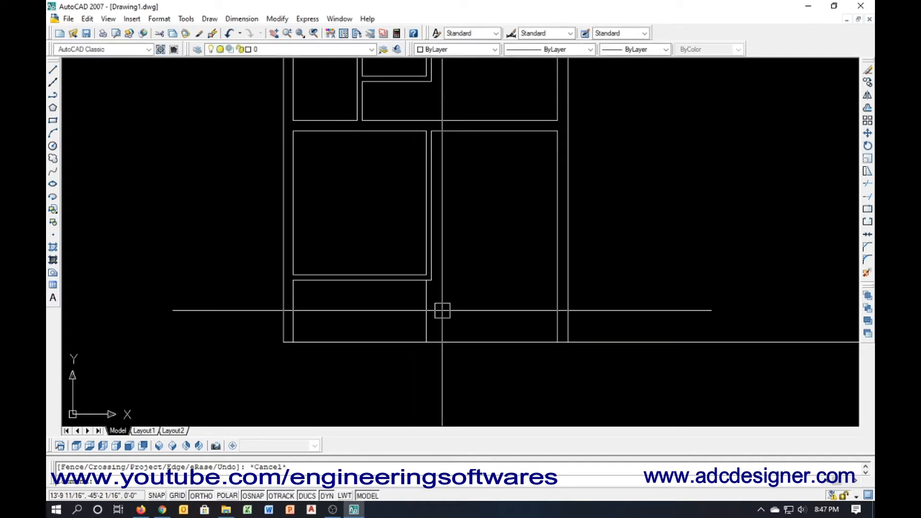
left_click(442, 311)
left_click(371, 312)
key("Delete")
left_click(473, 298)
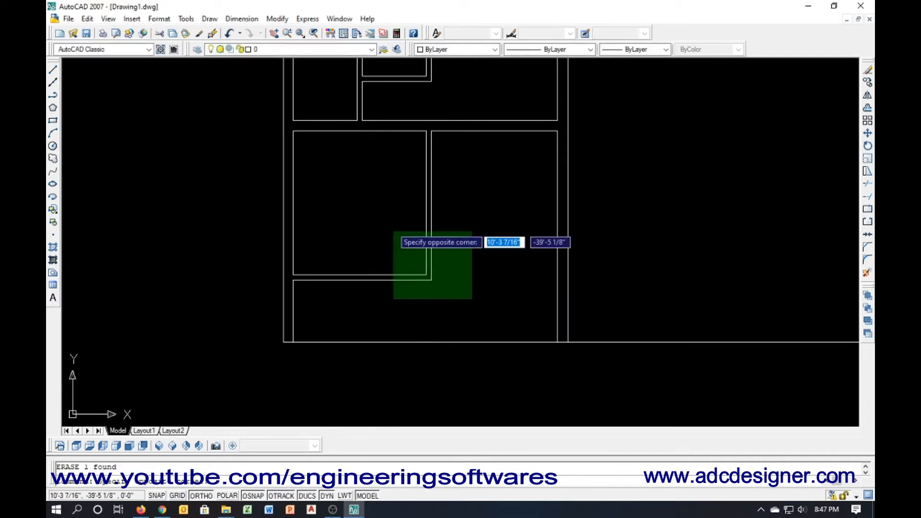
left_click(401, 243)
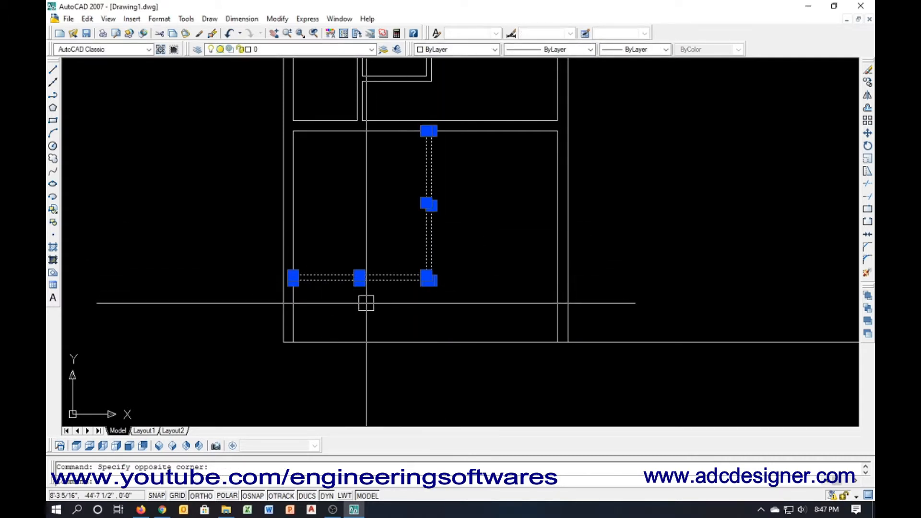
type("c")
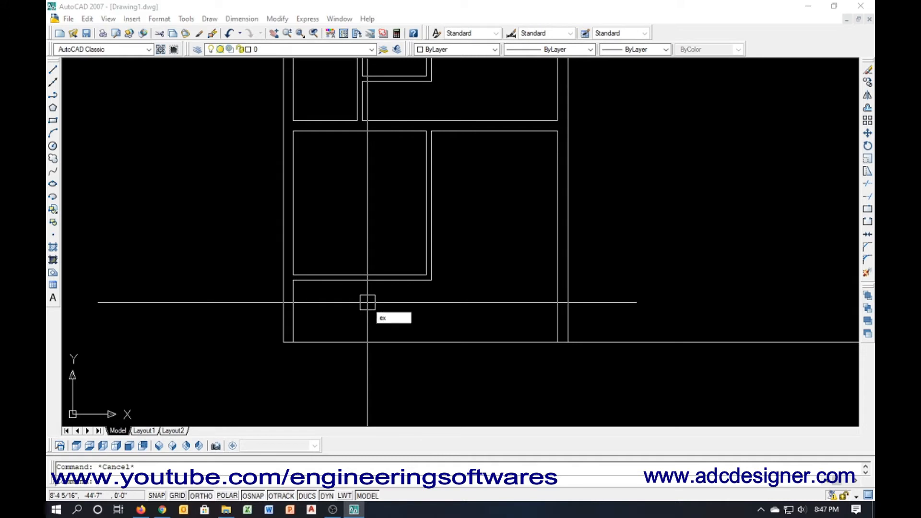
key("Escape")
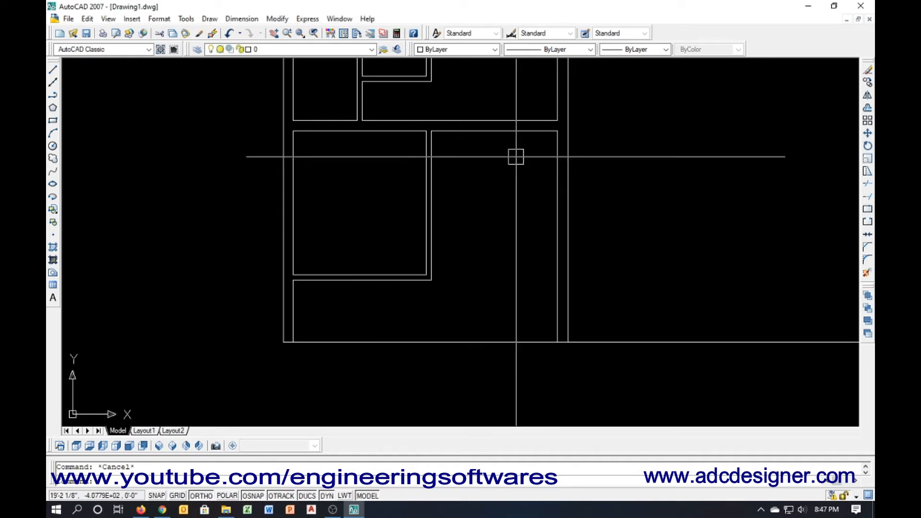
Extend the upper wall line of the open lower room to the outer wall line on its right side
key("Return")
key("Return")
left_click(530, 131)
key("Escape")
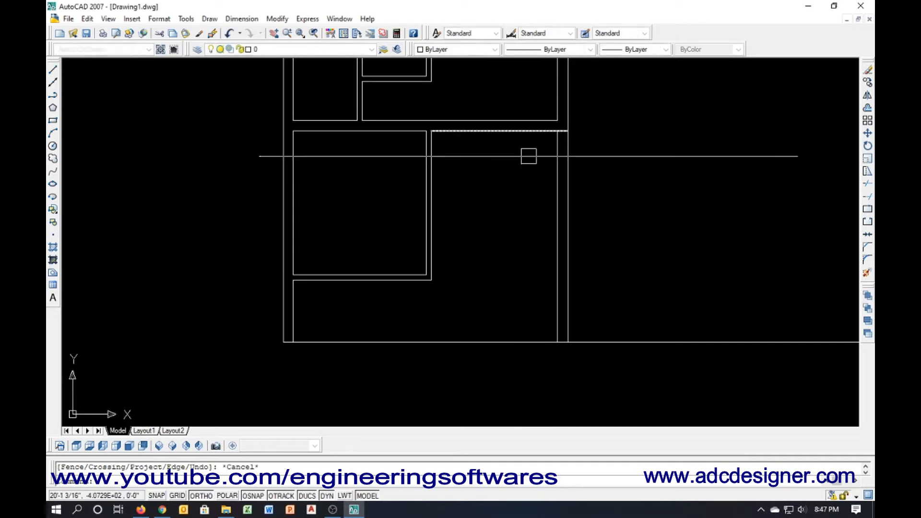
Trim the outer right wall line below the extended horizontal line and erase the parallel inner wall line
key("Return")
key("Return")
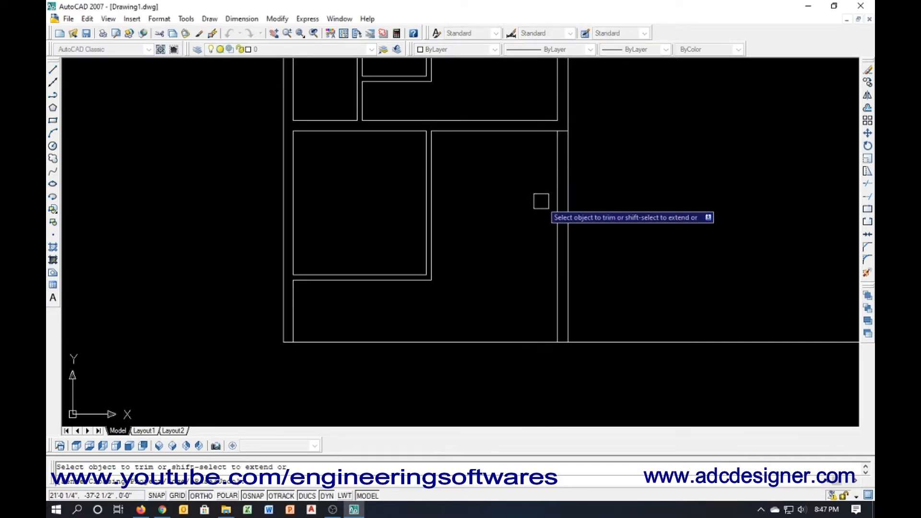
left_click(568, 194)
key("Escape")
left_click(588, 197)
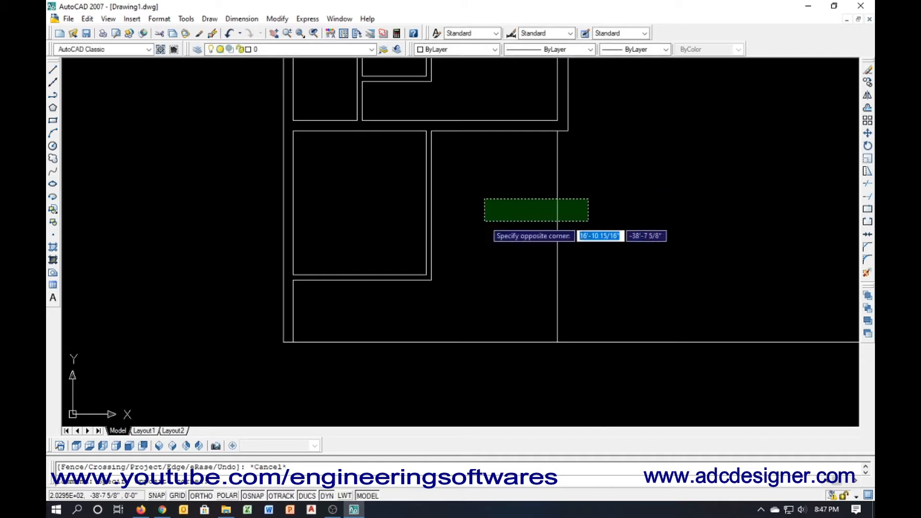
left_click(486, 219)
key("Delete")
Copy the L-shaped partition walls four times toward the right, placing each copy at the corner of the previous one
left_click(456, 225)
left_click(379, 274)
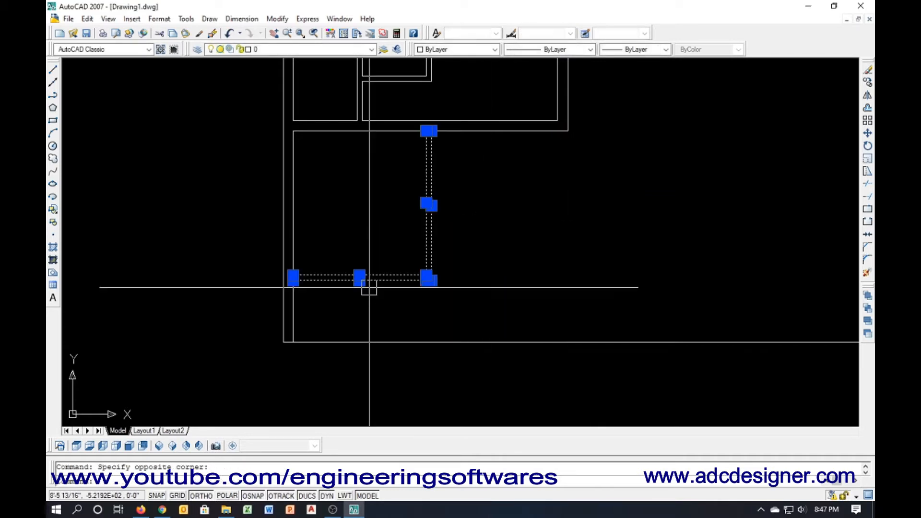
type("co")
key("Return")
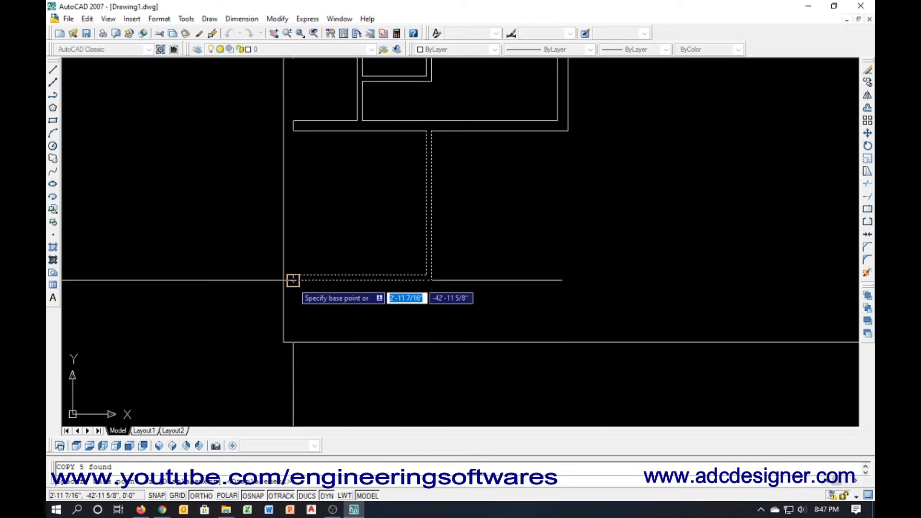
left_click(293, 281)
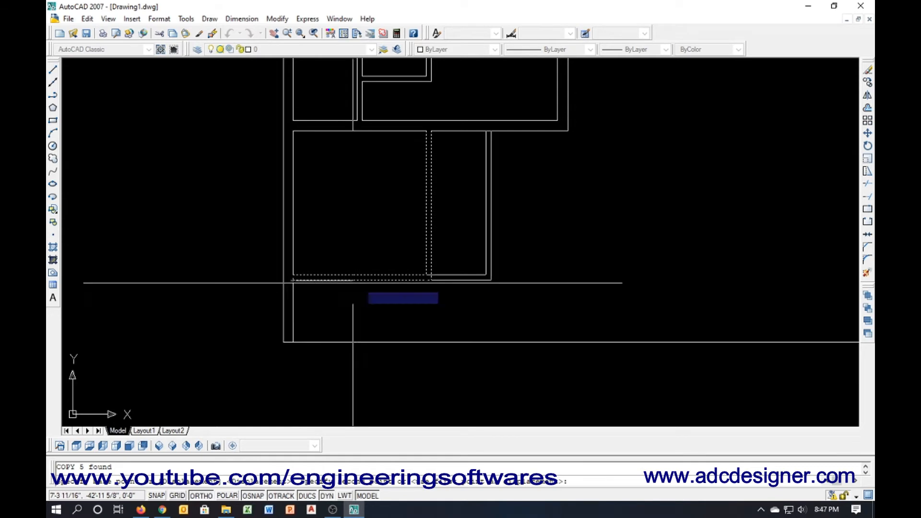
left_click(431, 280)
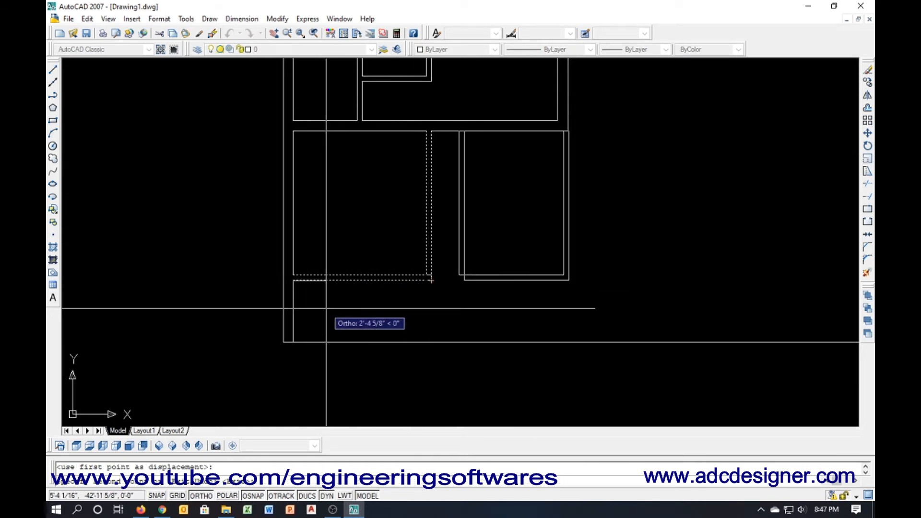
middle_click_drag(346, 308, 235, 294)
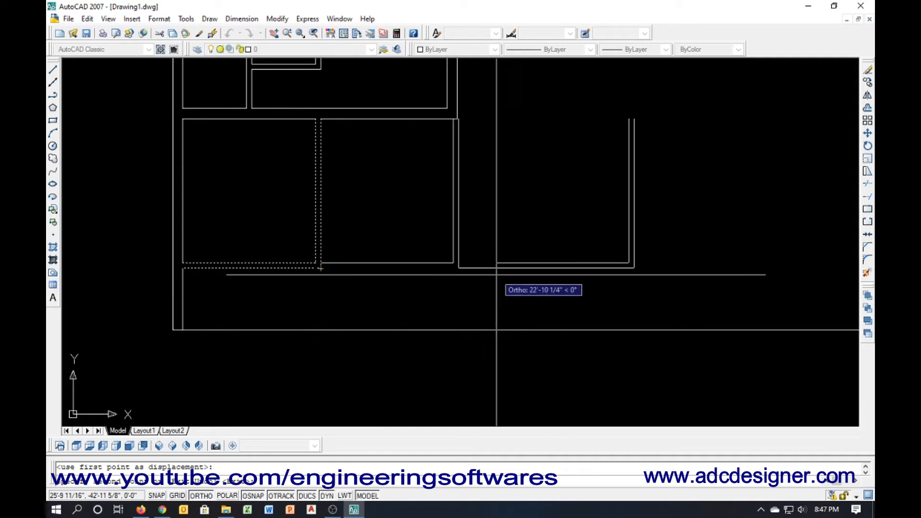
left_click(459, 268)
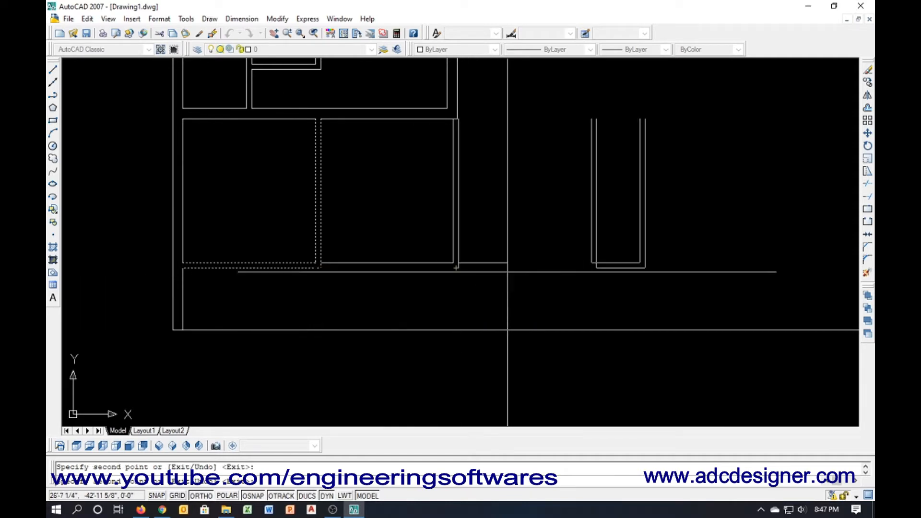
left_click(596, 268)
middle_click_drag(570, 287, 387, 286)
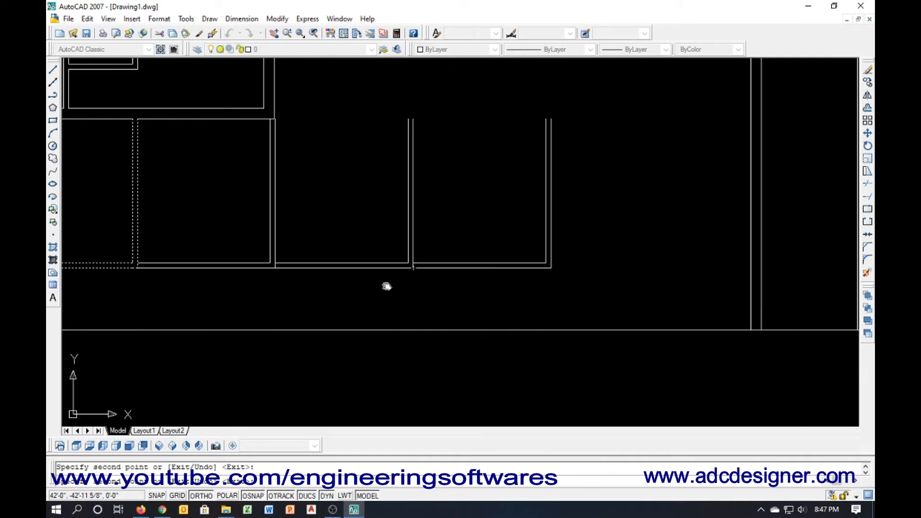
scroll(567, 325, "down", 6)
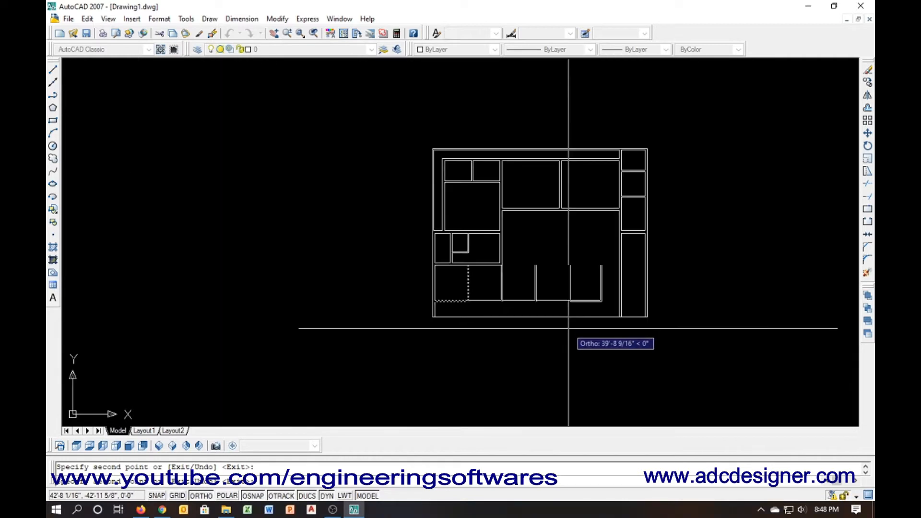
scroll(594, 315, "up", 5)
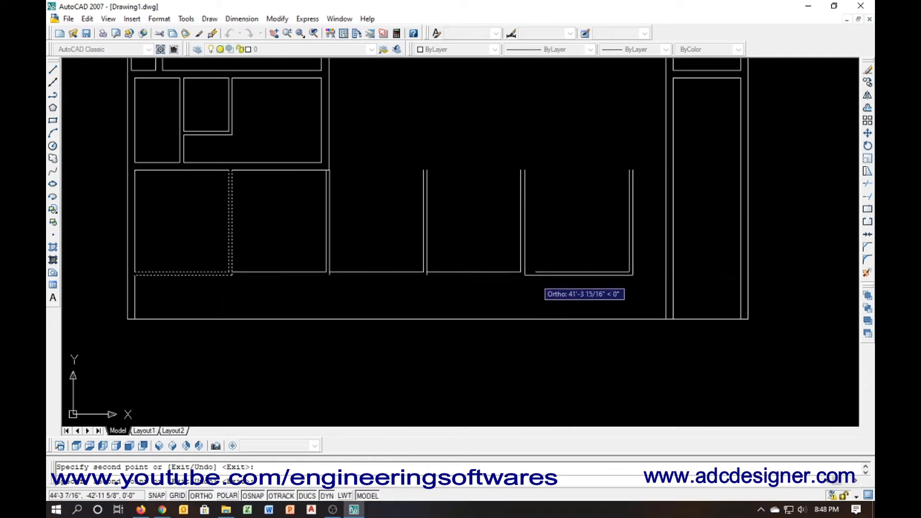
key("Escape")
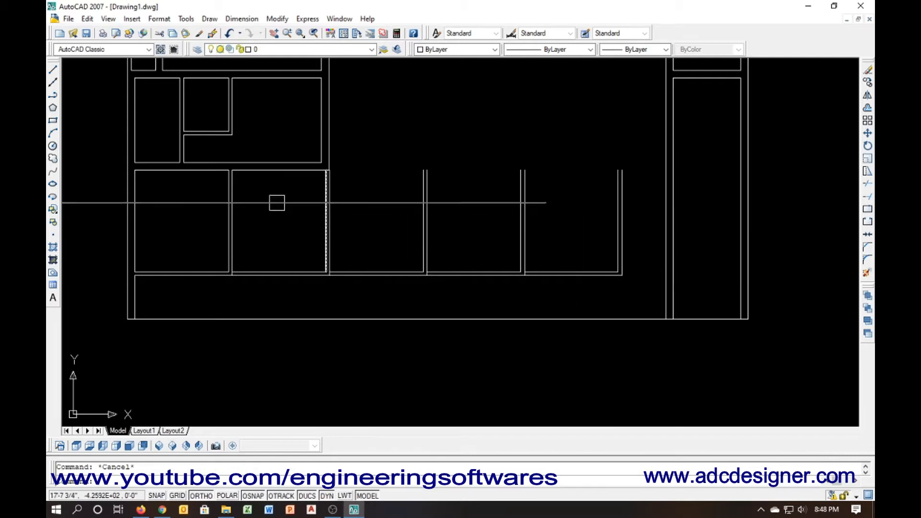
Stretch the upper wall line of the second room to the top end of the last copied partition
left_click(272, 178)
left_click(254, 169)
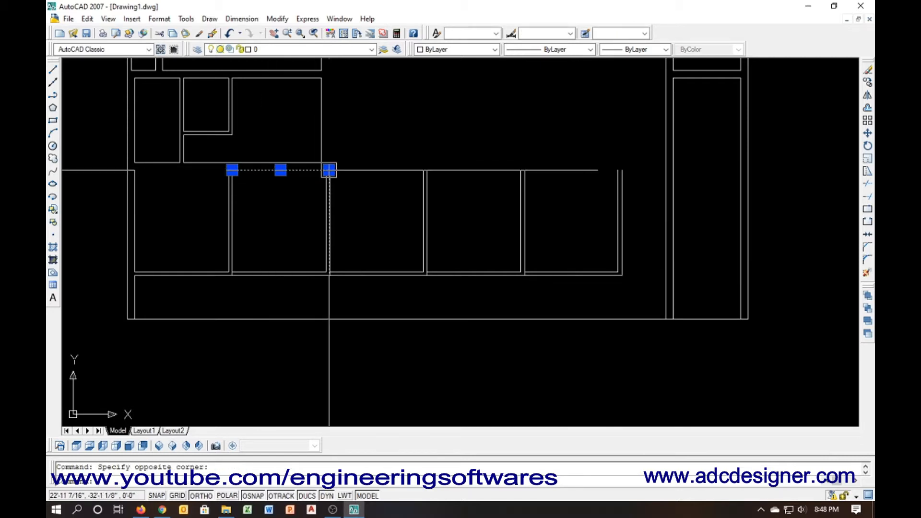
left_click(329, 170)
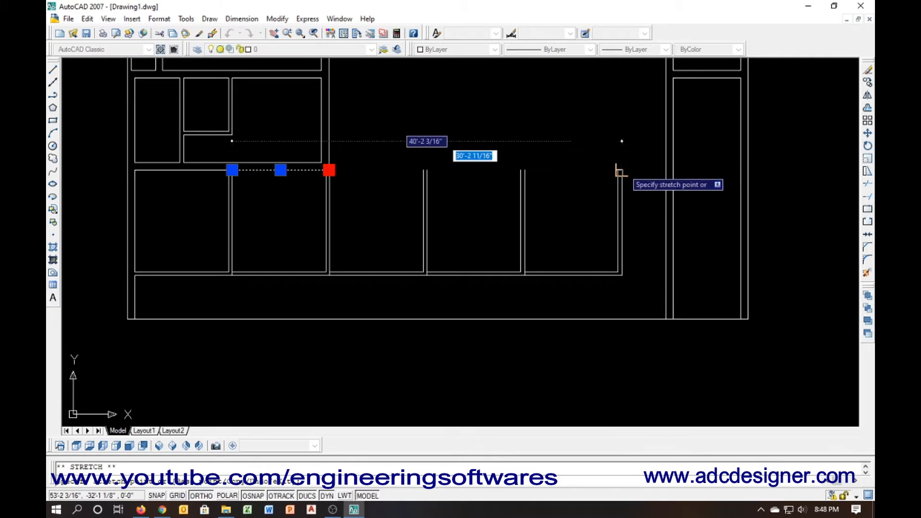
left_click(620, 171)
key("Escape")
Trim the stretched wall line between the partition's inner line and the upper block's outer wall line
scroll(314, 179, "up", 3)
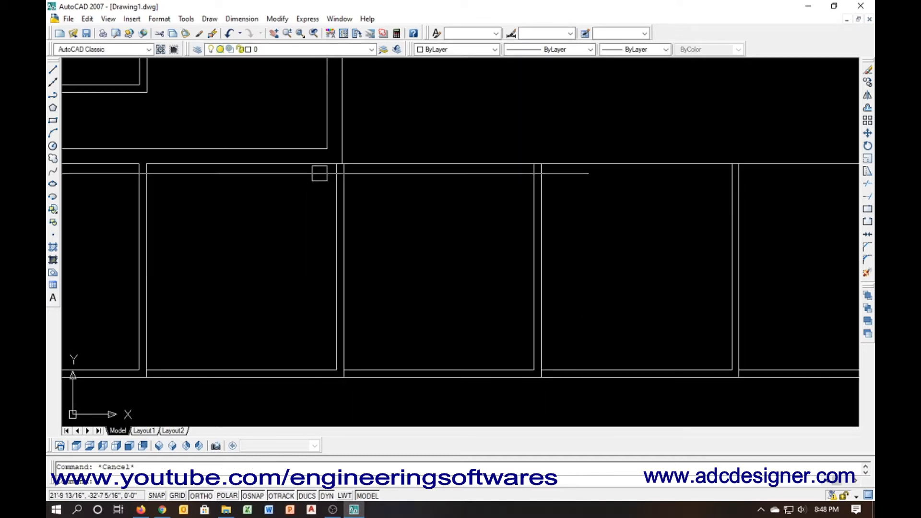
type("tr")
key("Return")
scroll(348, 168, "up", 5)
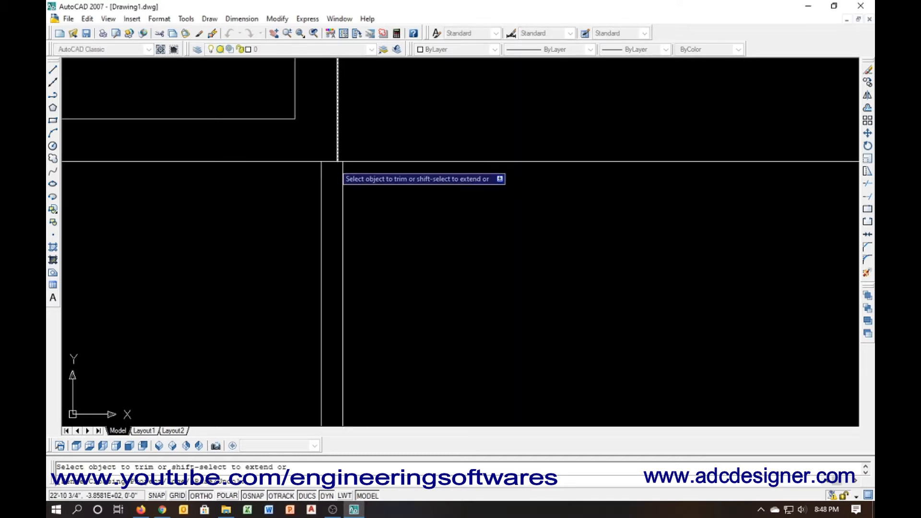
scroll(313, 193, "down", 6)
key("Escape")
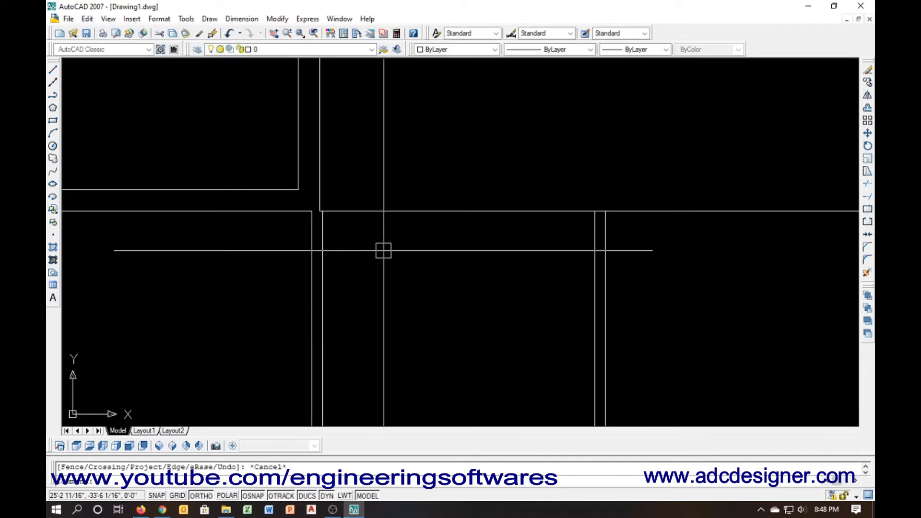
Offset the long wall line above the copied rooms upward by 9 inches
type("o")
key("Return")
type("9")
key("Return")
left_click(407, 211)
left_click(409, 185)
key("Escape")
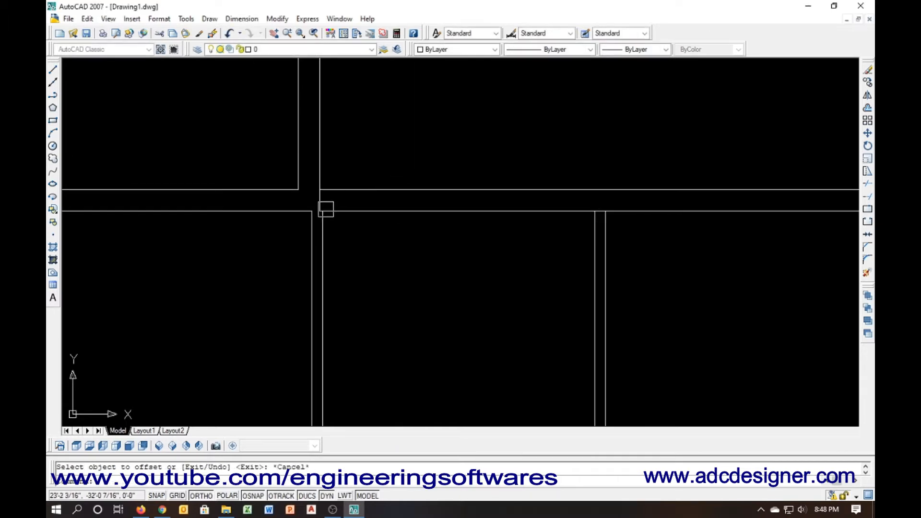
Trim the excess line segment between the double wall lines at the junction with the upper block
type("tr")
key("Return")
key("Return")
scroll(309, 211, "up", 3)
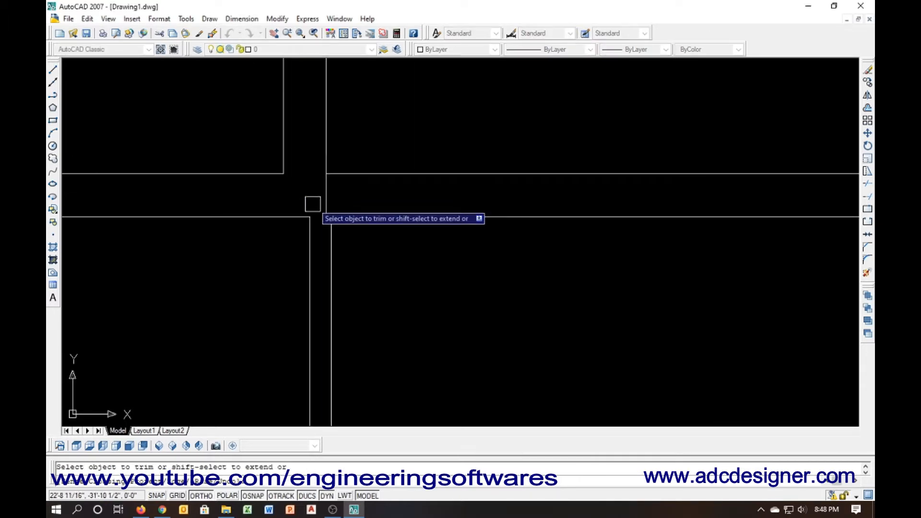
scroll(323, 211, "up", 3)
scroll(328, 223, "down", 6)
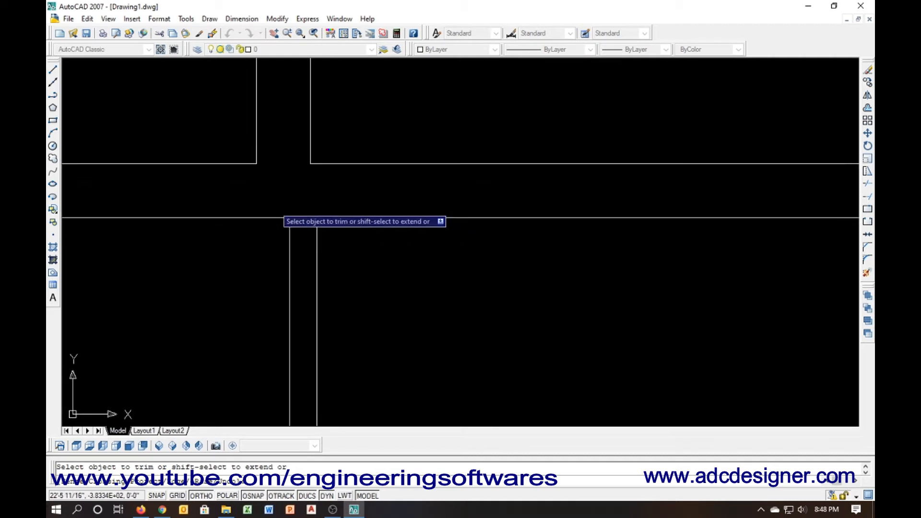
Trim the lower line of the long wall between the partition lines at the following partition junctions
middle_click_drag(559, 236, 444, 236)
scroll(444, 212, "up", 5)
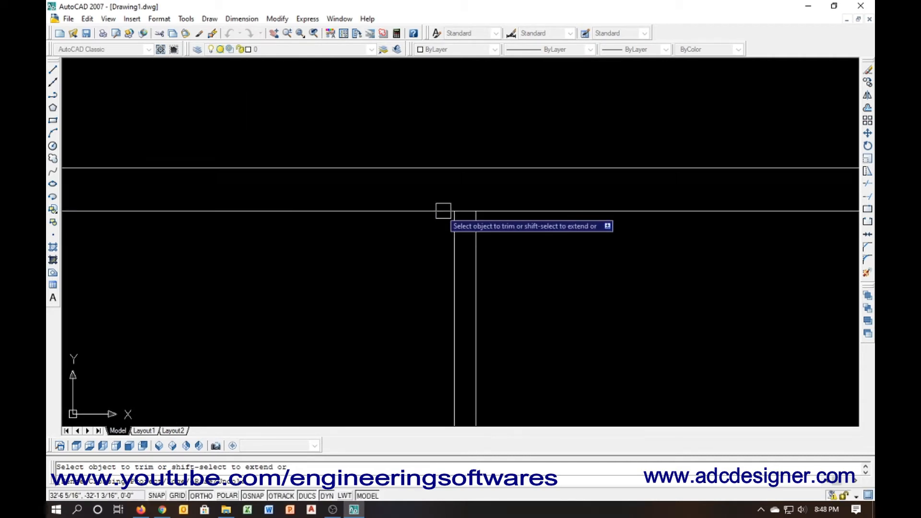
left_click(473, 212)
scroll(256, 226, "down", 2)
scroll(504, 247, "down", 3)
scroll(434, 238, "up", 4)
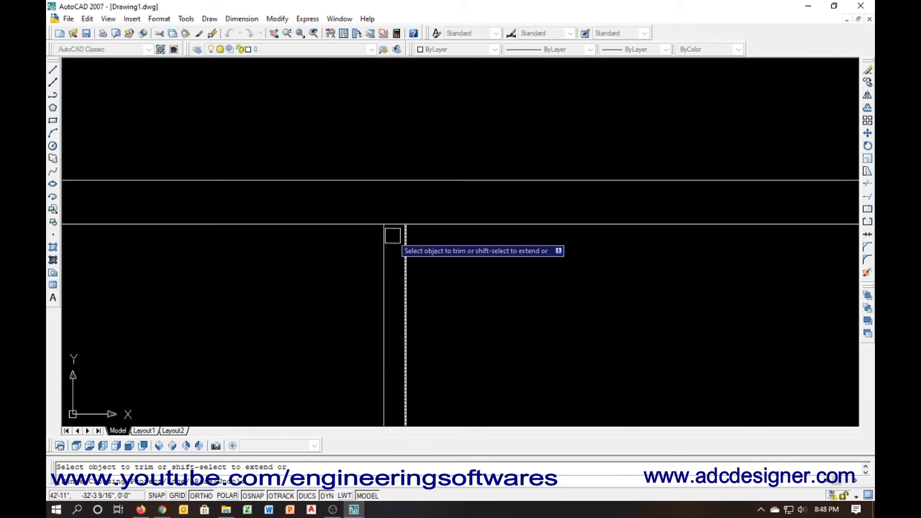
scroll(392, 224, "down", 3)
scroll(495, 249, "up", 3)
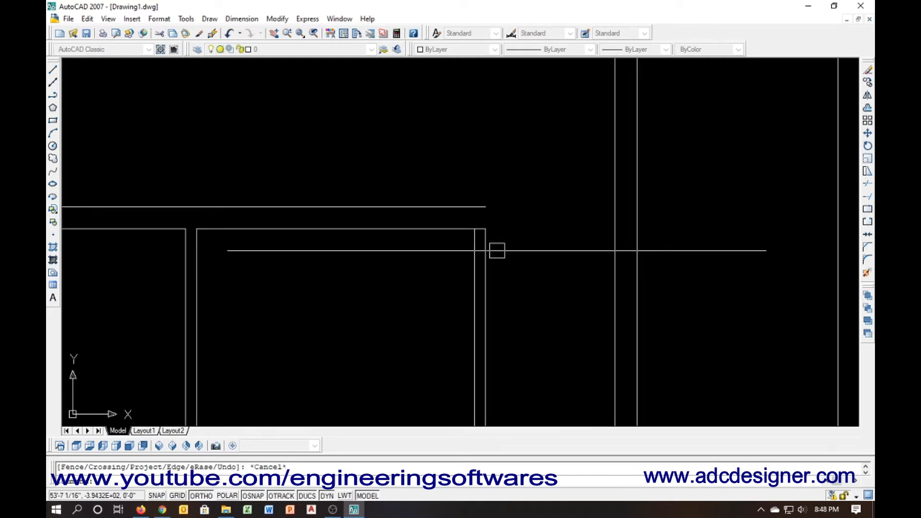
Extend the outer vertical line of the last partition up to the offset wall line
key("Escape")
type("x")
key("Return")
key("Return")
left_click(486, 258)
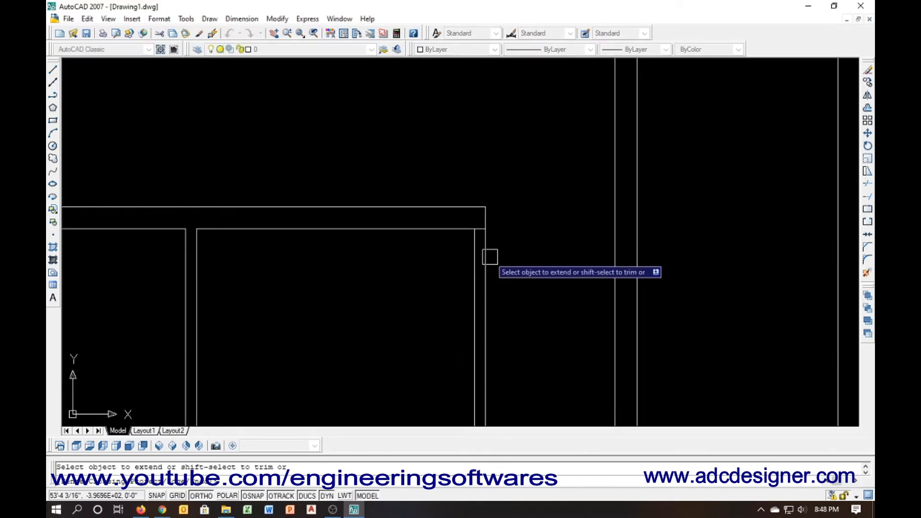
key("Escape")
Trim the lower horizontal wall line between the inner and outer lines of the last partition
type("tr")
key("Return")
key("Return")
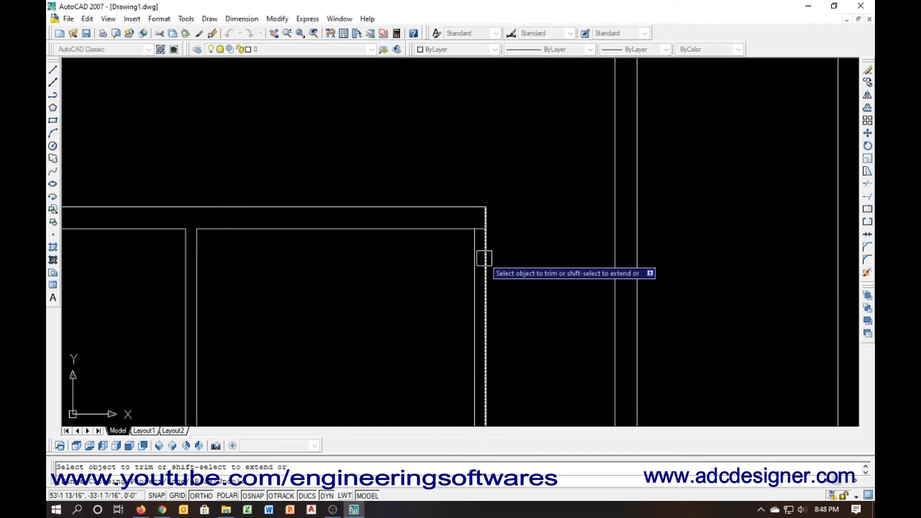
scroll(485, 235, "up", 3)
scroll(481, 235, "down", 4)
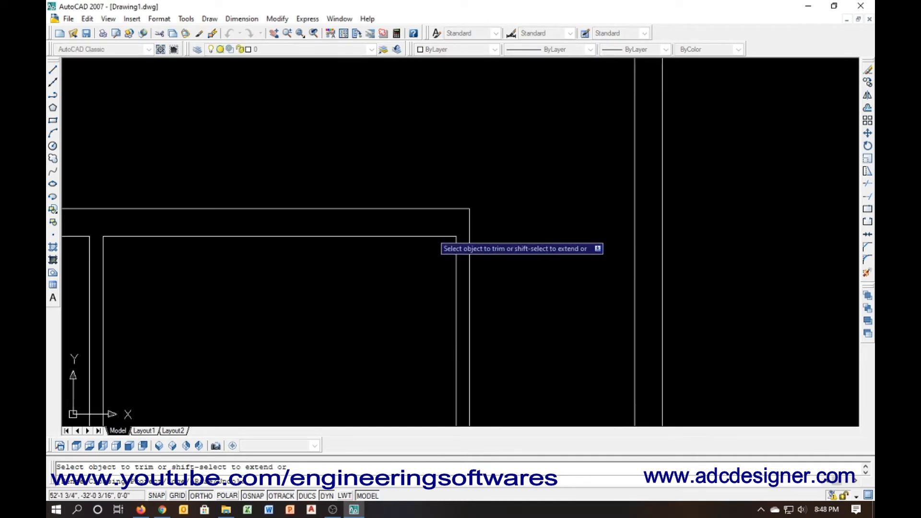
key("Escape")
Erase the outer vertical line of the last room and offset its inner wall line outward by 9 inches
left_click(458, 233)
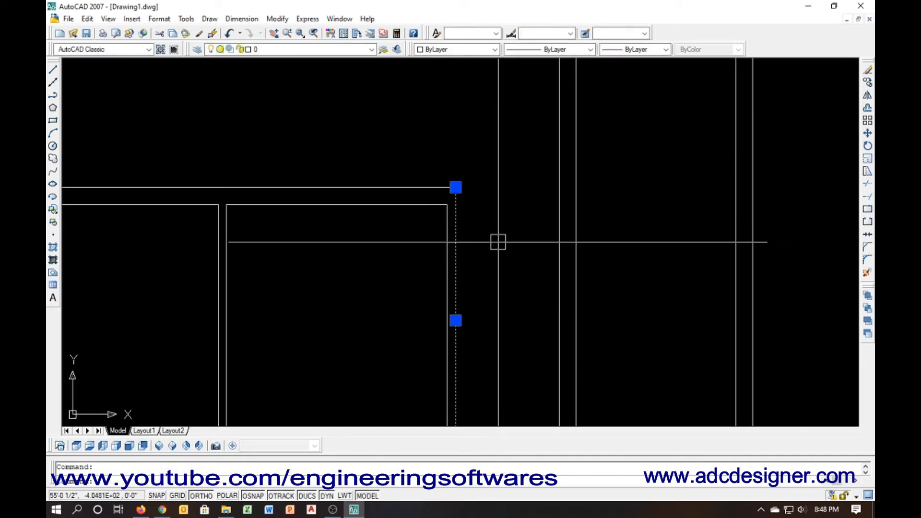
key("Return")
type("o")
key("Return")
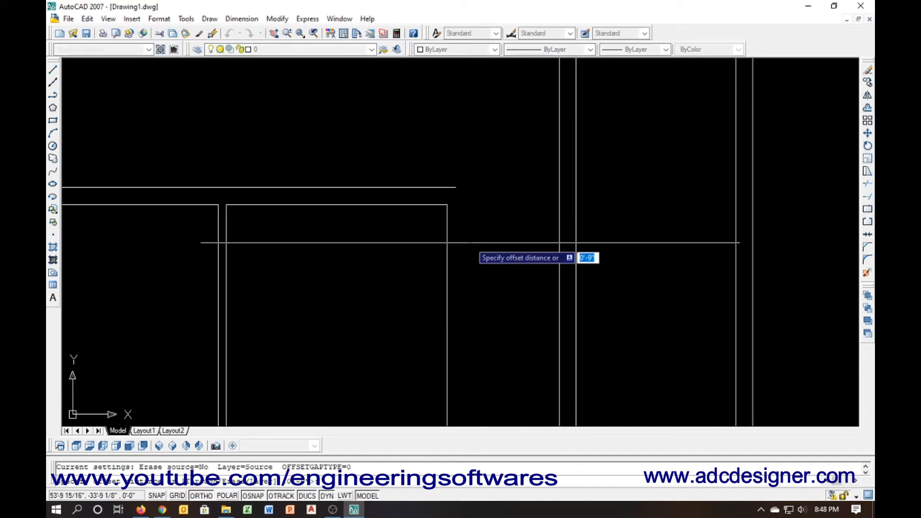
key("Return")
left_click(448, 247)
left_click(485, 250)
key("Escape")
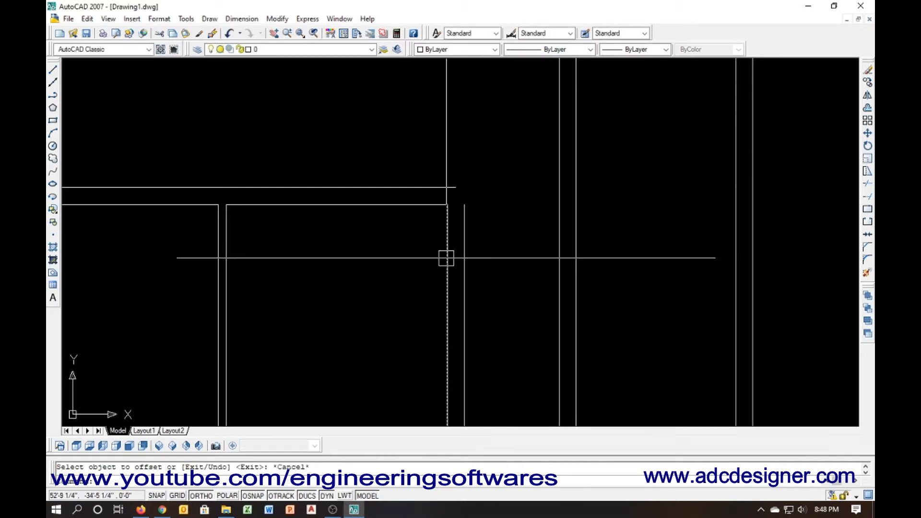
Chamfer the new outer vertical line with the upper horizontal wall line to close the corner of the last room
type("cha")
key("Return")
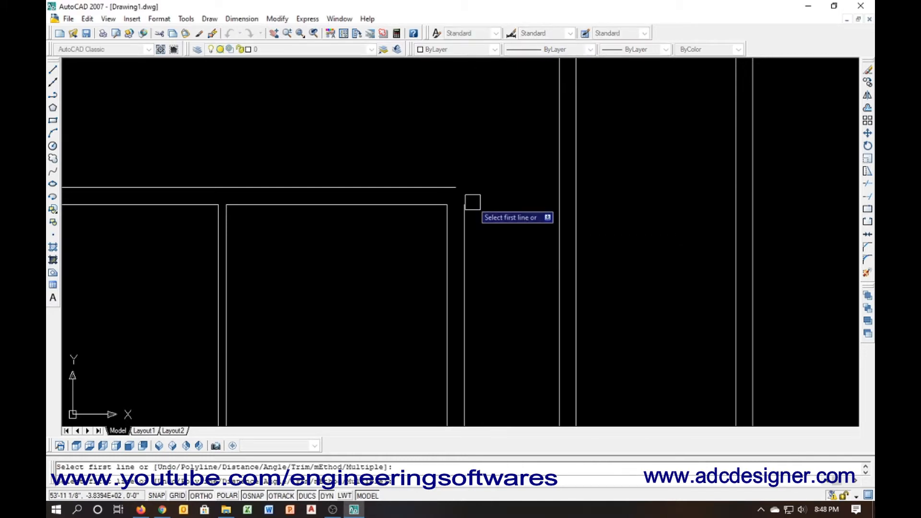
left_click(465, 200)
left_click(457, 187)
key("Escape")
scroll(463, 232, "down", 1)
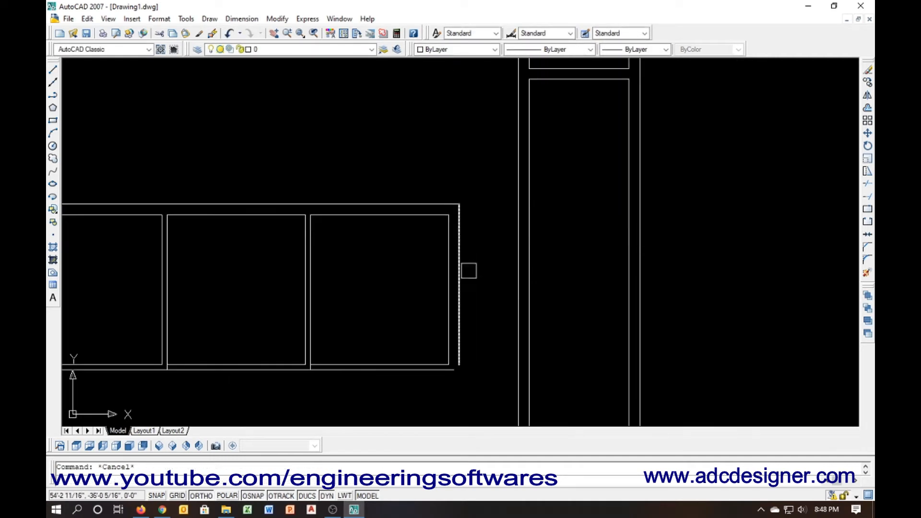
Extend both vertical lines of the last room's end wall down to the building's bottom wall line
middle_click_drag(450, 304, 573, 258)
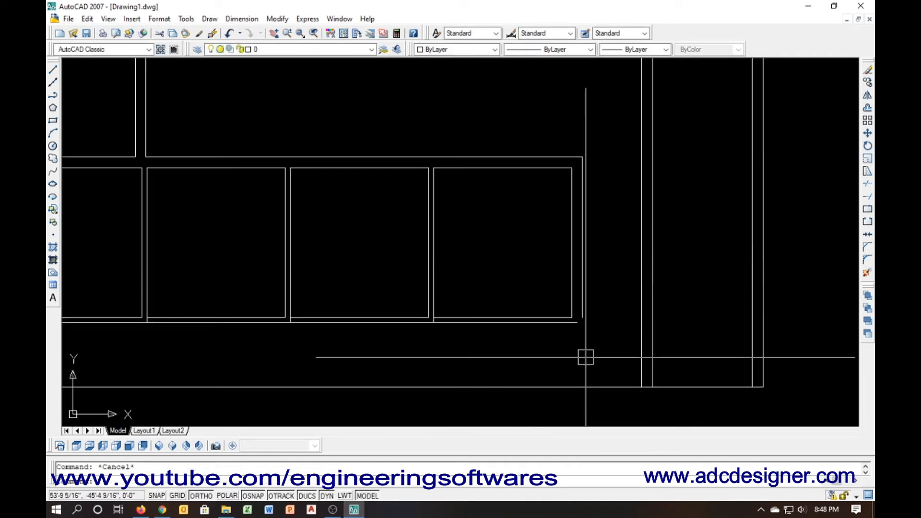
type("ex")
key("Return")
key("Return")
left_click(583, 288)
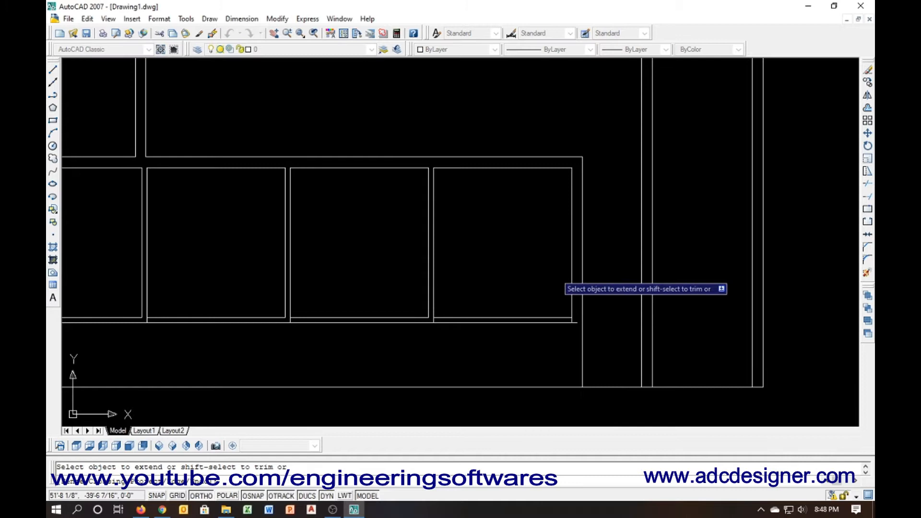
left_click(569, 276)
key("Escape")
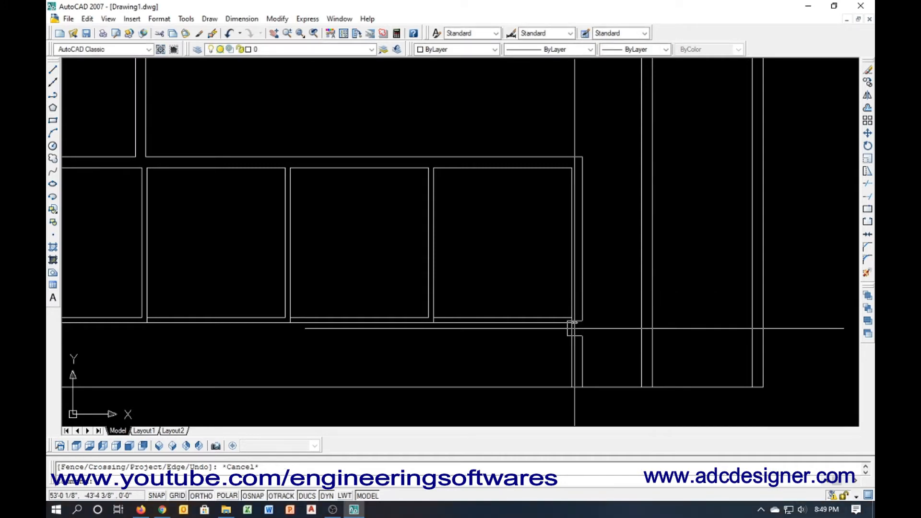
Trim the end wall's inner vertical line between the two horizontal wall lines at the last room's lower corner
key("Return")
key("Return")
scroll(575, 329, "up", 3)
scroll(571, 310, "up", 1)
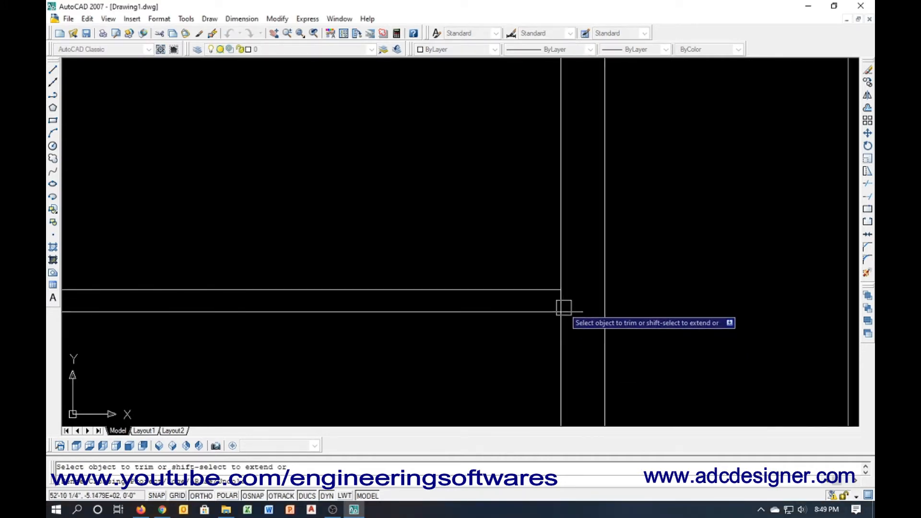
scroll(564, 308, "up", 2)
left_click(581, 287)
left_click(527, 285)
left_click(552, 300)
key("Escape")
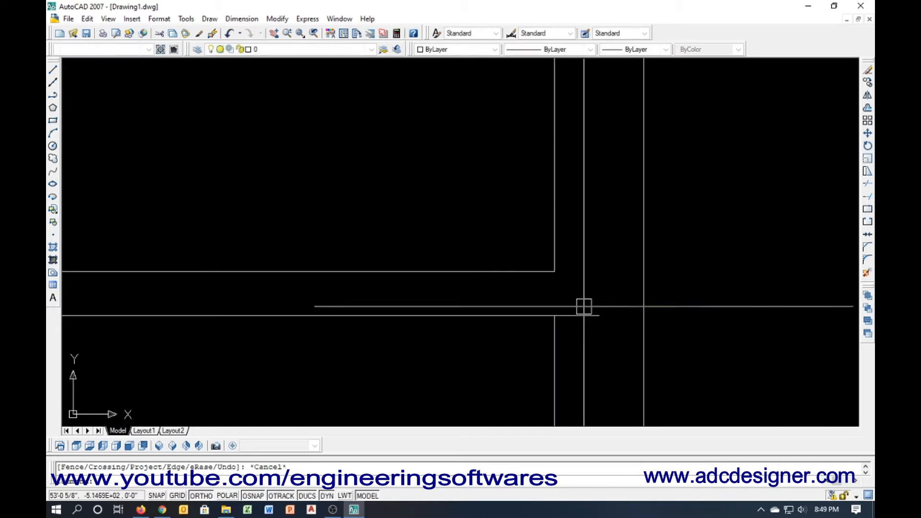
Erase the leftover horizontal line stub inside the end wall at the last room's lower corner
left_click(584, 306)
left_click(575, 330)
key("Delete")
scroll(473, 321, "down", 3)
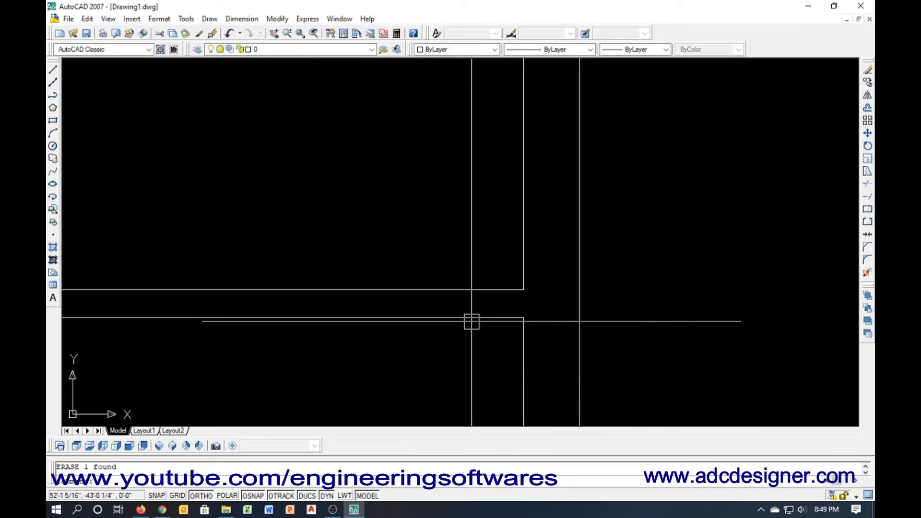
scroll(552, 336, "down", 3)
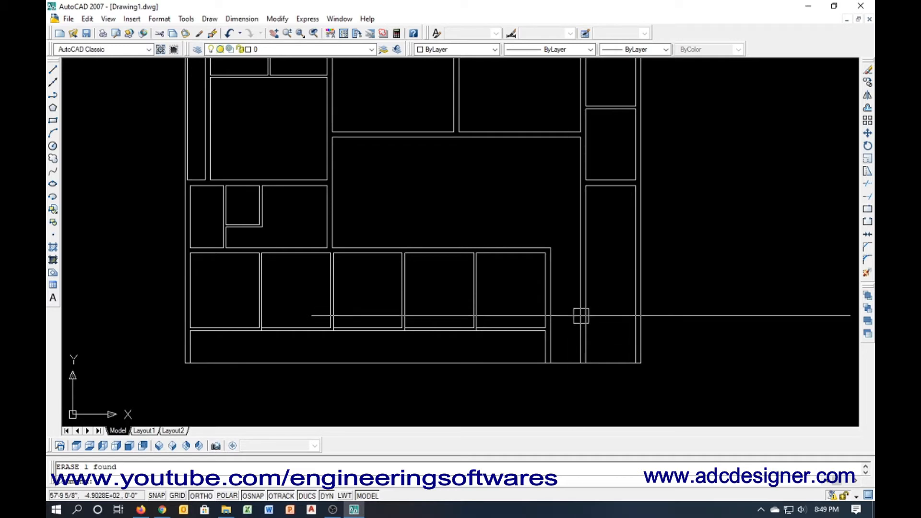
Extend the upper horizontal line of the lower-right room across the wall thickness to the neighbouring vertical wall line
key("Escape")
type("ex")
key("Return")
key("Return")
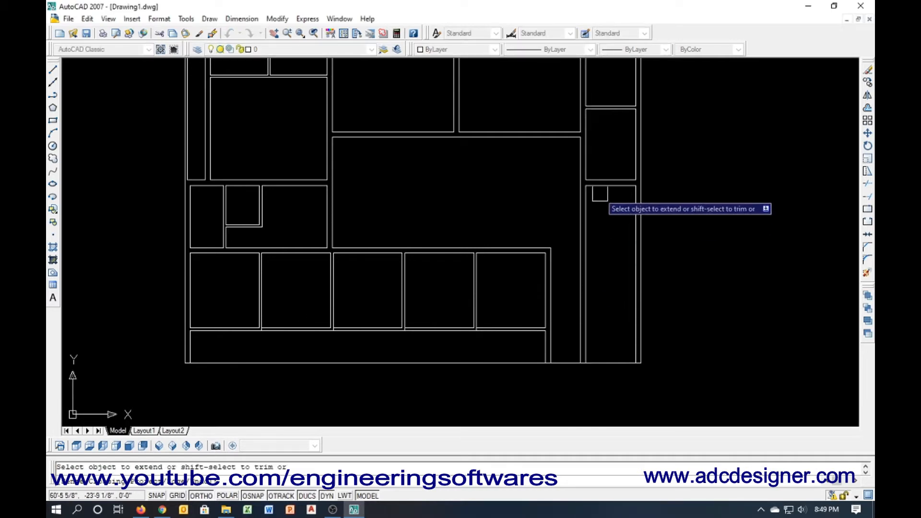
key("Escape")
Remove both vertical wall lines along the inner side of the lower-right room below the extended horizontal line
type("tr")
key("Return")
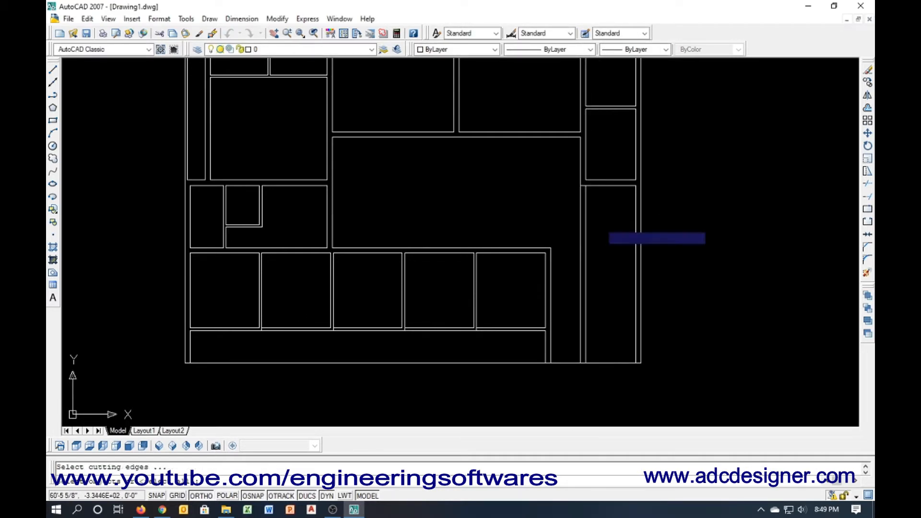
key("Return")
left_click(605, 222)
left_click(571, 220)
key("Return")
left_click(586, 221)
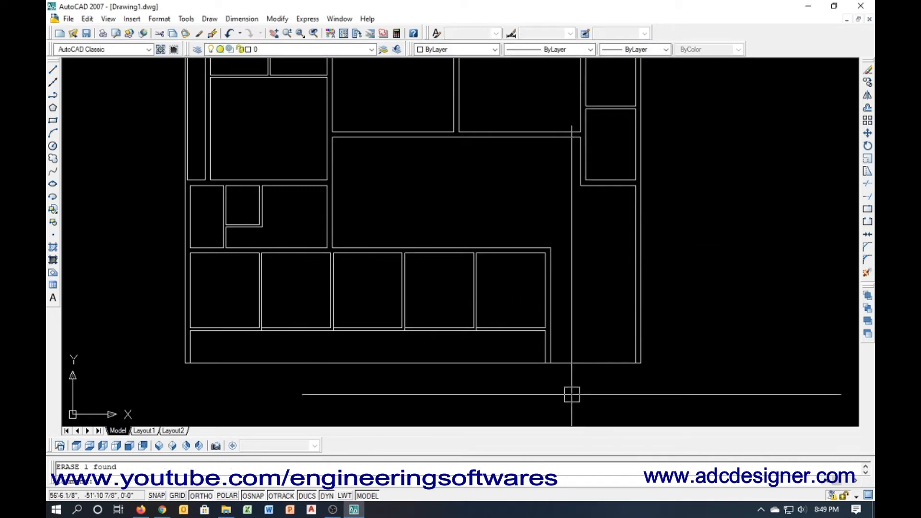
Trim the building's bottom wall line between the last room's end wall and the right outer wall
type("tr")
key("Return")
key("Return")
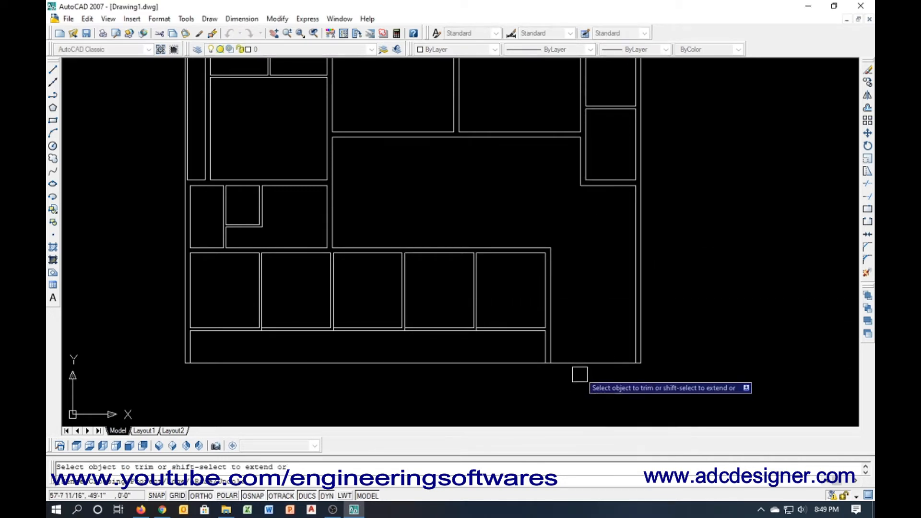
key("Escape")
Set the linetype of the remaining bottom wall line to DOT and check the line up close
left_click(453, 362)
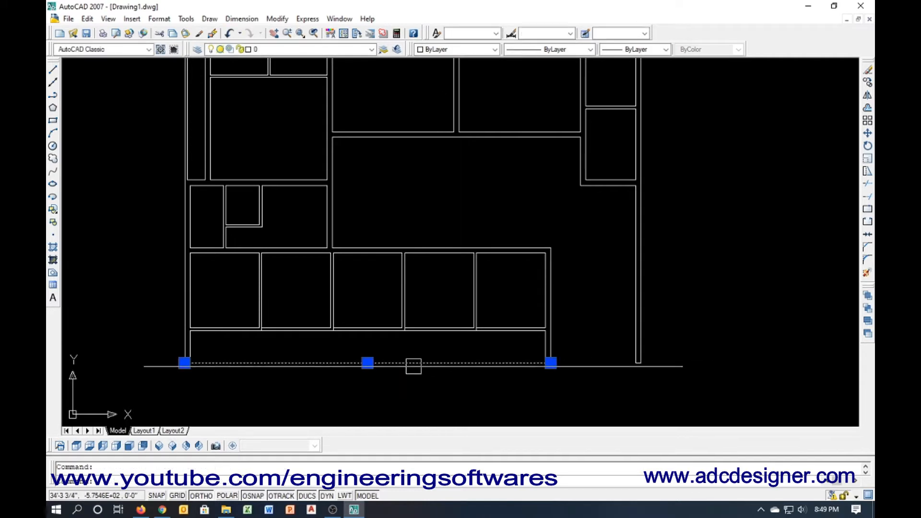
left_click(551, 89)
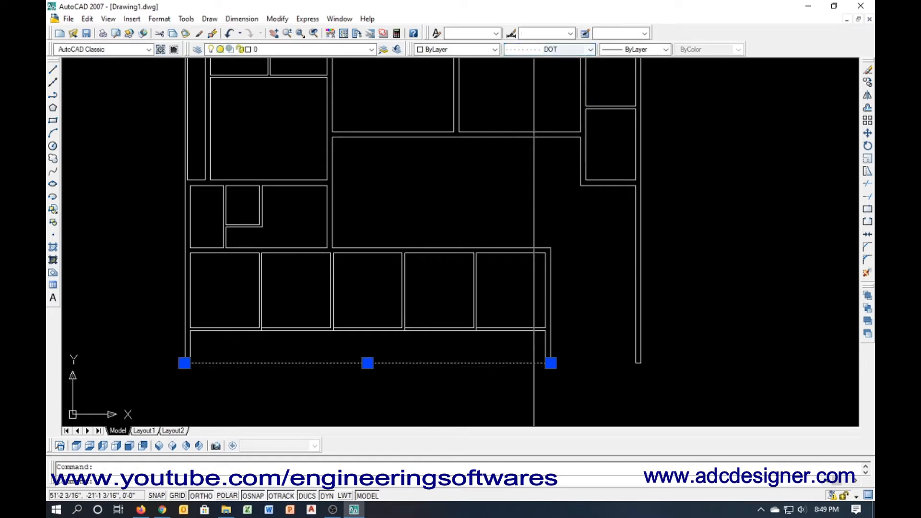
key("Escape")
scroll(390, 381, "up", 5)
left_click(407, 302)
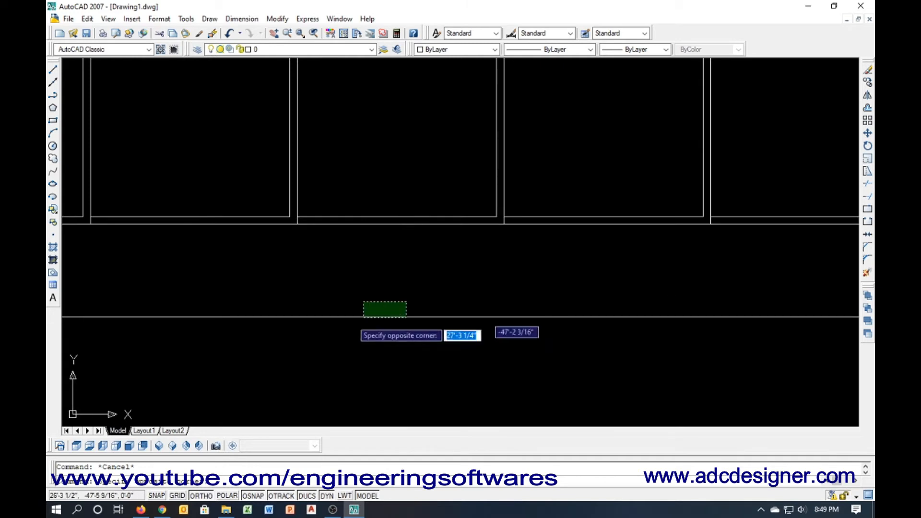
left_click(355, 320)
scroll(459, 290, "down", 5)
key("Escape")
scroll(407, 271, "up", 2)
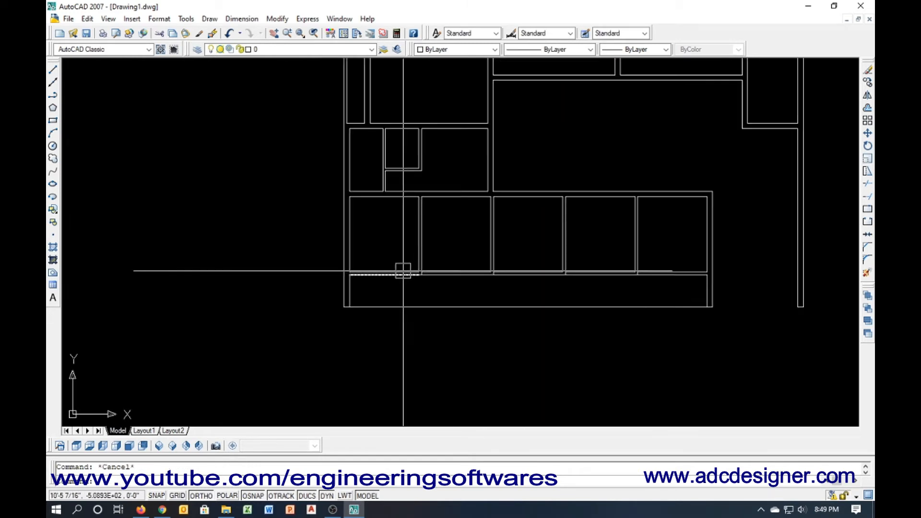
scroll(507, 253, "down", 3)
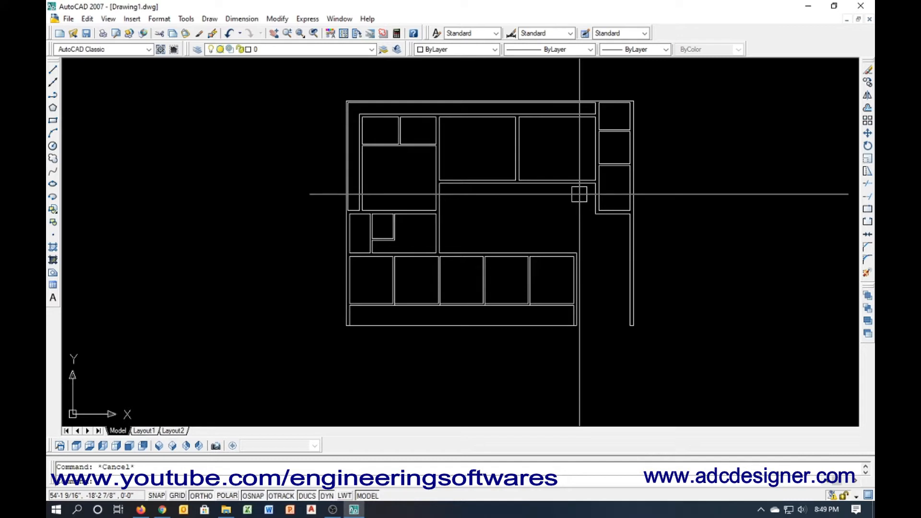
Draw a short vertical line down from the lower end of the partition between the two small upper-left rooms
middle_click_drag(441, 189, 547, 208)
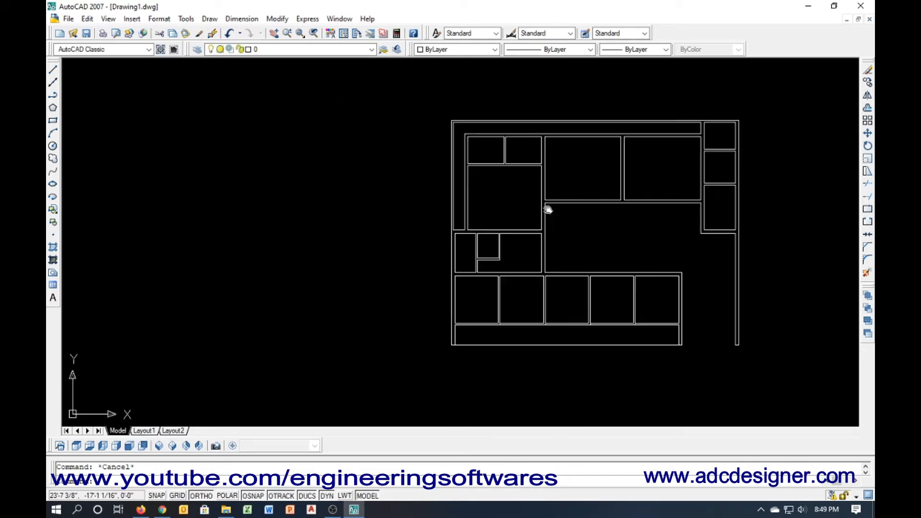
scroll(507, 178, "up", 4)
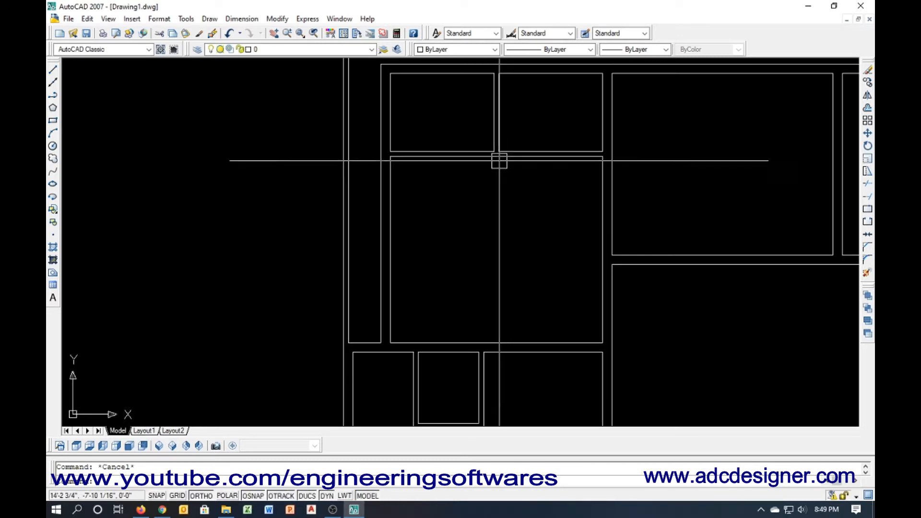
type("l")
key("Return")
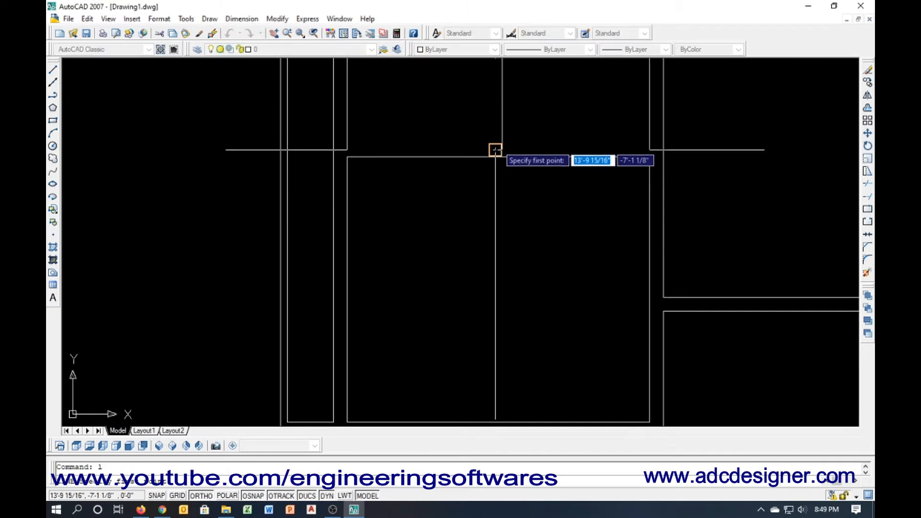
left_click(496, 150)
left_click(518, 213)
key("Return")
Offset the short vertical line 4.5 inches to the left and erase the original line
type("o")
key("Return")
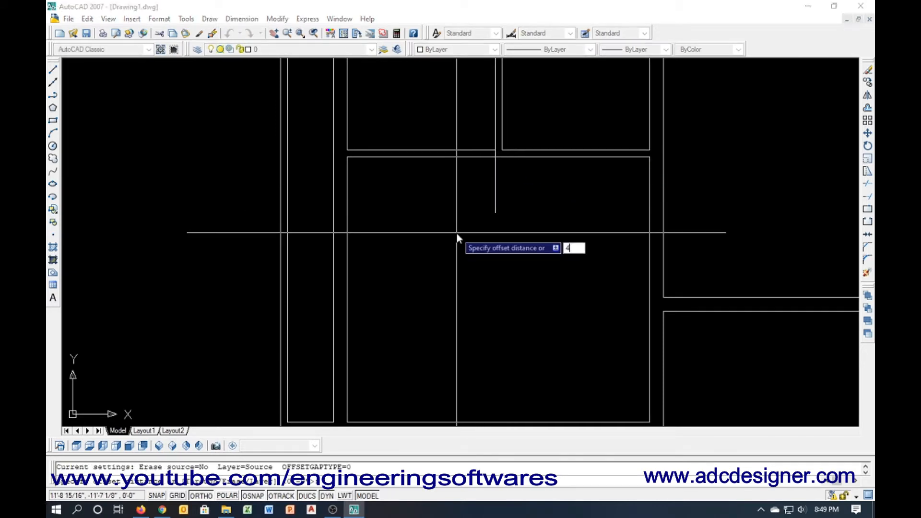
type("4.5")
key("Return")
left_click(495, 195)
left_click(478, 193)
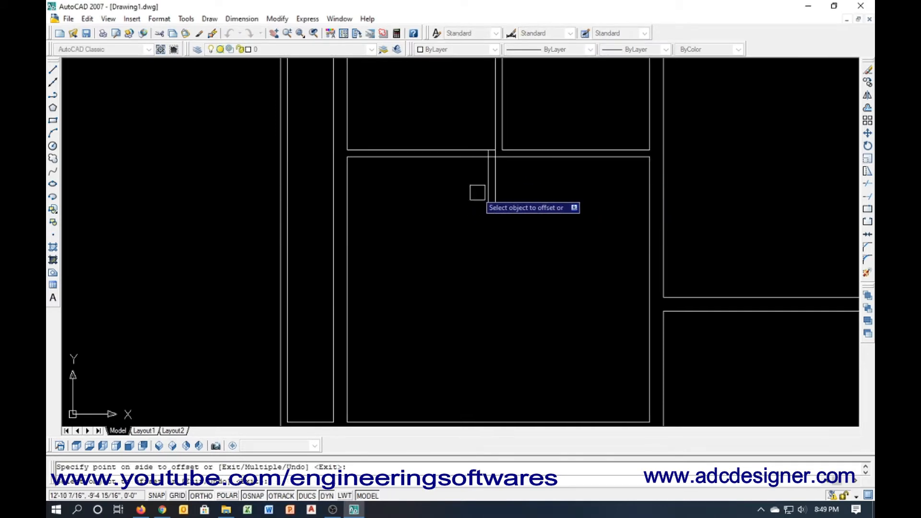
key("Escape")
left_click(500, 186)
type("e")
key("Return")
Offset the remaining short vertical line 30 inches to the left to mark the door width
type("o")
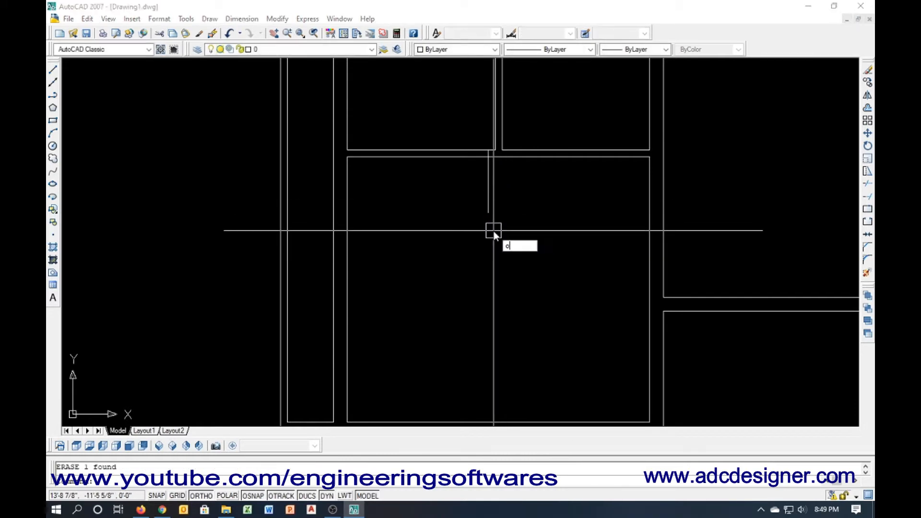
key("Return")
type("30")
key("Return")
left_click(488, 212)
left_click(469, 210)
key("Escape")
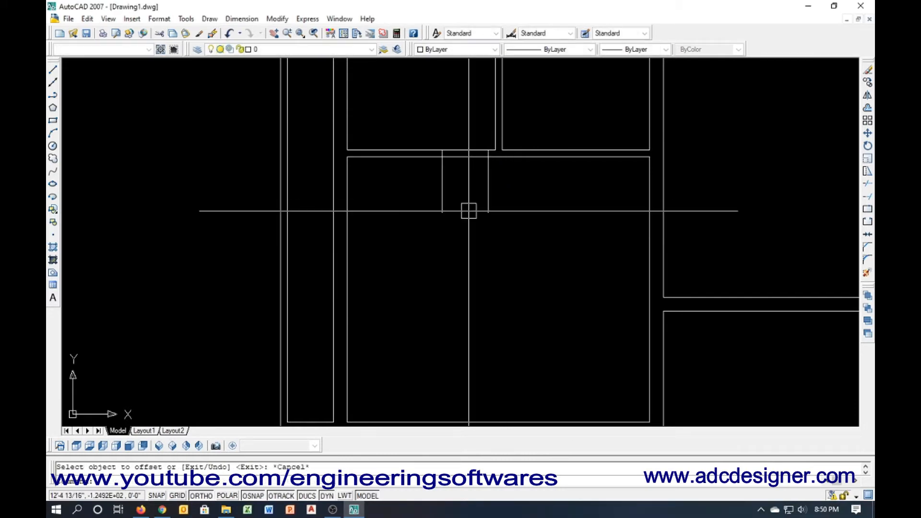
Trim the excess line ends below the wall and the wall lines between the marks to form a door opening
key("Return")
key("Return")
left_click(502, 201)
left_click(436, 193)
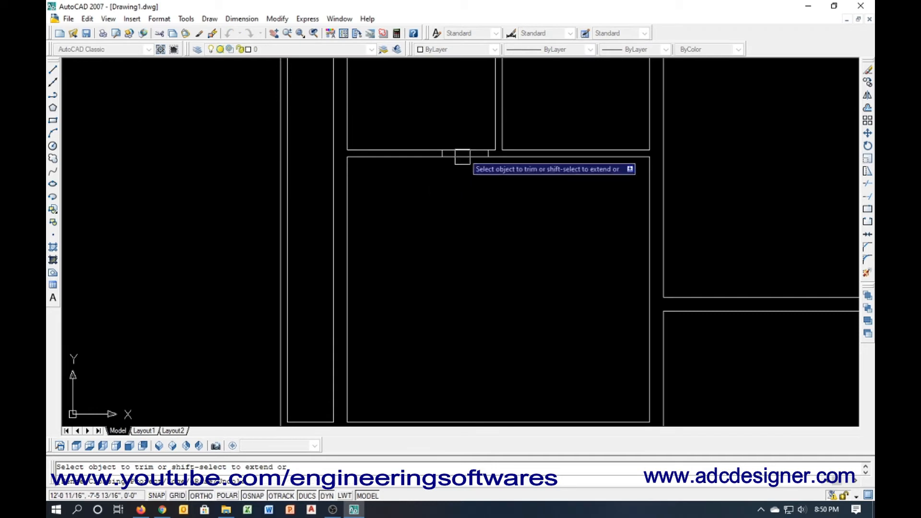
key("Escape")
Draw a horizontal line across the vertical wall at the upper right corner of the second small room
scroll(373, 209, "down", 4)
middle_click_drag(552, 144, 509, 162)
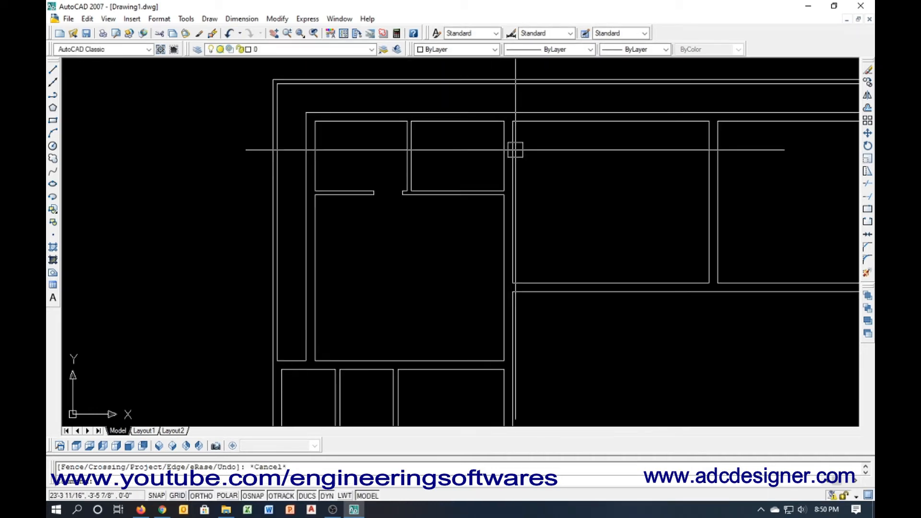
scroll(520, 133, "up", 3)
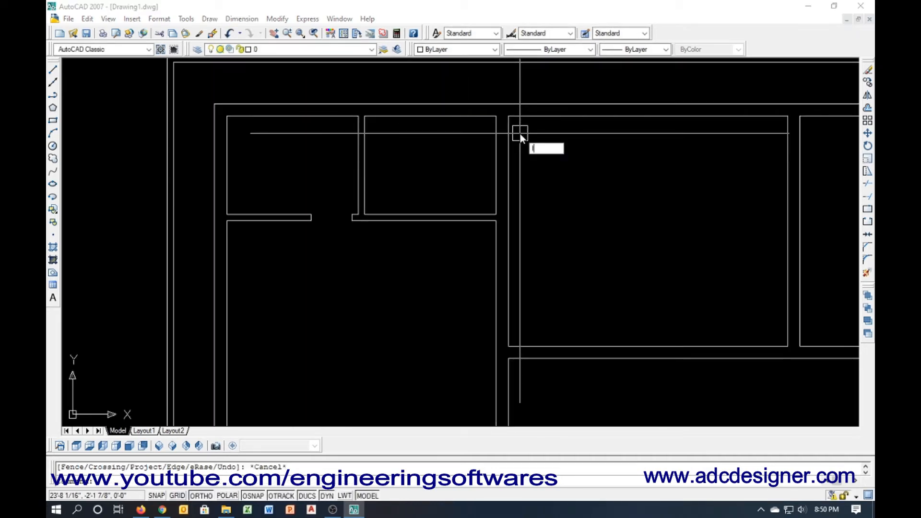
type("l")
key("Return")
scroll(495, 131, "up", 3)
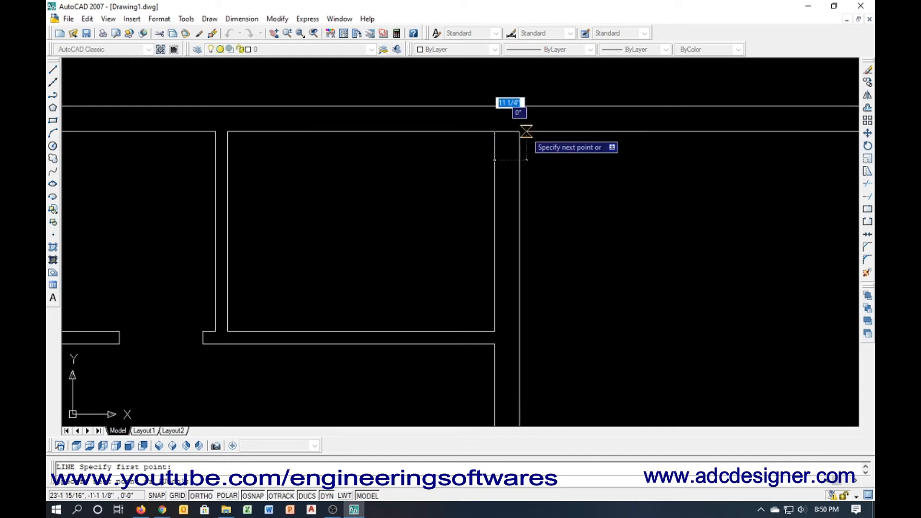
key("Escape")
Offset the line across the vertical wall 4.5 inches downward
type("o")
key("Return")
type("3")
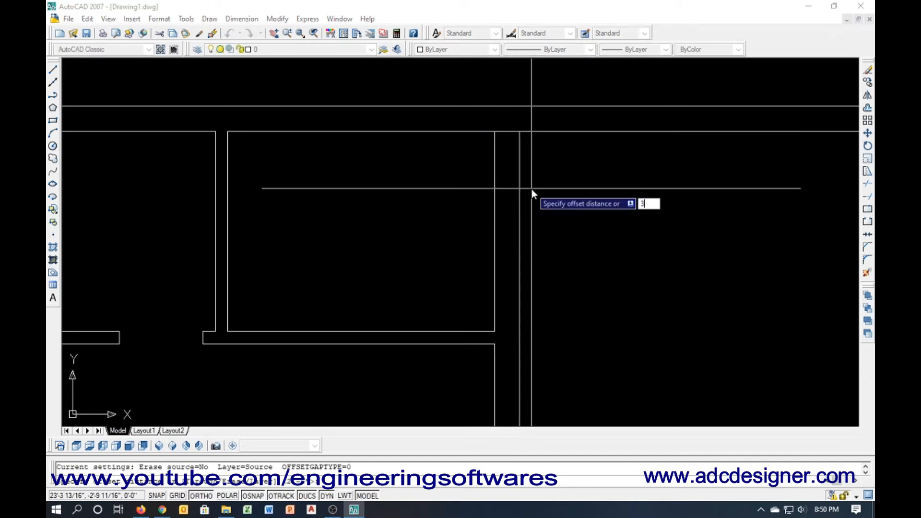
key("BackSpace")
type("4.5")
key("Return")
left_click(499, 132)
left_click(500, 153)
key("Escape")
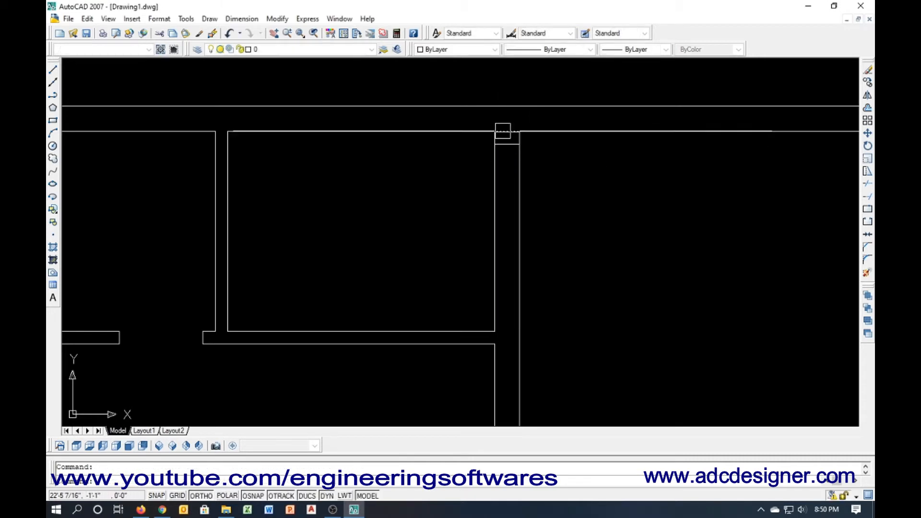
Erase the line across the wall at the small room's corner and offset the remaining mark 30 inches downward
left_click(502, 132)
type("o")
key("Return")
type("30")
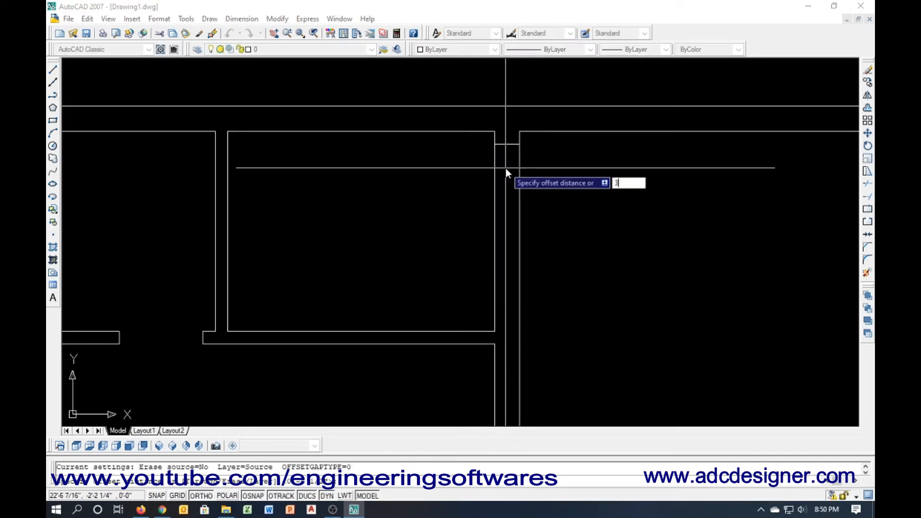
key("Return")
left_click(502, 139)
left_click(510, 177)
key("Escape")
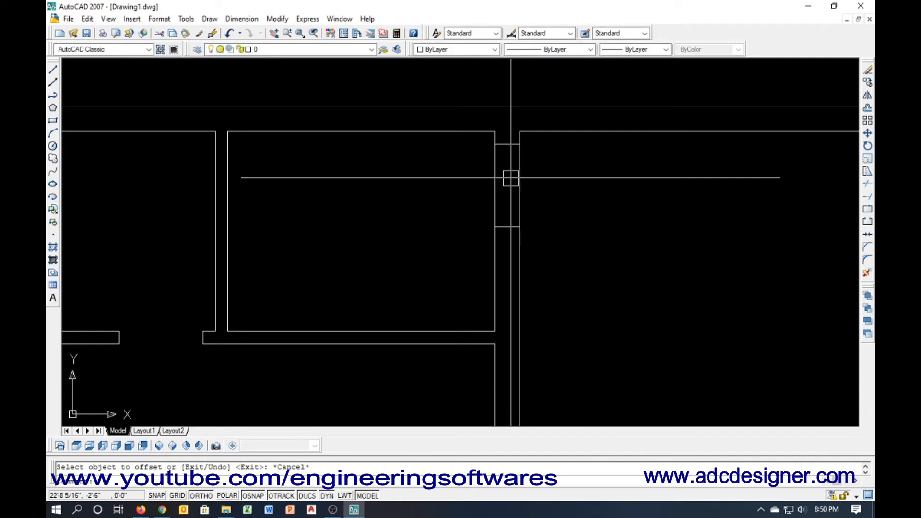
type("tr")
key("Return")
key("Return")
key("Escape")
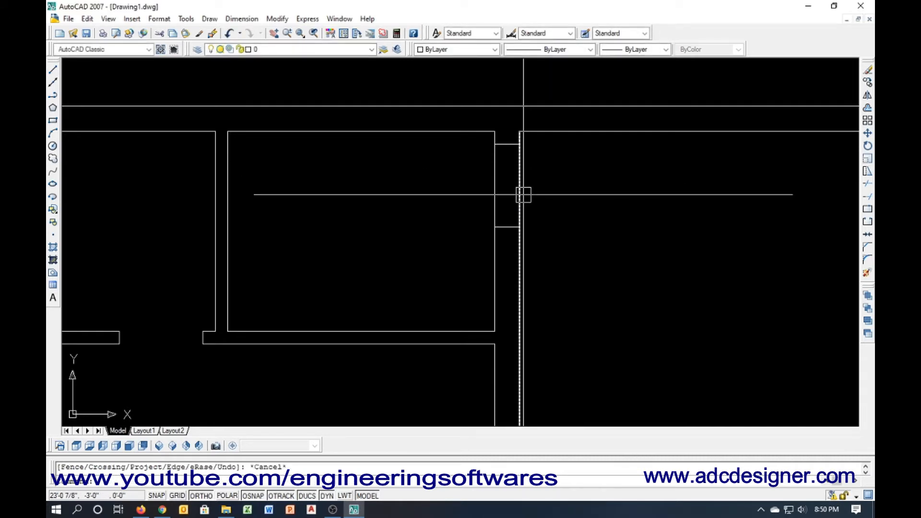
Trim both vertical wall lines between the two marks to open a doorway in the second small room
type("tr")
key("Return")
key("Return")
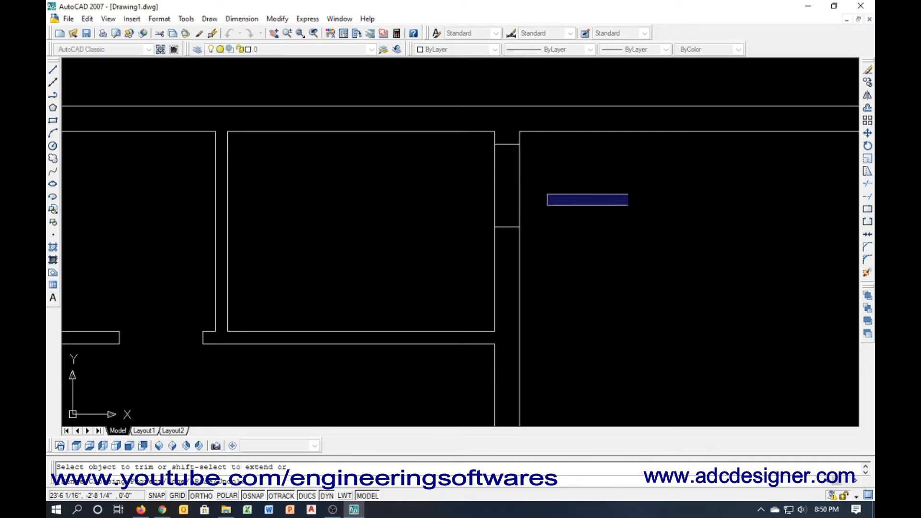
key("Escape")
Draw a horizontal line across the vertical wall from the lower right inner corner of the large room below
scroll(379, 82, "down", 2)
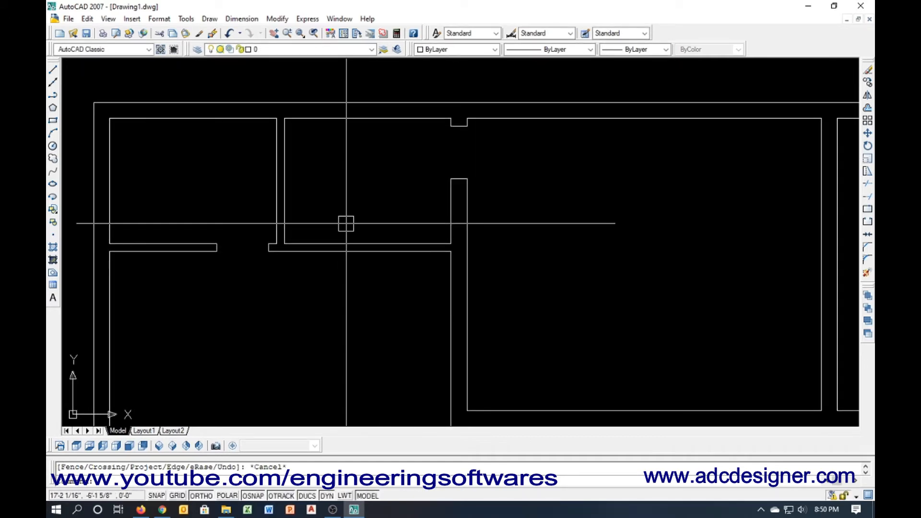
middle_click_drag(354, 248, 369, 130)
middle_click_drag(352, 283, 351, 142)
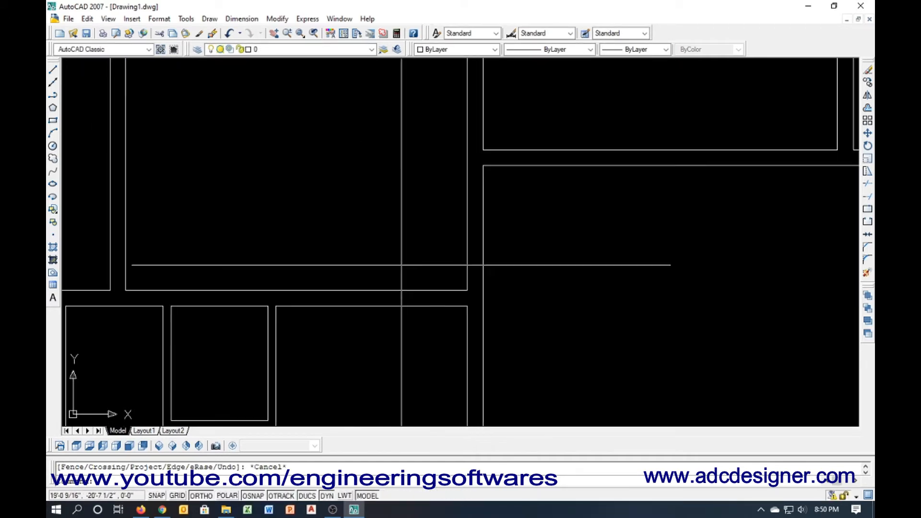
key("Escape")
key("Return")
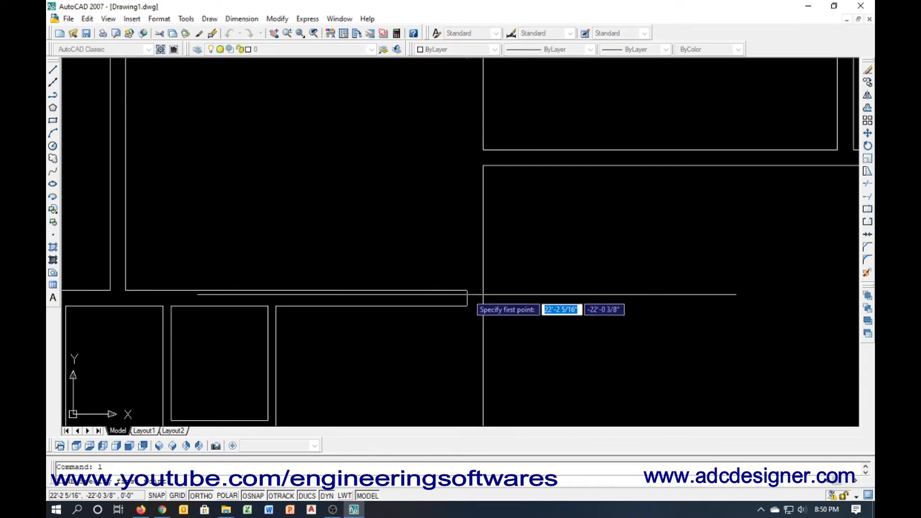
left_click(467, 291)
left_click(522, 294)
key("Return")
Offset the line across the vertical wall 4.5 inches upward and erase the original line
type("o")
key("Return")
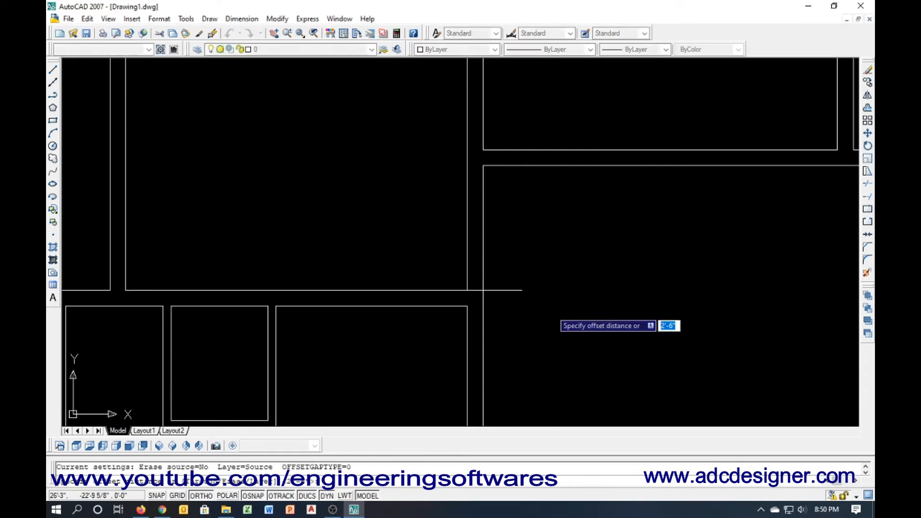
type("4.5")
key("Return")
left_click(499, 291)
left_click(506, 272)
key("Escape")
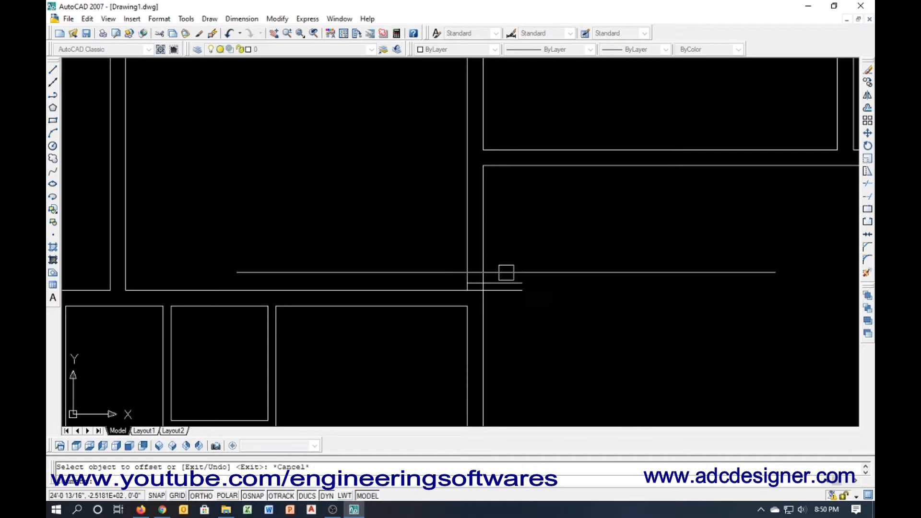
left_click(494, 290)
key("Delete")
Offset the remaining horizontal mark 42 inches upward to set the door width
type("o")
key("Return")
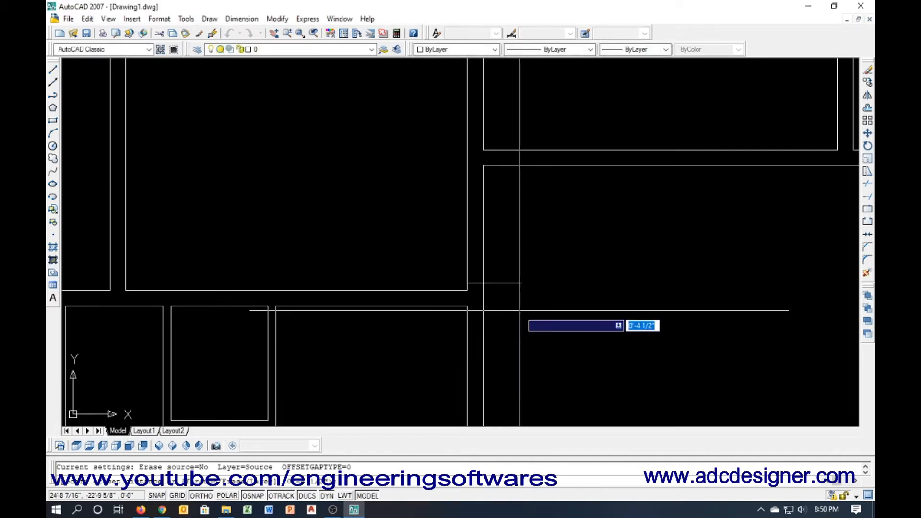
type("42")
key("Return")
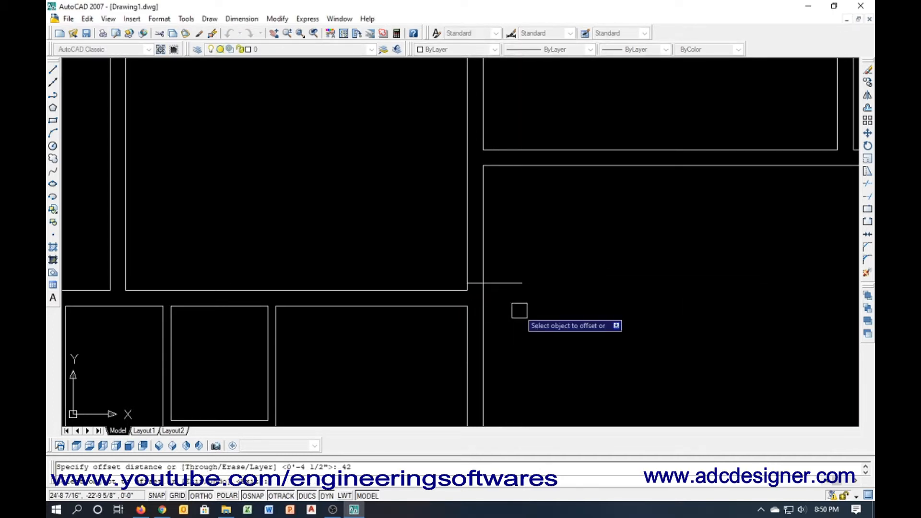
left_click(513, 284)
left_click(512, 276)
key("Escape")
Trim the wall lines between the two horizontal marks and the mark ends projecting past the wall
type("tr")
key("Return")
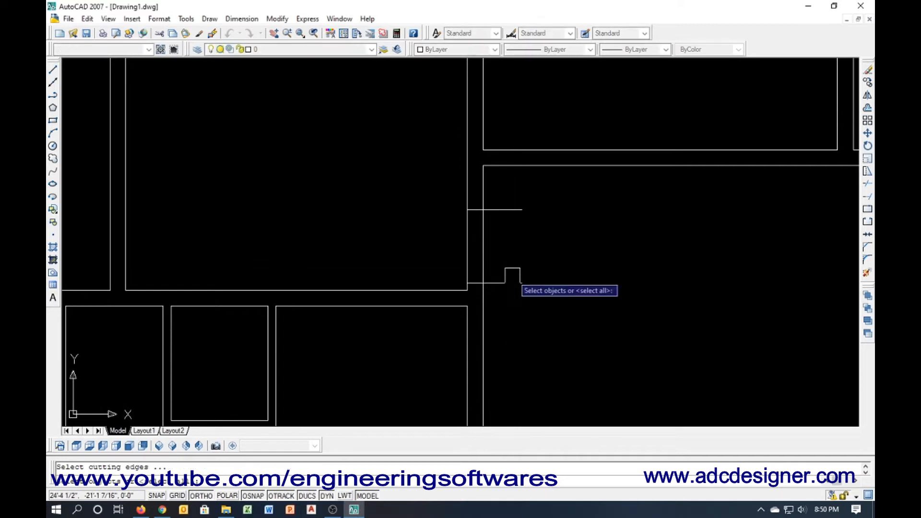
key("Return")
left_click(513, 275)
left_click(514, 270)
left_click(462, 250)
left_click(508, 211)
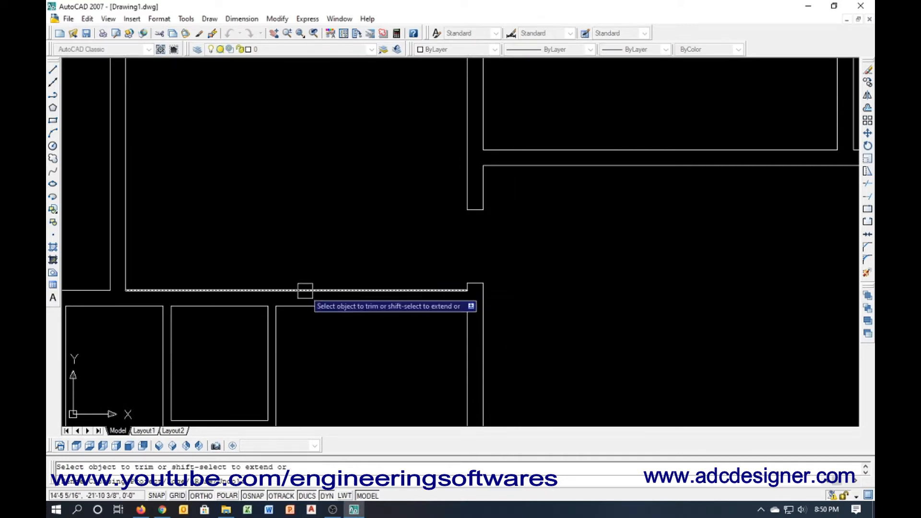
key("Escape")
Draw a vertical line down across the horizontal wall from the lower right inner corner of the middle room
scroll(305, 290, "down", 4)
middle_click_drag(638, 202, 578, 239)
scroll(579, 238, "up", 3)
scroll(574, 265, "up", 2)
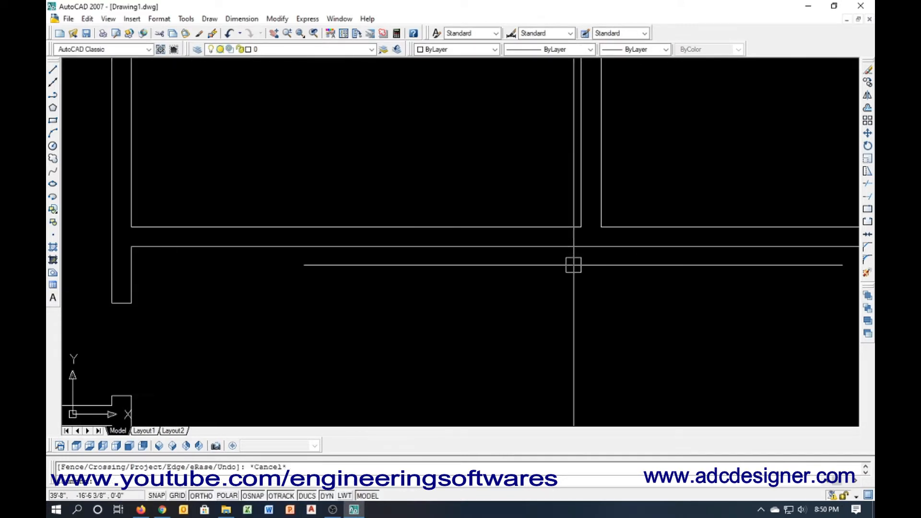
type("l")
key("Return")
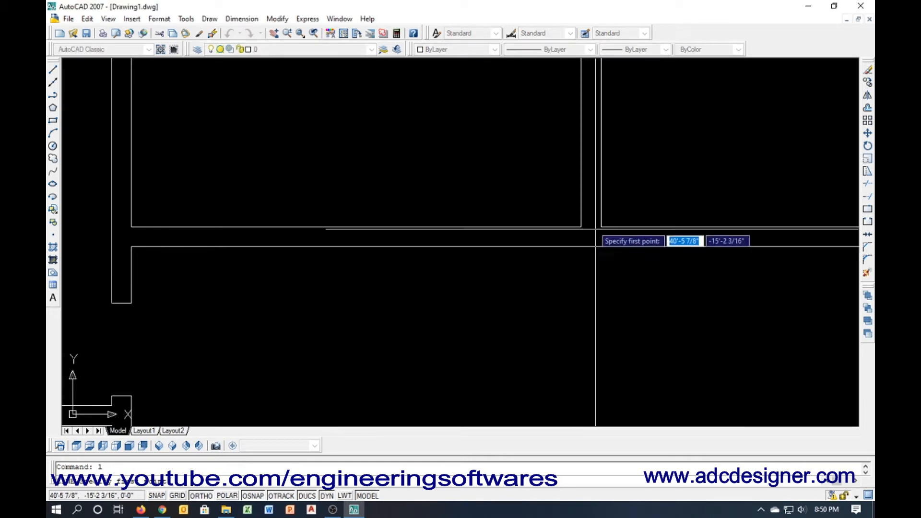
left_click(581, 227)
left_click(581, 258)
key("Return")
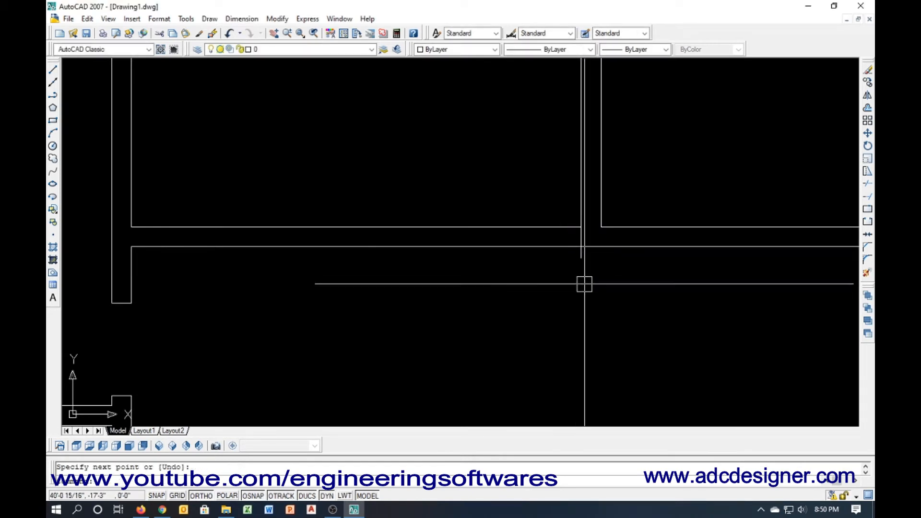
Offset the vertical line across the wall 4.5 inches to the left and erase the original line
type("o")
key("Return")
type("4.5")
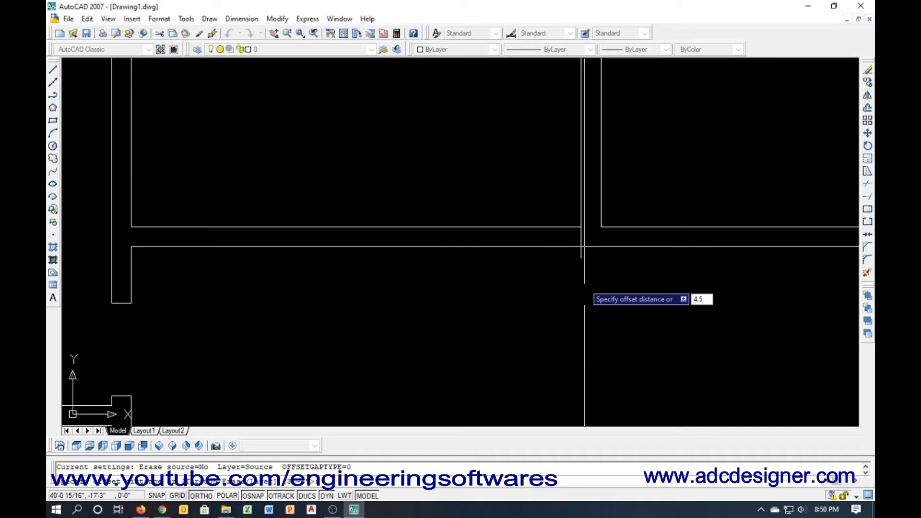
key("Return")
key("Escape")
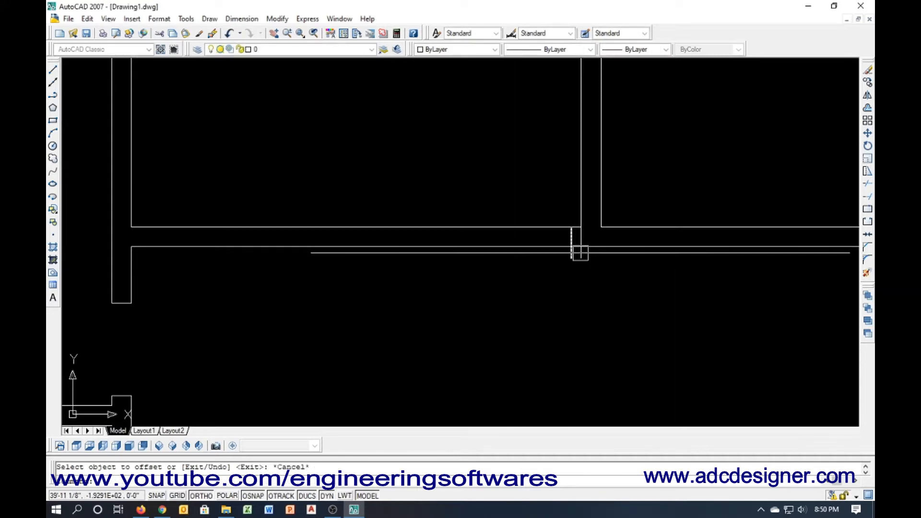
left_click(580, 250)
key("Delete")
Offset the remaining vertical mark 42 inches to the left to set the door width
type("o")
key("Return")
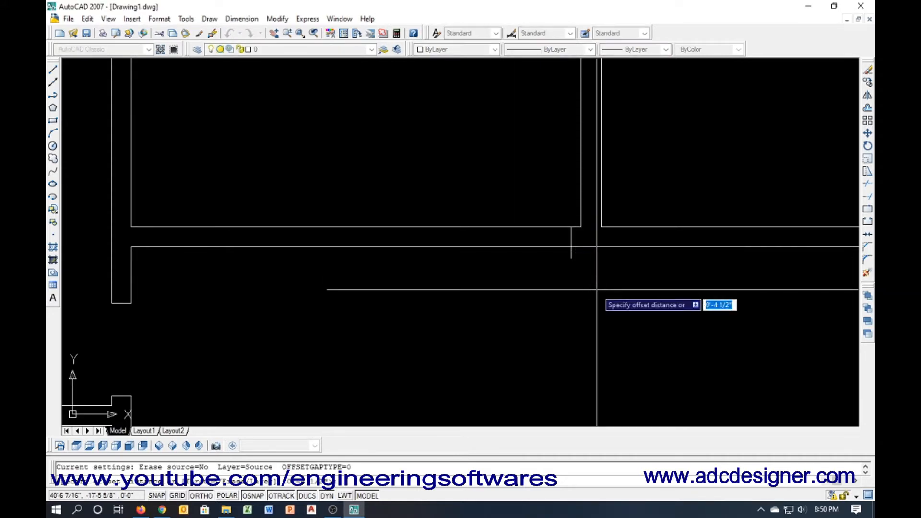
type("42")
key("Return")
left_click(571, 262)
left_click(517, 262)
key("Escape")
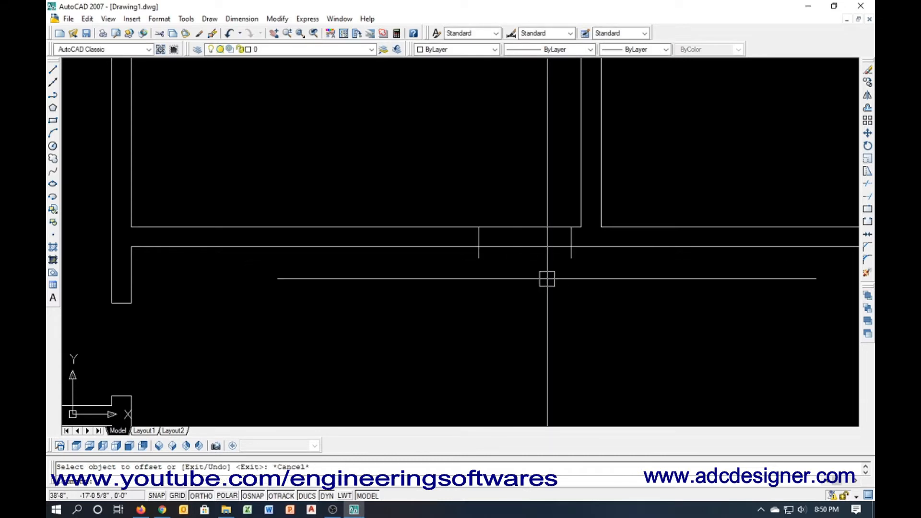
Trim the horizontal wall lines between the two vertical marks and the mark ends projecting below the wall
left_click(539, 297)
left_click(532, 202)
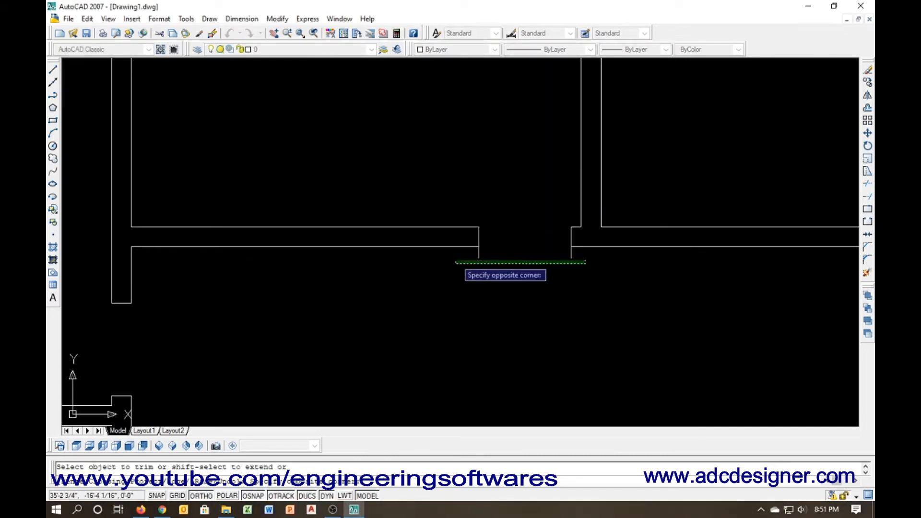
left_click(451, 256)
key("Escape")
Copy the short vertical wall line at the hall's left side from its upper end to the lower corner of the doorway's left jamb
scroll(256, 270, "down", 2)
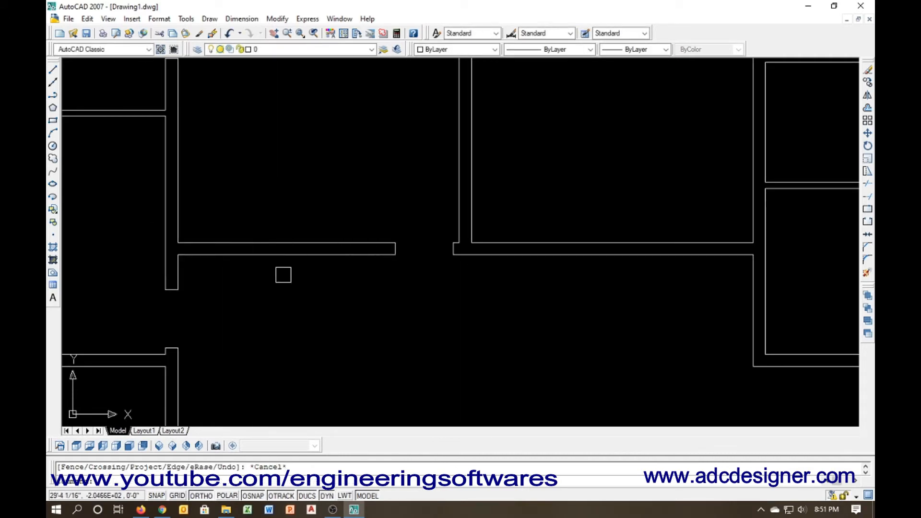
left_click(181, 270)
type("c")
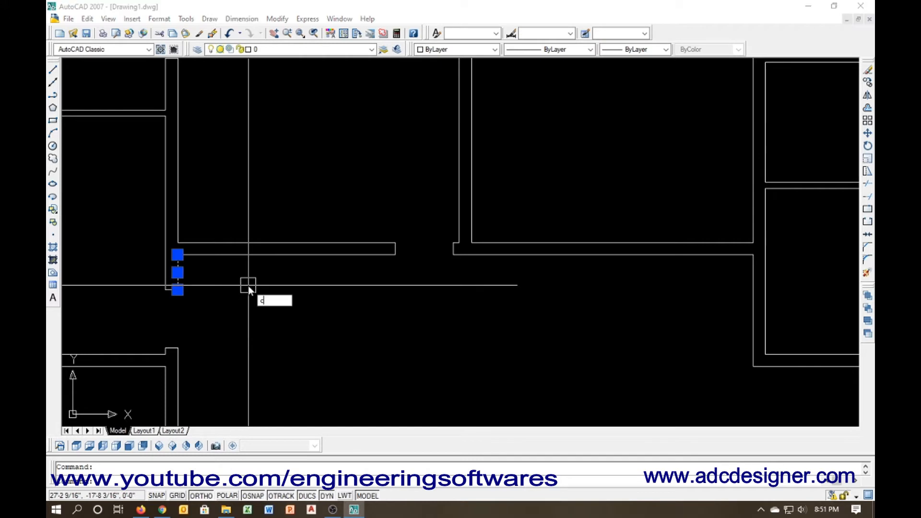
type("o")
key("Return")
left_click(178, 254)
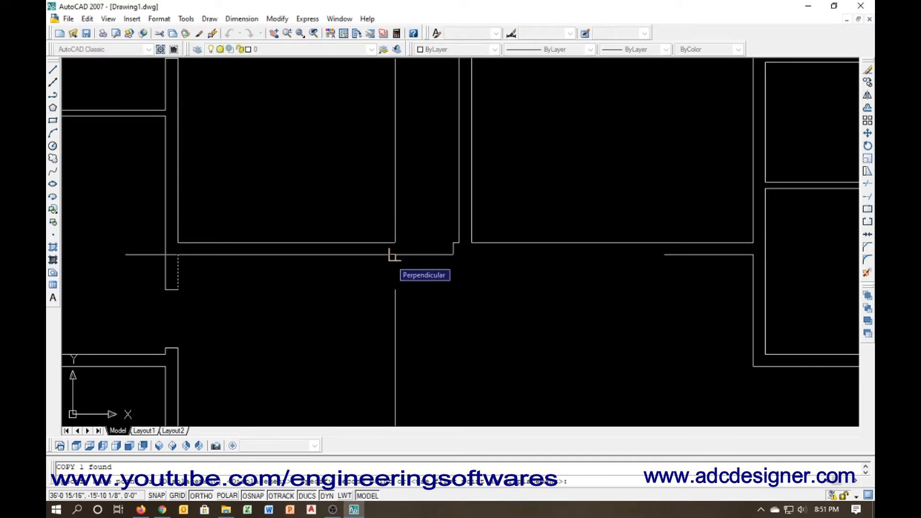
scroll(392, 254, "up", 4)
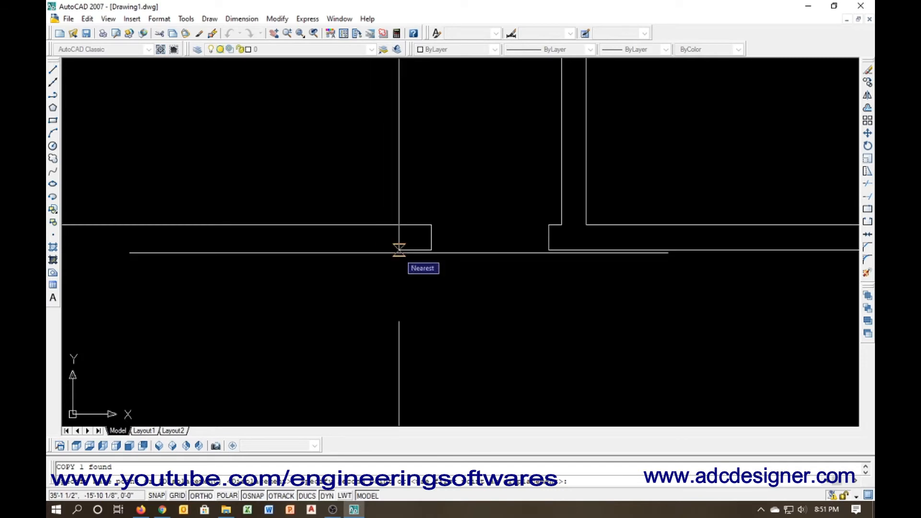
left_click(431, 250)
key("Escape")
Offset the copied vertical line 4.5 inches to the left and erase the original copy
type("o")
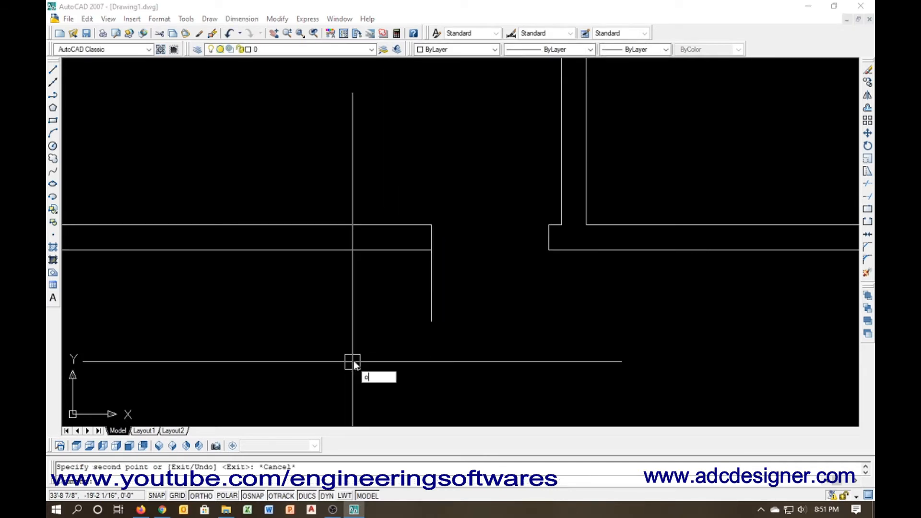
key("Return")
type("4.")
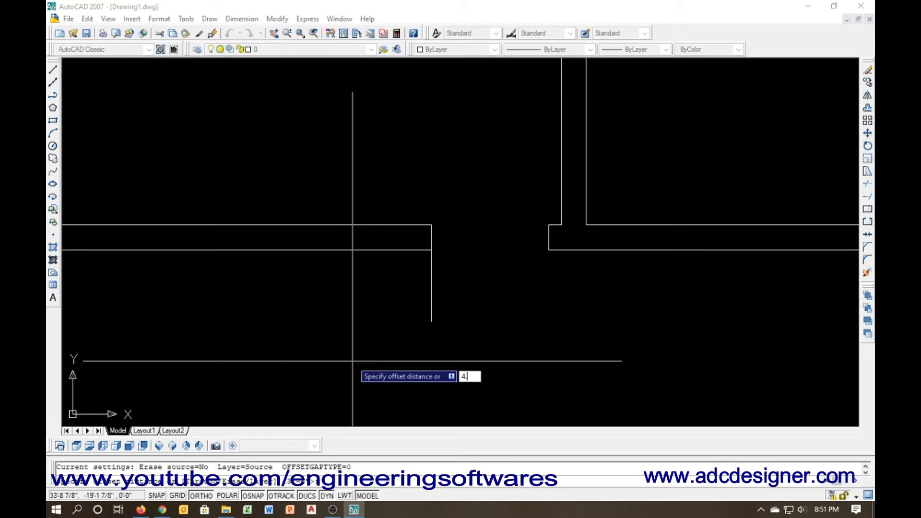
key("Return")
left_click(432, 274)
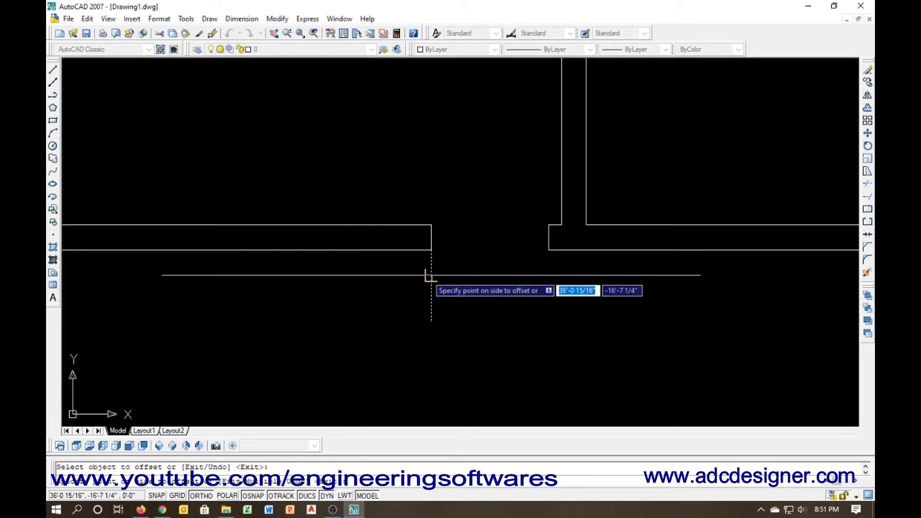
left_click(425, 281)
key("Escape")
left_click(431, 279)
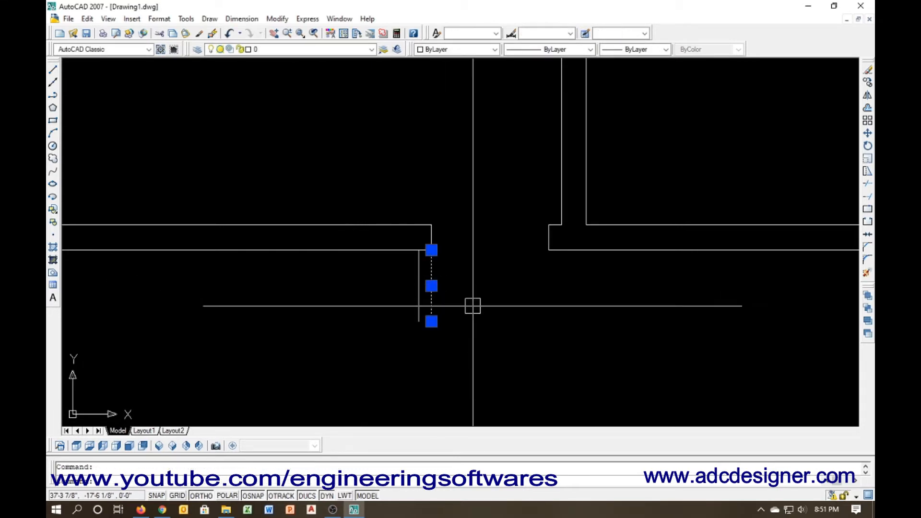
key("Delete")
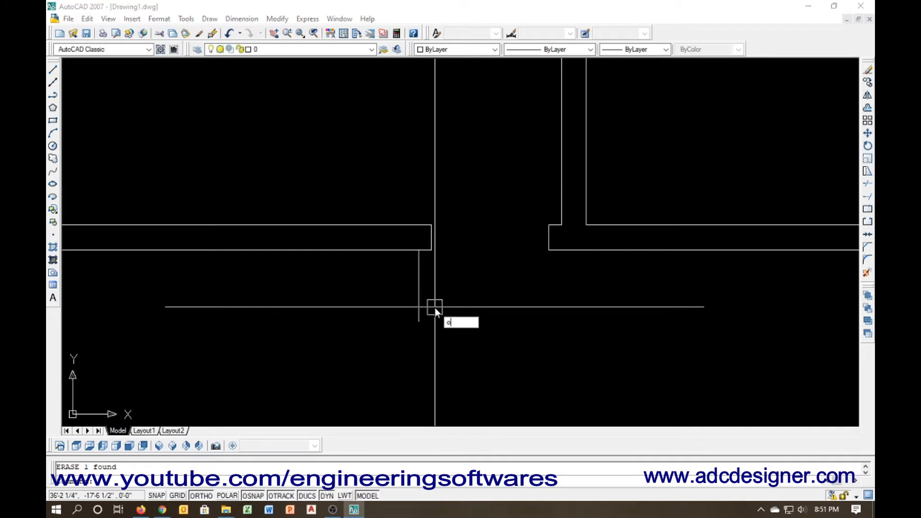
Offset the remaining vertical line another 4.5 inches to the left and erase its source line
type("o")
key("Return")
key("Return")
left_click(418, 303)
left_click(411, 295)
key("Escape")
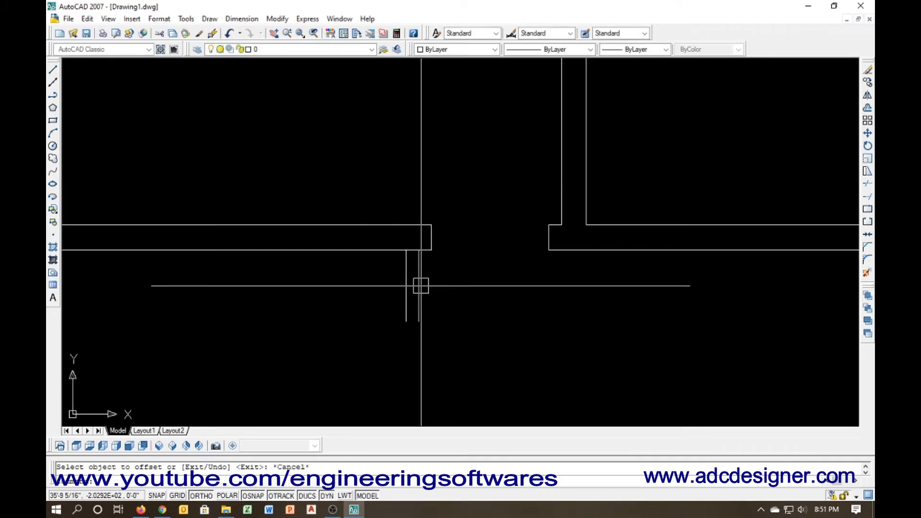
left_click(421, 286)
key("Delete")
Offset the vertical line below the wall 4.5 inches to the left to form a double-line partition
scroll(513, 305, "down", 1)
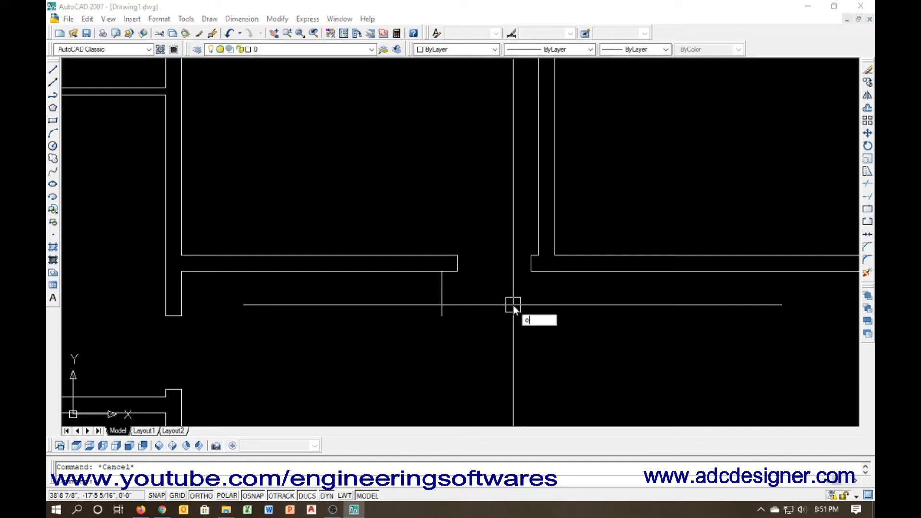
key("Return")
key("Return")
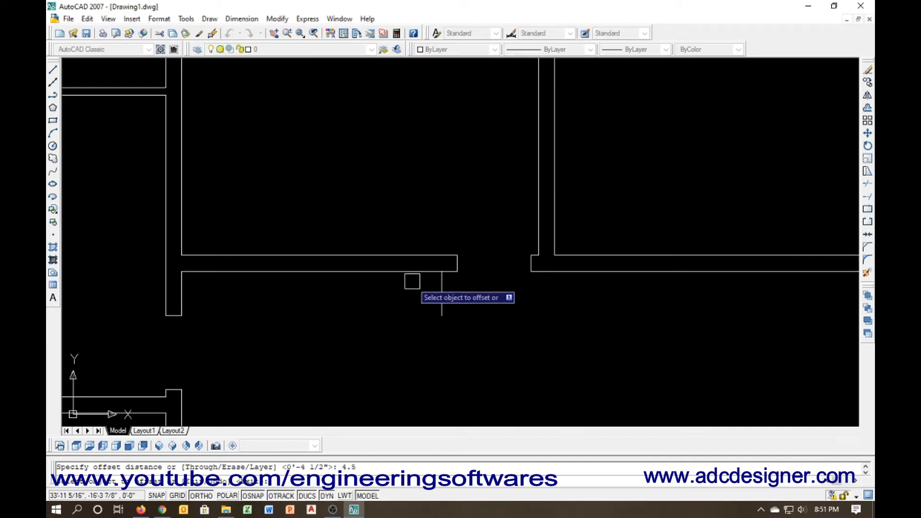
key("Escape")
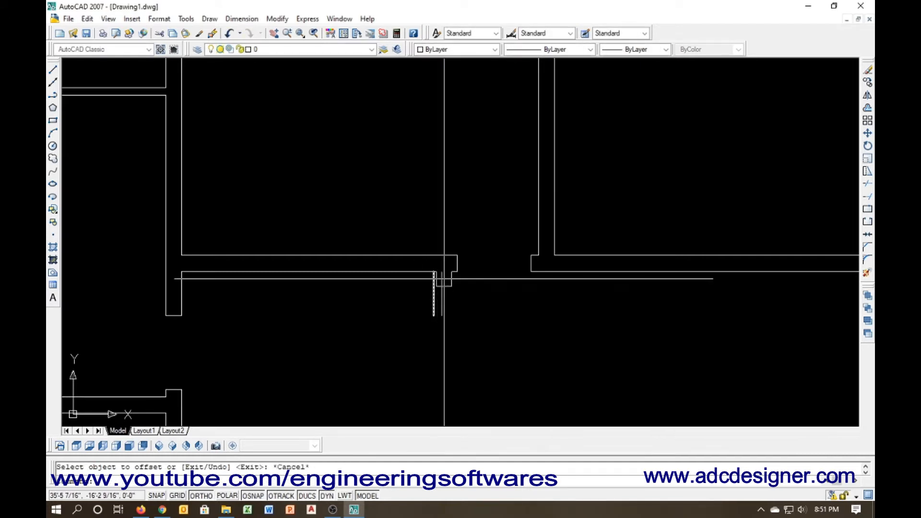
Draw a short horizontal line closing the lower end of the double-line partition beside the hall doorway
type("l")
key("Return")
scroll(432, 338, "up", 3)
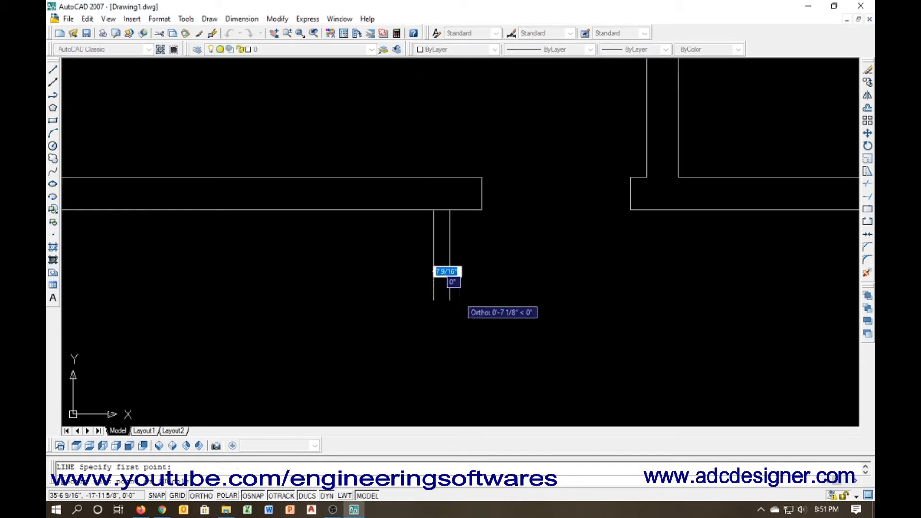
left_click(449, 301)
key("Escape")
Trim the wall line between the partition's two vertical lines where the partition meets the wall
type("tr")
key("Return")
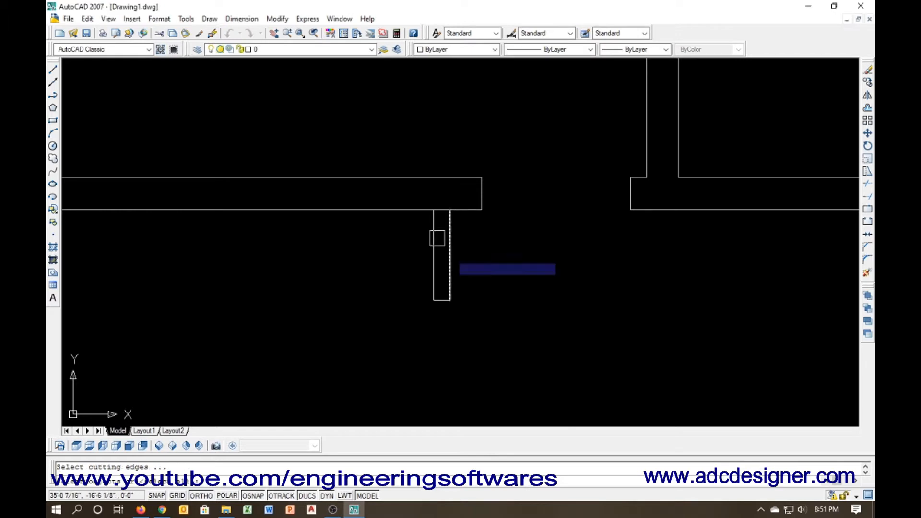
key("Return")
scroll(438, 213, "up", 3)
left_click(440, 210)
scroll(440, 209, "down", 5)
key("Escape")
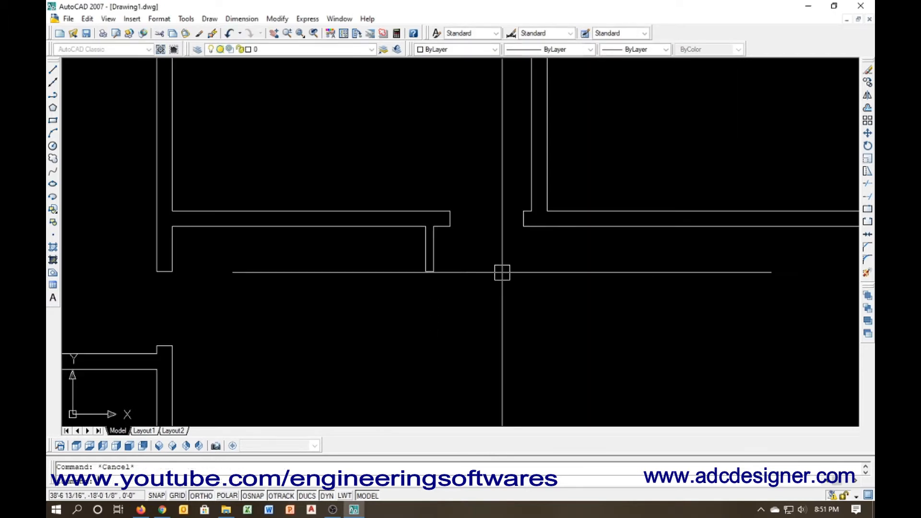
Draw a short vertical line across the horizontal wall's right end, where it meets the side rooms' wall
middle_click_drag(502, 272, 376, 273)
scroll(376, 273, "down", 2)
scroll(667, 243, "up", 3)
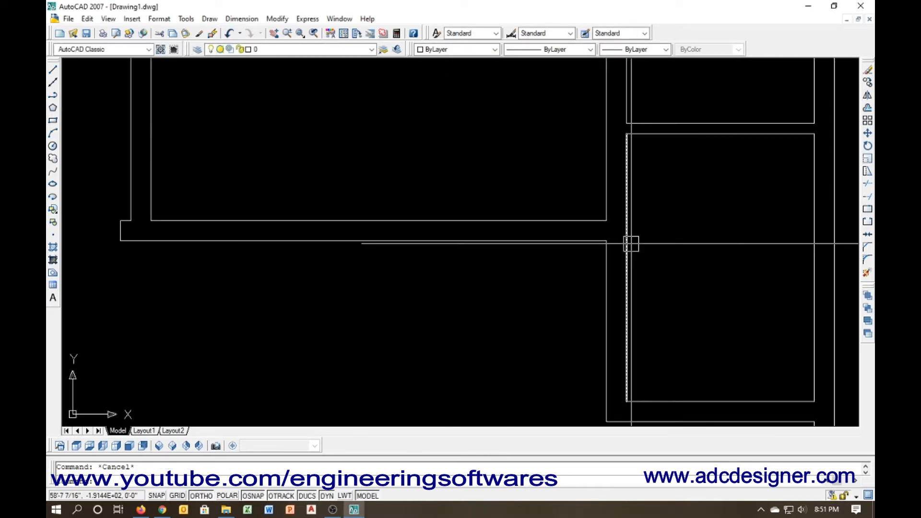
type("l")
key("Return")
left_click(606, 240)
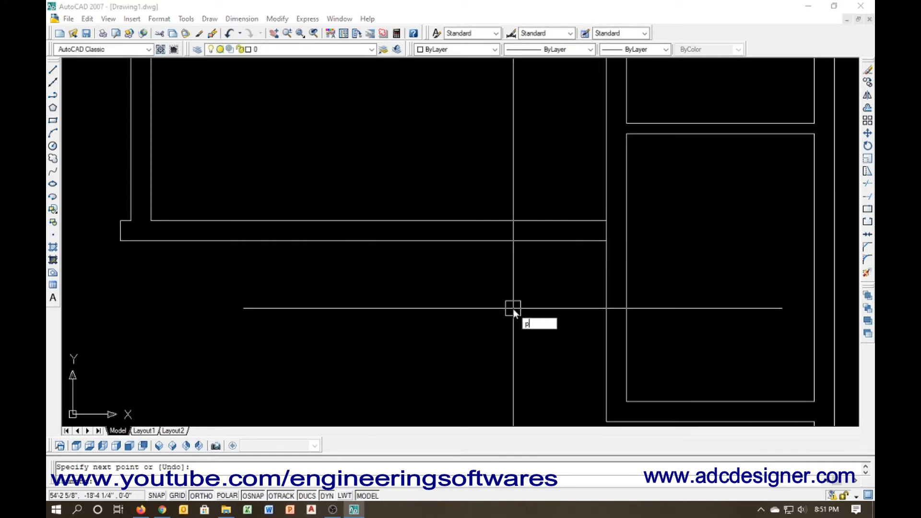
key("Return")
Offset the short vertical line 4.5 inches to the left and erase the original line at the wall junction
type("o")
key("Return")
type("4.5")
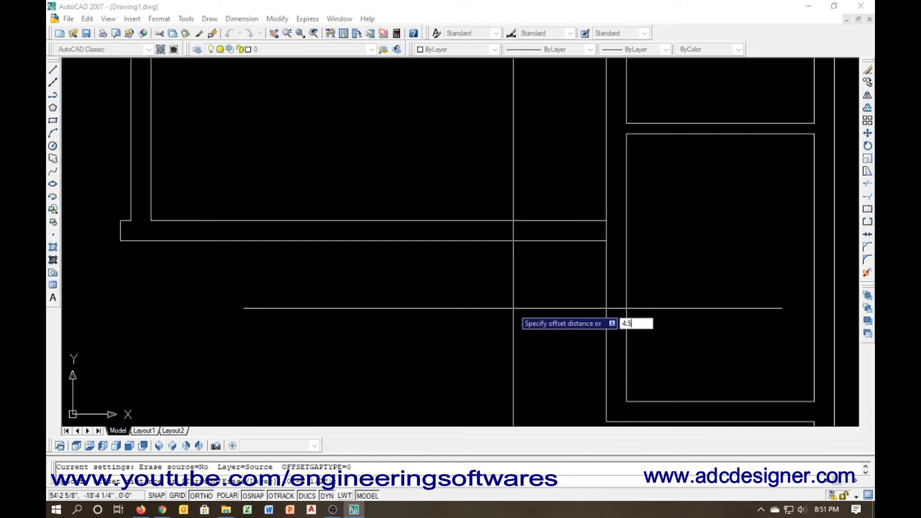
key("Return")
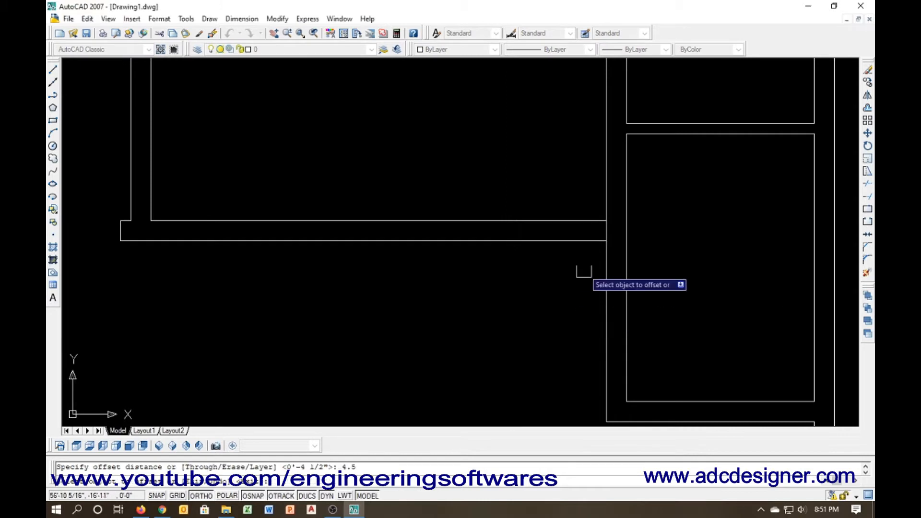
left_click(601, 231)
left_click(525, 241)
key("Escape")
scroll(603, 231, "up", 2)
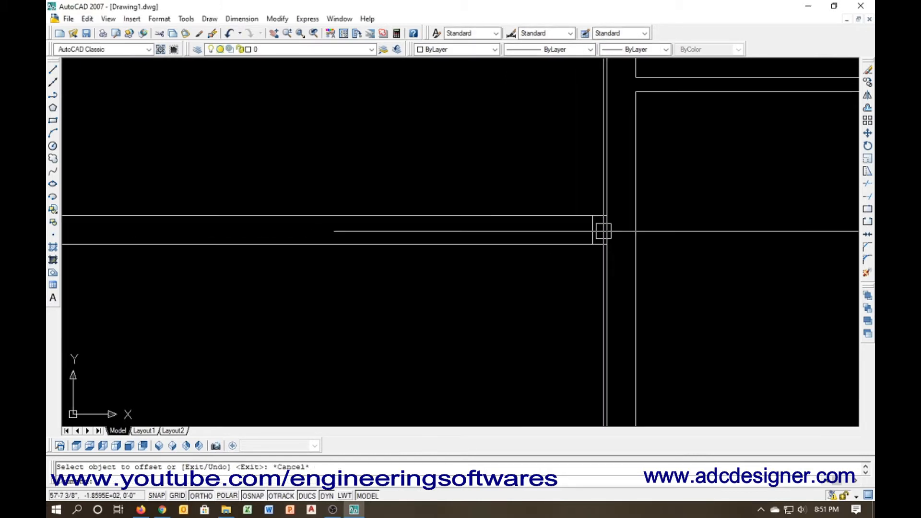
left_click(604, 231)
key("Return")
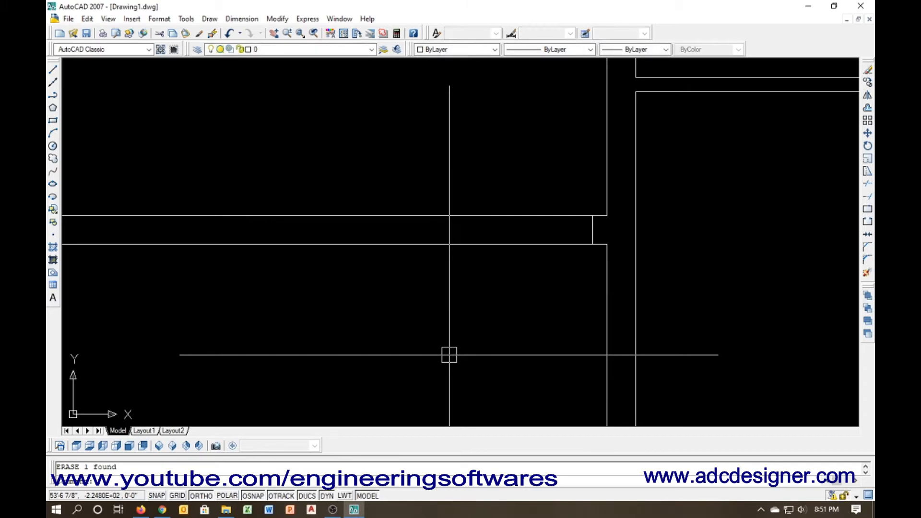
Offset the jamb line 42 inches to the left to mark the doorway's other side
type("o")
key("Return")
key("Return")
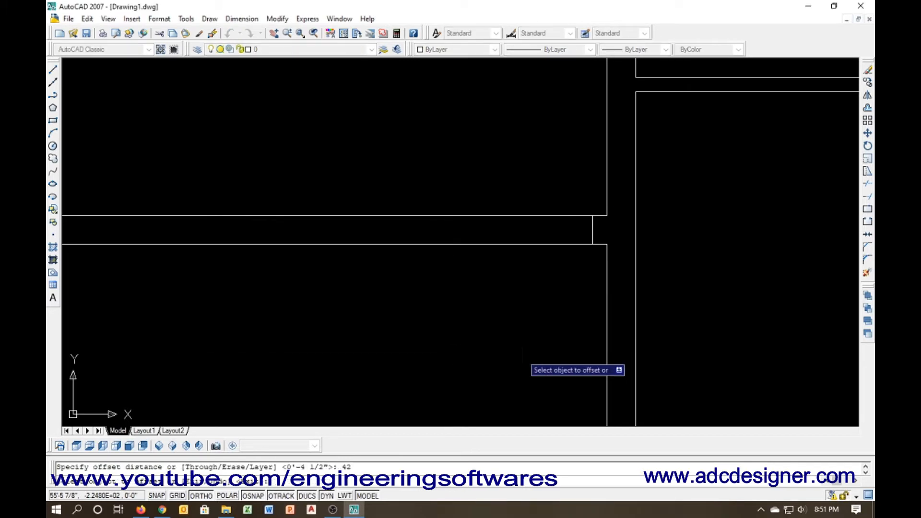
left_click(592, 230)
left_click(518, 263)
key("Escape")
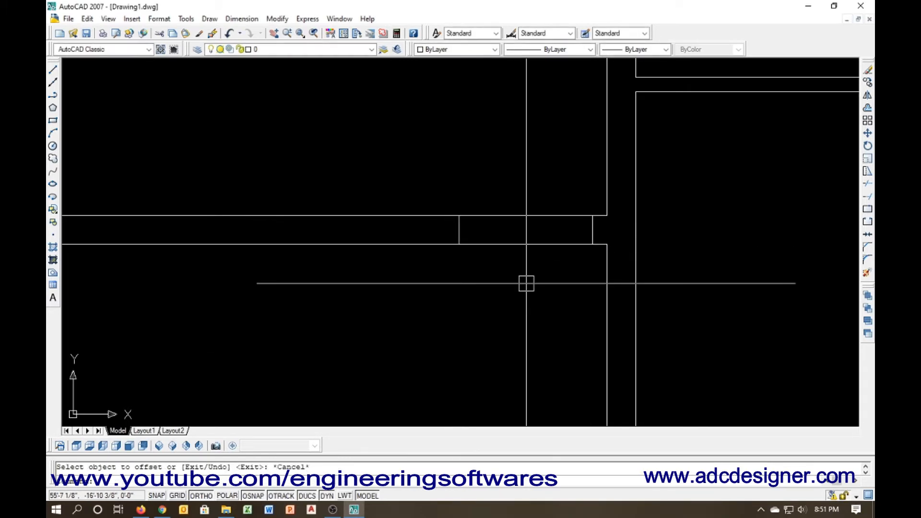
Trim the two wall lines between the jamb lines to open the doorway in the horizontal wall
type("tr")
key("Return")
key("Escape")
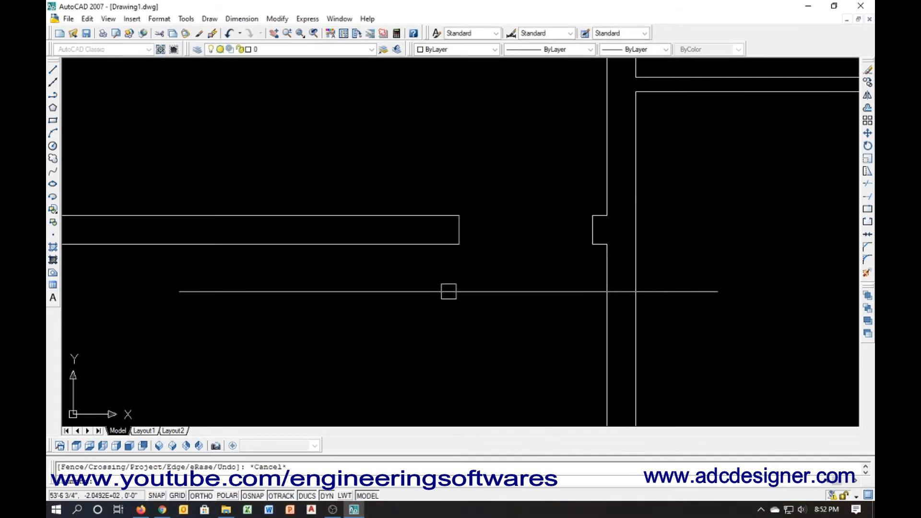
Save the drawing to the Desktop under the person's name, using the AutoCAD R14/LT98/LT97 drawing file type
scroll(451, 303, "down", 3)
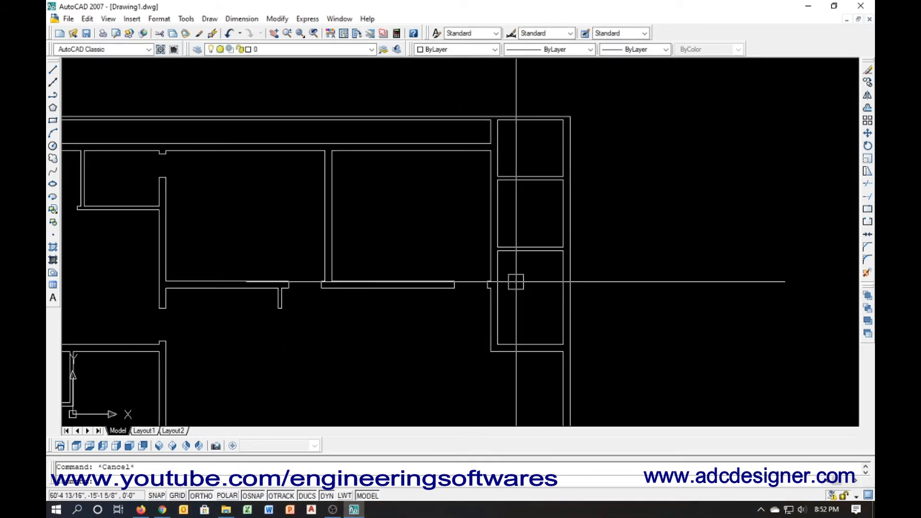
key("ctrl+s")
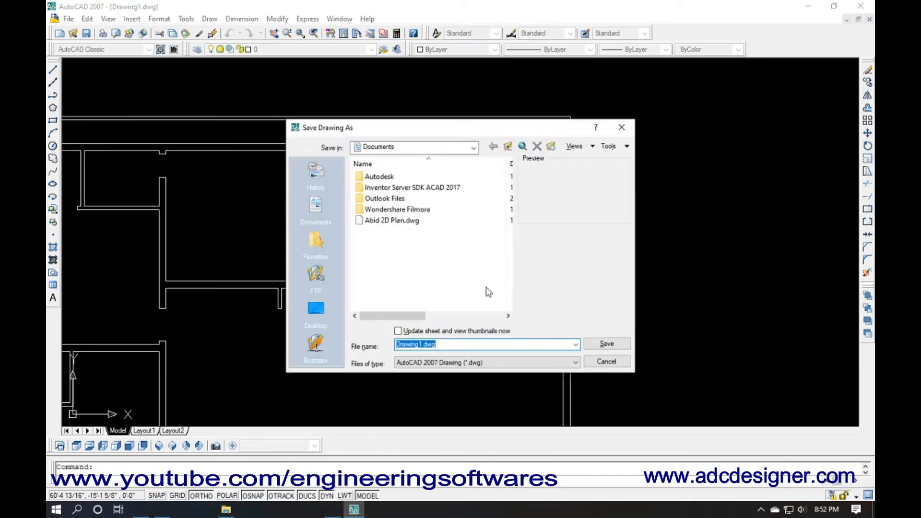
left_click(436, 342)
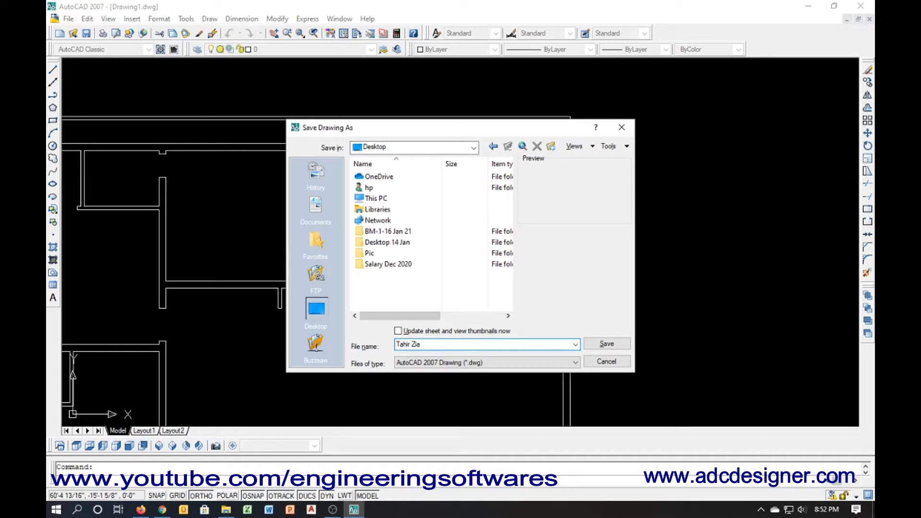
left_click(443, 362)
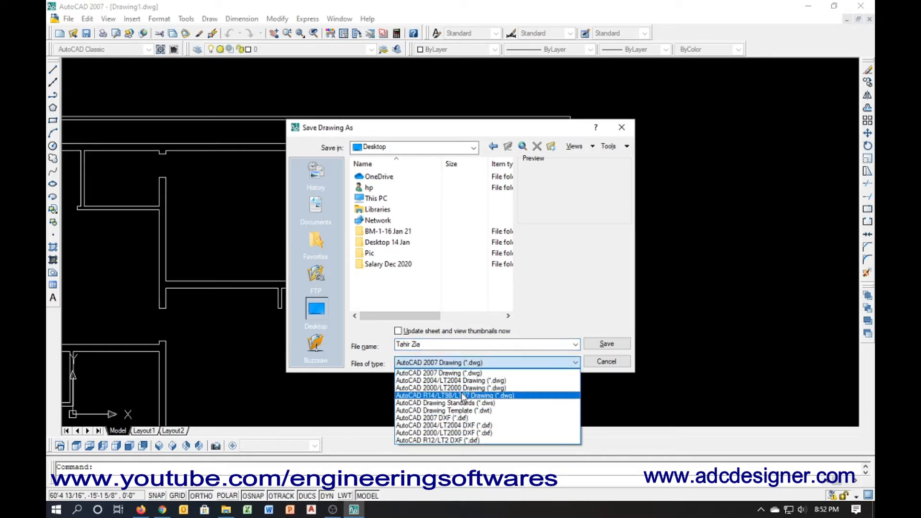
left_click(564, 393)
left_click(606, 344)
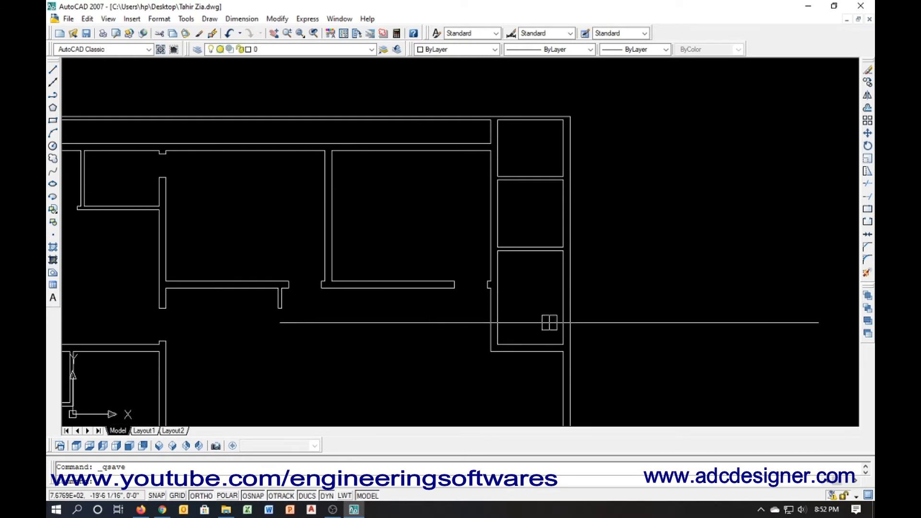
left_click(333, 509)
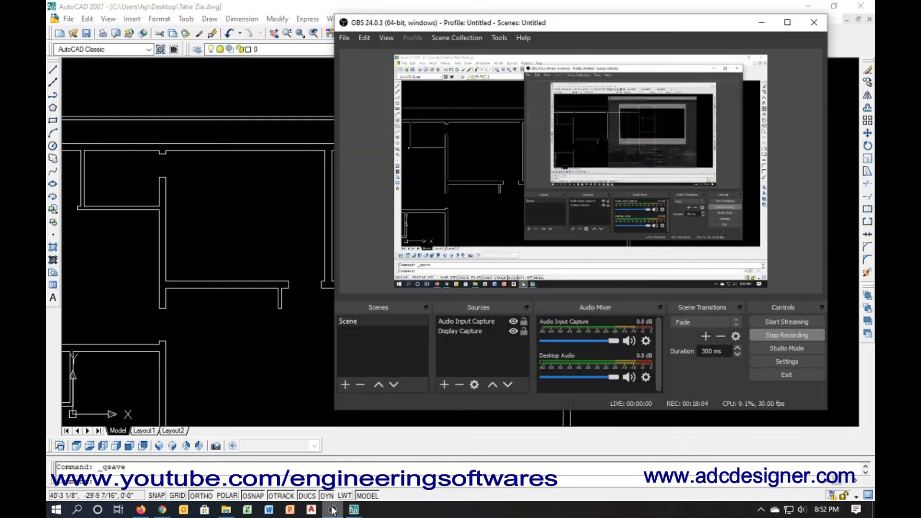
left_click(333, 510)
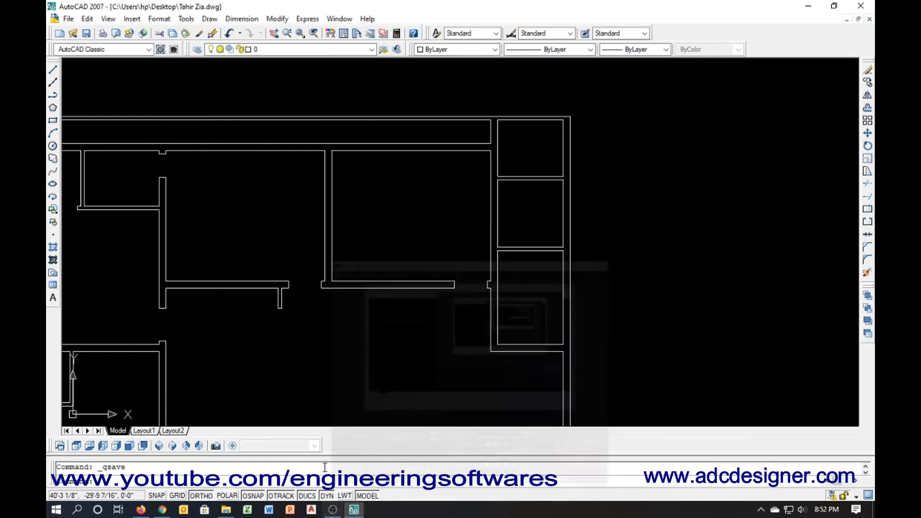
key("Escape")
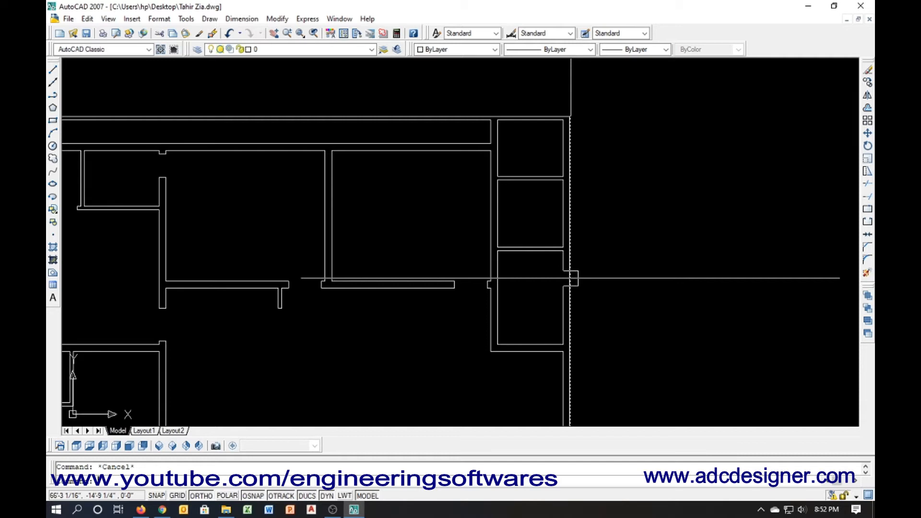
Draw a horizontal line from the lowest side room's lower-left inner corner leftward across and past its left wall
scroll(573, 278, "up", 4)
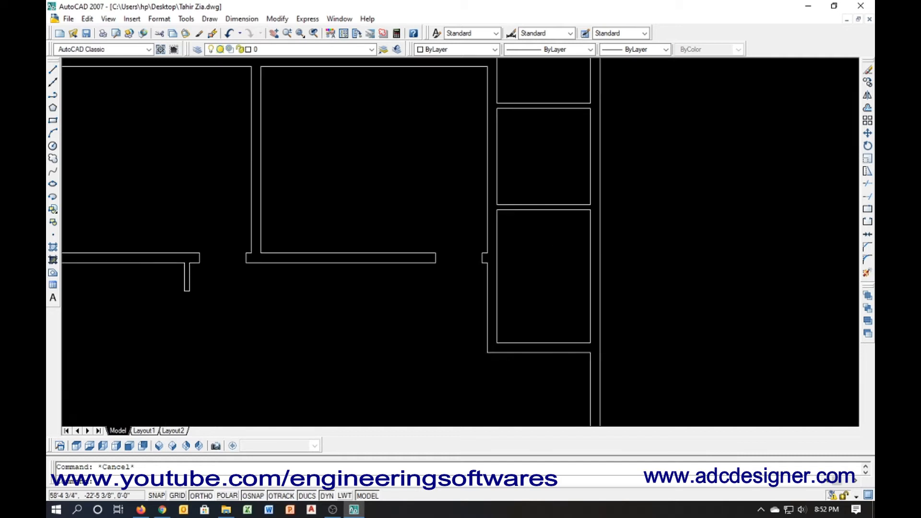
type("l")
key("Return")
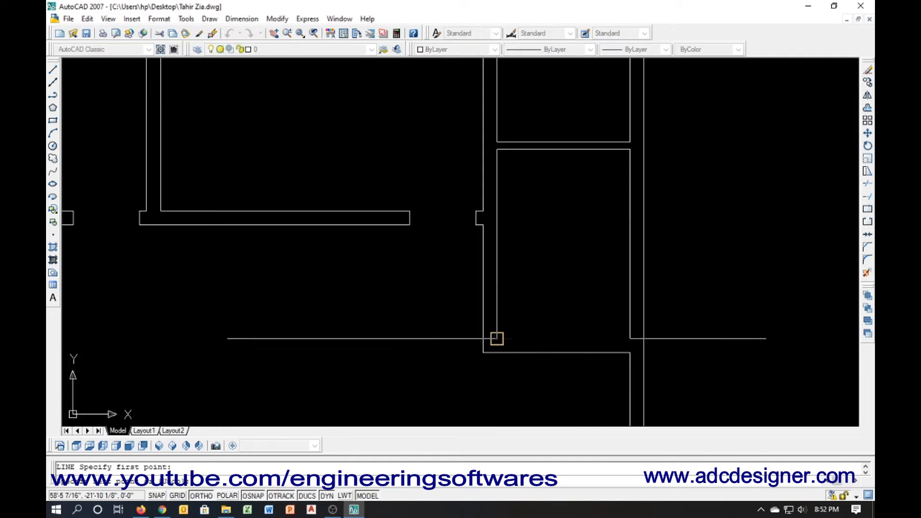
left_click(496, 338)
key("Escape")
Offset the horizontal line 4.5 inches upward and erase the original line at the room corner
type("o")
key("Return")
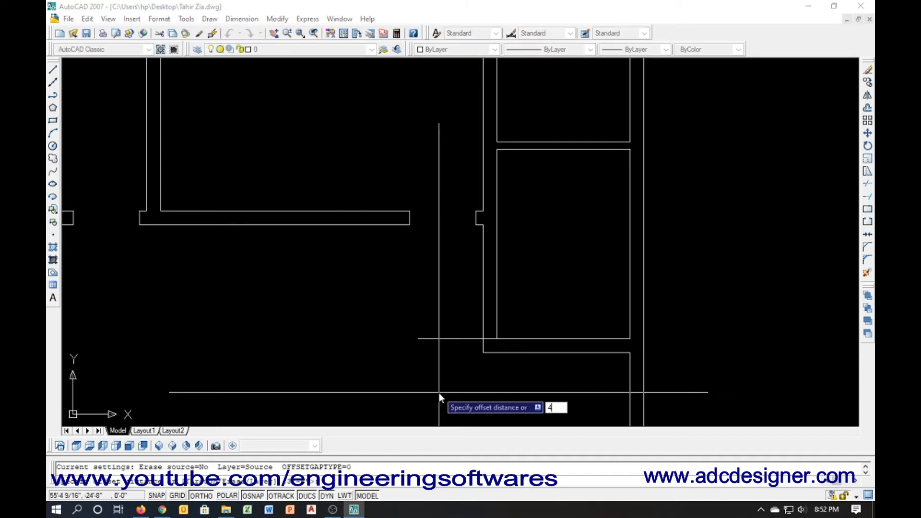
type("4")
key("Return")
left_click(441, 339)
left_click(441, 319)
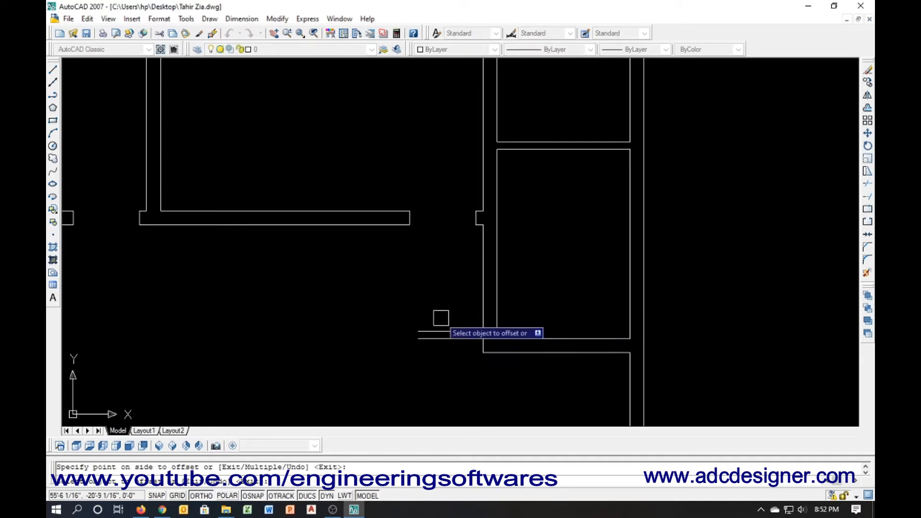
key("Escape")
left_click(442, 342)
key("Escape")
Offset the remaining horizontal line 3 feet upward to mark the upper side of the door opening
type("o")
key("Return")
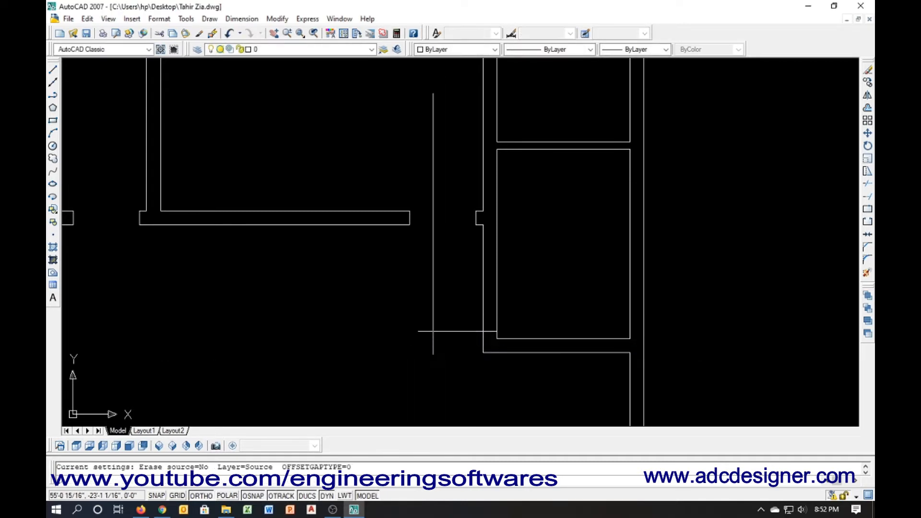
key("Return")
left_click(433, 331)
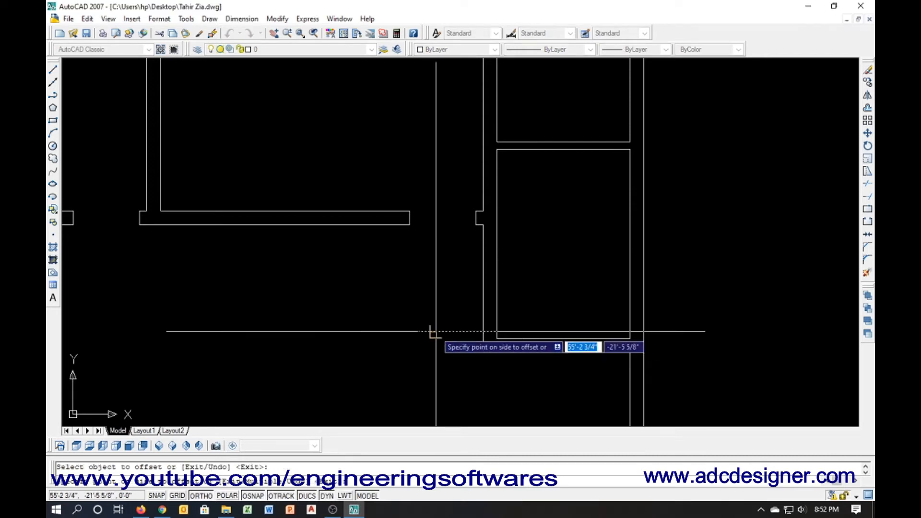
left_click(434, 317)
key("Escape")
Trim the parts of both horizontal jamb lines that extend left beyond the side room's wall
type("tr")
key("Return")
key("Return")
left_click(434, 331)
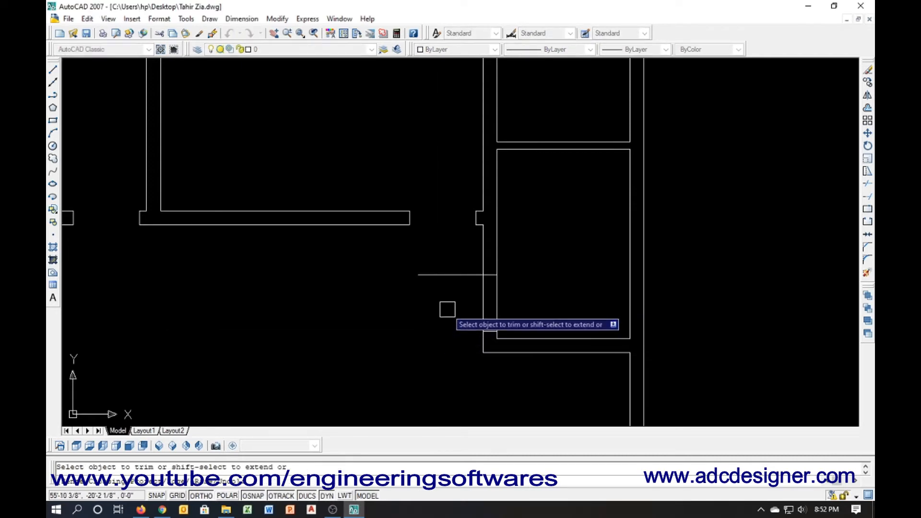
left_click(450, 276)
left_click(428, 306)
key("Escape")
Trim the side room's left wall lines between the two jamb lines to open the doorway
key("Return")
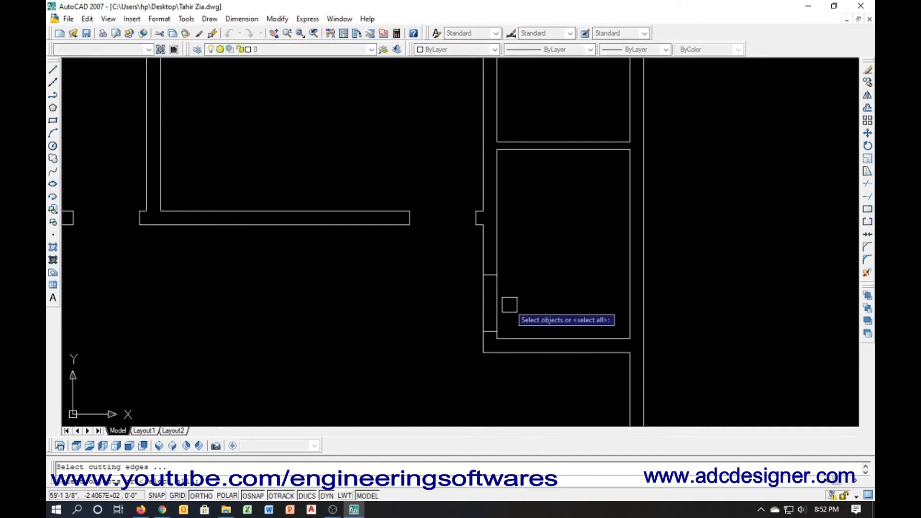
key("Return")
left_click(520, 302)
left_click(397, 315)
scroll(437, 394, "down", 4)
key("Escape")
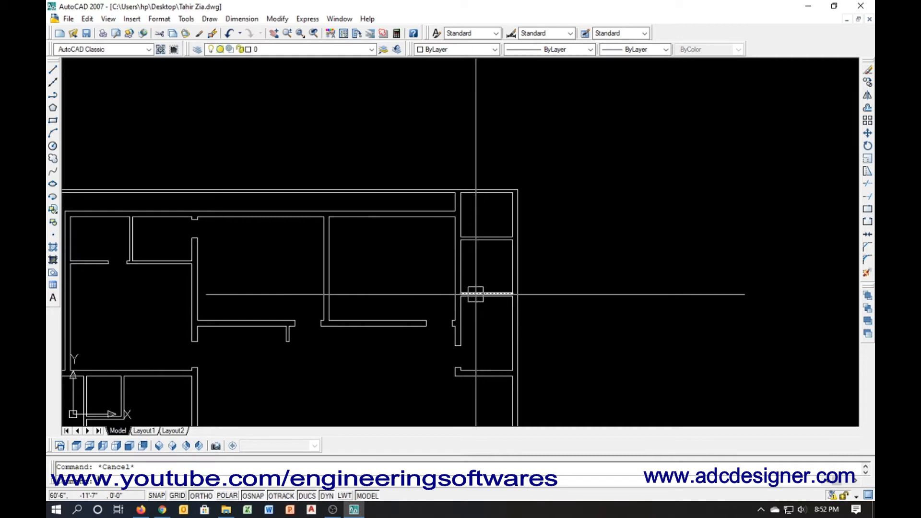
Draw a short vertical line closing the left end of the partition wall above the lowest side room
scroll(452, 294, "up", 4)
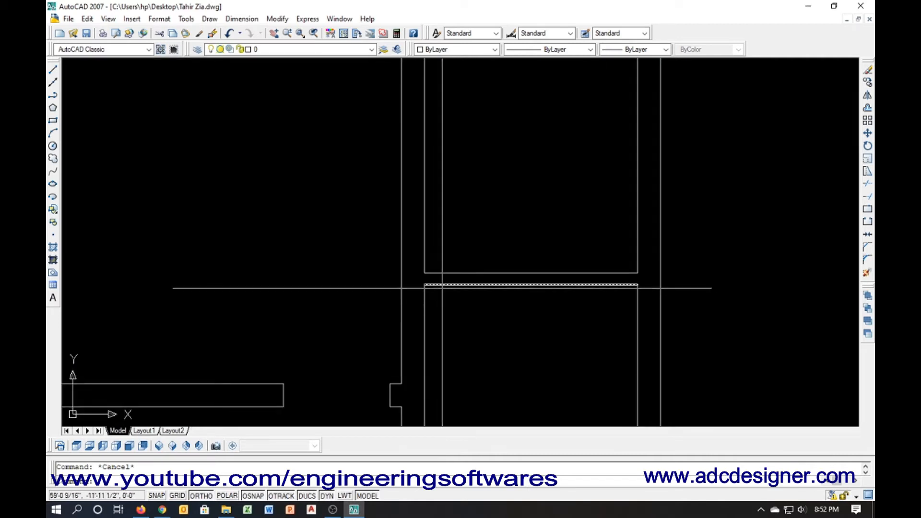
type("l")
key("Return")
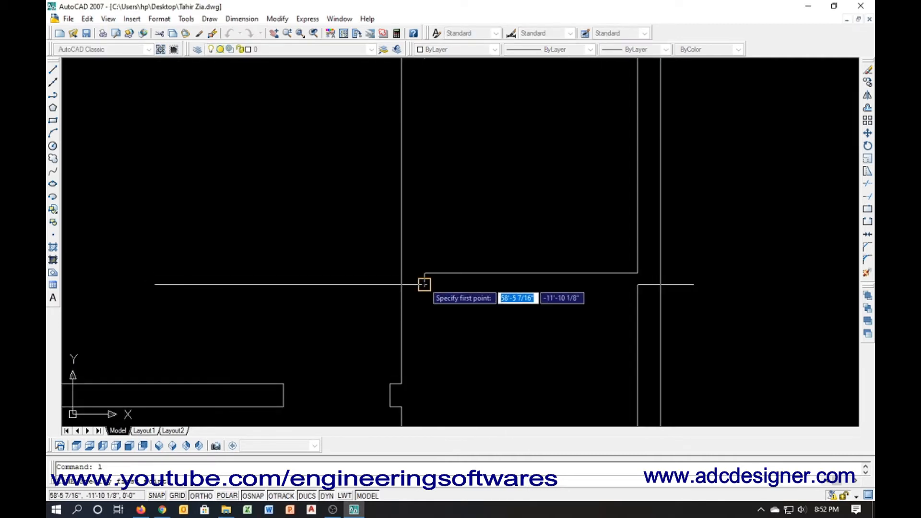
left_click(424, 284)
Offset the short end line of the partition above the lowest side room 4.5 inches to the right and delete the original
type("0")
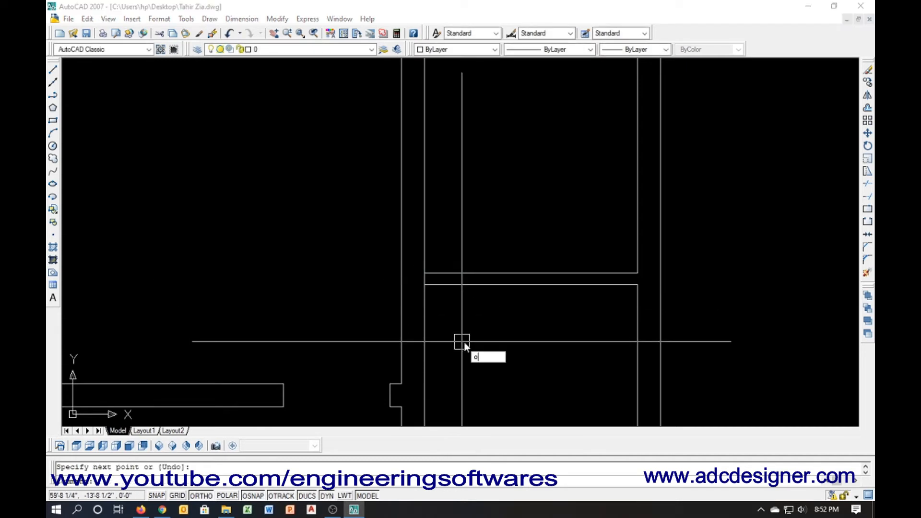
key("Return")
type("4.")
key("Return")
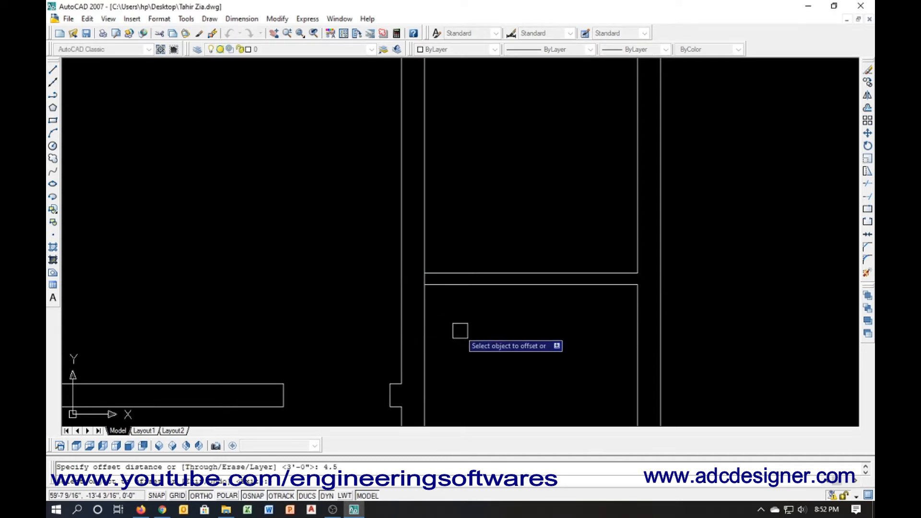
left_click(425, 281)
key("Escape")
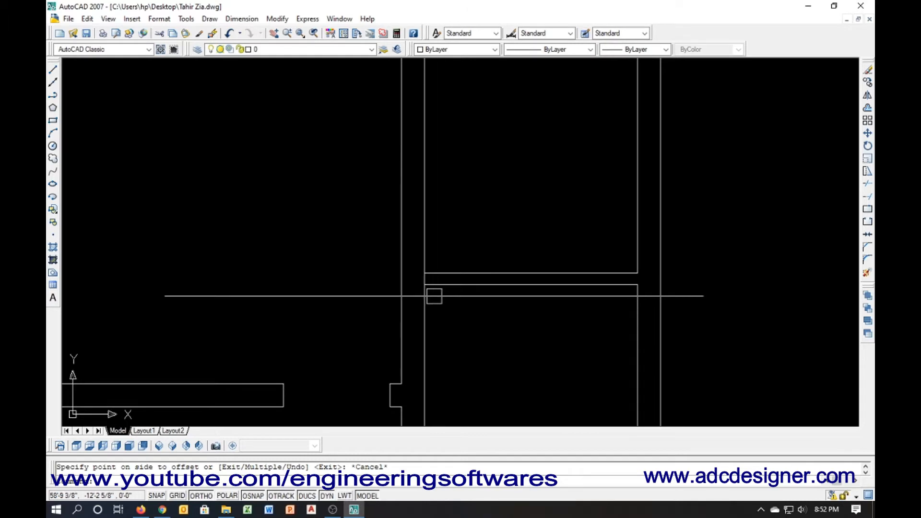
type("o")
key("Return")
key("Return")
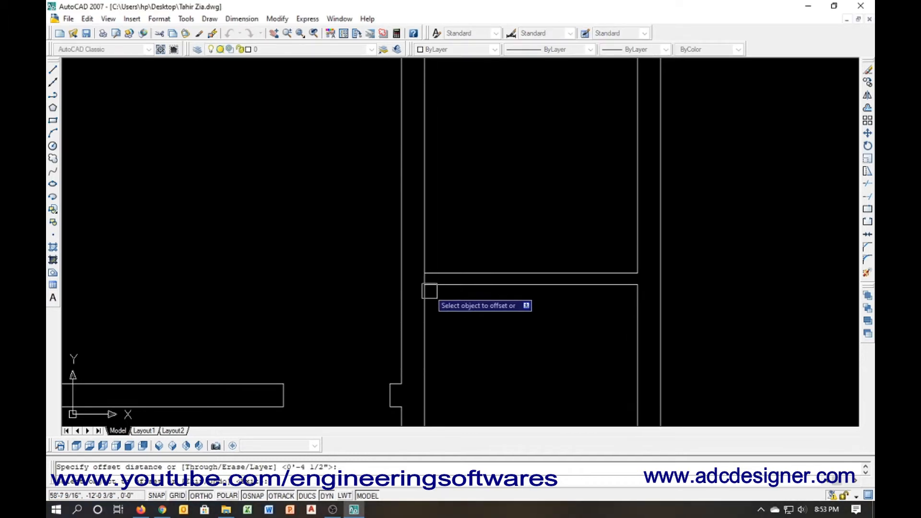
left_click(426, 280)
left_click(439, 289)
scroll(419, 283, "up", 3)
key("Escape")
left_click(437, 275)
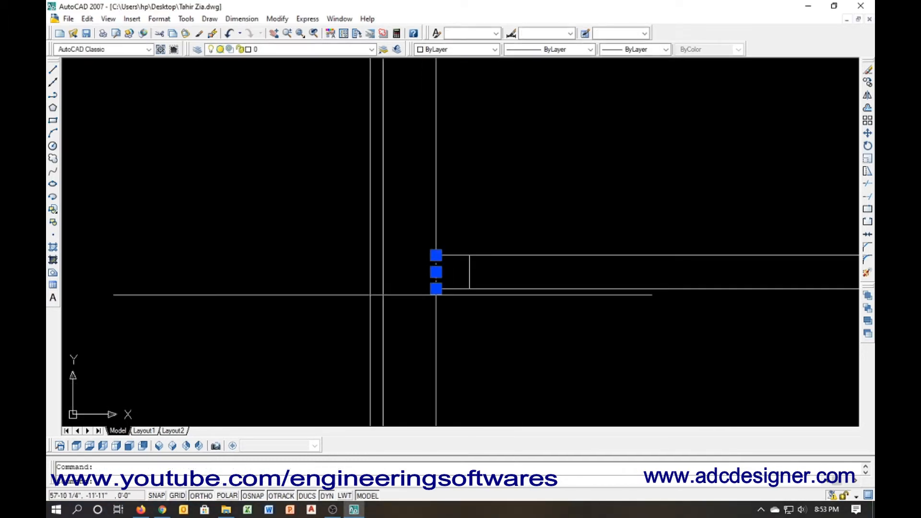
key("Delete")
Offset the remaining short vertical line 36 inches to the right to mark the other side of the partition's door opening
type("o")
key("Return")
type("36")
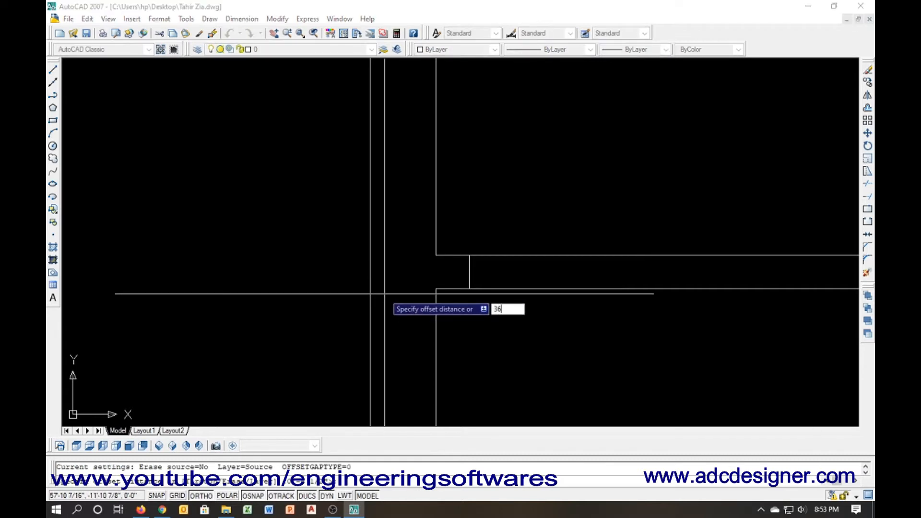
key("Return")
left_click(465, 275)
left_click(648, 311)
key("Escape")
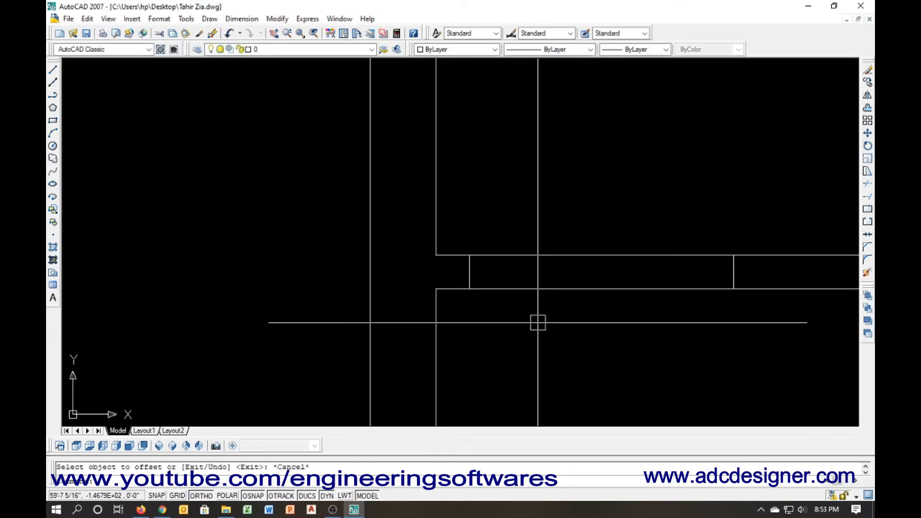
Trim both partition lines between the two vertical jamb lines to open the doorway between the lower side rooms
type("tr")
key("Return")
key("Return")
left_click(598, 345)
left_click(565, 203)
scroll(447, 291, "down", 3)
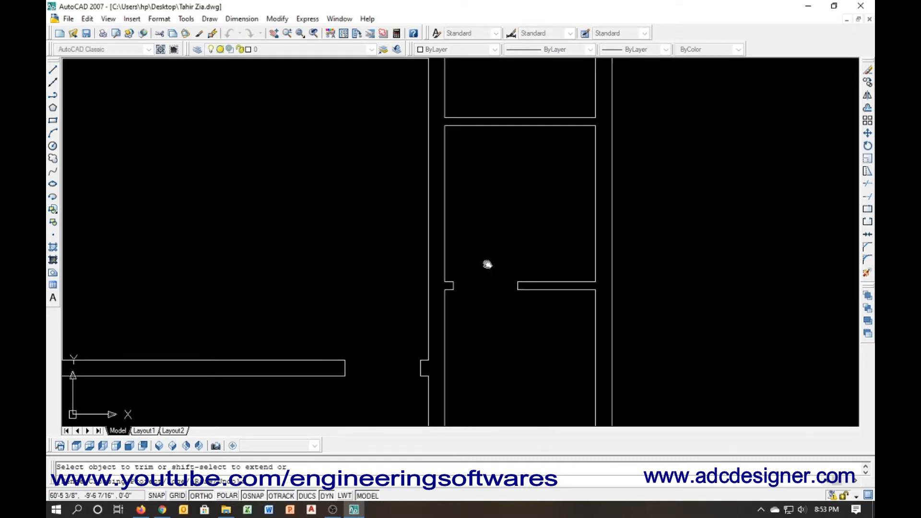
middle_click_drag(488, 263, 478, 385)
middle_click_drag(447, 250, 444, 268)
key("Escape")
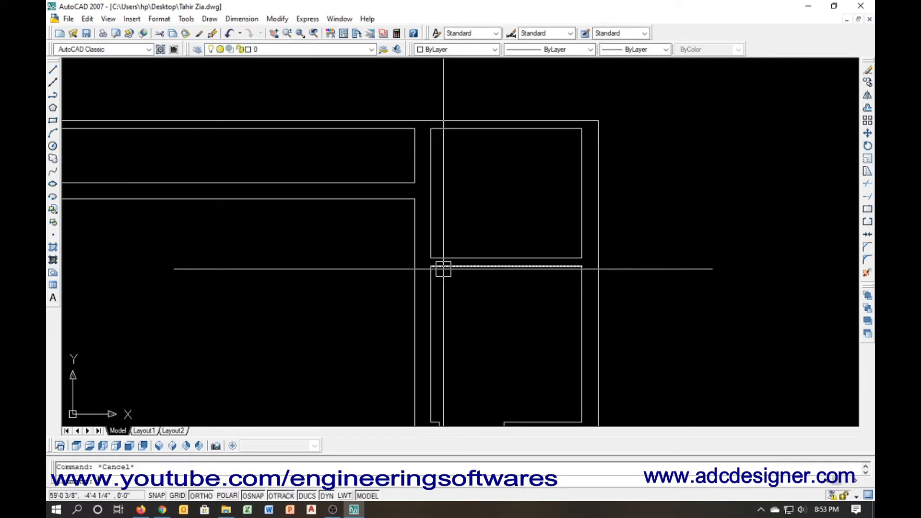
Draw a horizontal line from the uppermost side room's lower-left inner corner leftward across its left wall
type("l")
key("Return")
scroll(447, 263, "up", 3)
left_click(413, 253)
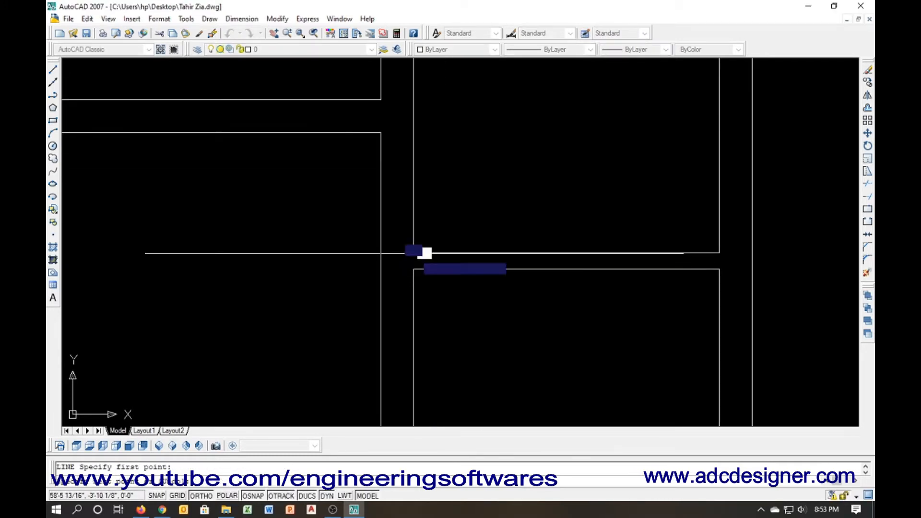
left_click(300, 253)
key("Return")
Offset the horizontal line 4.5 inches upward as the lower door jamb and delete the original line
type("o")
key("Return")
type("4")
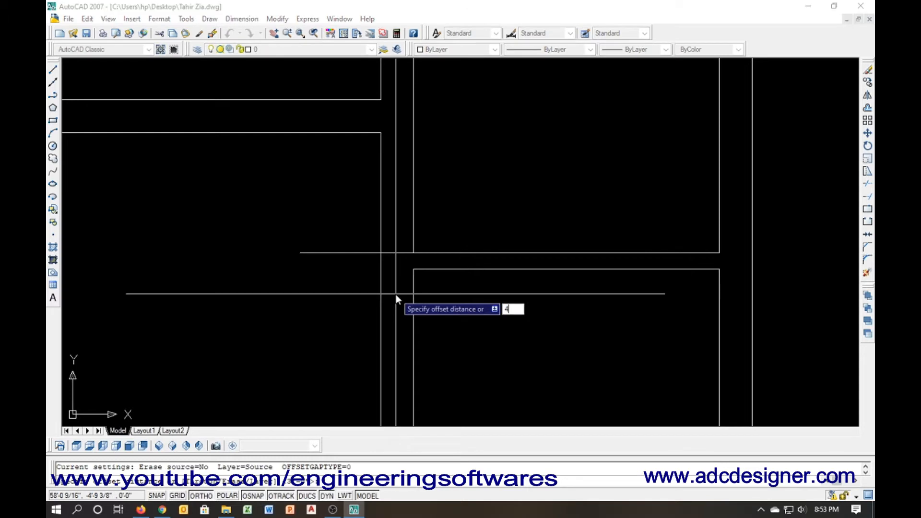
type(".5")
key("Return")
left_click(367, 253)
left_click(357, 244)
key("Escape")
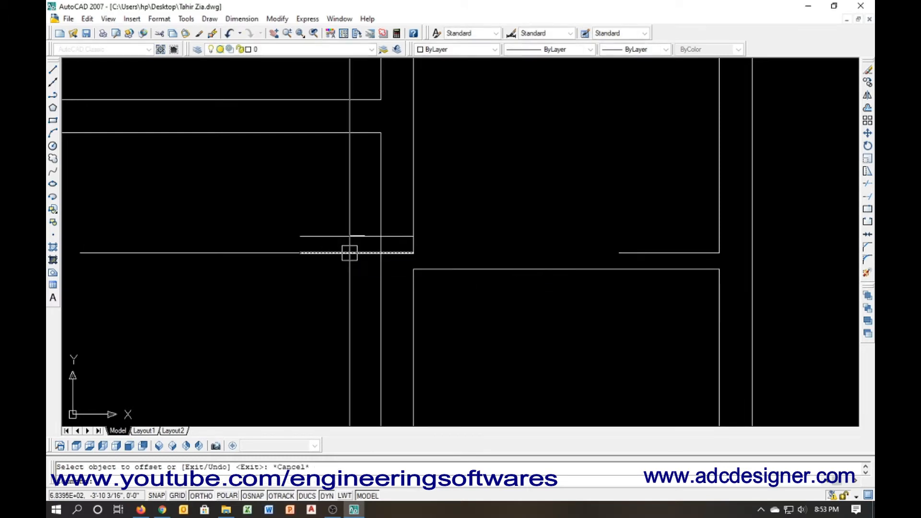
left_click(350, 253)
key("Delete")
Offset the lower jamb line 30 inches upward to mark the other side of the door opening
type("o")
key("Return")
type("30")
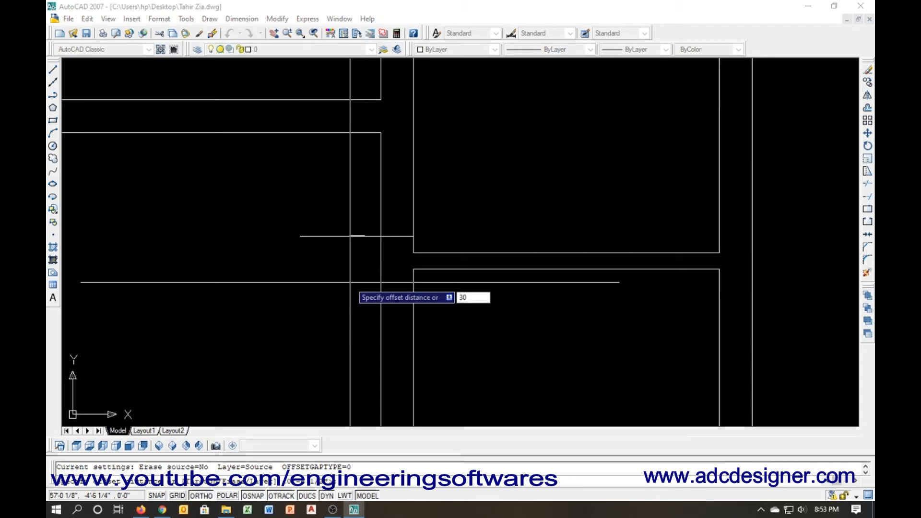
key("Return")
left_click(339, 237)
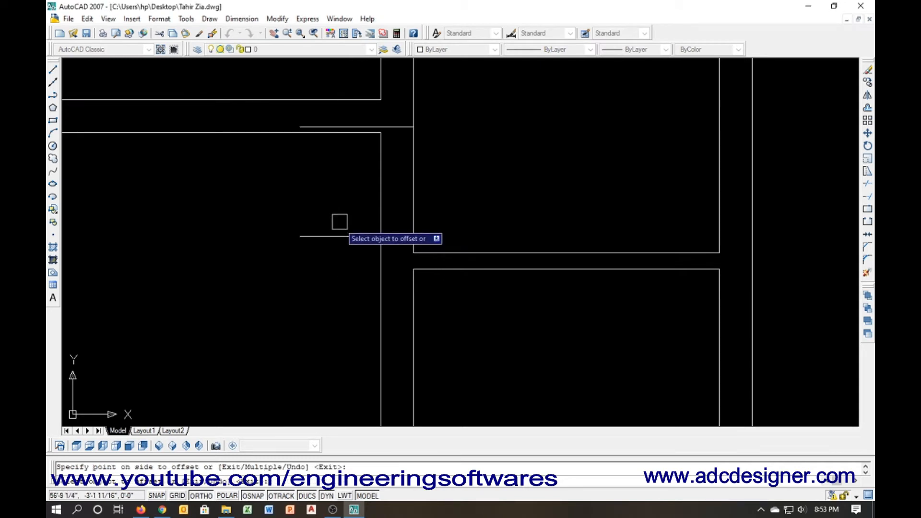
left_click(340, 222)
key("Escape")
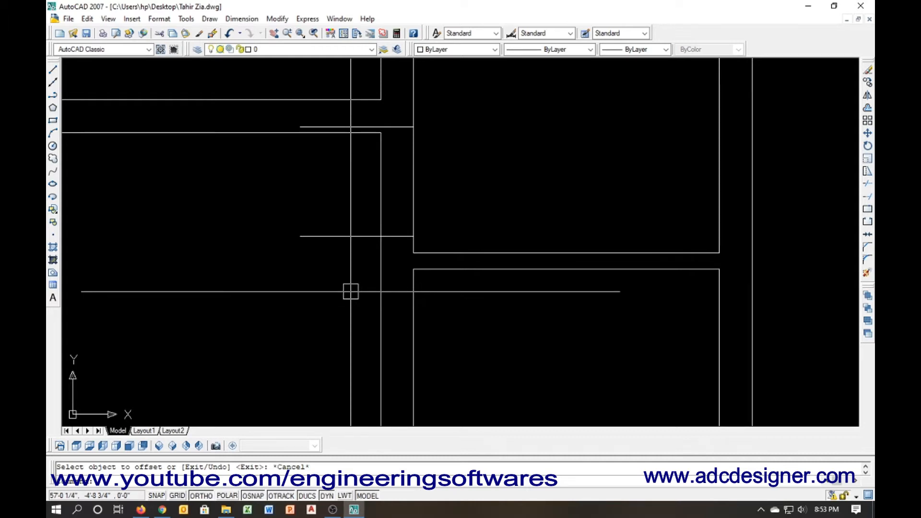
Measure the length of the uppermost side room's right inner wall with an aligned dimension, without placing it
scroll(351, 291, "down", 3)
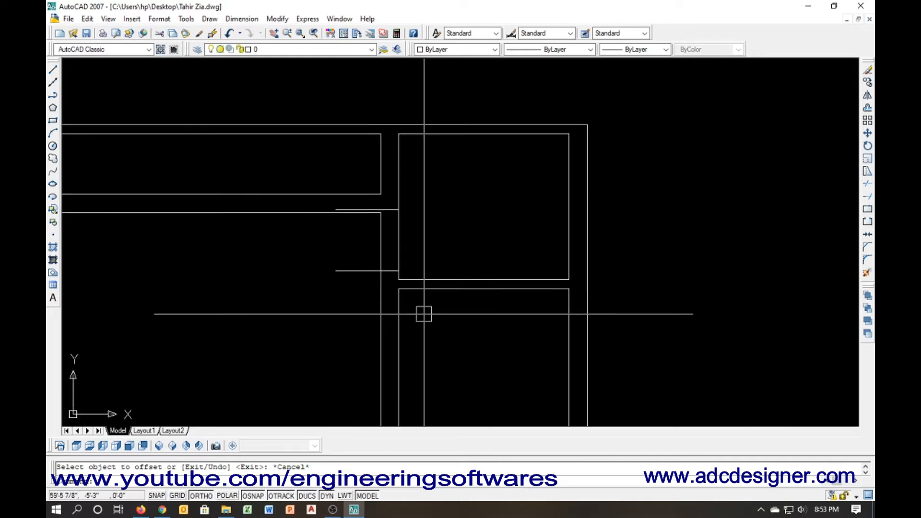
key("Escape")
type("da")
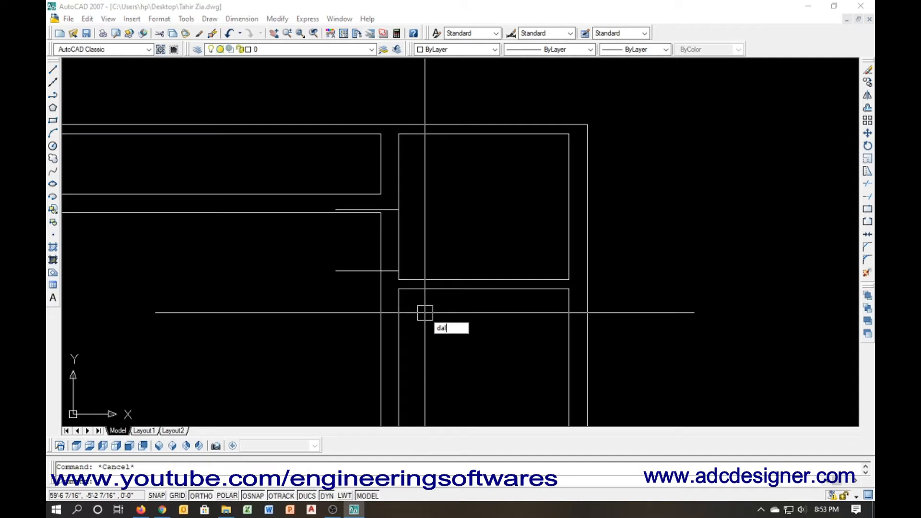
type("l")
key("Return")
key("Return")
left_click(568, 231)
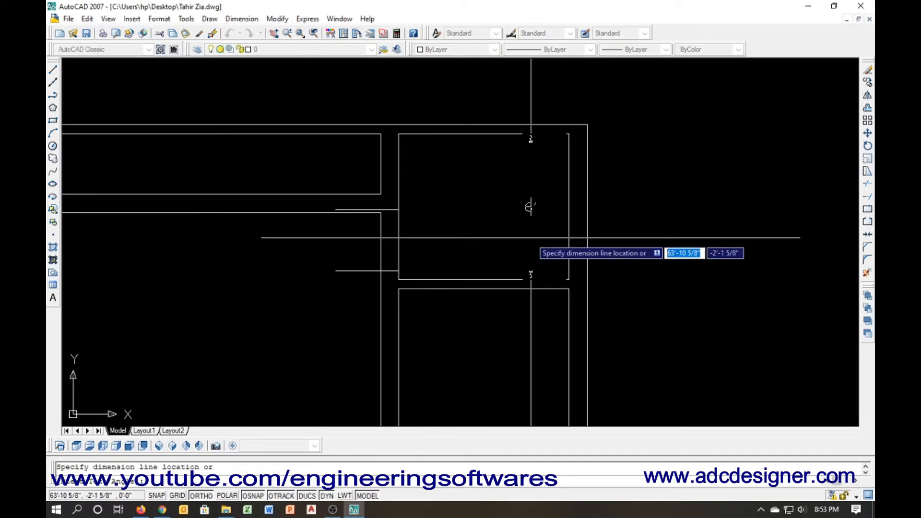
key("Escape")
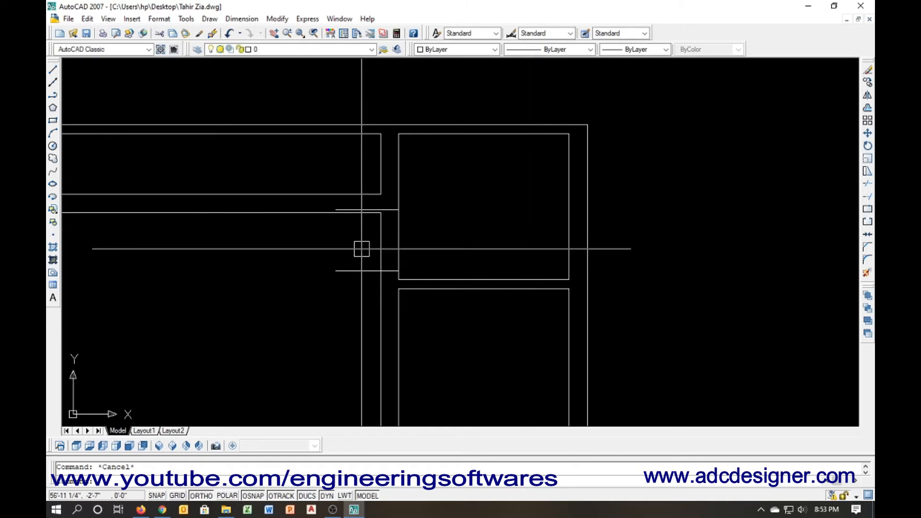
Delete the upper jamb line and offset the lower jamb line 2 feet upward in its place
left_click(391, 210)
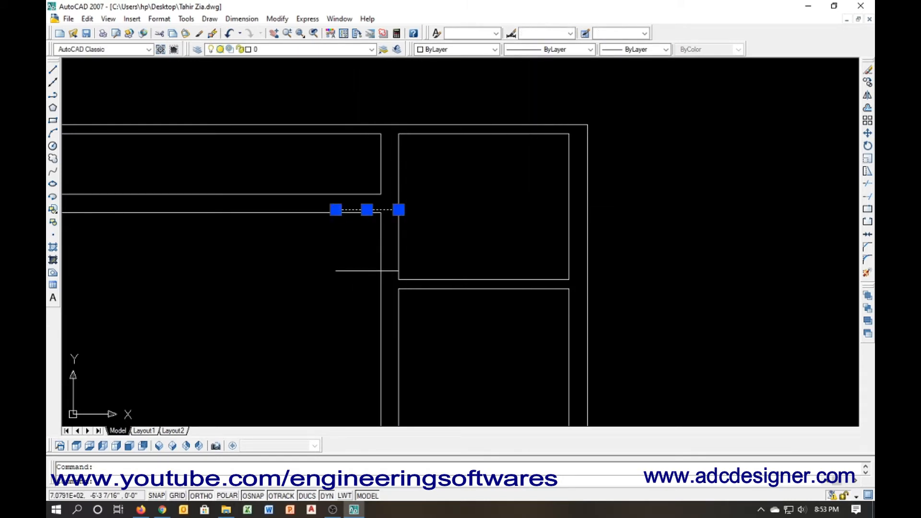
key("Delete")
type("o")
key("Return")
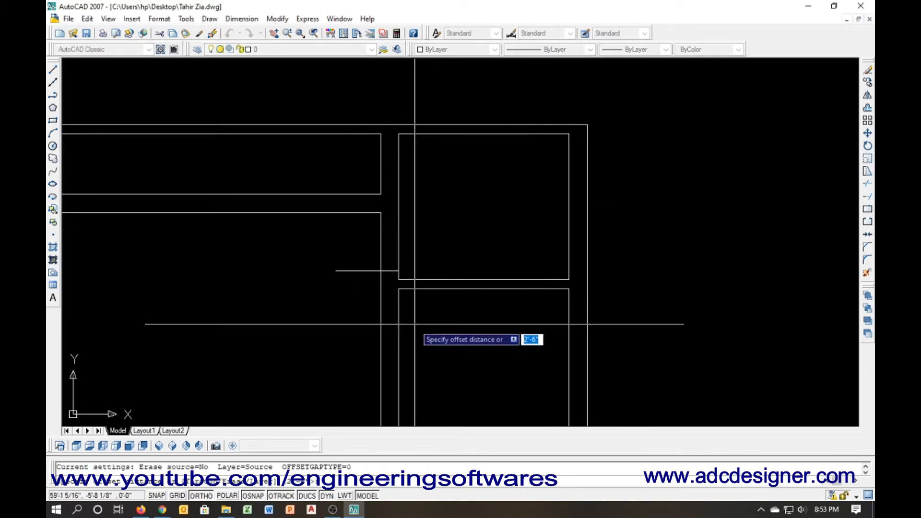
type("2")
key("Return")
left_click(375, 271)
left_click(360, 265)
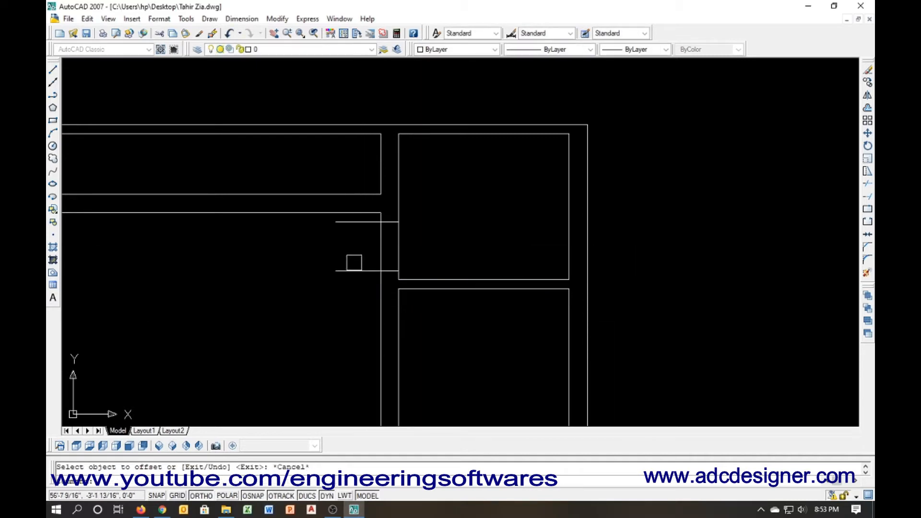
key("Escape")
Trim the jamb lines' overhanging left ends and both wall lines between them to open the uppermost side room's doorway
type("tr")
key("Return")
key("Return")
left_click(351, 268)
left_click(361, 226)
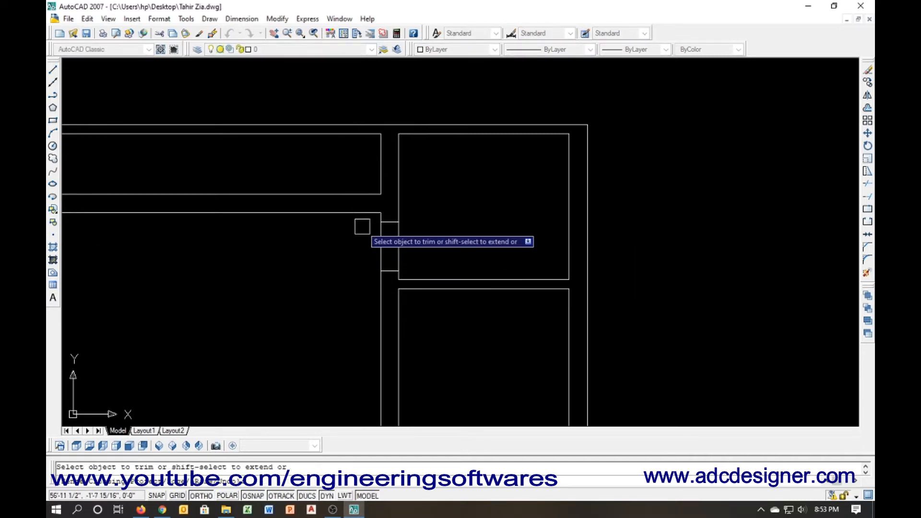
left_click(435, 235)
left_click(345, 251)
key("Escape")
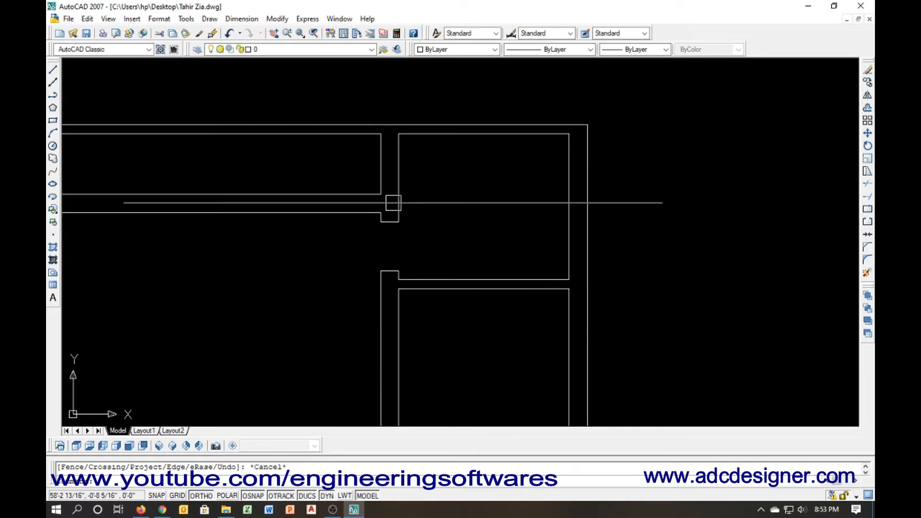
Look over the rest of the floor plan, including the small rooms at the lower left
scroll(482, 179, "down", 2)
scroll(484, 180, "down", 2)
middle_click_drag(468, 294, 581, 215)
mouse_move(380, 357)
middle_mouse_down()
mouse_move(445, 273)
mouse_move(501, 228)
middle_mouse_up()
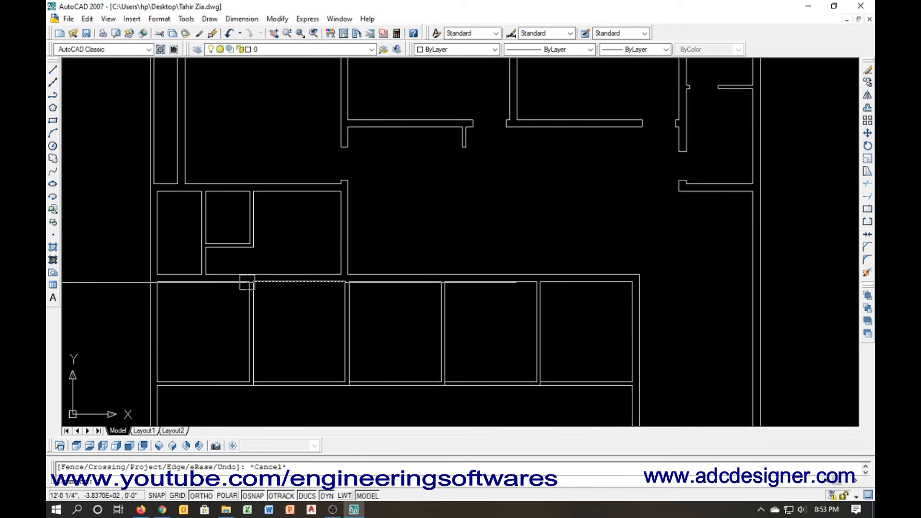
mouse_move(197, 268)
middle_mouse_down()
mouse_move(181, 384)
mouse_move(165, 424)
middle_mouse_up()
scroll(181, 314, "up", 3)
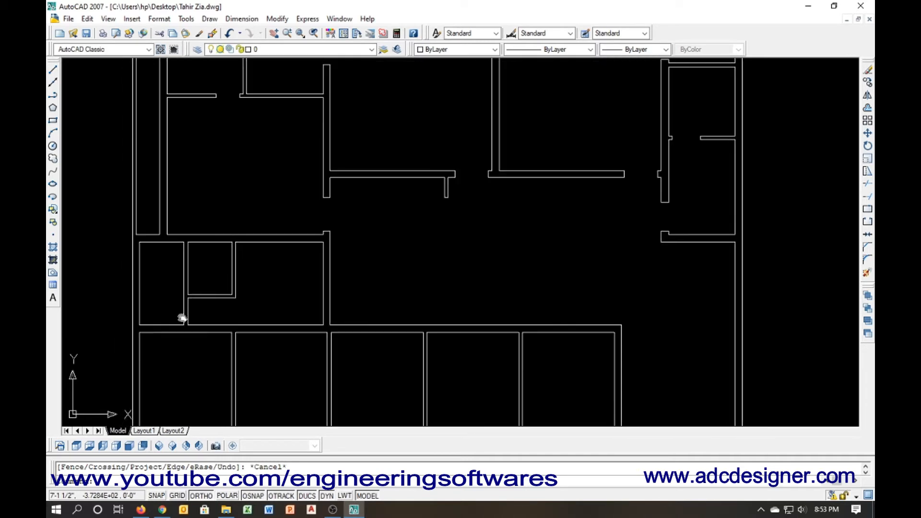
scroll(204, 285, "down", 4)
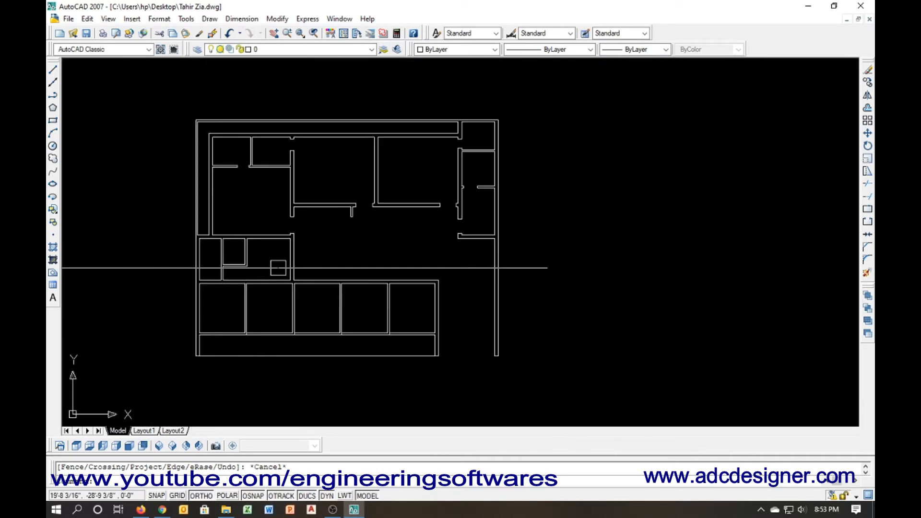
key("Escape")
left_click(457, 49)
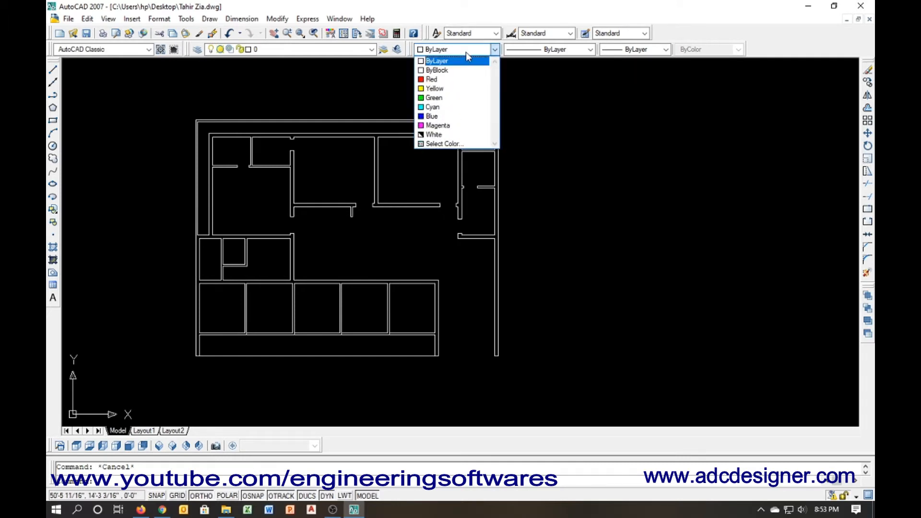
left_click(465, 52)
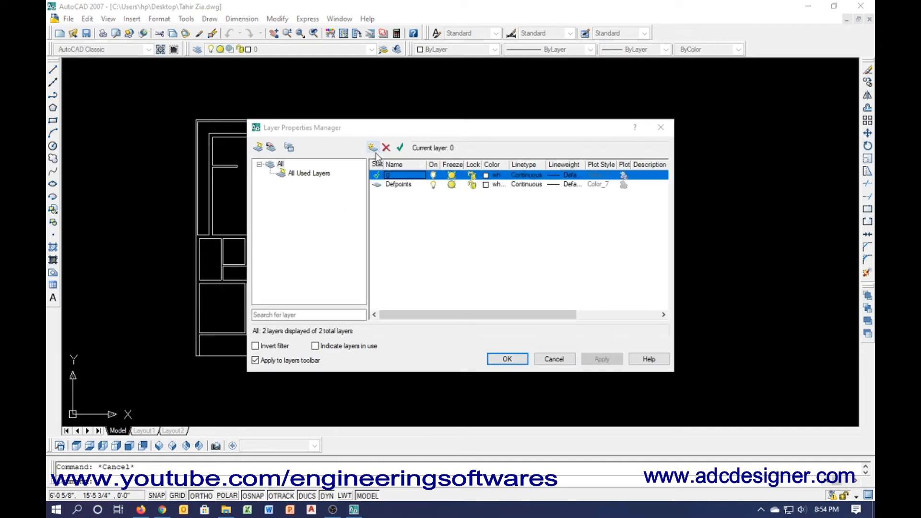
Create a layer named 2D drawings walls, make it current and set its colour to red
left_click(374, 149)
double_click(413, 194)
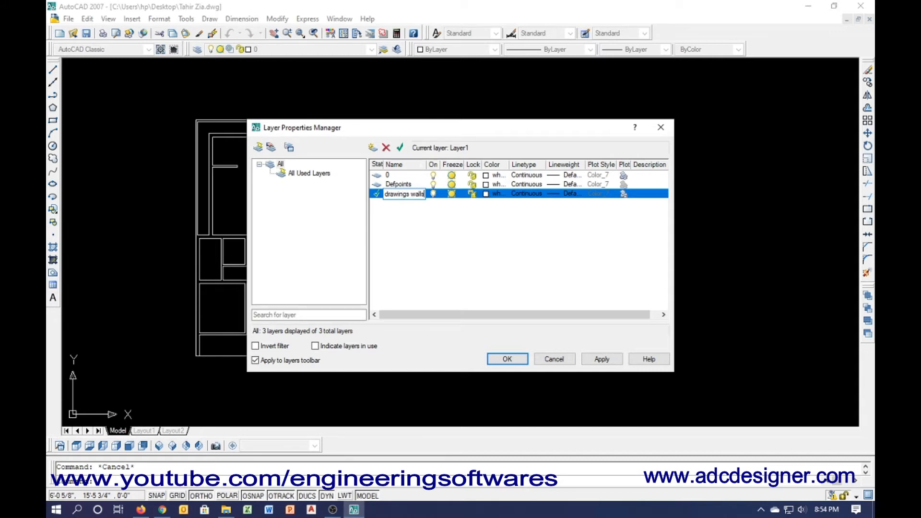
left_click(485, 194)
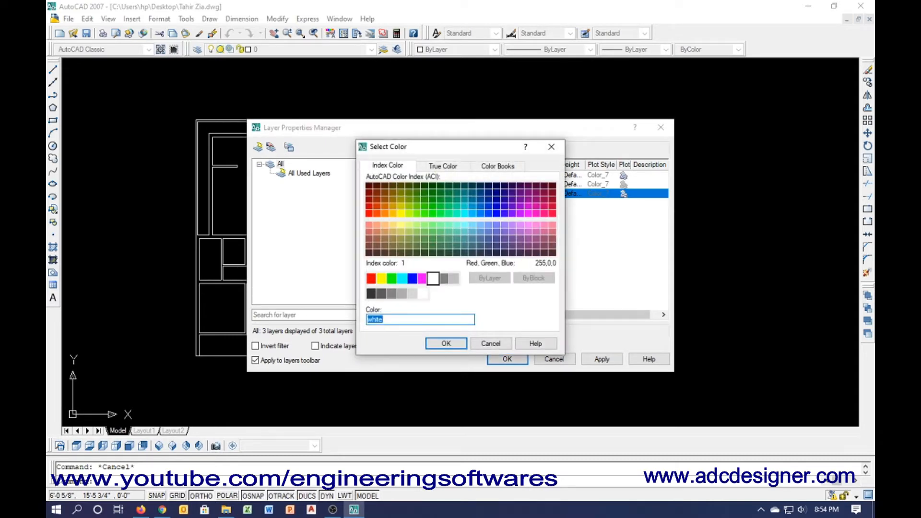
left_click(446, 343)
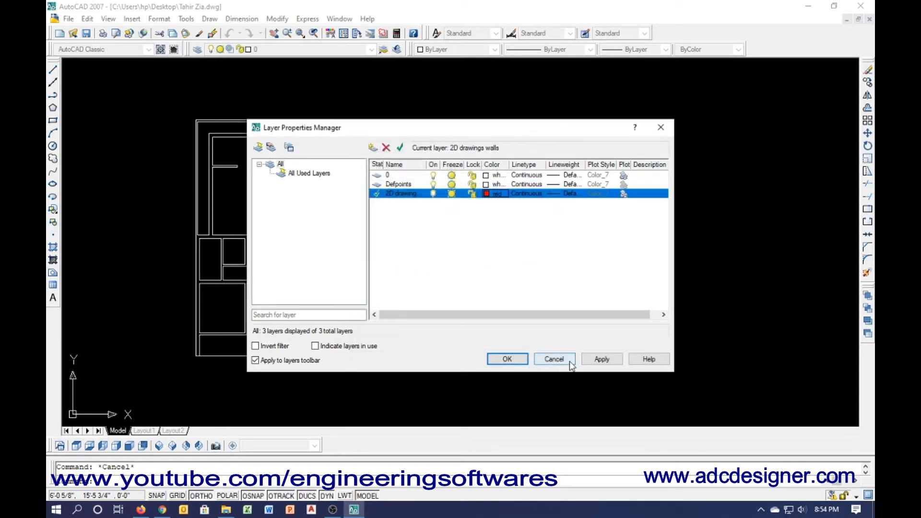
left_click(600, 359)
left_click(519, 360)
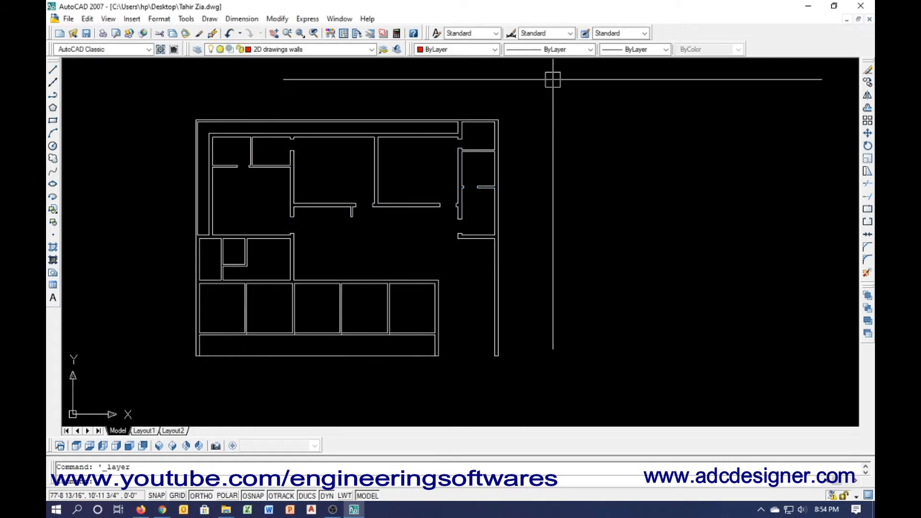
Select the whole floor plan and move its walls to the 2D drawings walls layer
left_click(520, 136)
key("Escape")
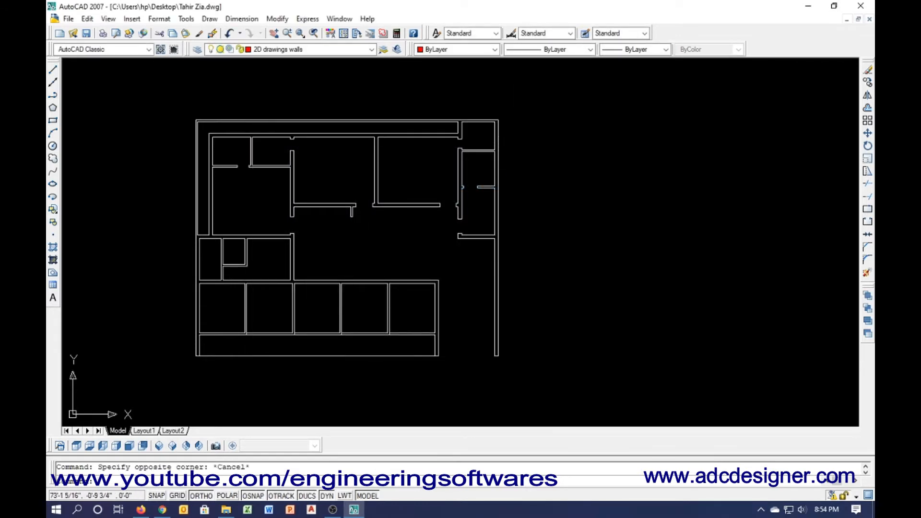
left_click(628, 105)
left_click(164, 370)
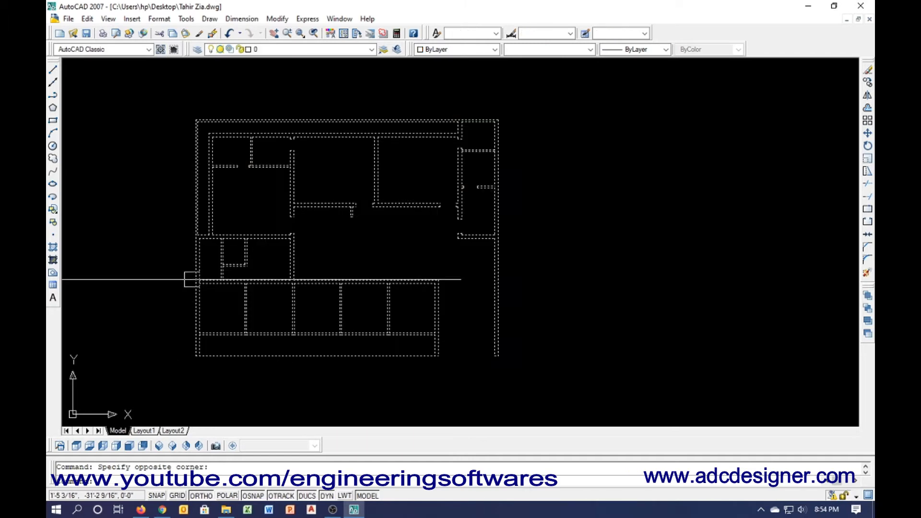
left_click(273, 51)
left_click(268, 68)
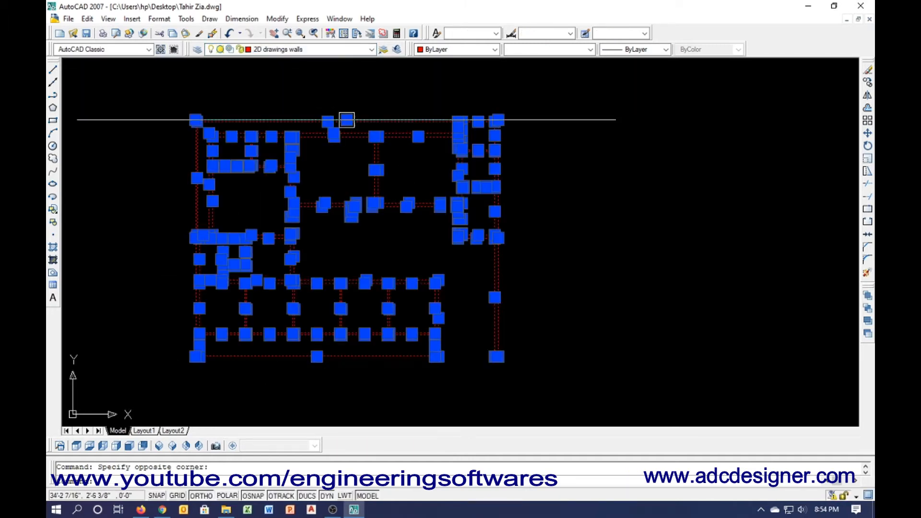
key("Escape")
scroll(422, 152, "down", 2)
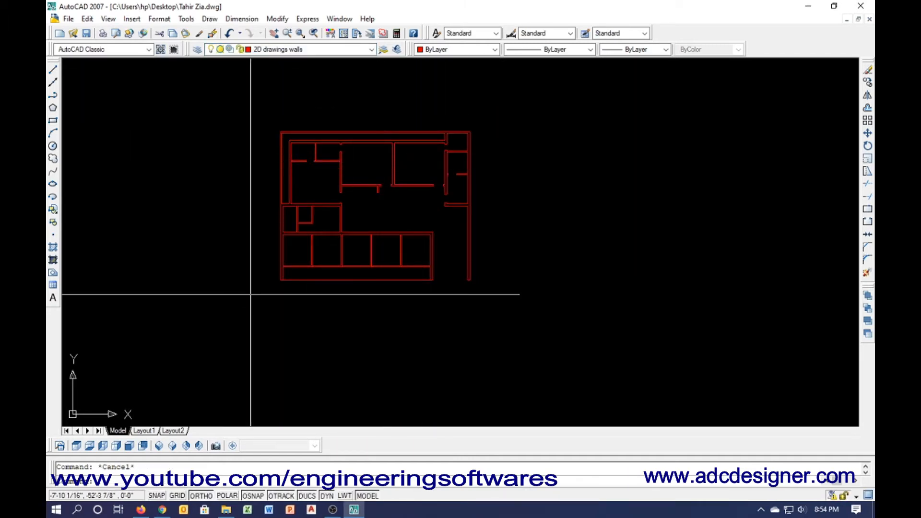
Draw a line across the lower end of the partition wall between the two small rooms at the lower left
scroll(298, 233, "up", 7)
scroll(250, 192, "up", 3)
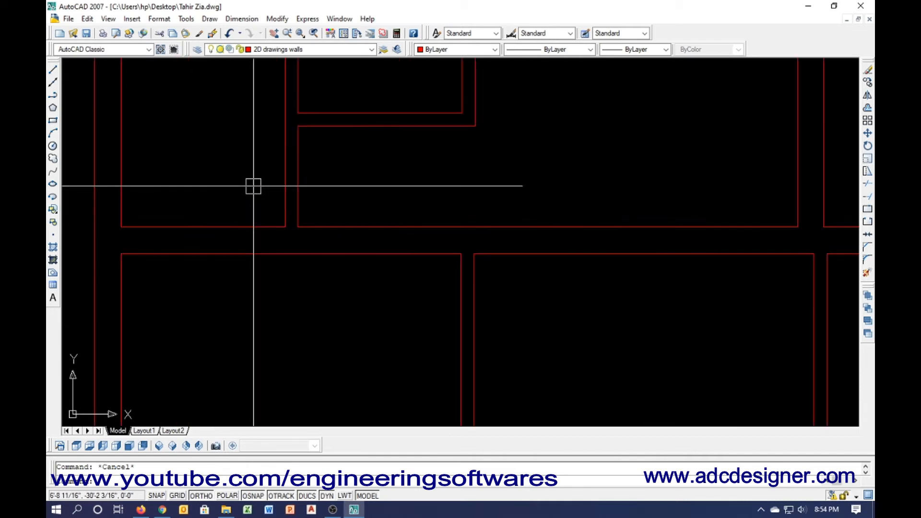
type("l")
key("Return")
left_click(285, 227)
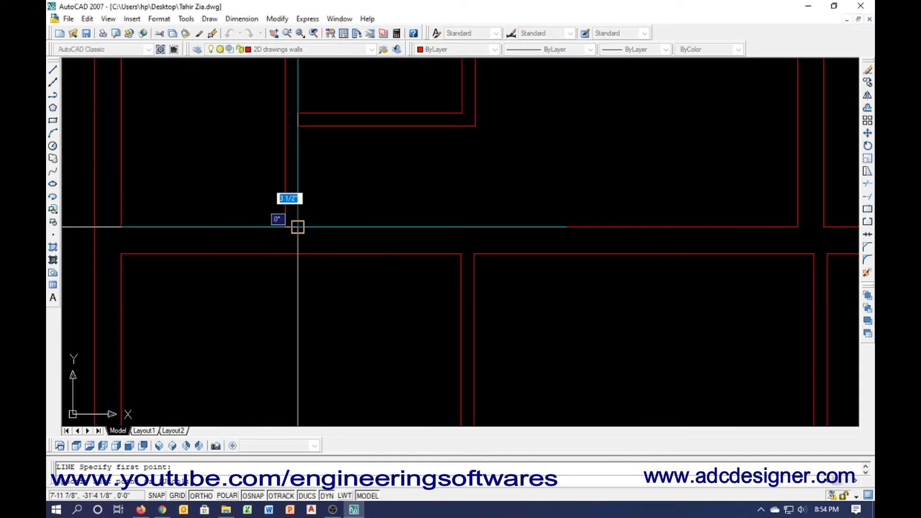
left_click(298, 226)
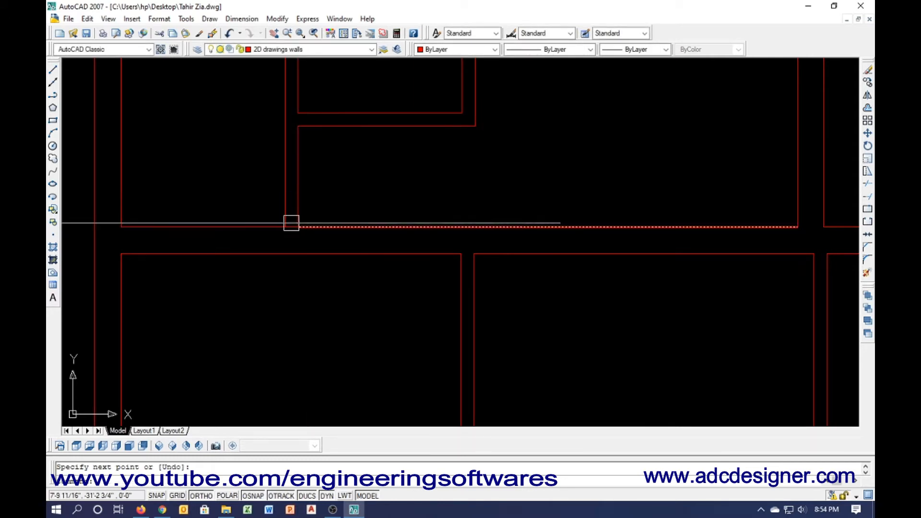
key("Escape")
Draw a short vertical line downward across the smallest room's lower wall, starting from the midpoint of its inner line
scroll(306, 267, "down", 5)
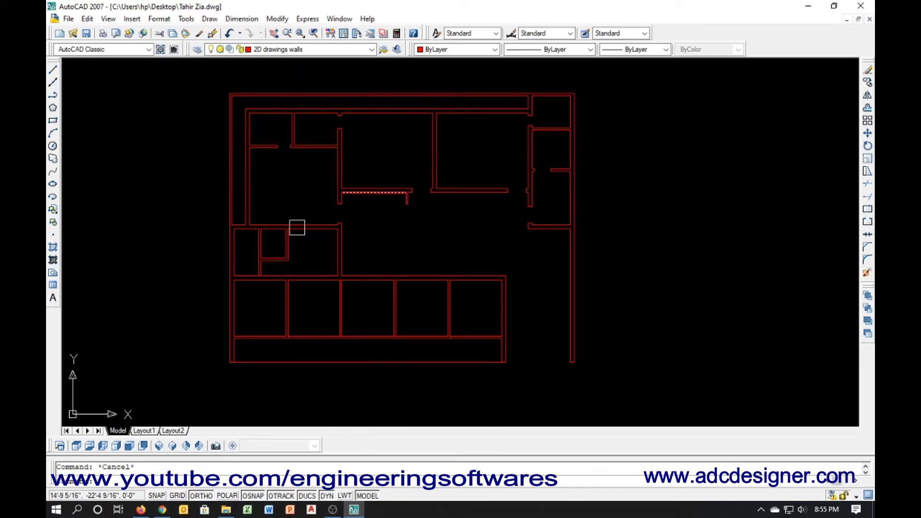
scroll(290, 276, "up", 3)
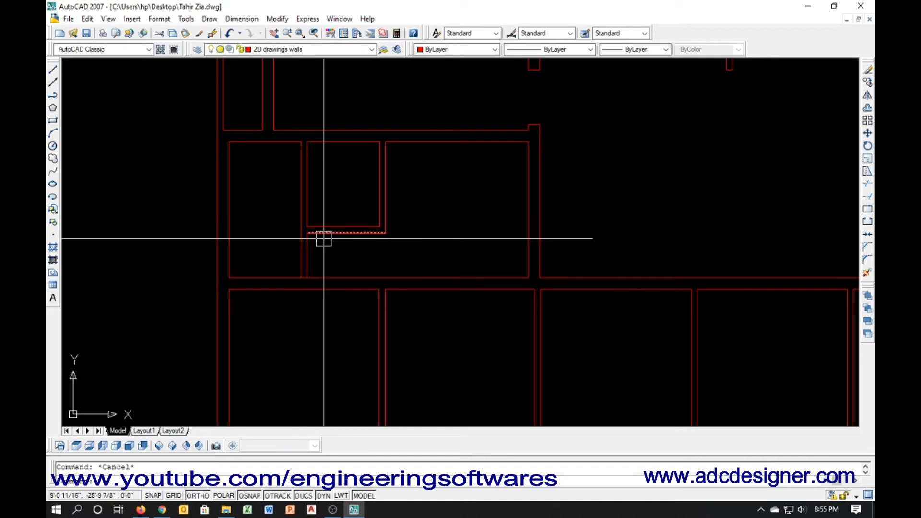
type("l")
key("Return")
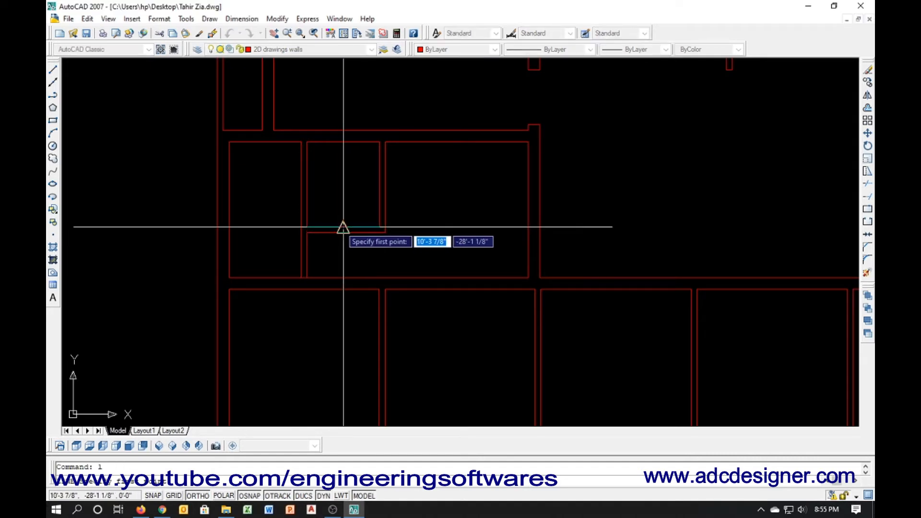
left_click(343, 227)
left_click(344, 247)
key("Escape")
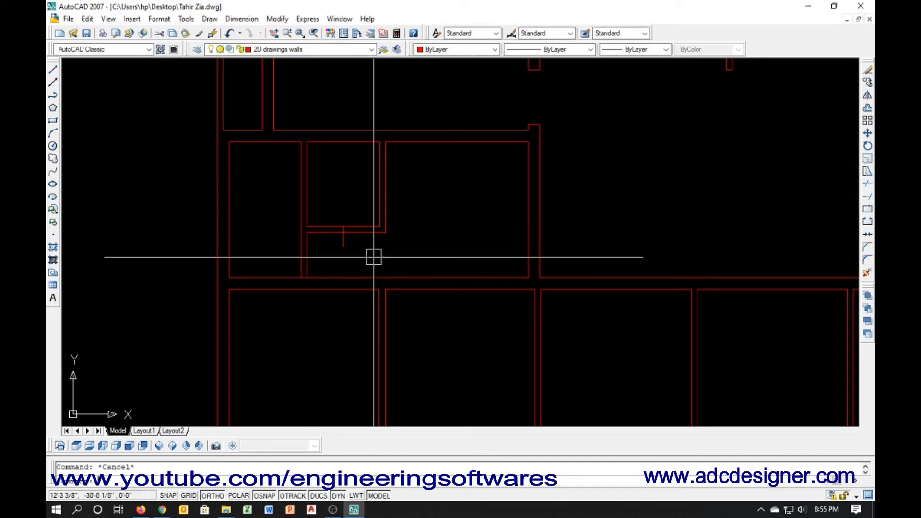
Offset the short vertical line 1'-6" to each side and delete the original centre line
type("o")
key("Return")
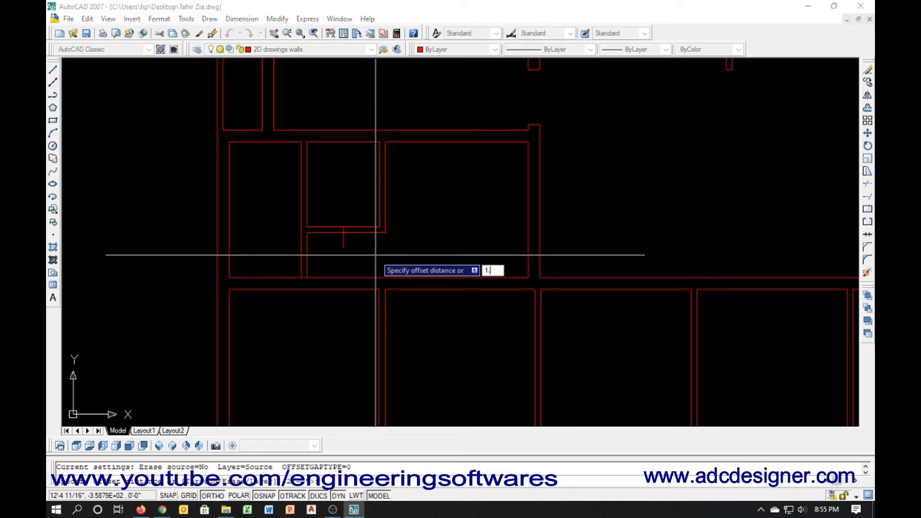
key("Return")
left_click(343, 240)
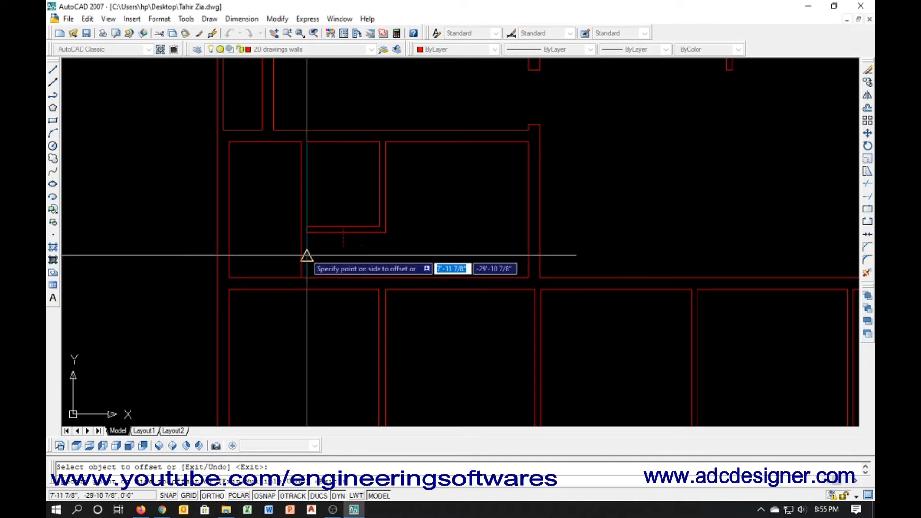
left_click(307, 254)
left_click(343, 243)
left_click(362, 249)
key("Escape")
left_click(342, 240)
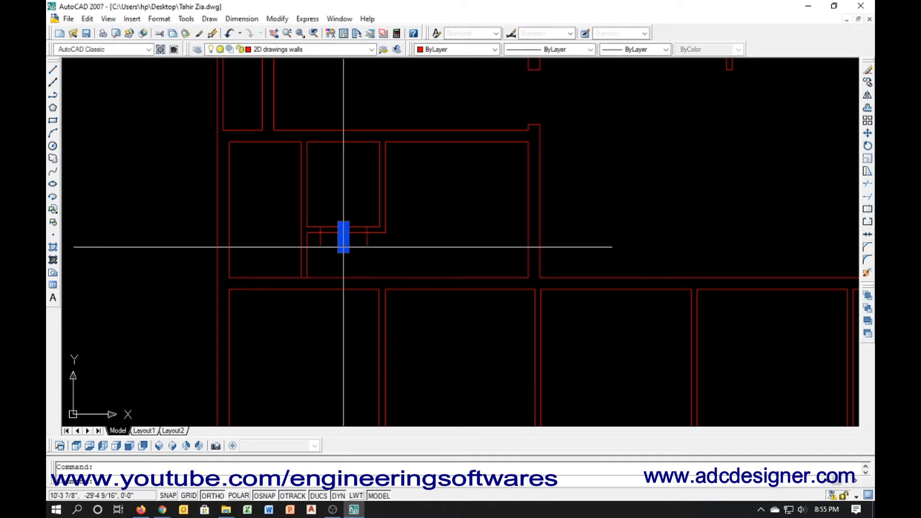
key("Delete")
type("tr")
key("Return")
key("Return")
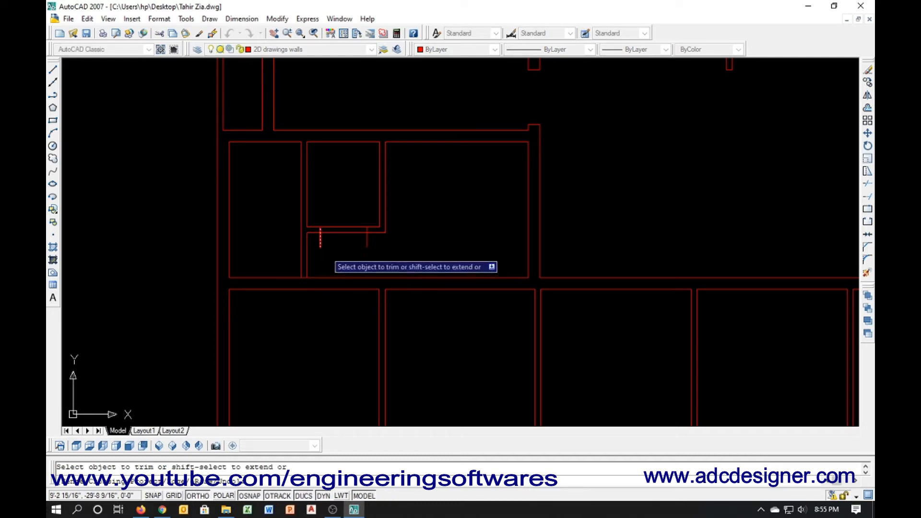
key("Escape")
left_click(321, 247)
key("Escape")
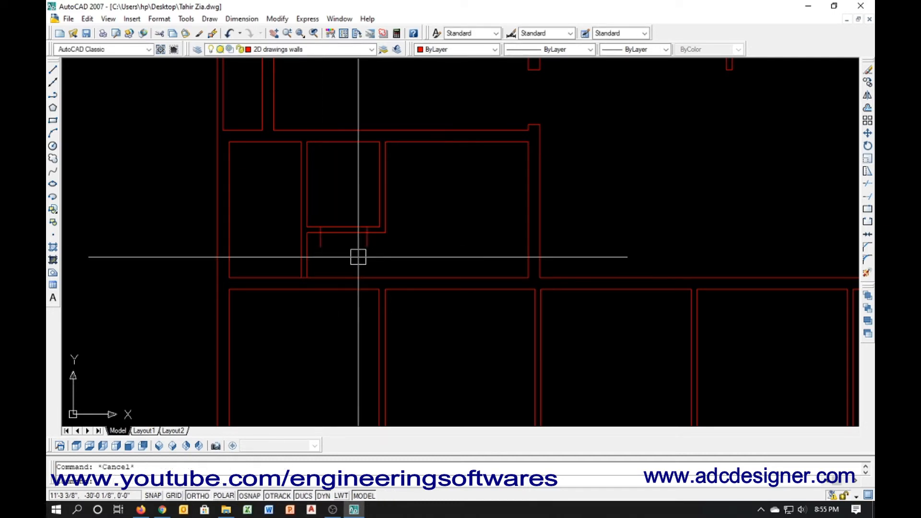
Trim the jamb lines' overhanging lower ends and both wall lines between them to open the smallest room's doorway
type("tr")
key("Return")
key("Return")
left_click(367, 243)
left_click(356, 227)
left_click(356, 233)
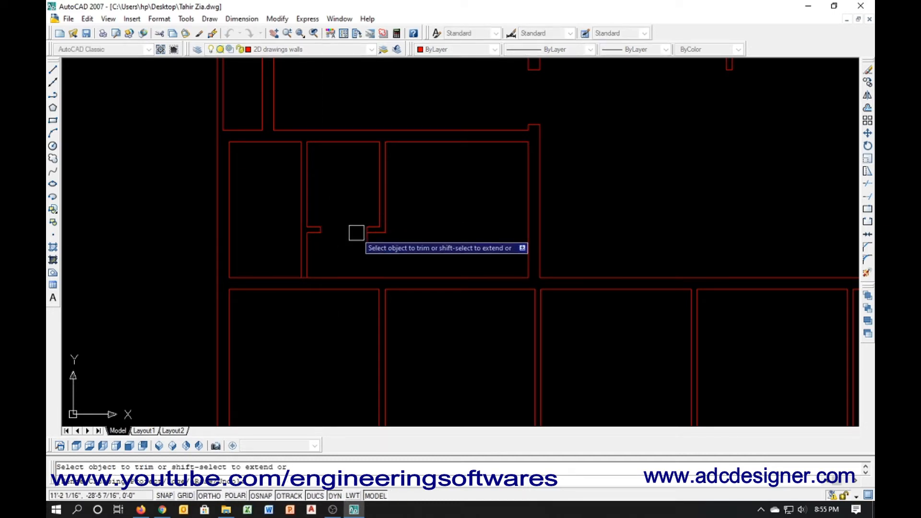
key("Escape")
Offset the line across the partition's lower end 4.5 inches upward
scroll(270, 289, "up", 2)
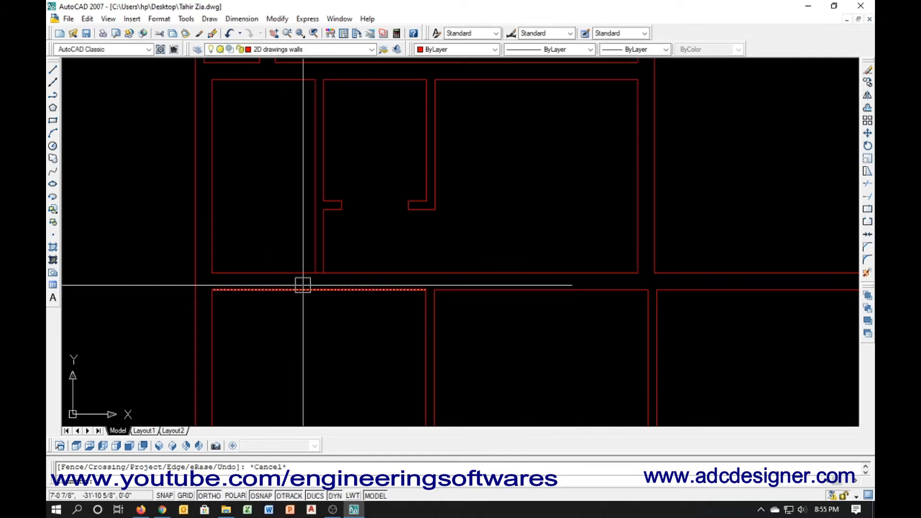
type("o")
key("Return")
type("4.5")
key("Return")
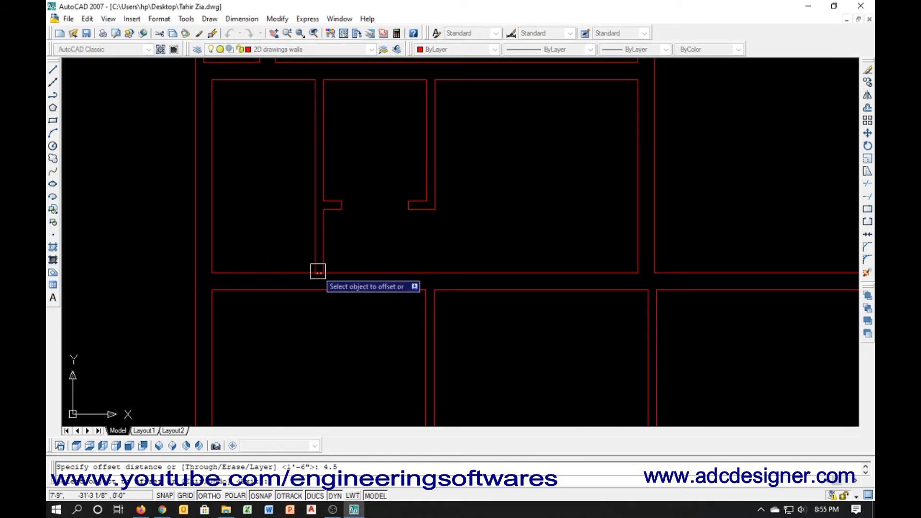
left_click(319, 273)
left_click(319, 261)
key("Escape")
Offset the new jamb line 24 inches upward and delete the original line at the partition's lower end
type("o")
key("Return")
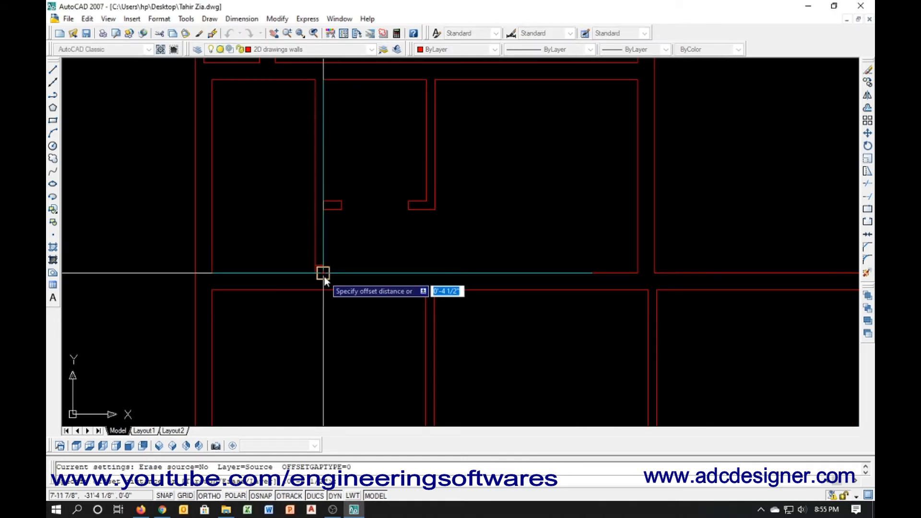
type("24")
key("Return")
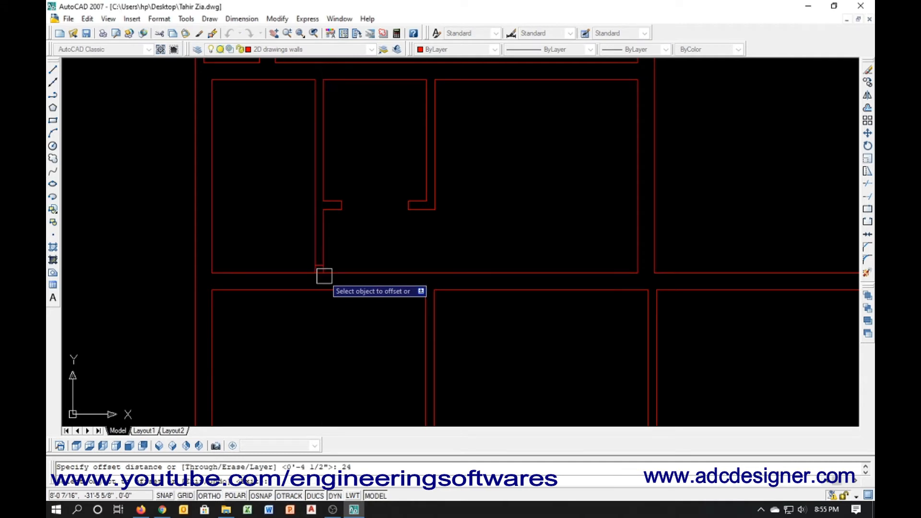
left_click(320, 267)
left_click(330, 236)
key("Escape")
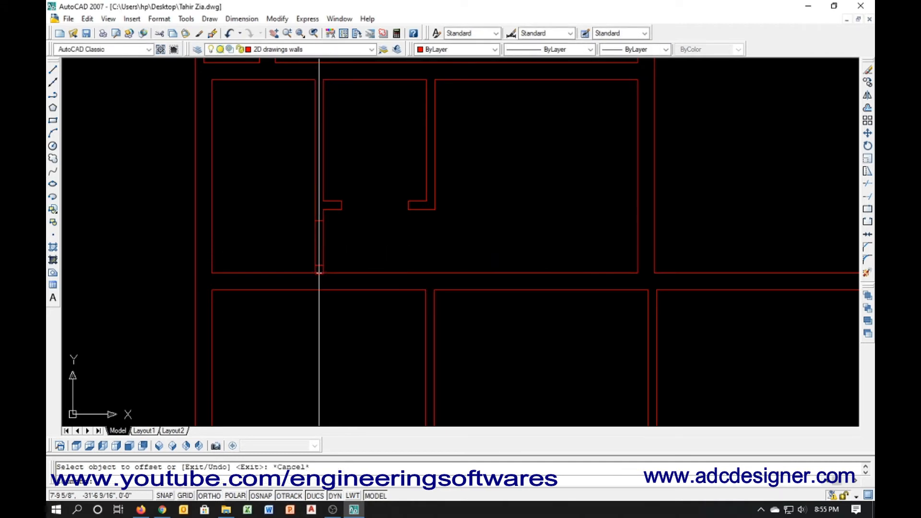
left_click(319, 273)
key("Delete")
Trim both partition lines between the two jamb lines to open the leftmost small room's doorway
type("t")
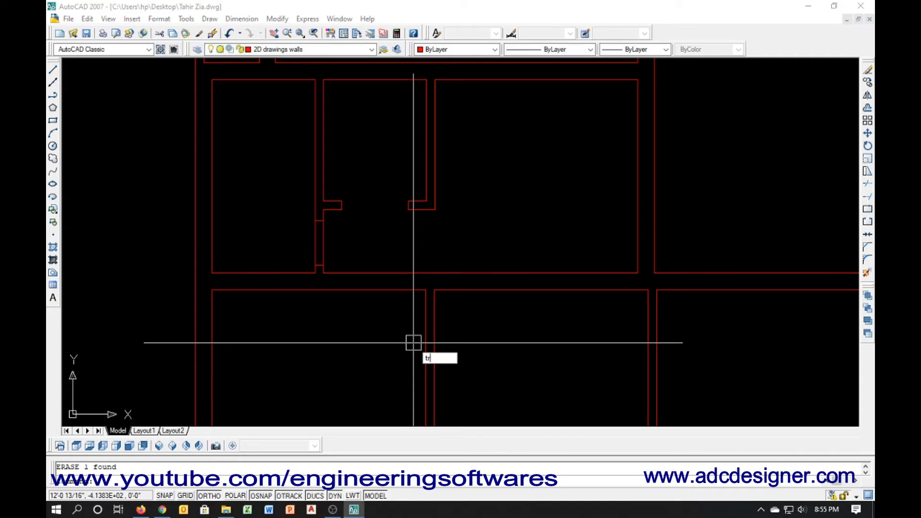
type("r")
key("Return")
key("Return")
left_click(339, 249)
key("Escape")
Stretch the lower line of the smallest room's right wall stub rightward past the vertical double wall
scroll(298, 249, "up", 2)
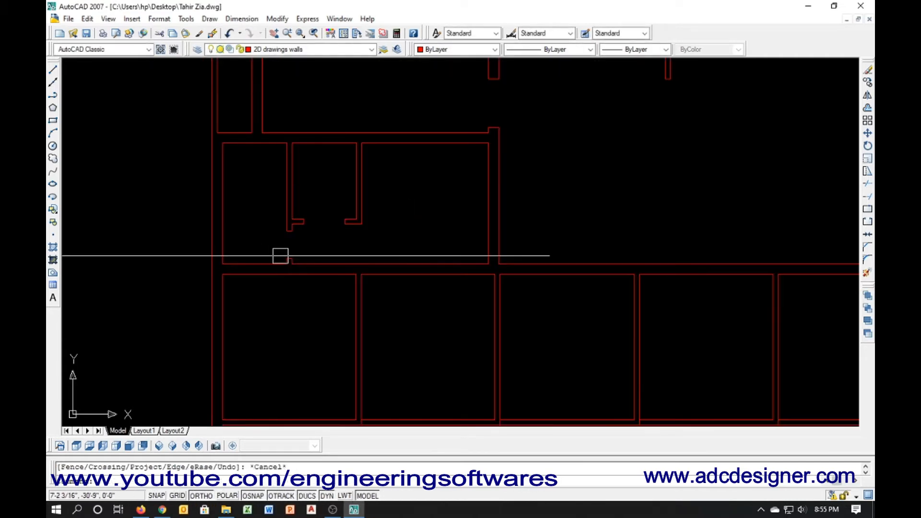
middle_click_drag(406, 249, 329, 278)
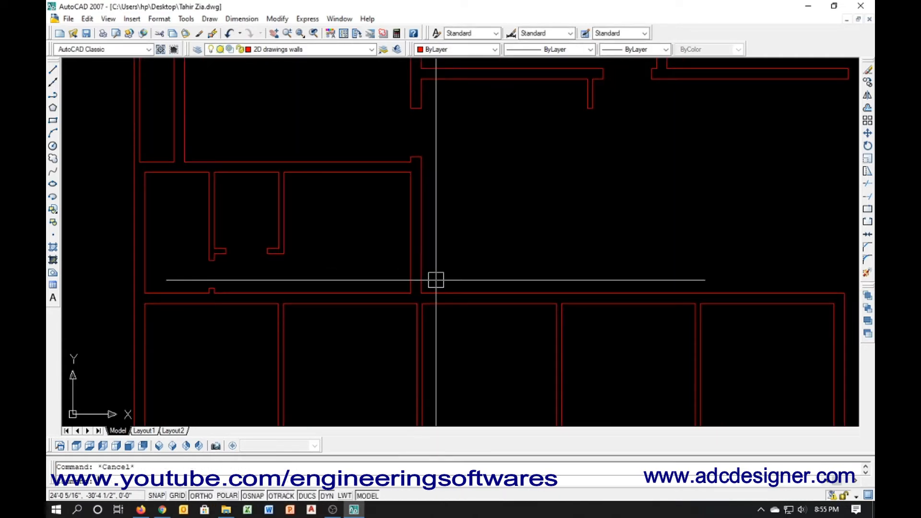
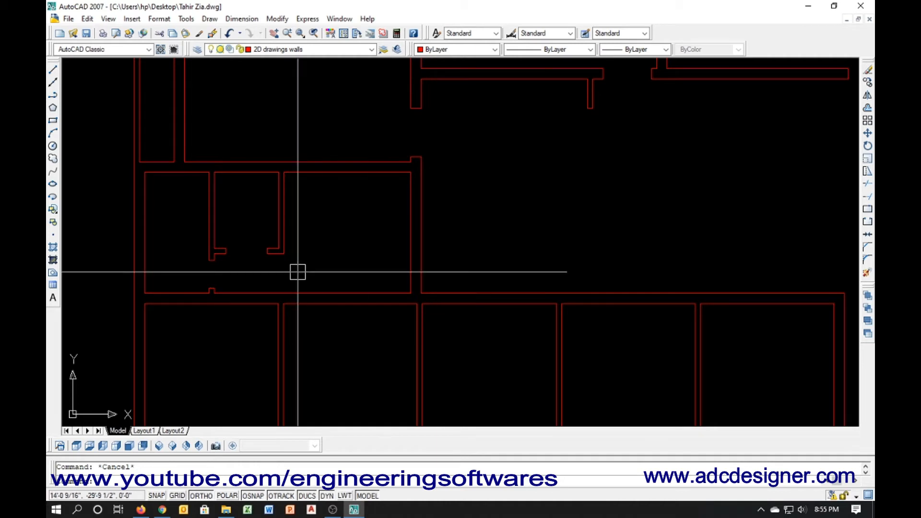
left_click(275, 259)
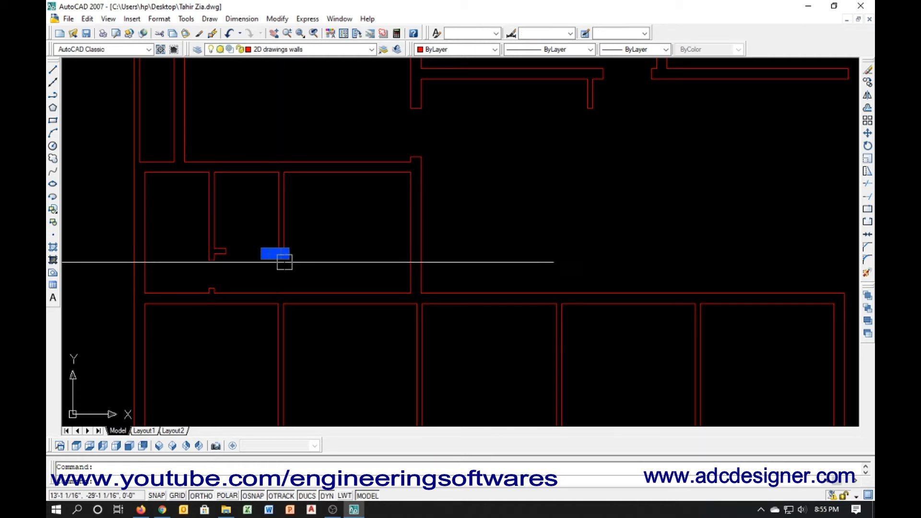
left_click(284, 252)
left_click(509, 261)
key("Escape")
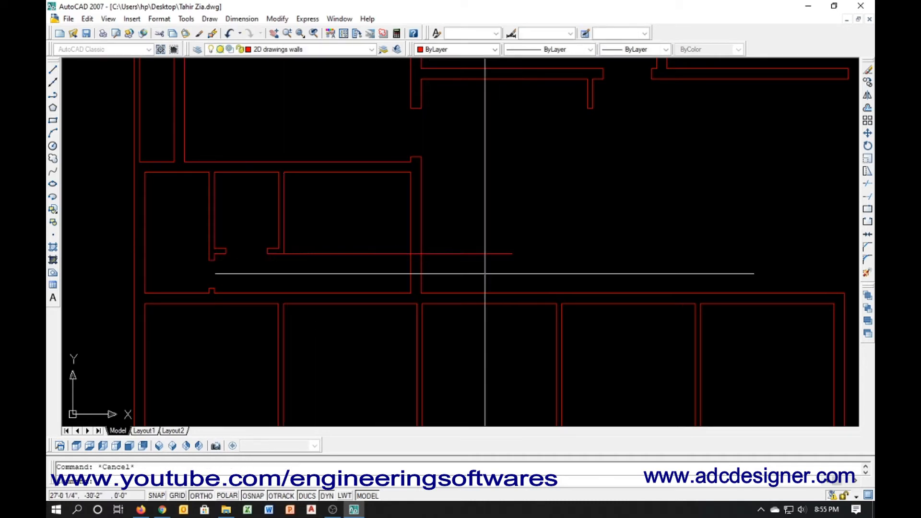
Trim the stretched line on both sides of the vertical double wall, leaving only the piece across the wall
key("Return")
key("Return")
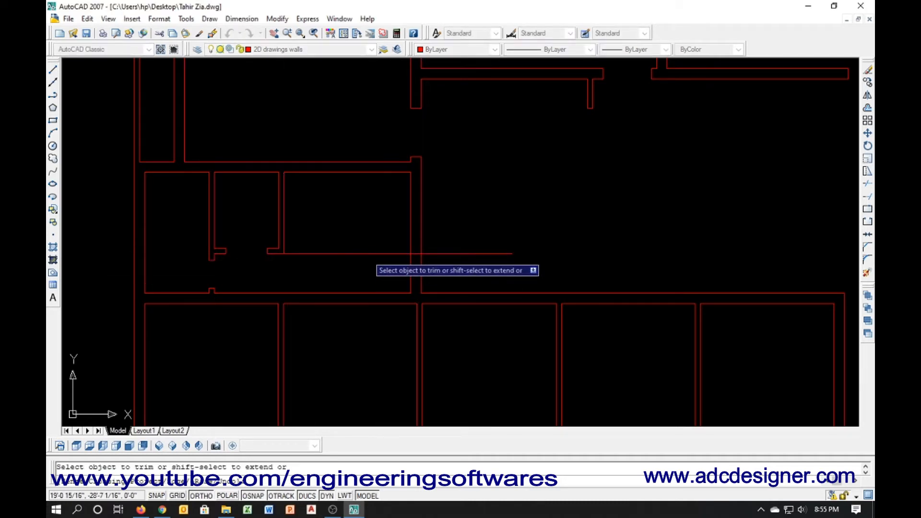
left_click(367, 254)
left_click(460, 257)
key("Escape")
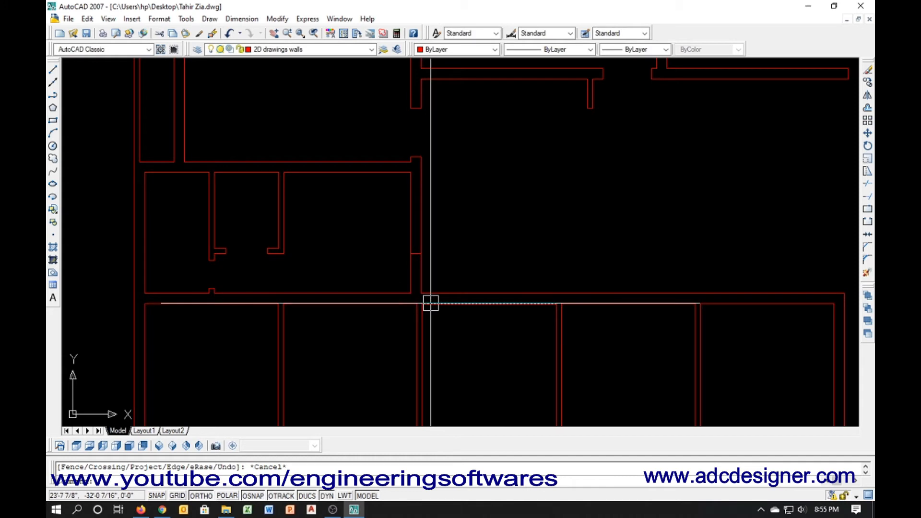
Draw a line across the lower end of the vertical double wall, between its two bottom corners
type("l")
key("Return")
scroll(408, 297, "up", 3)
left_click(413, 291)
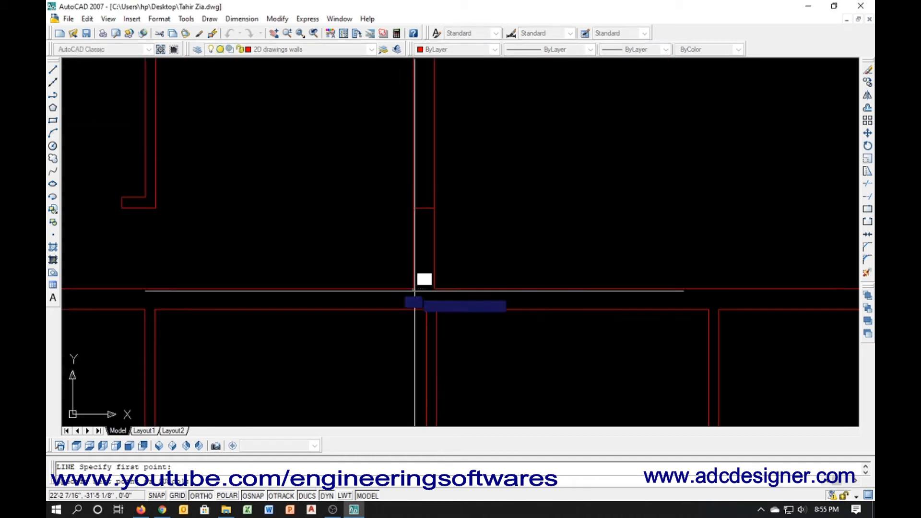
left_click(435, 289)
key("Return")
Offset the line across the double wall's lower end 4.5 inches upward and delete the original
type("o")
key("Return")
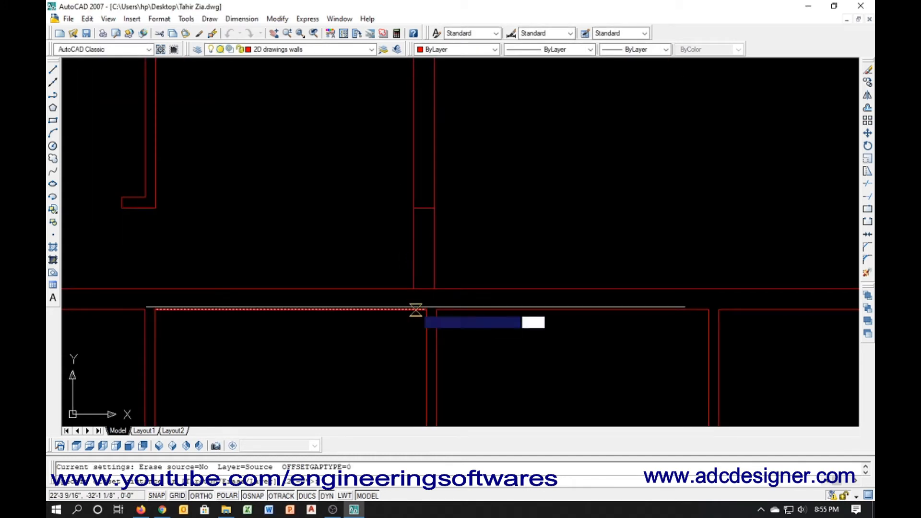
type("4.5")
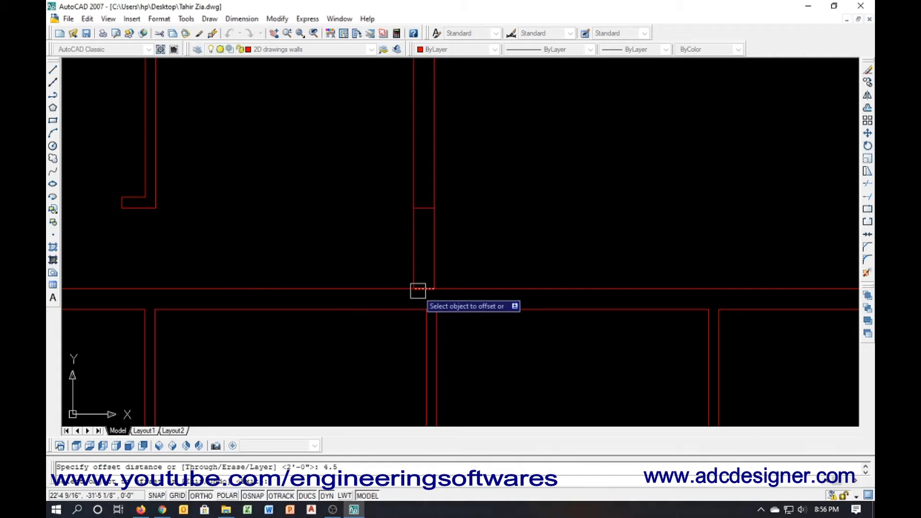
left_click(417, 291)
left_click(421, 264)
key("Escape")
left_click(425, 289)
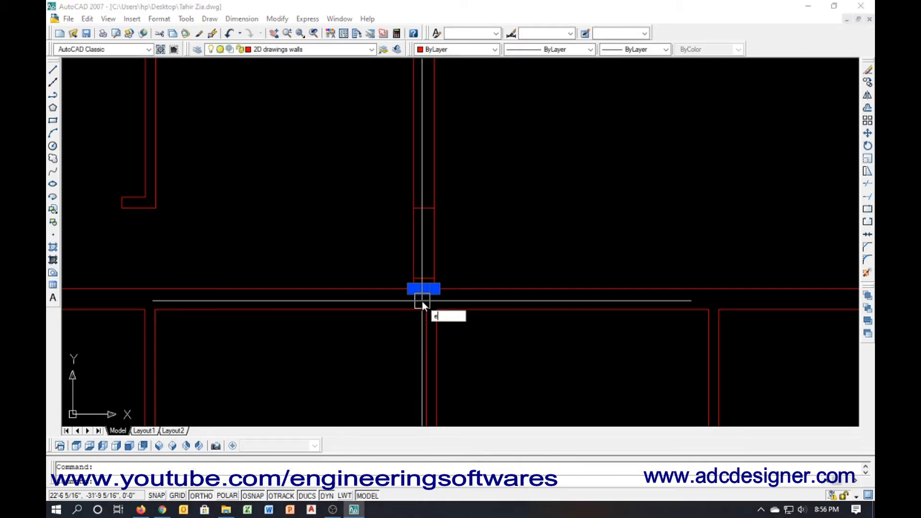
type("e")
key("Return")
key("Escape")
Offset the line across the double wall's lower end 3.5 feet upward and delete the older line between the two
type("o")
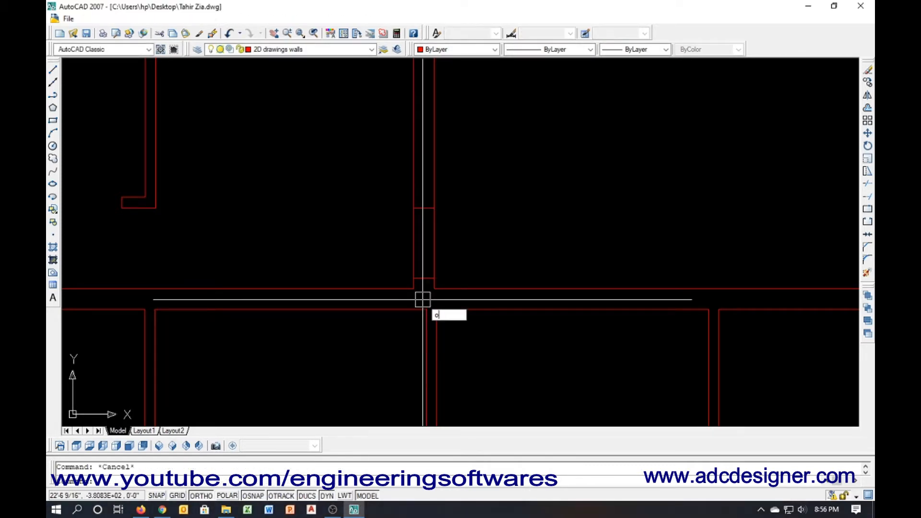
key("Return")
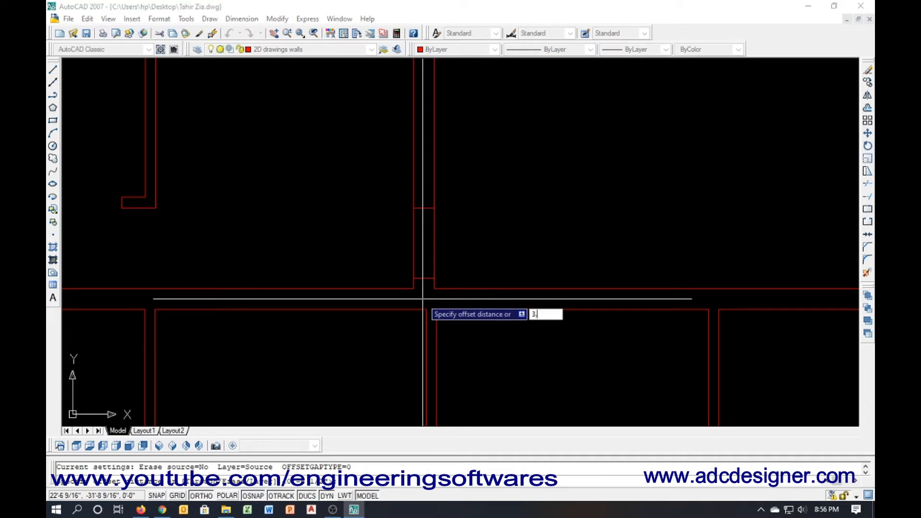
key("Return")
left_click(420, 278)
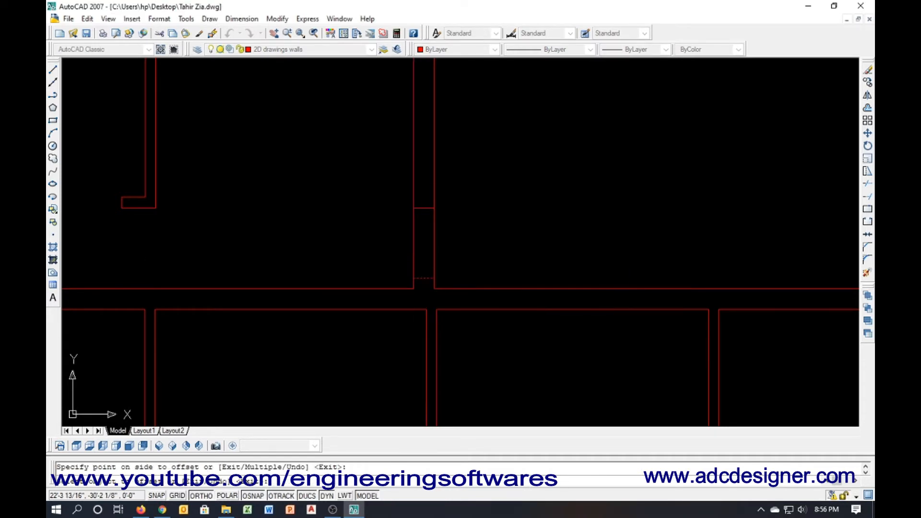
left_click(411, 259)
key("Escape")
left_click(428, 223)
key("Escape")
left_click(423, 208)
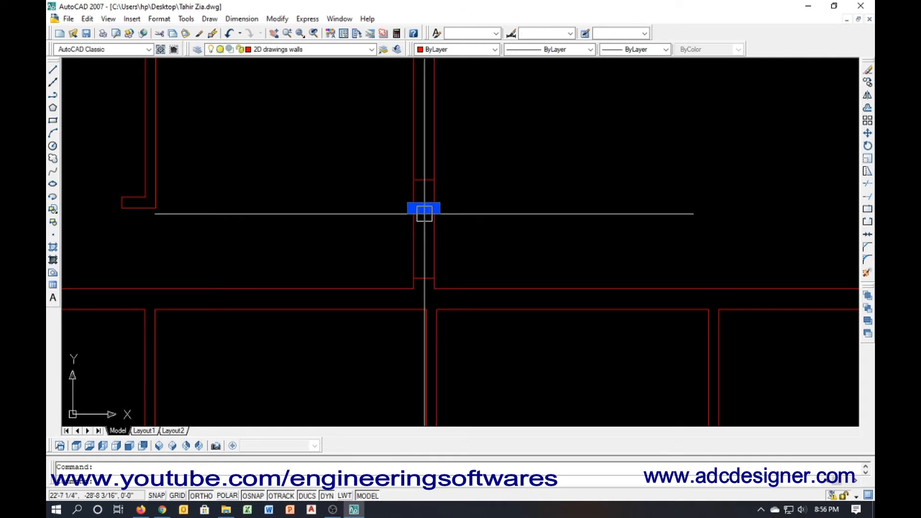
key("Delete")
Trim both faces of the vertical double wall between the two cross lines to cut the door opening
type("tr")
key("Return")
key("Return")
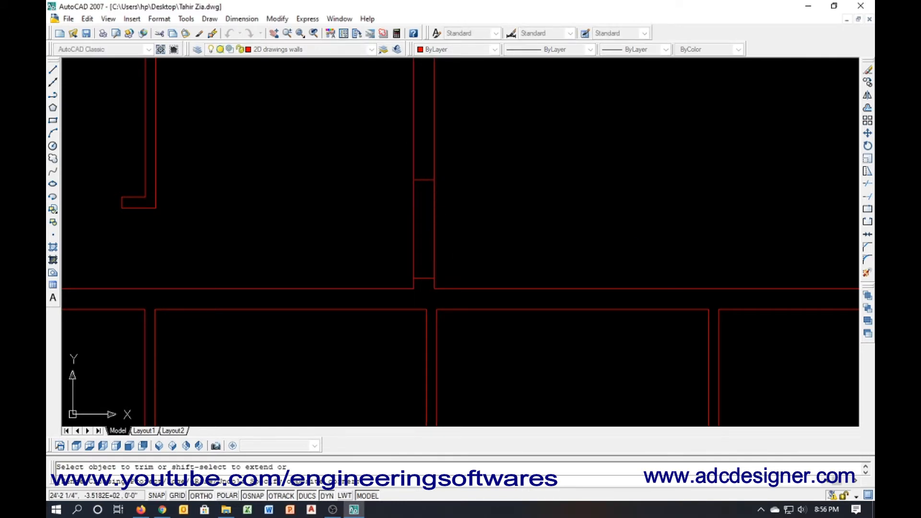
left_click(460, 244)
left_click(319, 243)
key("Escape")
Measure the inner upper wall line of the room to the right of the smallest room with a linear dimension
scroll(342, 269, "down", 2)
middle_click_drag(355, 249, 385, 279)
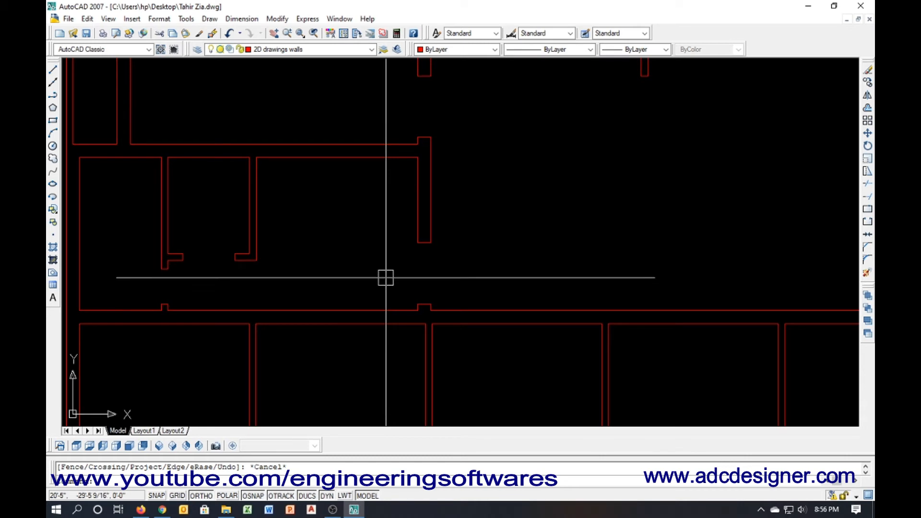
type("da")
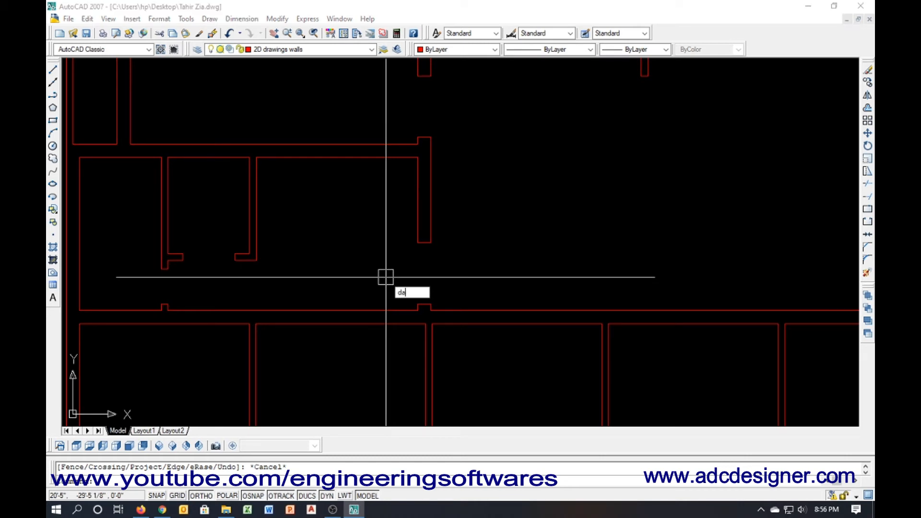
type("l")
key("Return")
key("Return")
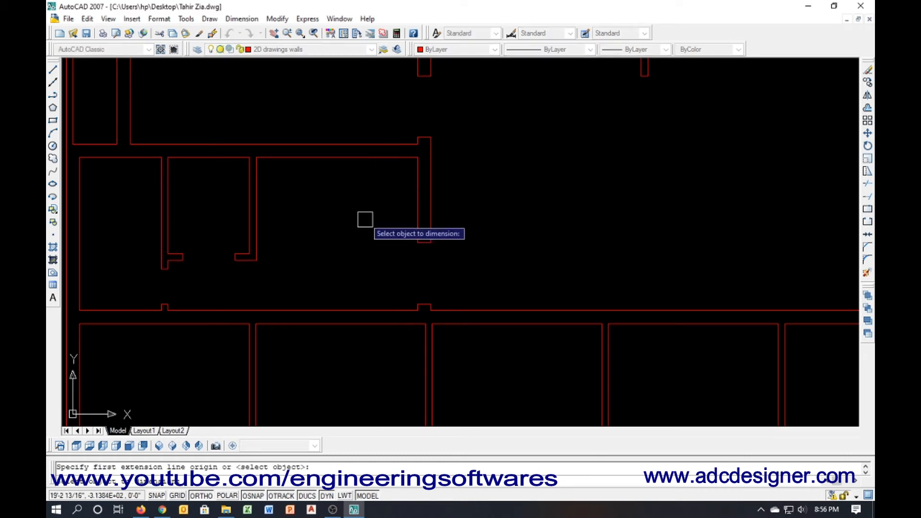
left_click(354, 157)
key("Escape")
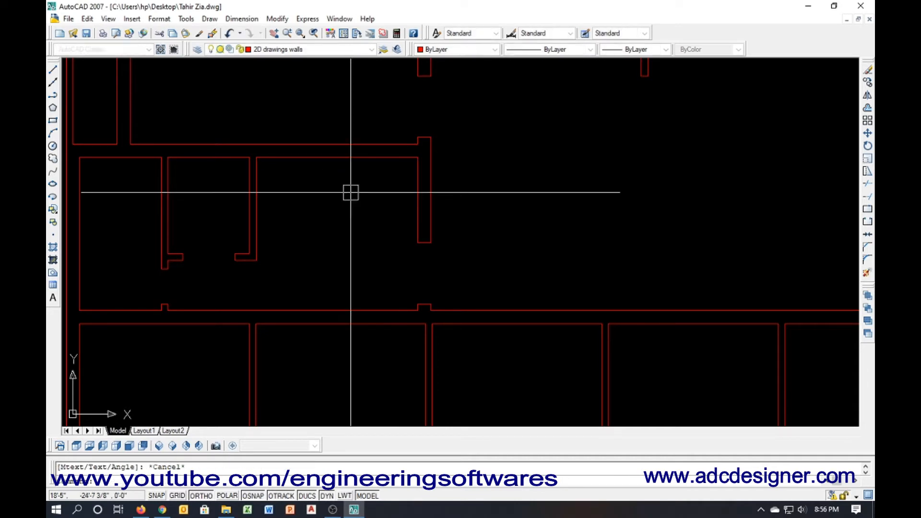
Try a 3.5-foot rightward offset of the left wall line of the room beside the smallest room and delete the copy
type("o")
key("Return")
type("3")
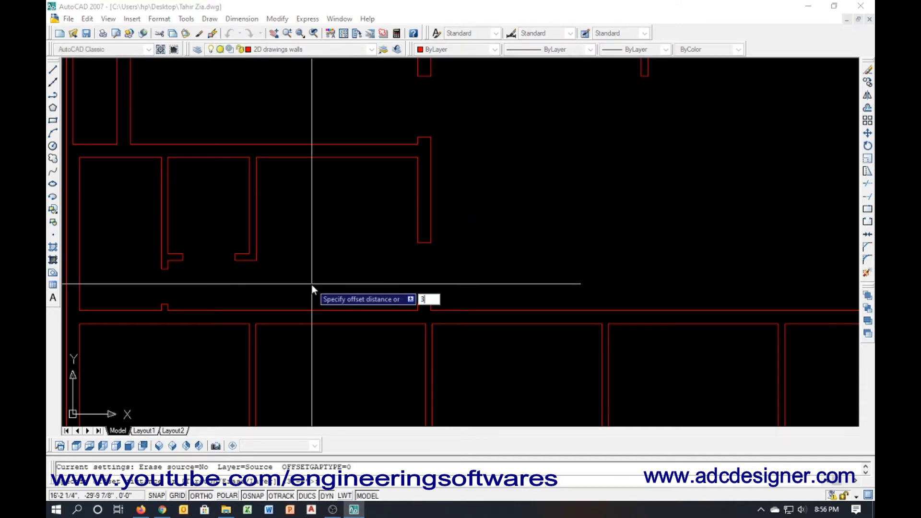
type(".5")
key("Return")
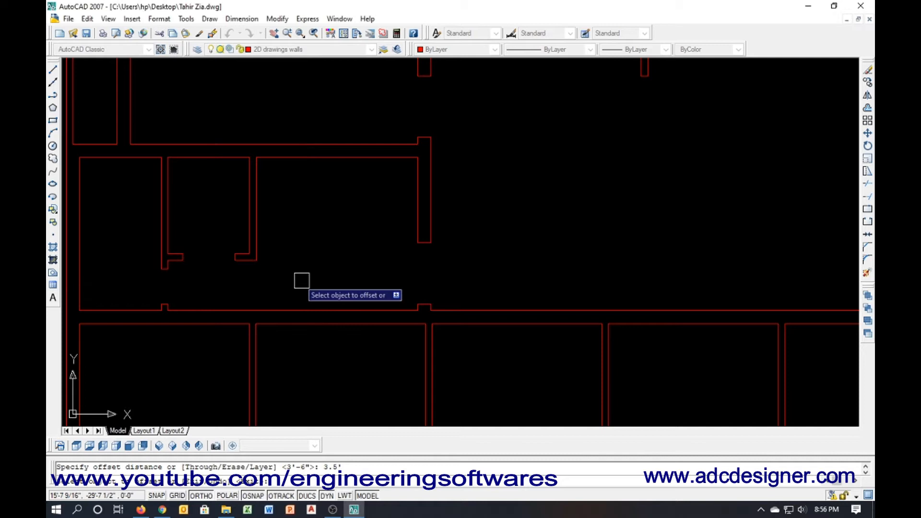
left_click(257, 216)
left_click(317, 230)
key("Escape")
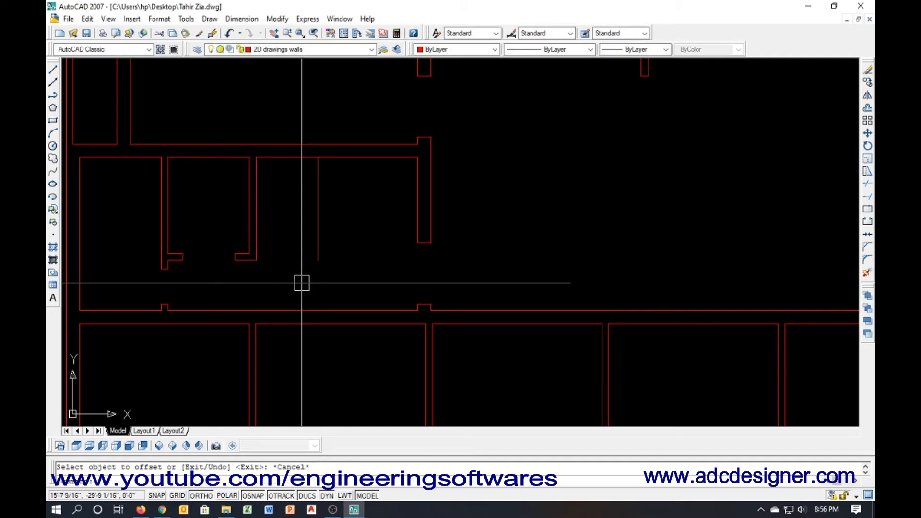
left_click(321, 260)
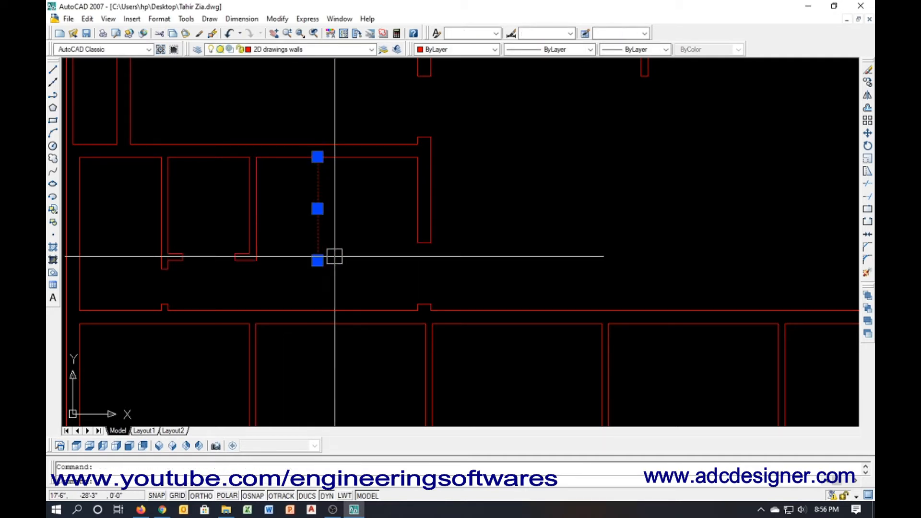
key("Delete")
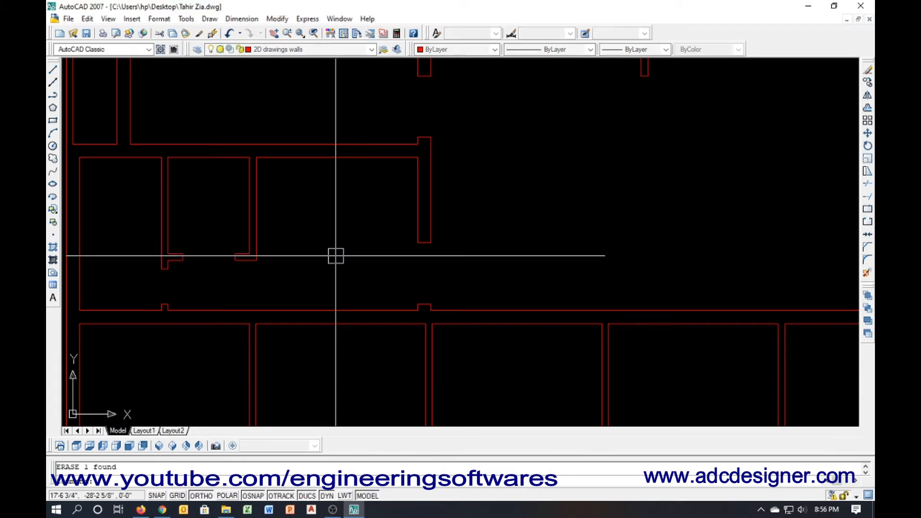
Offset the room's left wall line 3 feet rightward into the room
type("o")
key("Return")
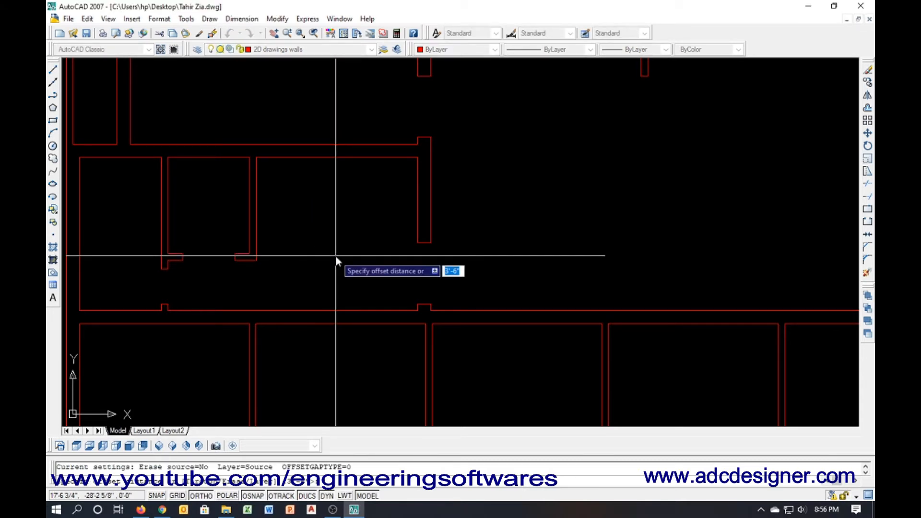
key("Return")
left_click(256, 217)
left_click(303, 234)
key("Escape")
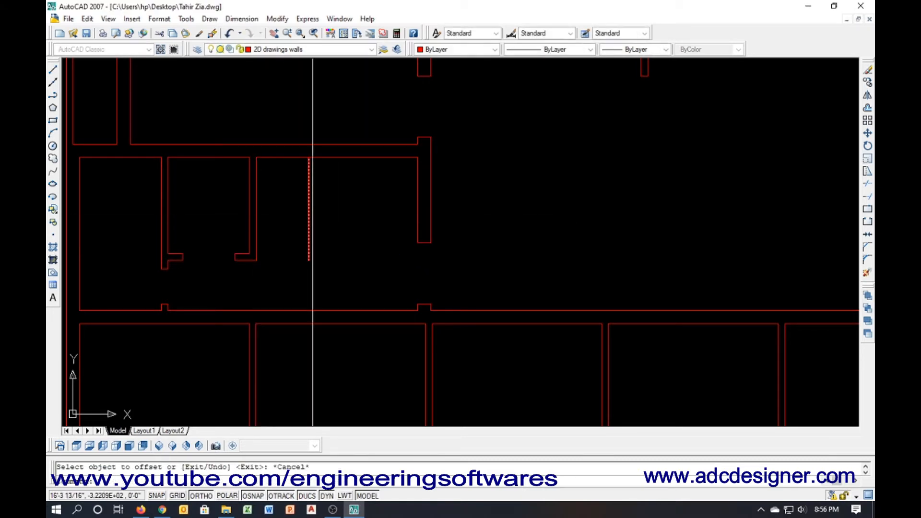
Offset the room's upper wall line 3 feet downward and its right wall line 3 feet leftward
key("Return")
key("Return")
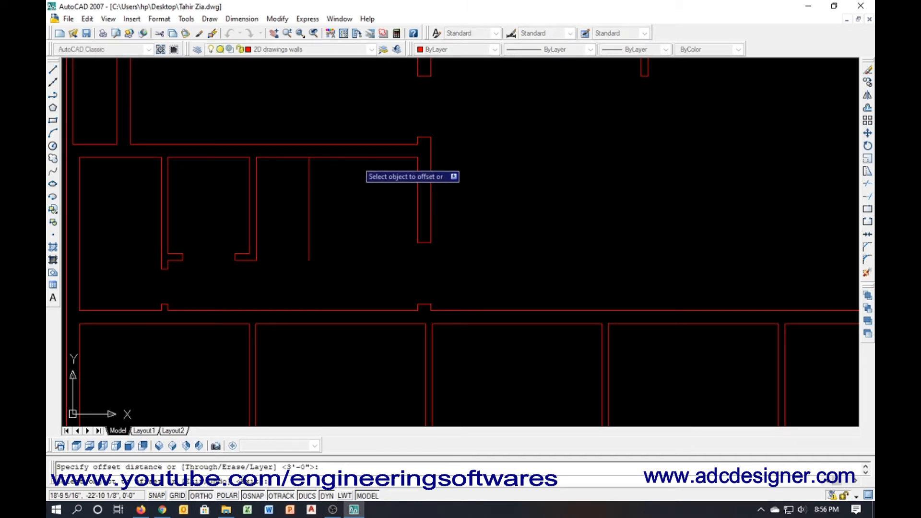
left_click(357, 160)
left_click(359, 194)
left_click(416, 194)
left_click(355, 193)
key("Escape")
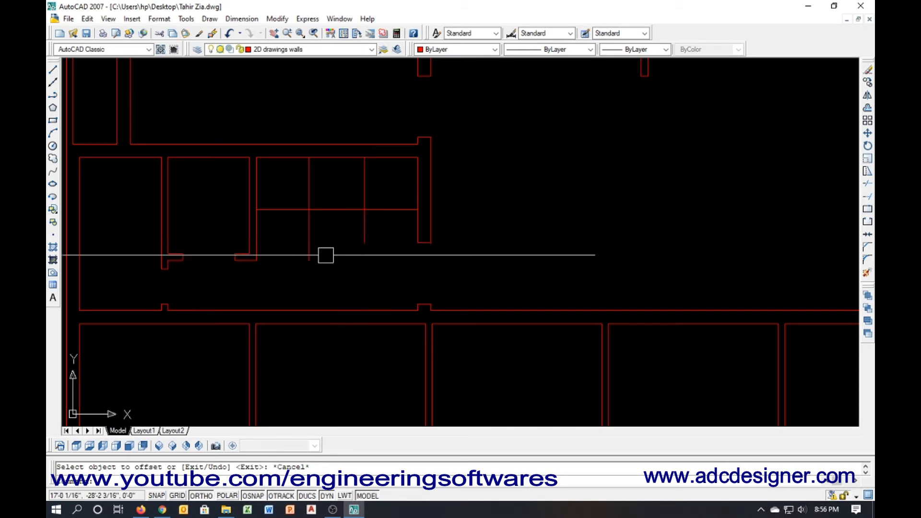
Draw a horizontal line from the left wall's lower corner to the lower end of the first vertical offset line
type("l")
key("Return")
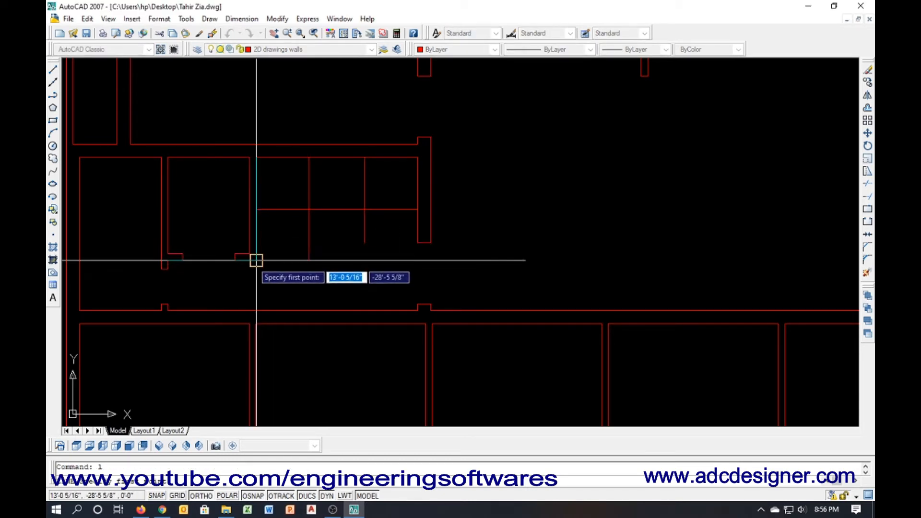
left_click(257, 260)
left_click(308, 260)
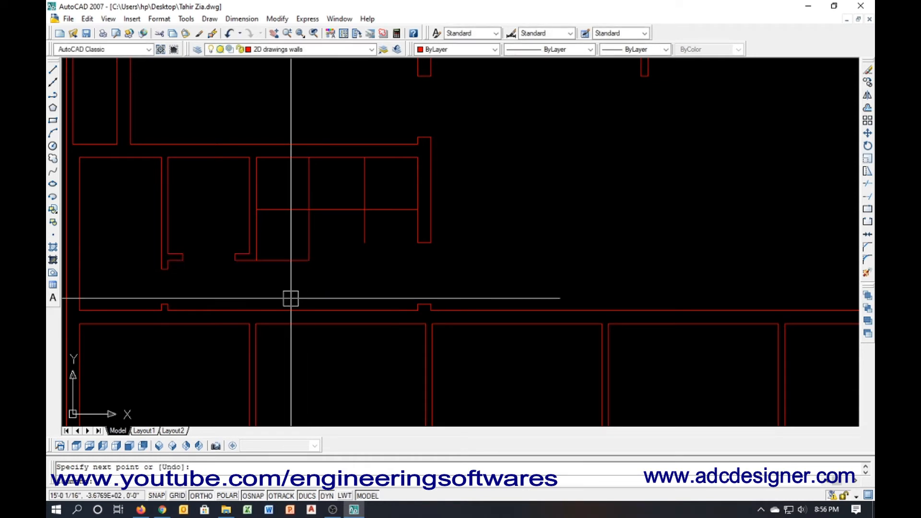
Offset the new horizontal line 11 inches upward three times to form stair treads up to the horizontal landing line
type("o")
key("Return")
type("11")
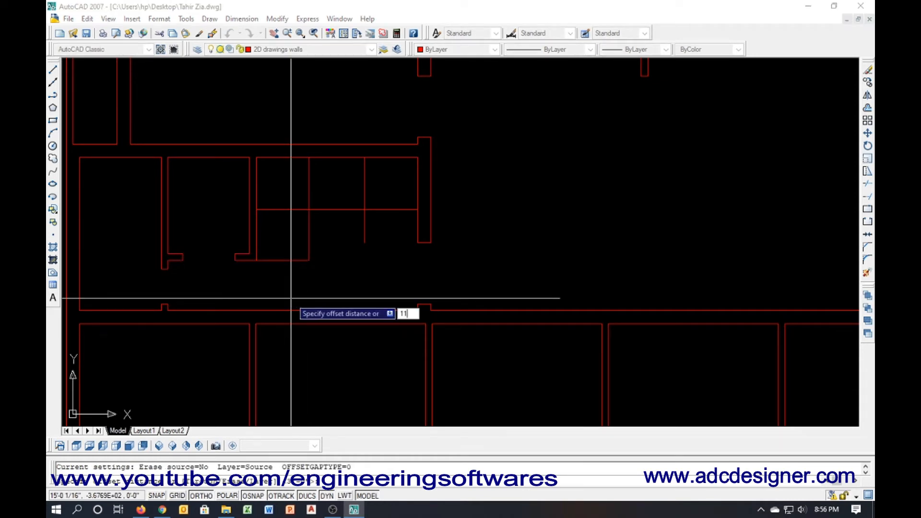
key("Return")
left_click(284, 260)
left_click(284, 246)
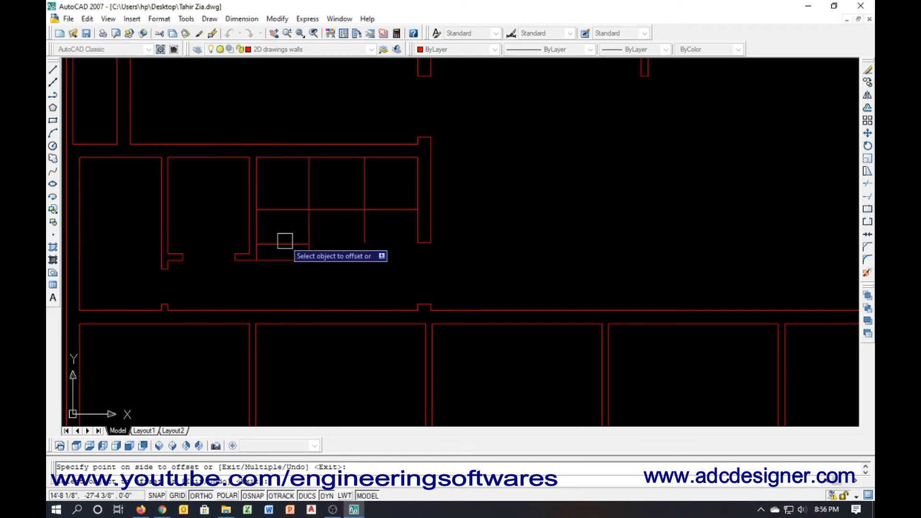
left_click(284, 244)
type("m")
key("Return")
left_click(289, 209)
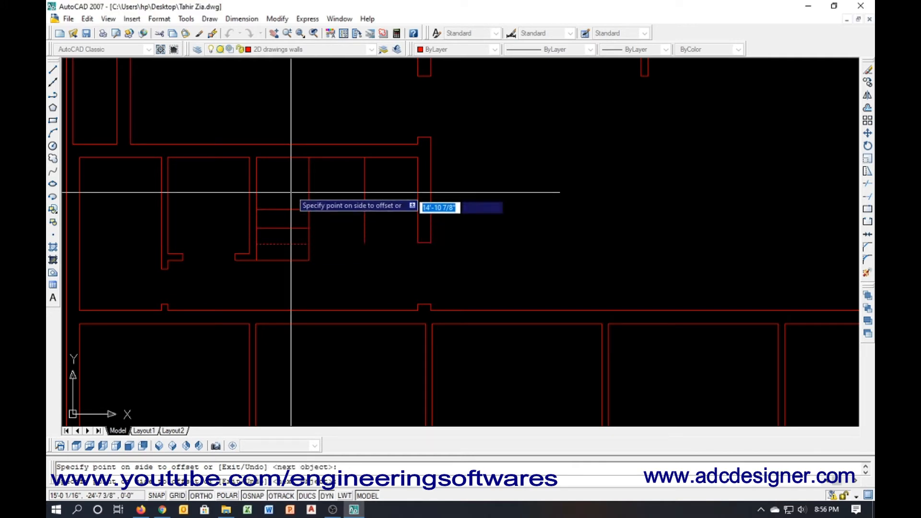
left_click(291, 189)
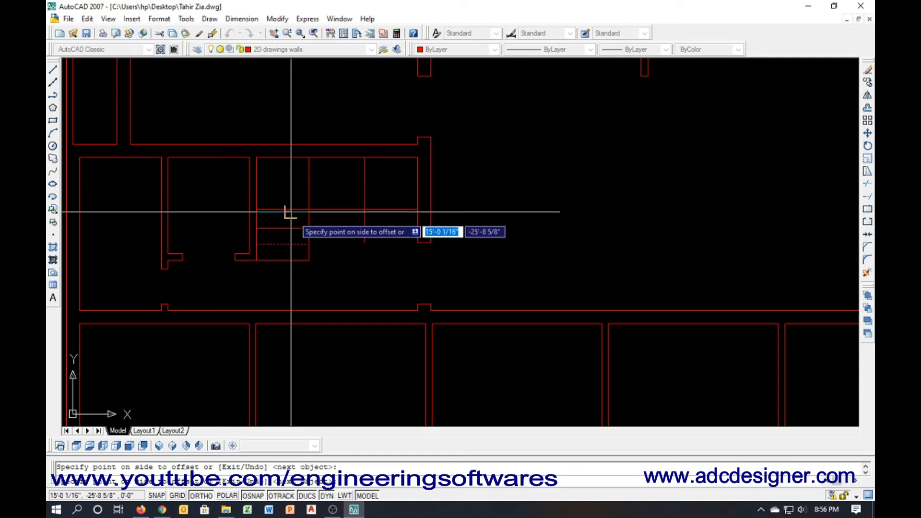
scroll(291, 211, "up", 3)
key("Escape")
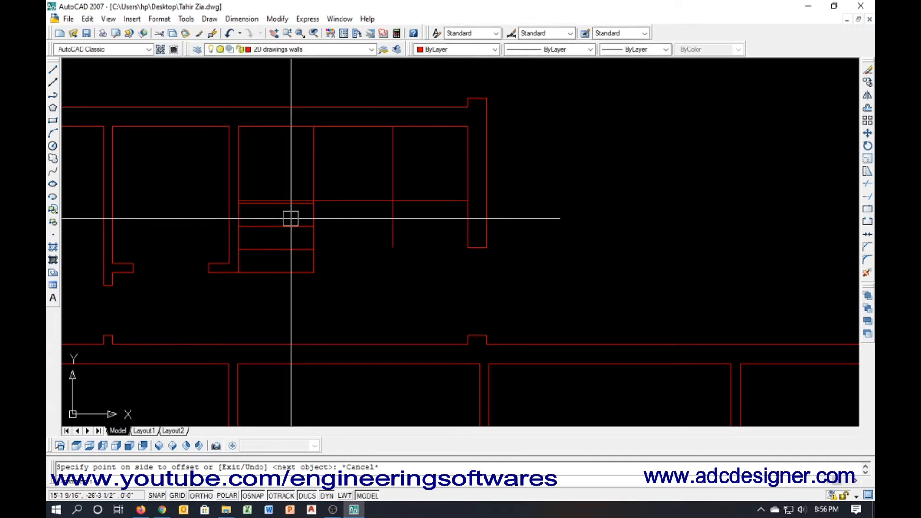
Move the four tread lines up so the topmost one lies on the horizontal landing line
scroll(291, 219, "up", 4)
left_click(317, 413)
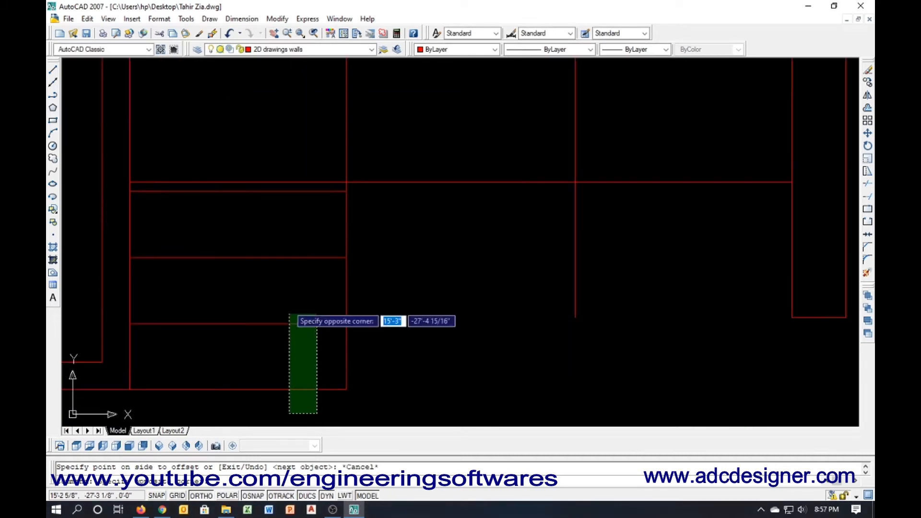
left_click(283, 189)
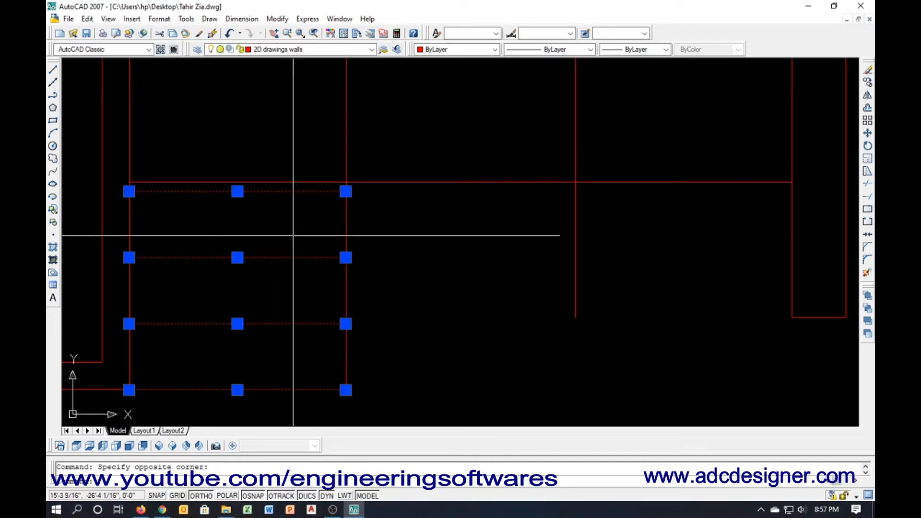
type("m")
key("Return")
left_click(346, 191)
left_click(345, 182)
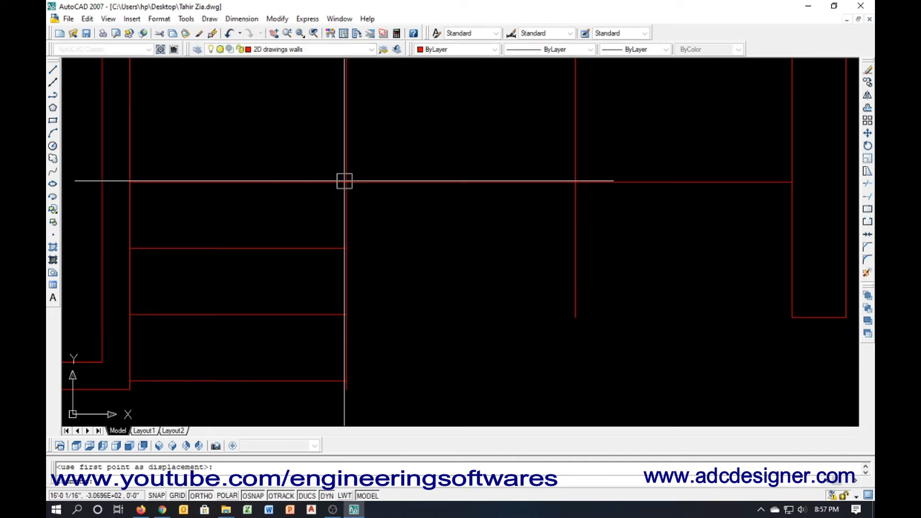
key("Escape")
Trim the left flight's right vertical line where it overhangs the lowest tread line
type("tr")
key("Return")
key("Return")
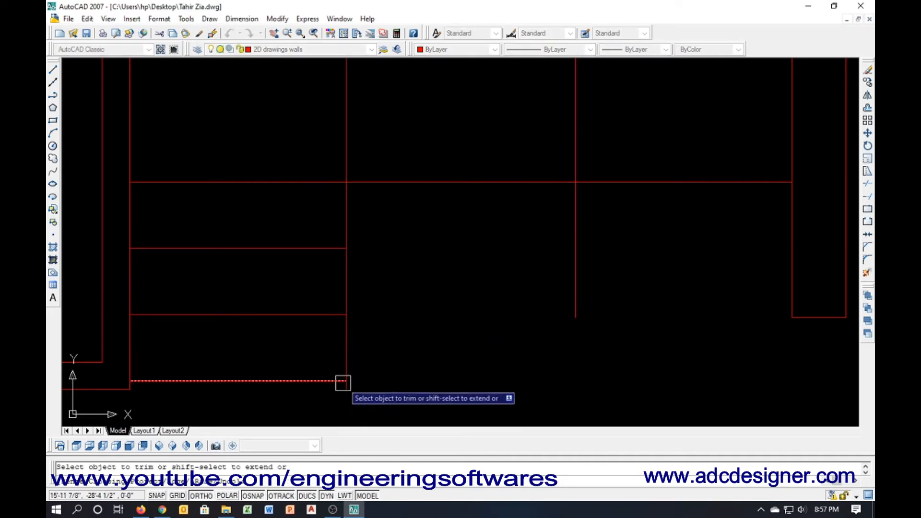
key("Escape")
Trim away the upper wall segment between the room's left wall and the first vertical offset line
scroll(257, 343, "down", 2)
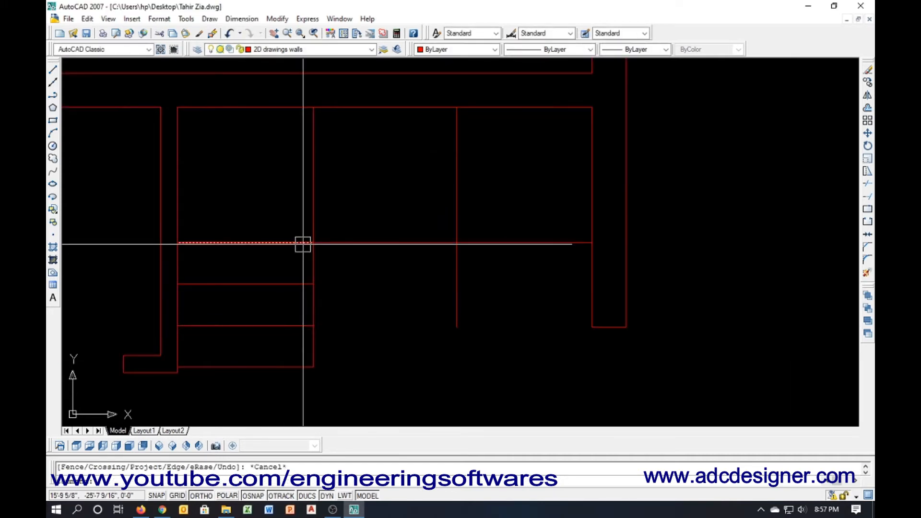
type("tr")
key("Return")
key("Return")
left_click(258, 108)
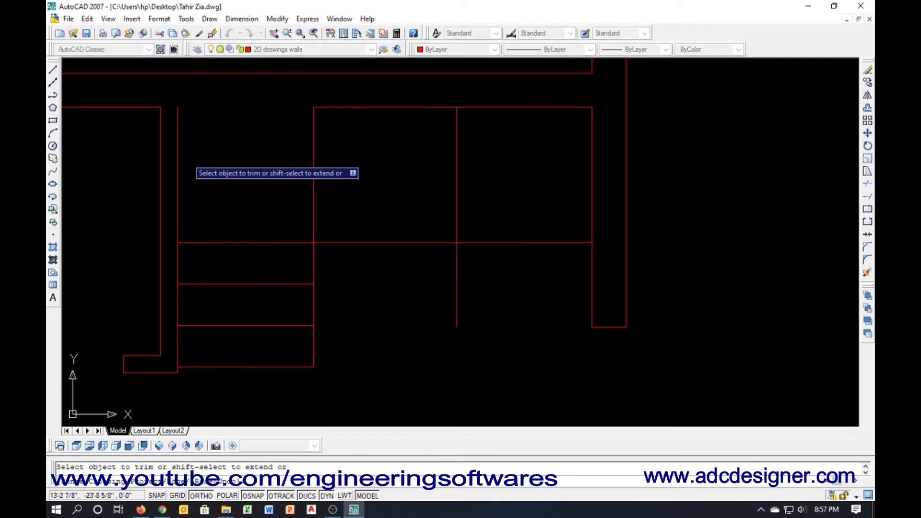
Redraw the removed upper wall segment as a separate line from the left wall corner to the first vertical line
key("Escape")
type("l")
key("Return")
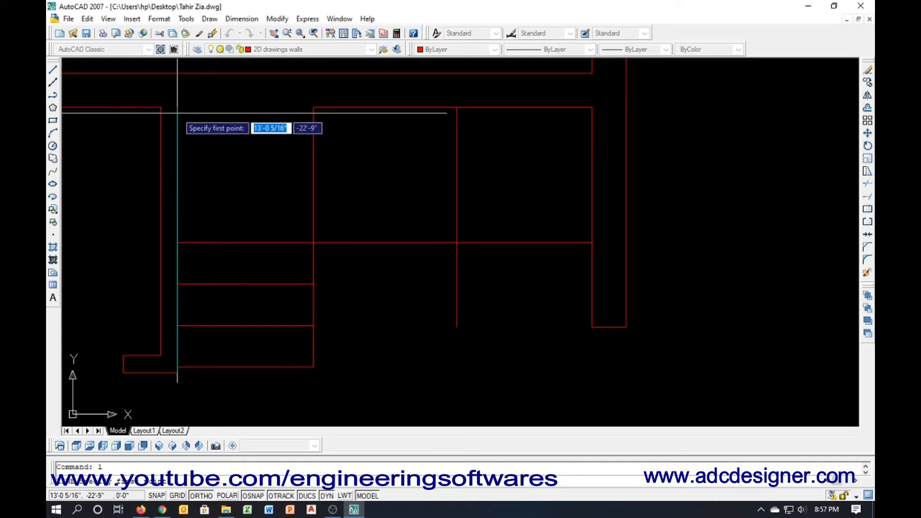
left_click(177, 108)
left_click(313, 108)
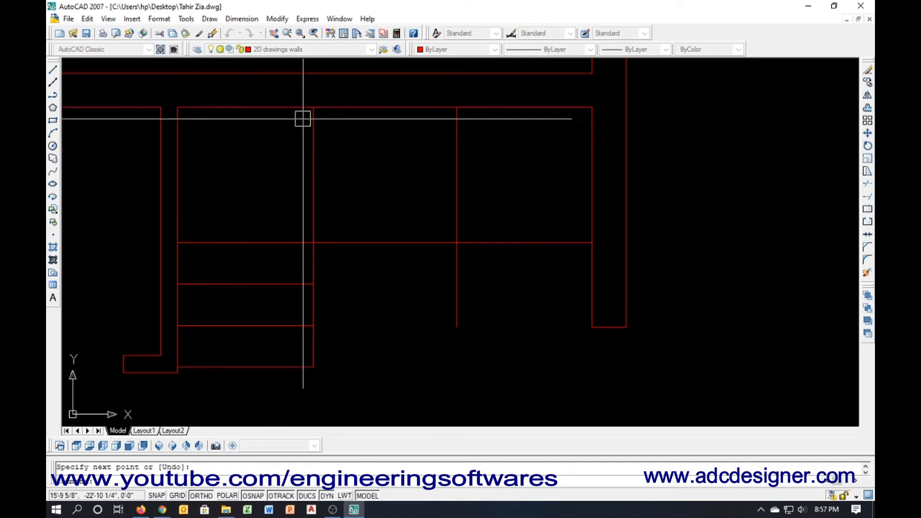
key("Return")
Trim away the left wall segment between the upper wall line and the horizontal landing line
type("tr")
key("Return")
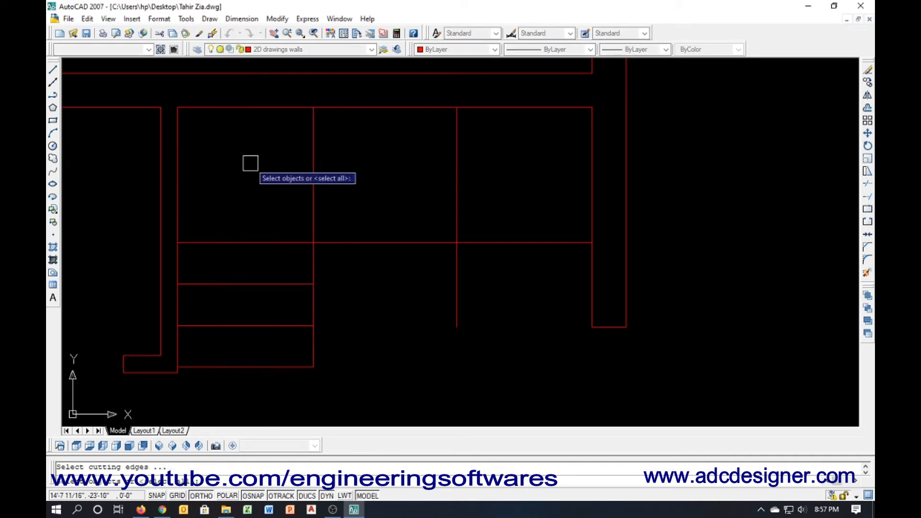
key("Return")
left_click(179, 173)
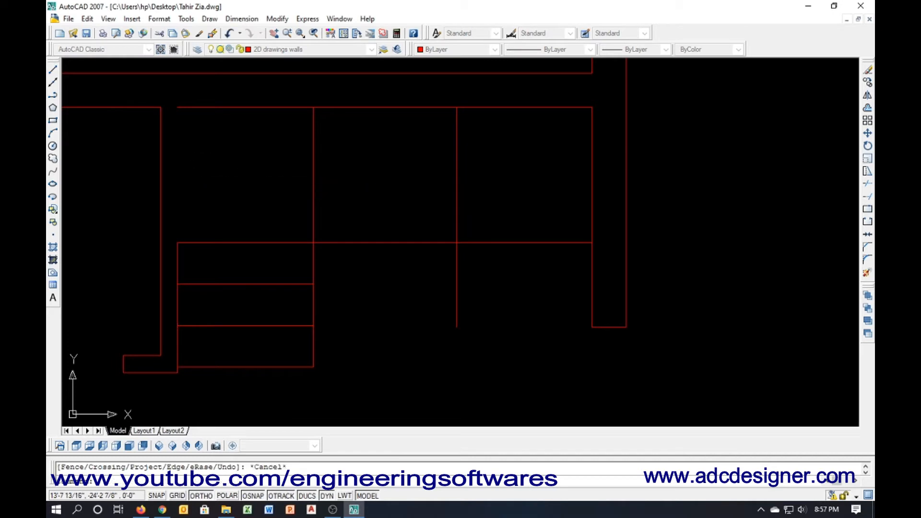
Redraw the removed left wall segment as a separate line from the upper wall line's end down to the landing line
key("Escape")
type("l")
key("Return")
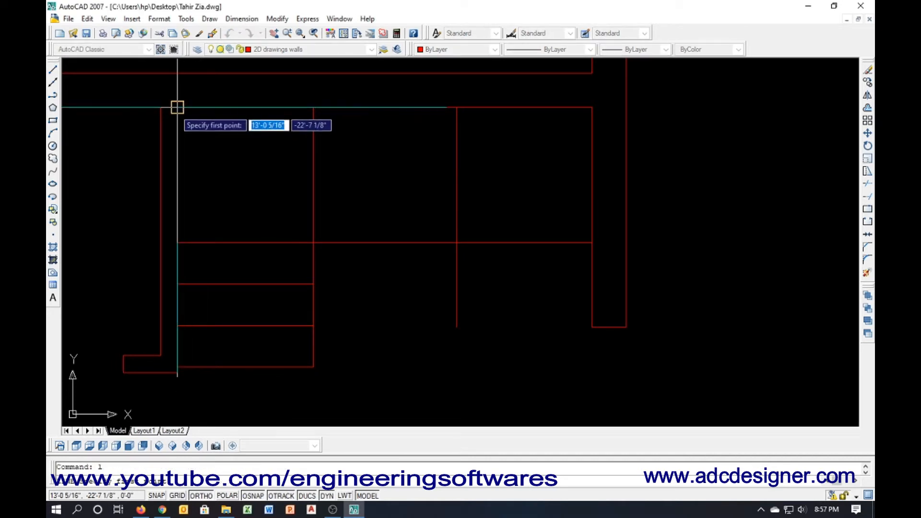
left_click(177, 108)
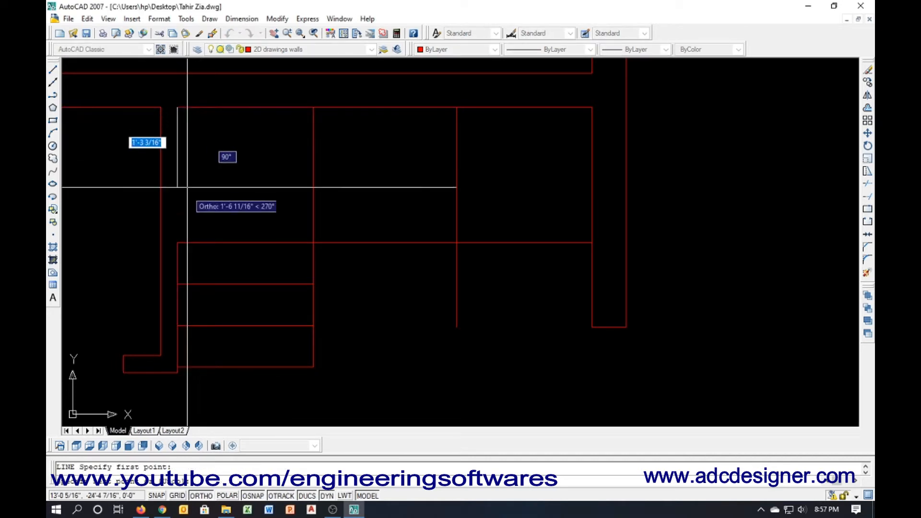
left_click(178, 243)
key("Return")
Draw two winder lines from the landing's inner corner to the midpoints of its left edge and its upper edge
key("Return")
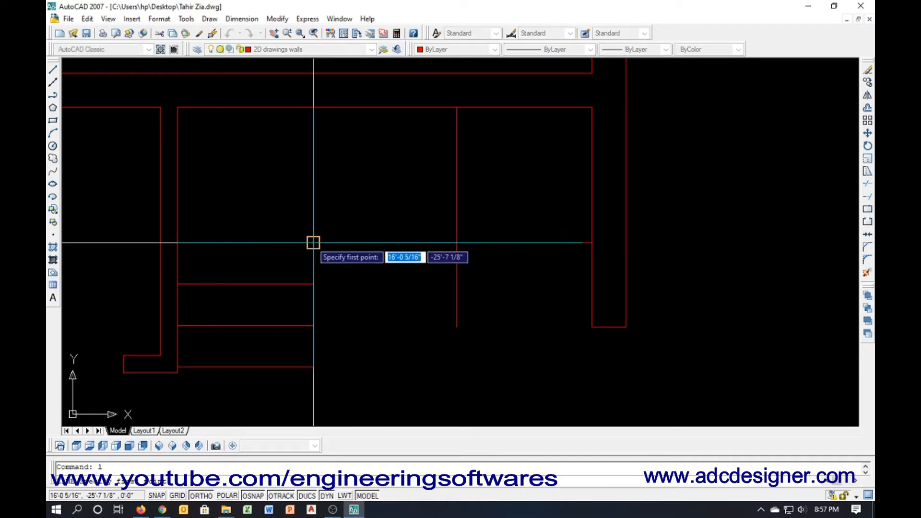
left_click(177, 176)
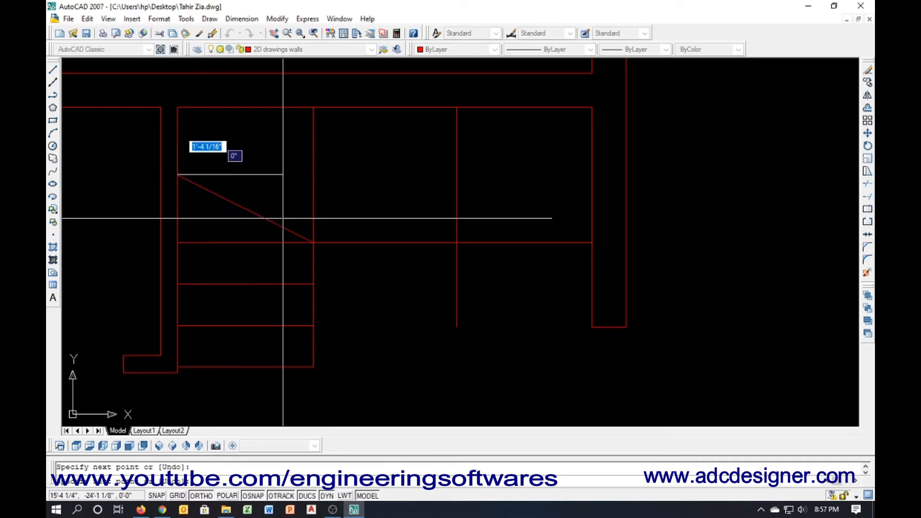
left_click(313, 243)
key("Return")
key("Return")
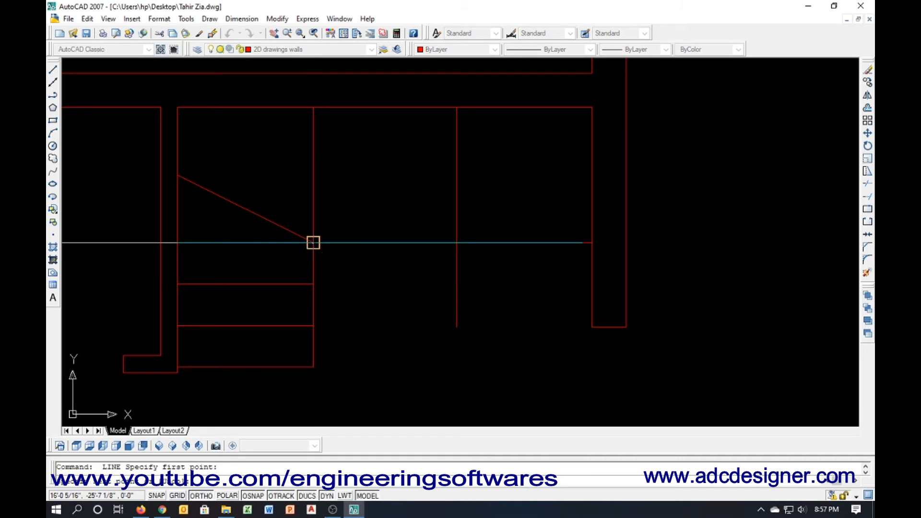
left_click(245, 108)
left_click(313, 243)
key("Escape")
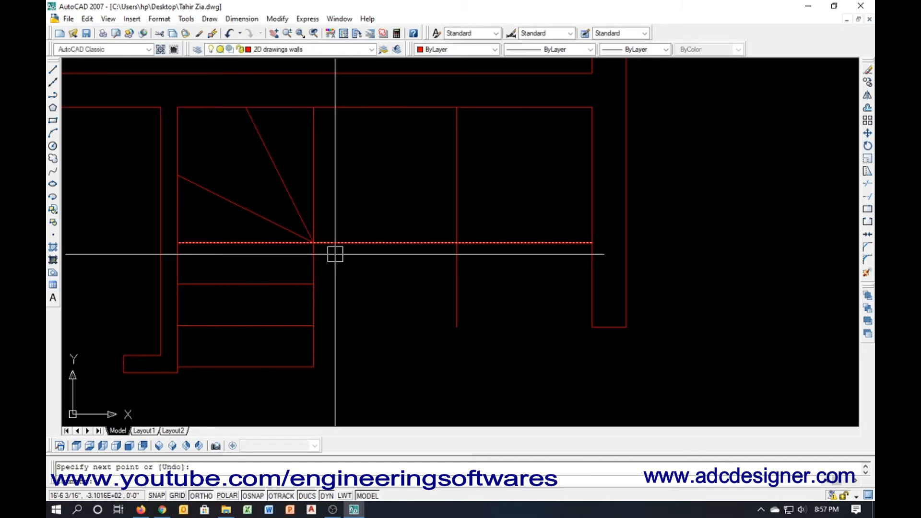
Offset the landing's inner vertical line 11 inches to the right three times with the Multiple option to form the upper flight's treads
type("o")
key("Return")
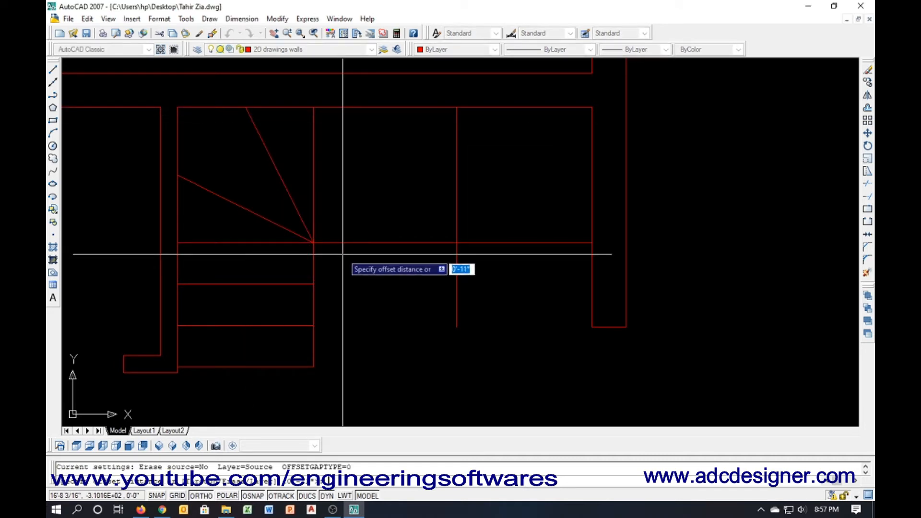
type("11")
key("Return")
left_click(314, 178)
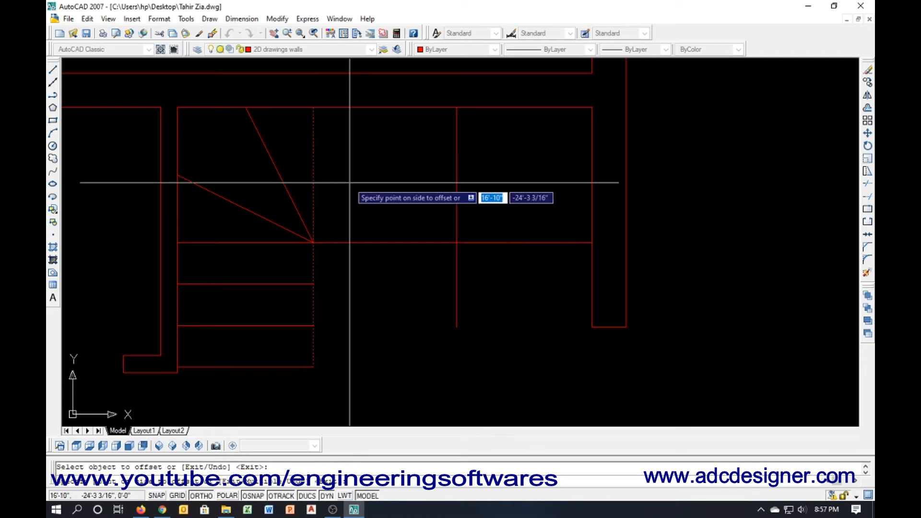
type("m")
key("Return")
left_click(389, 190)
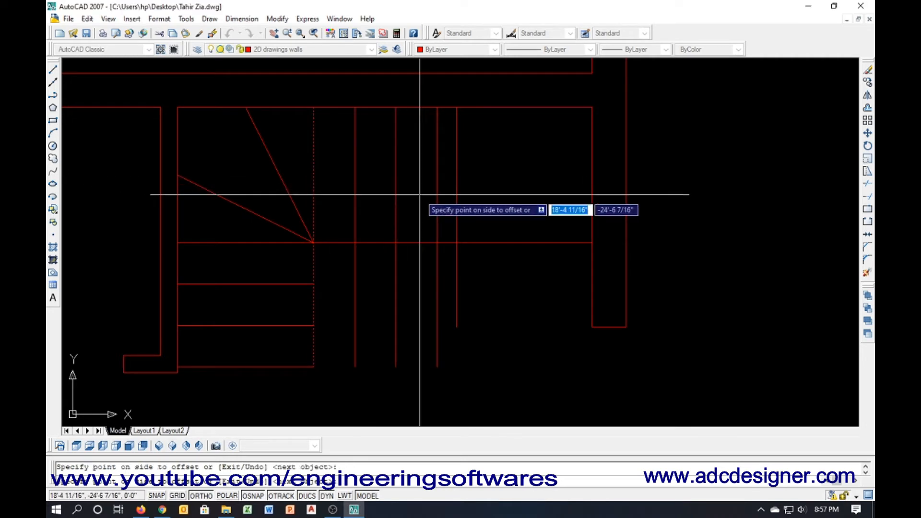
key("Escape")
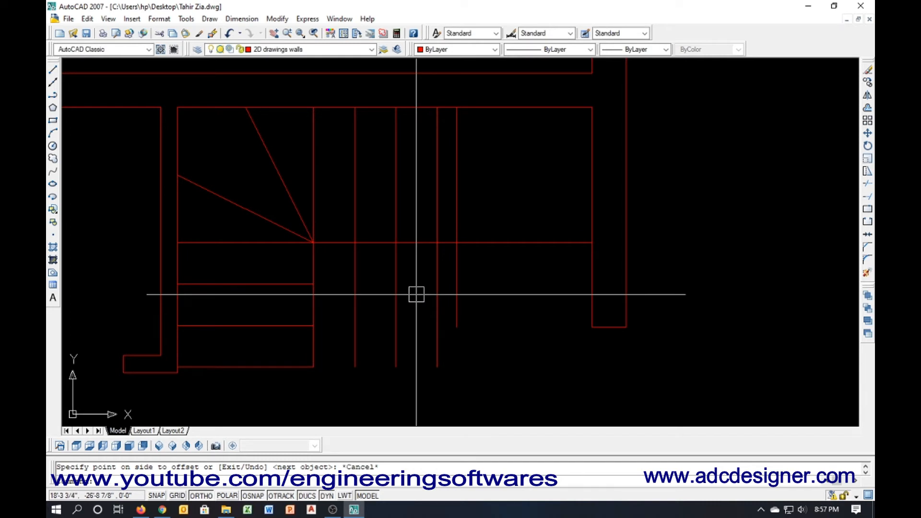
Trim the three new tread lines where they extend below the horizontal landing line
type("tr")
key("Return")
key("Return")
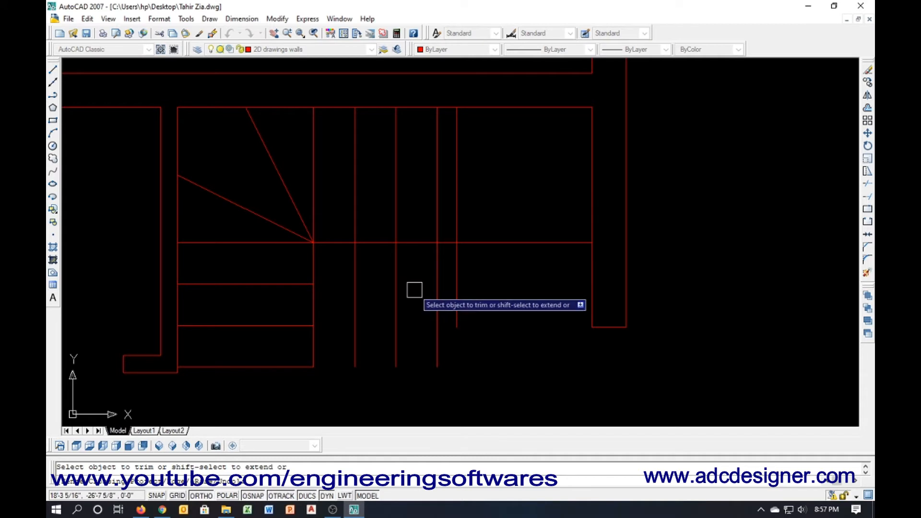
left_click(392, 293)
left_click(356, 283)
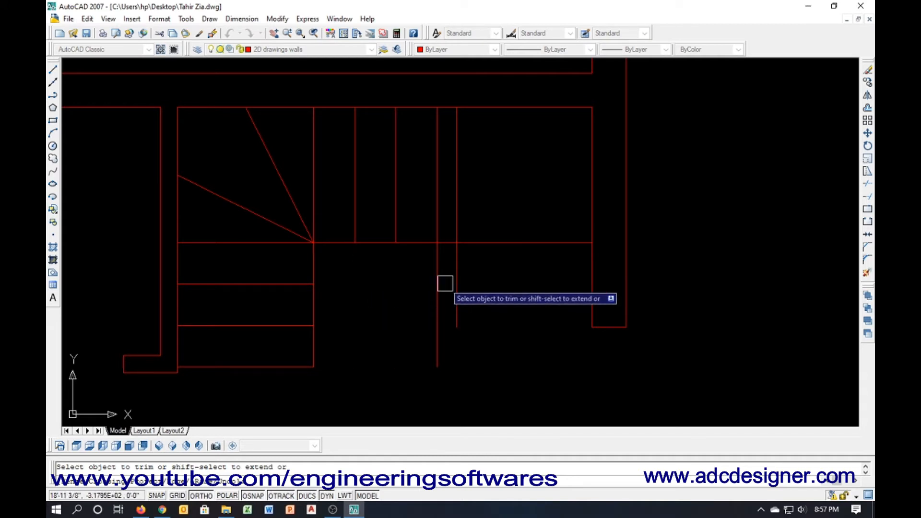
left_click(437, 273)
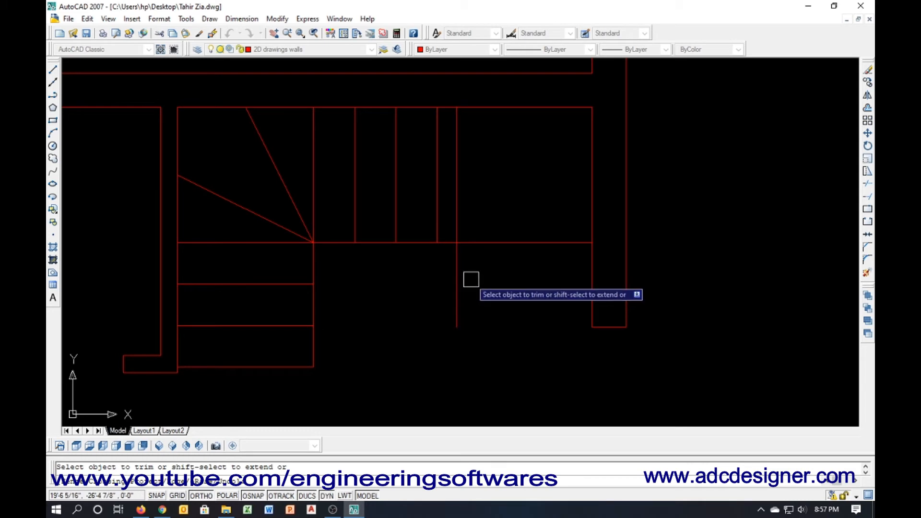
key("Escape")
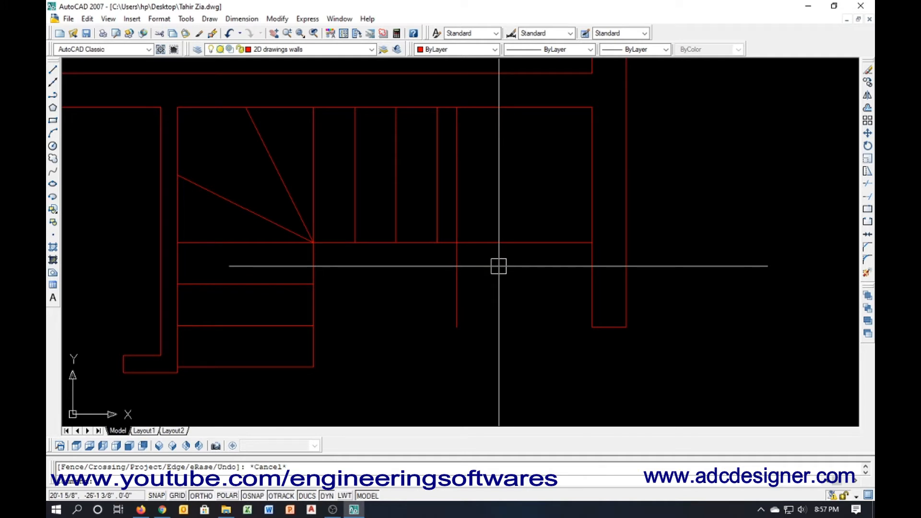
Offset the upper flight's last tread line 11 inches to the right to add a fourth tread
middle_click_drag(454, 282, 569, 291)
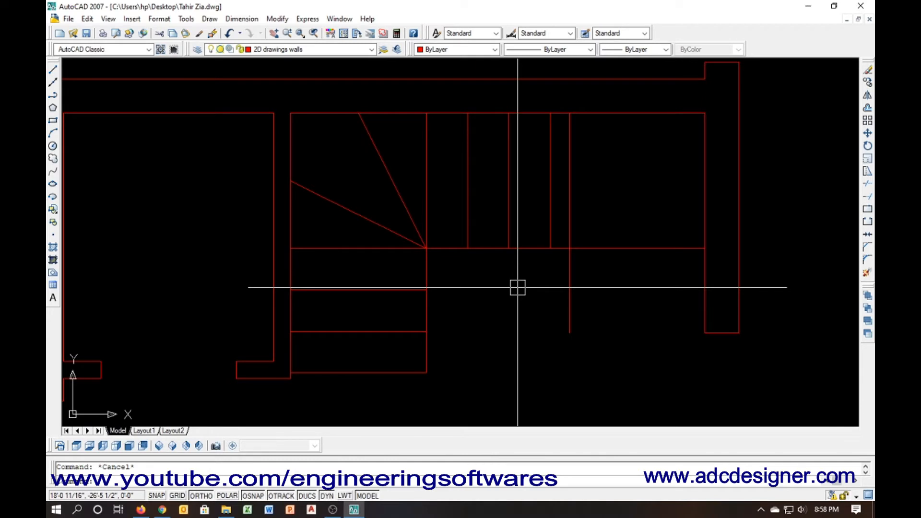
type("o")
key("Return")
type("11")
key("Return")
left_click(550, 208)
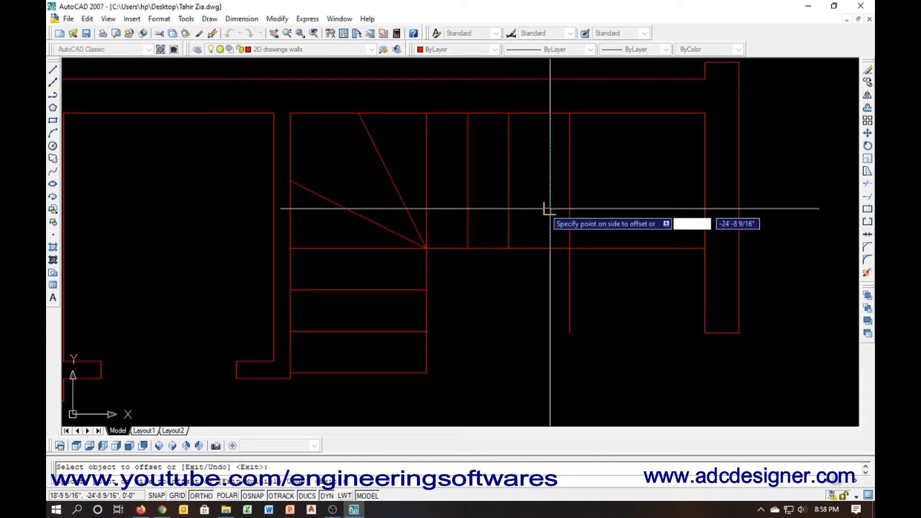
left_click(559, 209)
key("Escape")
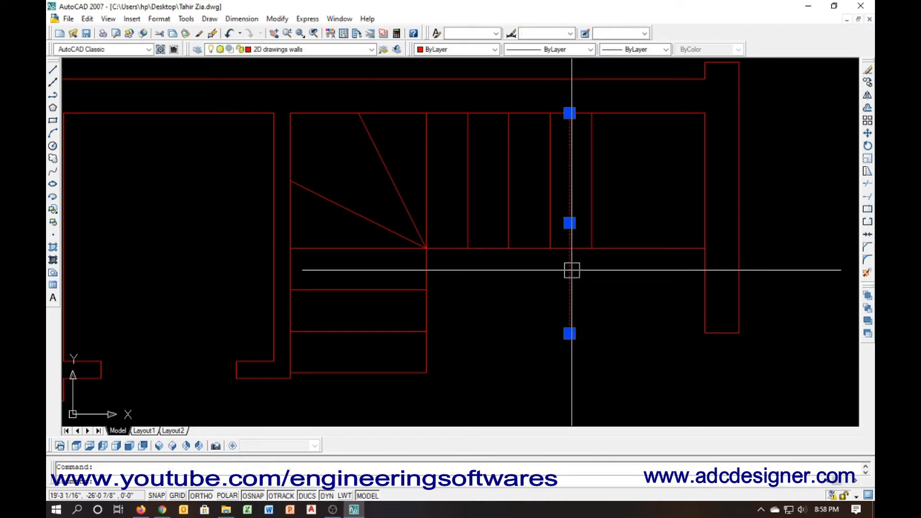
Try erasing the long vertical line that crosses the upper flight, and undo the erasure
key("Delete")
scroll(488, 253, "down", 2)
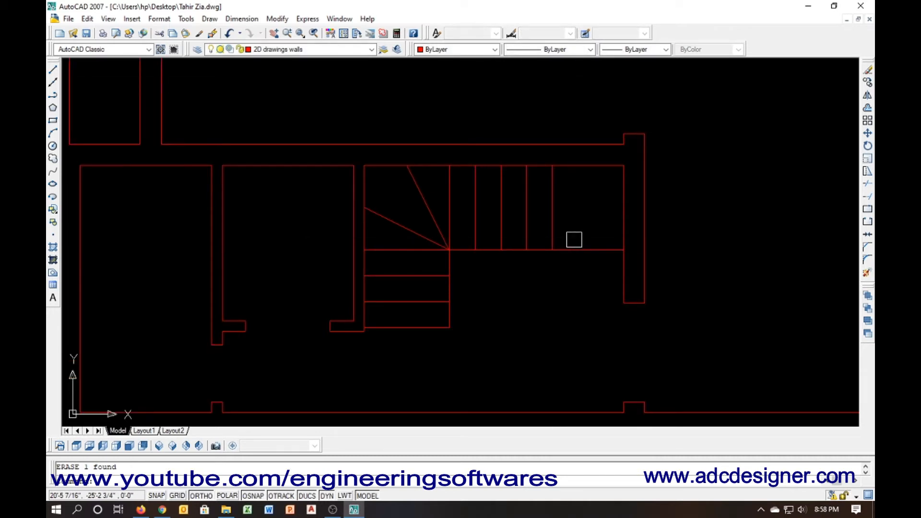
key("ctrl+z")
scroll(575, 245, "down", 3)
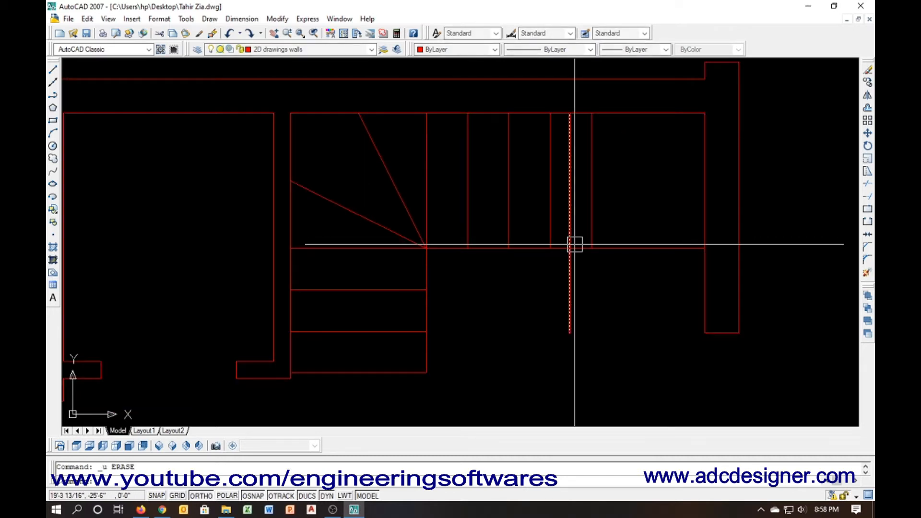
key("Escape")
left_click(616, 219)
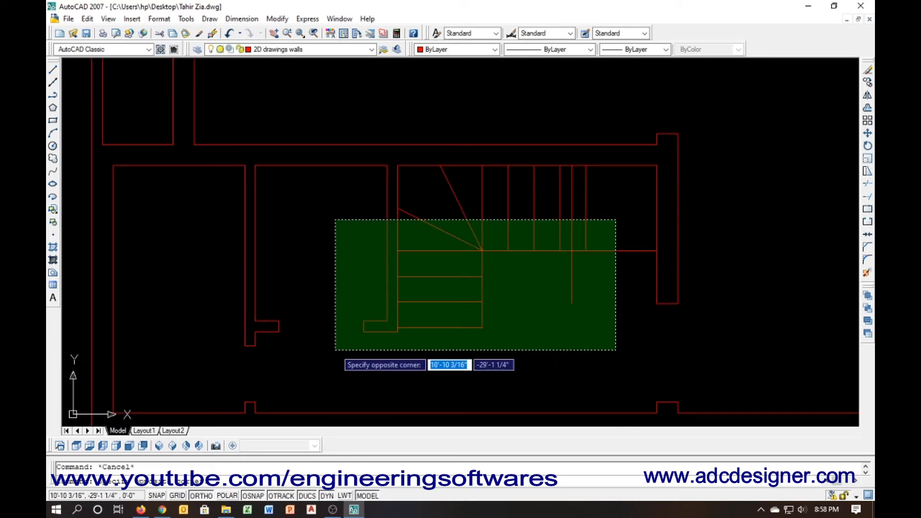
left_click(335, 350)
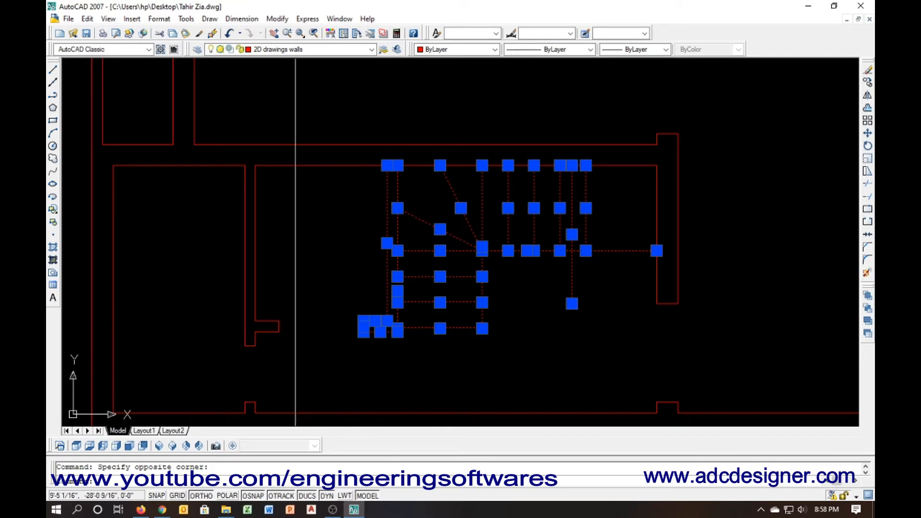
scroll(269, 322, "up", 2)
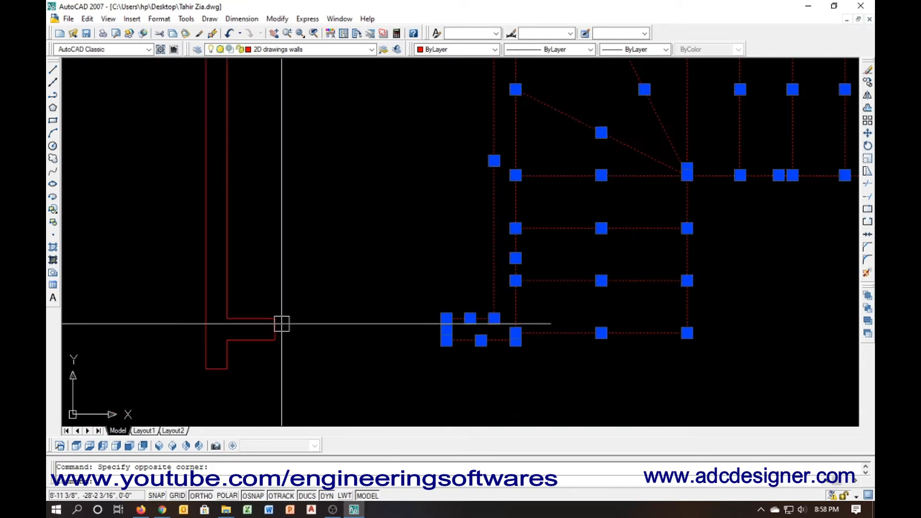
left_click(274, 330)
scroll(279, 275, "down", 3)
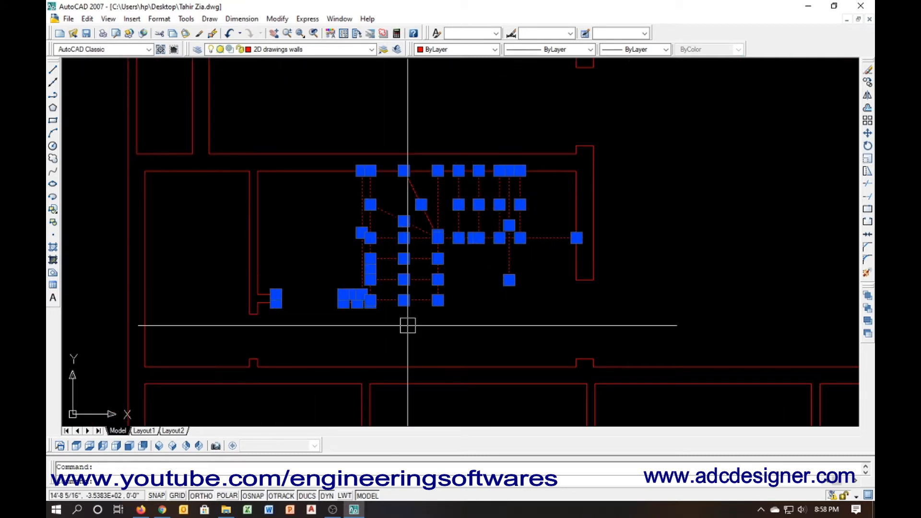
key("Escape")
Measure the gap between the long vertical line and the last tread line with an aligned dimension
scroll(444, 313, "up", 5)
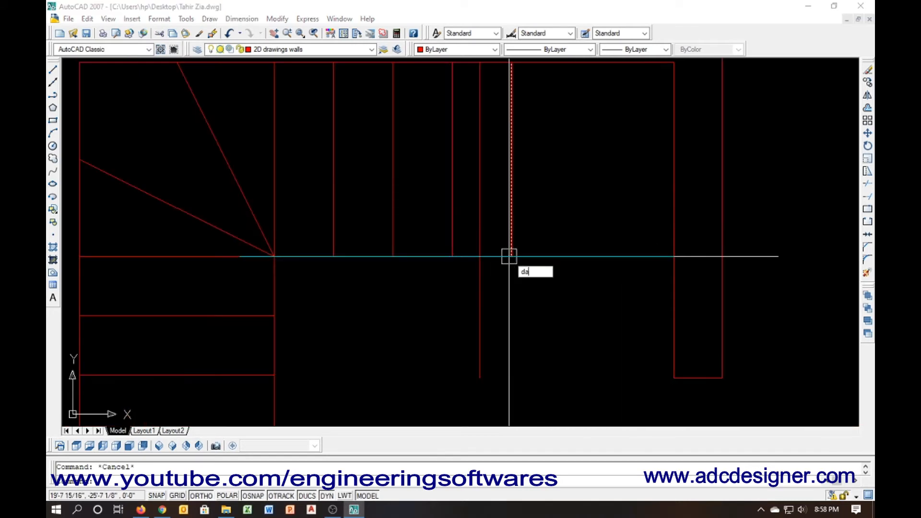
type("dal")
key("Return")
left_click(480, 255)
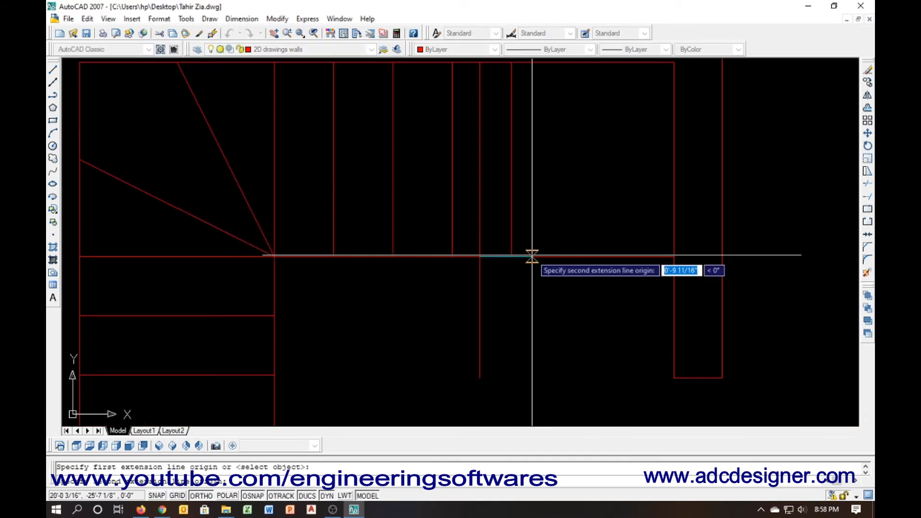
left_click(512, 255)
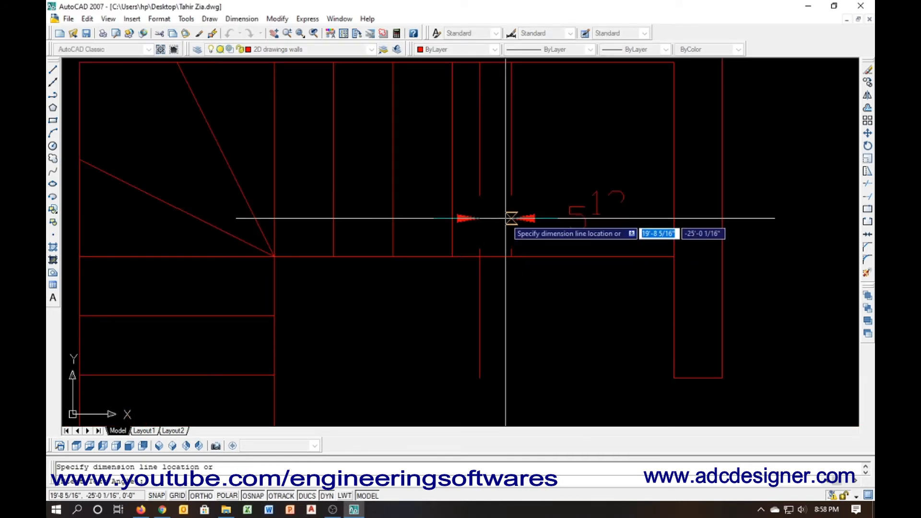
key("Escape")
scroll(505, 218, "down", 4)
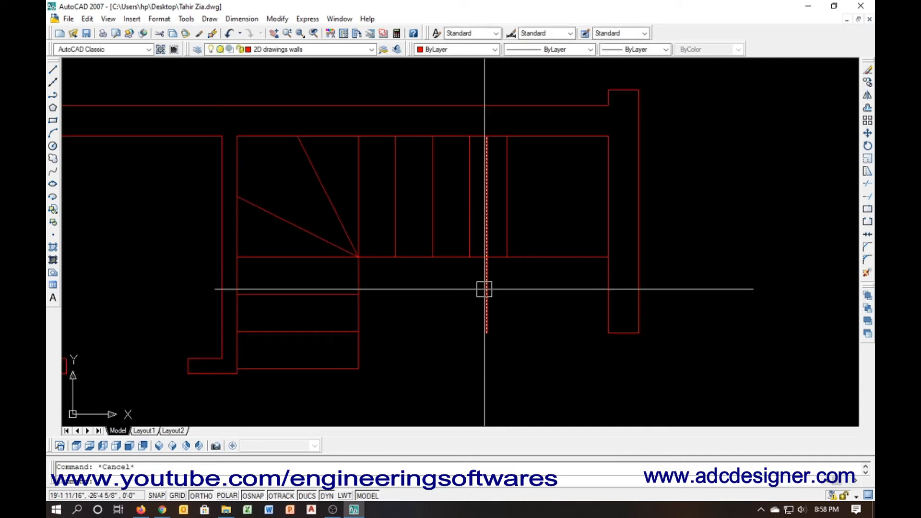
Move the staircase, its adjoining left wall with the door jamb, and the opposite jamb's end line 5 inches to the left
left_click(542, 216)
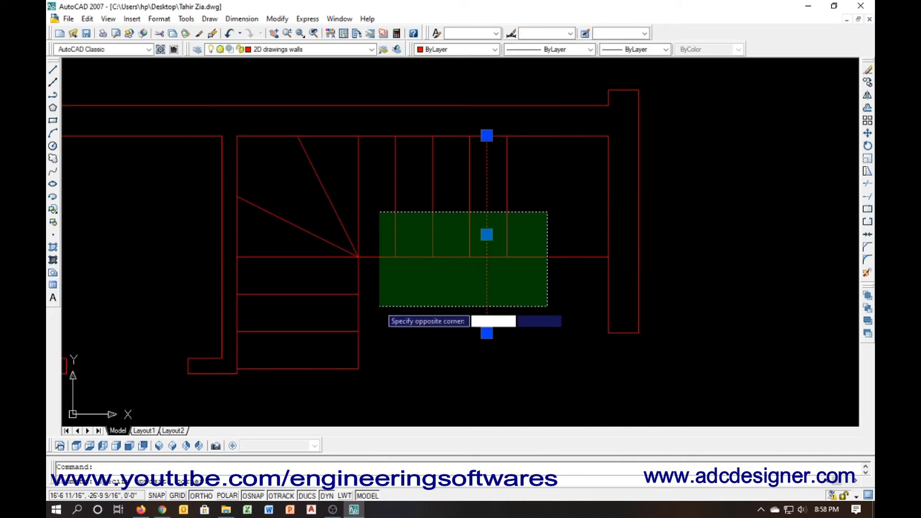
left_click(220, 351)
middle_click_drag(110, 353, 317, 314)
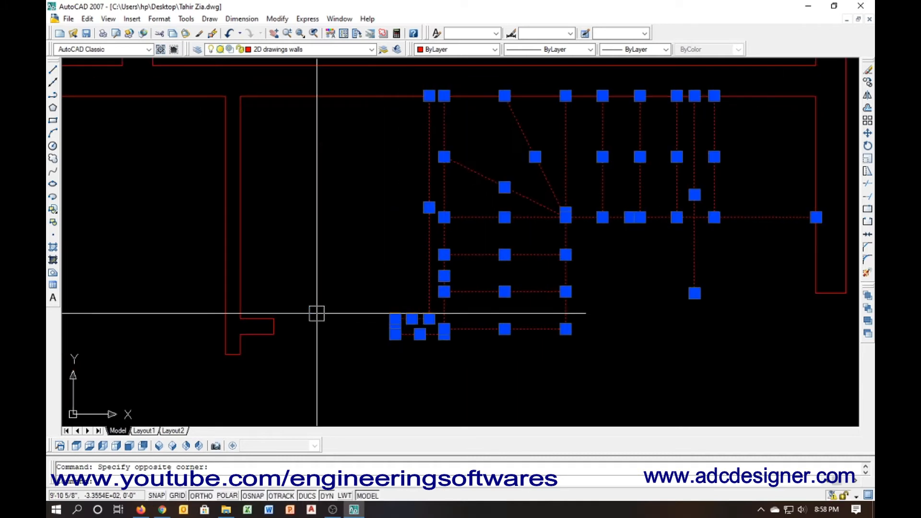
left_click(266, 298)
left_click(301, 369)
type("m")
key("Return")
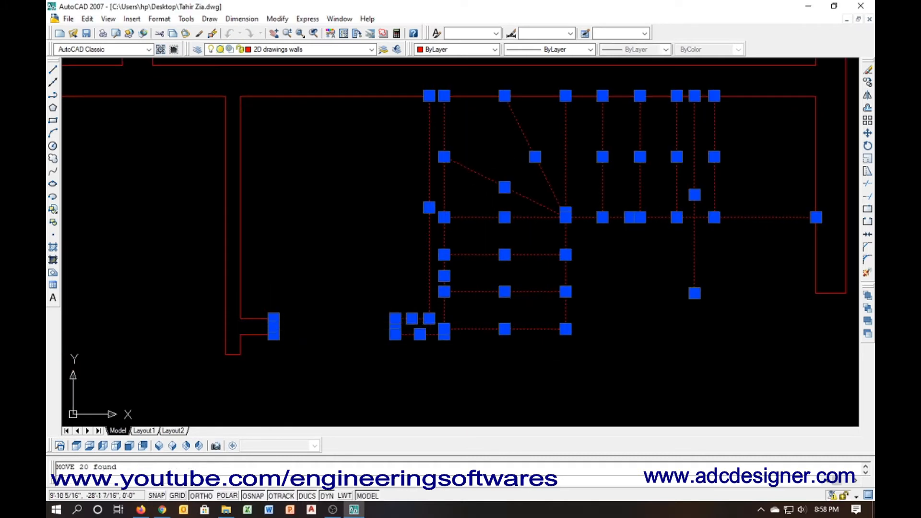
left_click(354, 340)
type("5")
key("Return")
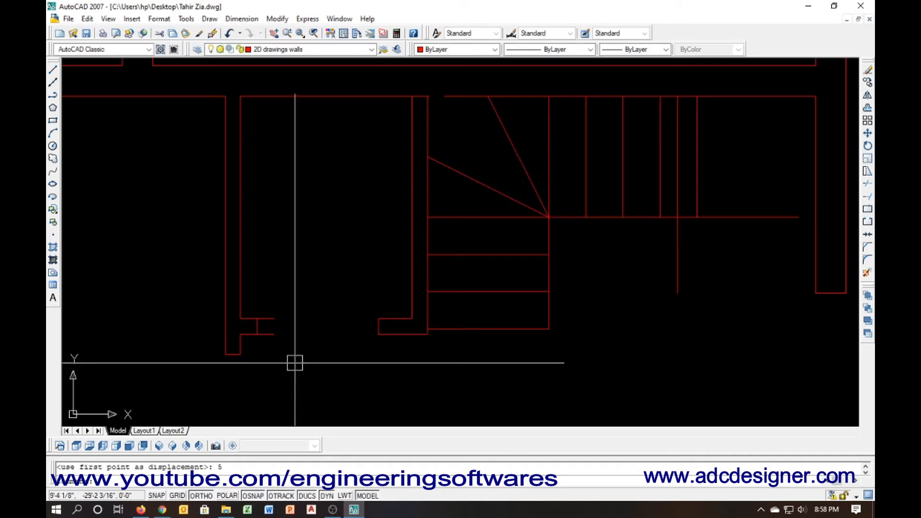
key("Escape")
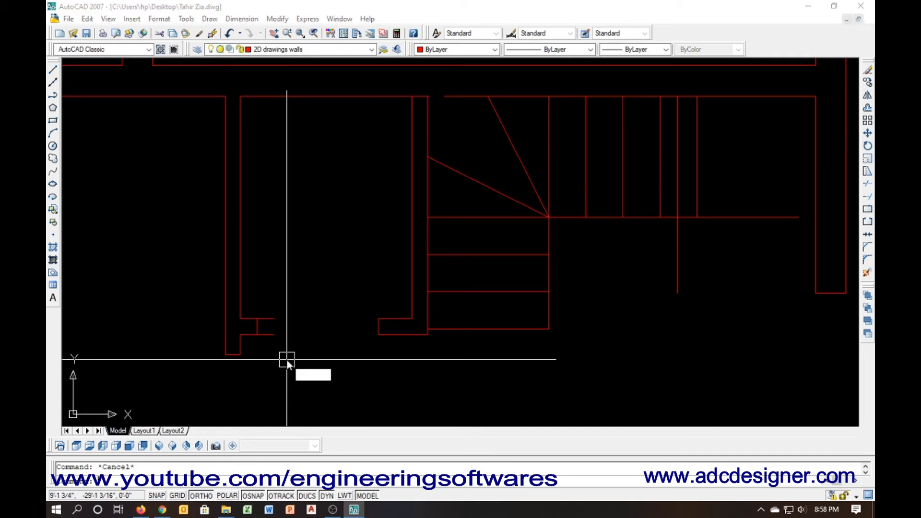
Trim the two left door jamb lines where they project past the relocated jamb end line
type("tr")
key("Return")
key("Return")
left_click(267, 319)
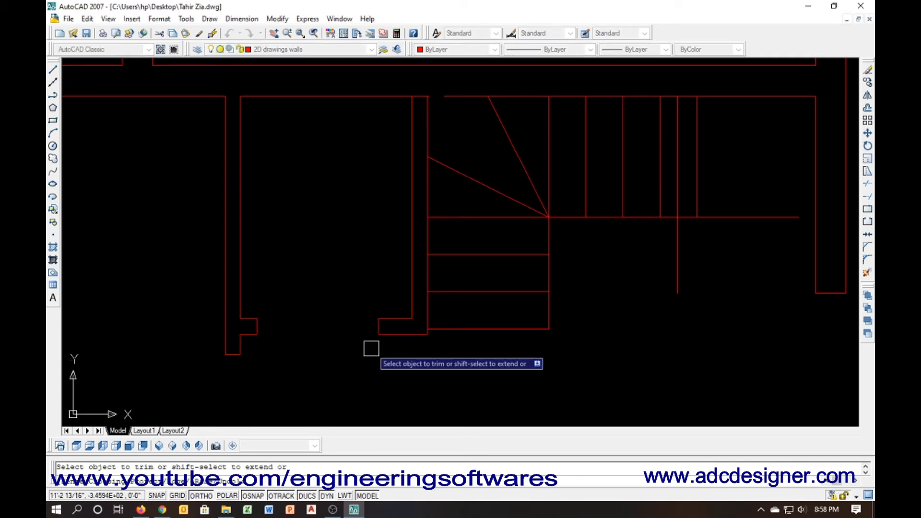
key("Escape")
scroll(245, 329, "down", 2)
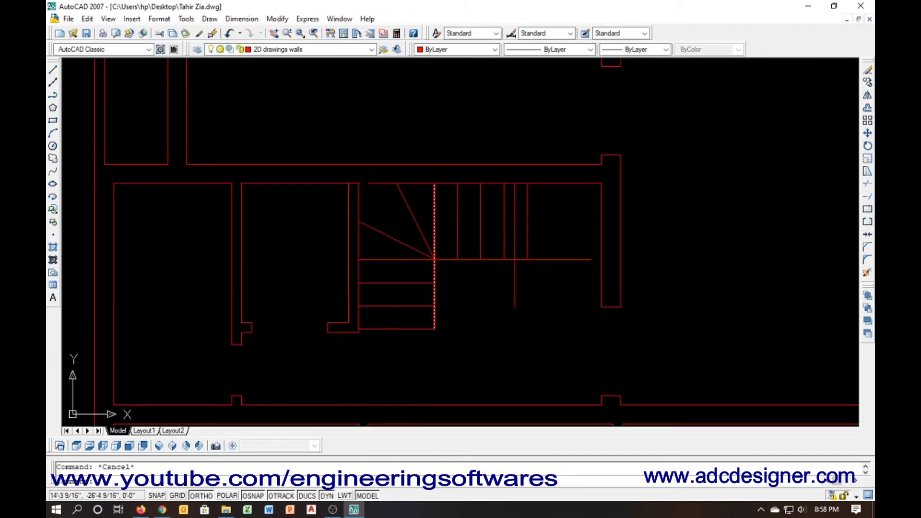
scroll(359, 186, "up", 5)
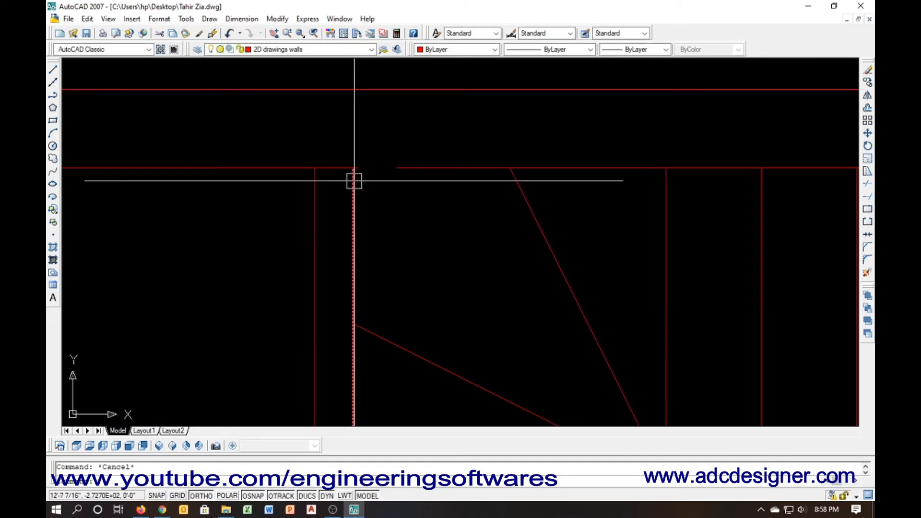
Join the two collinear segments of the wall's inner line across the gap above the winder treads
type("j")
key("Return")
left_click(411, 166)
key("Return")
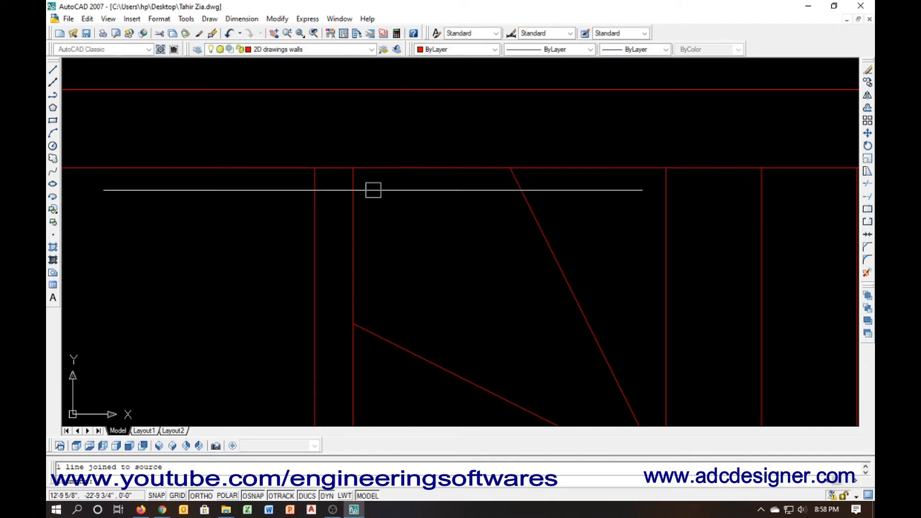
Trim the inner wall line between the two faces of the partition wall beside the staircase
type("tr")
key("Return")
key("Return")
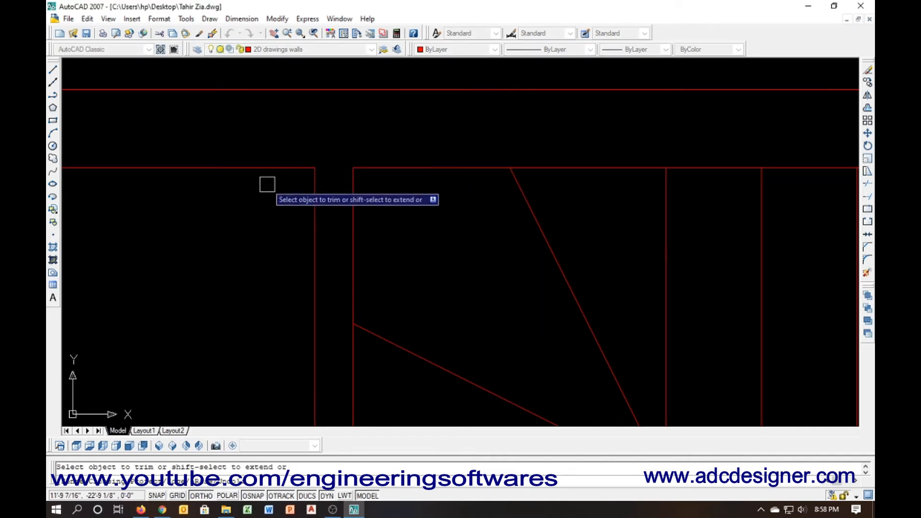
scroll(268, 183, "down", 5)
key("Escape")
Erase the long vertical line crossing the upper flight and stretch the last tread line straight down past the flight's edge
left_click(487, 300)
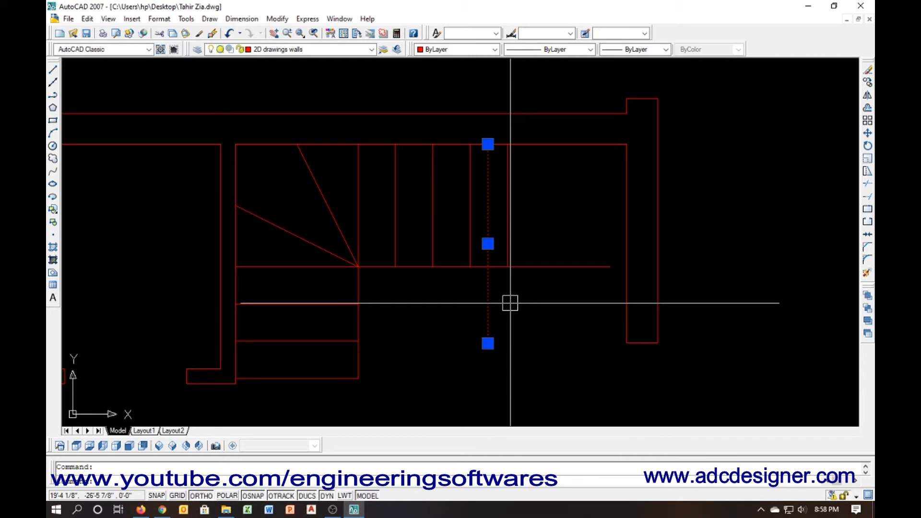
key("Delete")
left_click(508, 264)
left_click(507, 267)
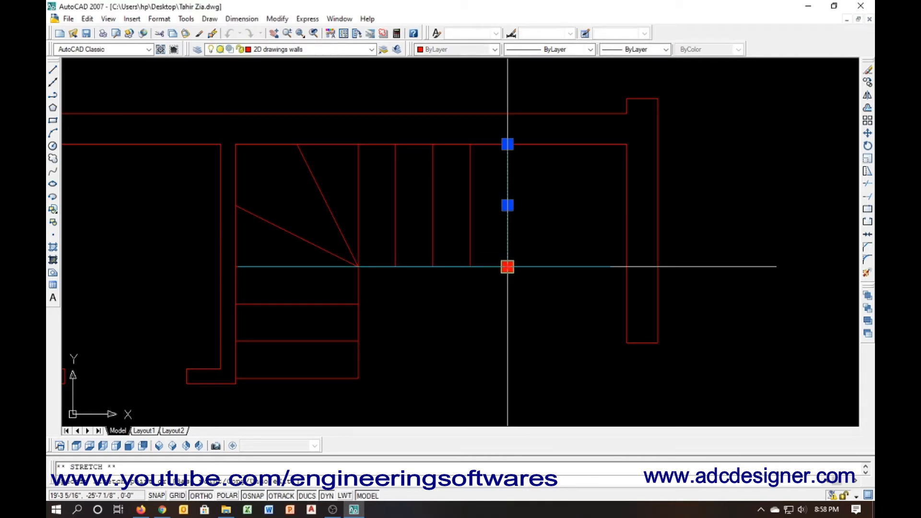
left_click(511, 388)
key("Escape")
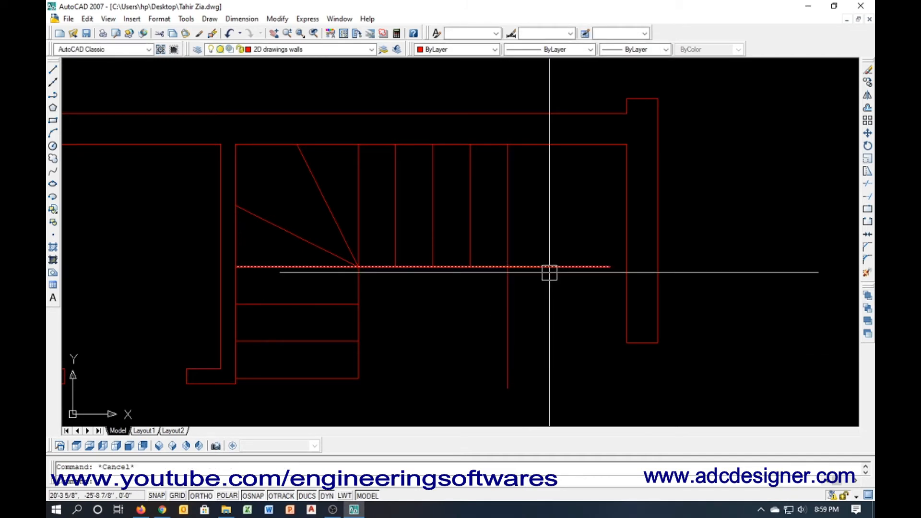
Trim the flight's lower edge line and the inner wall line where they run past the last tread line
key("Return")
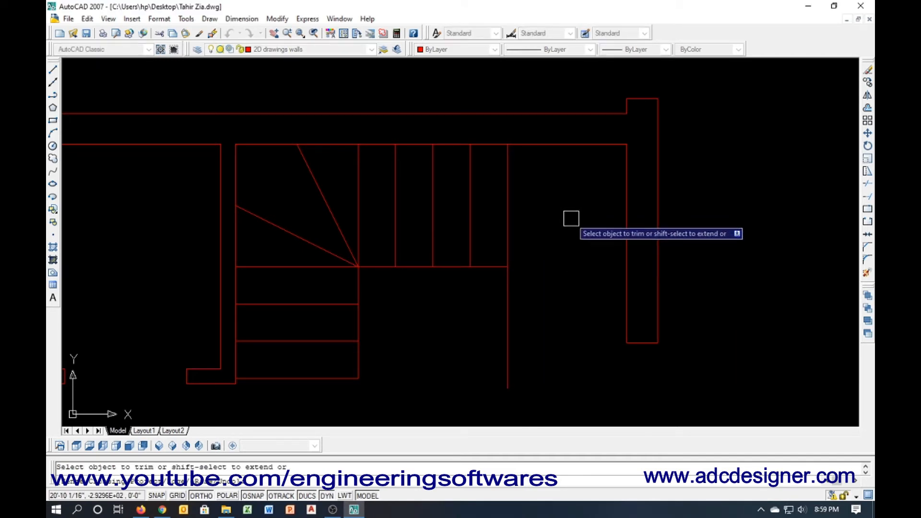
left_click(566, 145)
key("Escape")
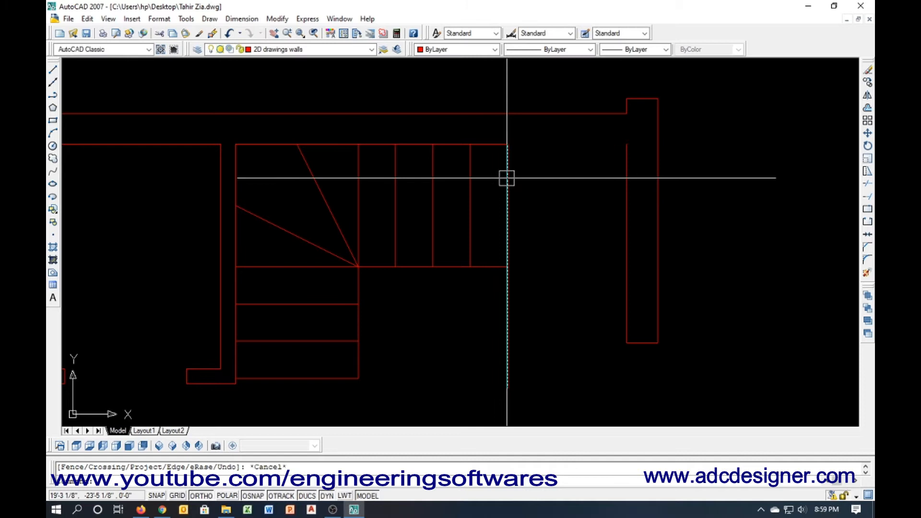
Erase the loose inner wall segment above the flight and stretch the remaining short segment to the upper end of the last tread line
left_click(483, 144)
key("Delete")
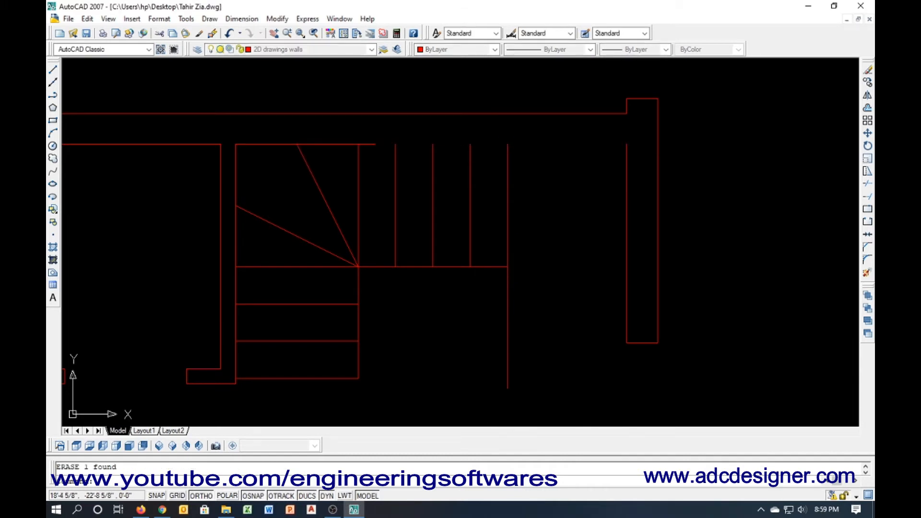
left_click(371, 146)
left_click(376, 144)
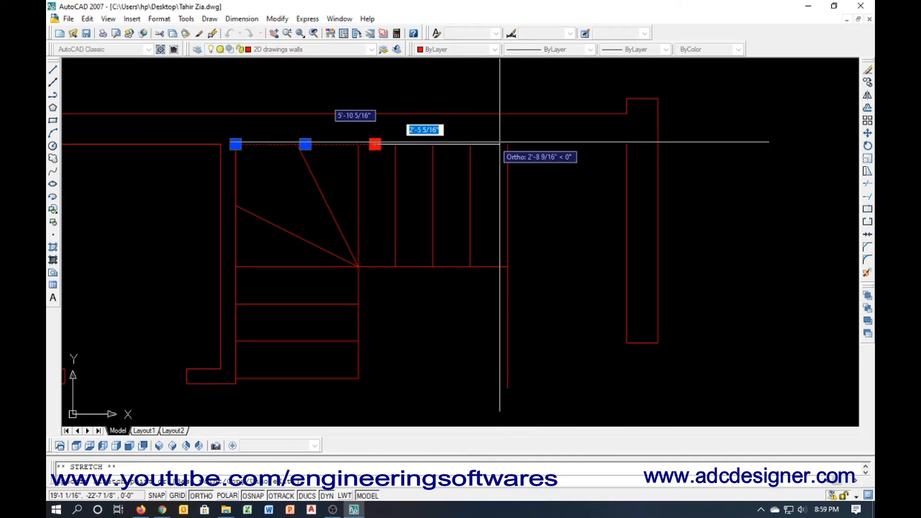
left_click(507, 144)
key("Escape")
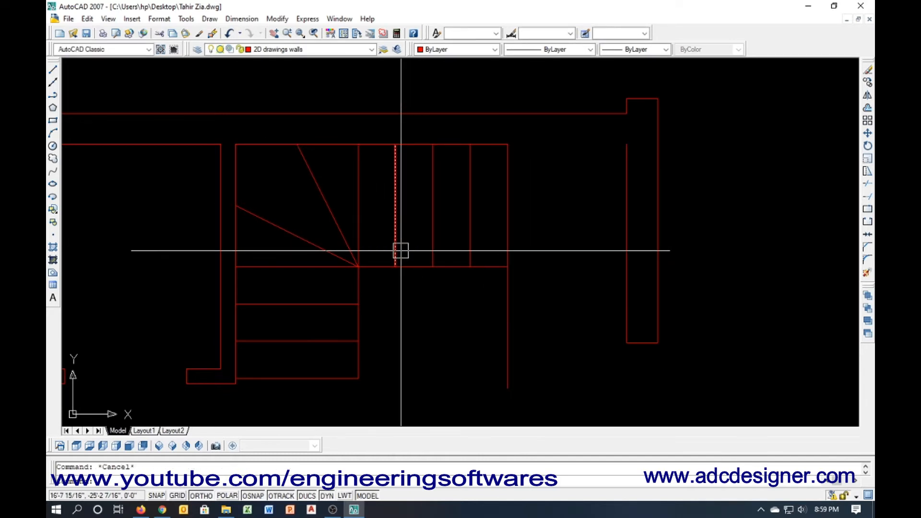
Draw a separate wall line from the upper end of the last tread line to the right wall's inner face
key("l")
key("Return")
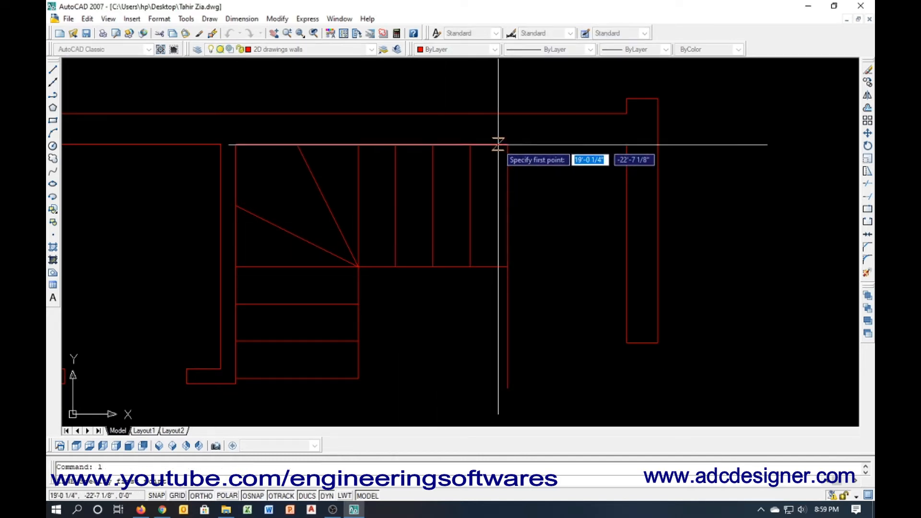
left_click(507, 144)
left_click(625, 143)
key("Return")
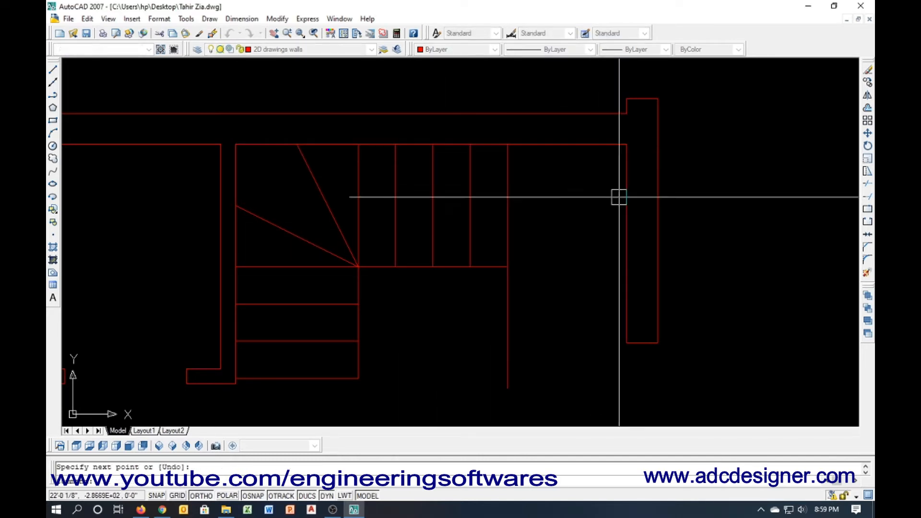
Try drawing a separate line from the flight's lower corner to the right wall, and erase it
key("Return")
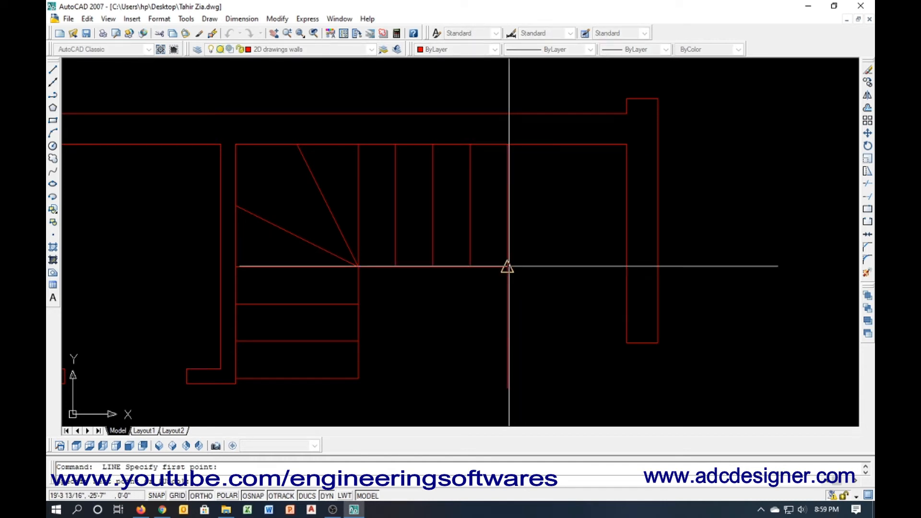
left_click(508, 267)
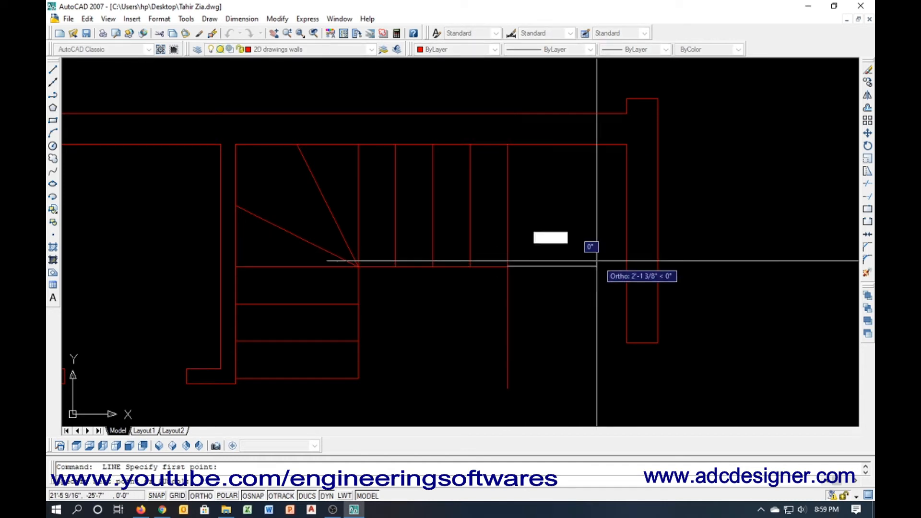
left_click(627, 266)
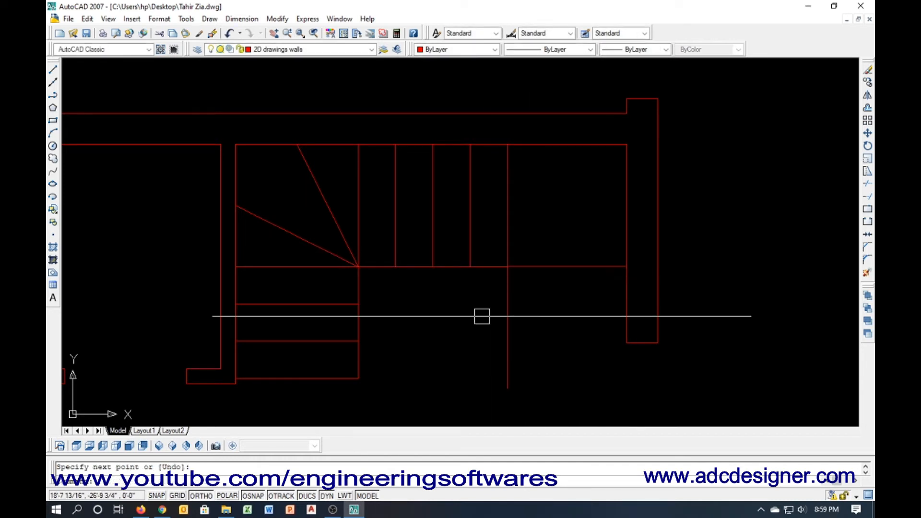
key("Return")
key("Escape")
left_click(542, 265)
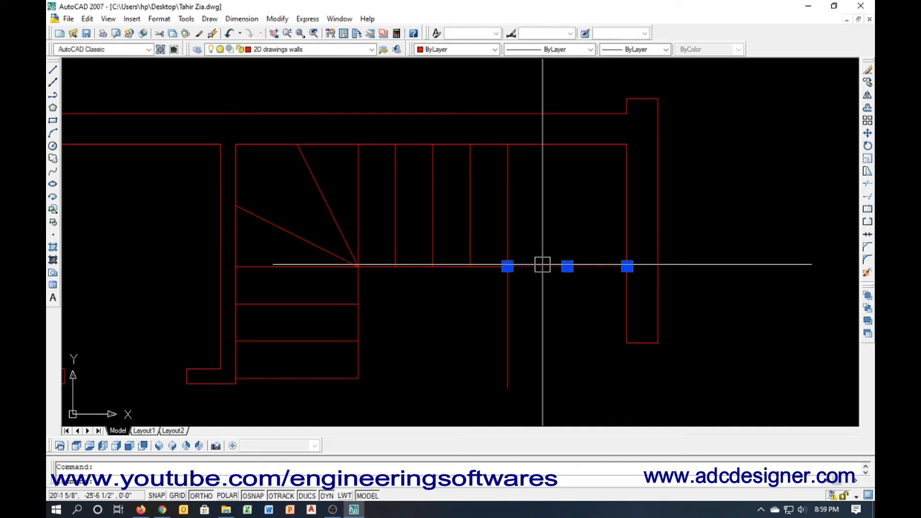
key("Delete")
type("l")
key("Return")
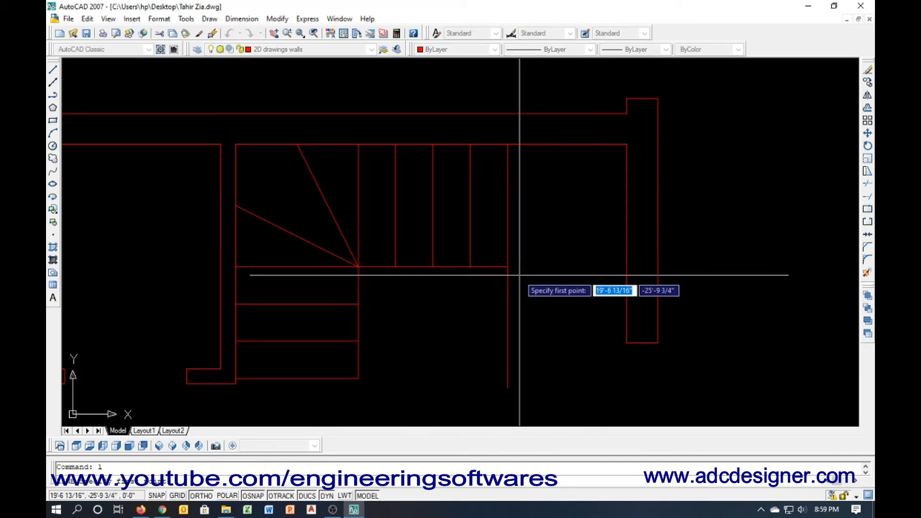
key("Escape")
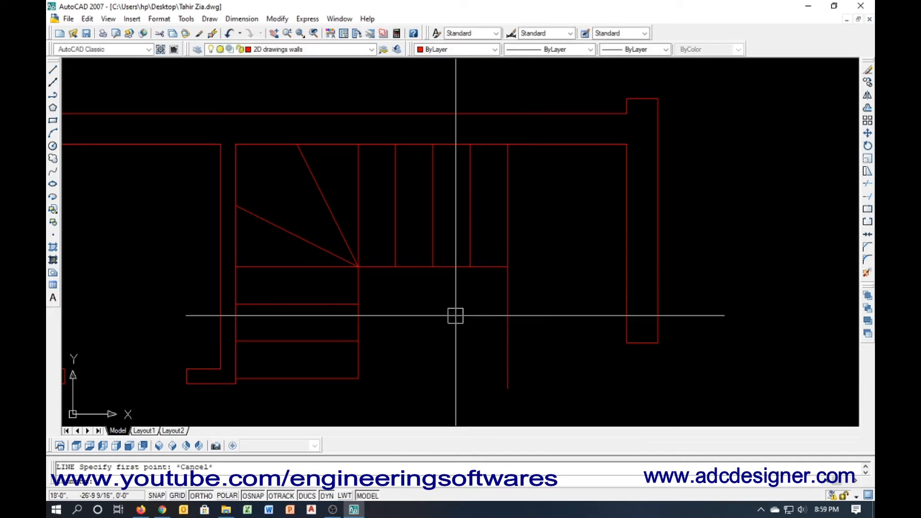
Extend the flight's lower edge line to the right wall's inner face
type("ex")
key("Return")
key("Return")
left_click(494, 267)
key("Escape")
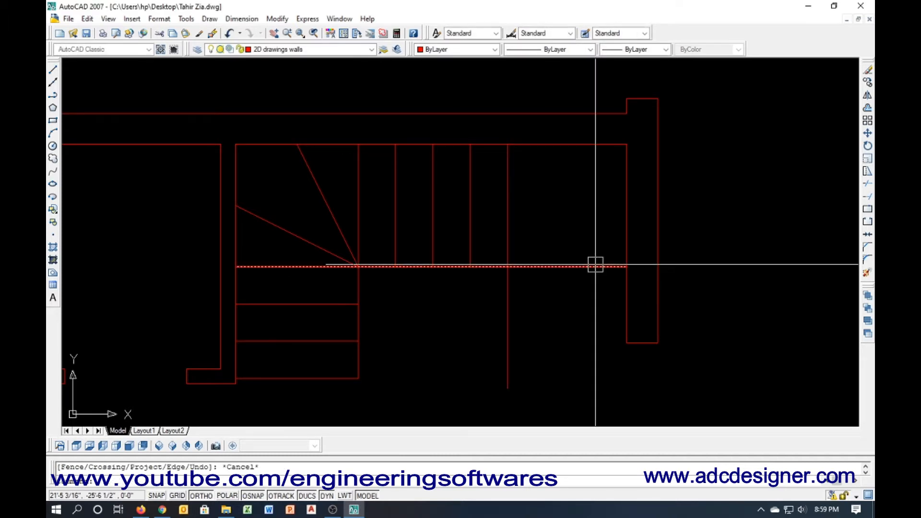
Trim the right wall's inner face between the flight's two edge lines and redraw that portion as a separate line
type("tr")
key("Return")
key("Return")
left_click(626, 213)
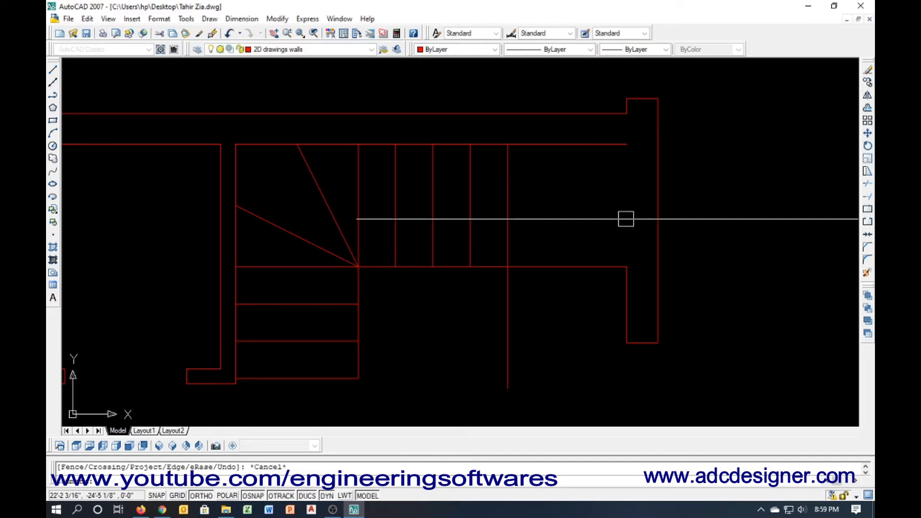
key("Escape")
type("l")
key("Return")
left_click(627, 267)
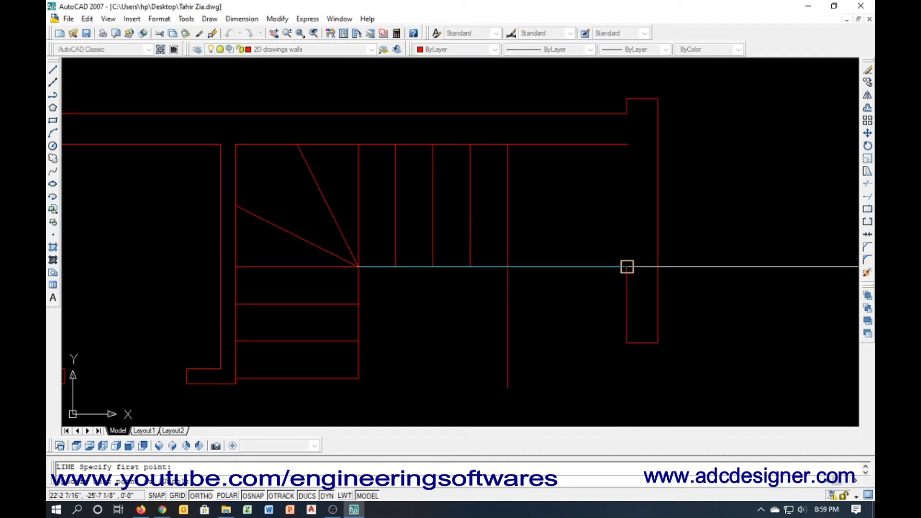
left_click(627, 143)
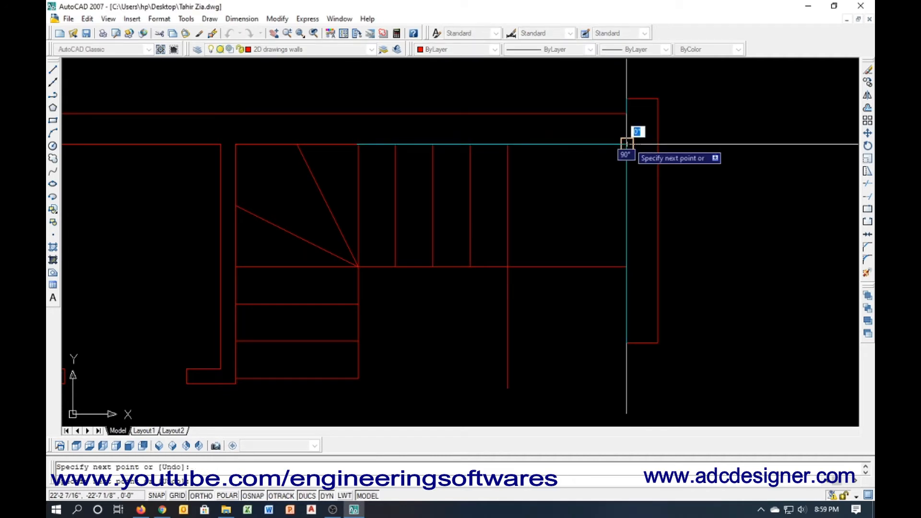
key("Return")
Draw two winder lines from the inner corner at the last tread line to the midpoints of the right turn's upper and right edges
type("l")
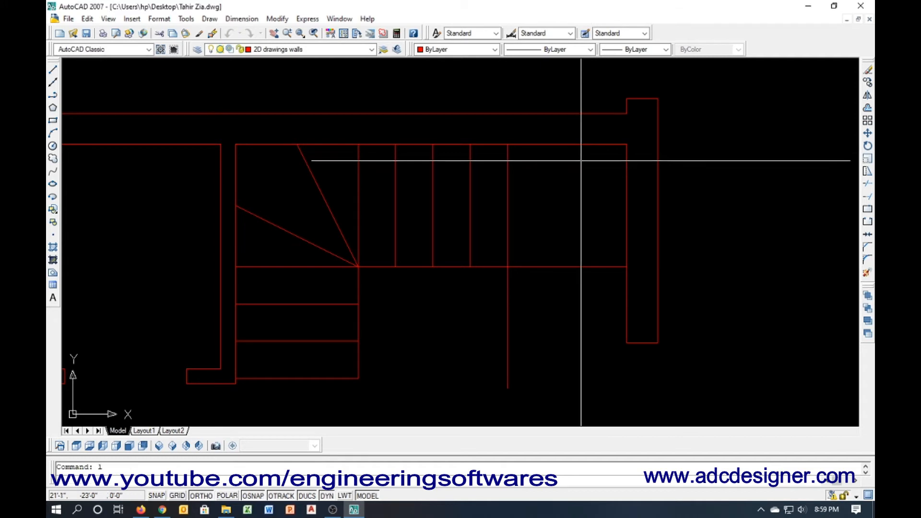
key("Return")
left_click(508, 266)
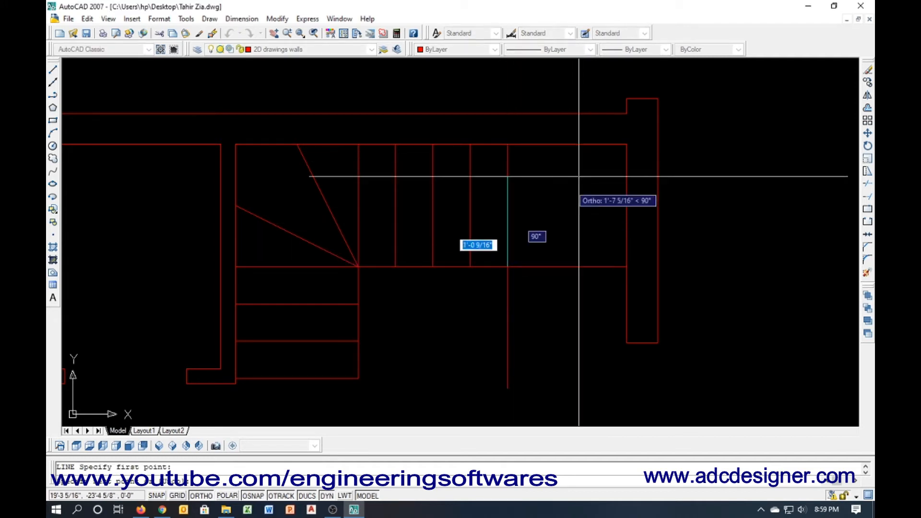
left_click(568, 144)
key("Return")
key("Return")
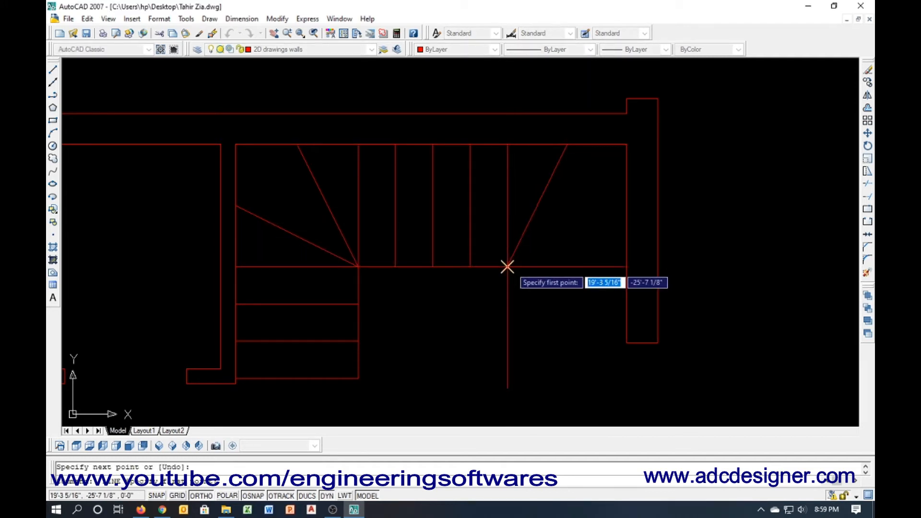
left_click(509, 267)
left_click(627, 206)
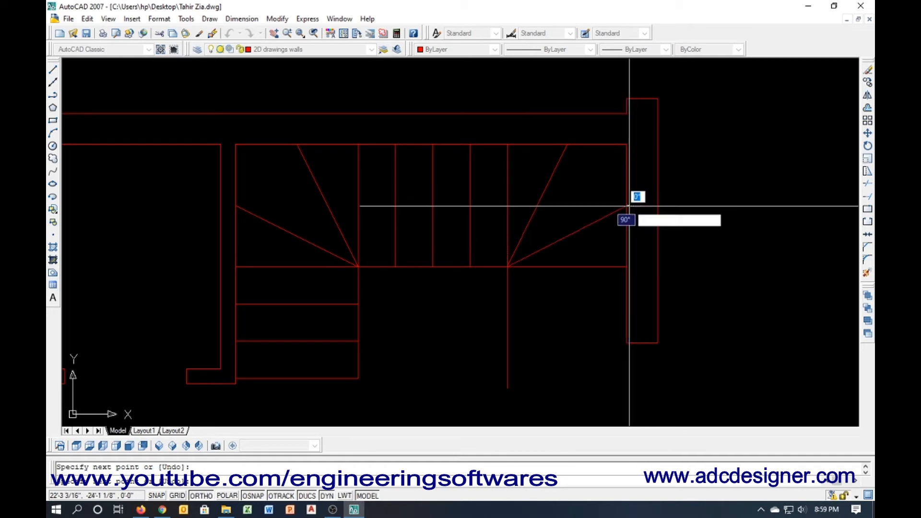
middle_click_drag(567, 269, 569, 230)
key("Escape")
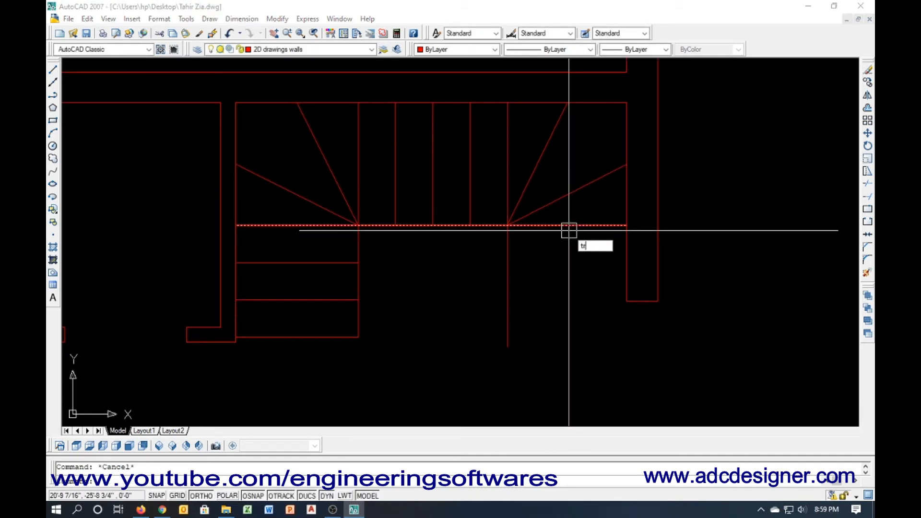
Split the lower edge line at the last tread line by trimming the adjoining portion and extending the left piece back to that line
type("tr")
key("Return")
key("Escape")
type("ex")
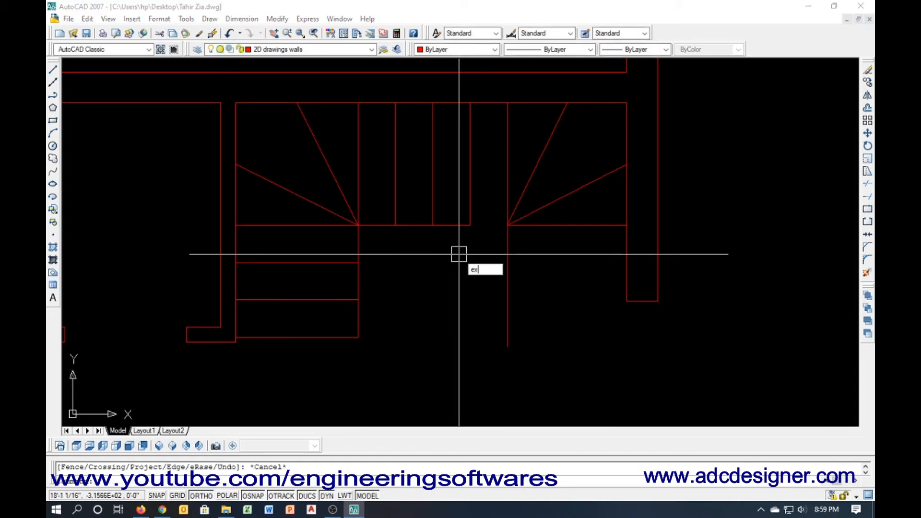
key("Return")
key("Return")
left_click(450, 227)
key("Escape")
Offset the right turn's lower edge line downward three times at 11-inch spacing with the Multiple option
type("o")
key("Return")
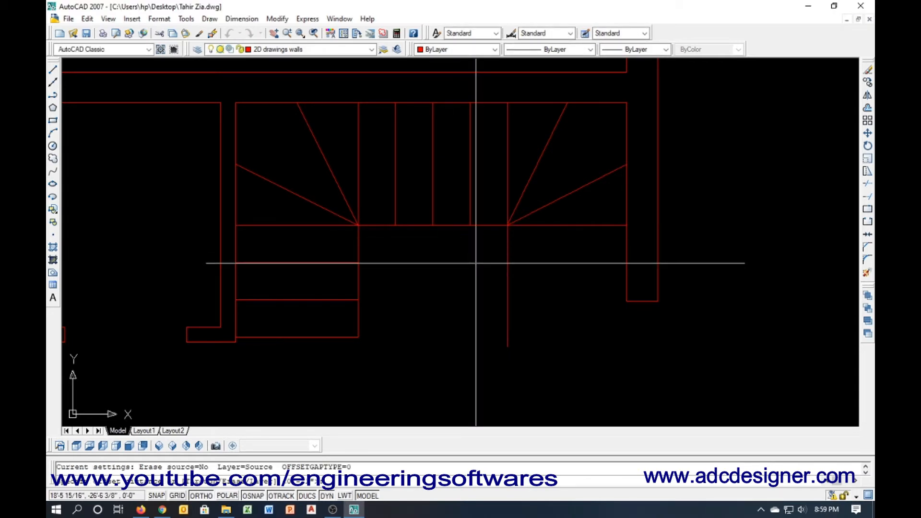
type("11")
key("Return")
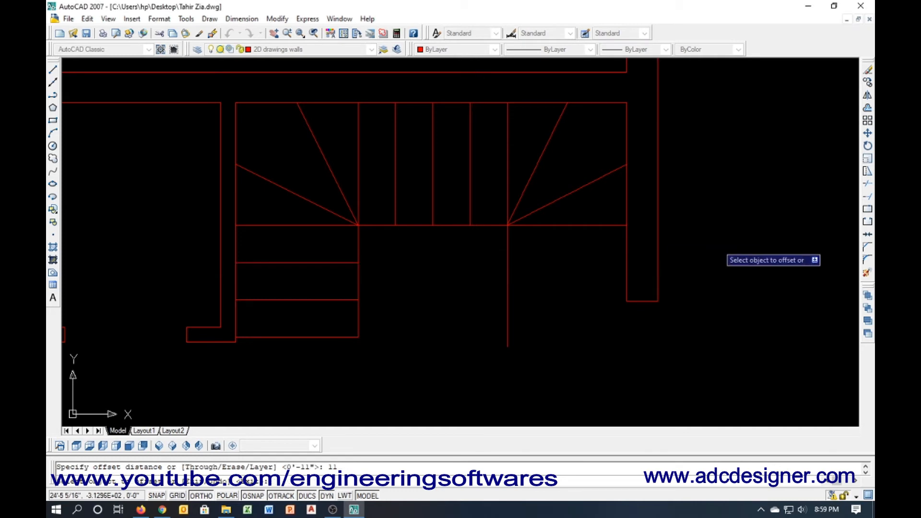
left_click(568, 225)
type("m")
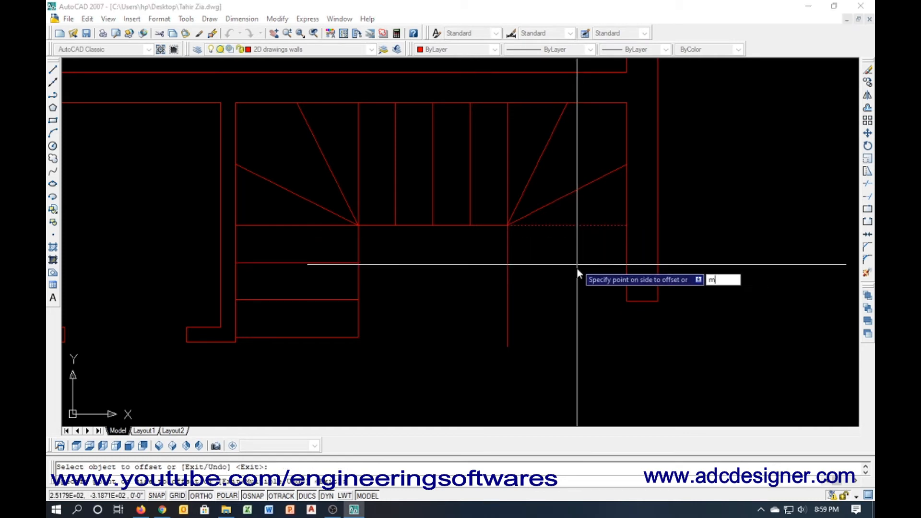
key("Return")
left_click(578, 265)
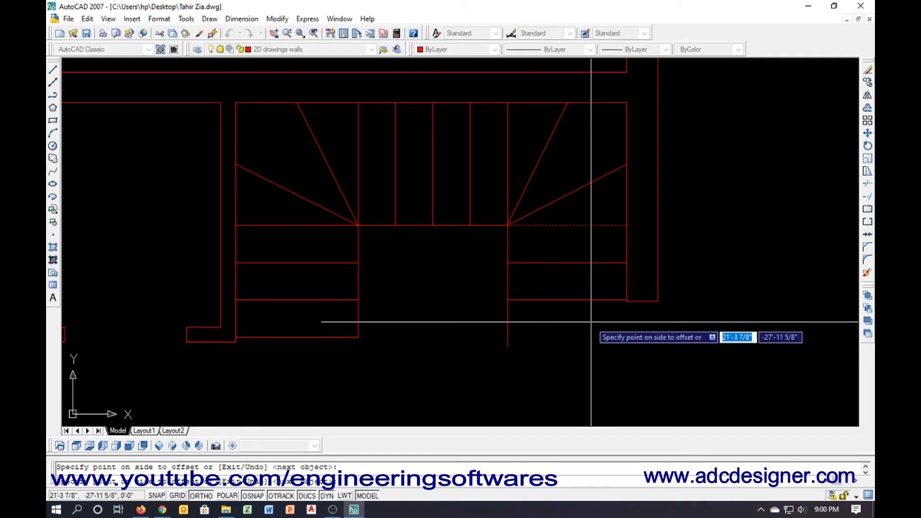
middle_click_drag(592, 319, 585, 257)
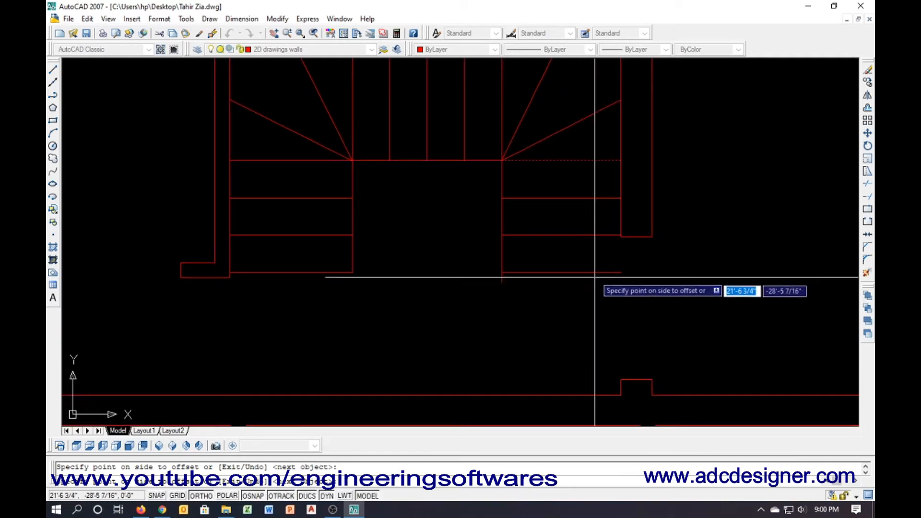
left_click(587, 267)
key("Escape")
Erase the lowest of the three offset tread lines, just below the right wall's end
left_click(552, 277)
key("Return")
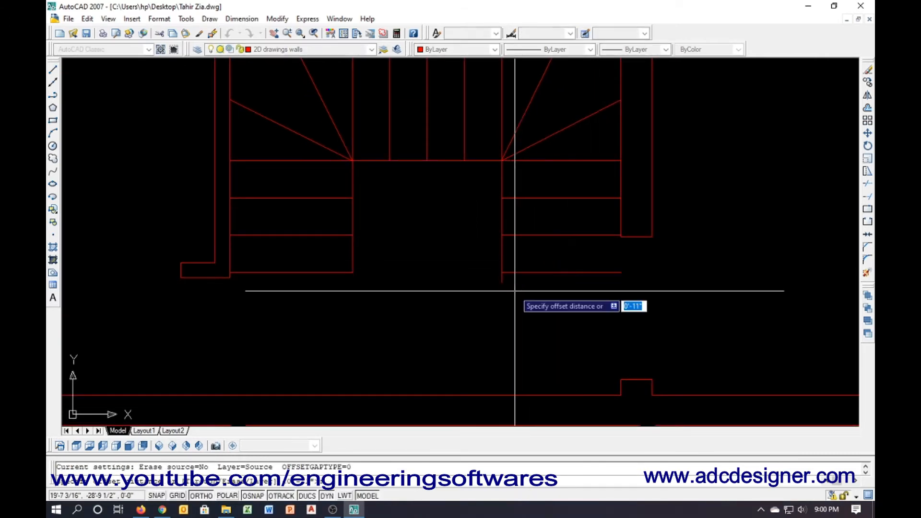
key("Escape")
left_click(530, 273)
key("Delete")
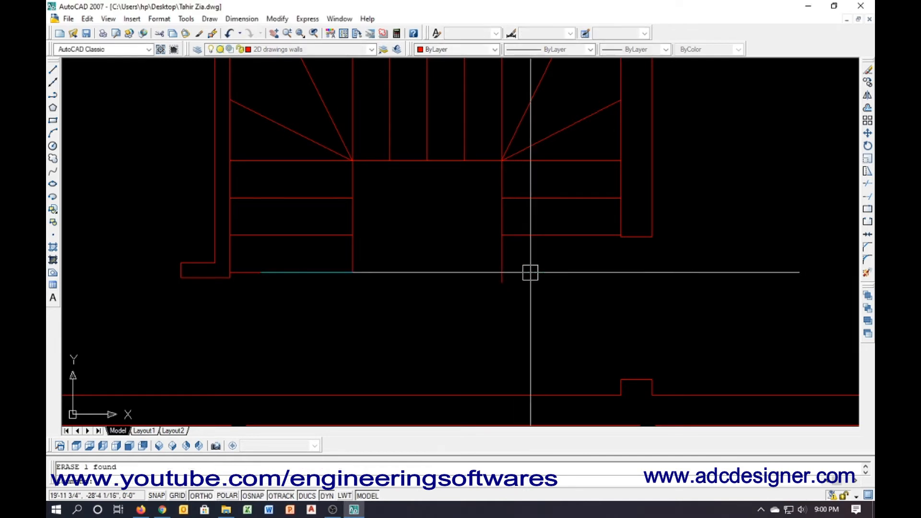
Trim the leftover end of the right flight's inner edge line below its last tread
type("tr")
key("Return")
key("Return")
left_click(502, 259)
key("Escape")
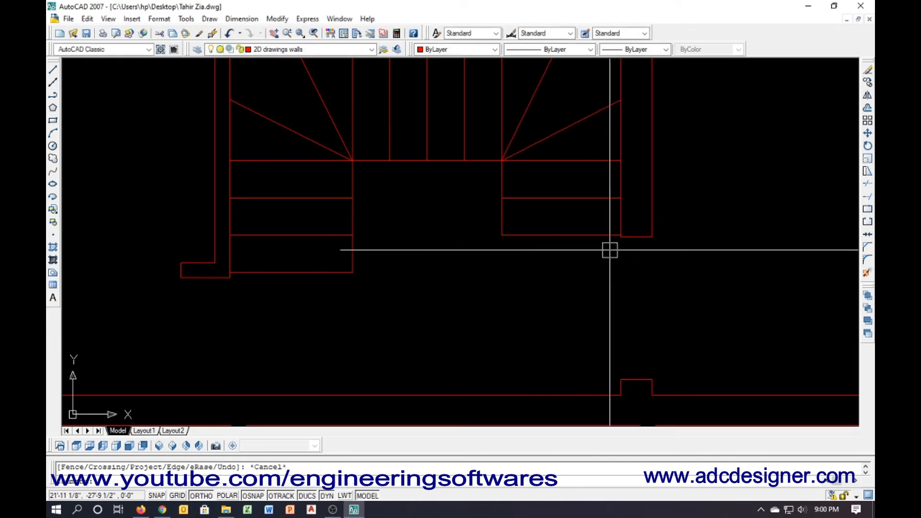
scroll(544, 239, "down", 2)
key("Escape")
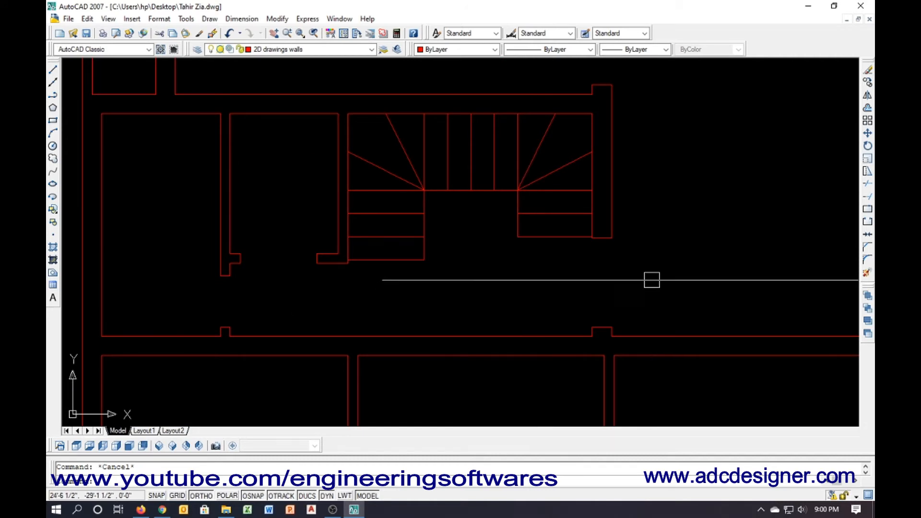
Select all the U-shaped staircase lines and set their color to Magenta
scroll(555, 244, "down", 4)
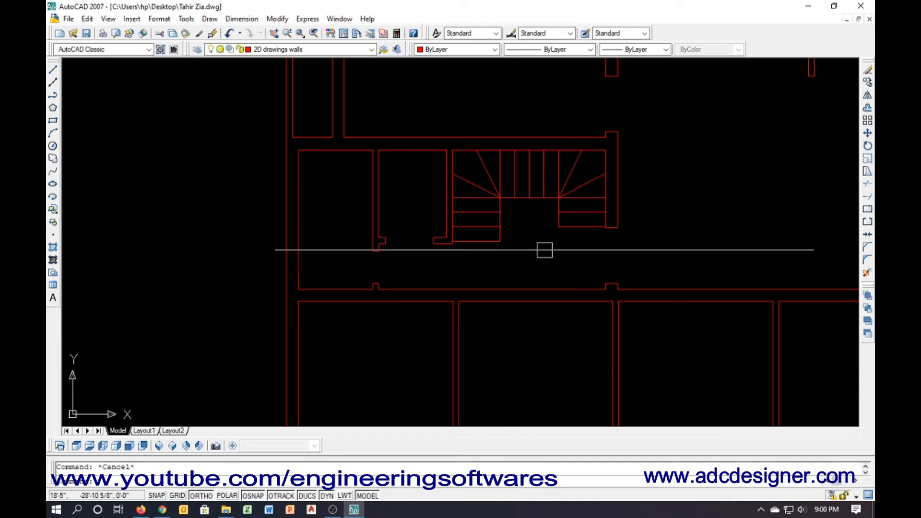
left_click(577, 261)
left_click(475, 173)
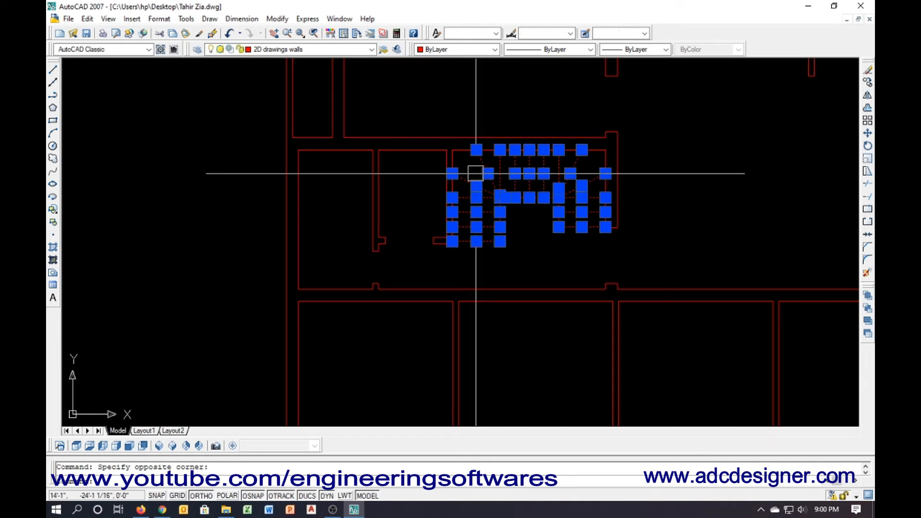
left_click(555, 49)
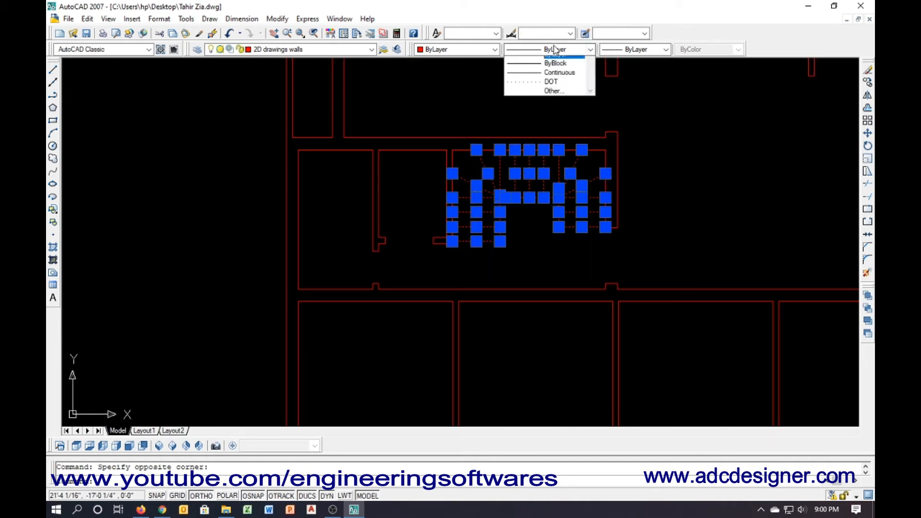
left_click(595, 53)
left_click(472, 49)
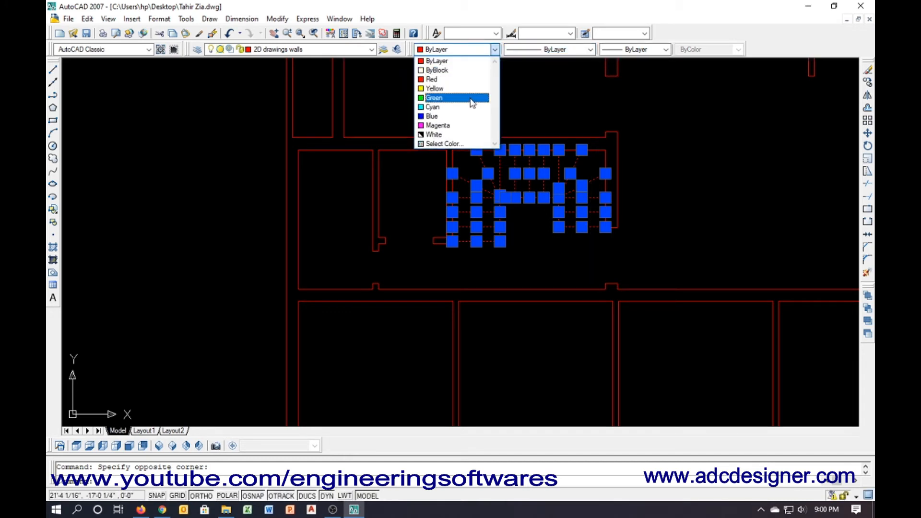
left_click(438, 125)
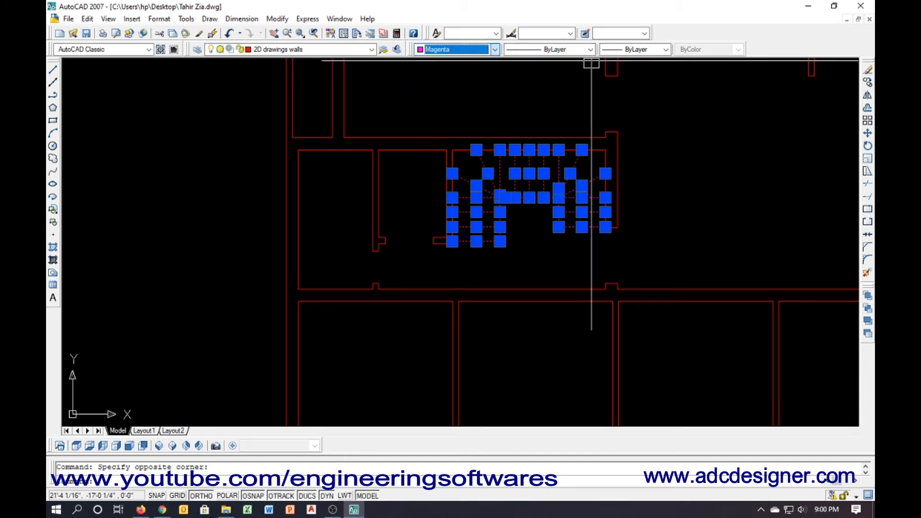
key("Escape")
Draw a short vertical line downward from the midpoint of the leftmost lower room's bottom wall line, crossing the wall
scroll(336, 250, "down", 2)
middle_click_drag(535, 250, 463, 246)
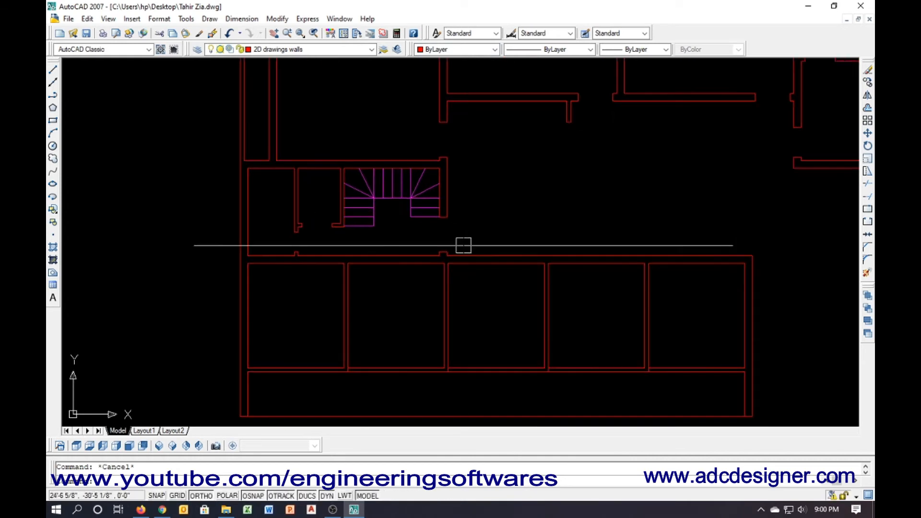
scroll(382, 304, "down", 2)
scroll(416, 240, "down", 1)
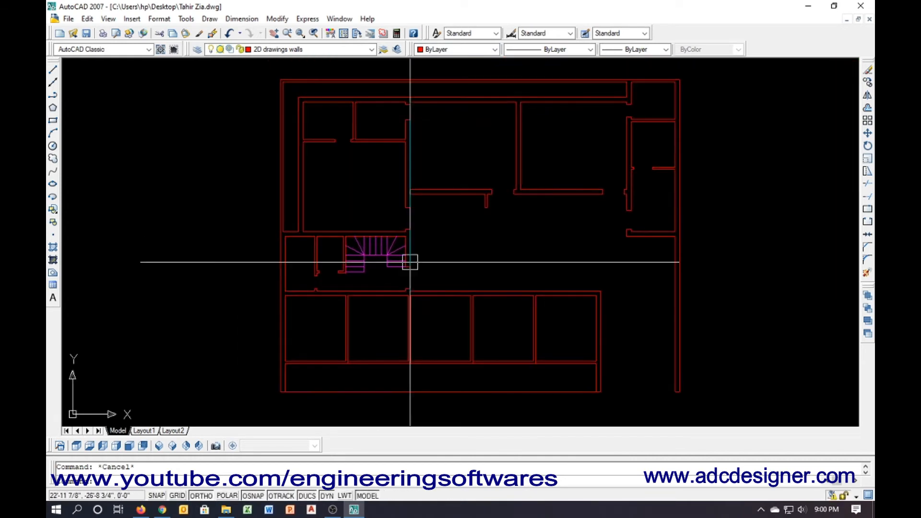
scroll(326, 258, "up", 3)
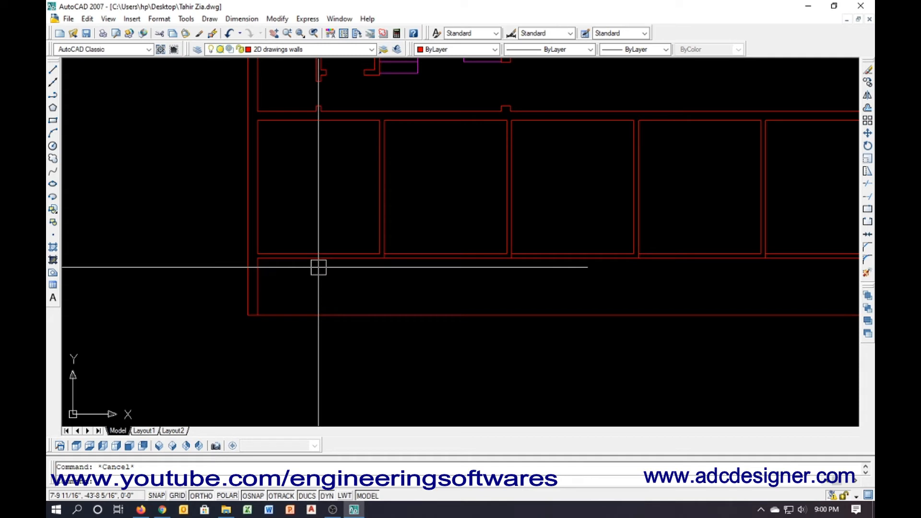
middle_click_drag(319, 267, 358, 238)
scroll(330, 237, "up", 3)
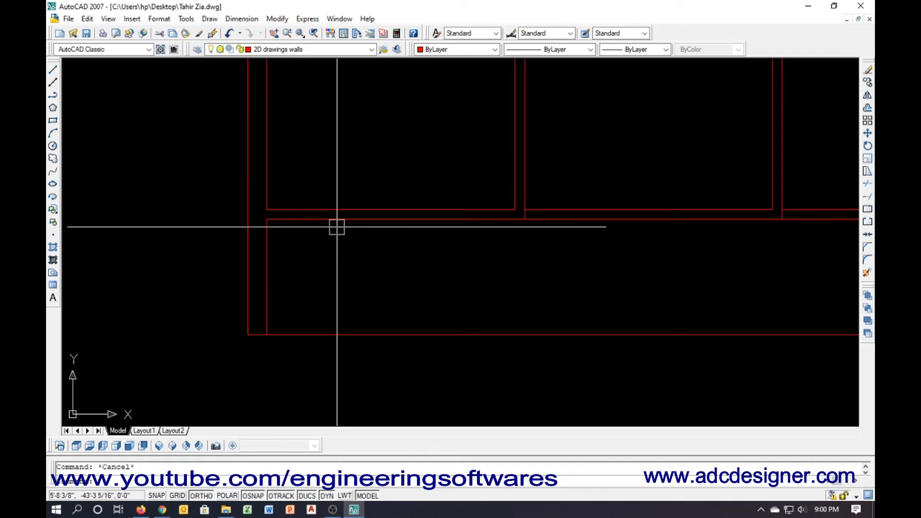
key("l")
key("Return")
left_click(392, 210)
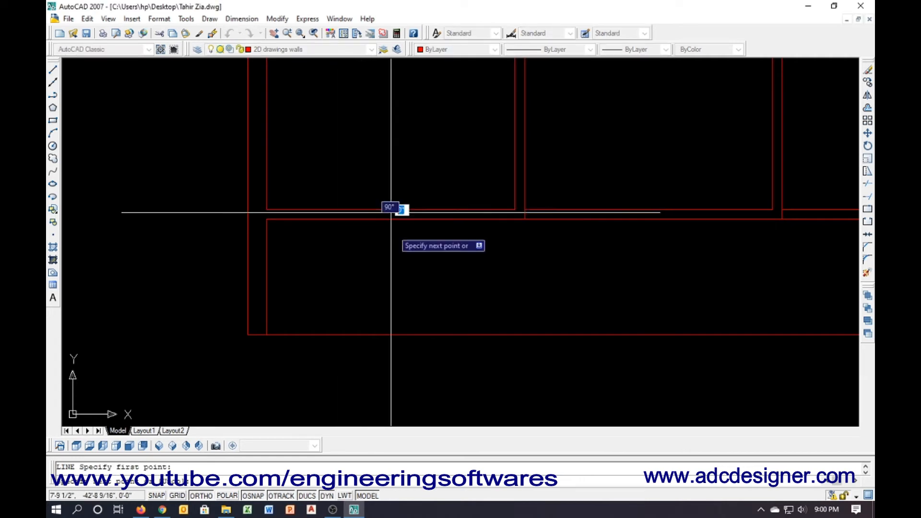
left_click(391, 275)
key("Return")
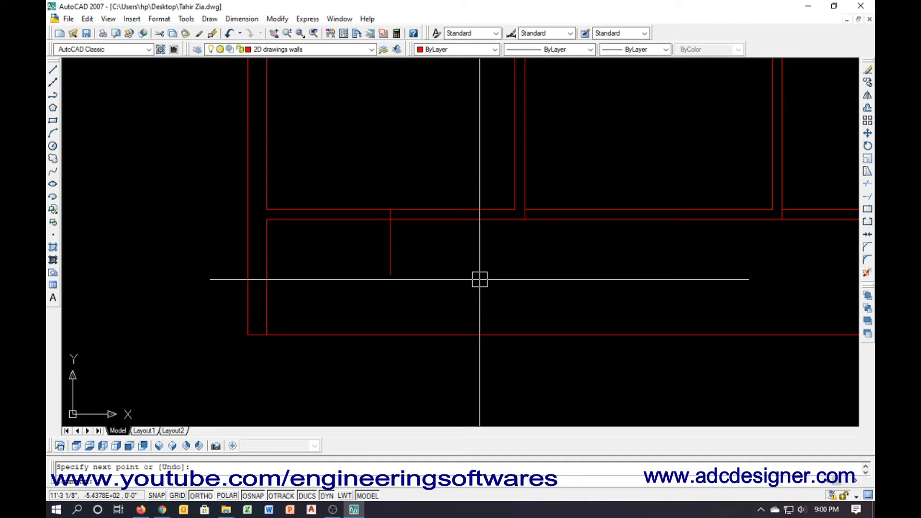
Offset the short line once to each side to mark the door opening's edges, and erase the original middle line
key("Return")
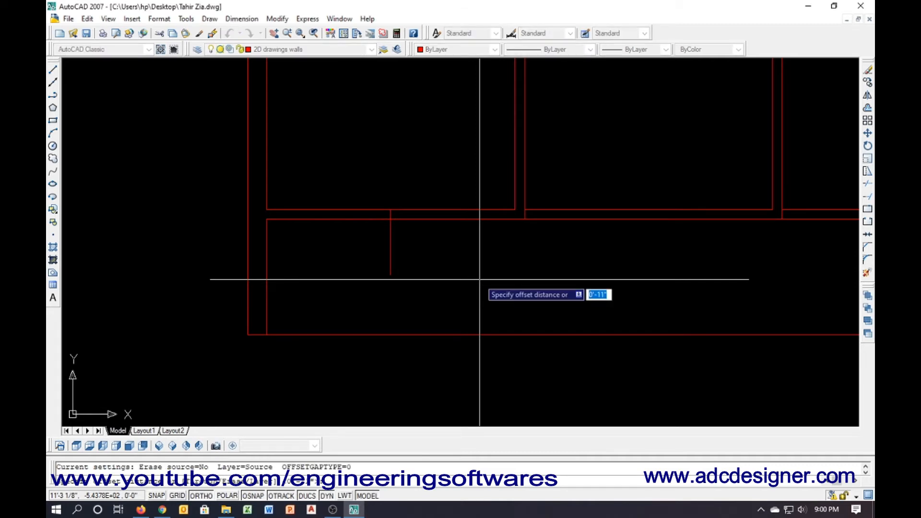
key("Return")
left_click(391, 249)
left_click(382, 252)
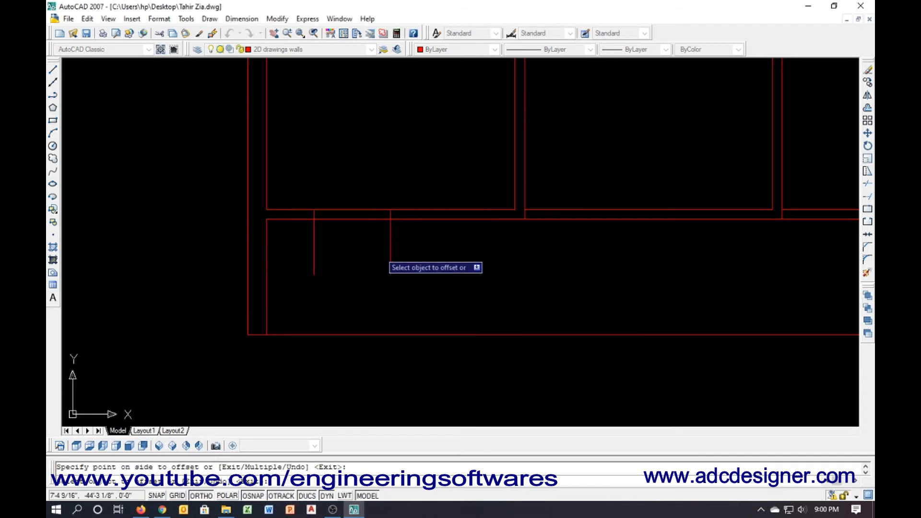
left_click(387, 250)
left_click(396, 260)
key("Escape")
left_click(394, 263)
type("e")
key("Return")
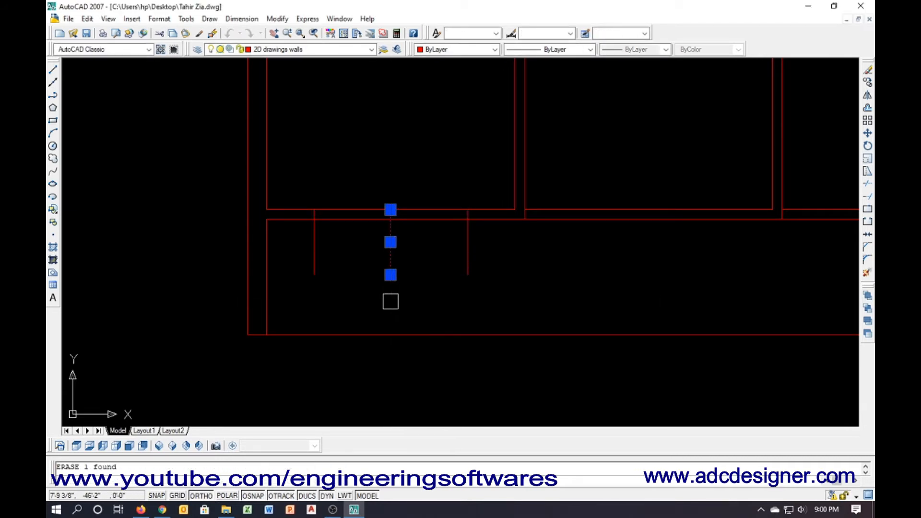
Trim the jamb lines below the wall and both wall lines between them to cut the opening in the leftmost lower room
type("tr")
key("Return")
key("Return")
left_click(289, 246)
left_click(349, 218)
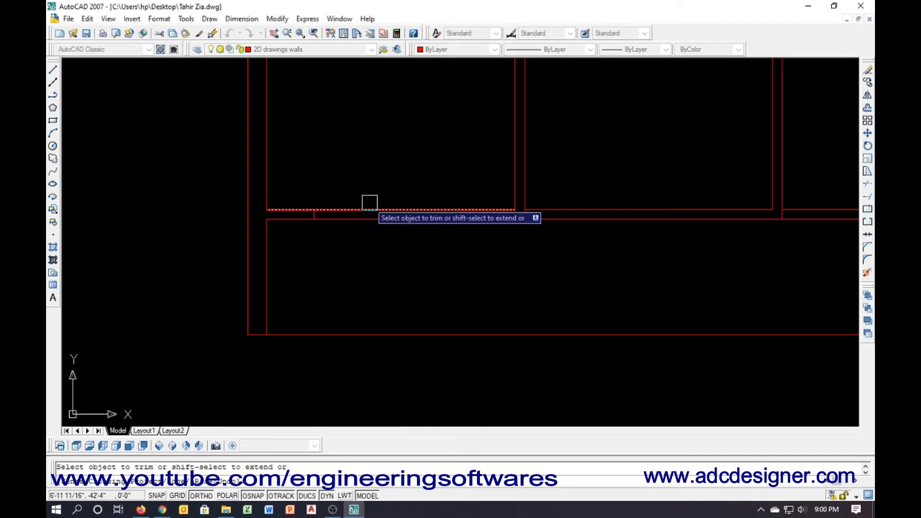
left_click(370, 203)
key("Escape")
left_click(303, 176)
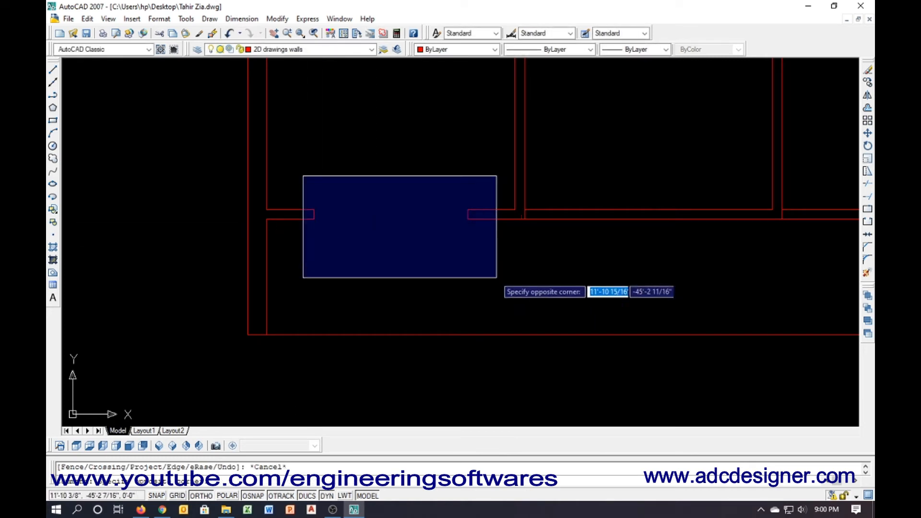
left_click(487, 269)
key("Escape")
Trim the right face lines of the first and second partitions where they cross the lower rooms' bottom wall
scroll(526, 211, "up", 3)
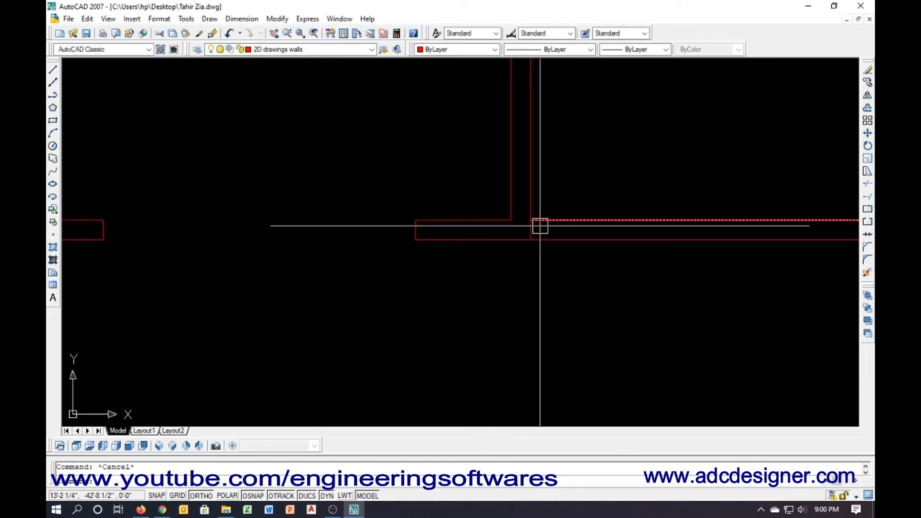
type("tr")
key("Return")
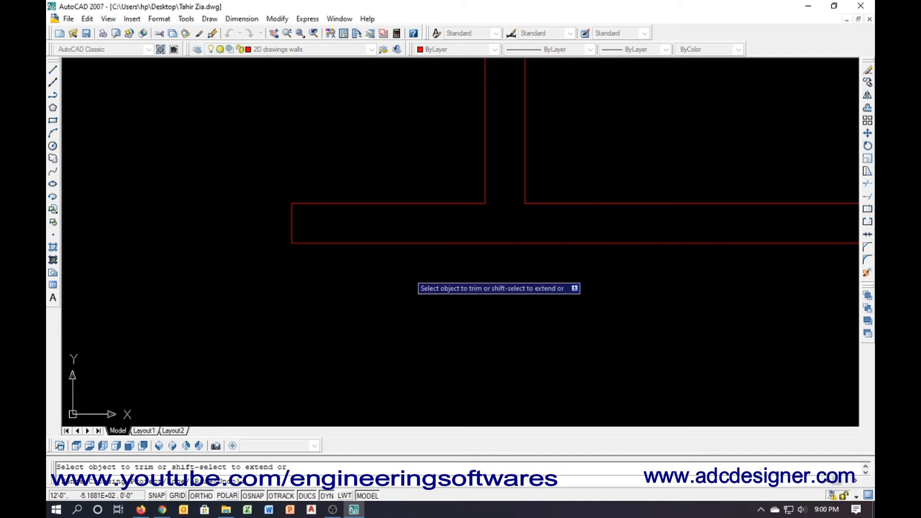
scroll(403, 275, "down", 4)
middle_click_drag(768, 289, 545, 276)
scroll(642, 246, "up", 3)
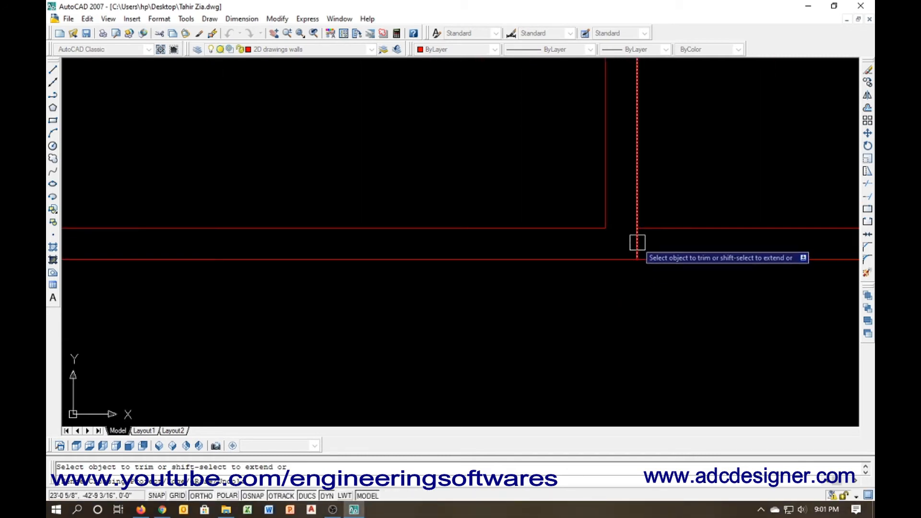
left_click(637, 243)
Trim the right face lines of the third and fourth partitions where they cross the lower rooms' bottom wall
scroll(525, 276, "down", 8)
middle_click_drag(607, 293, 366, 269)
scroll(551, 256, "up", 2)
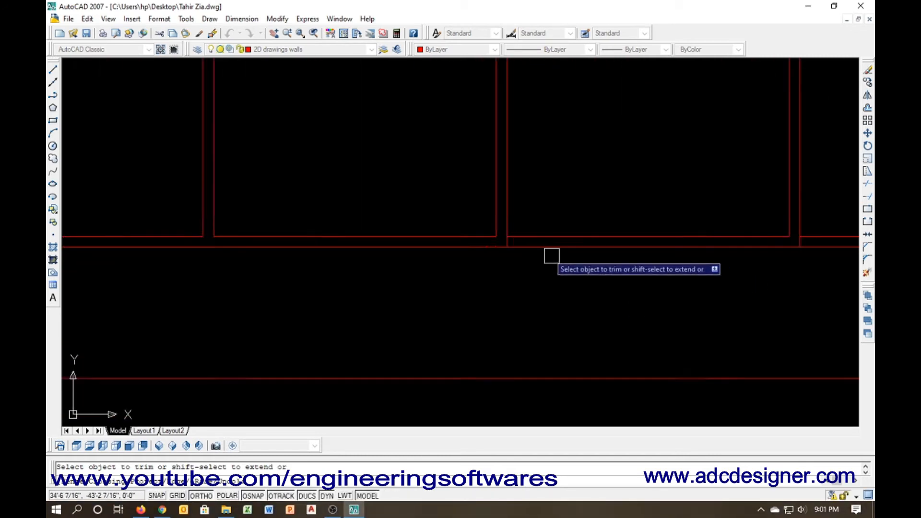
scroll(522, 243, "up", 5)
scroll(471, 236, "up", 2)
left_click(479, 238)
scroll(383, 255, "down", 9)
middle_click_drag(623, 282, 494, 275)
scroll(491, 272, "up", 2)
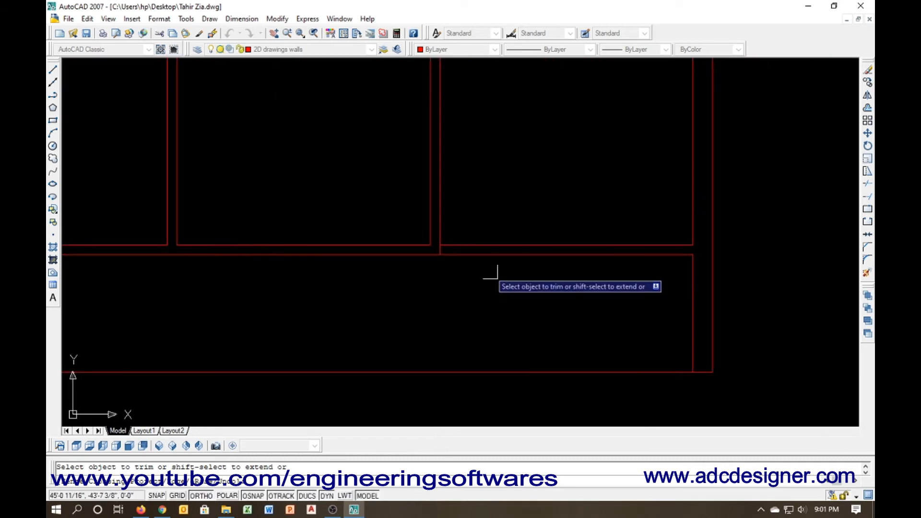
scroll(440, 245, "up", 4)
left_click(446, 255)
scroll(480, 279, "down", 7)
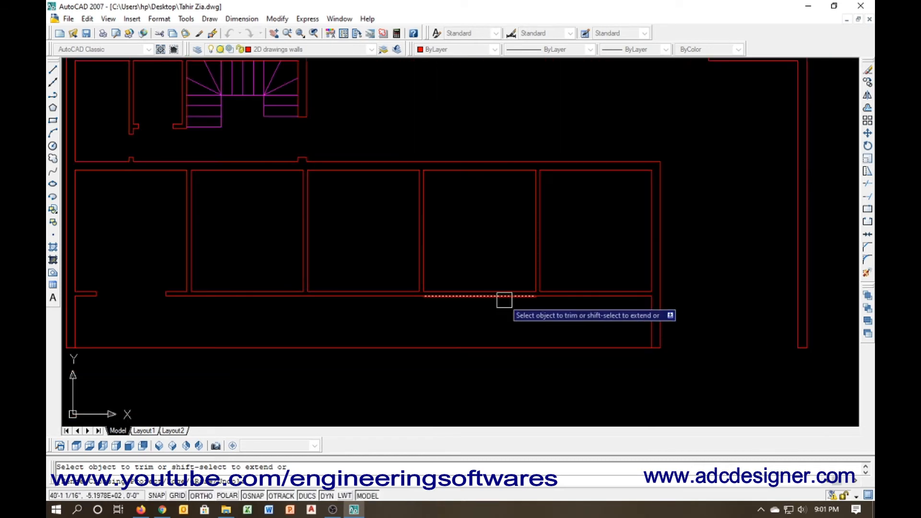
middle_click_drag(399, 309, 662, 276)
key("Escape")
scroll(338, 267, "up", 6)
left_click(377, 196)
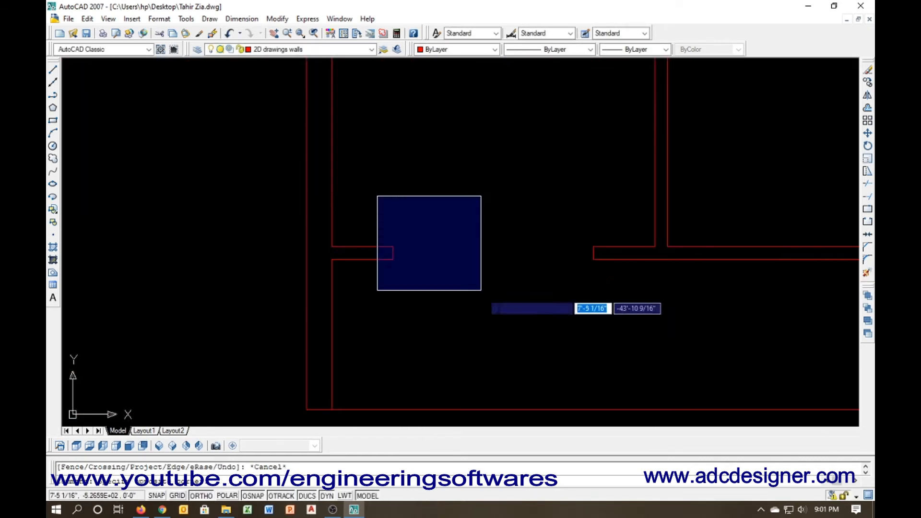
left_click(648, 360)
type("co")
key("Return")
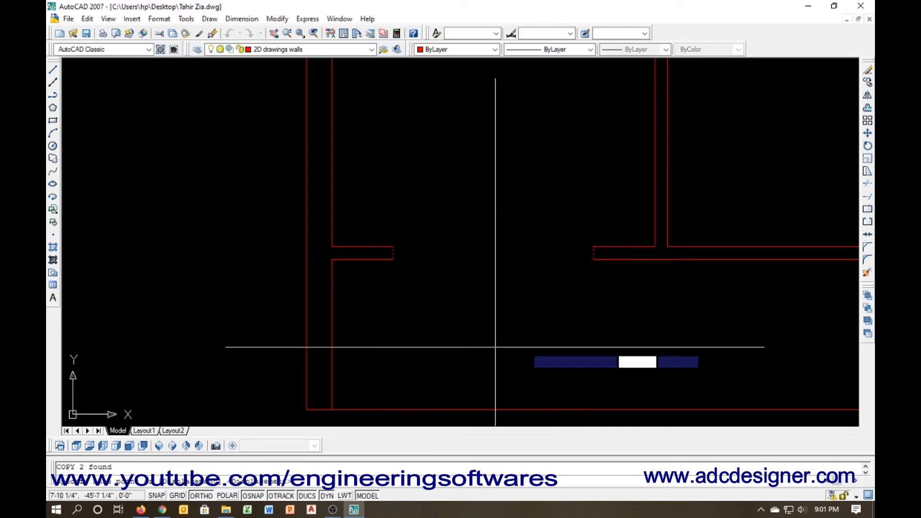
left_click(331, 260)
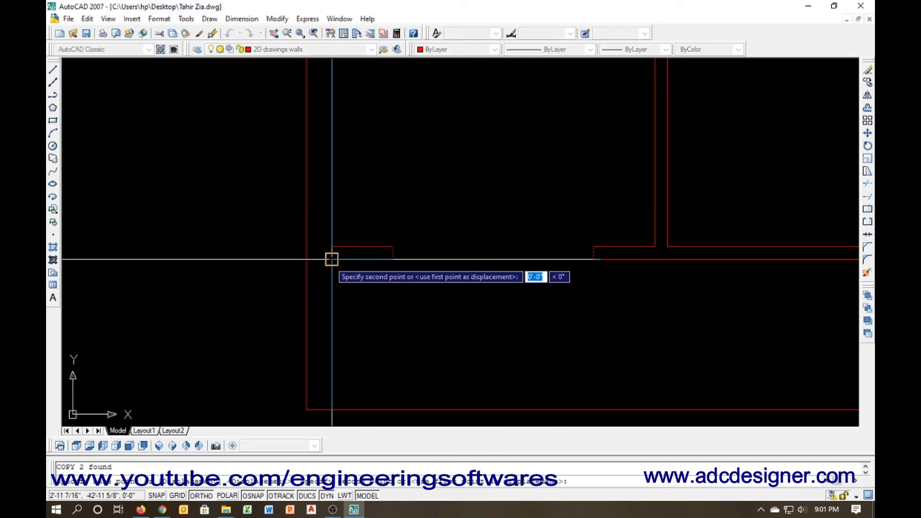
key("Escape")
key("Return")
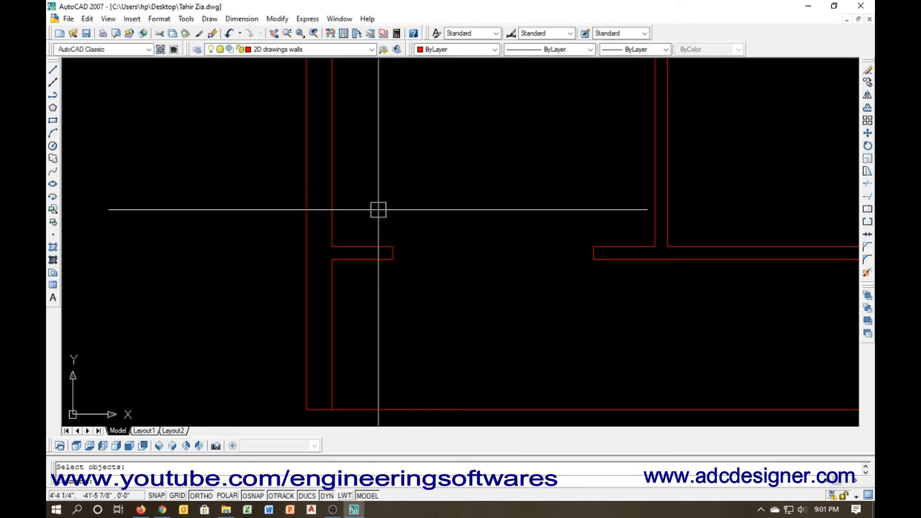
left_click(380, 208)
left_click(670, 301)
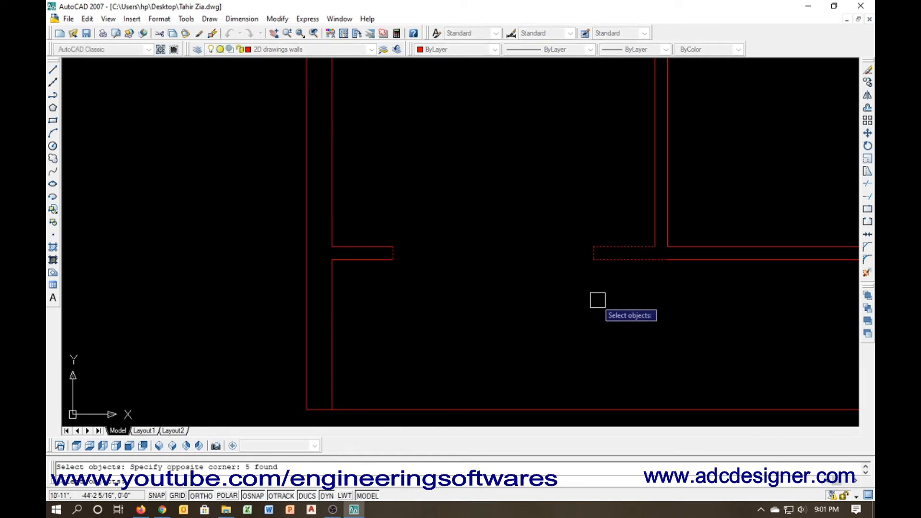
key("Escape")
Copy the first room's two door jamb lines to the other four rooms, using the room's inner wall corner as base point
left_click(388, 195)
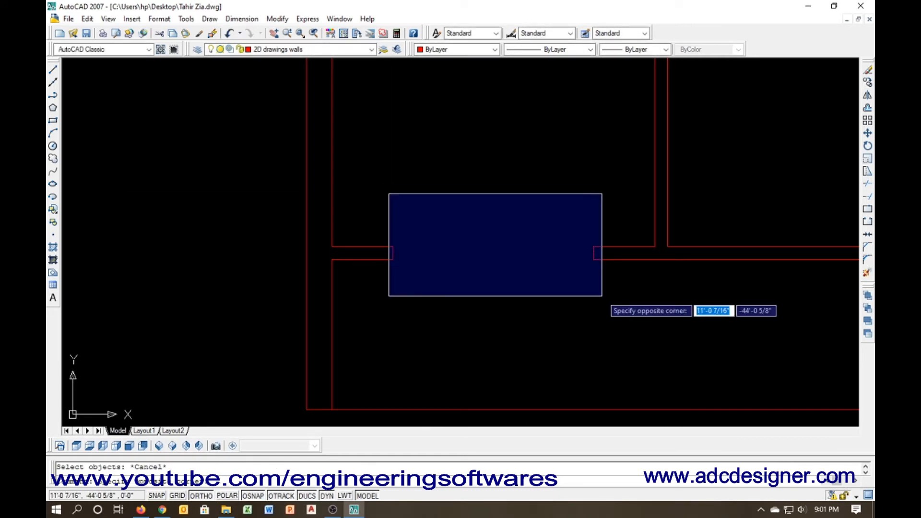
left_click(605, 304)
type("co")
key("Return")
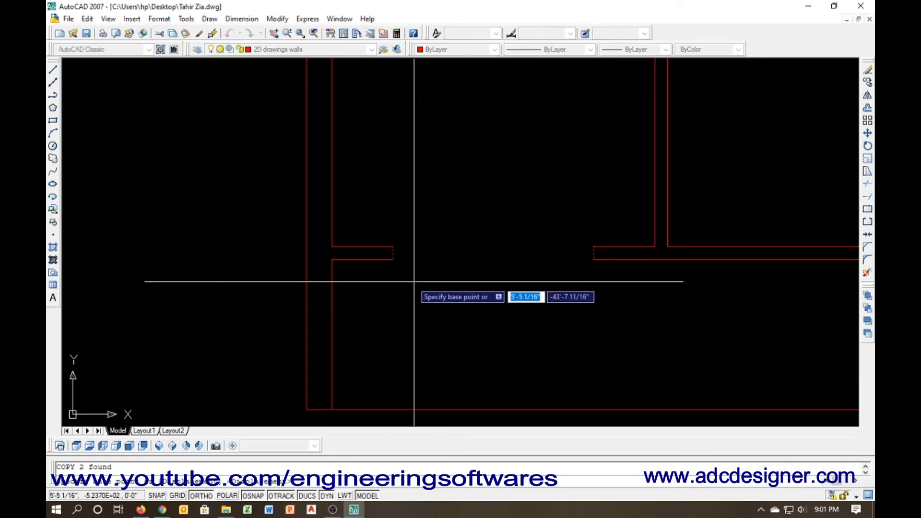
left_click(332, 247)
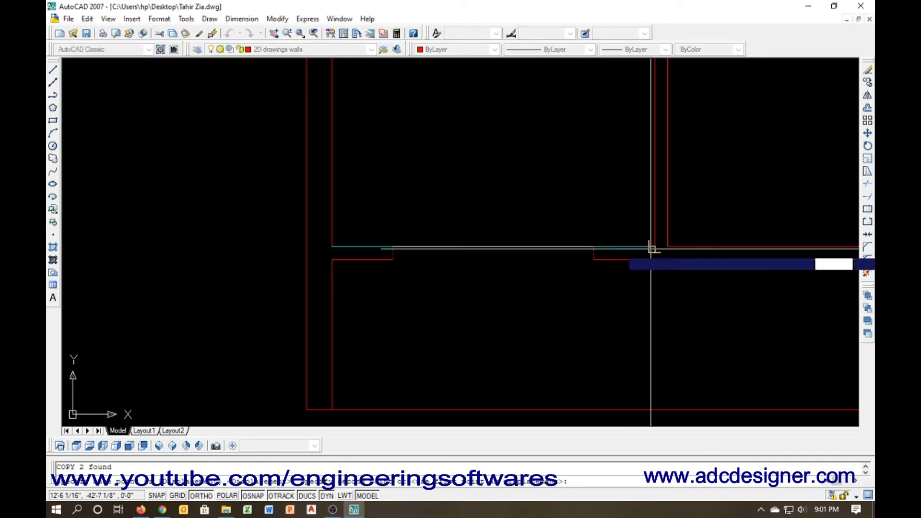
middle_click_drag(644, 292, 477, 302)
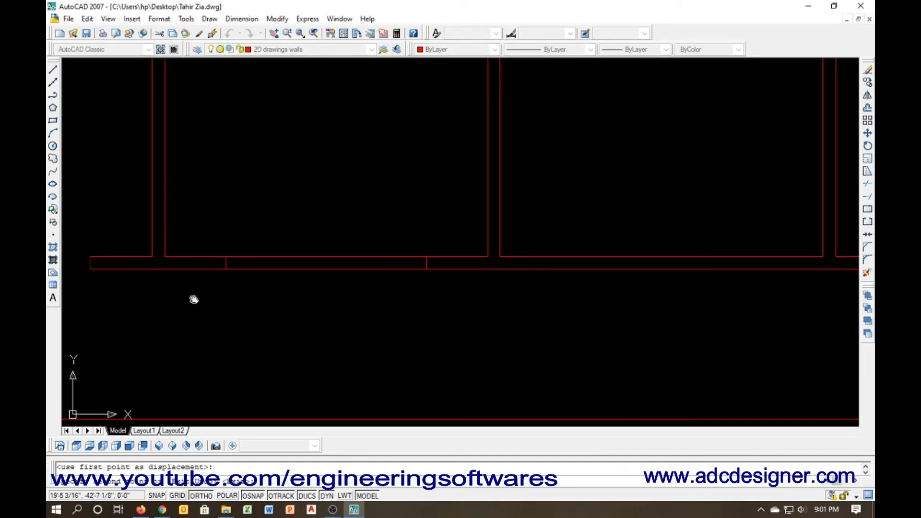
left_click(500, 257)
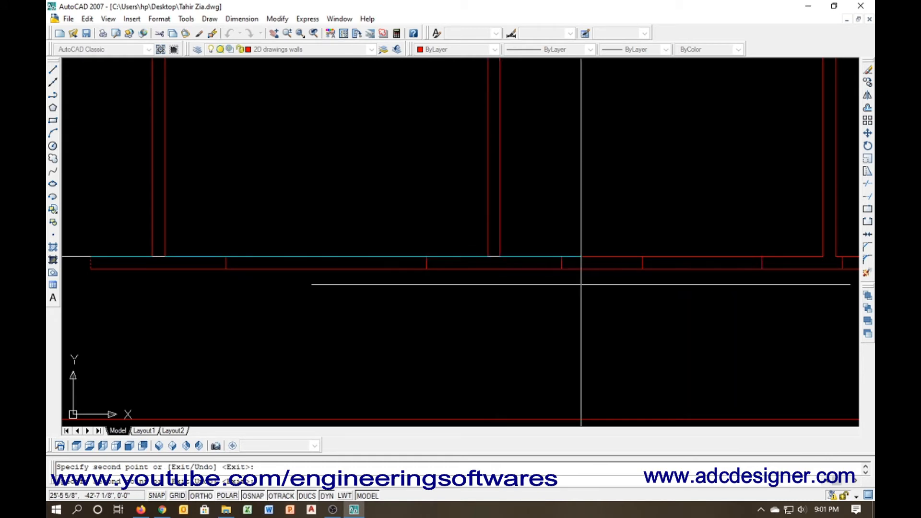
middle_click_drag(299, 323, 196, 351)
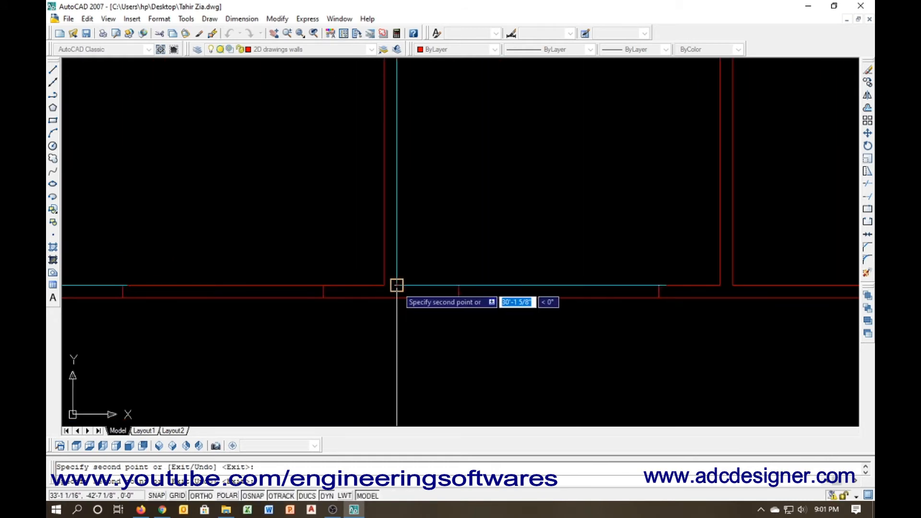
middle_click_drag(604, 300, 580, 317)
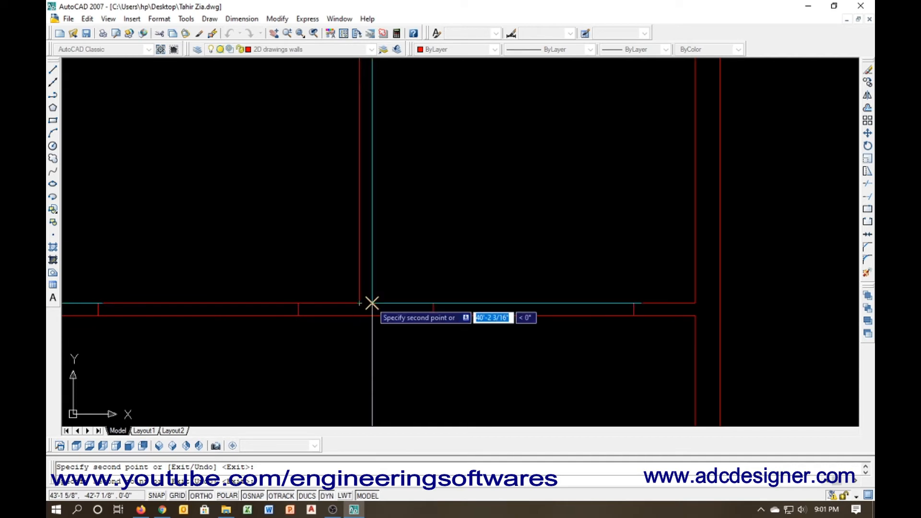
key("Escape")
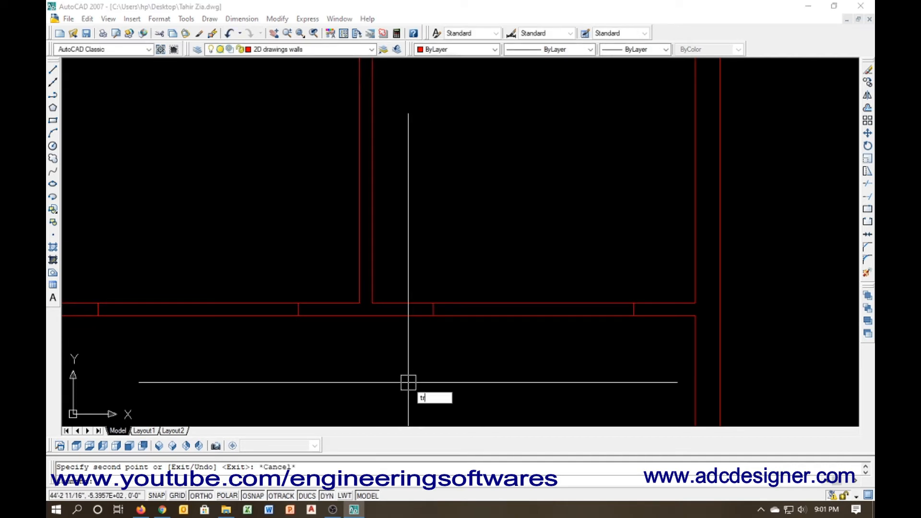
Trim the wall lines between the copied jambs to cut door openings in the other four rooms
type("tr")
key("Return")
key("Return")
left_click(465, 315)
left_click(471, 303)
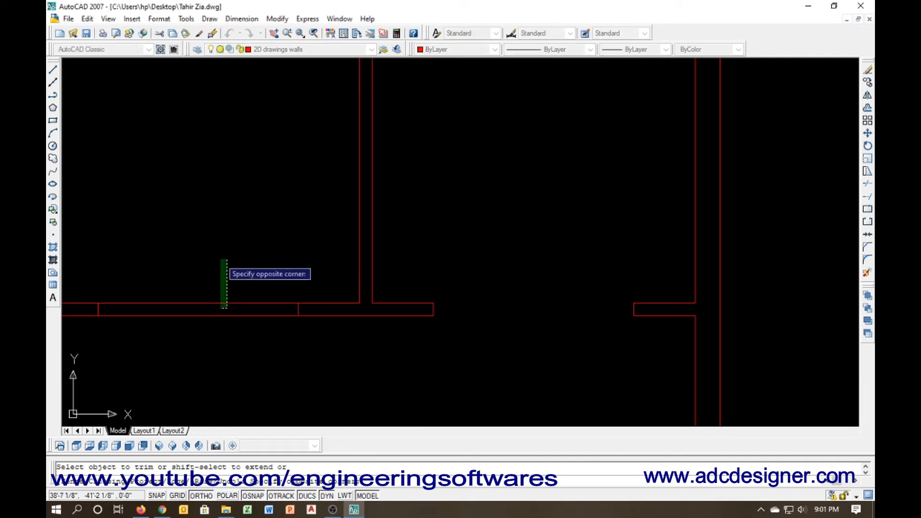
left_click(220, 308)
left_click(171, 339)
left_click(210, 250)
middle_click_drag(220, 296, 682, 298)
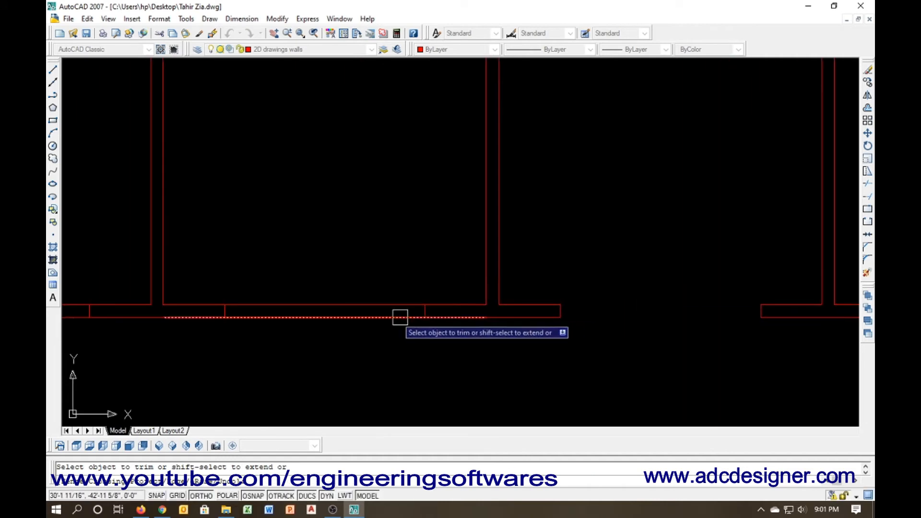
mouse_move(298, 270)
middle_mouse_down()
mouse_move(418, 299)
mouse_move(377, 286)
middle_mouse_up()
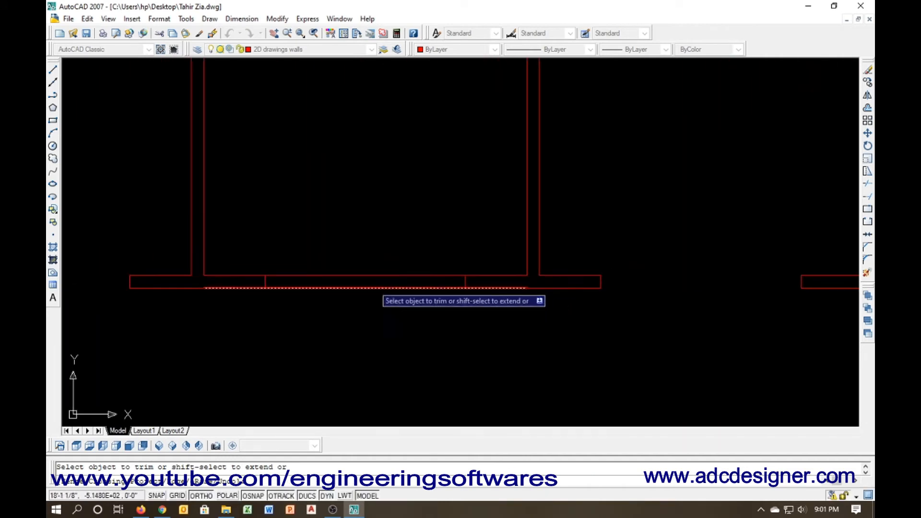
left_click(358, 241)
left_click(336, 367)
scroll(332, 314, "down", 3)
key("Escape")
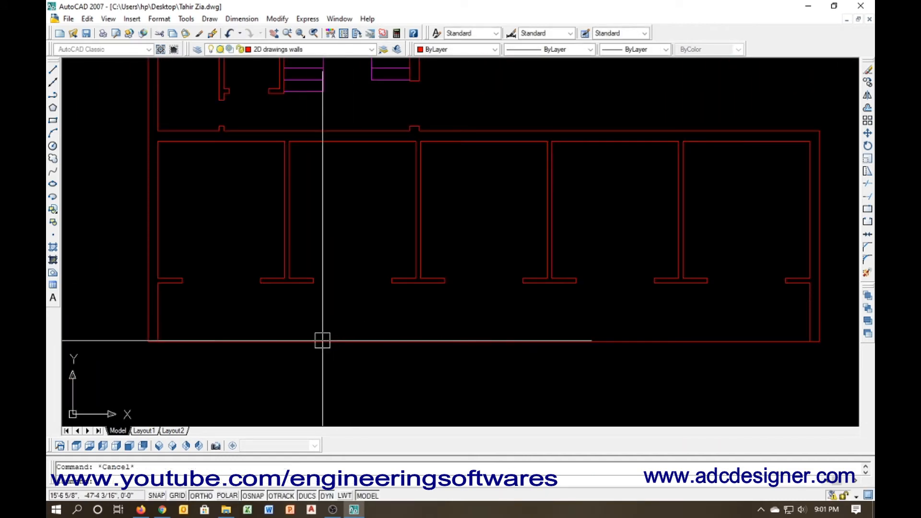
left_click(322, 341)
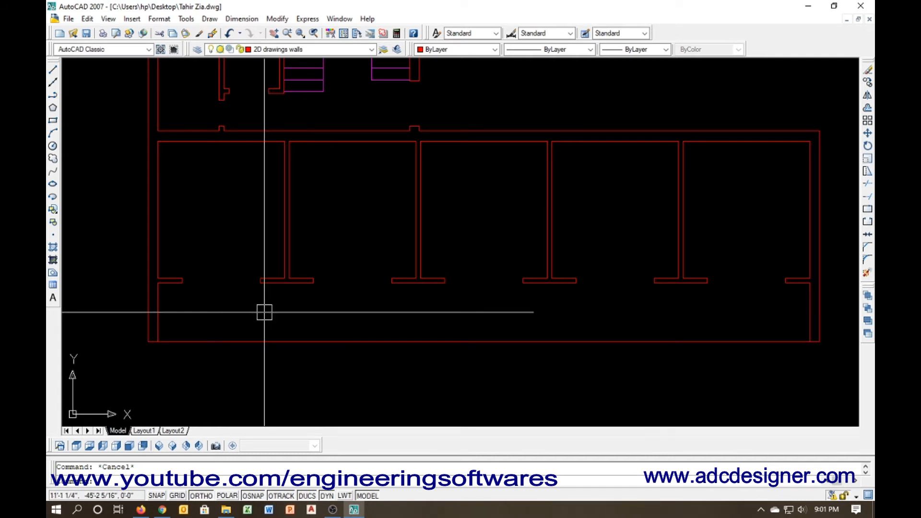
middle_click_drag(354, 297, 303, 324)
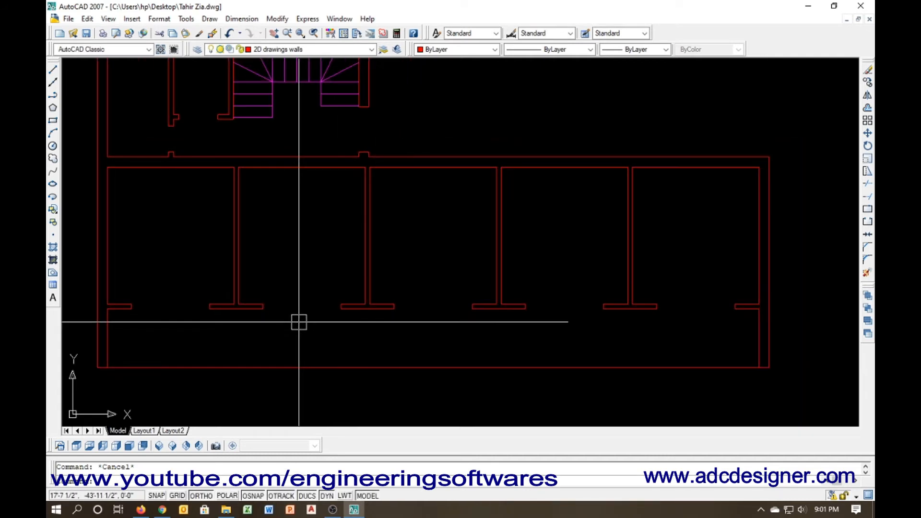
scroll(334, 310, "down", 2)
middle_click_drag(434, 283, 412, 294)
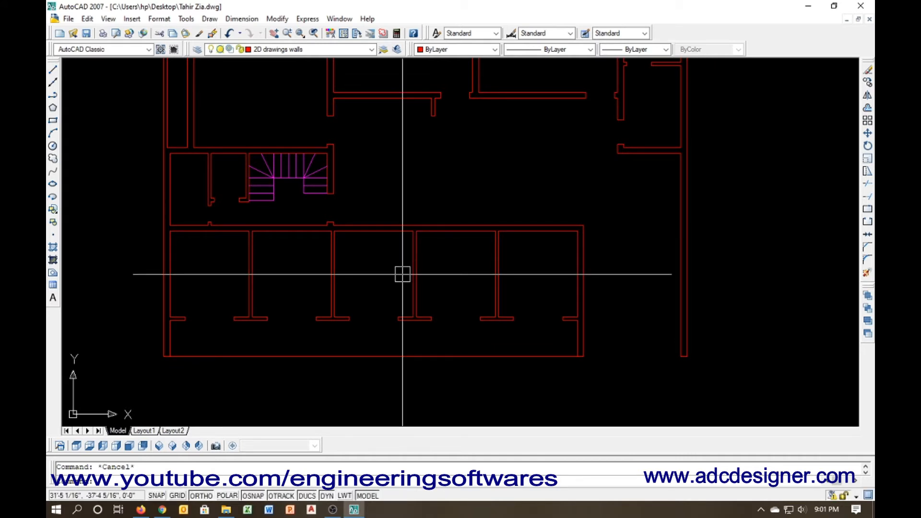
Measure the gap between the room block's lower outer corner and the separate boundary wall with an aligned dimension
scroll(564, 320, "up", 5)
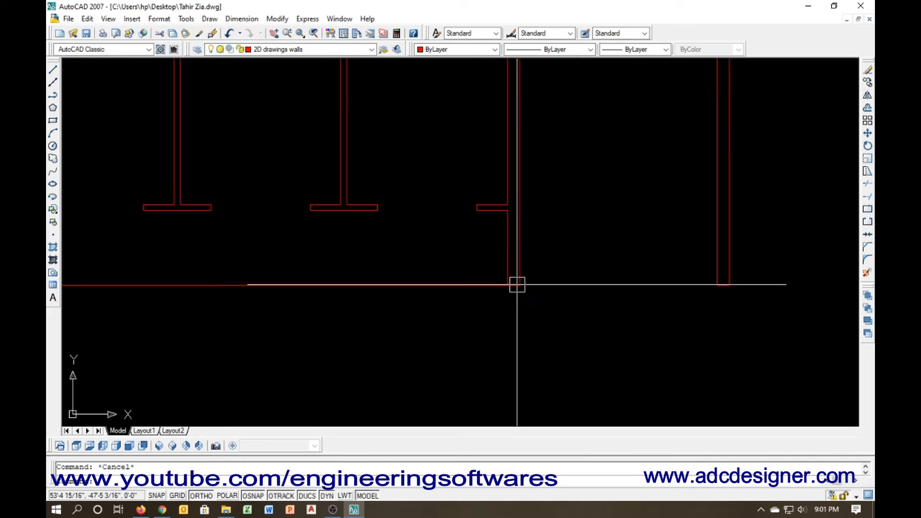
type("dal")
key("Return")
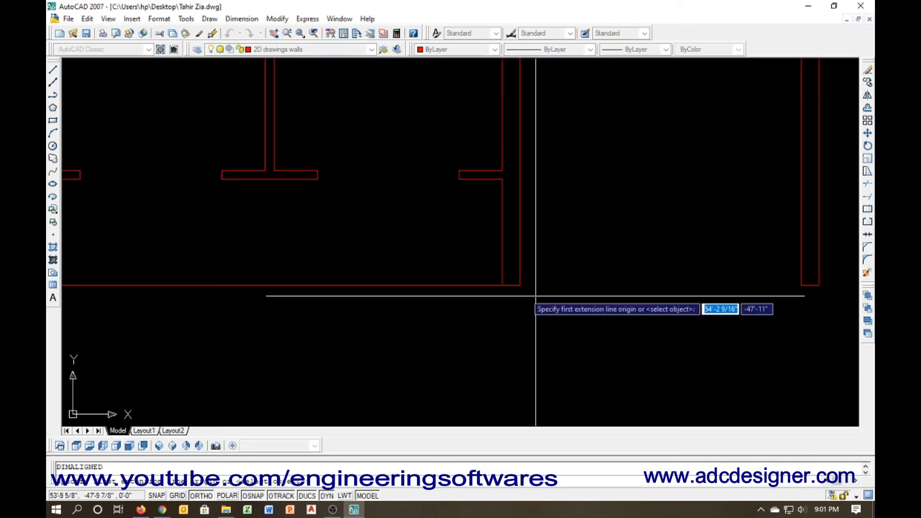
left_click(520, 286)
left_click(801, 286)
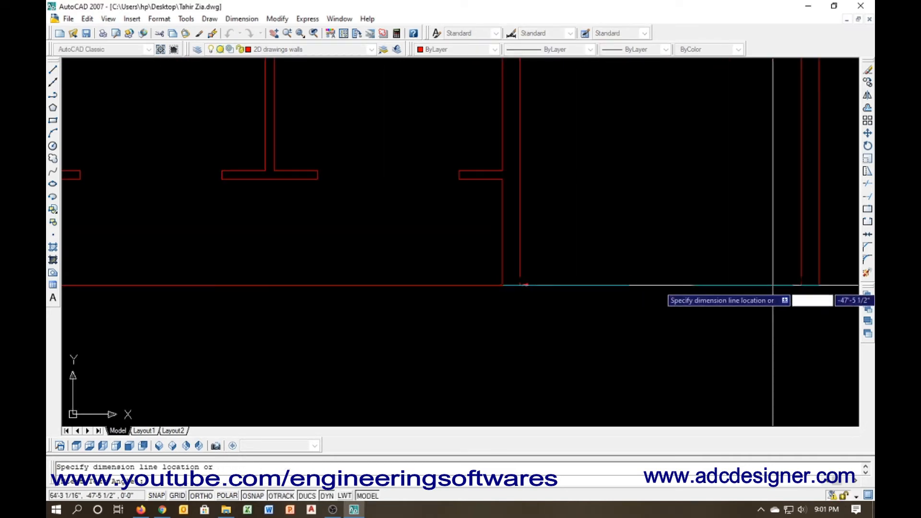
key("Escape")
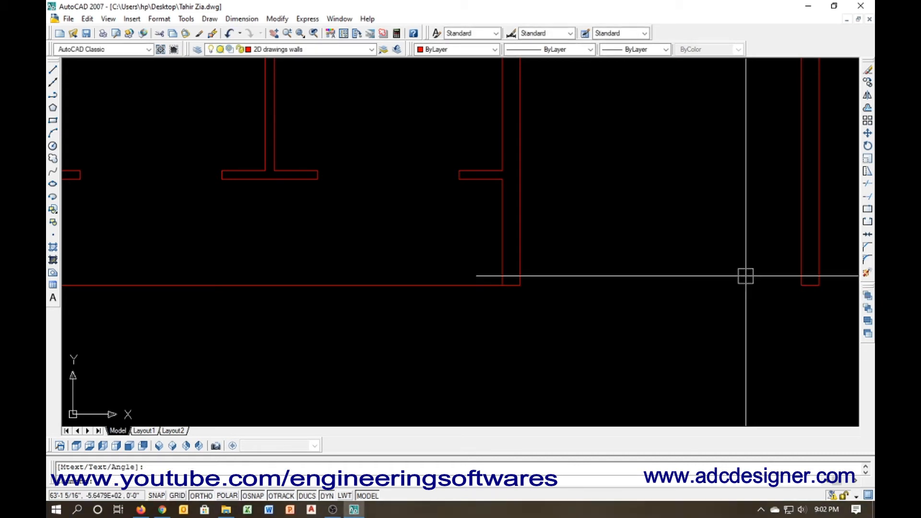
Draw a 12 by 12 inch rectangle from the lower outer corner of the separate boundary wall
type("rec")
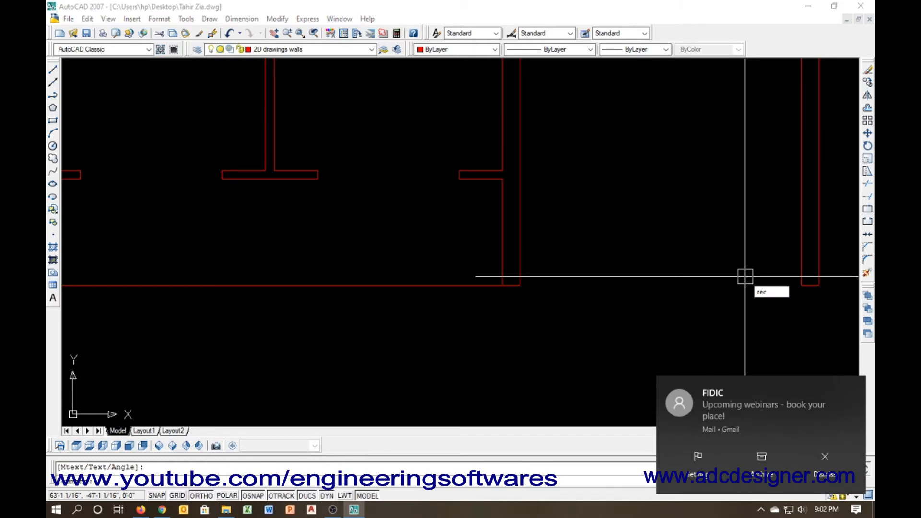
key("Return")
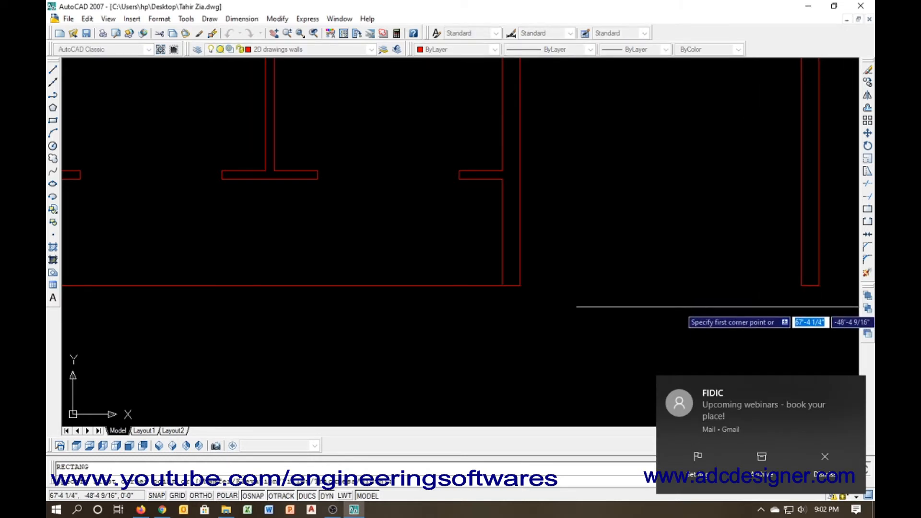
left_click(802, 286)
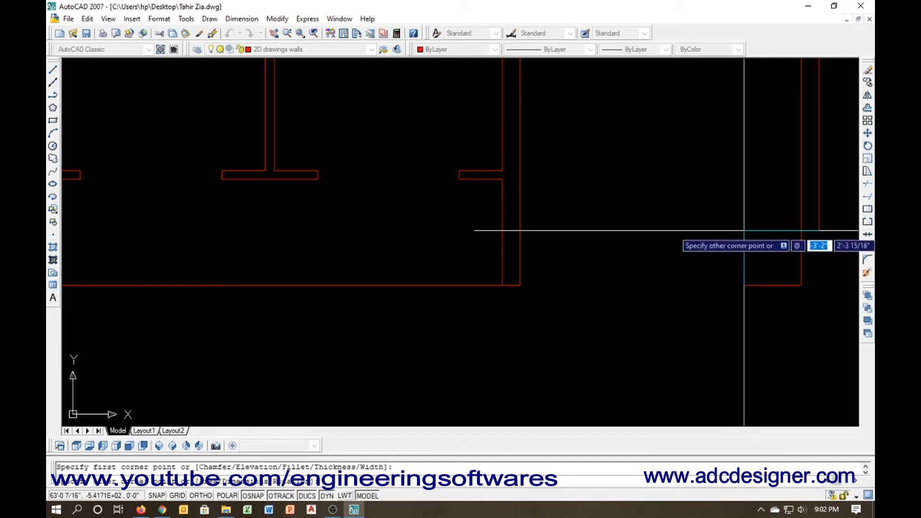
key("Tab")
type("12")
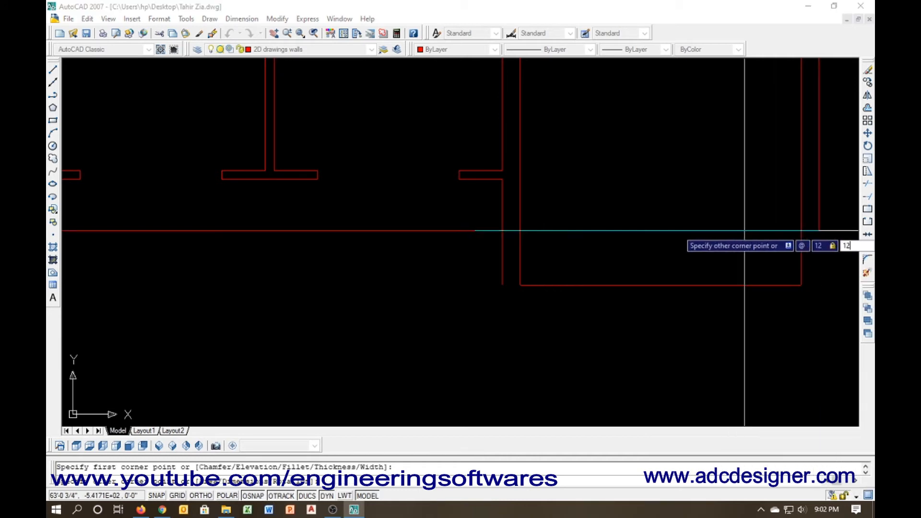
key("Return")
Move the square by its lower outer corner onto the boundary wall's lower outer corner
left_click(837, 287)
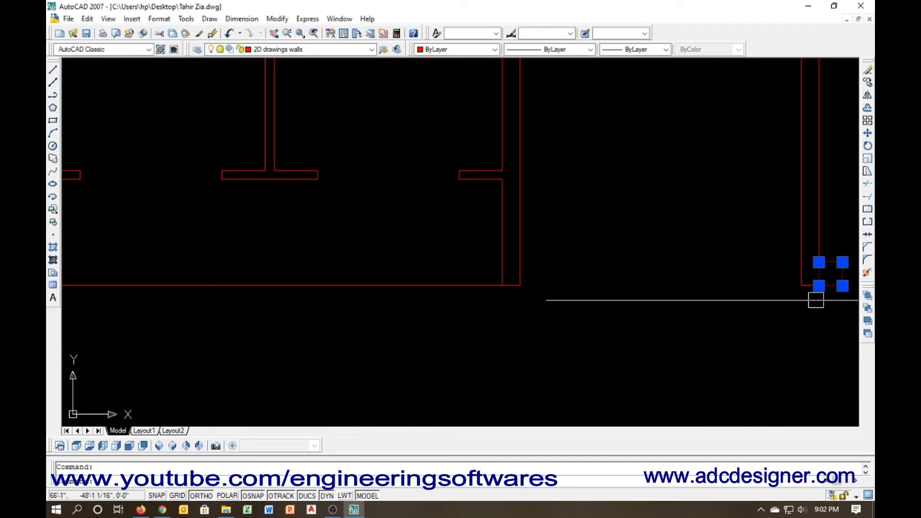
type("m")
key("Return")
left_click(843, 286)
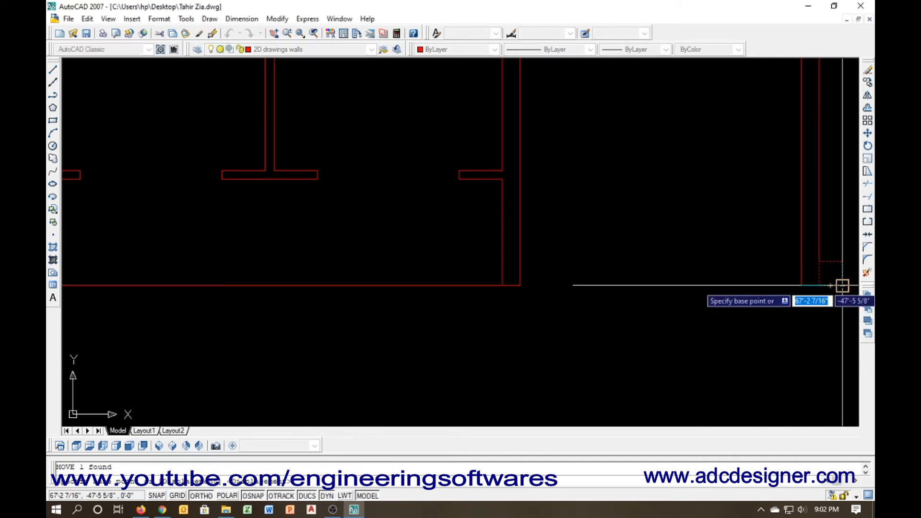
left_click(819, 285)
key("Escape")
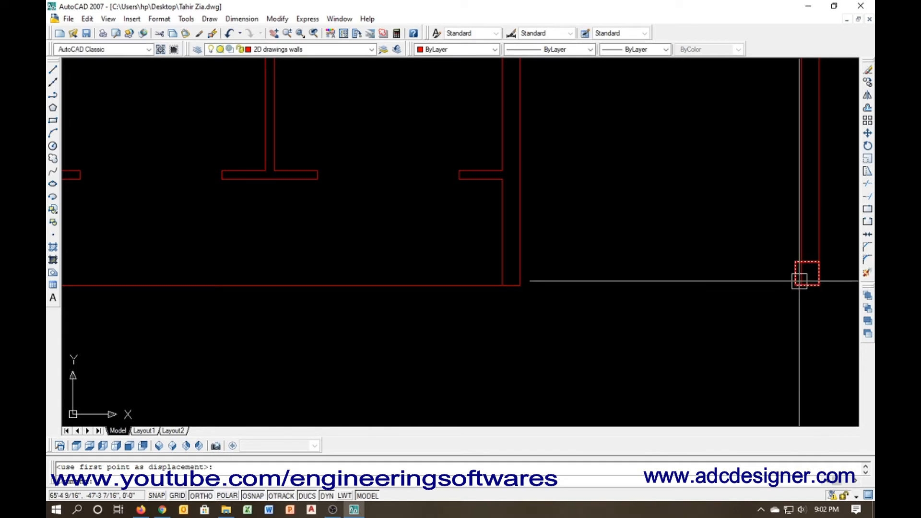
Trim the boundary wall lines that run inside the square
type("tr")
key("Return")
key("Return")
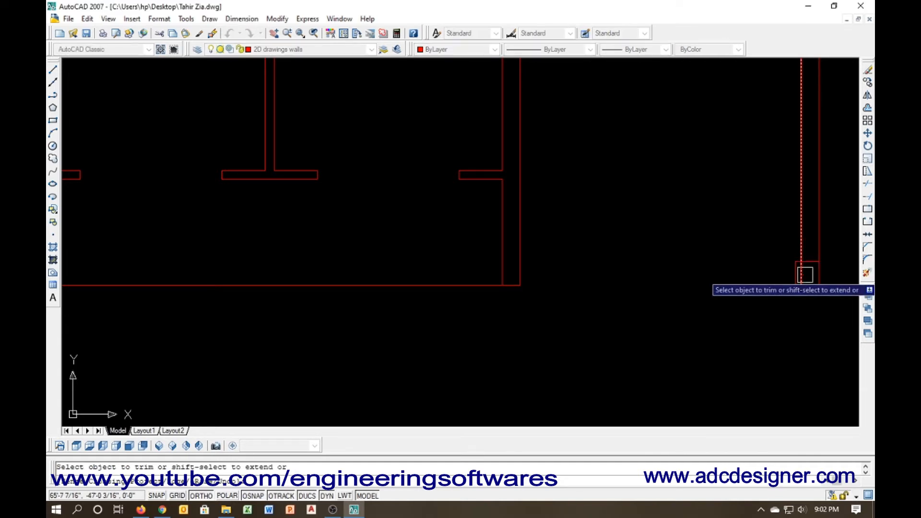
key("Escape")
Change the colour of the square at the boundary wall's end to Magenta
left_click(795, 284)
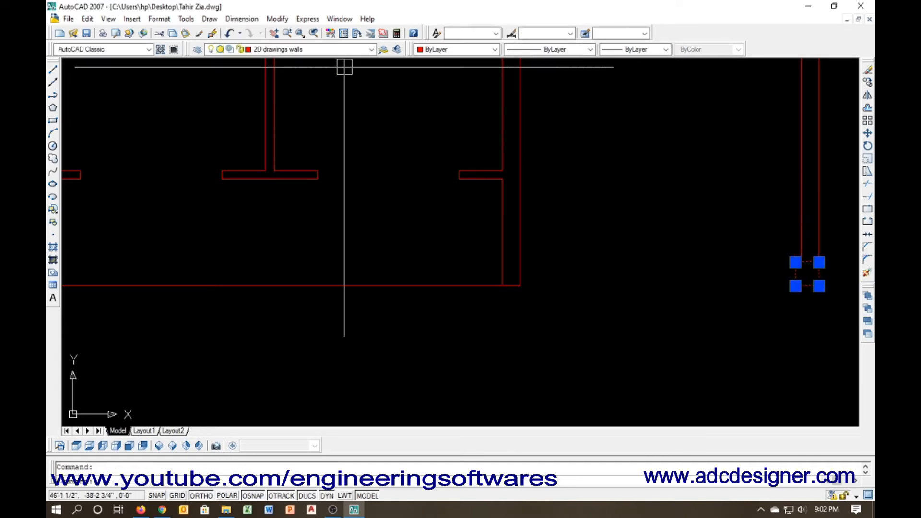
left_click(483, 50)
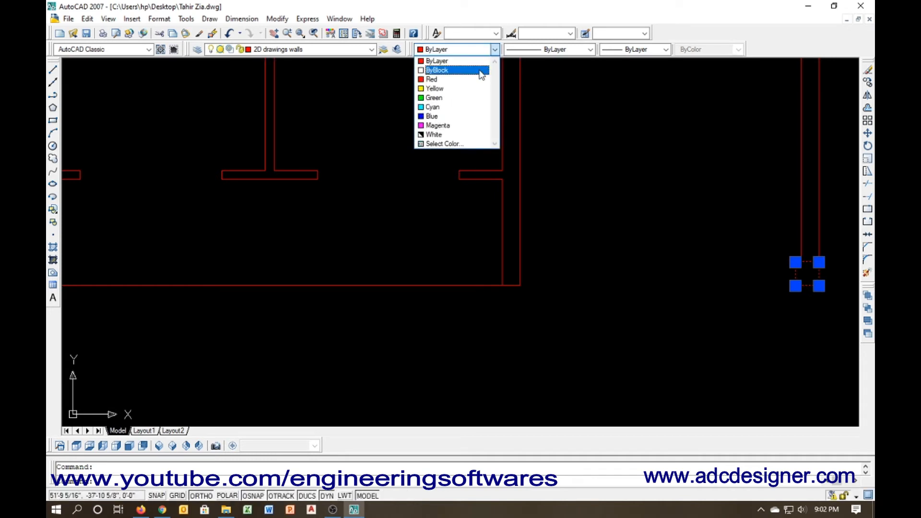
left_click(460, 126)
key("Escape")
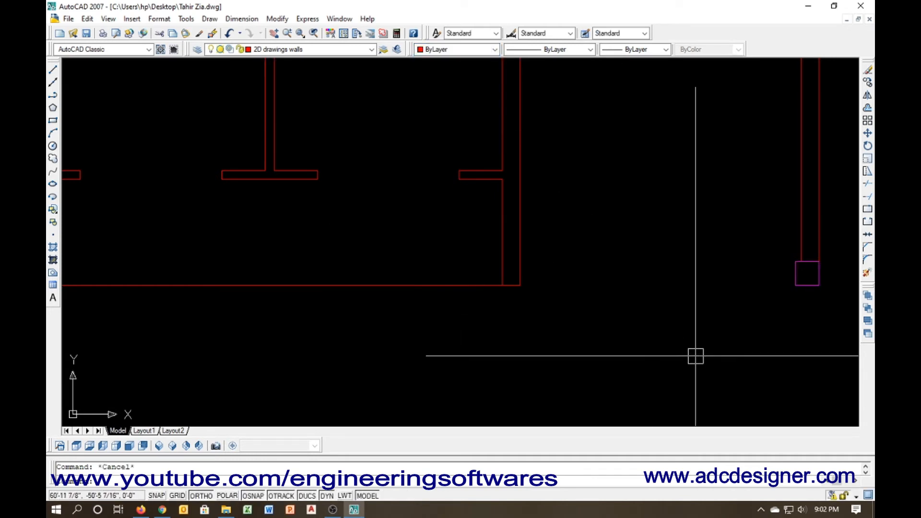
Draw a short vertical guide line downward from the midpoint of the magenta boundary wall column's inner side
type("l")
key("Return")
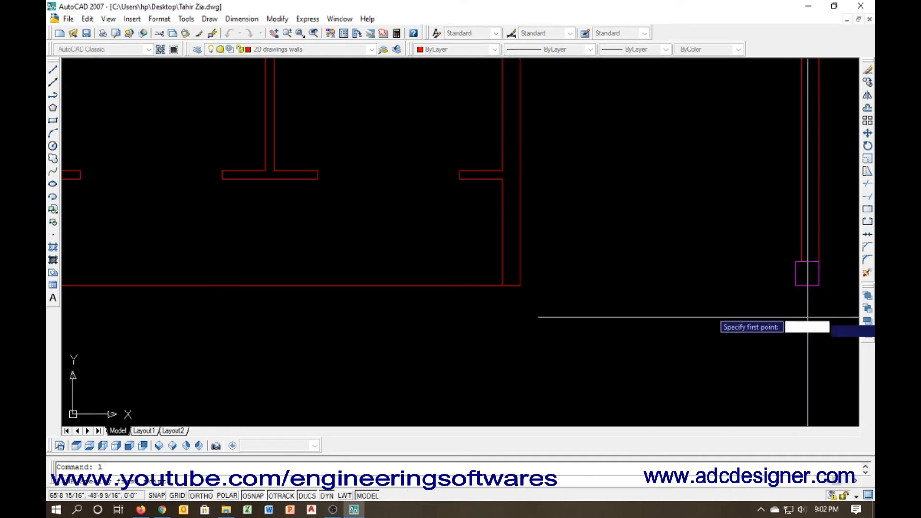
left_click(796, 274)
left_click(800, 331)
key("Return")
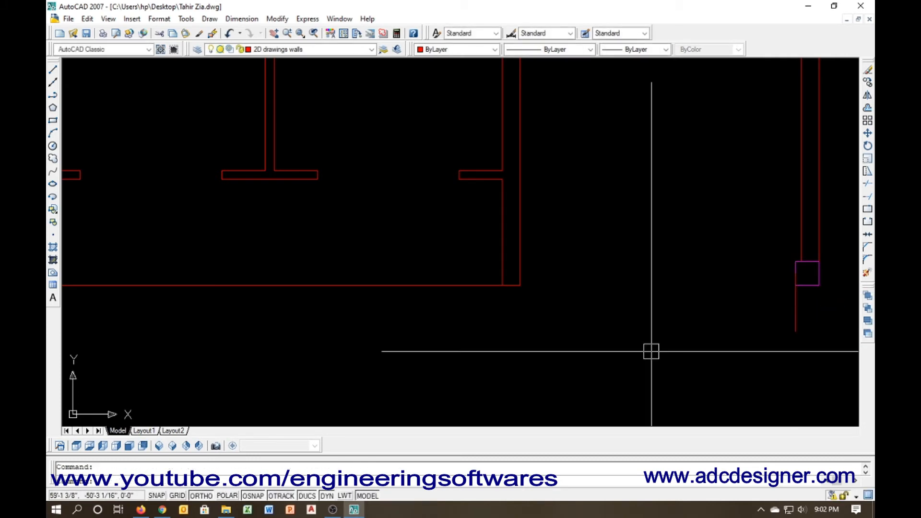
Offset the vertical guide line 8' toward the building
type("o")
key("Return")
type("8'")
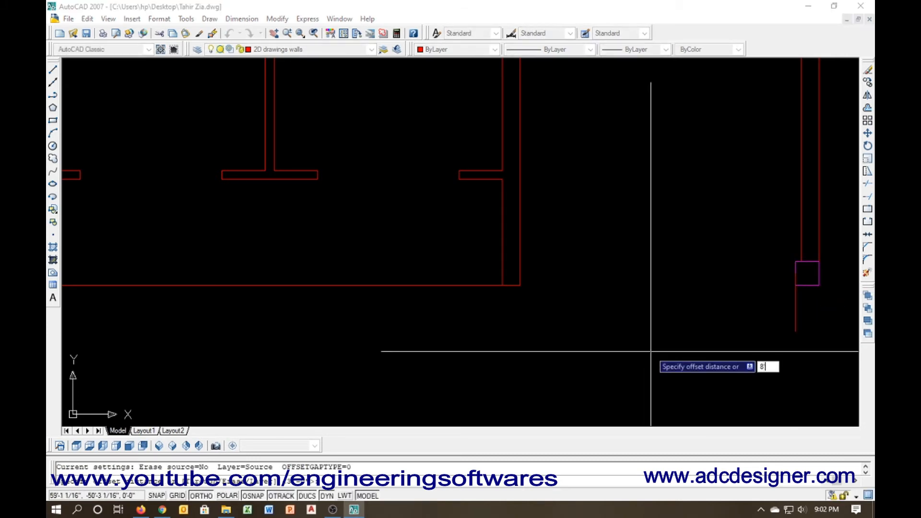
key("Return")
left_click(794, 313)
left_click(736, 313)
key("Return")
Copy the magenta column by its lower outer corner onto the offset guide line, and delete that guide line
left_click(816, 286)
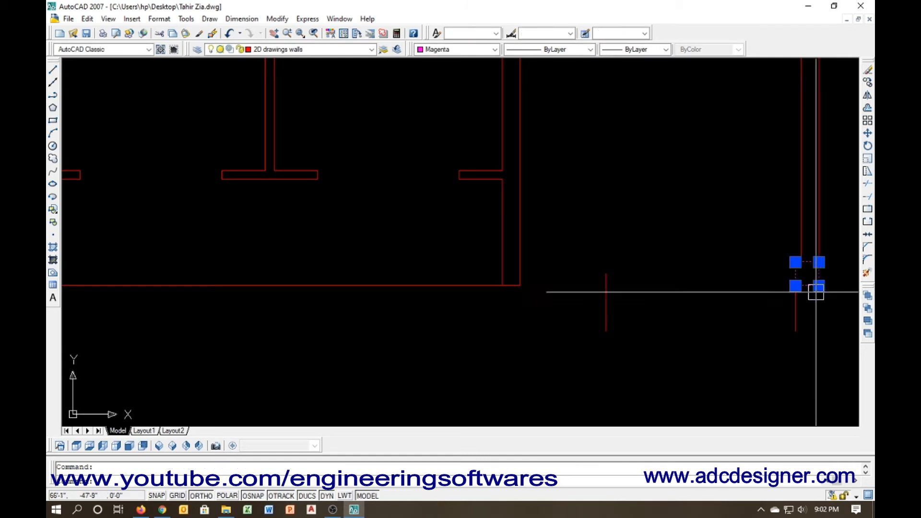
type("co")
key("Return")
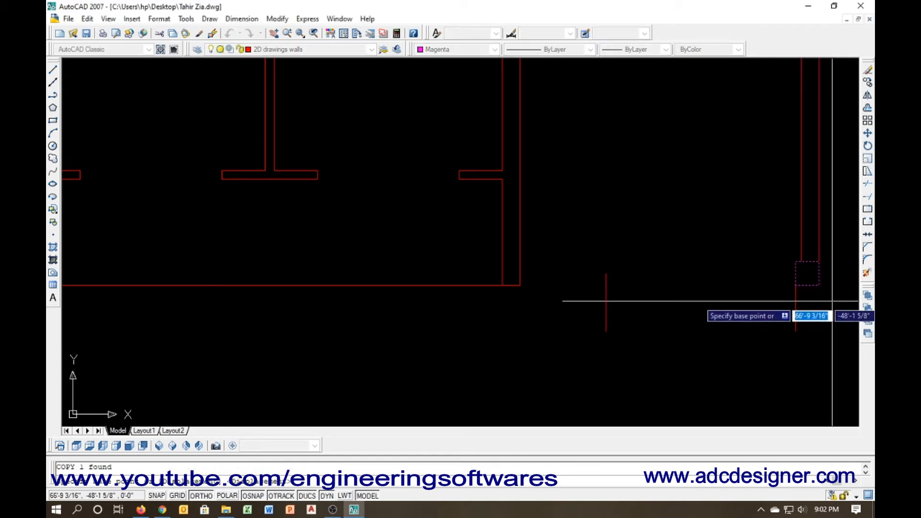
left_click(819, 286)
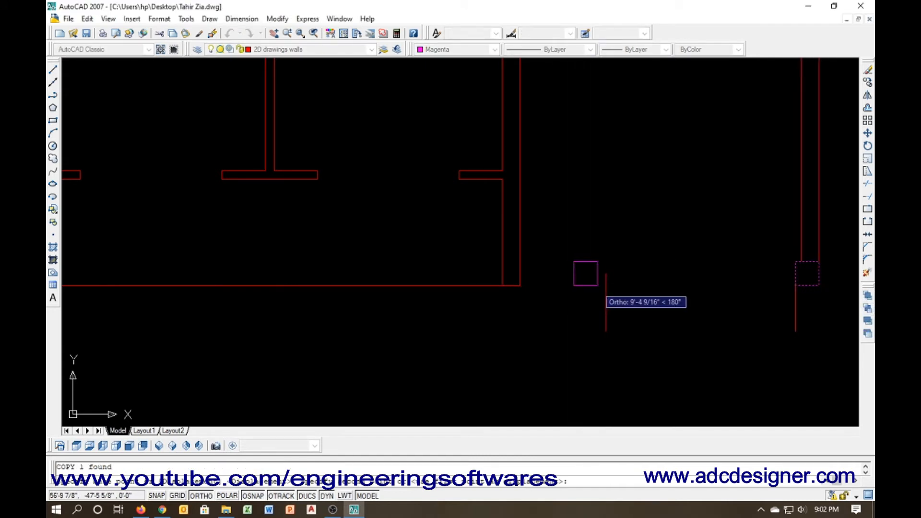
left_click(606, 285)
key("Escape")
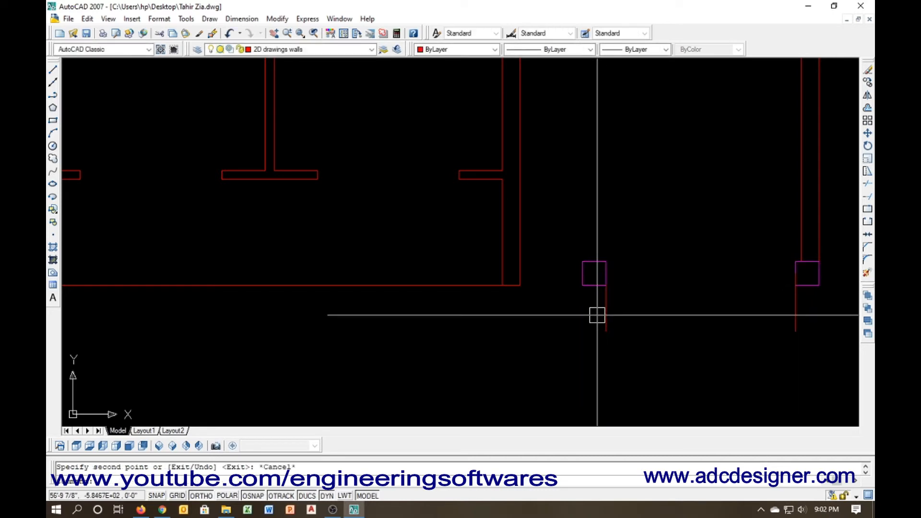
left_click(606, 318)
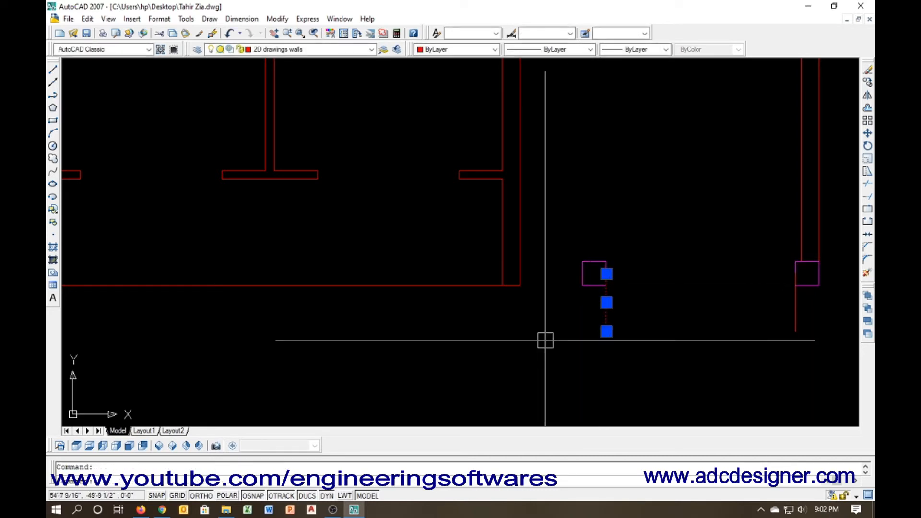
key("Delete")
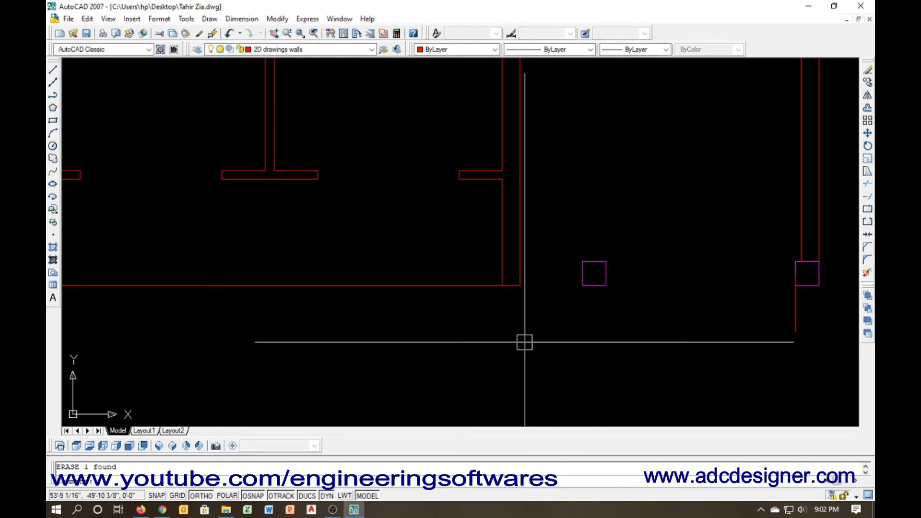
Measure the gap between the building's lower outer corner and the copied column with an aligned dimension
key("Return")
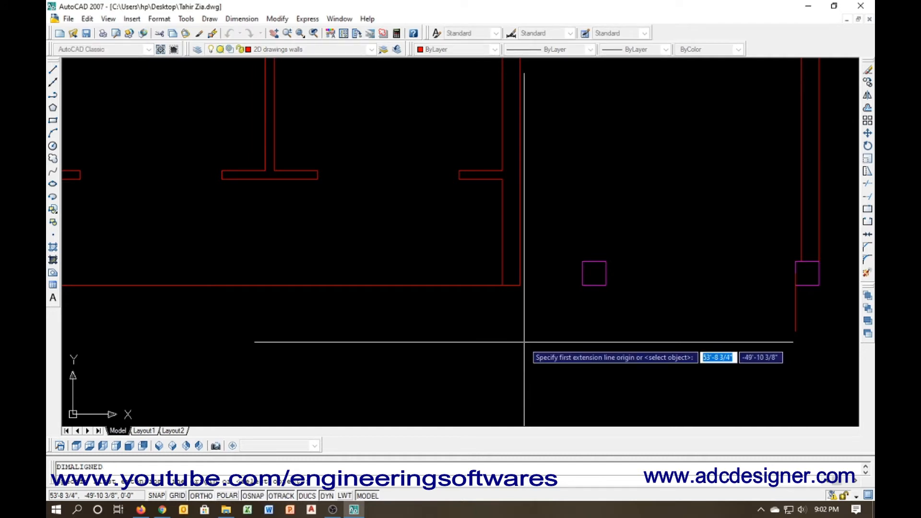
left_click(520, 286)
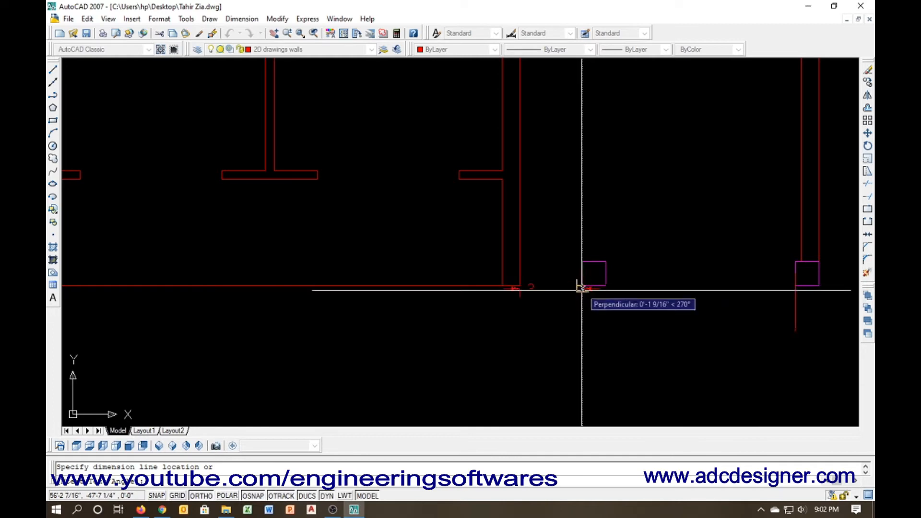
key("Escape")
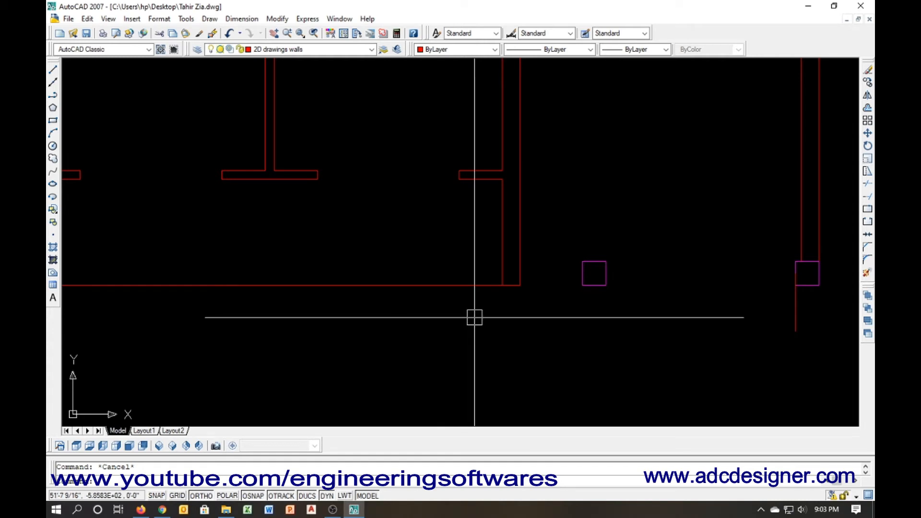
Copy the middle column by its lower building-side corner to the inner line's lower end of the building's outer wall
type("o")
key("Return")
left_click(598, 284)
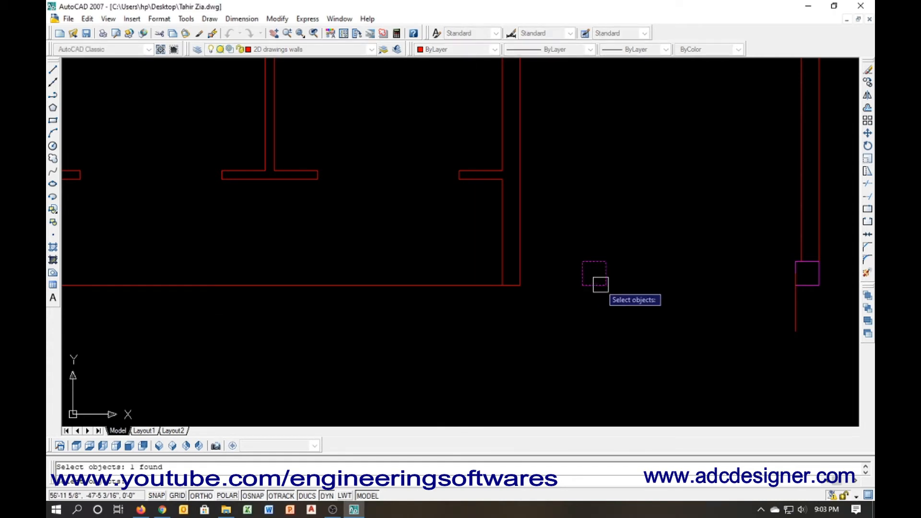
key("Return")
left_click(583, 286)
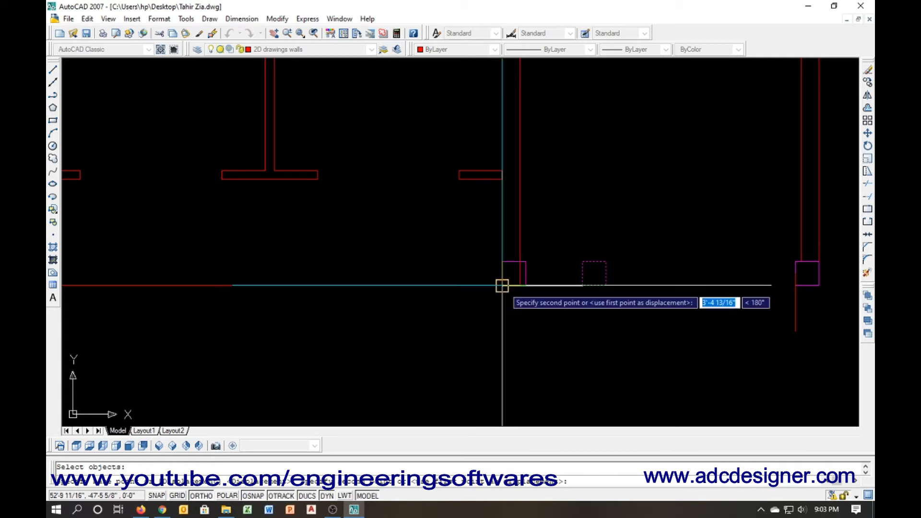
left_click(502, 286)
key("Escape")
Trim the outer wall line that runs inside the column at the building's corner
type("tr")
key("Return")
key("Return")
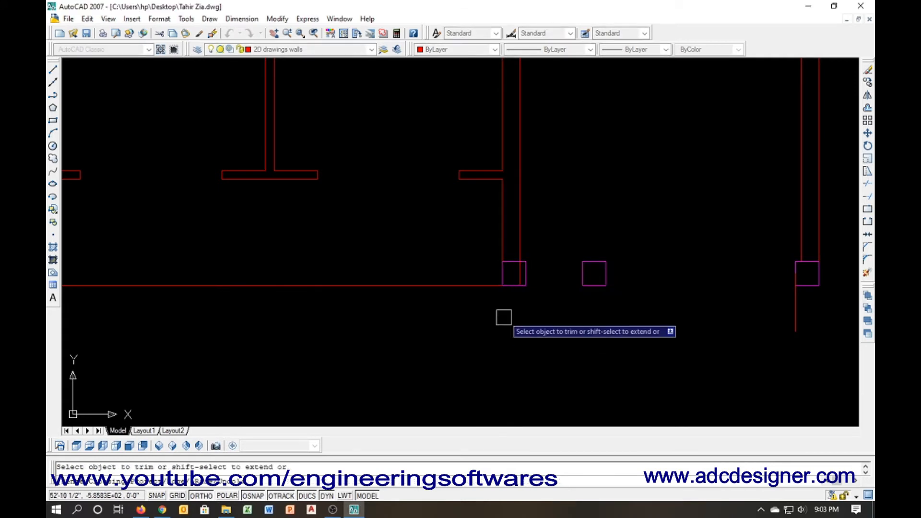
scroll(519, 280, "up", 3)
left_click(520, 280)
key("Escape")
scroll(500, 320, "down", 2)
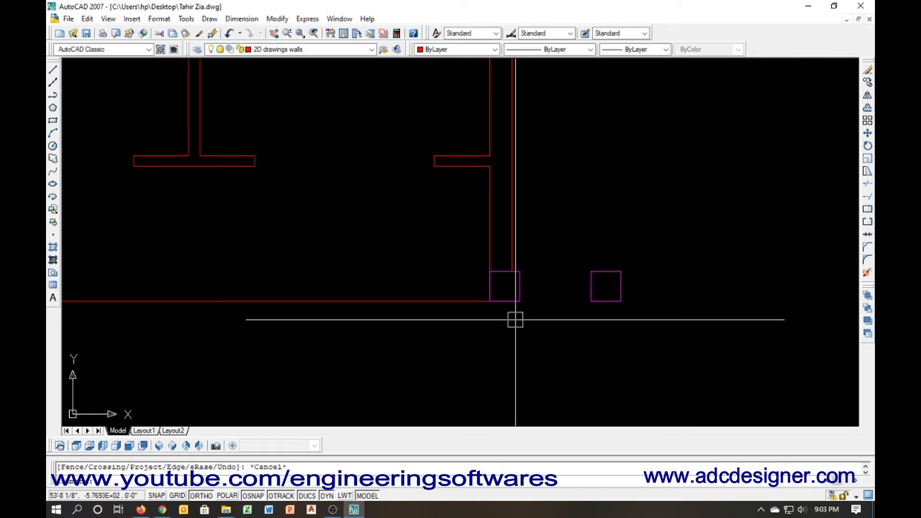
Draw a vertical line along the middle column's building-facing side, extending upward past the column
type("l")
key("Return")
left_click(591, 301)
left_click(591, 218)
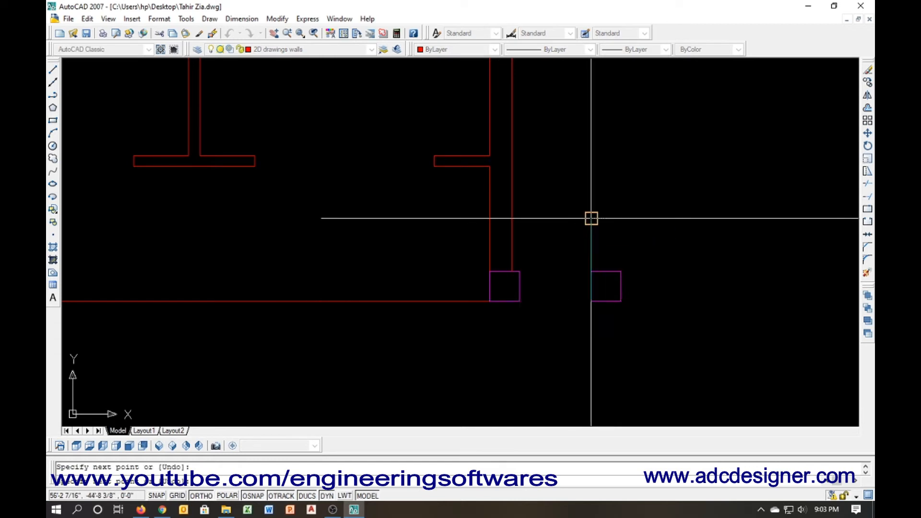
key("Return")
Offset the vertical line 3 inches into the middle column and erase the original line
type("o")
key("Return")
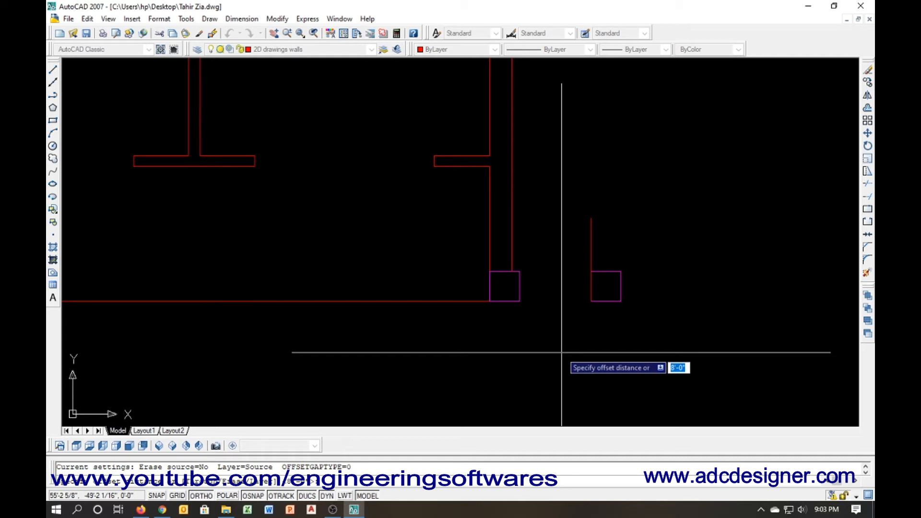
type("3")
key("Return")
left_click(591, 287)
left_click(648, 298)
key("Escape")
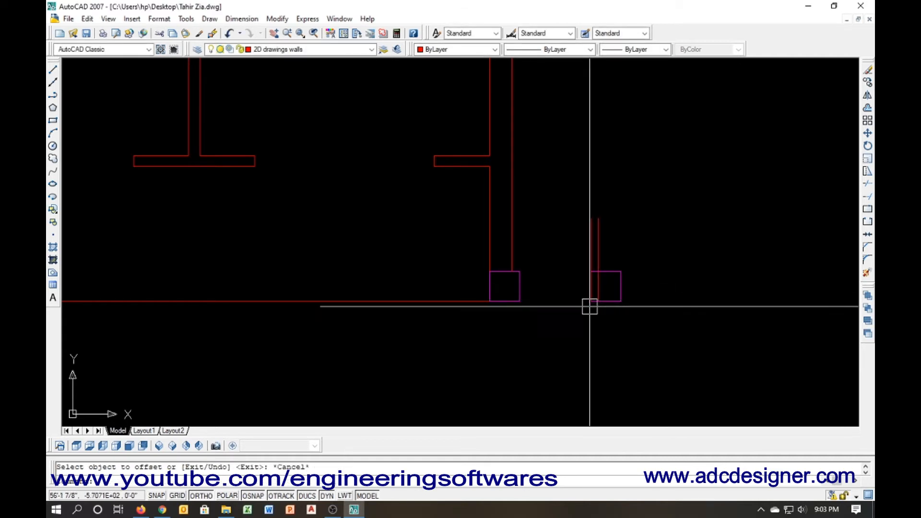
left_click(585, 248)
type("e")
key("Return")
Trim the middle column's strip outside the 3-inch offset line, along with the line's excess above the column
type("tr")
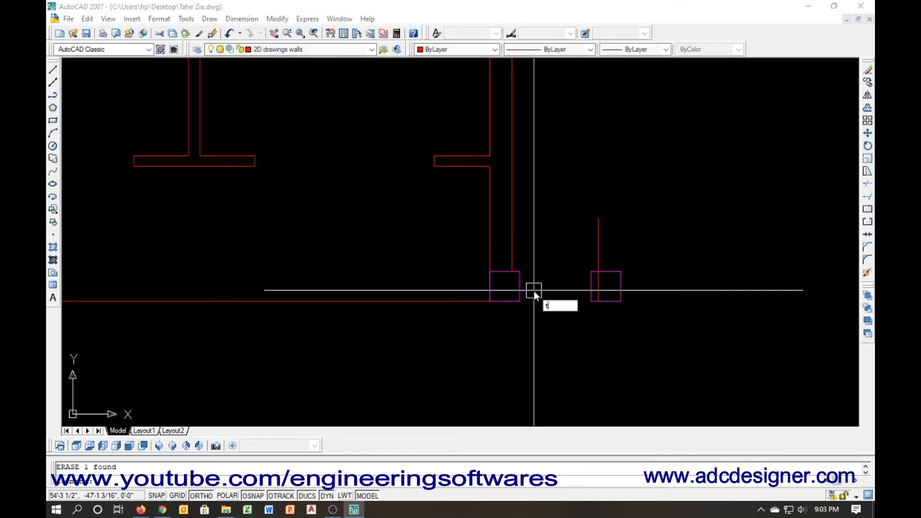
key("Return")
key("Return")
left_click(588, 296)
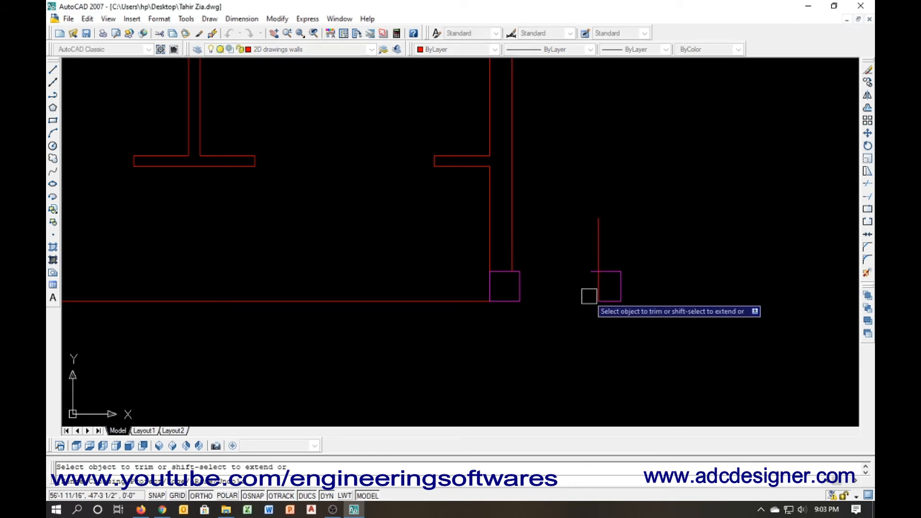
left_click(589, 275)
left_click(599, 258)
key("Escape")
Change the colour of the narrowed middle column and its new side line to Magenta
left_click(590, 252)
left_click(659, 340)
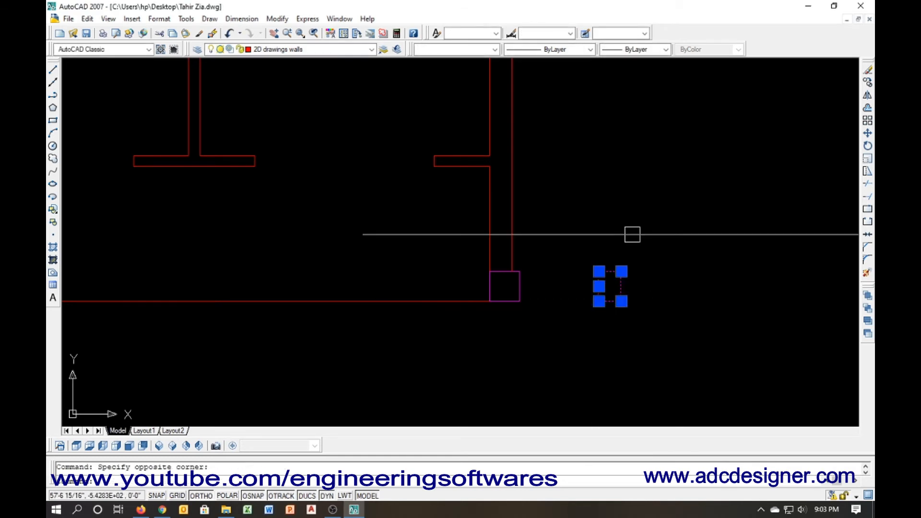
left_click(476, 50)
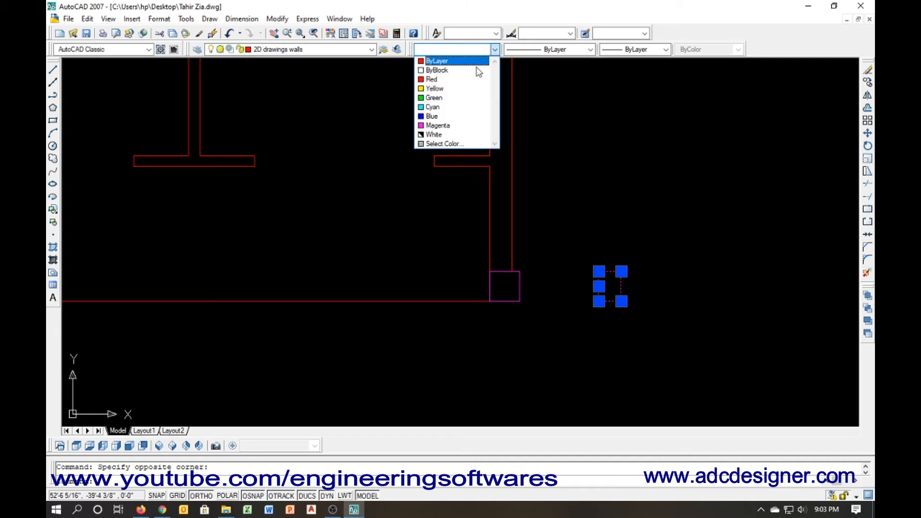
left_click(465, 126)
key("Escape")
scroll(391, 241, "down", 2)
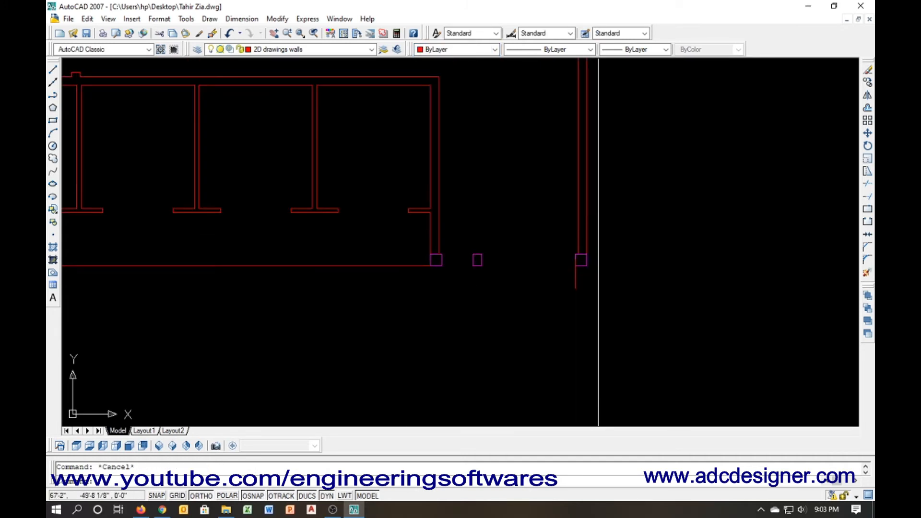
Delete the leftover vertical guide line below the boundary wall column
left_click(575, 276)
key("Delete")
scroll(564, 308, "down", 2)
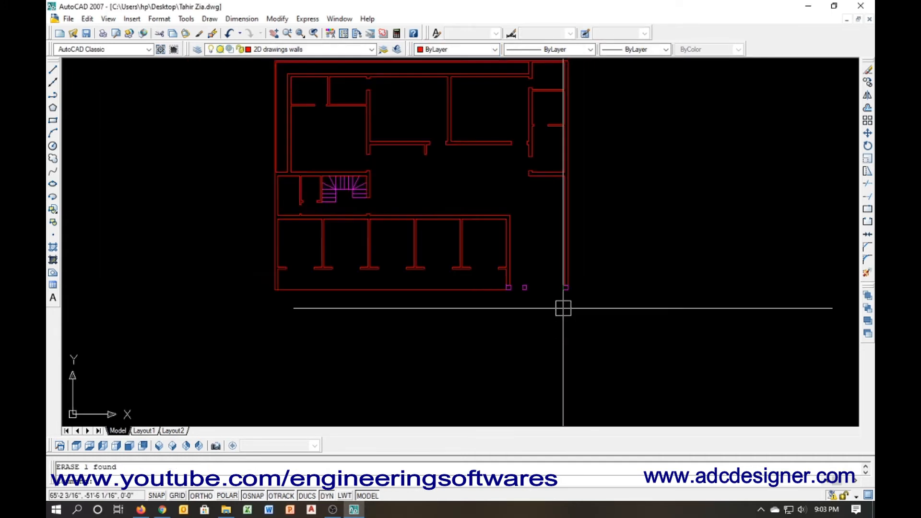
key("Escape")
middle_click_drag(499, 298, 529, 339)
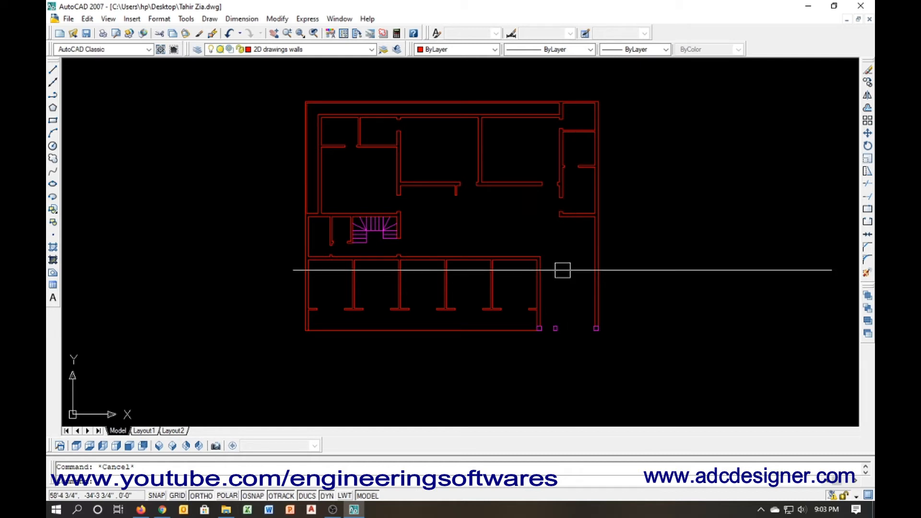
Draw a vertical line upward from the upper outer corner of the row of rooms, past the opposite wall's lower face
scroll(538, 255, "up", 2)
scroll(539, 256, "up", 2)
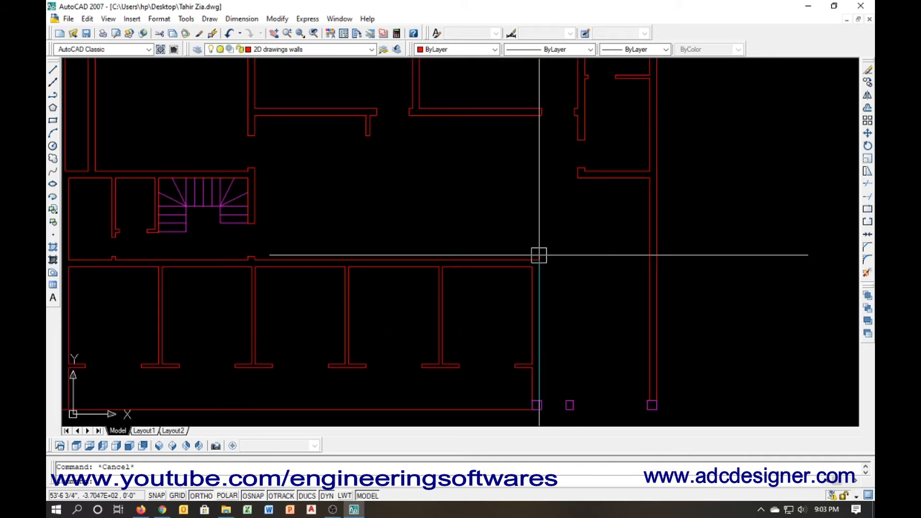
key("Return")
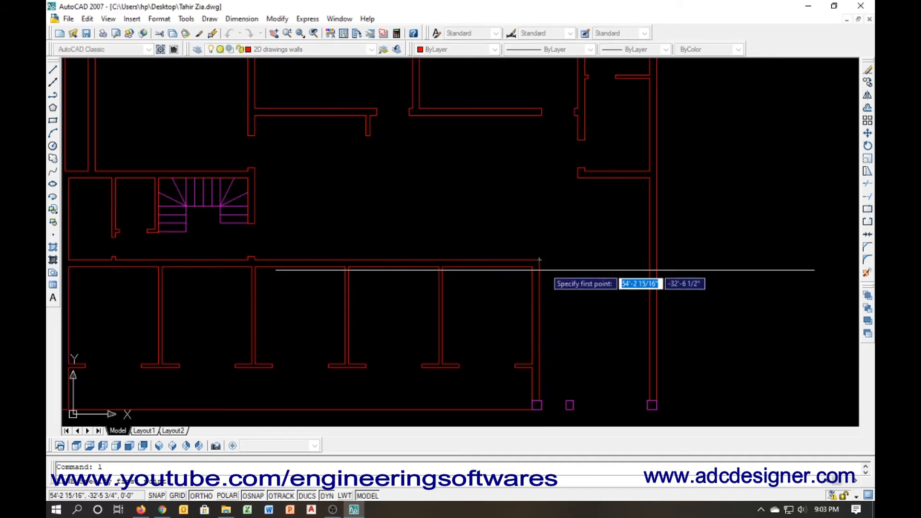
left_click(538, 259)
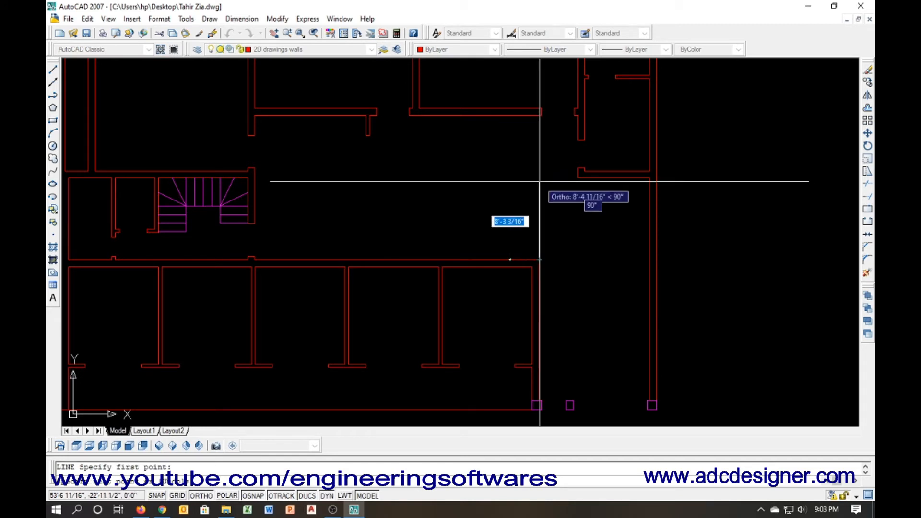
left_click(540, 166)
key("Return")
Draw a horizontal line from the opposite wall end's lower corner across the new vertical line
key("Return")
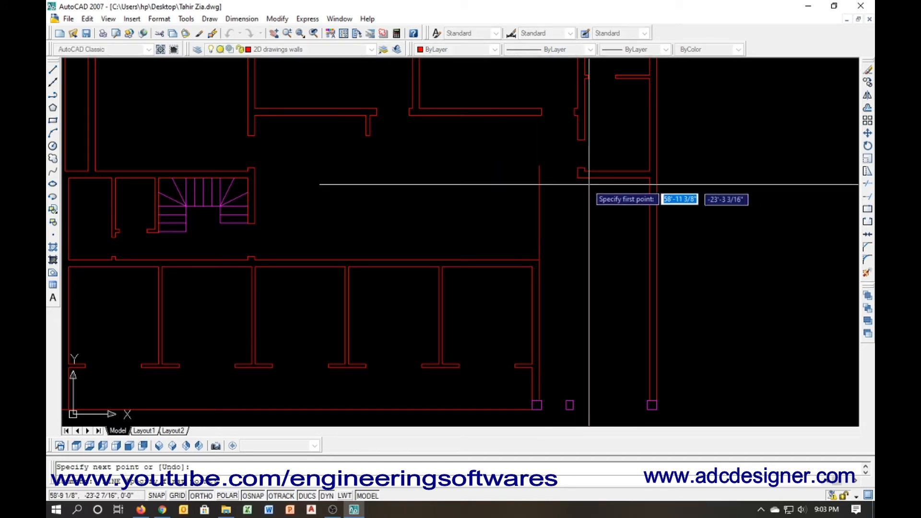
left_click(578, 178)
left_click(475, 178)
key("Return")
Trim the overhanging ends of the new vertical and horizontal lines so they meet in a corner
type("t")
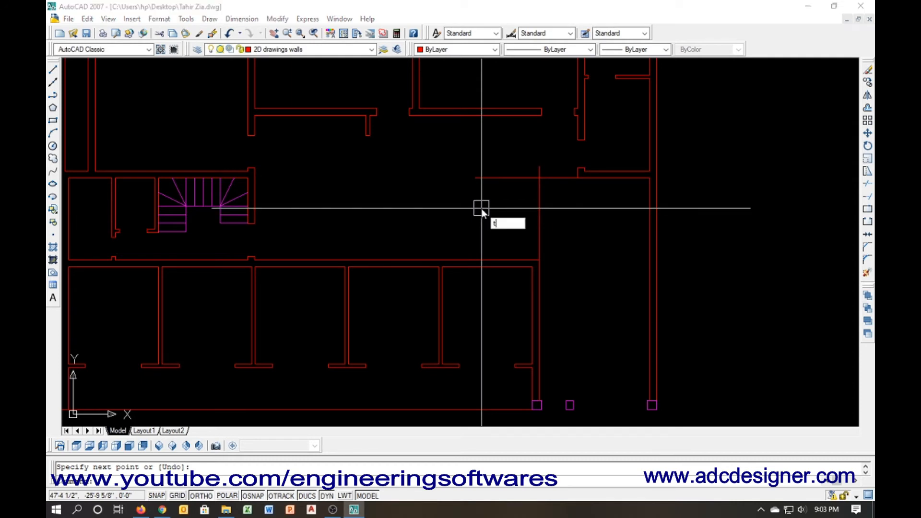
type("r")
key("Return")
key("Return")
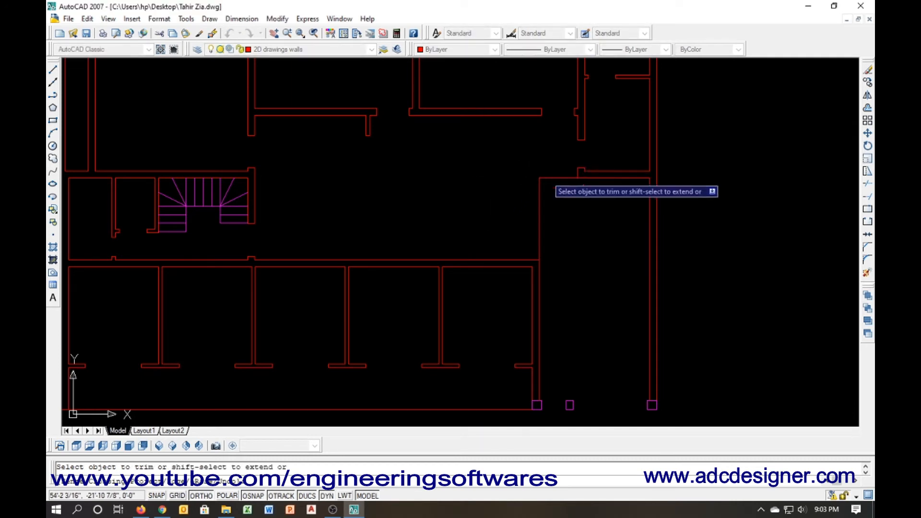
key("Escape")
Offset the new vertical line twice toward the boundary wall at a spacing of 11 inches
type("o")
key("Return")
type("11")
key("Return")
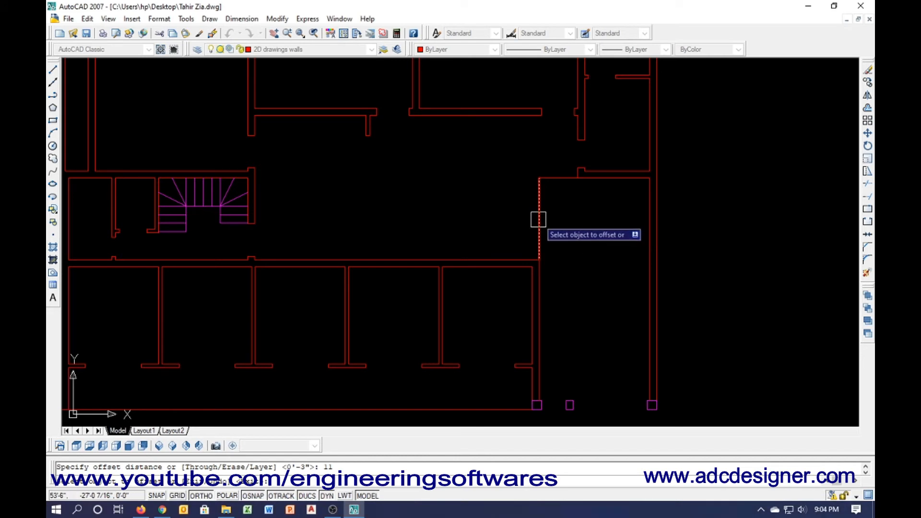
key("Escape")
type("o")
key("Return")
key("Return")
left_click(538, 219)
left_click(598, 224)
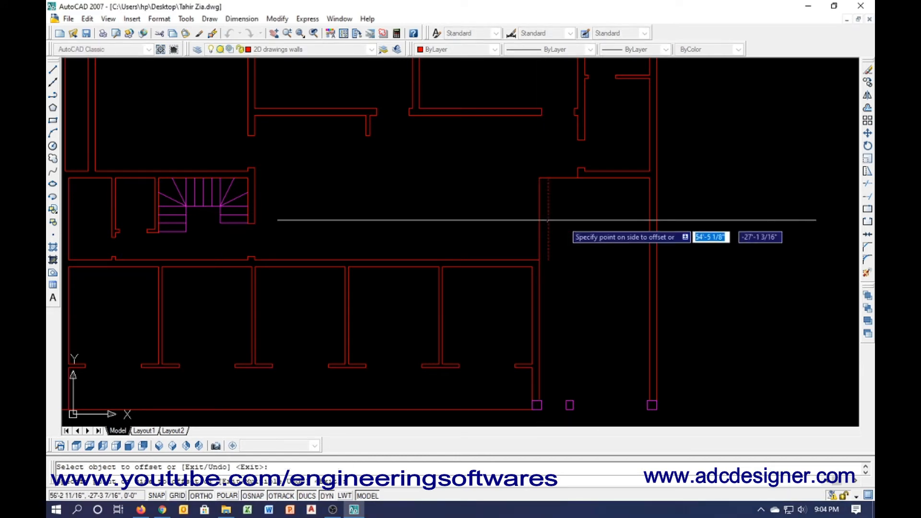
left_click(582, 222)
key("Escape")
Erase the two 11-inch offset copies of the vertical line closing the passage
left_click(548, 227)
left_click(548, 243)
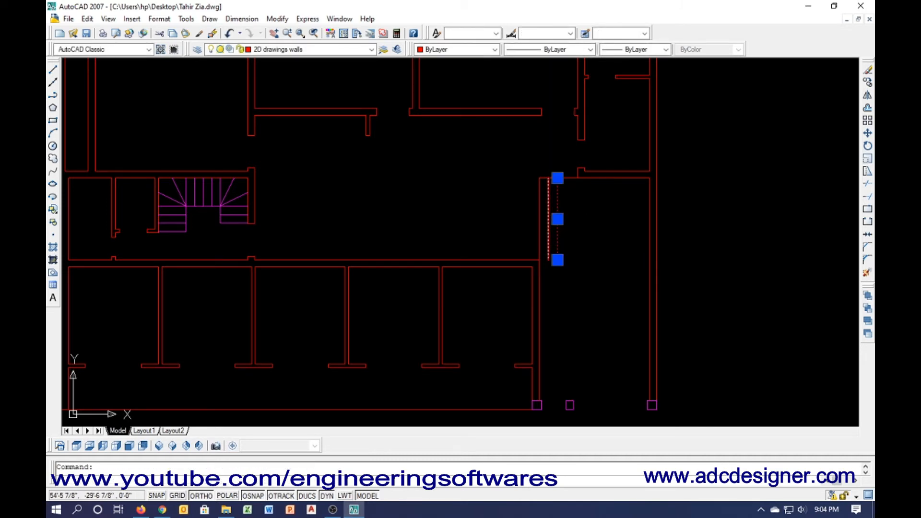
key("ctrl+1")
key("Delete")
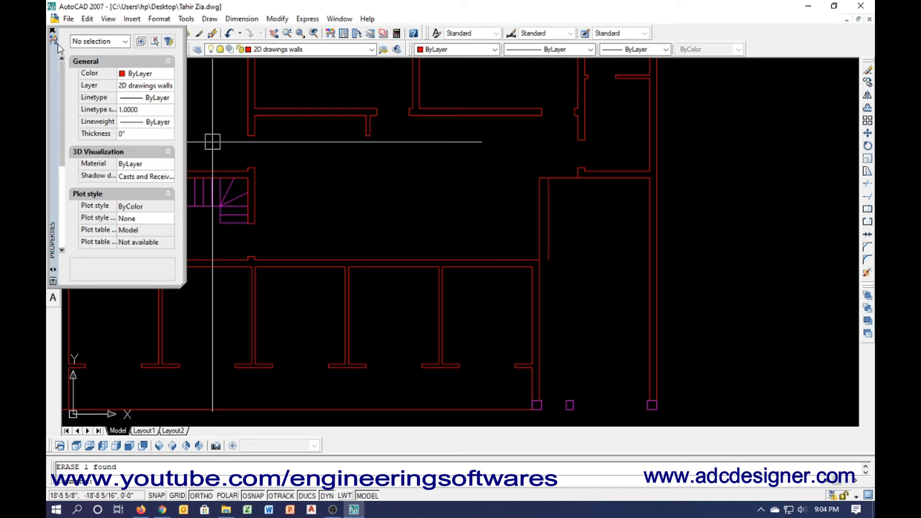
left_click(52, 31)
left_click(549, 228)
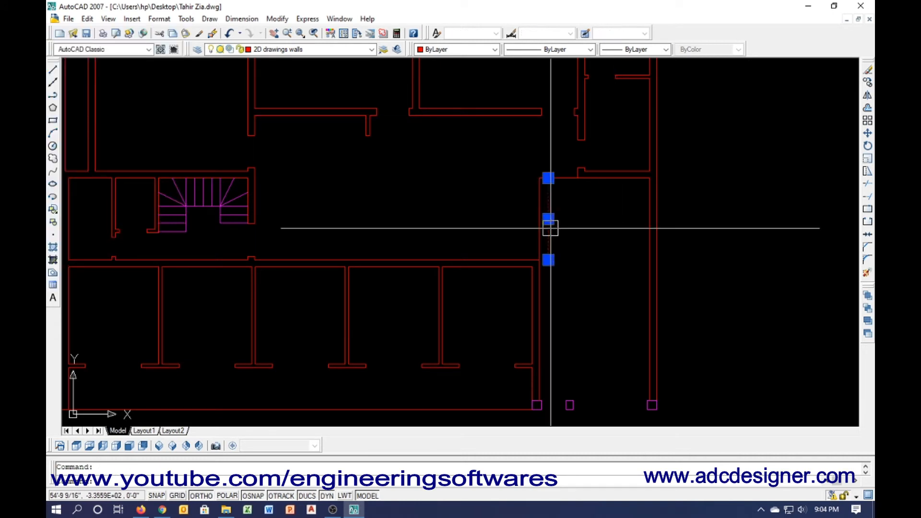
key("Delete")
Offset the vertical line closing the passage twice toward the boundary wall at a spacing of 13 inches
type("o")
key("Return")
type("13")
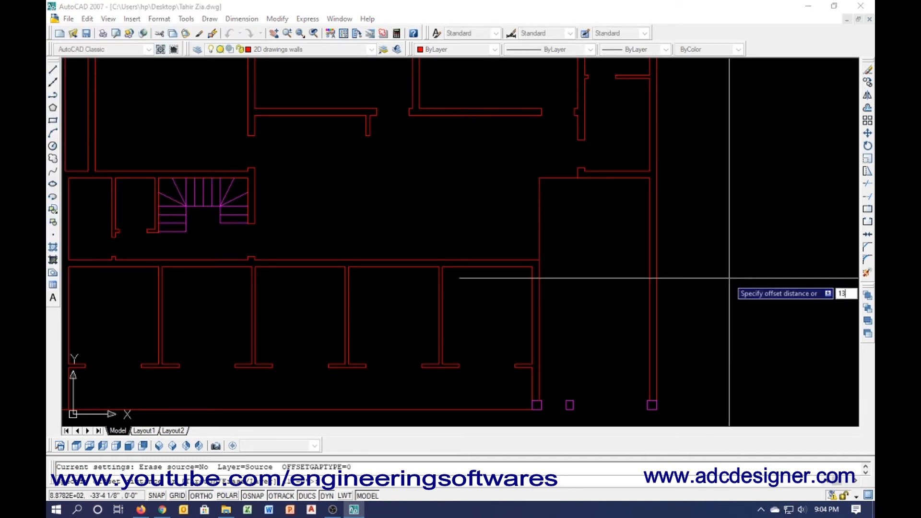
key("Return")
left_click(541, 230)
left_click(624, 230)
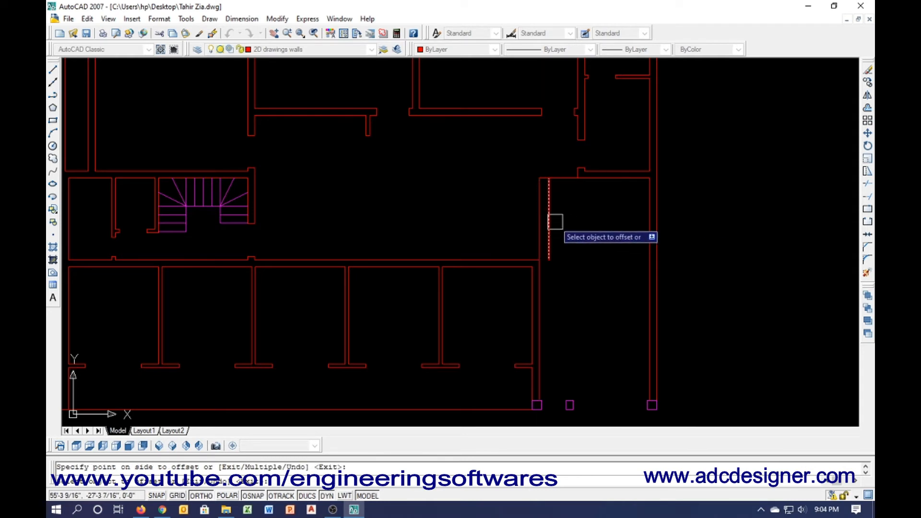
left_click(573, 233)
key("Escape")
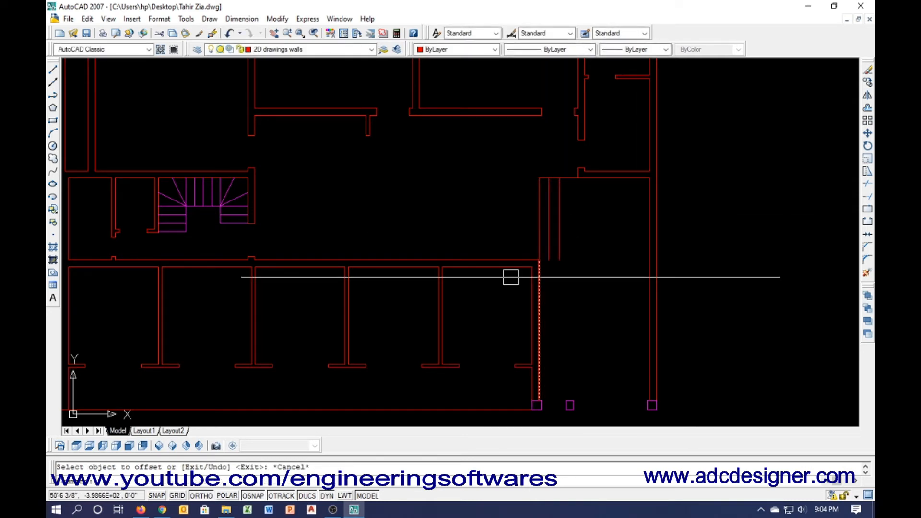
Draw a horizontal line closing the lower ends of the step lines
type("l")
key("Return")
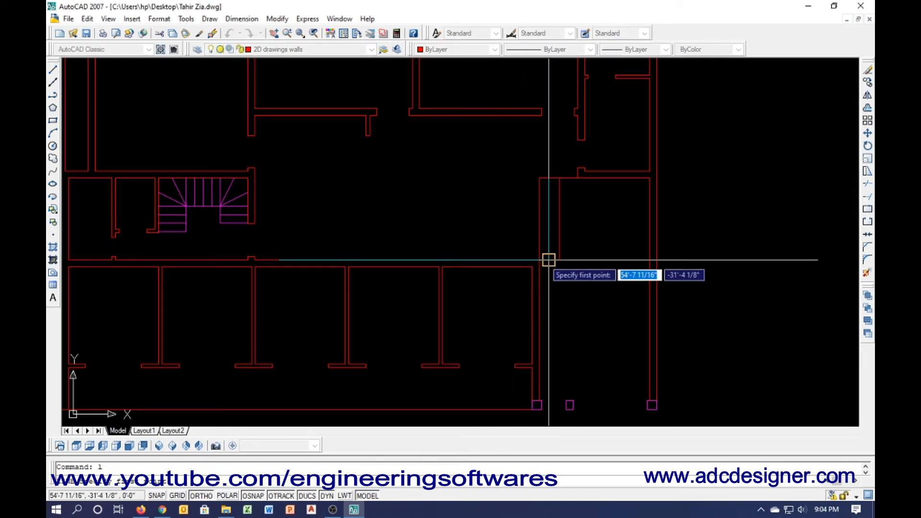
left_click(559, 260)
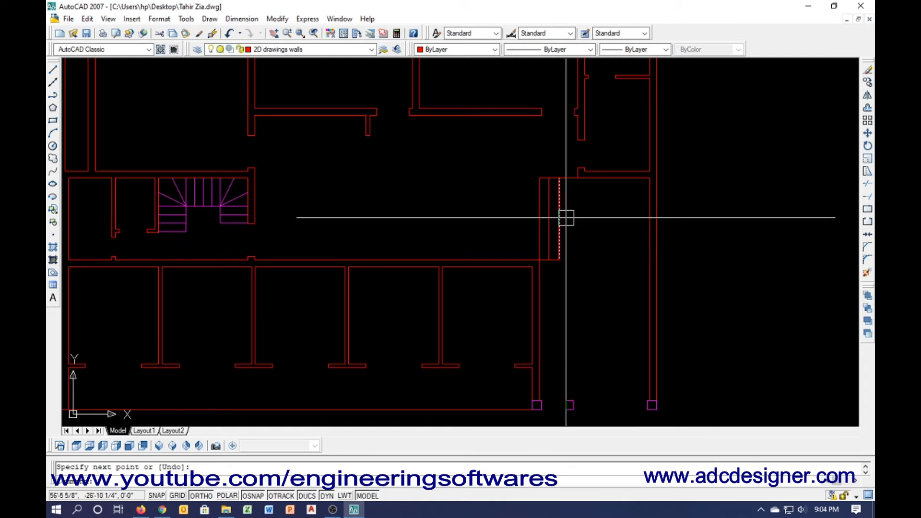
Change the colour of the passage step lines and their closing lines to Magenta
left_click(565, 163)
left_click(521, 221)
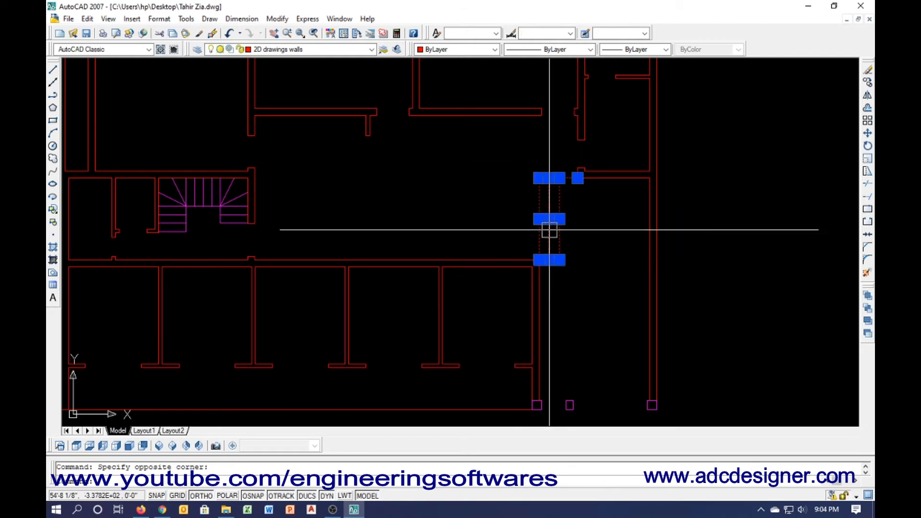
left_click(442, 49)
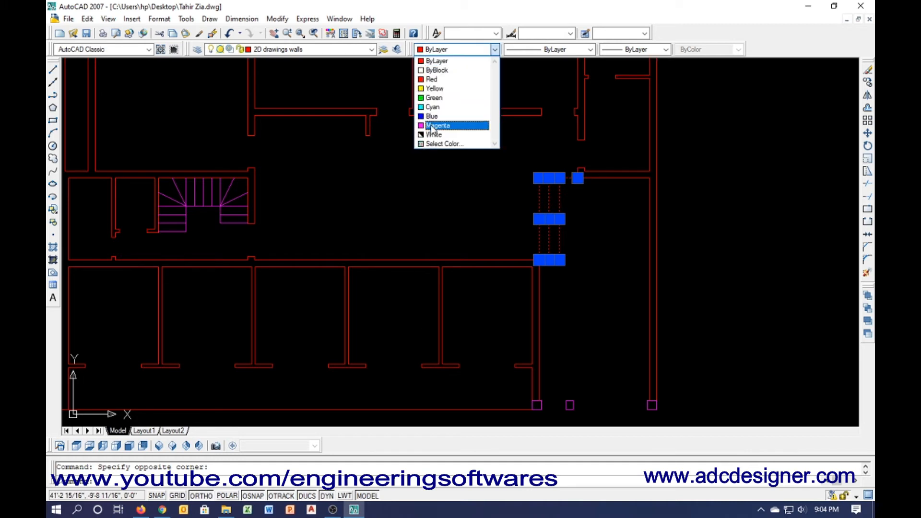
left_click(441, 119)
key("Escape")
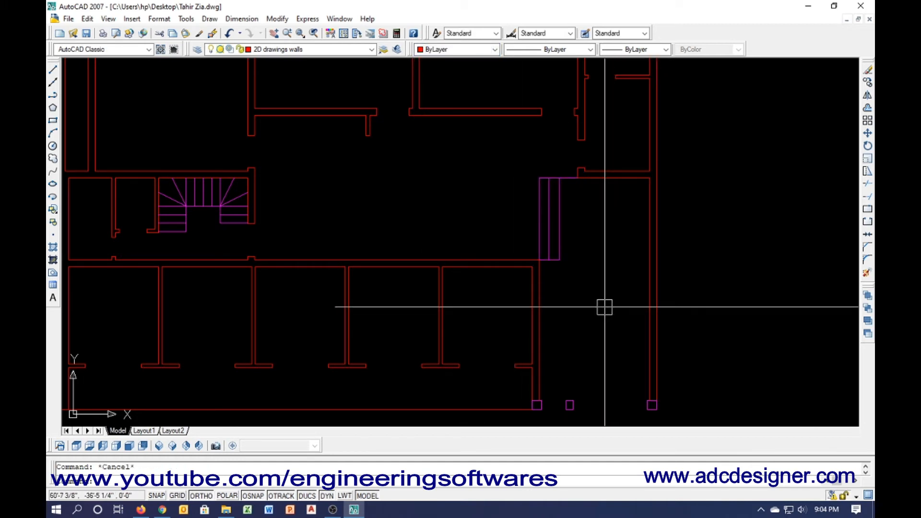
Draw a short vertical line across the upper wall of the upper-left corner room, starting from the midpoint of its inner face
scroll(626, 307, "down", 2)
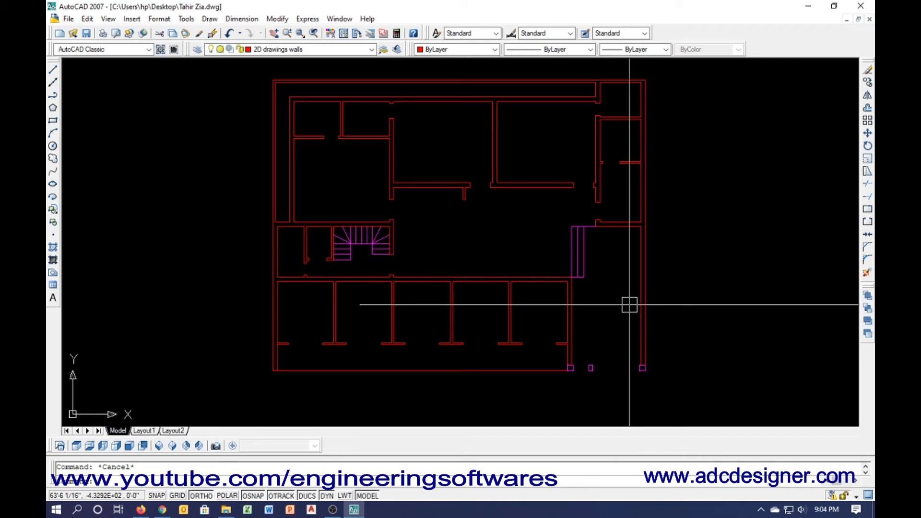
scroll(315, 84, "up", 5)
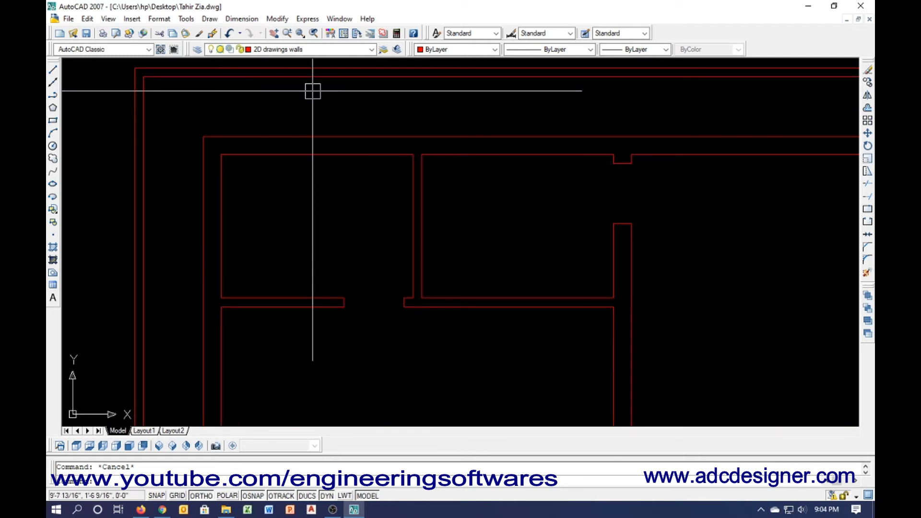
type("l")
key("Return")
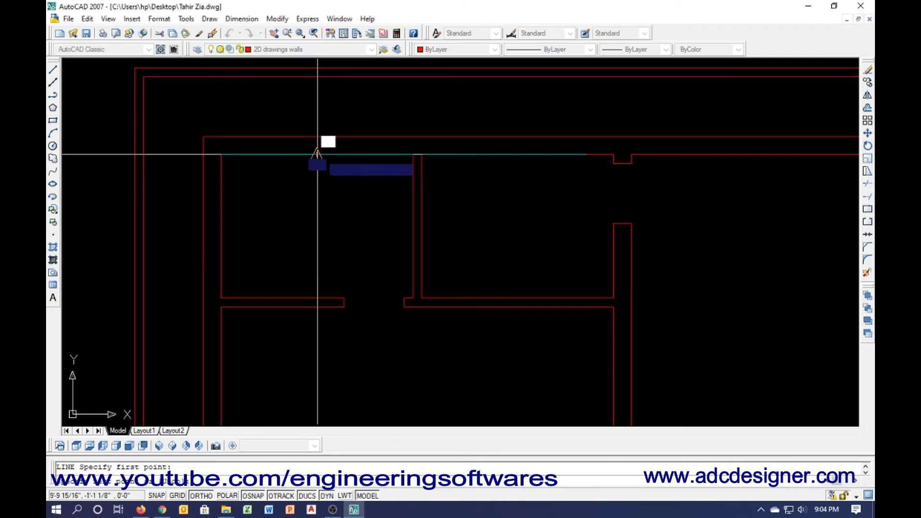
left_click(317, 154)
left_click(317, 136)
key("Escape")
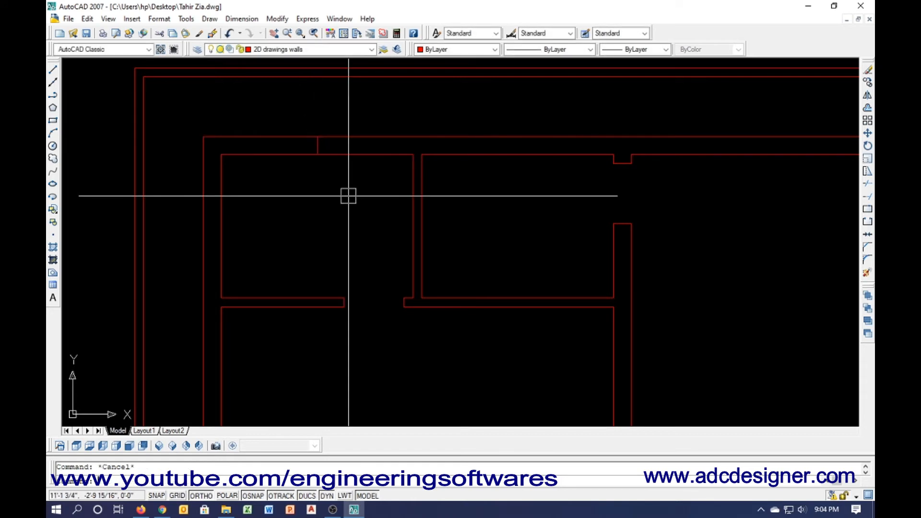
Offset the short line across the wall by 15 inches to each side to mark the window edges
key("Return")
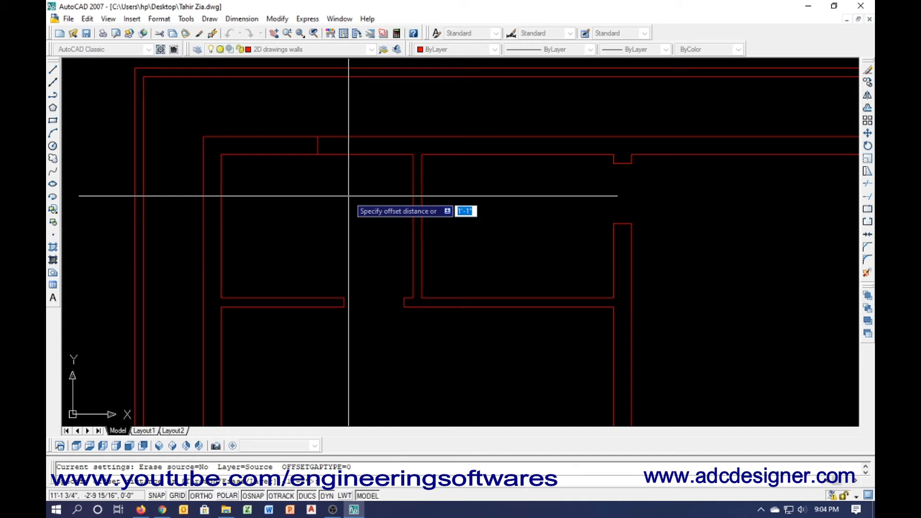
type("15")
key("Return")
left_click(320, 151)
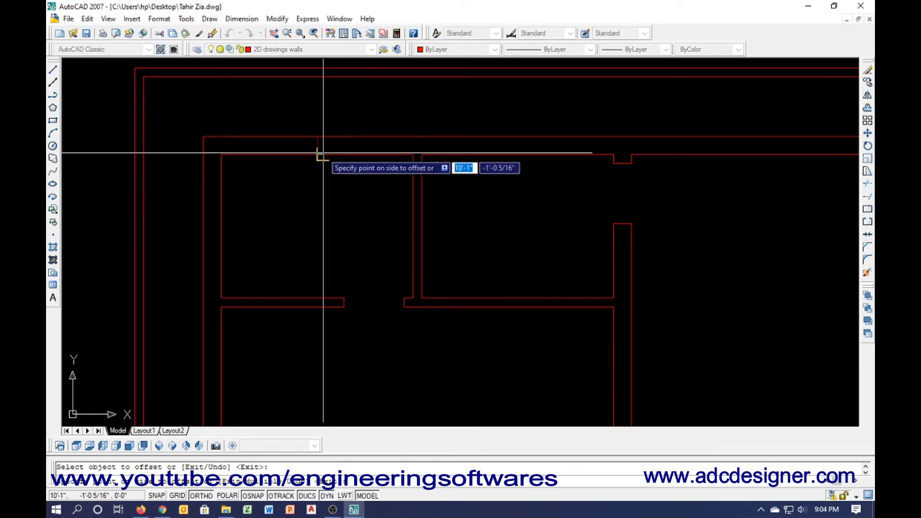
left_click(310, 152)
left_click(312, 152)
left_click(346, 155)
key("Escape")
Erase the centre line between the two window edge lines of the corner room
left_click(311, 130)
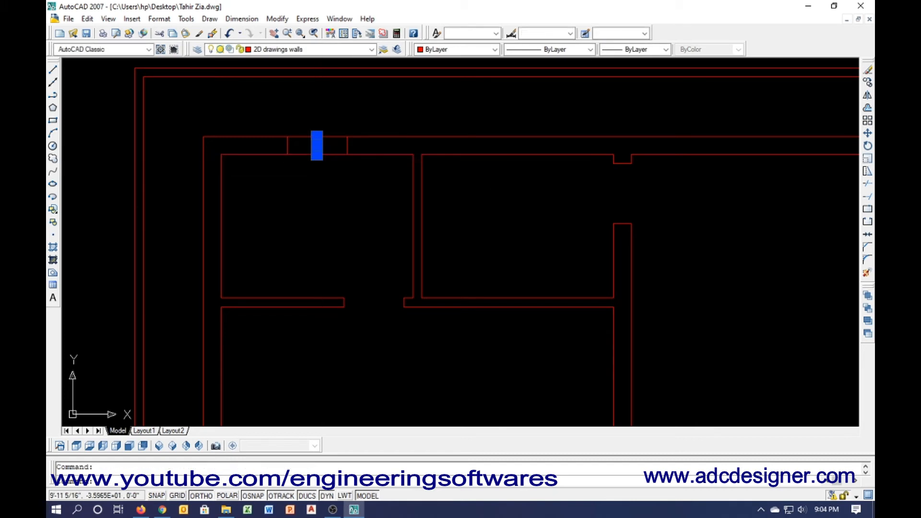
left_click(319, 201)
key("Delete")
Trim both wall faces between the two edge lines to open the window gap
left_click(323, 158)
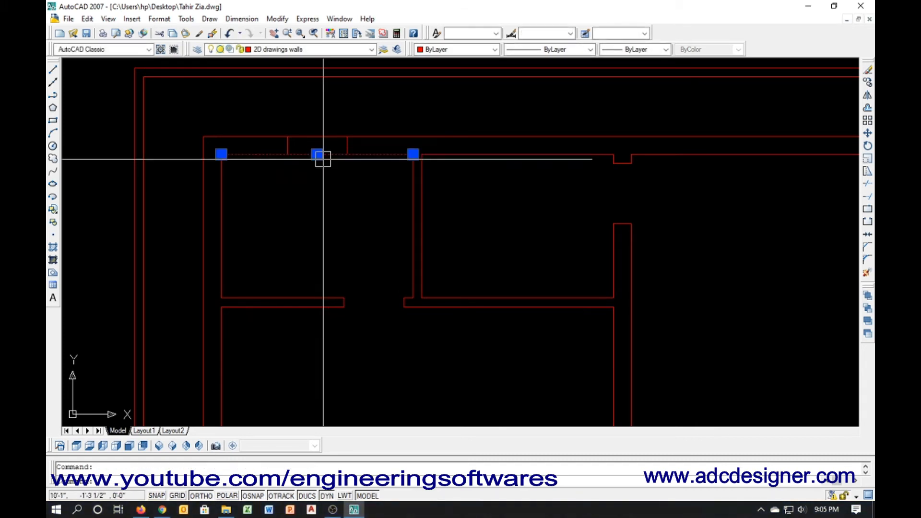
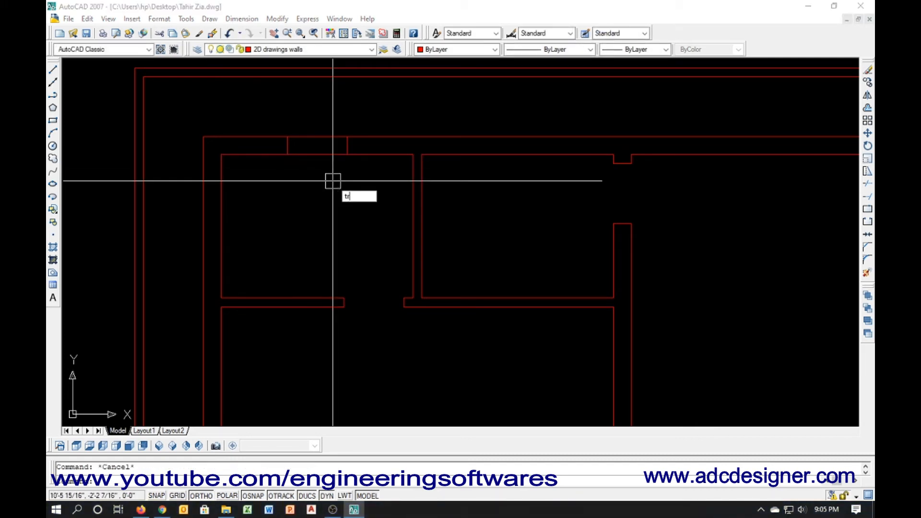
key("Return")
key("Return")
left_click(324, 133)
key("Return")
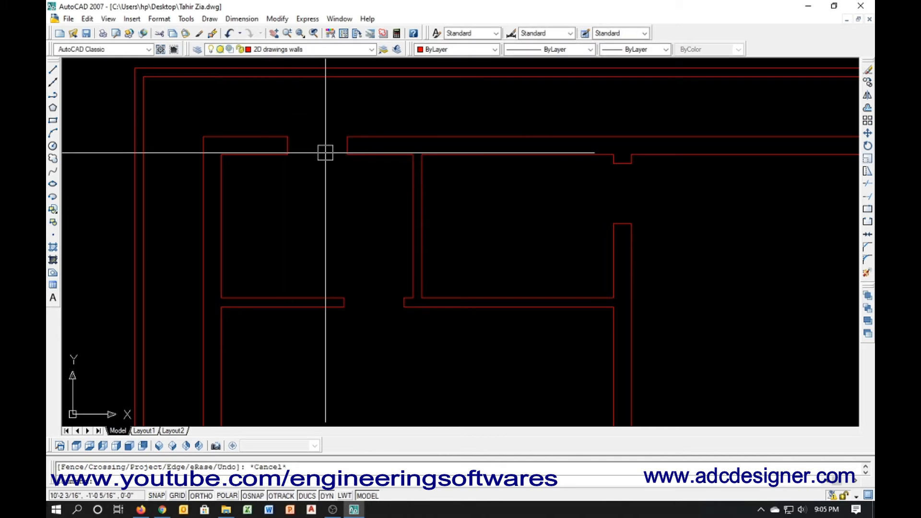
Draw three horizontal lines across the window gap, at the wall's inner face, centre and outer face
type("l")
key("Return")
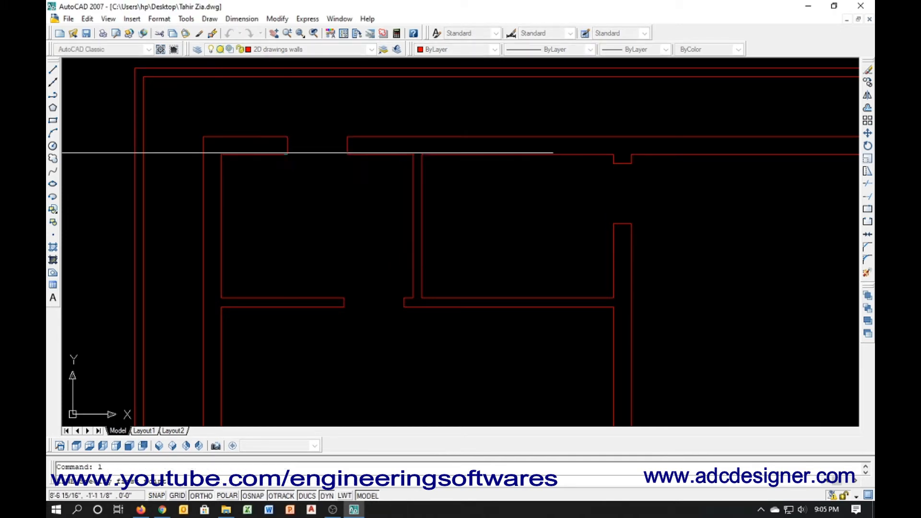
left_click(287, 154)
left_click(347, 154)
key("Return")
key("Return")
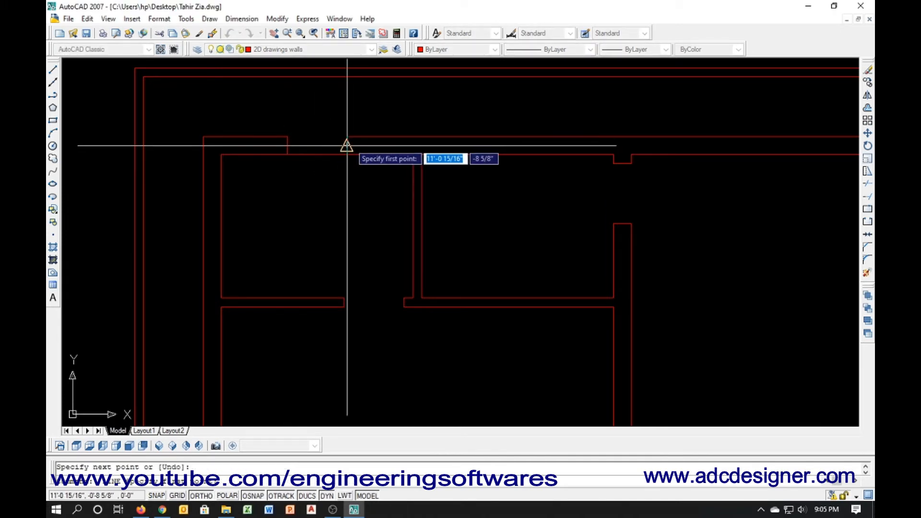
left_click(287, 146)
key("Return")
key("Return")
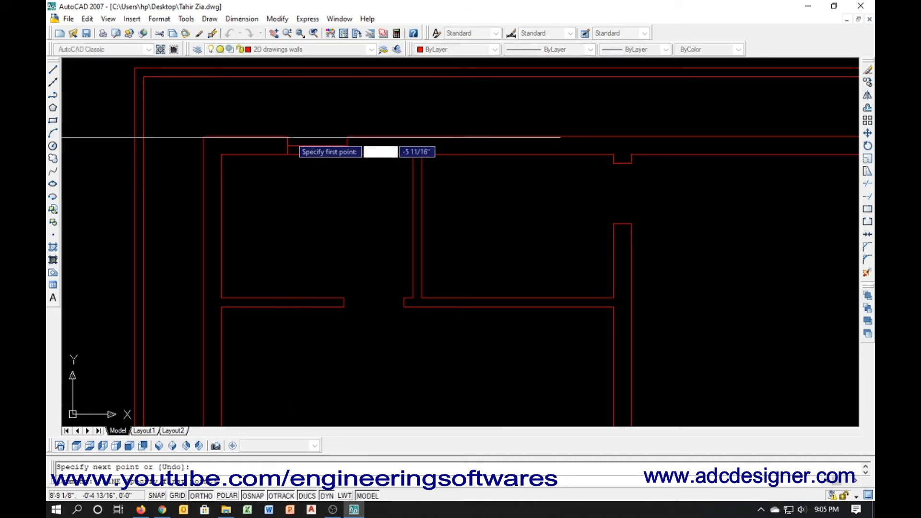
left_click(287, 137)
left_click(347, 137)
key("Return")
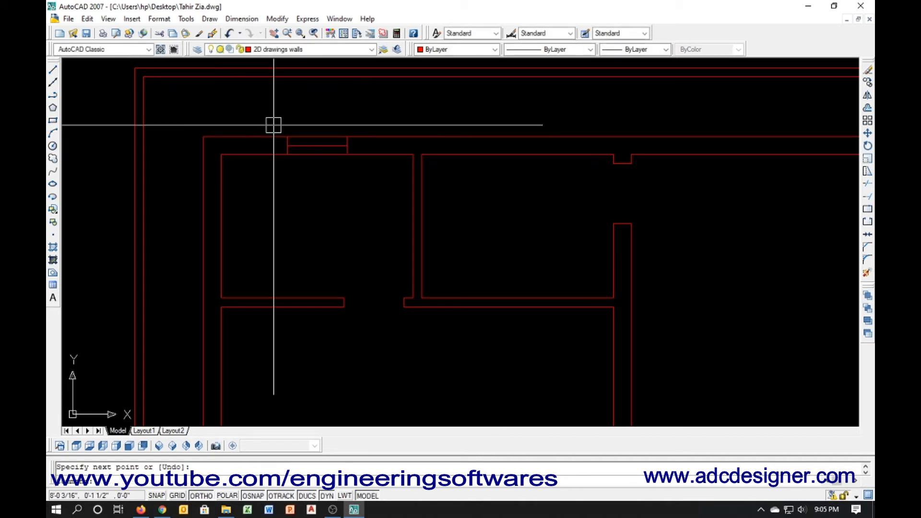
Change the colour of all the corner room's window lines to Green
left_click(348, 180)
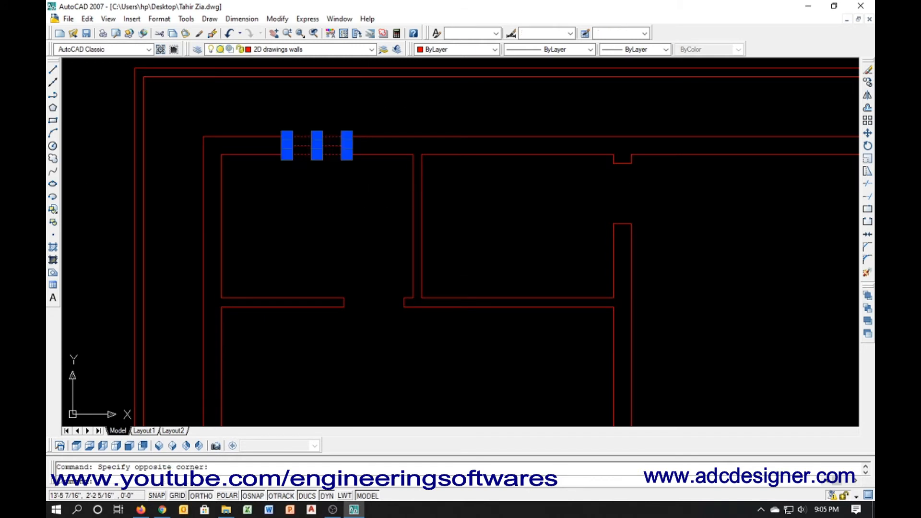
left_click(449, 51)
left_click(459, 108)
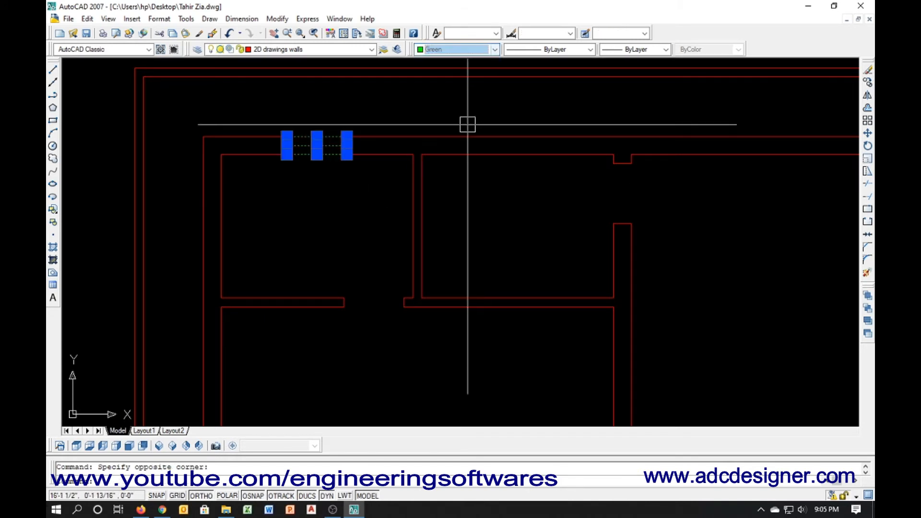
key("Escape")
Copy the green window into the adjacent room's upper wall, using the rooms' upper-left inner corners as base and target points
left_click(274, 112)
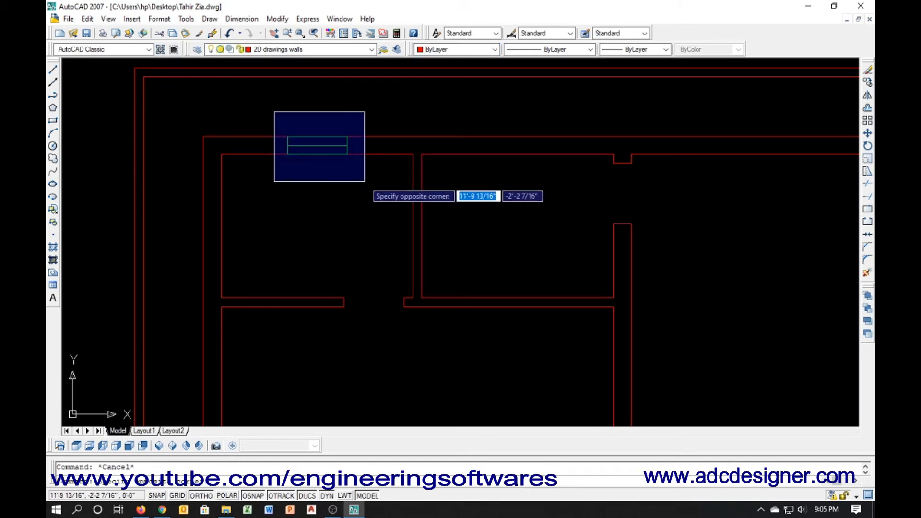
left_click(366, 180)
type("co")
key("Return")
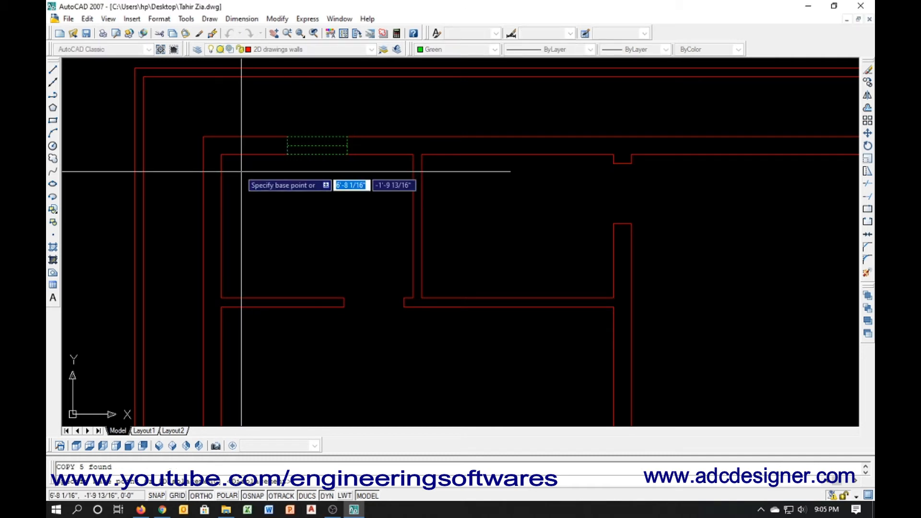
left_click(221, 154)
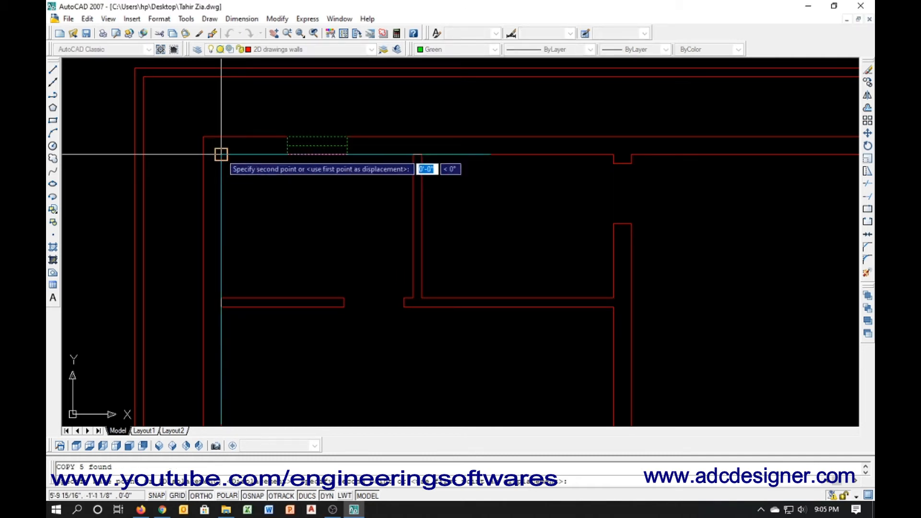
left_click(421, 154)
key("Escape")
Draw a short vertical line across the upper wall of the next large room, starting from the midpoint of its inner face
scroll(216, 205, "down", 2)
middle_click_drag(467, 218, 356, 220)
key("Escape")
type("l")
key("Return")
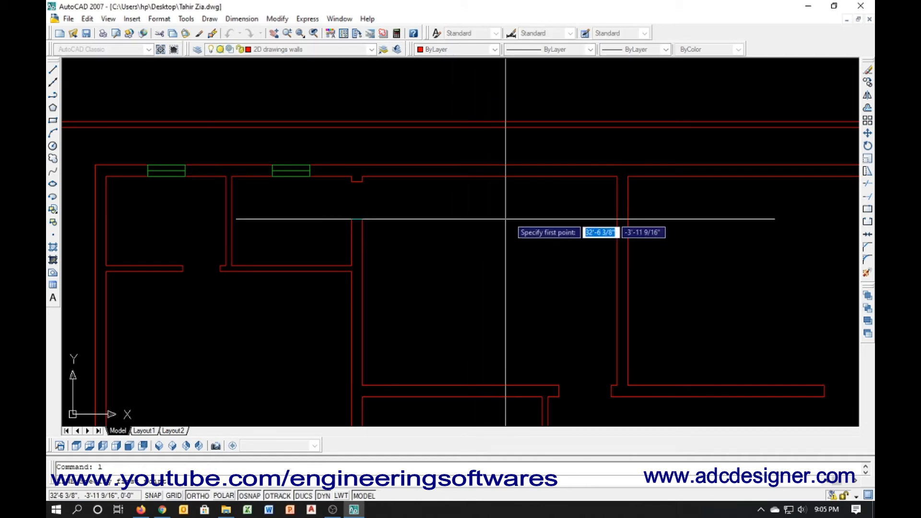
left_click(488, 176)
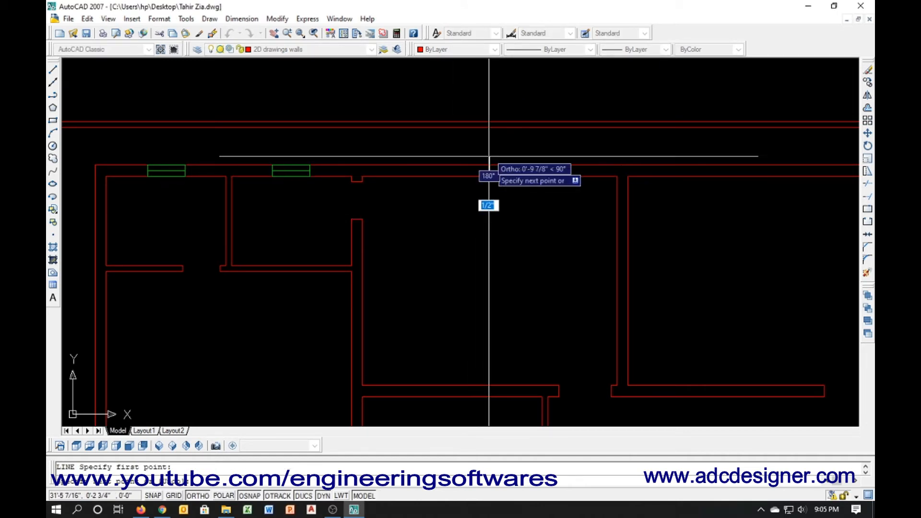
left_click(489, 150)
key("Return")
Offset the large room's short vertical line by 4' to each side to mark the window edges
type("4'")
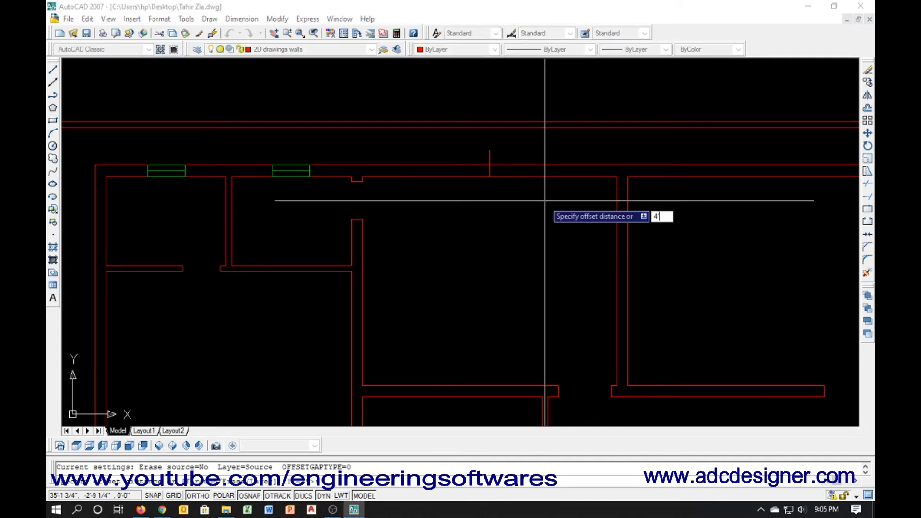
key("Return")
left_click(484, 153)
left_click(447, 150)
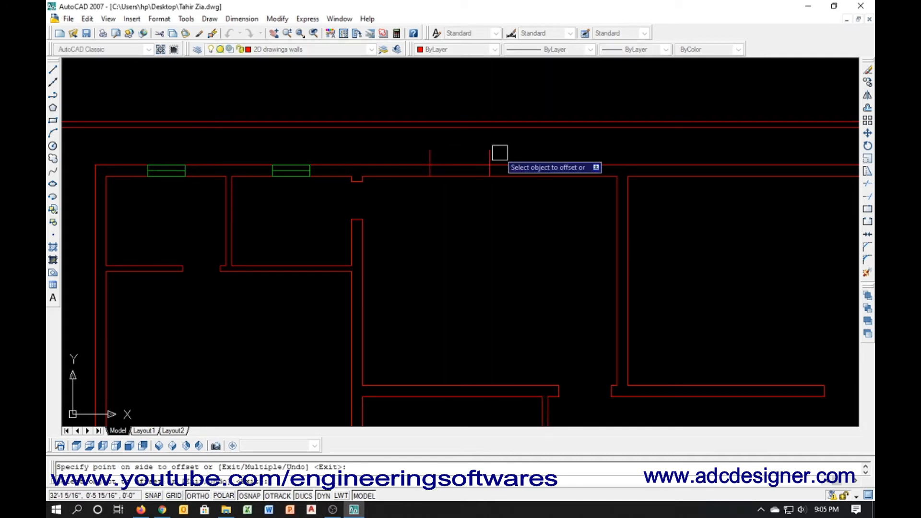
left_click(543, 159)
key("Escape")
Erase the centre line between the large room's two window edge lines
left_click(490, 152)
type("e")
key("Return")
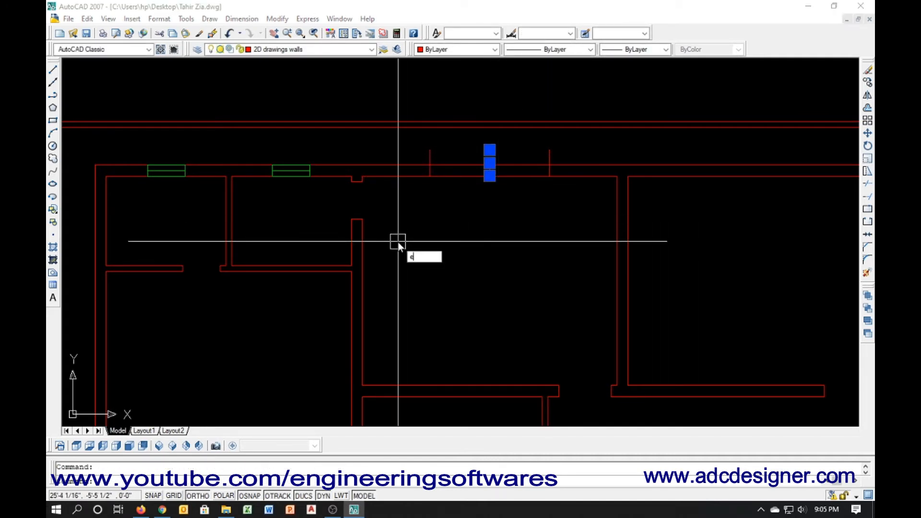
Trim the wall lines between the large room's two window edges and the surplus edge ends above the wall, and save the drawing
type("t")
key("Return")
key("Return")
left_click(516, 222)
left_click(495, 151)
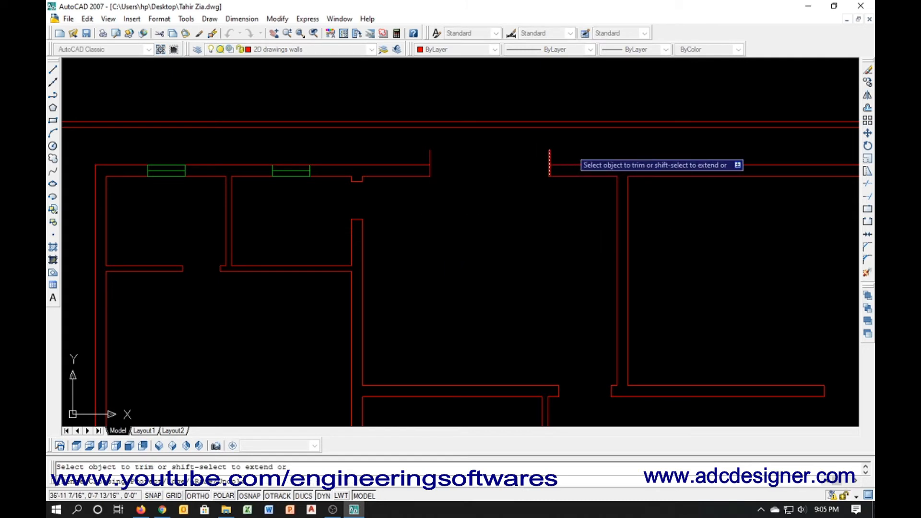
key("Escape")
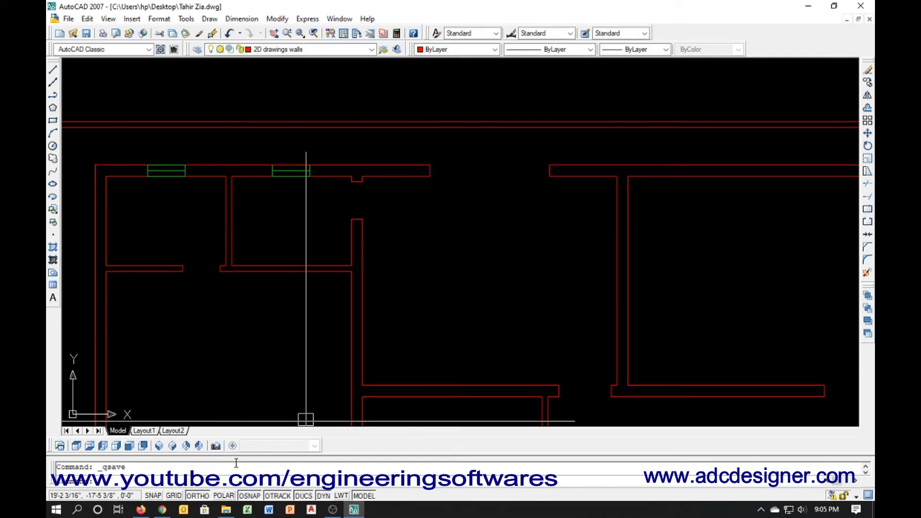
Open the client's "Revise 5 work" reference drawing from the New Volume (E) folder on drive F: and accept the proxy information notice
left_click(226, 510)
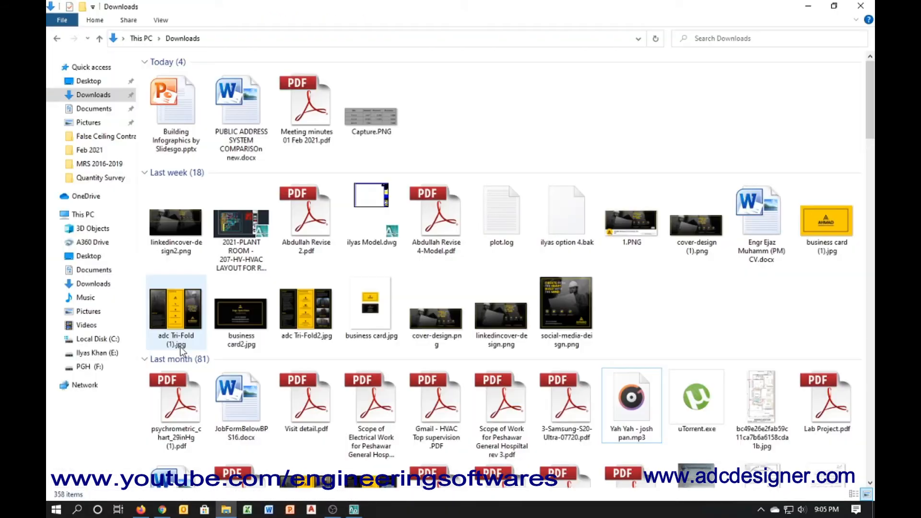
left_click(102, 367)
double_click(379, 106)
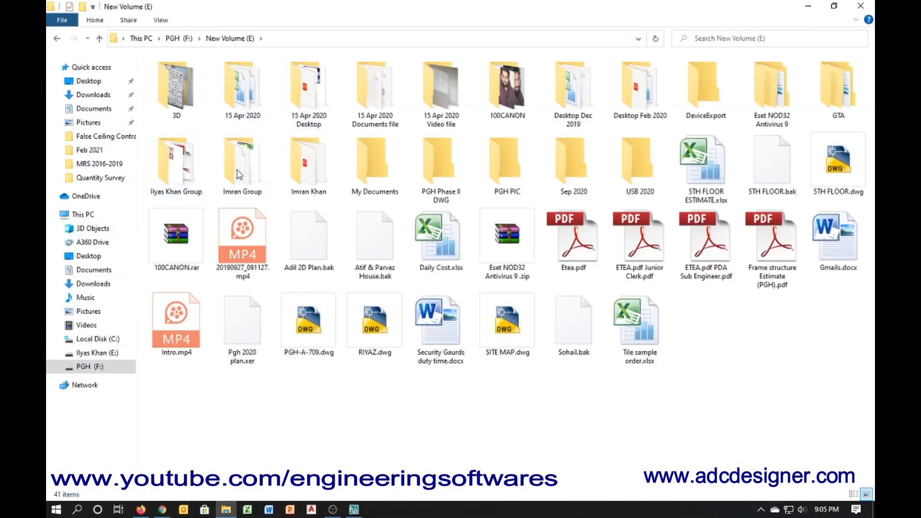
double_click(186, 174)
double_click(171, 81)
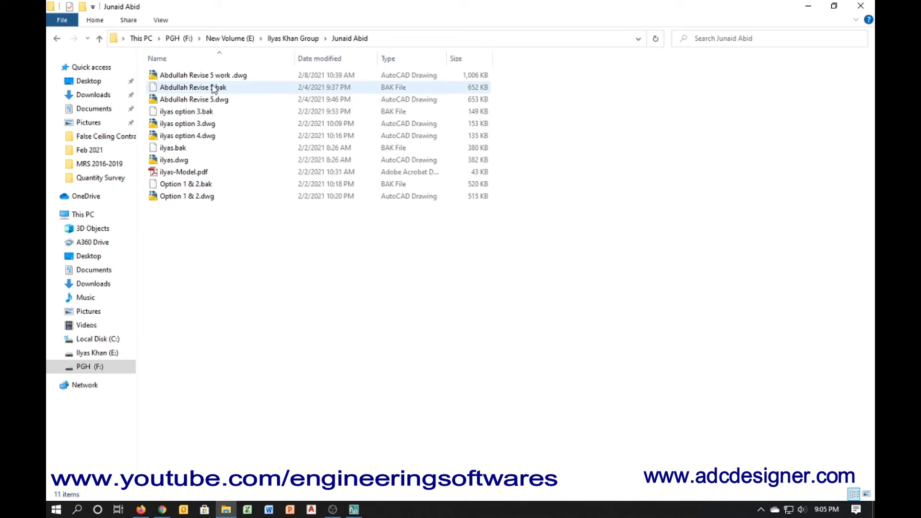
left_click(219, 77)
double_click(219, 77)
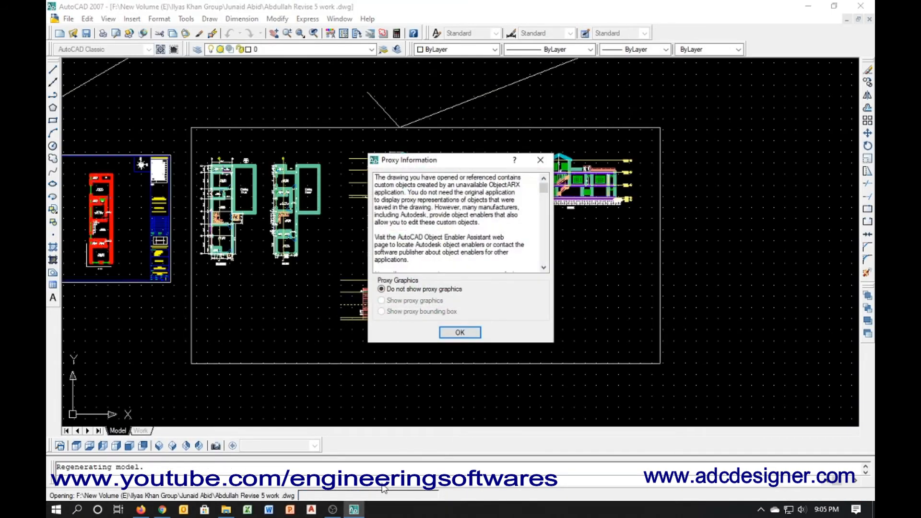
left_click(460, 332)
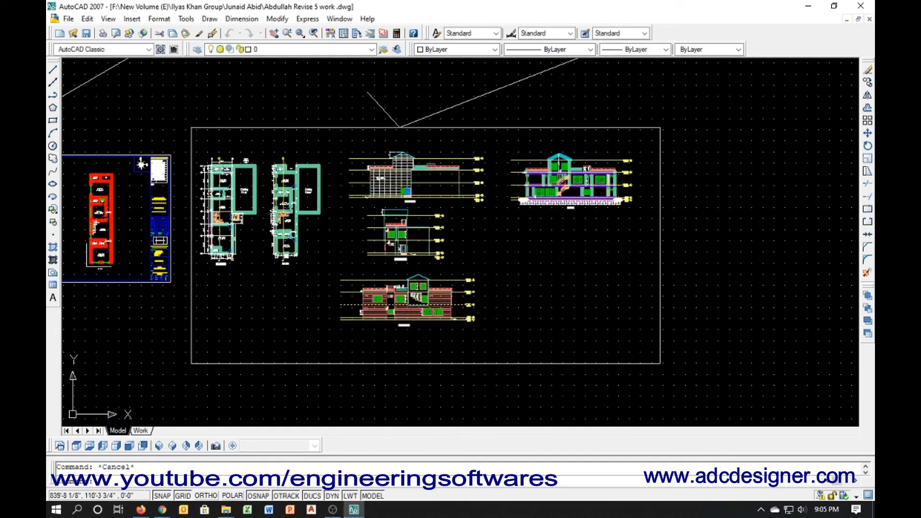
Look through the plan options in the reference drawing for reusable door, window, label and stair arrow symbols
middle_click_drag(302, 302, 600, 305)
scroll(328, 242, "up", 8)
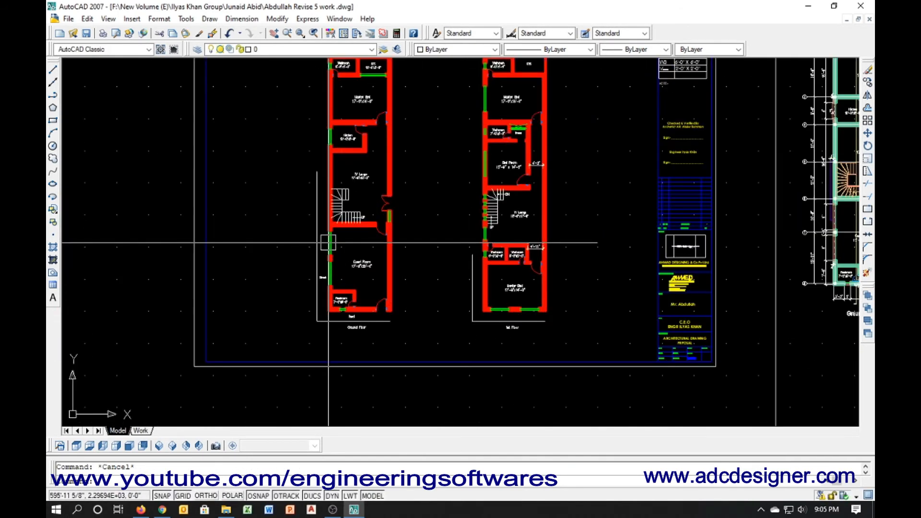
scroll(328, 243, "down", 8)
middle_click_drag(411, 339, 225, 336)
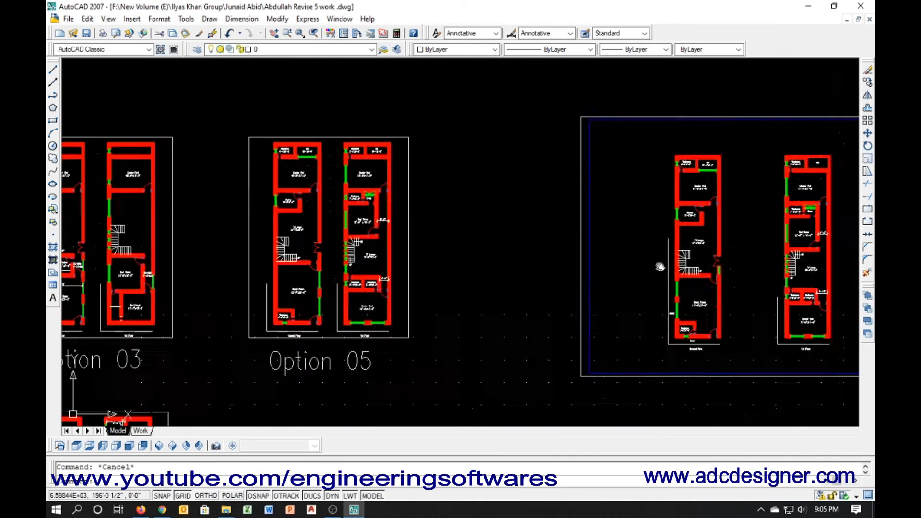
scroll(419, 259, "up", 2)
scroll(384, 261, "down", 6)
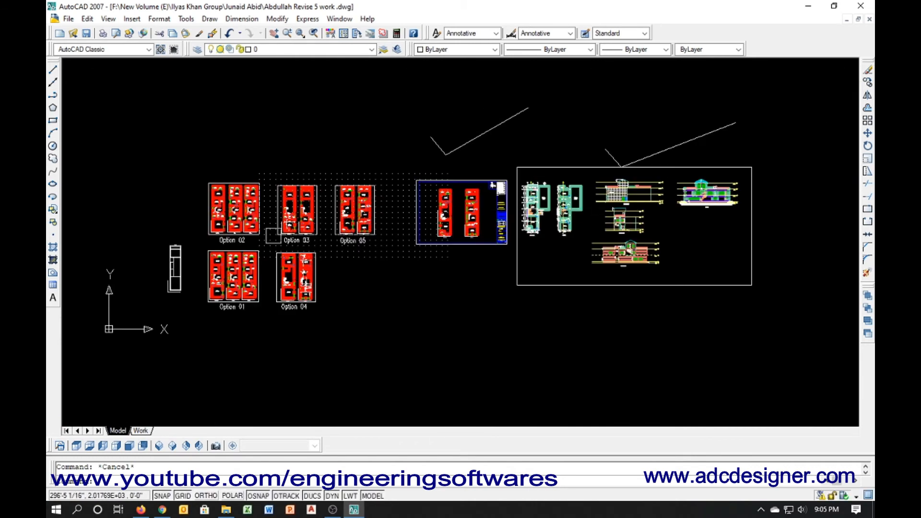
scroll(233, 230, "up", 7)
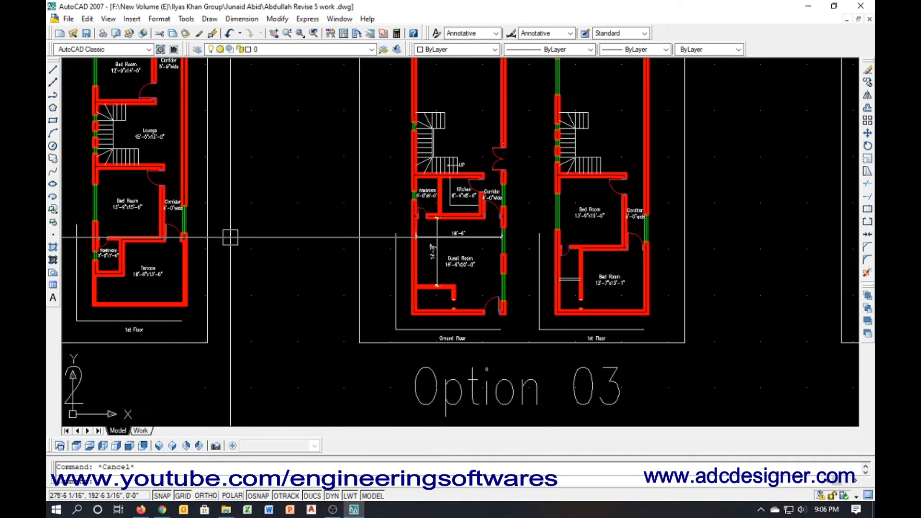
scroll(249, 244, "down", 2)
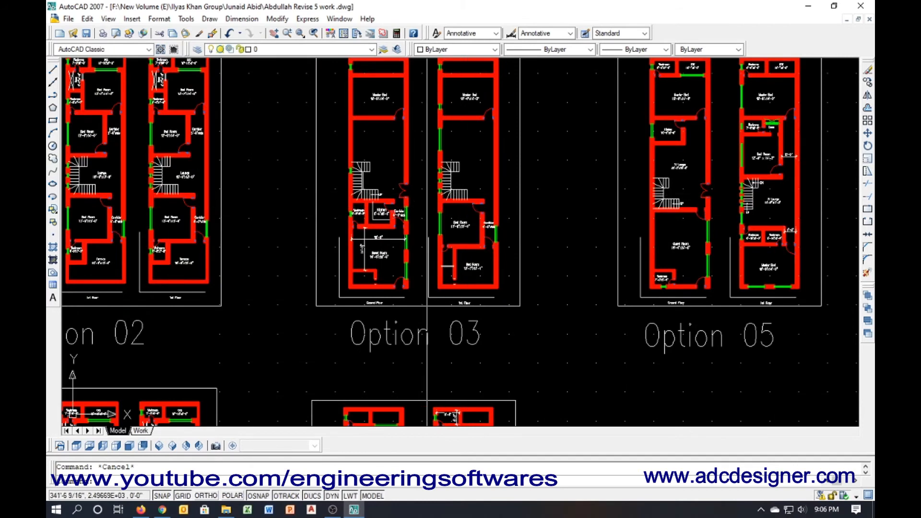
middle_click_drag(502, 222, 213, 304)
scroll(412, 301, "up", 3)
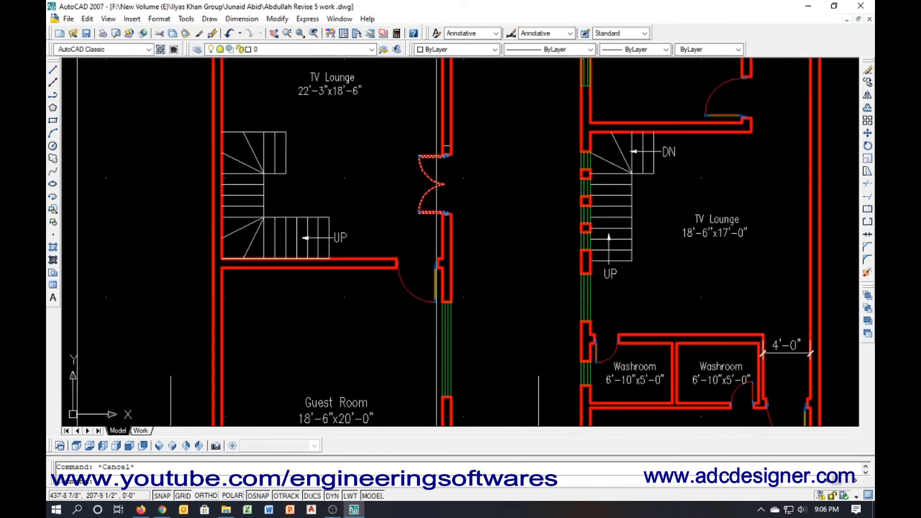
left_click(413, 294)
scroll(317, 303, "down", 2)
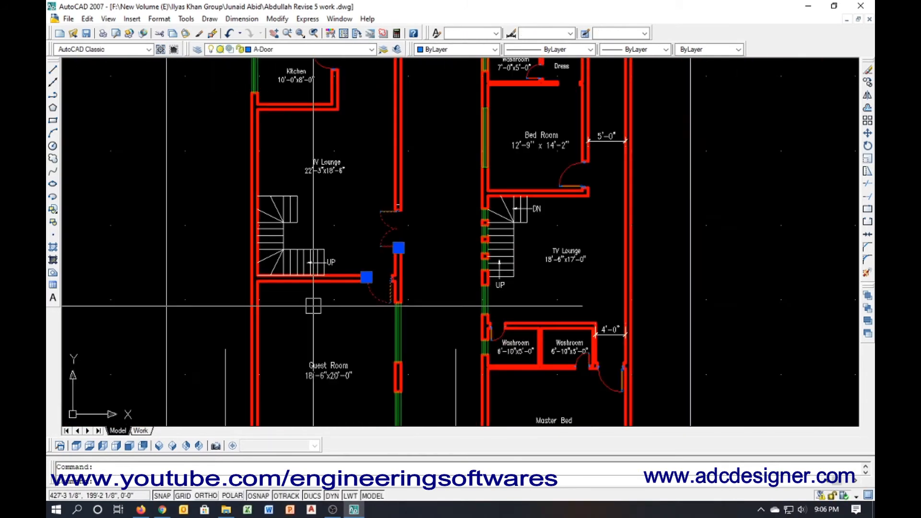
left_click(400, 330)
middle_click_drag(318, 127, 306, 167)
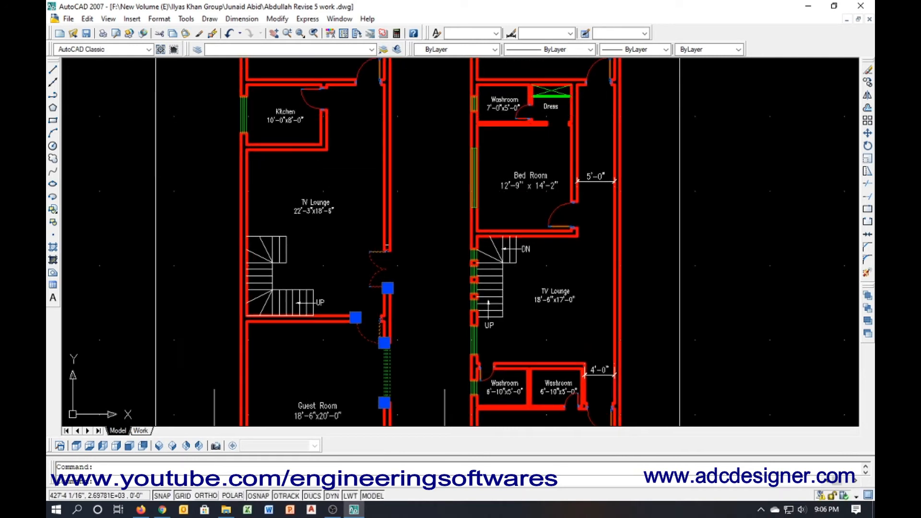
left_click(310, 103)
left_click(307, 206)
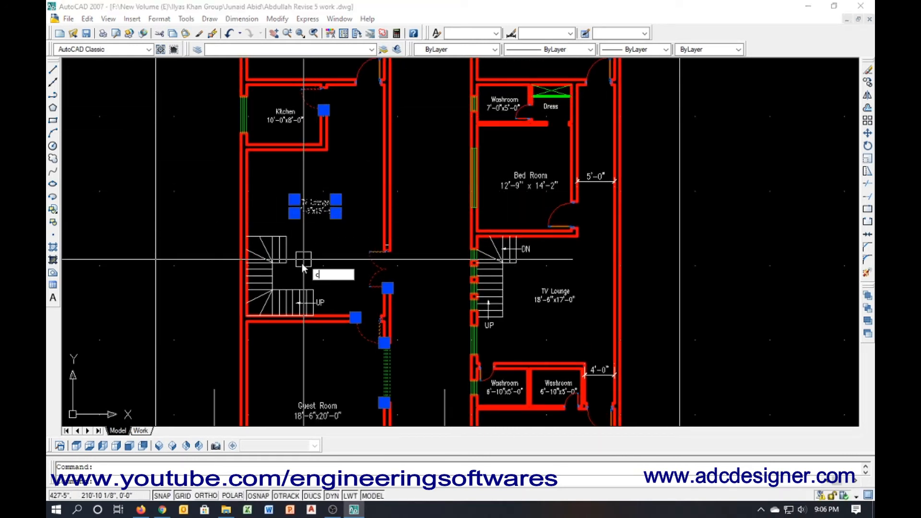
key("Escape")
Copy the TV Lounge label, kitchen door, double door, single door, three green windows and the UP and DN stair arrows to the clipboard
left_click(312, 206)
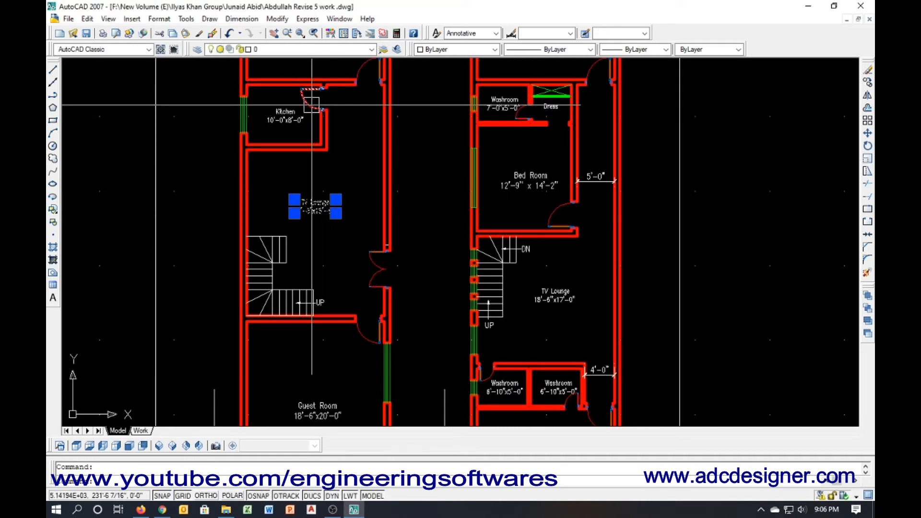
left_click(312, 105)
left_click(376, 267)
left_click(380, 335)
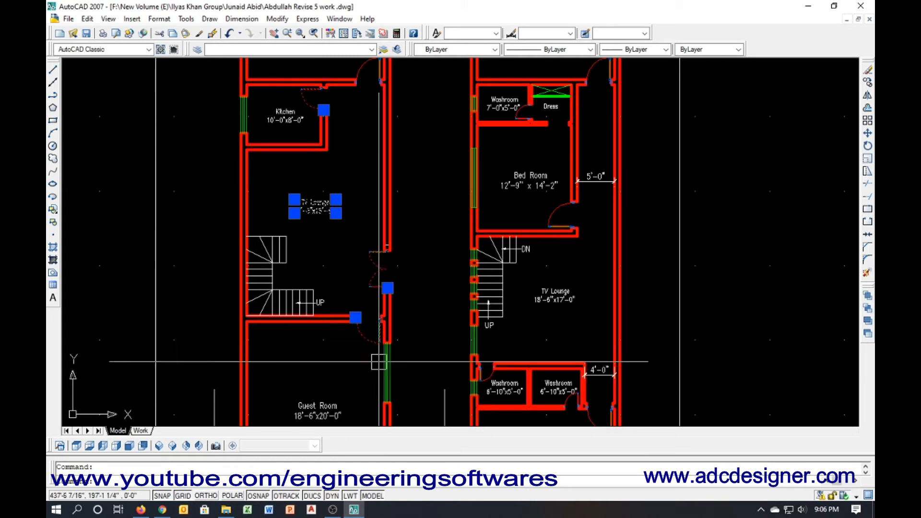
scroll(479, 399, "up", 2)
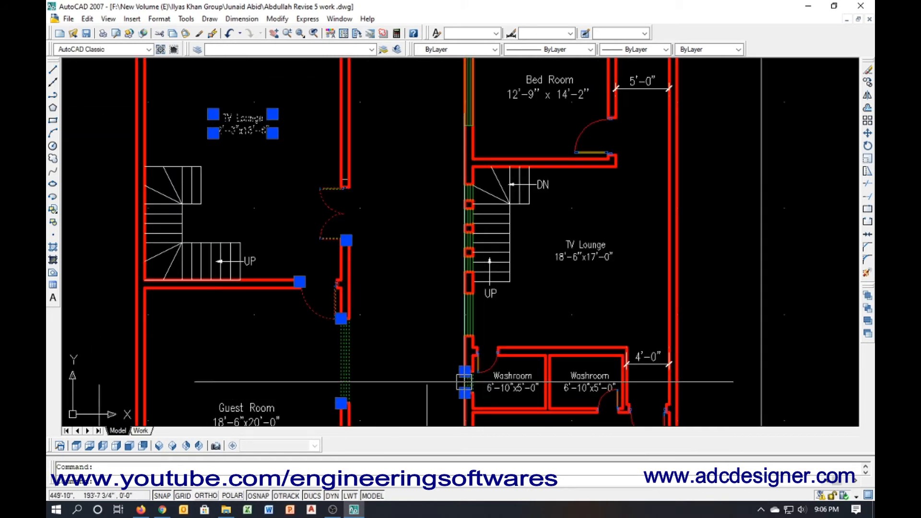
left_click(466, 312)
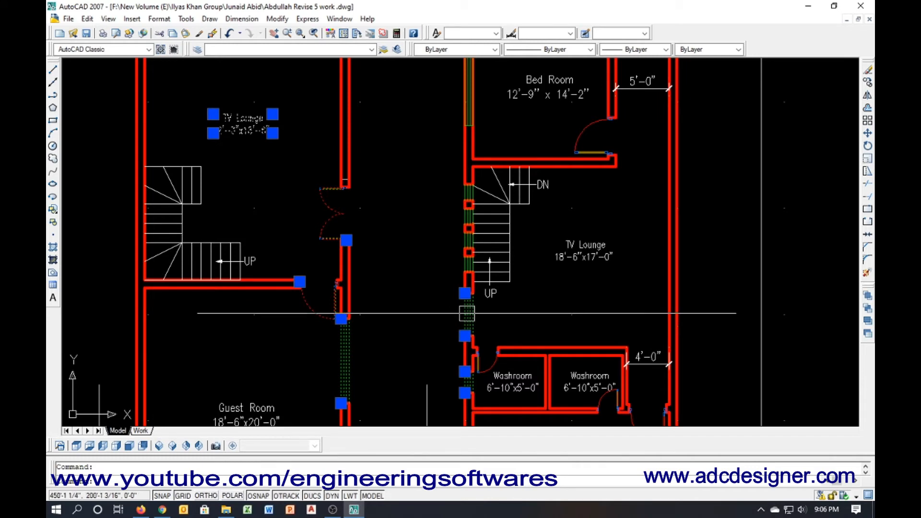
left_click(498, 299)
scroll(486, 274, "up", 3)
left_click(493, 269)
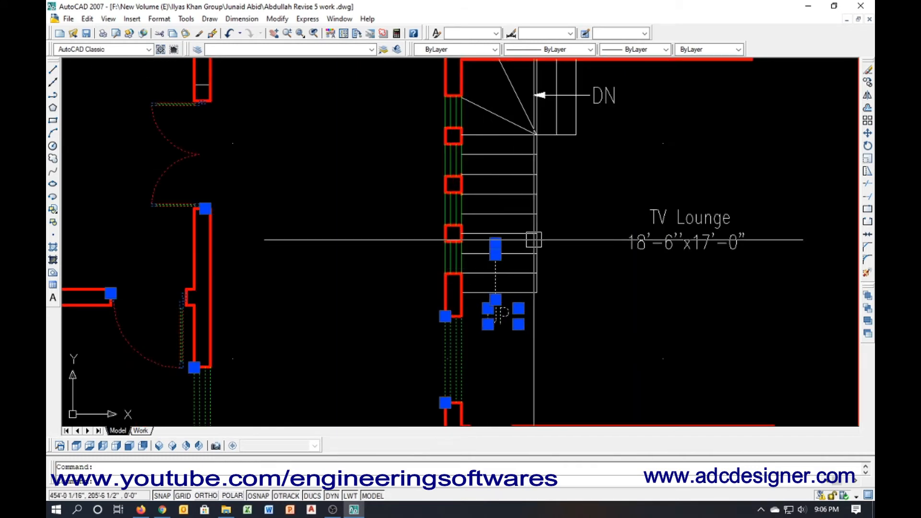
scroll(534, 240, "down", 3)
scroll(551, 160, "up", 3)
left_click(556, 129)
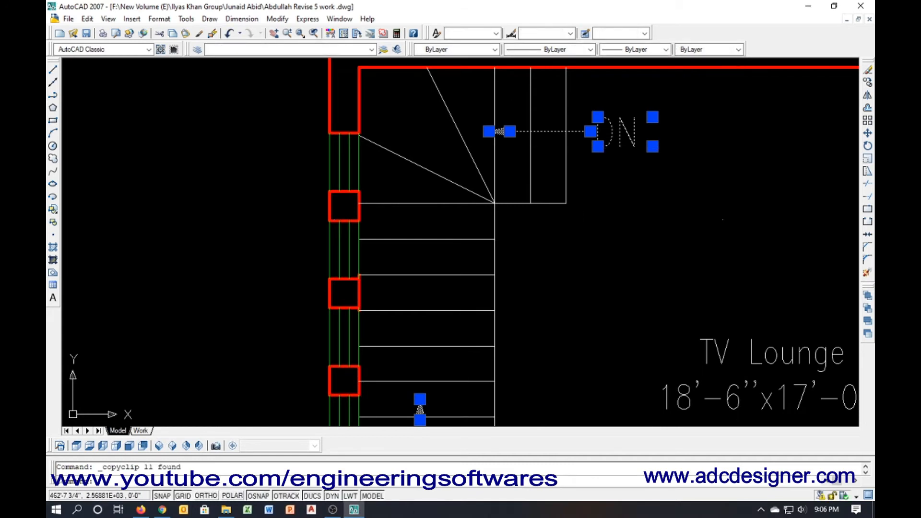
Return to the floor plan drawing and paste the copied doors, windows, label and stair arrows in the empty space beside the plan
left_click(846, 19)
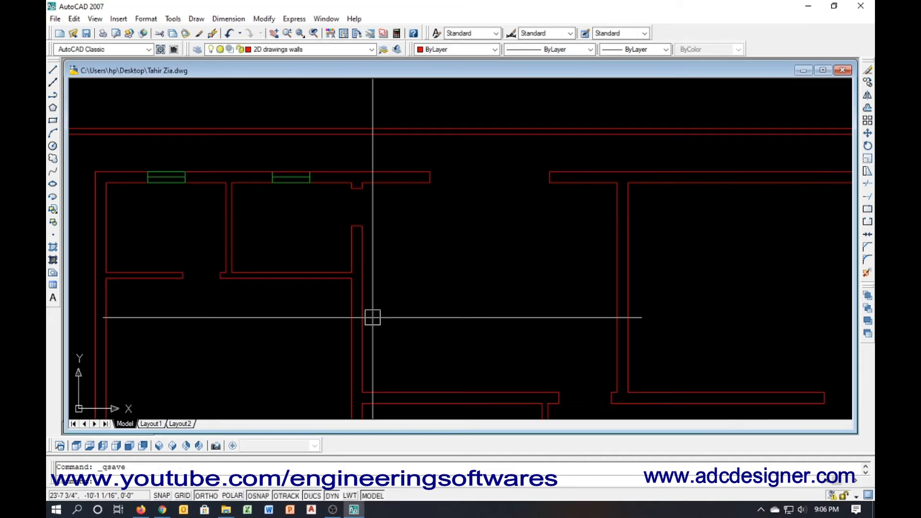
double_click(519, 71)
scroll(307, 244, "down", 6)
key("ctrl+v")
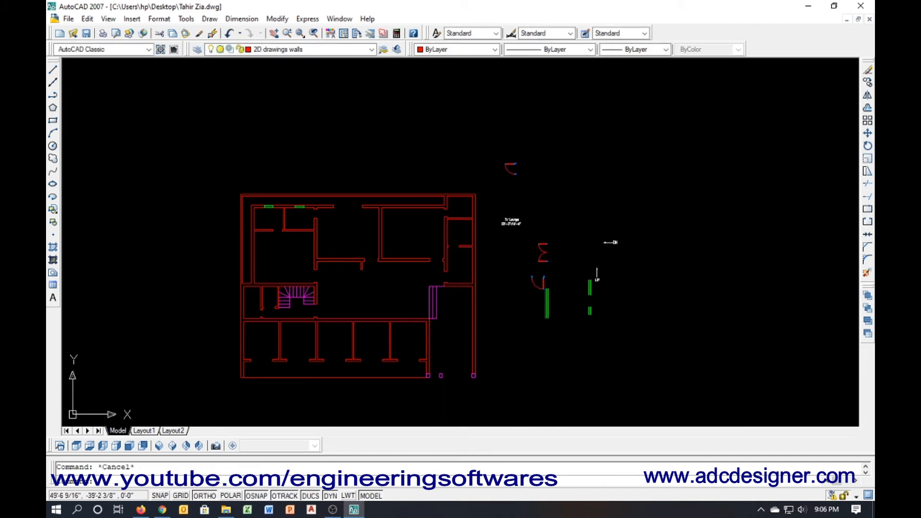
scroll(378, 308, "up", 2)
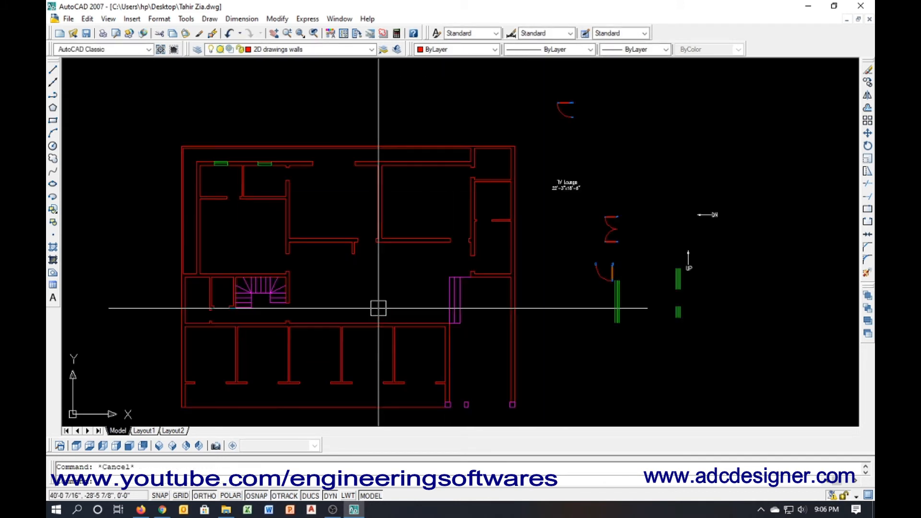
left_click(617, 314)
scroll(619, 314, "up", 3)
scroll(628, 349, "up", 2)
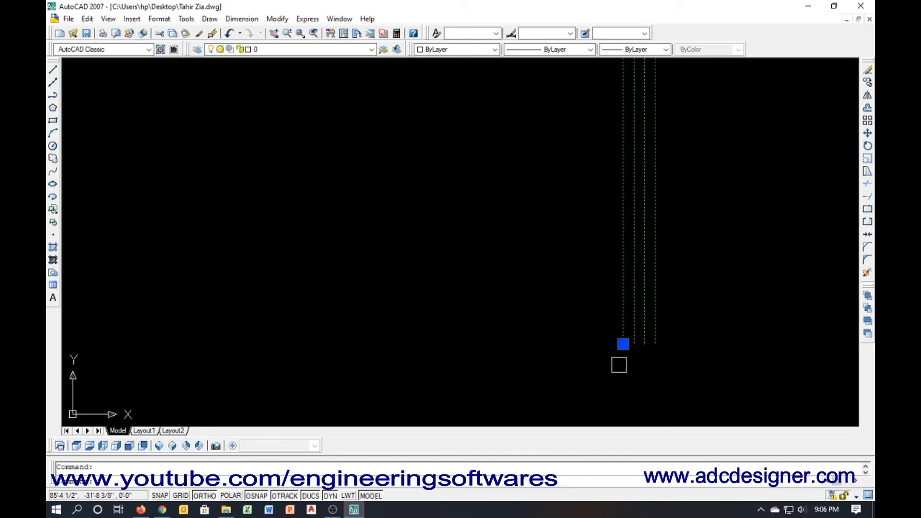
key("Escape")
Place two horizontally aligned copies of the longest pasted green window between the original and the floor plan
scroll(533, 355, "down", 3)
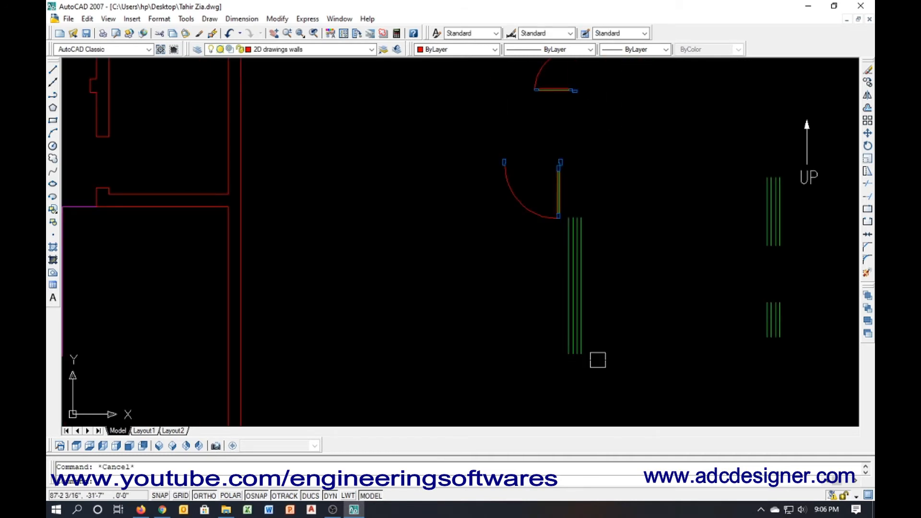
type("co")
key("Return")
left_click(605, 324)
left_click(509, 317)
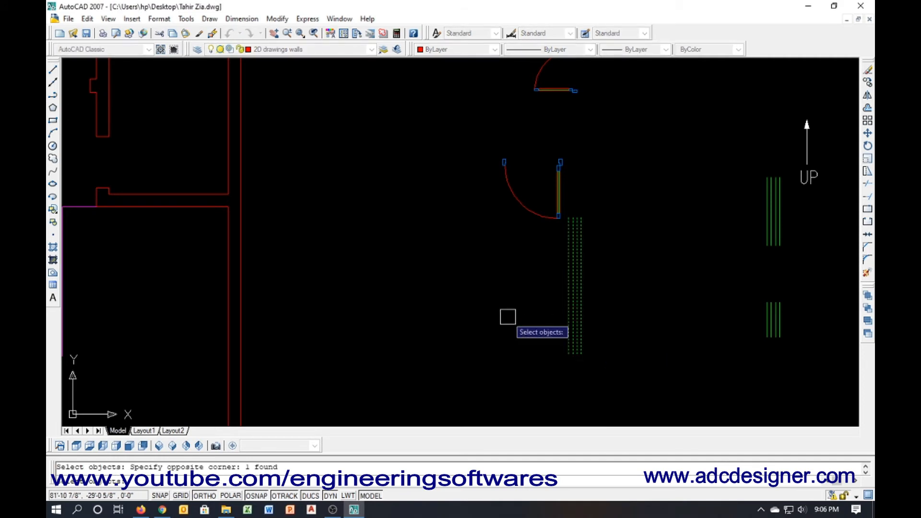
key("Return")
left_click(568, 325)
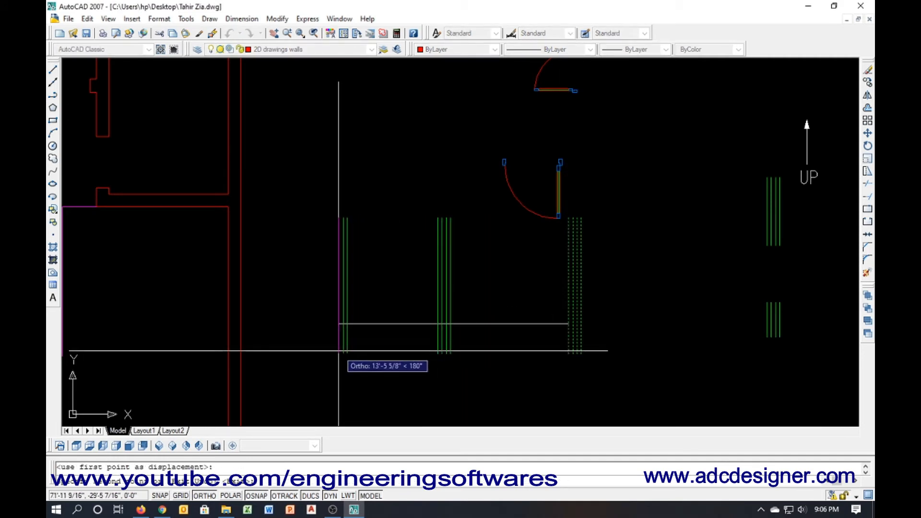
left_click(321, 354)
Rotate the window copy nearest the floor plan by 270° about a point beside it so that it lies horizontally
type("ro")
key("Return")
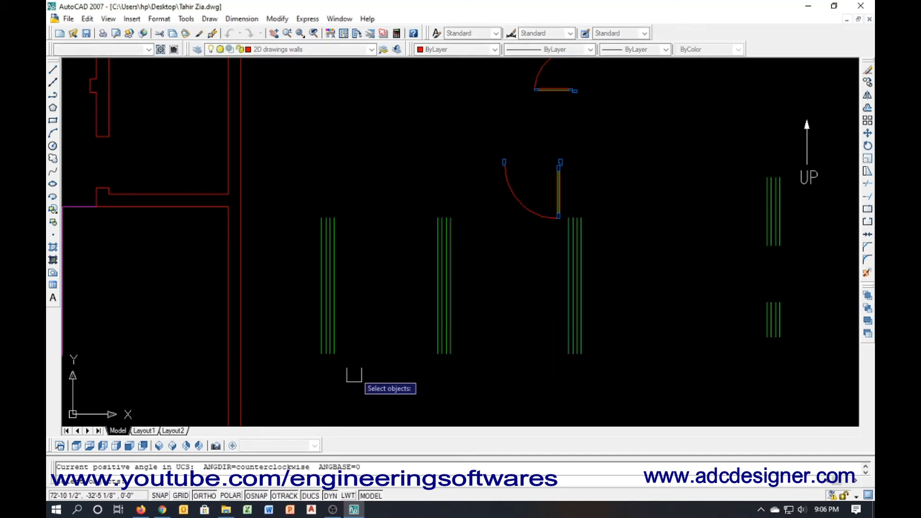
left_click(306, 317)
key("Return")
left_click(349, 293)
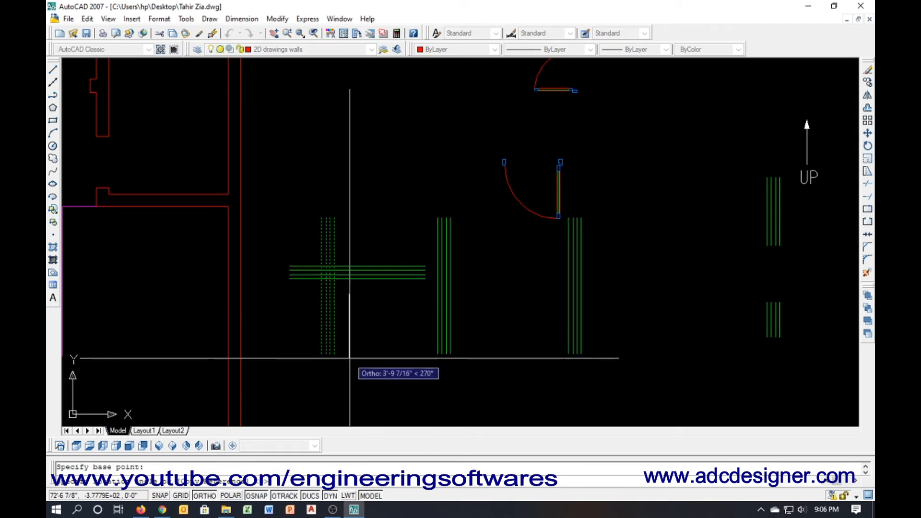
left_click(355, 265)
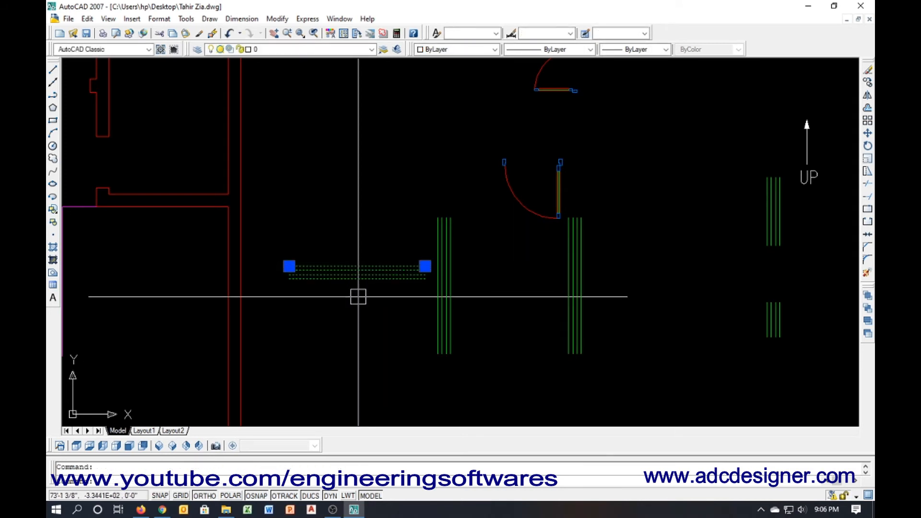
scroll(376, 319, "down", 4)
middle_click_drag(368, 313, 457, 326)
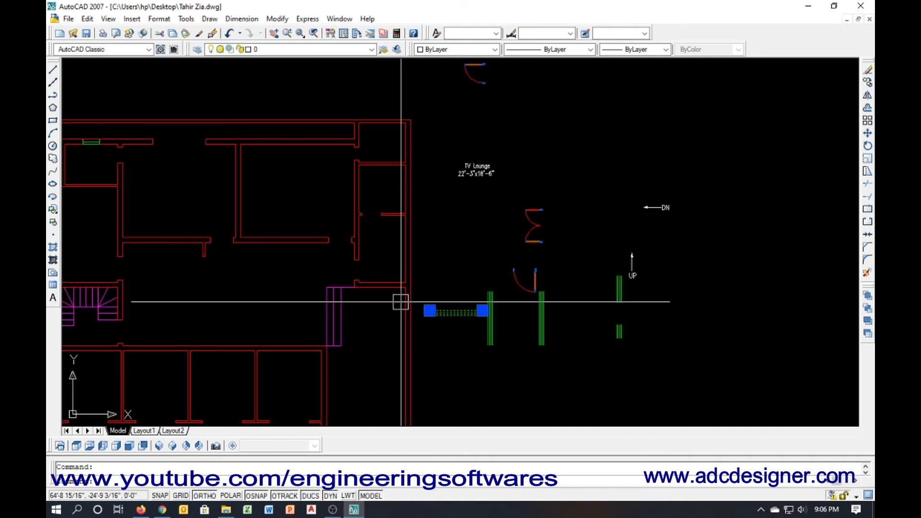
key("Escape")
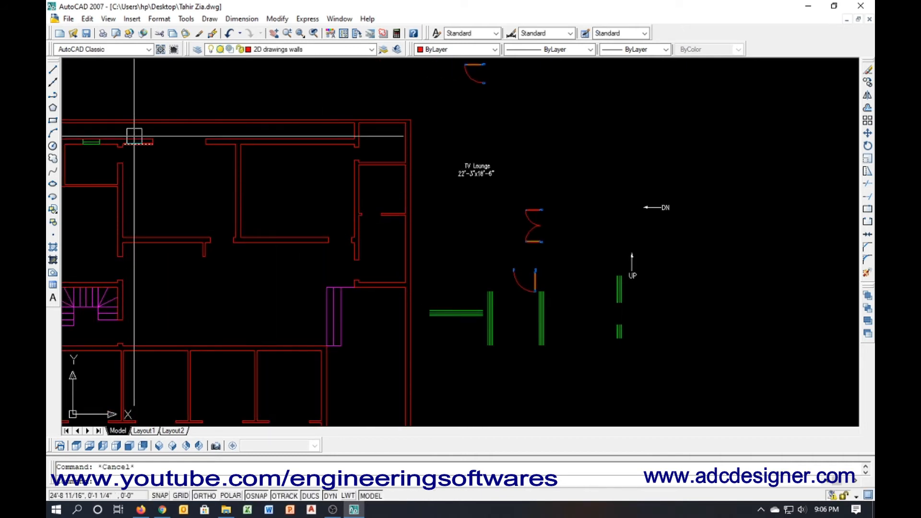
scroll(289, 141, "up", 3)
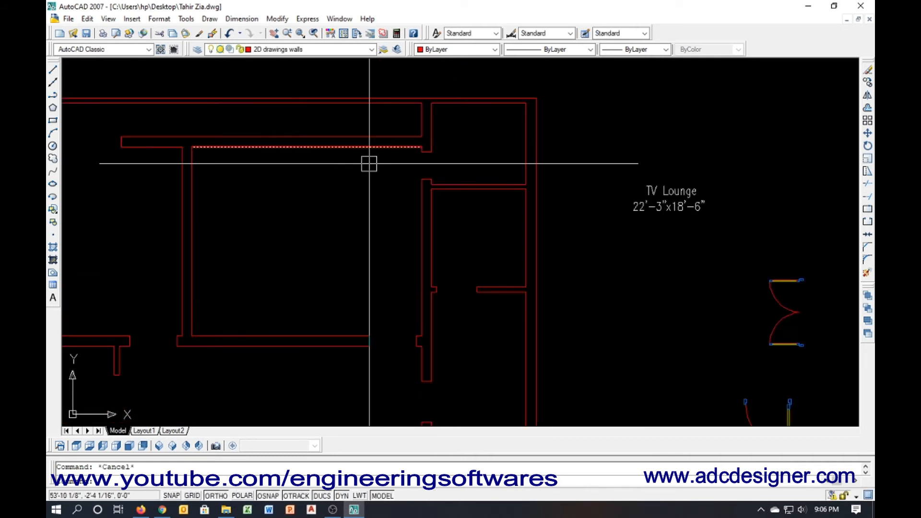
Draw a vertical line up through the upper wall from the midpoint of the rightmost large room's inner wall line
type("l")
key("Return")
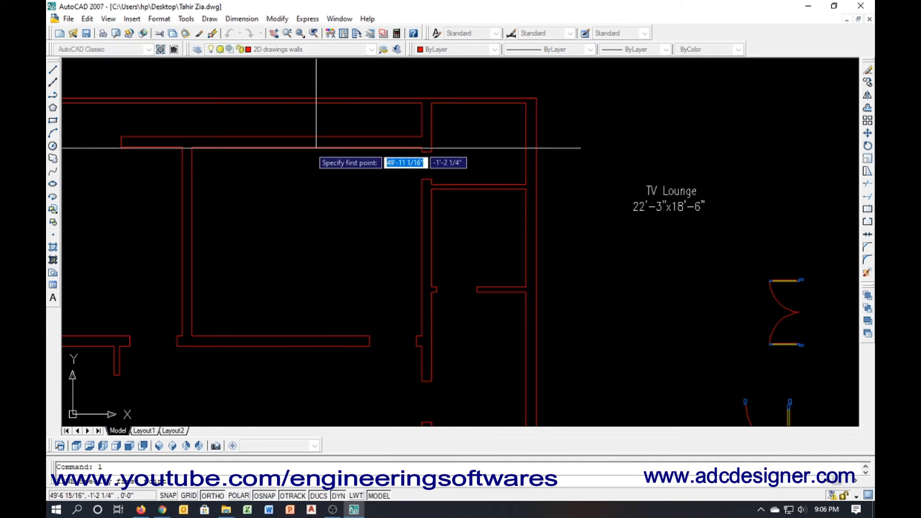
left_click(306, 147)
left_click(306, 112)
key("Return")
Offset the vertical line 4' to both sides to mark the window width
type("o")
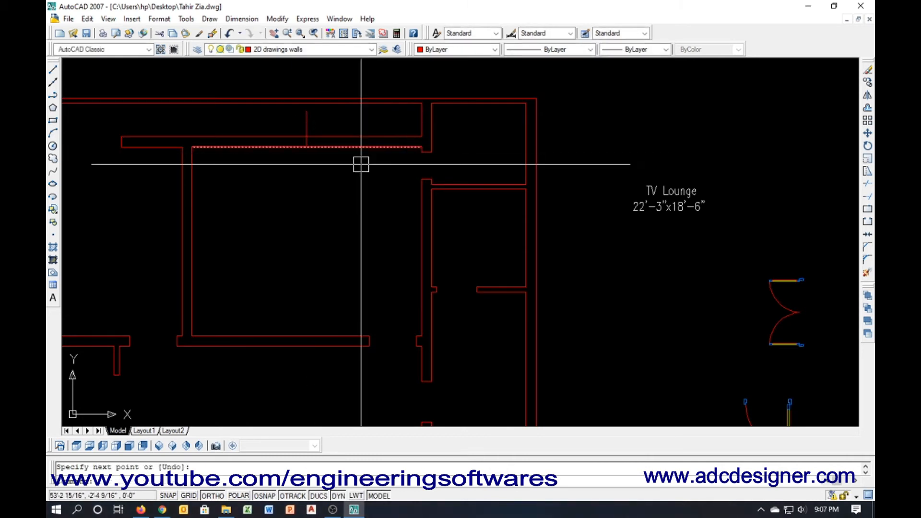
key("Return")
type("4")
key("Return")
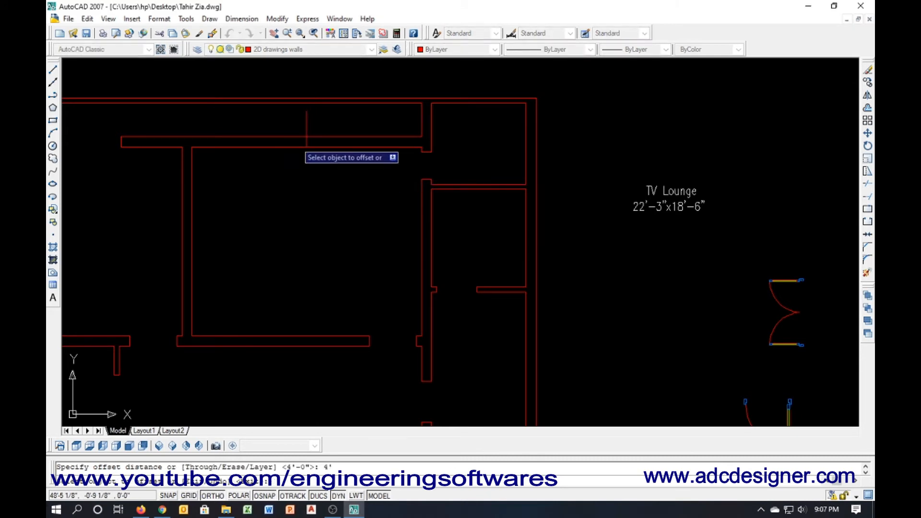
left_click(307, 124)
left_click(336, 125)
left_click(306, 120)
left_click(251, 118)
key("Escape")
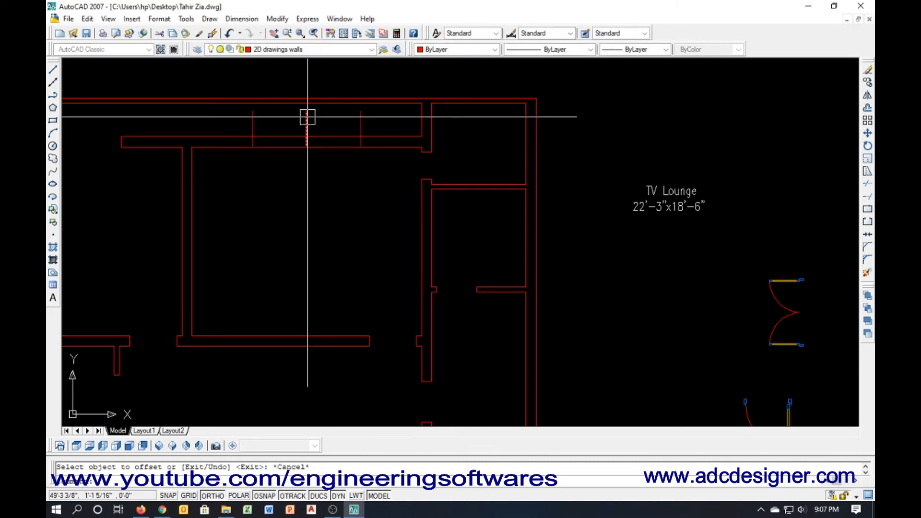
Erase the centre line and trim the wall lines and projecting ends to form the rightmost large room's window opening
left_click(306, 120)
key("Delete")
type("tr")
key("Return")
key("Return")
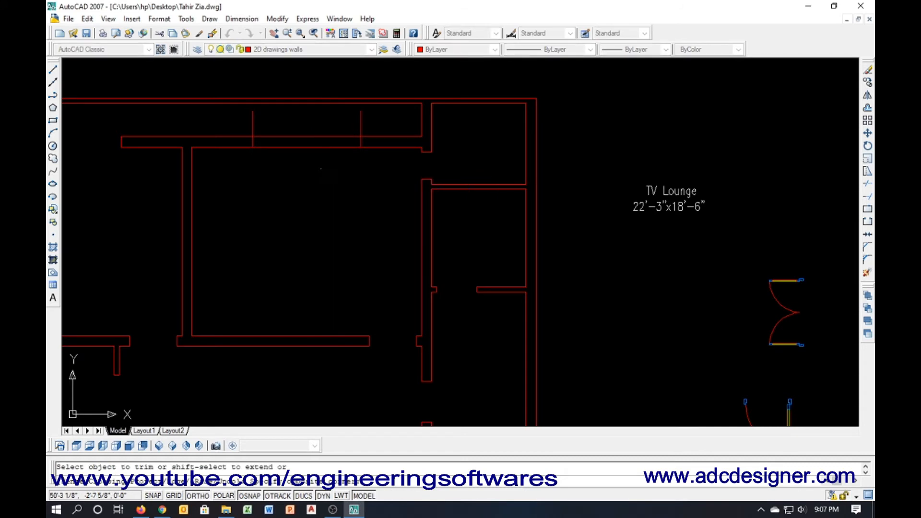
left_click(253, 117)
key("Escape")
Copy the horizontal green window from its lower corner into the upper-wall openings of both large rooms
scroll(298, 174, "down", 4)
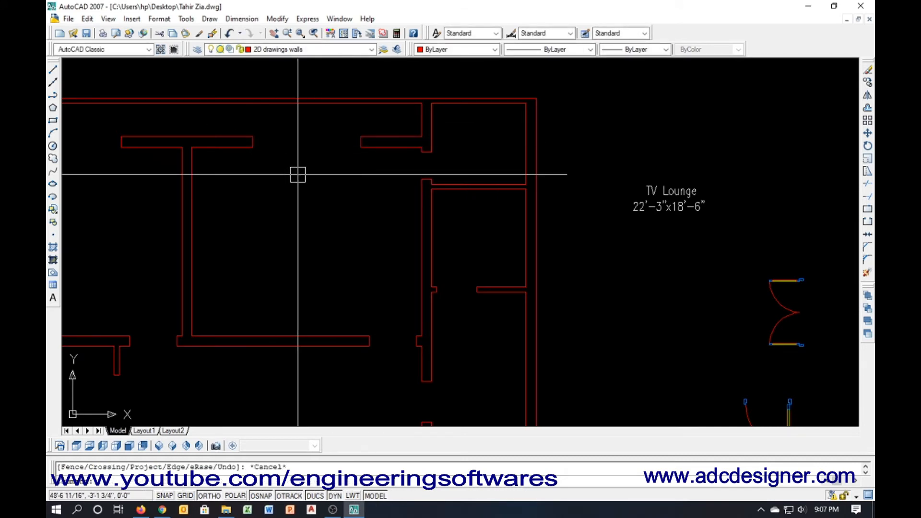
left_click(482, 287)
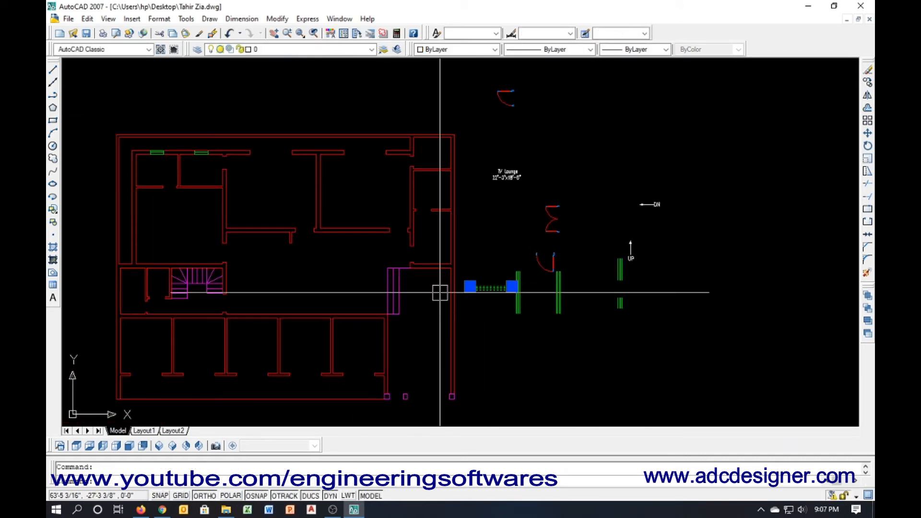
type("co")
key("Return")
scroll(480, 304, "up", 5)
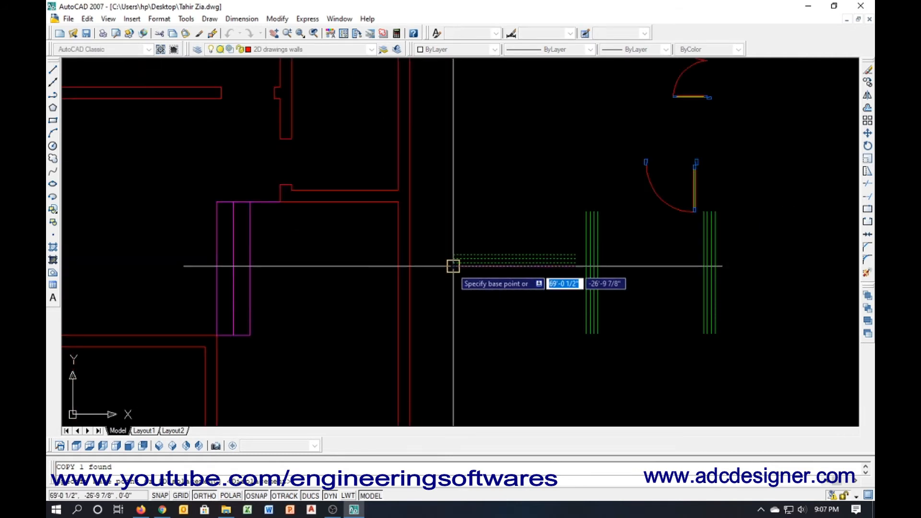
left_click(453, 266)
scroll(504, 311, "down", 4)
scroll(329, 139, "up", 4)
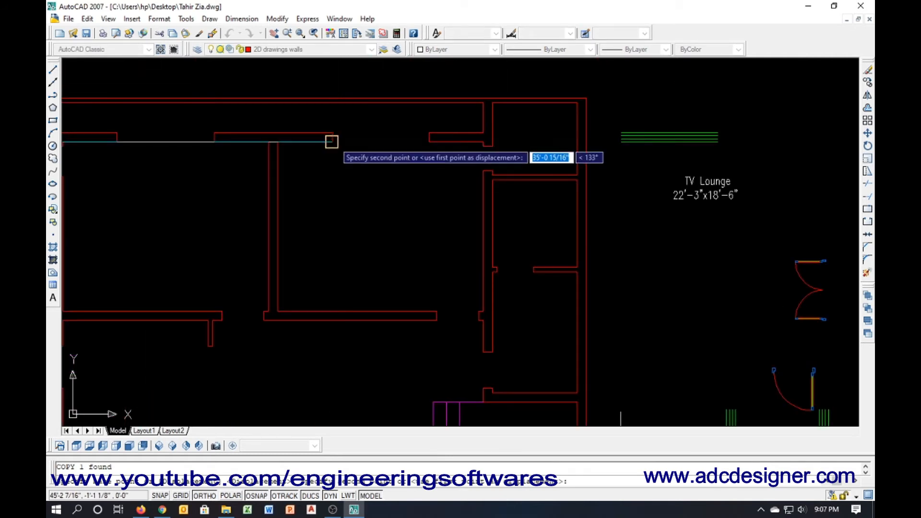
left_click(117, 139)
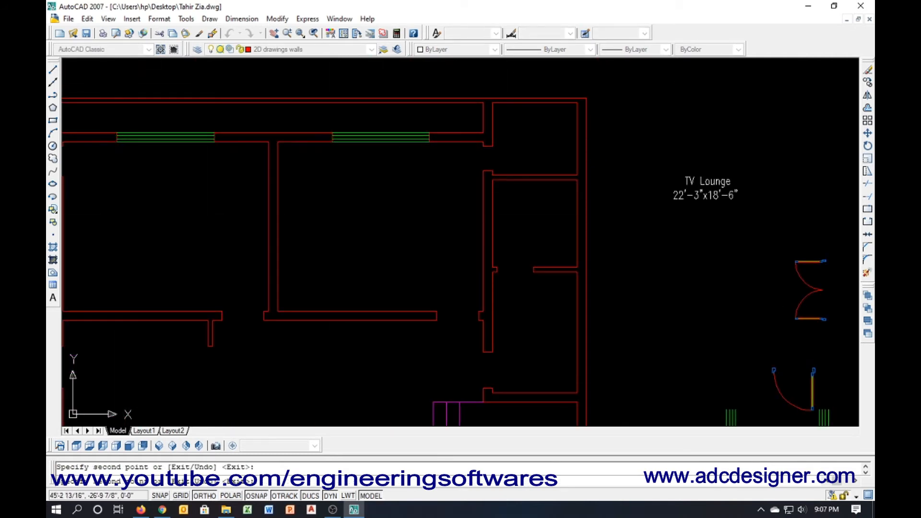
left_click(331, 137)
scroll(422, 231, "down", 2)
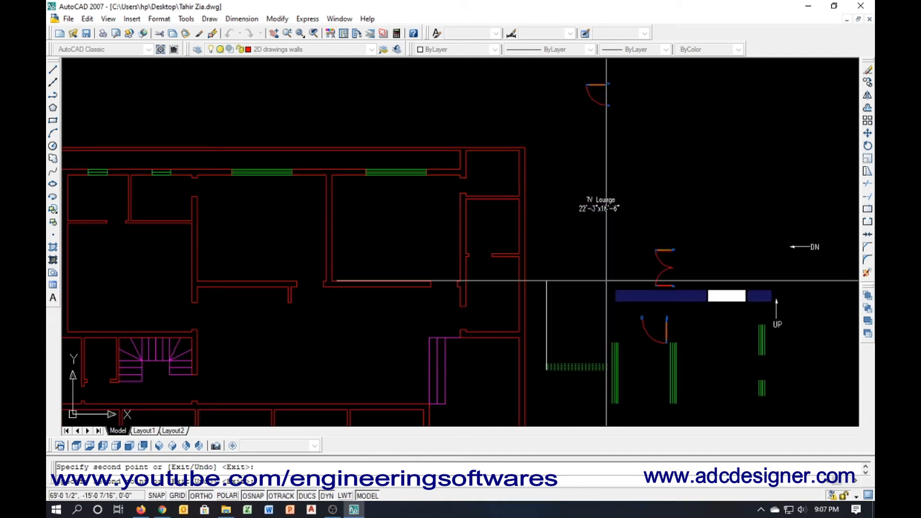
key("Escape")
Draw a horizontal guide line from the midpoint of the short vertical wall at the plan's upper right corner
scroll(496, 182, "up", 3)
type("l")
key("Return")
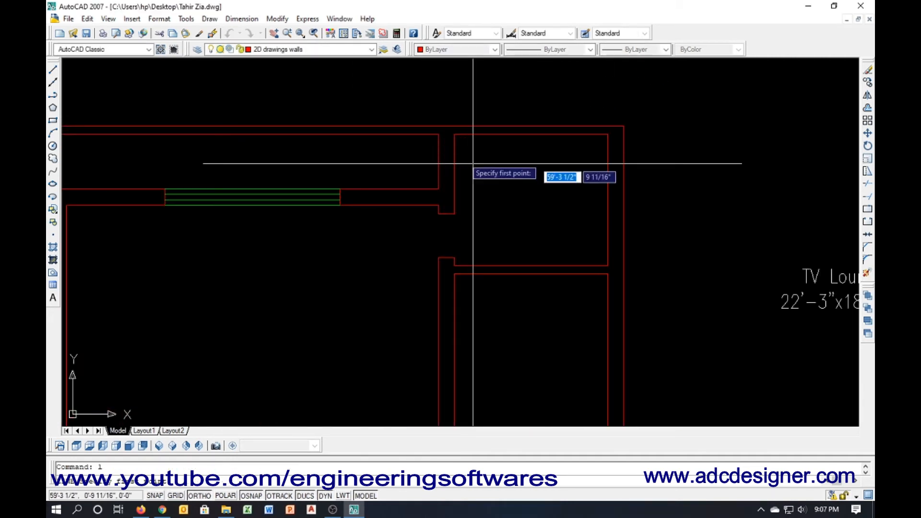
left_click(438, 162)
Copy the shortest vertical green window onto the short wall at the guide line, centred on its height, and erase the guide line
scroll(488, 181, "down", 4)
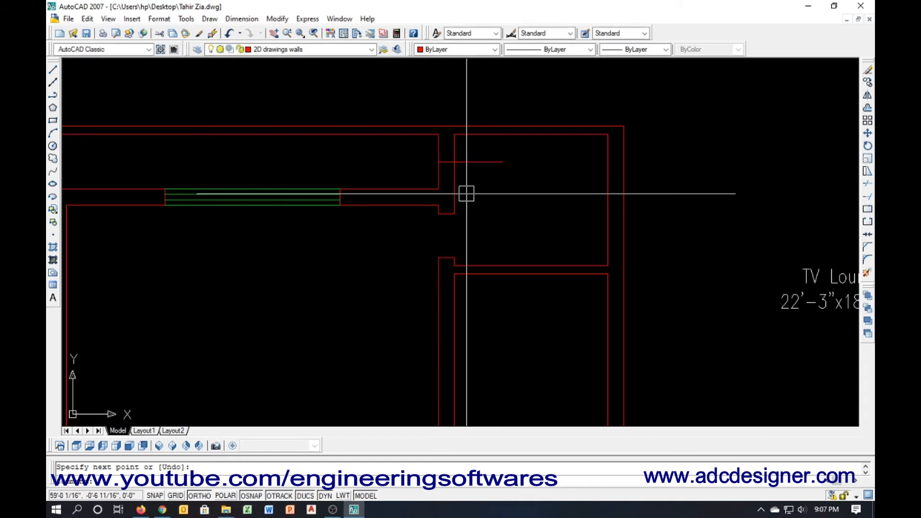
middle_click_drag(534, 258, 451, 165)
left_click(661, 329)
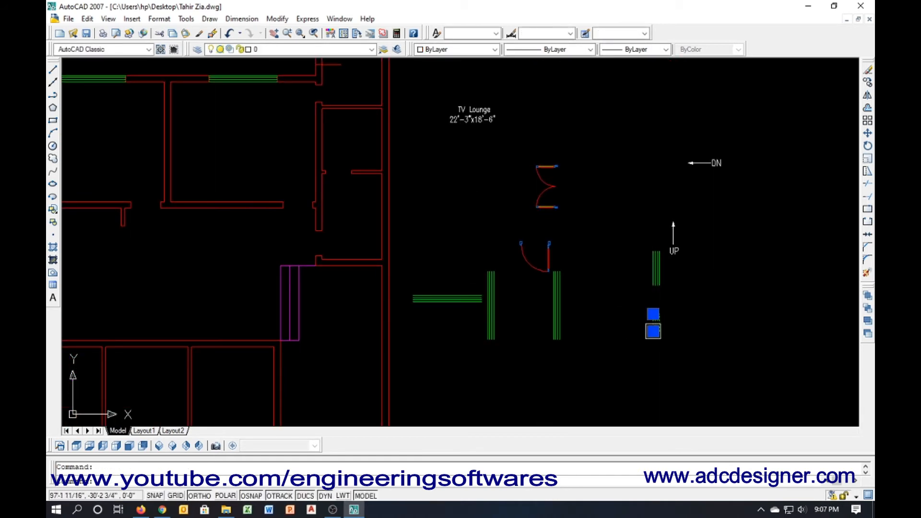
type("co")
key("Return")
scroll(665, 323, "up", 4)
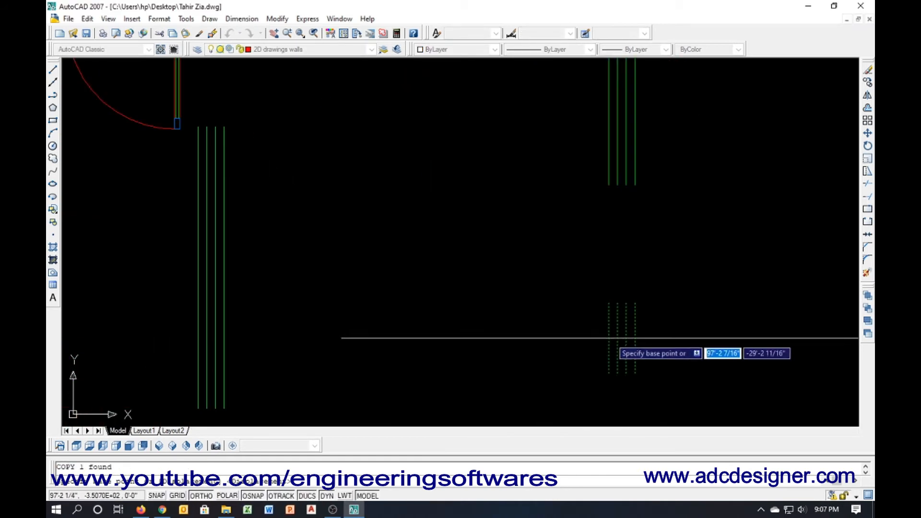
left_click(608, 339)
scroll(621, 343, "down", 4)
scroll(493, 257, "up", 4)
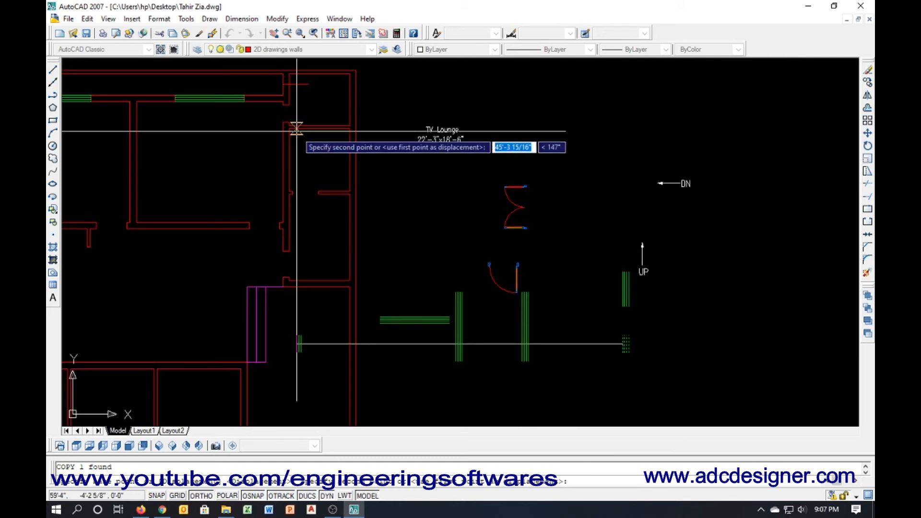
scroll(306, 137, "up", 3)
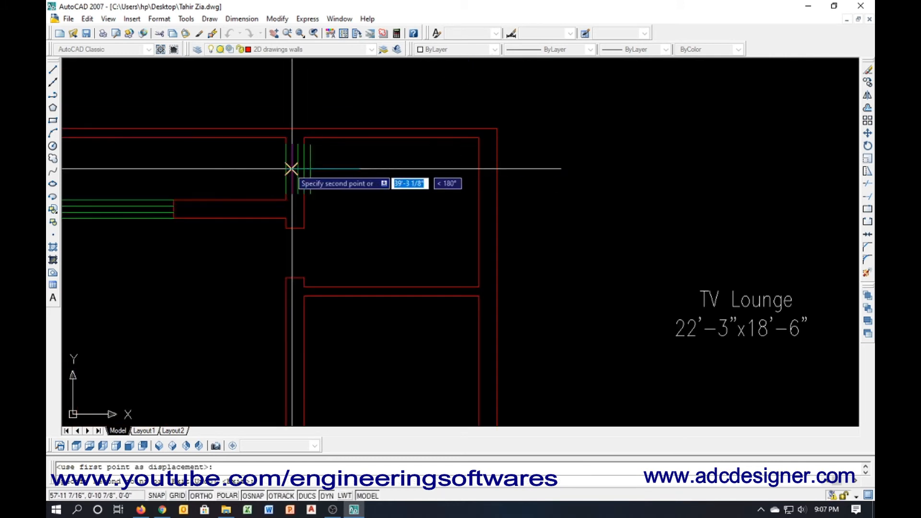
left_click(294, 168)
key("Escape")
left_click(329, 167)
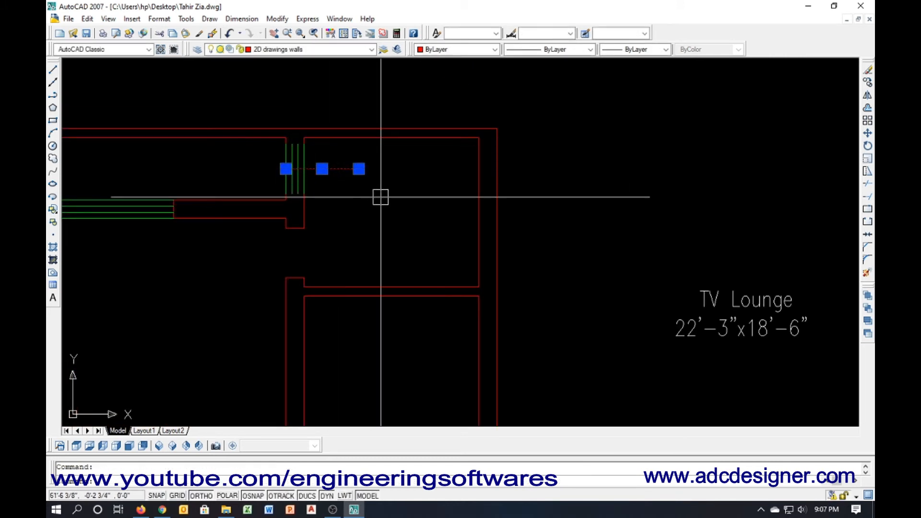
key("Delete")
Draw horizontal lines across the wall thickness to close both ends of the newly placed short window
type("l")
key("Return")
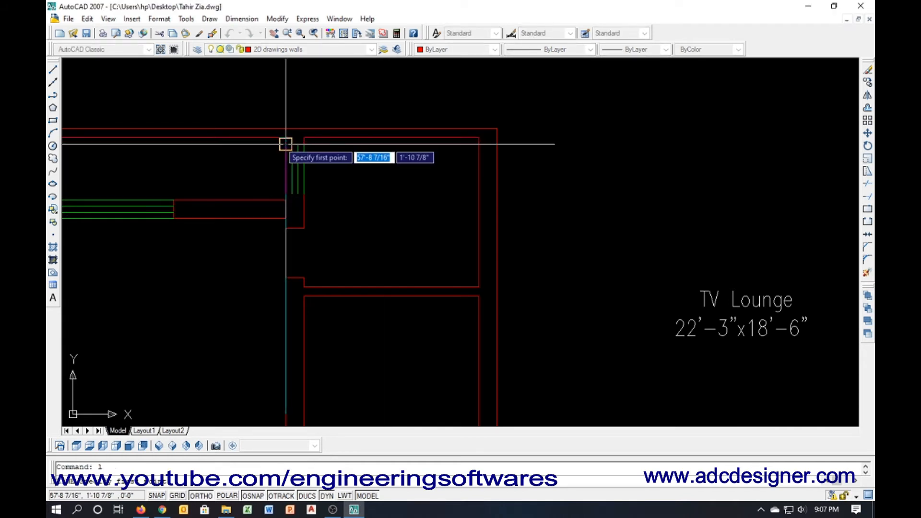
left_click(306, 143)
key("space")
key("space")
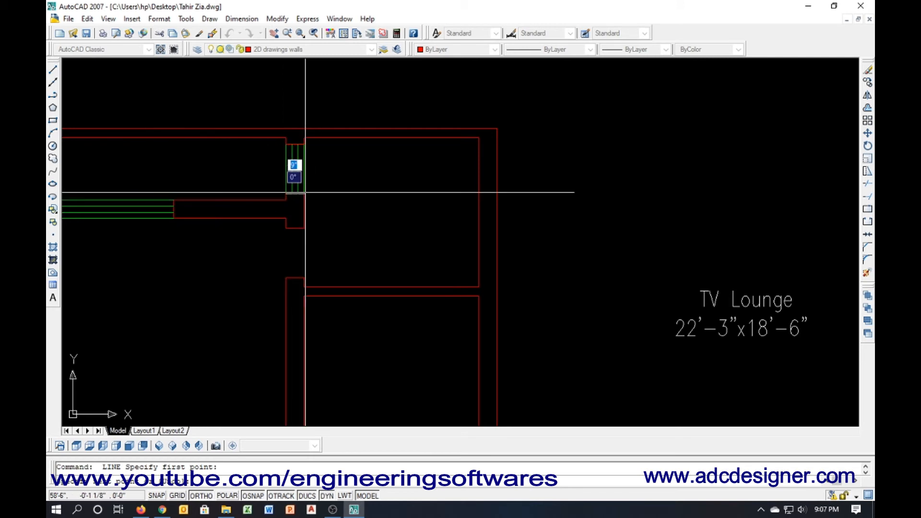
left_click(304, 193)
key("Return")
Set the colour of the short window's closing lines to Green
left_click(294, 143)
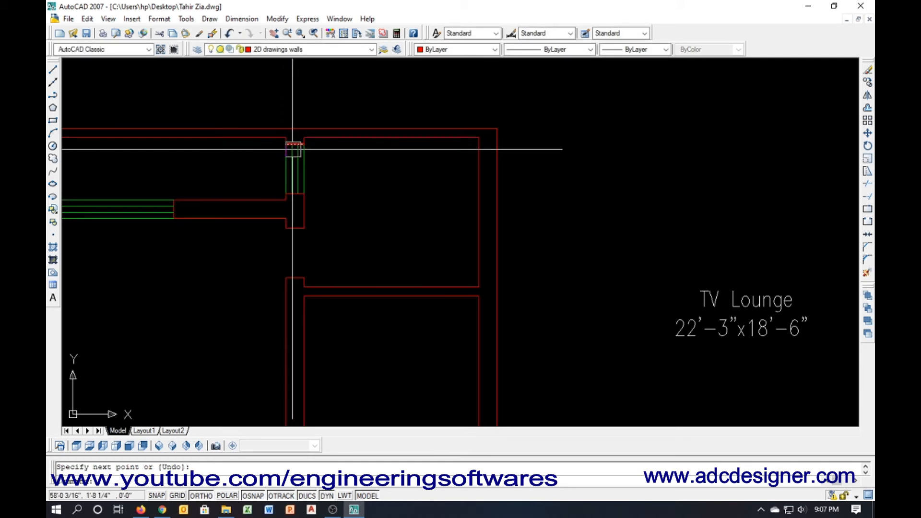
scroll(293, 142, "up", 2)
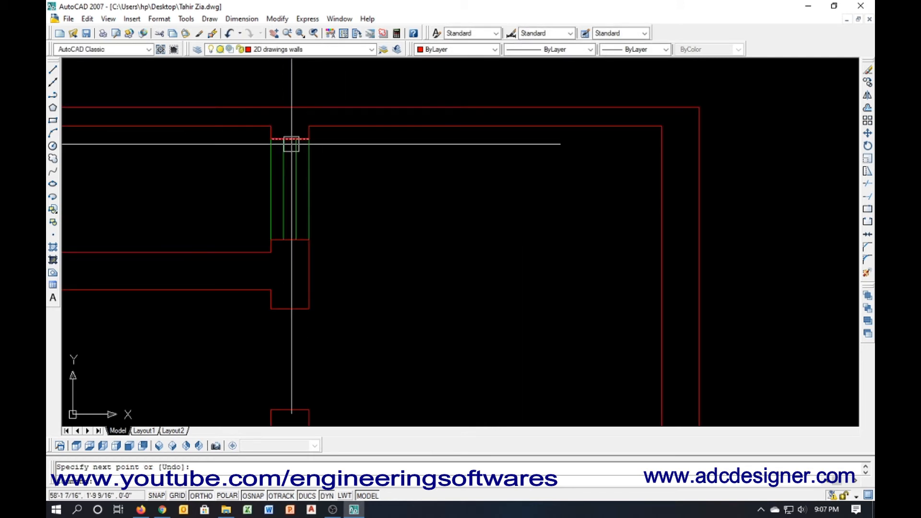
left_click(443, 50)
left_click(447, 99)
key("Escape")
Draw a short horizontal line across the thickness of the left room's outer wall at its midpoint
scroll(393, 207, "down", 3)
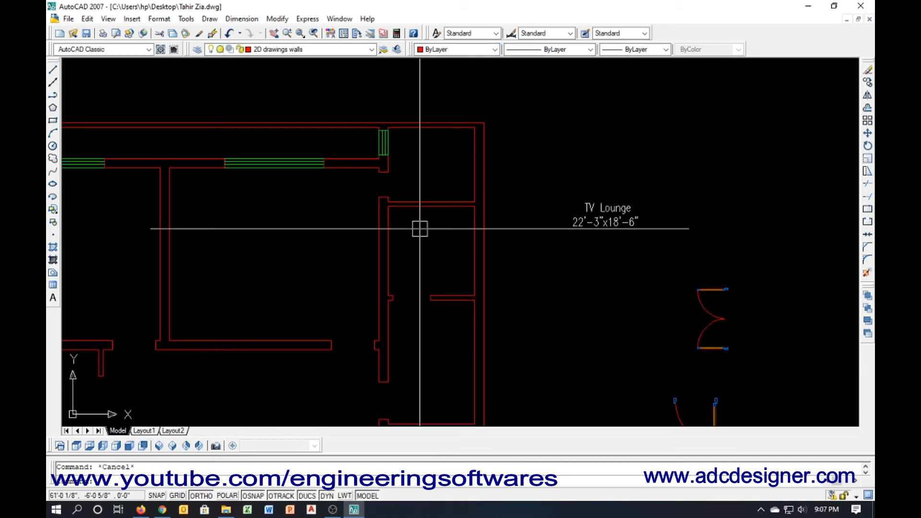
middle_click_drag(358, 238, 634, 120)
middle_click_drag(413, 202, 630, 204)
key("Return")
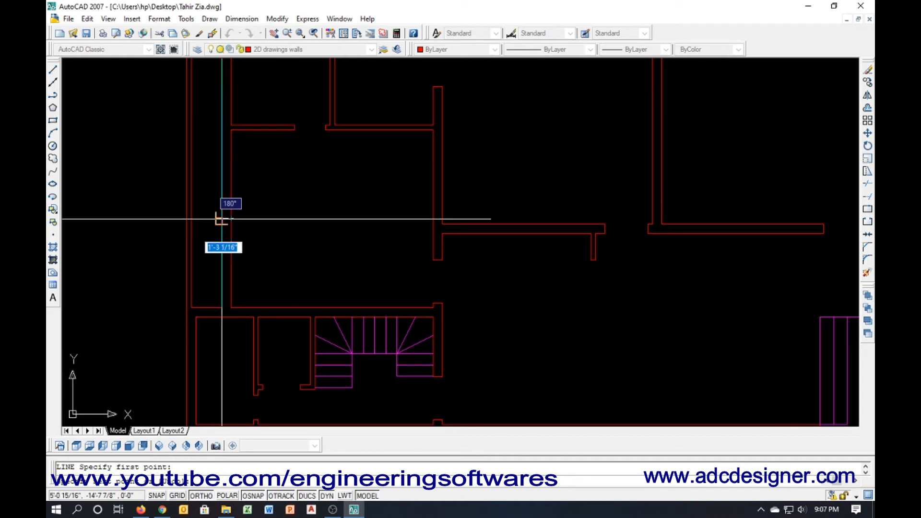
key("Return")
Offset the short line across the left room's outer wall 4' upward and 4' downward
type("o")
key("Return")
type("4'")
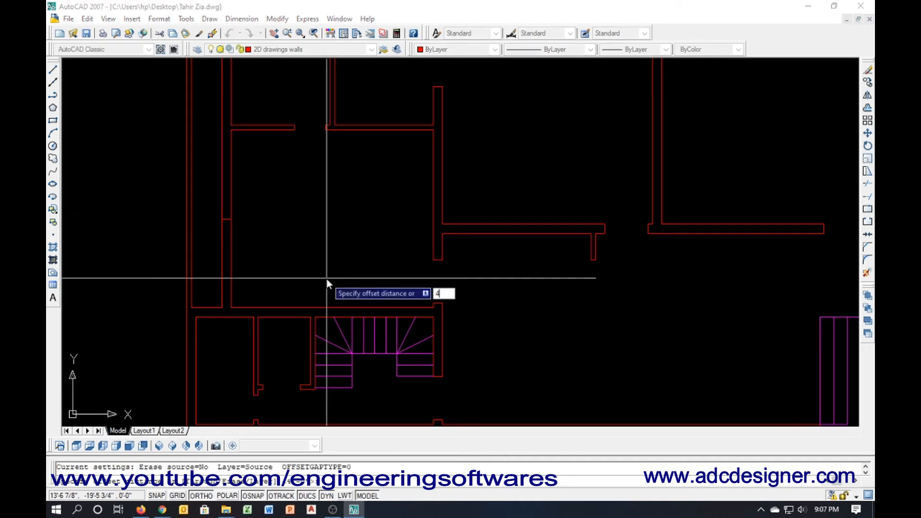
key("Return")
left_click(224, 227)
left_click(226, 210)
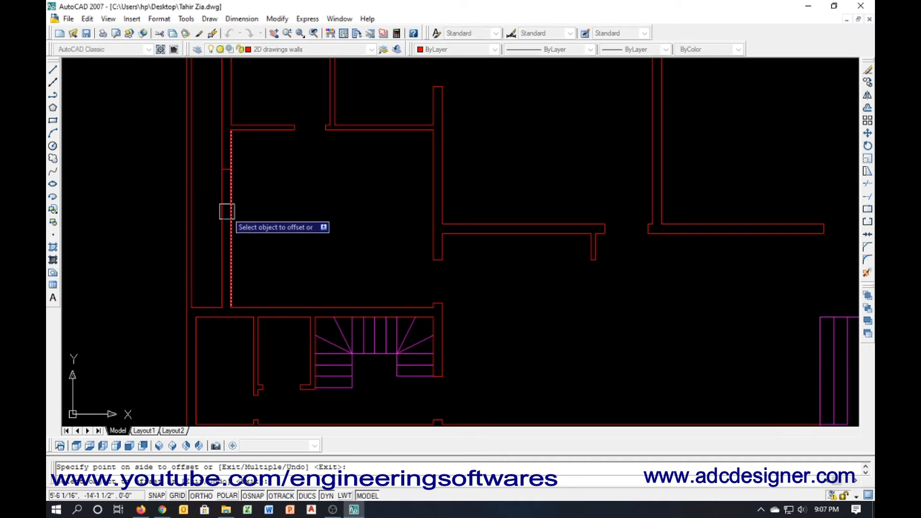
left_click(230, 236)
left_click(240, 238)
key("Escape")
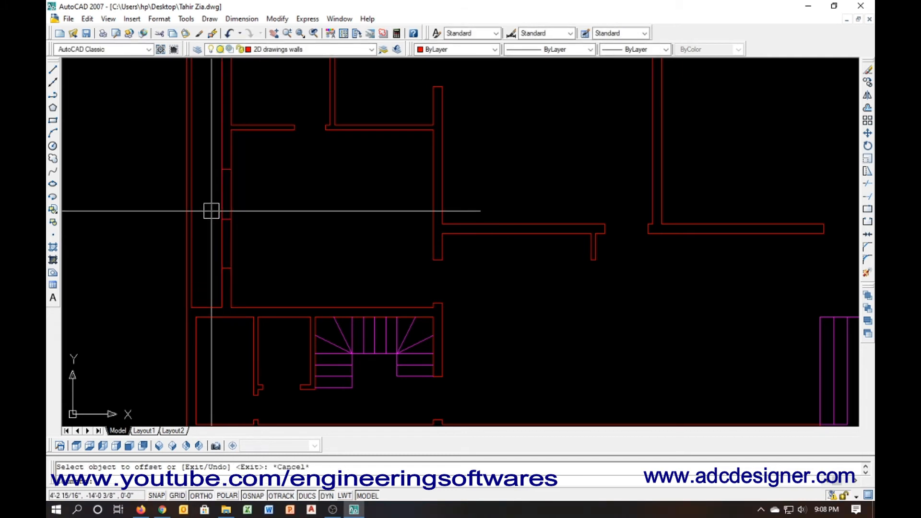
Erase the middle line and trim the wall lines between the two offsets to open the left room's window gap
left_click(254, 244)
type("e")
key("Return")
type("tr")
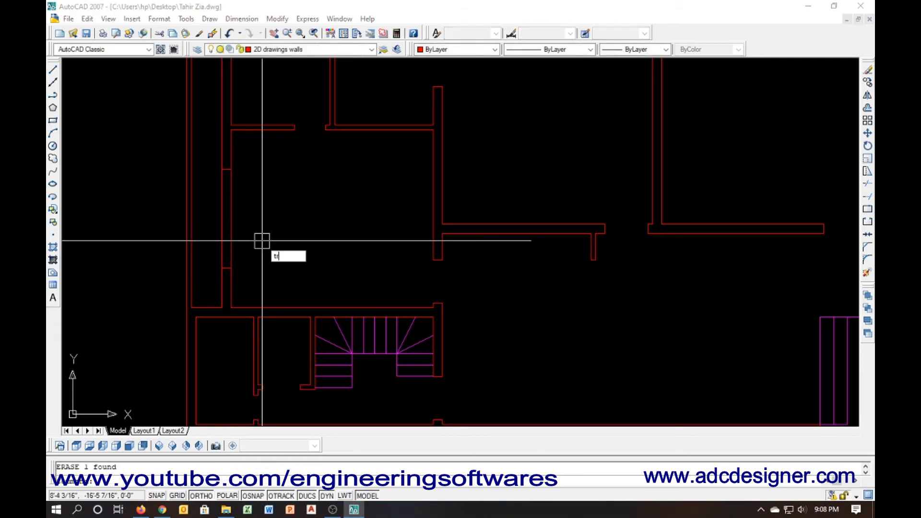
key("Return")
key("Return")
left_click(271, 230)
scroll(219, 231, "down", 3)
key("Escape")
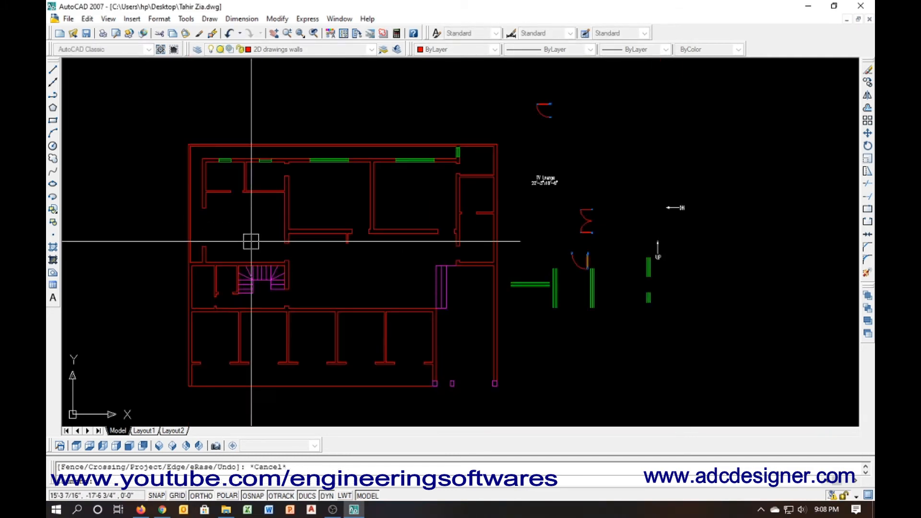
Set the colour of the closing lines at the left room's opening and both long upper-wall windows to Green
scroll(251, 241, "up", 5)
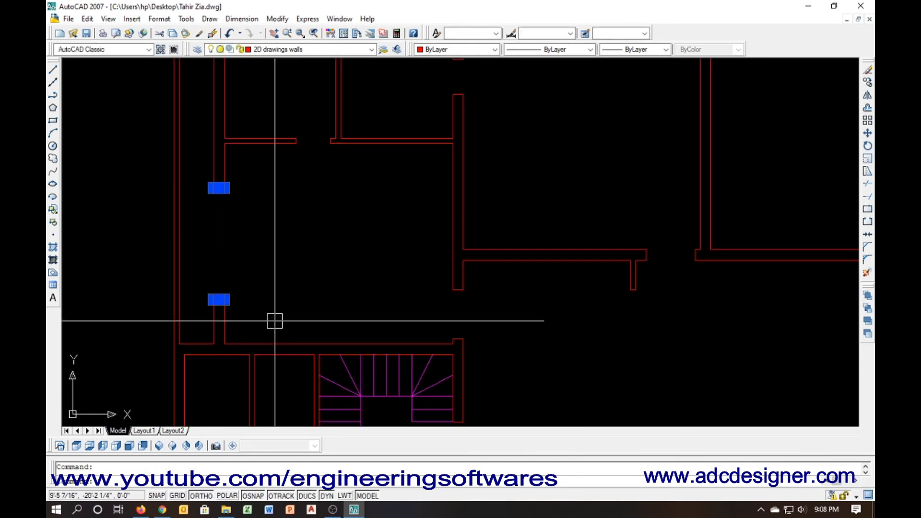
scroll(275, 320, "down", 3)
scroll(362, 222, "up", 4)
left_click(428, 224)
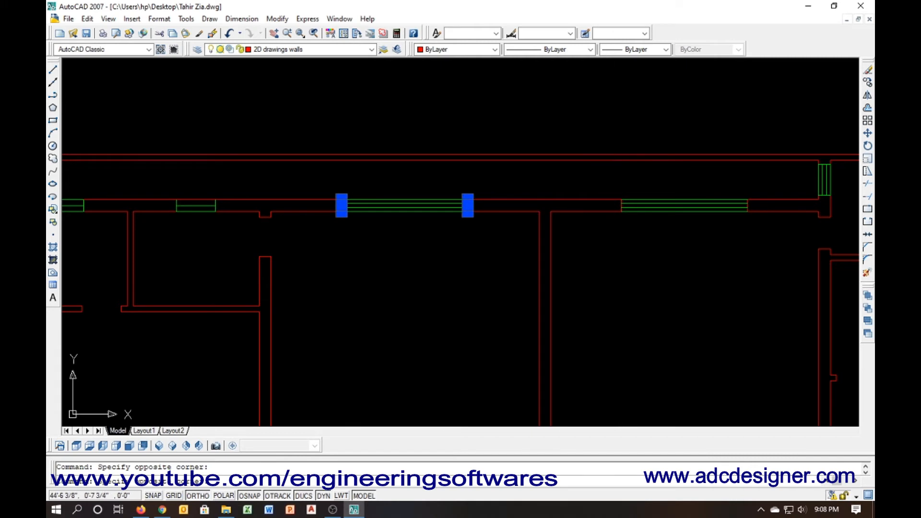
left_click(611, 183)
left_click(763, 283)
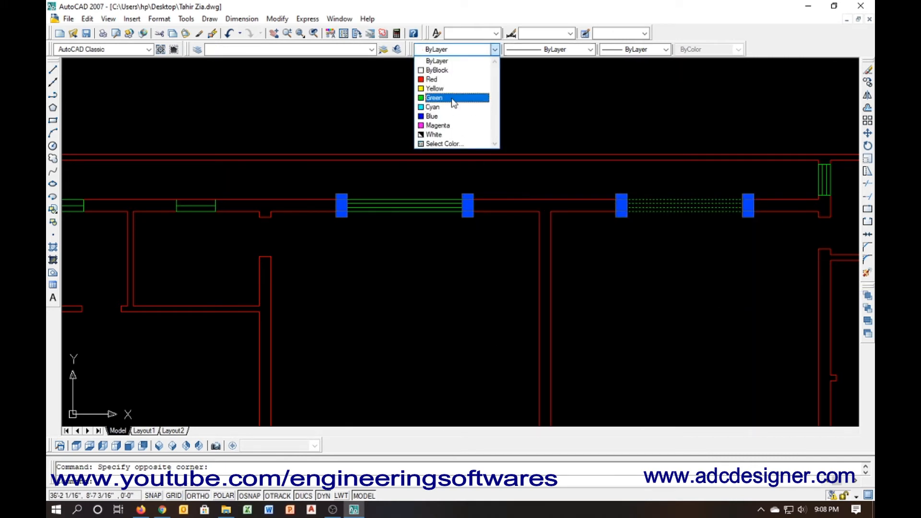
left_click(453, 99)
key("Escape")
Stretch the left end of the upper wall's outer line back to the right edge of the second small window
scroll(220, 173, "down", 2)
scroll(208, 183, "up", 3)
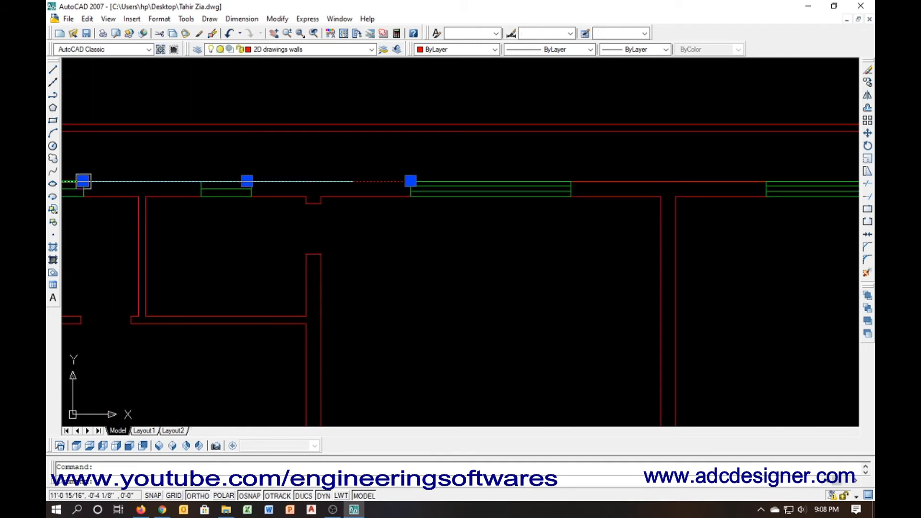
left_click(83, 181)
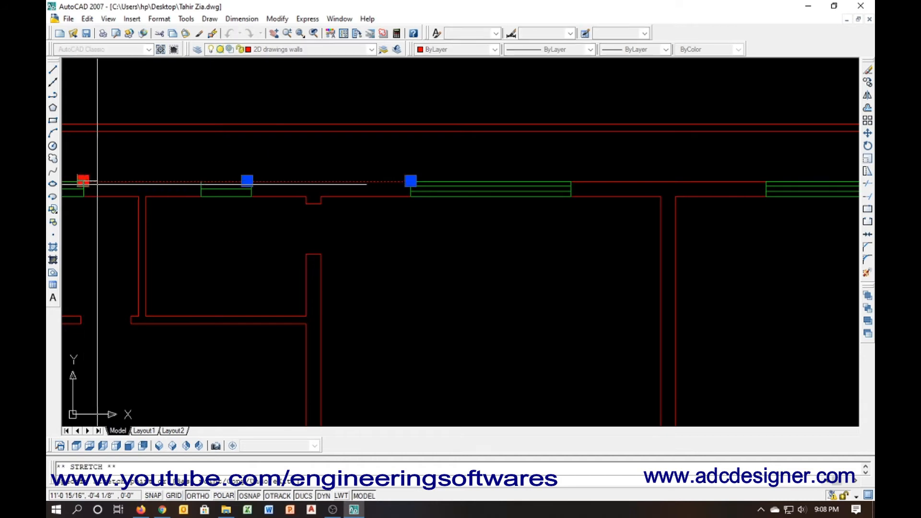
left_click(247, 181)
scroll(237, 179, "up", 5)
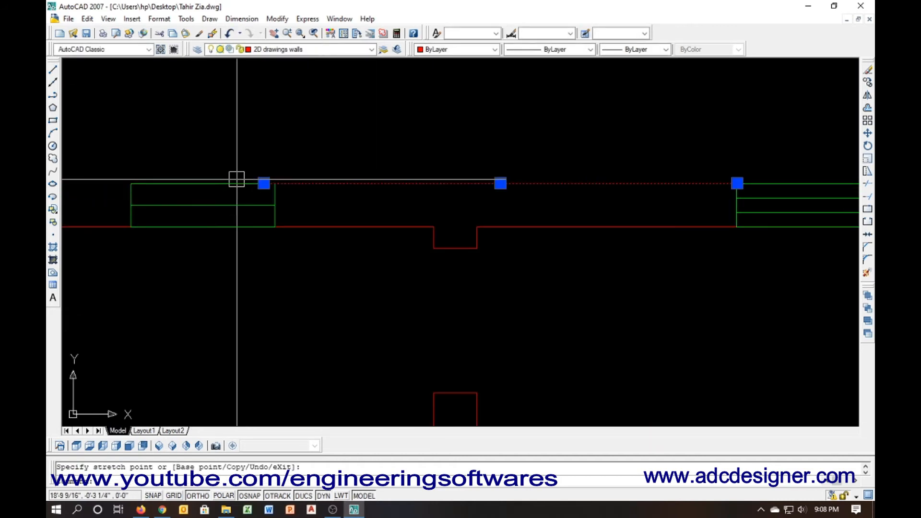
key("Escape")
scroll(287, 229, "down", 3)
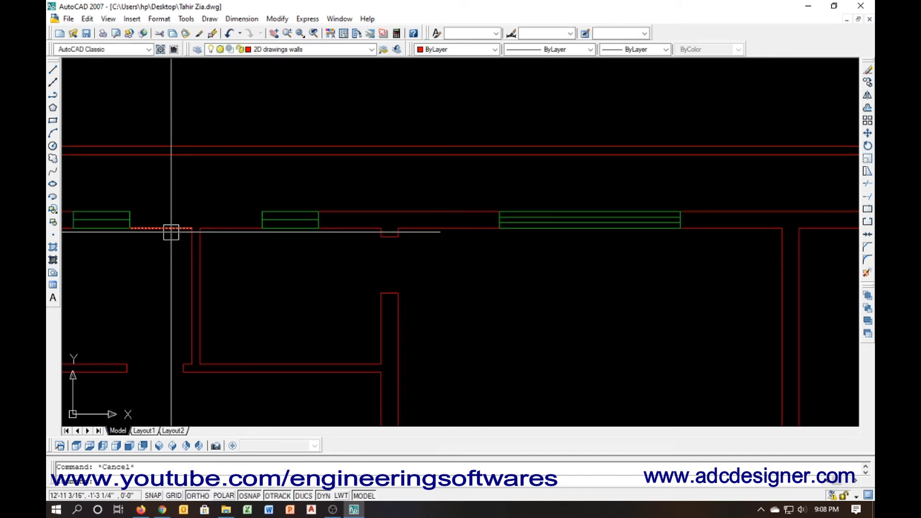
Draw a line along the upper wall's outer face between the two small windows
type("l")
key("Return")
left_click(262, 212)
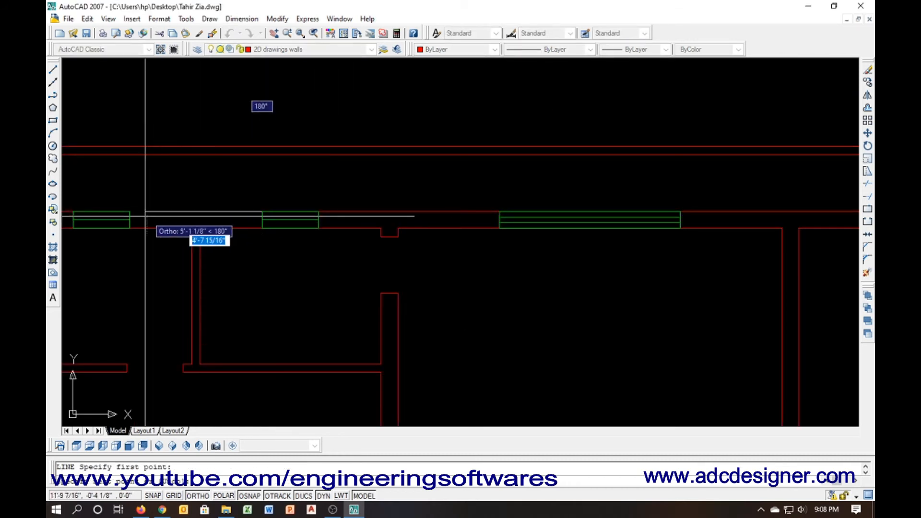
left_click(128, 212)
scroll(164, 257, "down", 4)
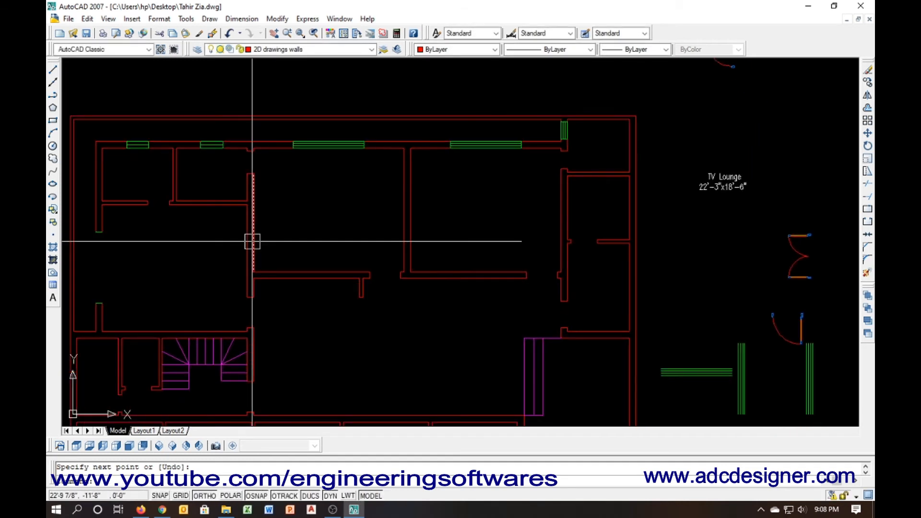
Copy the long vertical window symbol into the opening in the left room's outer wall
middle_click_drag(253, 241, 255, 149)
scroll(350, 196, "up", 2)
middle_click_drag(757, 321, 117, 259)
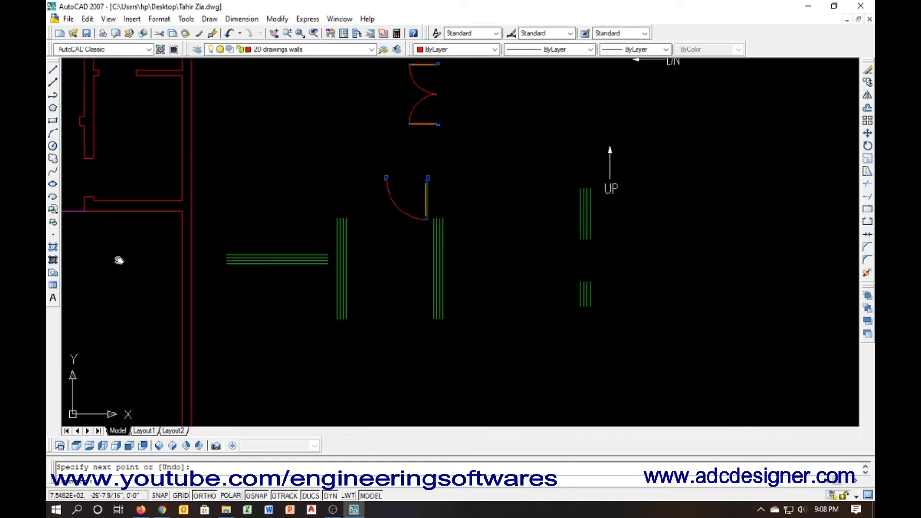
key("Escape")
left_click(418, 303)
type("c")
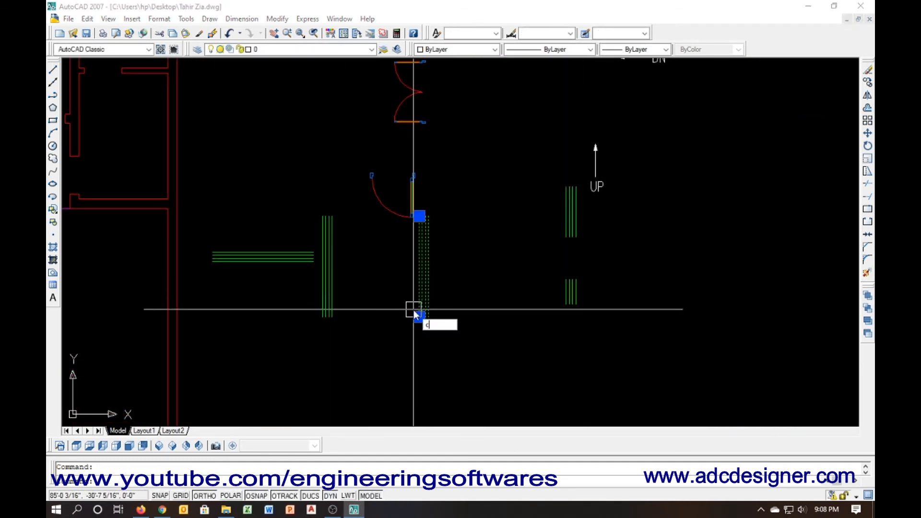
type("o")
key("Return")
middle_click_drag(417, 315, 789, 324)
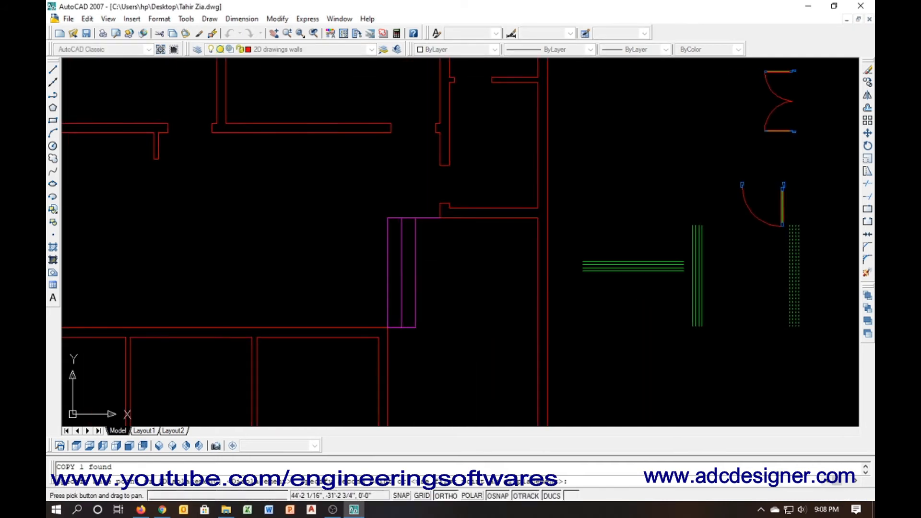
mouse_move(288, 269)
middle_mouse_down()
mouse_move(503, 280)
mouse_move(710, 271)
middle_mouse_up()
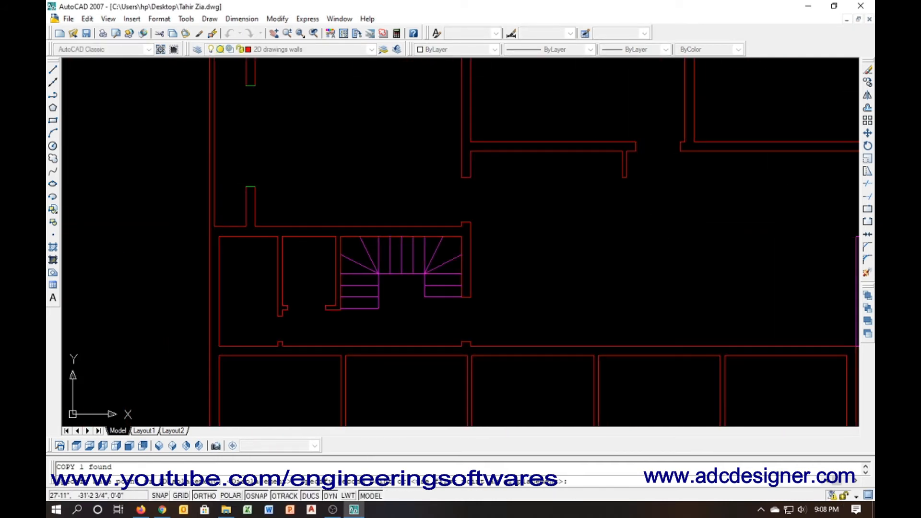
left_click(245, 186)
key("Escape")
Draw two short vertical lines across the wall at the lower end of the left passage to mark a window opening
middle_click_drag(303, 257, 176, 281)
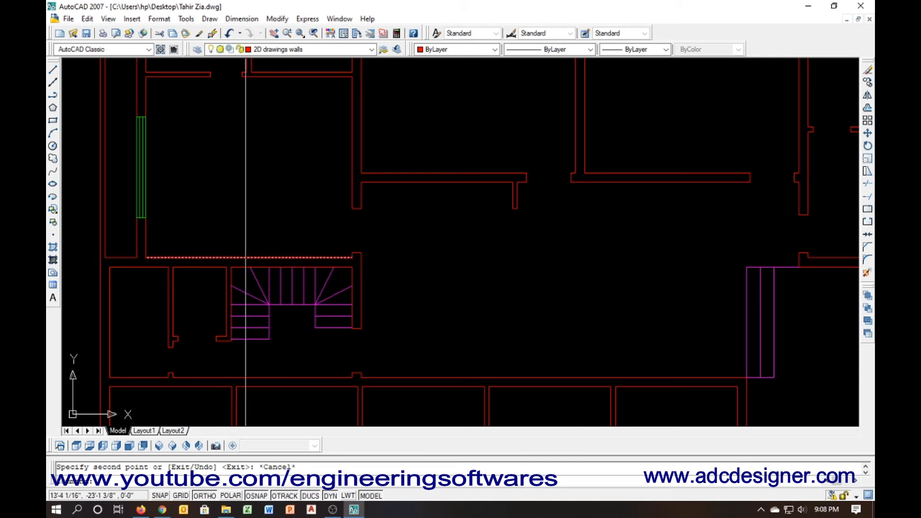
middle_click_drag(213, 284, 353, 237)
scroll(233, 223, "up", 4)
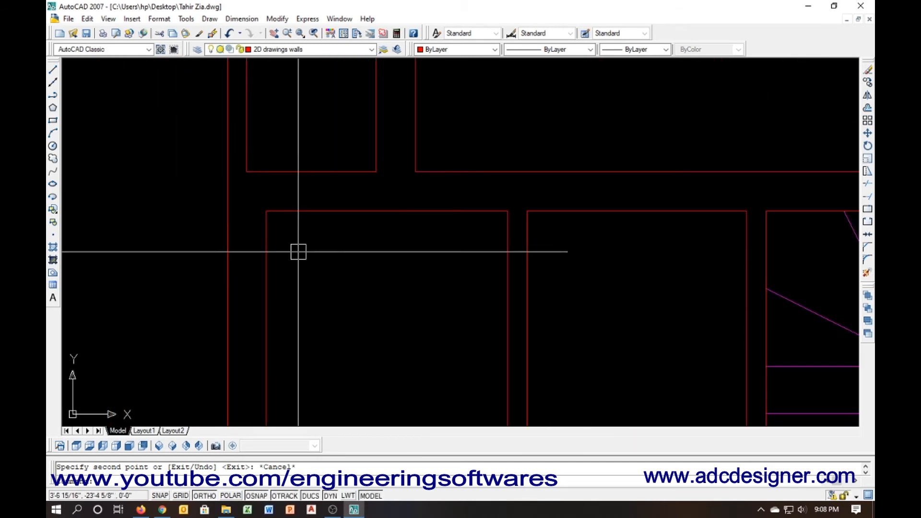
key("Return")
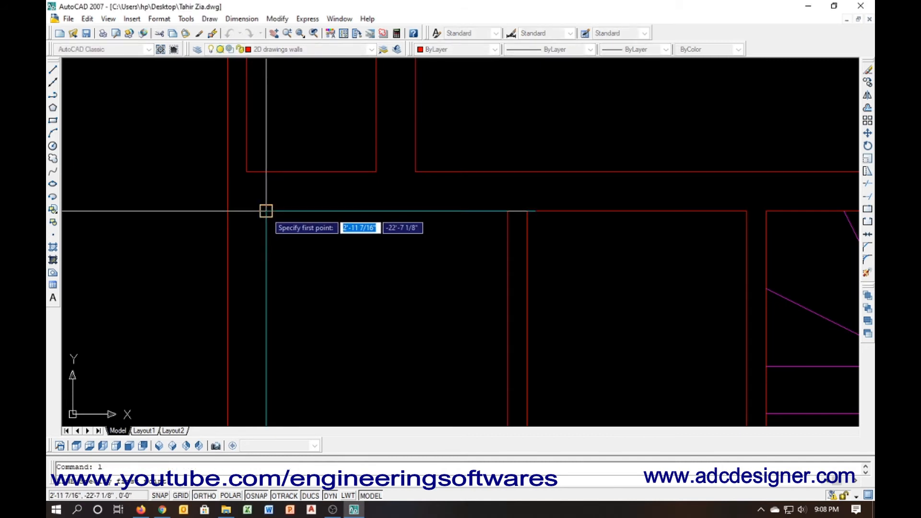
left_click(265, 171)
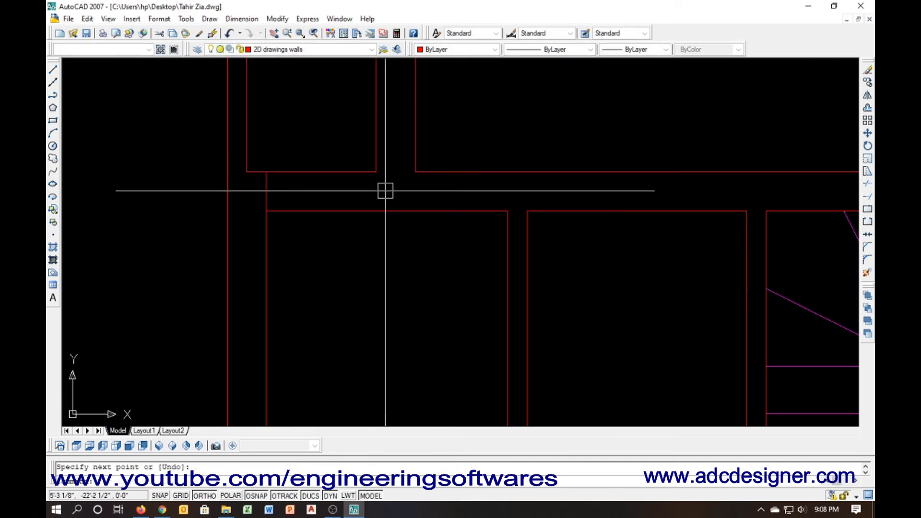
key("Return")
key("Return")
key("Return")
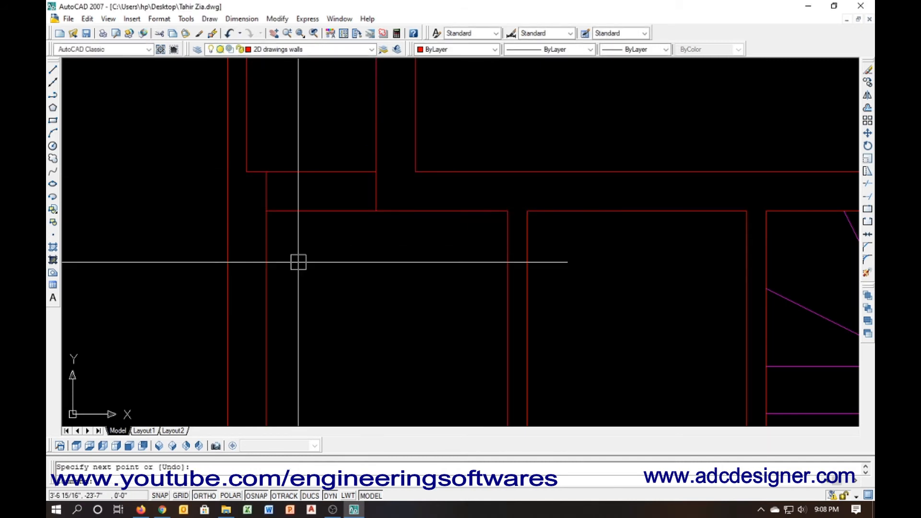
Trim the wall lines at the lower end of the left passage to clear the gap for the window
type("r")
key("Return")
key("Return")
scroll(300, 260, "down", 3)
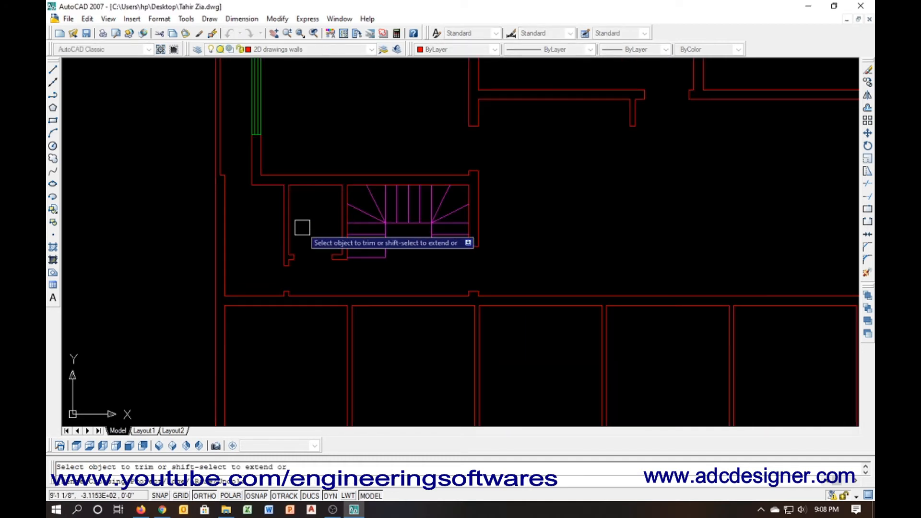
key("Escape")
Copy the shortest vertical window symbol to the empty space just outside the plan's left boundary wall
middle_click_drag(300, 259, 128, 259)
middle_click_drag(475, 250, 192, 261)
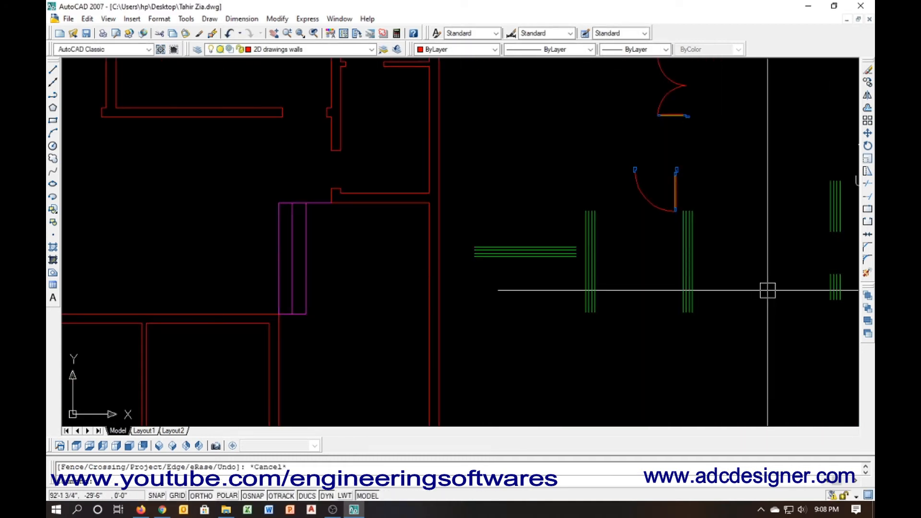
left_click(827, 290)
type("co")
key("Return")
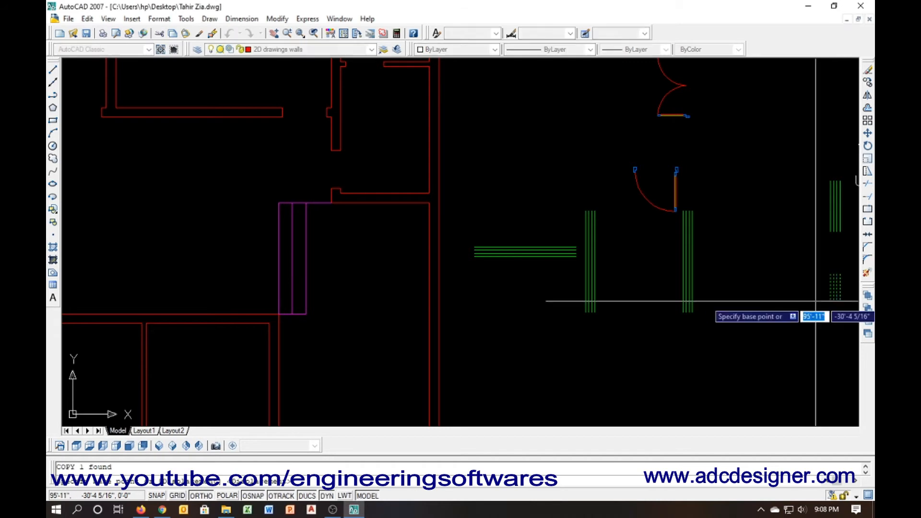
scroll(204, 197, "down", 4)
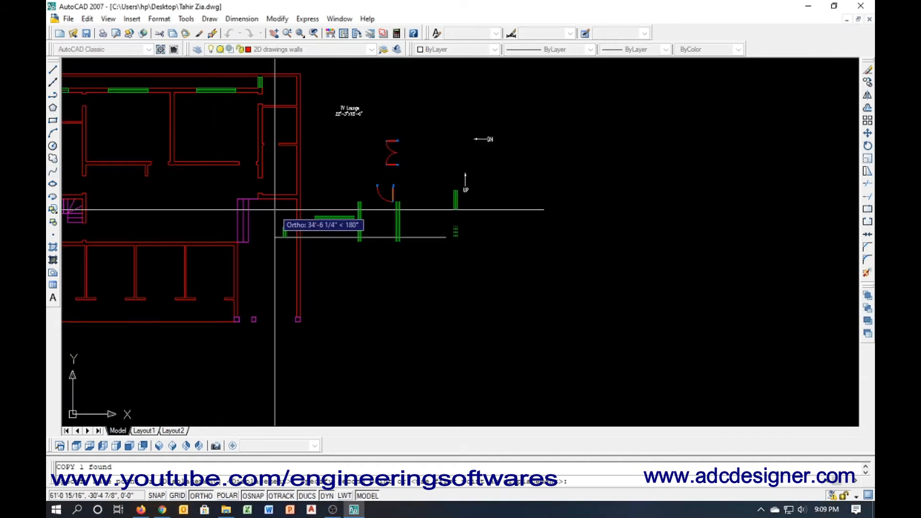
middle_click_drag(203, 212, 357, 224)
scroll(120, 215, "up", 3)
scroll(131, 214, "up", 2)
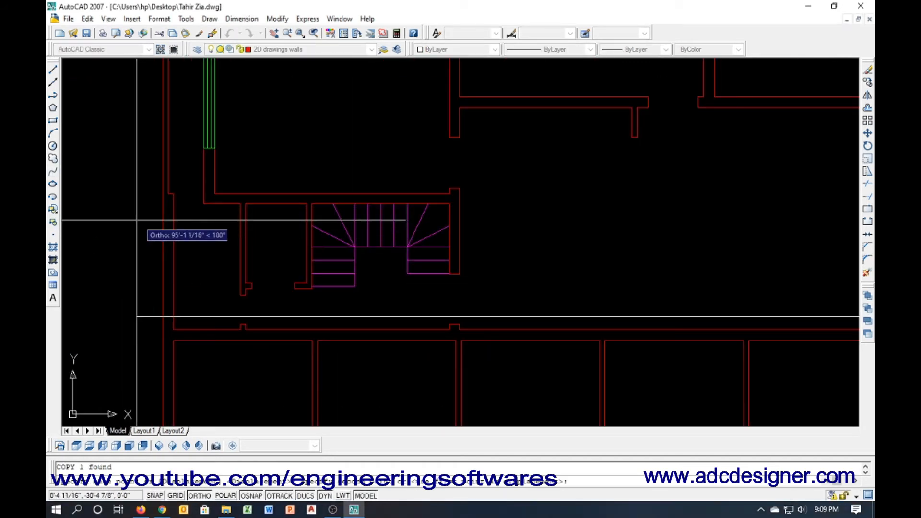
key("Escape")
Rotate the copied short window symbol so that its lines run horizontally
type("ro")
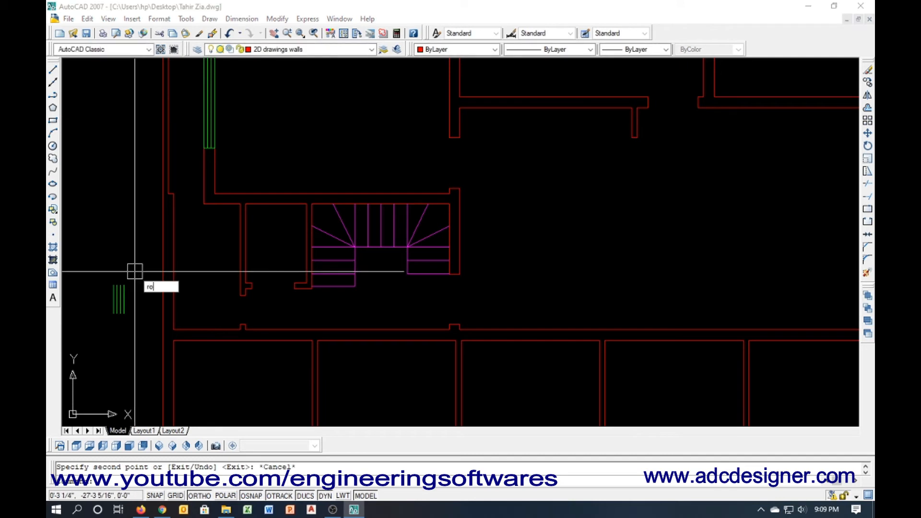
key("Return")
left_click(117, 298)
key("Return")
left_click(119, 299)
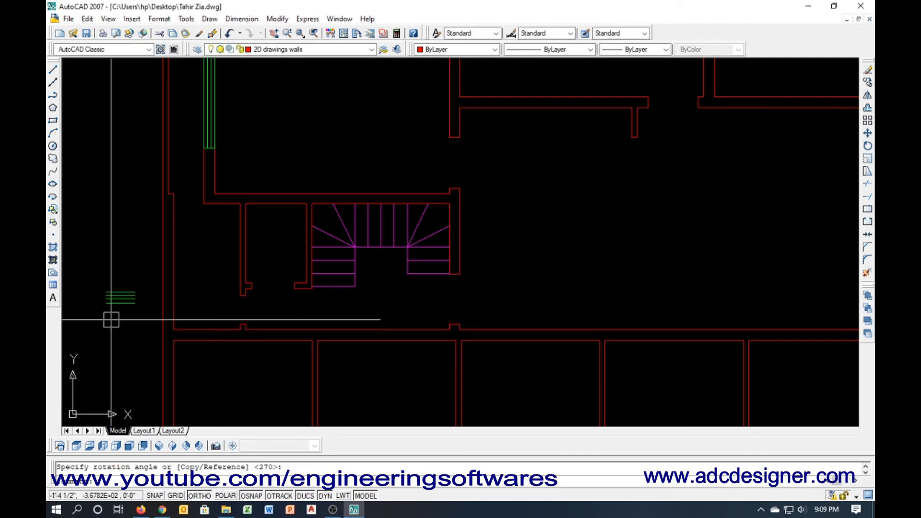
Align the rotated window by its upper corners to the gap at the left passage's lower end, scaling it to fit
key("Return")
left_click(106, 297)
key("Return")
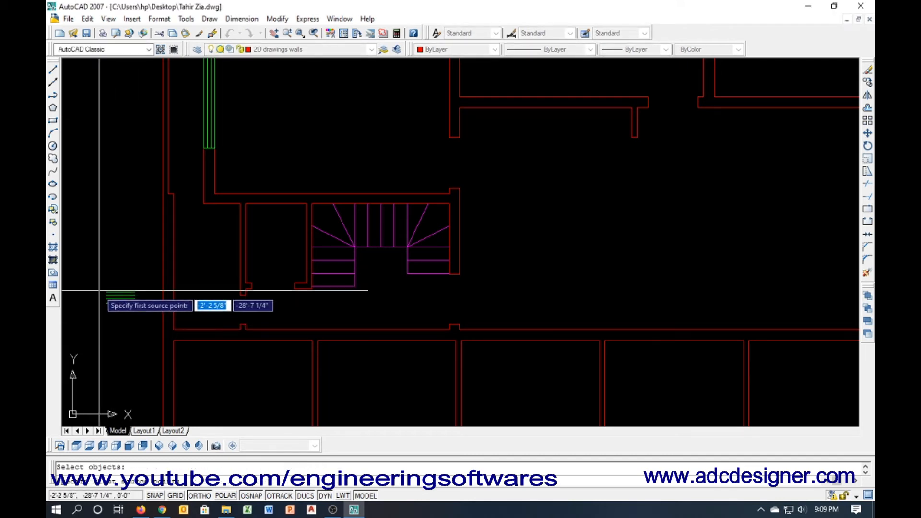
left_click(105, 292)
left_click(174, 194)
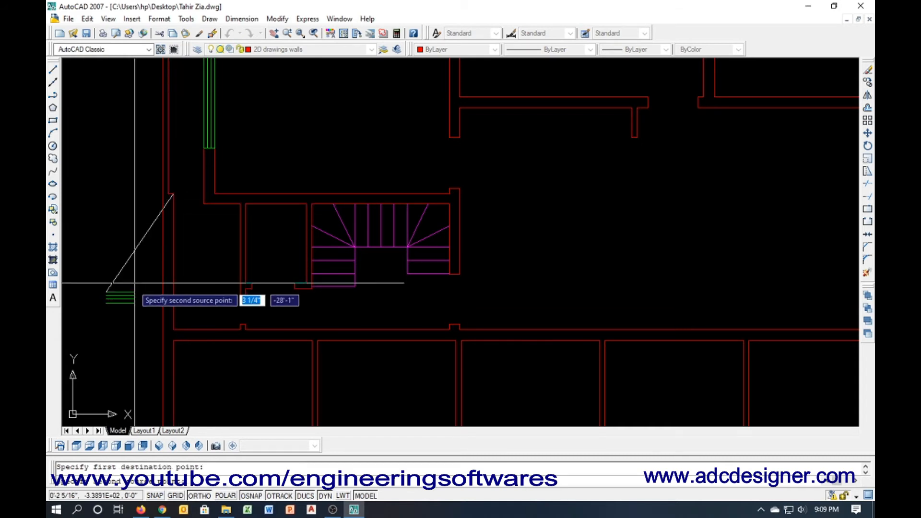
left_click(206, 196)
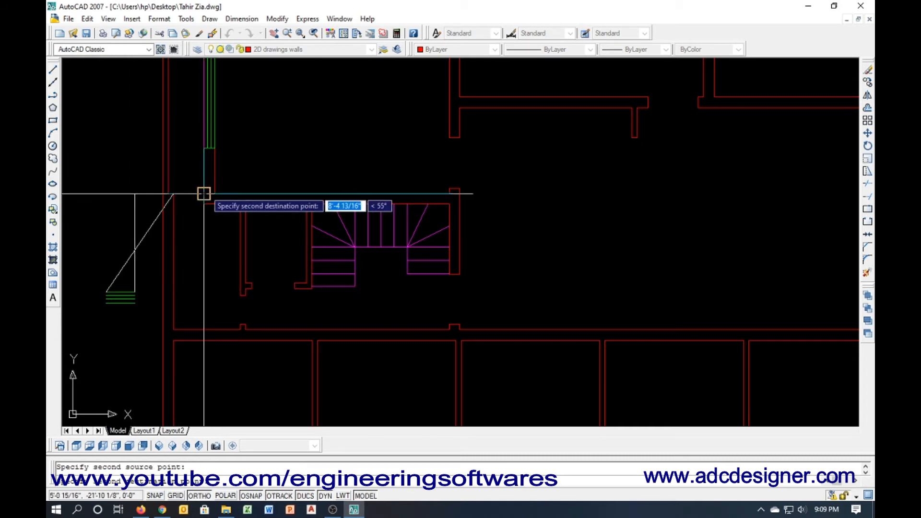
left_click(203, 194)
key("Return")
type("y")
key("Return")
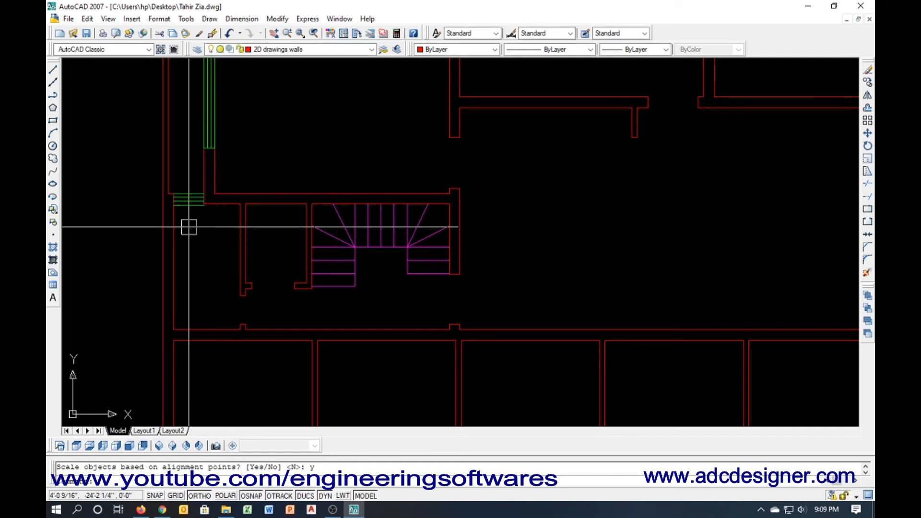
Draw vertical closing lines at both ends of the small window in the left passage's lower wall
scroll(213, 217, "up", 3)
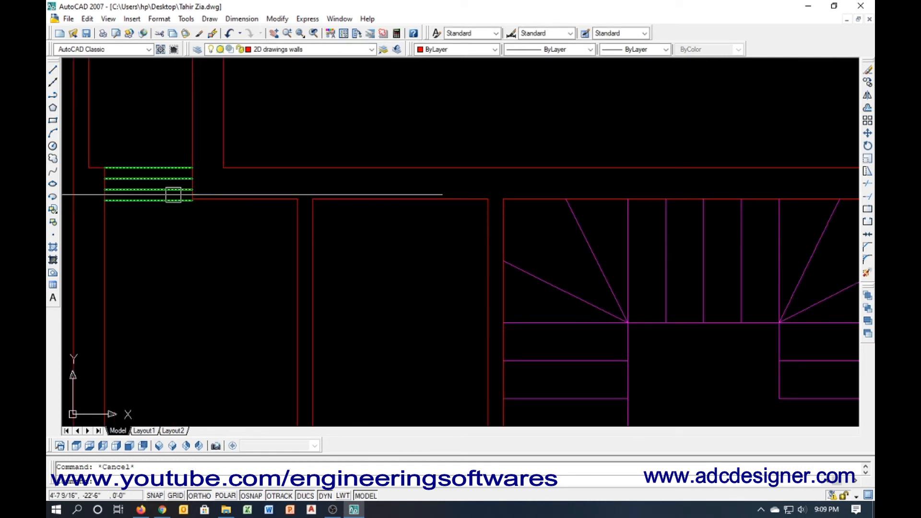
scroll(173, 199, "up", 1)
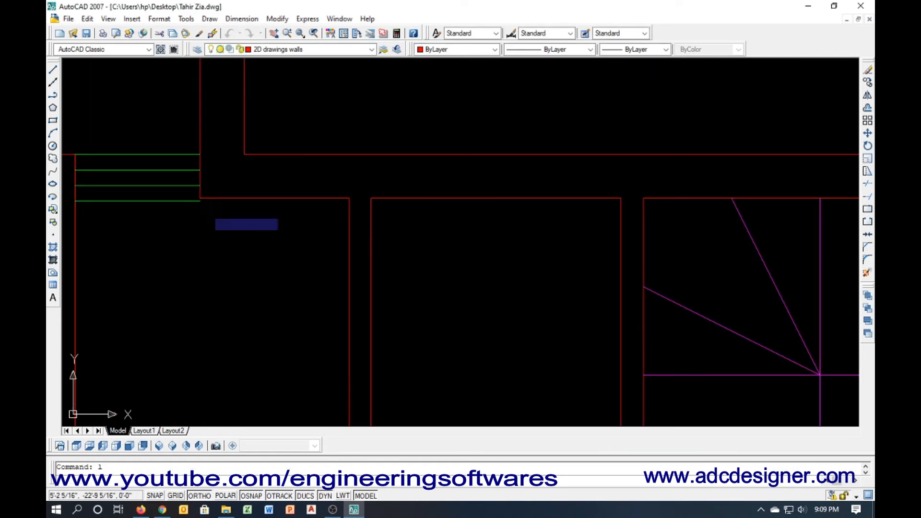
key("Return")
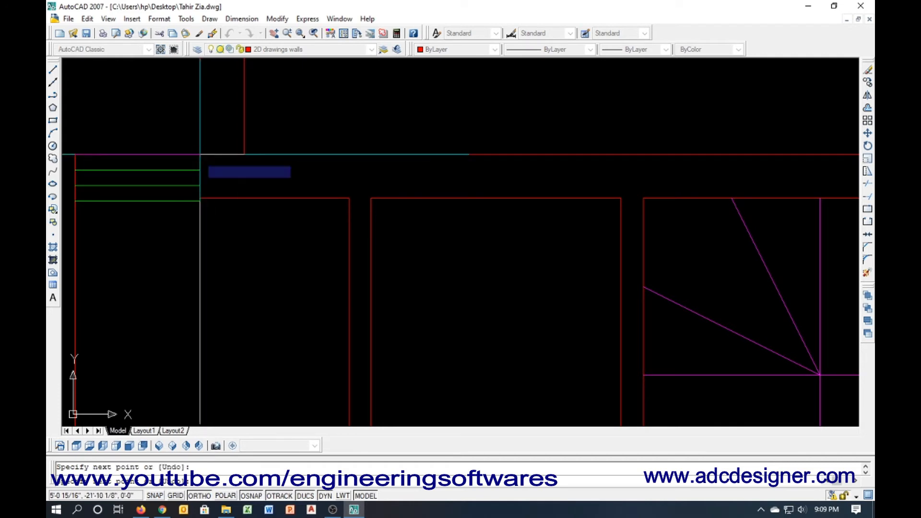
key("Return")
key("Return")
left_click(75, 155)
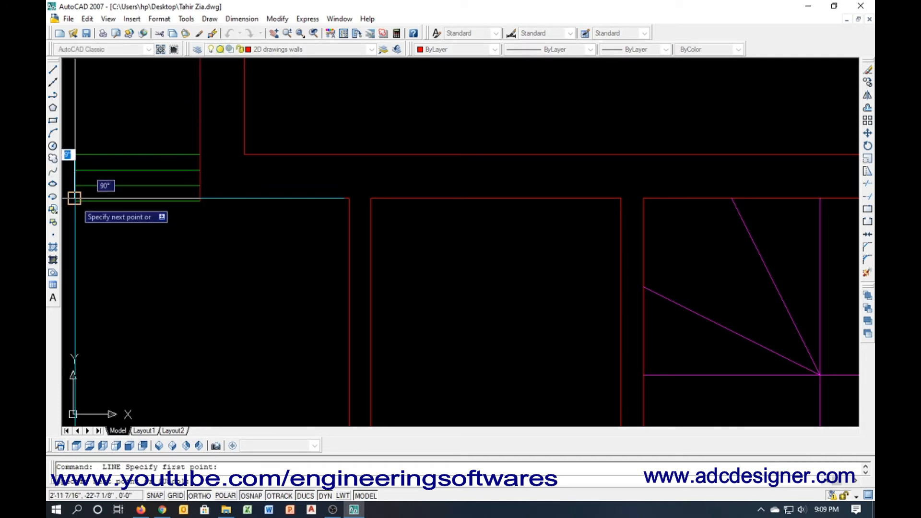
left_click(74, 198)
key("Return")
Set the colour of the passage window's two closing lines to Green
left_click(76, 191)
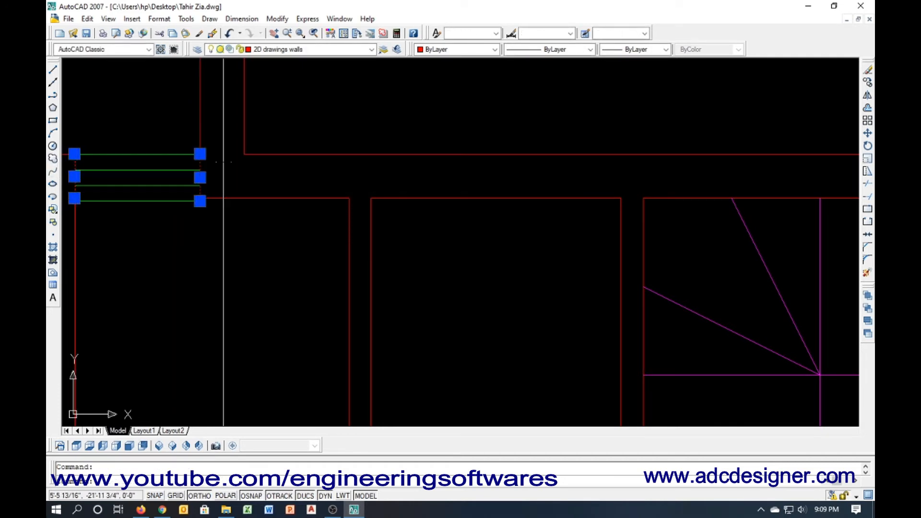
left_click(445, 49)
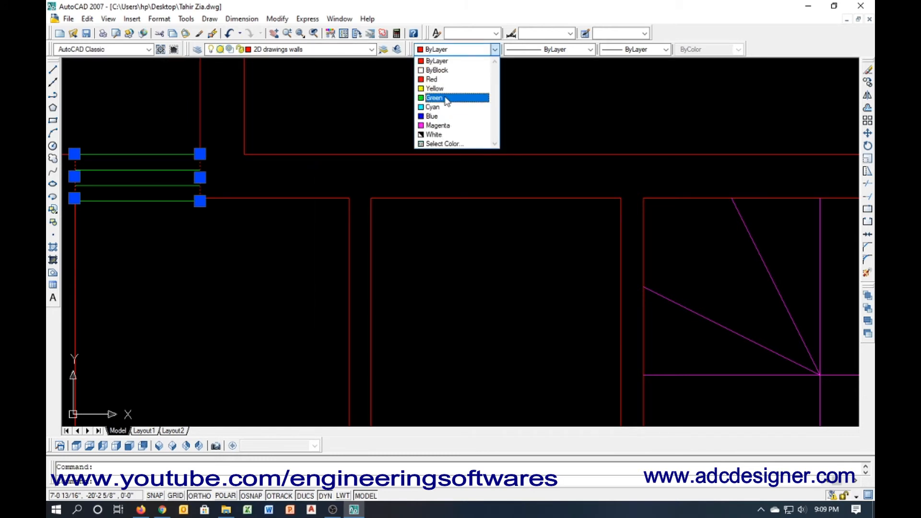
left_click(434, 98)
middle_click_drag(200, 214, 255, 214)
key("Escape")
scroll(228, 211, "up", 2)
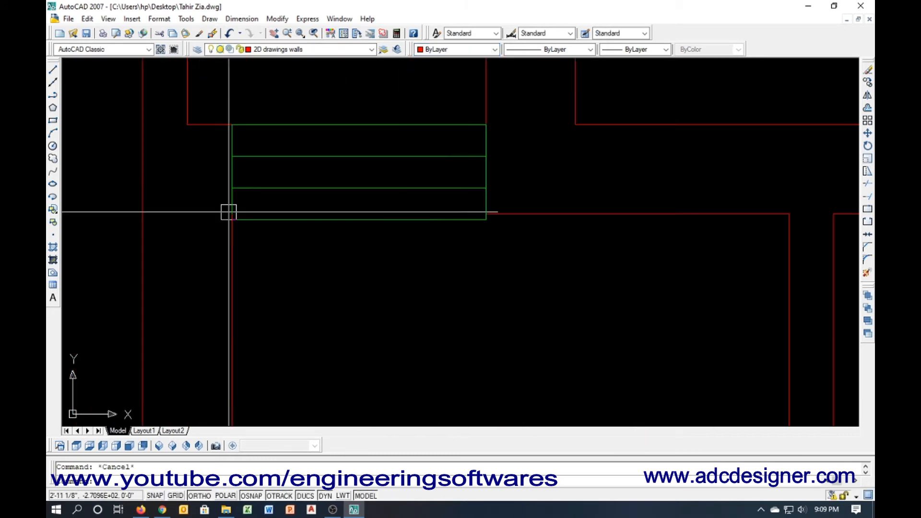
left_click(232, 214)
key("Escape")
key("Escape")
scroll(136, 220, "down", 4)
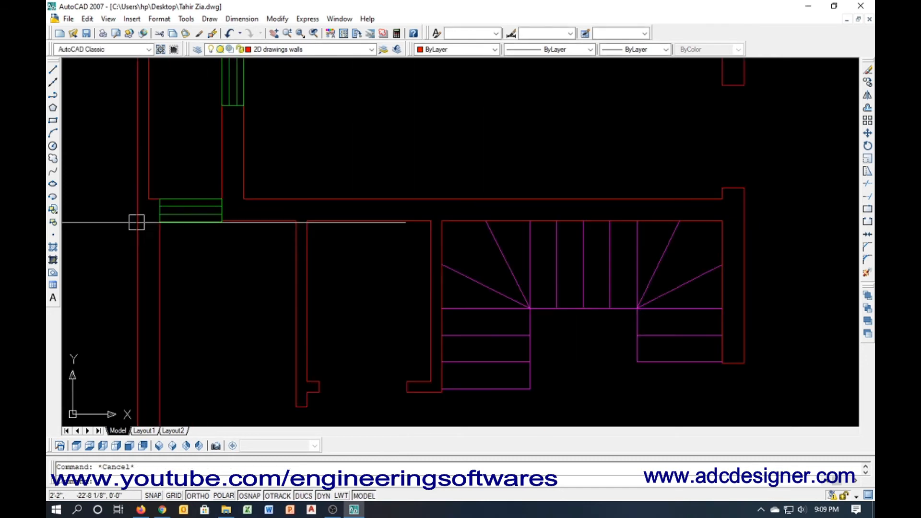
scroll(243, 214, "down", 2)
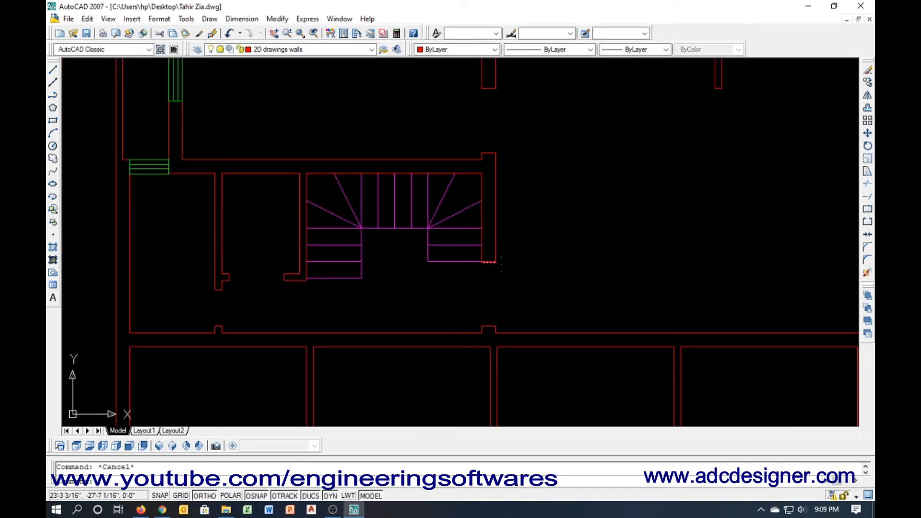
Offset the wall's lower end line beside the stair upward to mark the lower edge of a window opening
scroll(486, 278, "up", 2)
type("o")
key("Return")
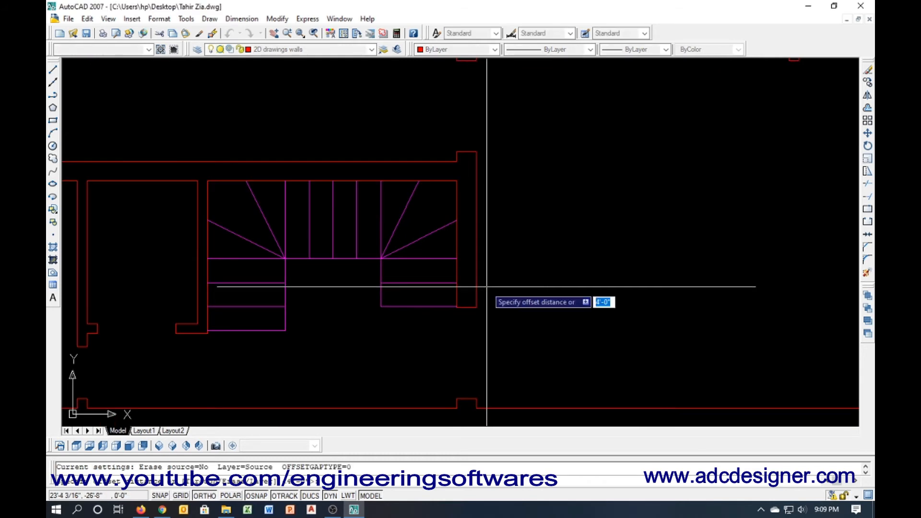
key("Return")
left_click(470, 302)
left_click(468, 277)
key("Escape")
Offset the new line in the stair's side wall upward by 4' to mark the opening's upper edge
type("o")
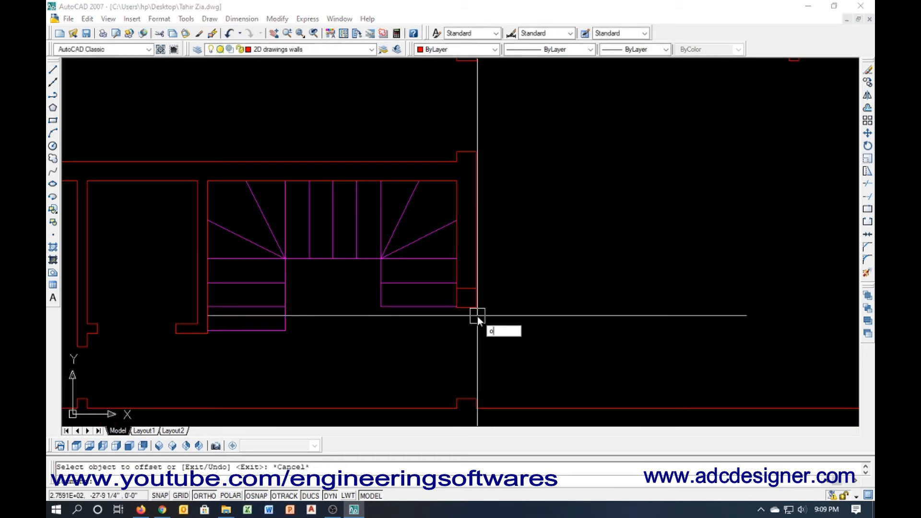
key("Return")
type("4'")
key("Return")
left_click(465, 288)
left_click(471, 277)
key("Escape")
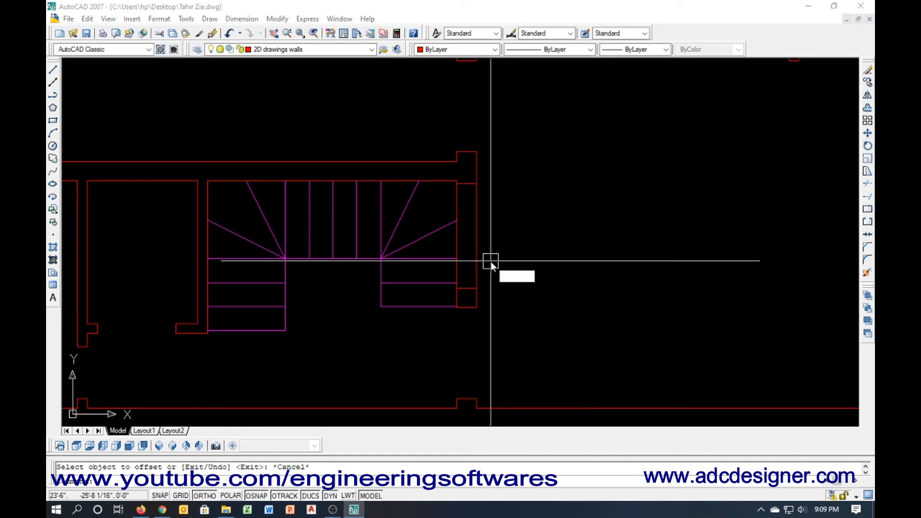
Trim both faces of the stair's side wall between the two offset lines to open the window gap
type("tr")
key("Return")
key("Return")
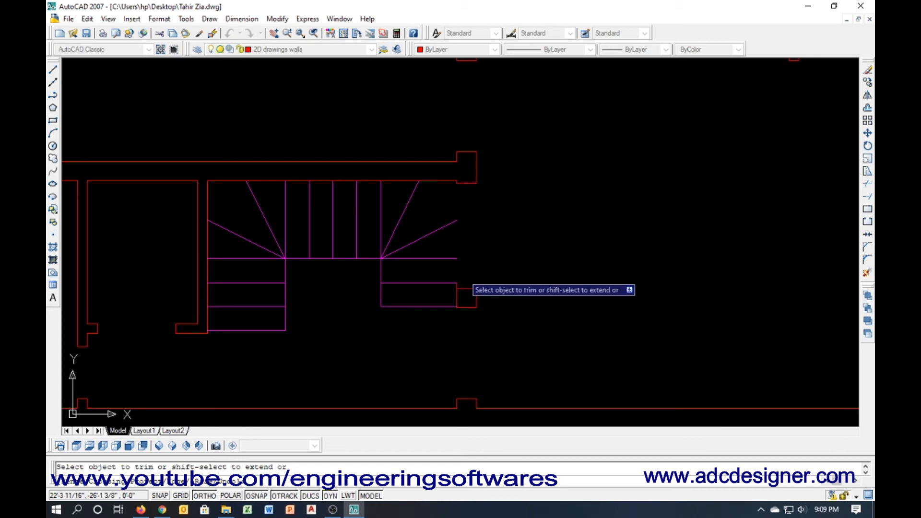
scroll(451, 283, "up", 5)
scroll(338, 269, "down", 4)
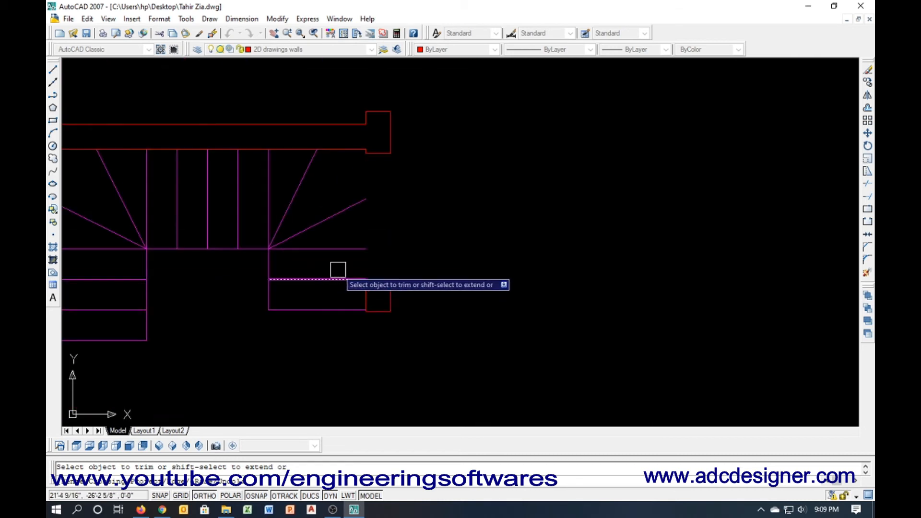
scroll(513, 288, "down", 4)
scroll(493, 294, "up", 2)
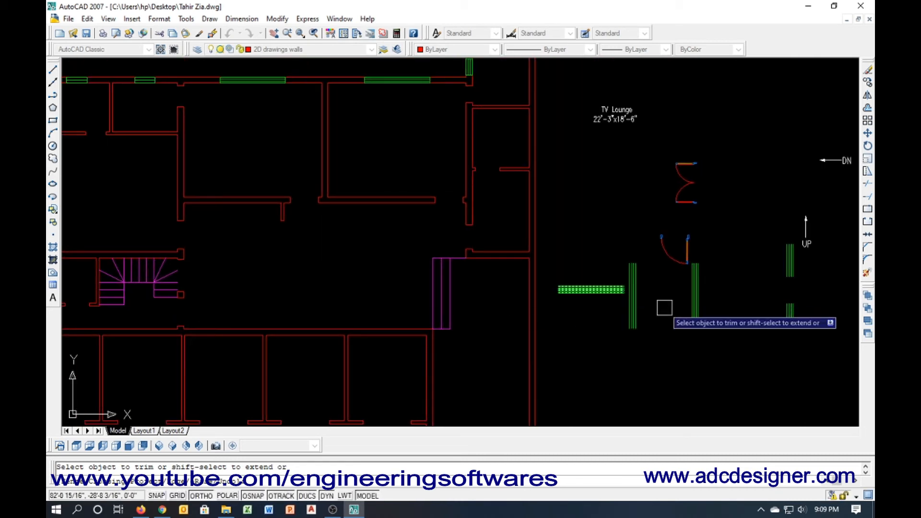
key("Escape")
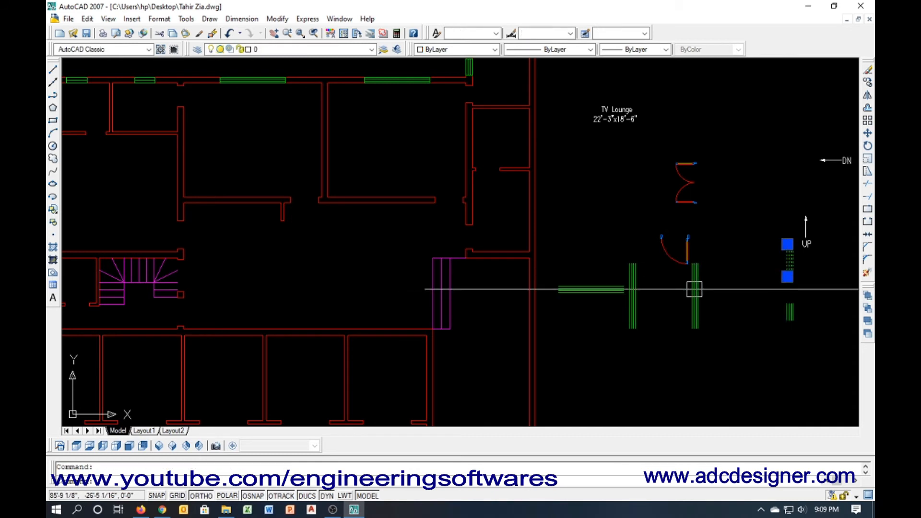
Move the vertical window symbol below the UP arrow into the stair wall opening, aligned with the wall faces
type("m")
key("Return")
scroll(782, 281, "up", 3)
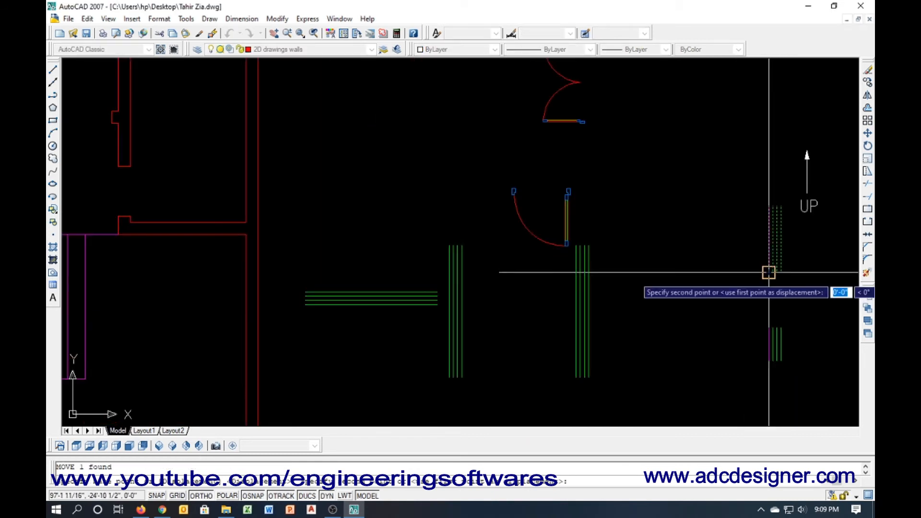
scroll(474, 304, "down", 3)
scroll(485, 317, "up", 5)
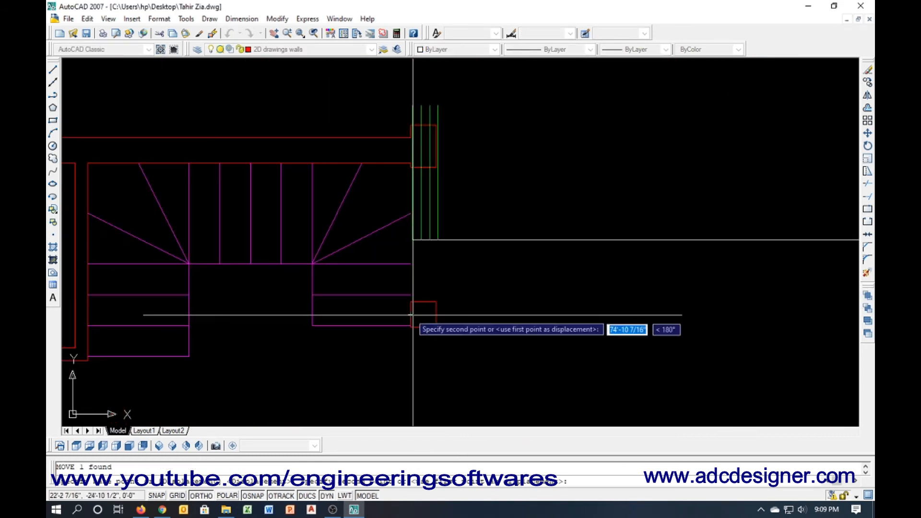
left_click(417, 302)
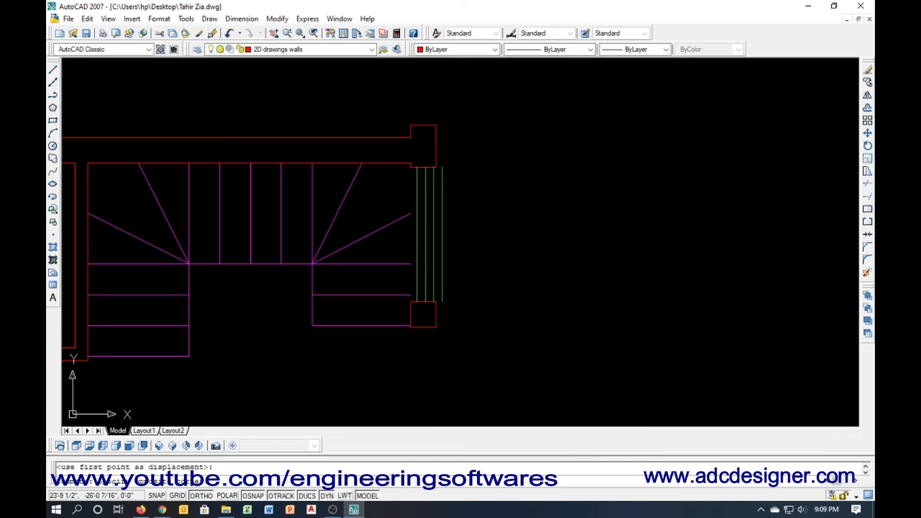
left_click(425, 277)
key("Return")
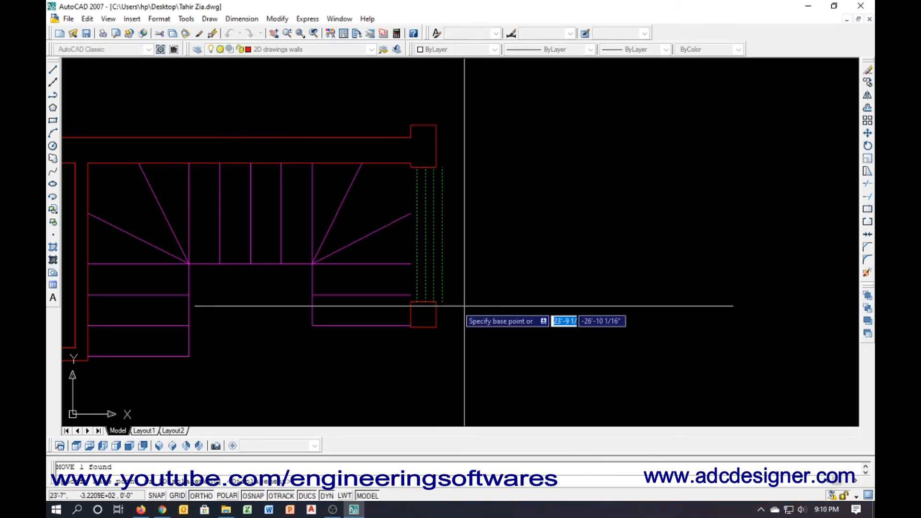
scroll(461, 305, "up", 3)
left_click(442, 301)
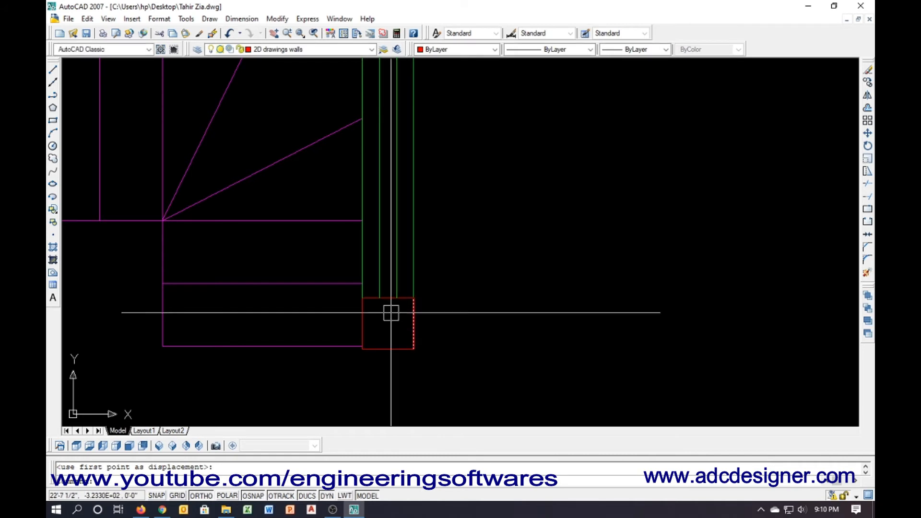
Set the colour of the closing lines at both ends of the stair window to Green
left_click(425, 278)
left_click(413, 304)
scroll(448, 340, "down", 3)
middle_click_drag(432, 253, 431, 282)
scroll(410, 213, "up", 2)
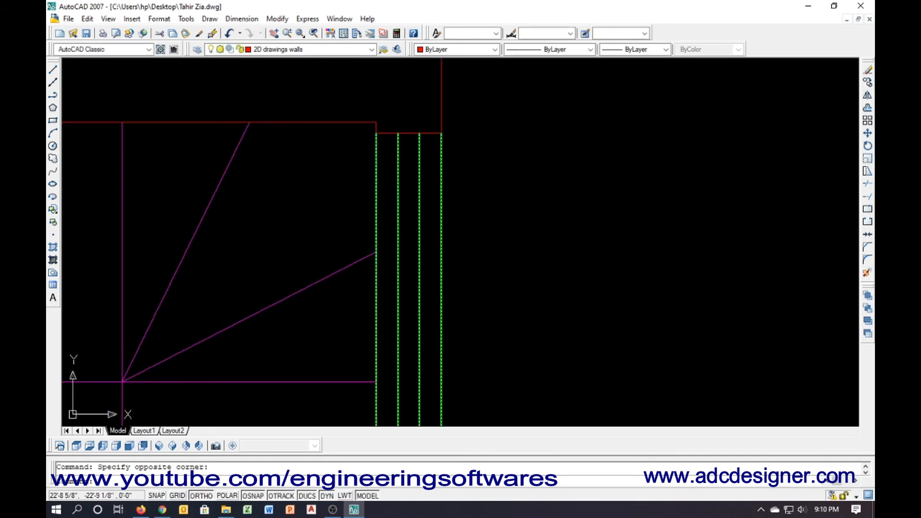
middle_click_drag(403, 336, 393, 171)
left_click(438, 49)
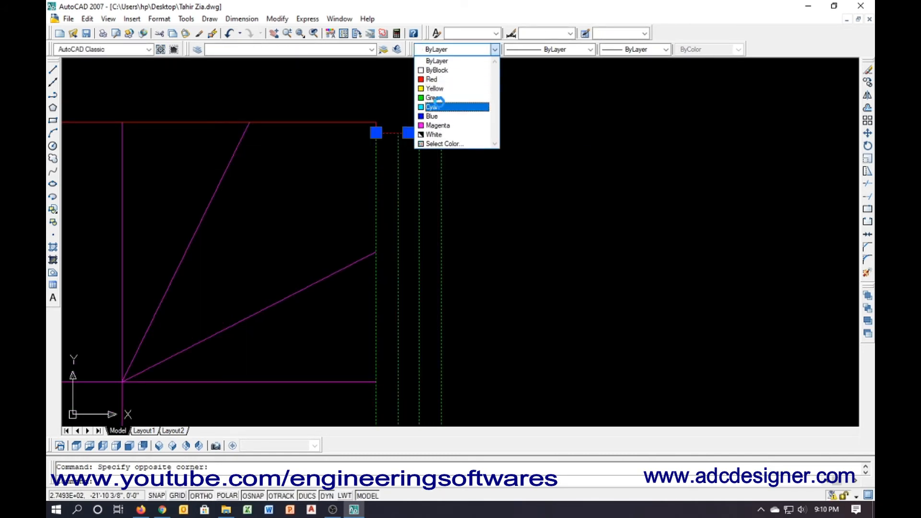
left_click(438, 107)
left_click(438, 49)
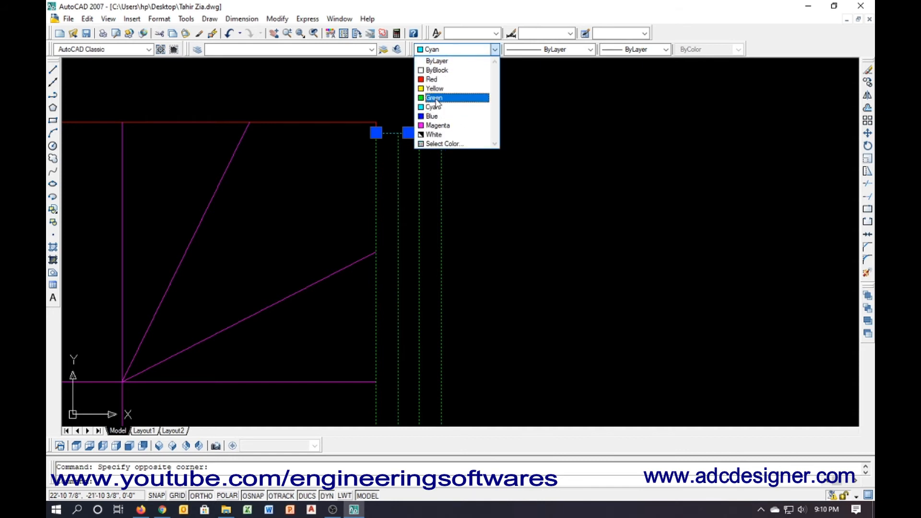
left_click(436, 100)
key("Escape")
Draw a vertical line downward from the middle of the short horizontal wall just past the magenta steps
scroll(292, 253, "down", 7)
middle_click_drag(631, 235, 514, 255)
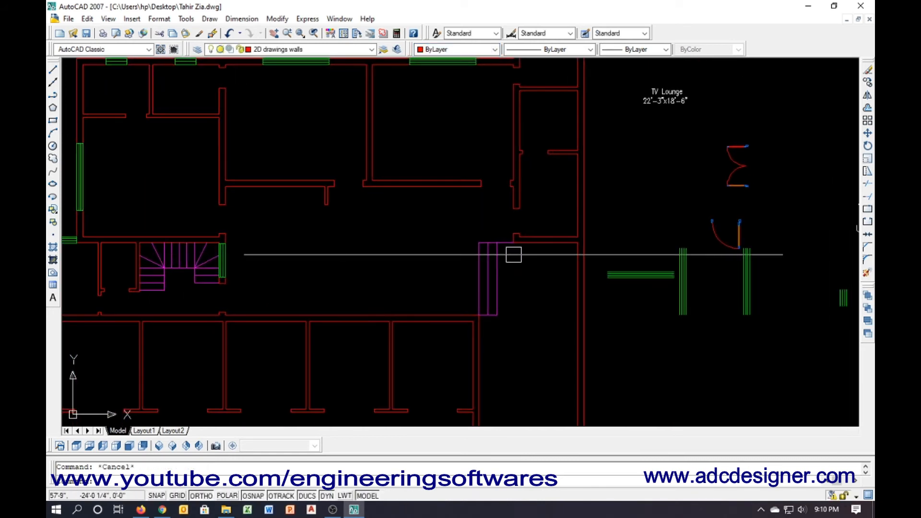
scroll(514, 255, "up", 3)
type("l")
key("Return")
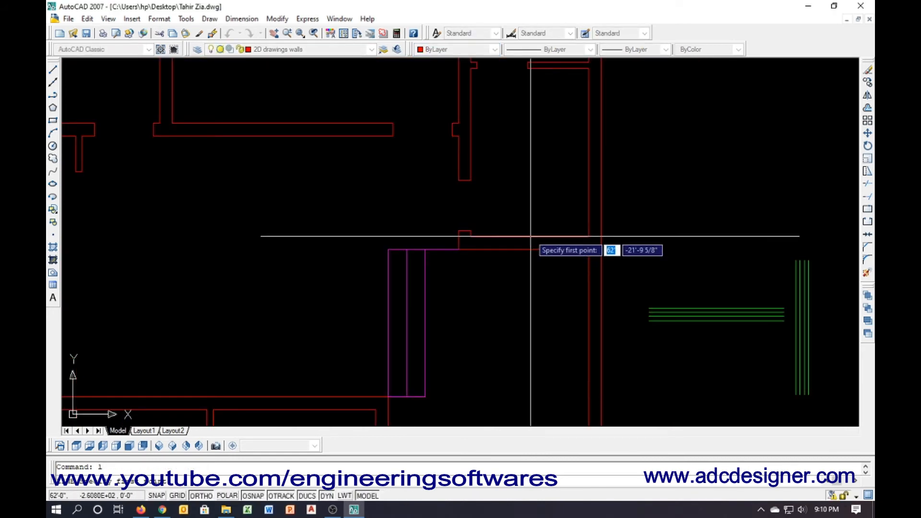
left_click(531, 237)
Offset the vertical centre line 24 inches to each side to mark the edges of a window opening
key("Return")
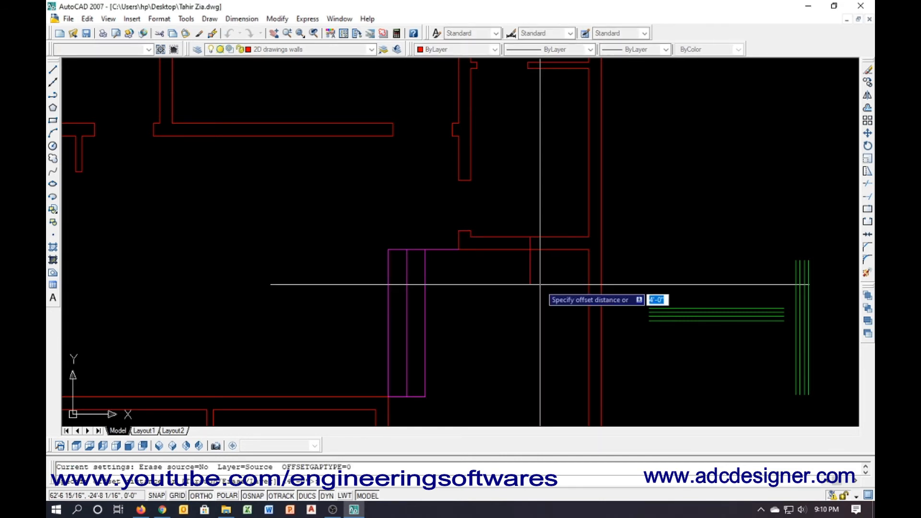
type("24")
key("Return")
left_click(534, 274)
left_click(499, 274)
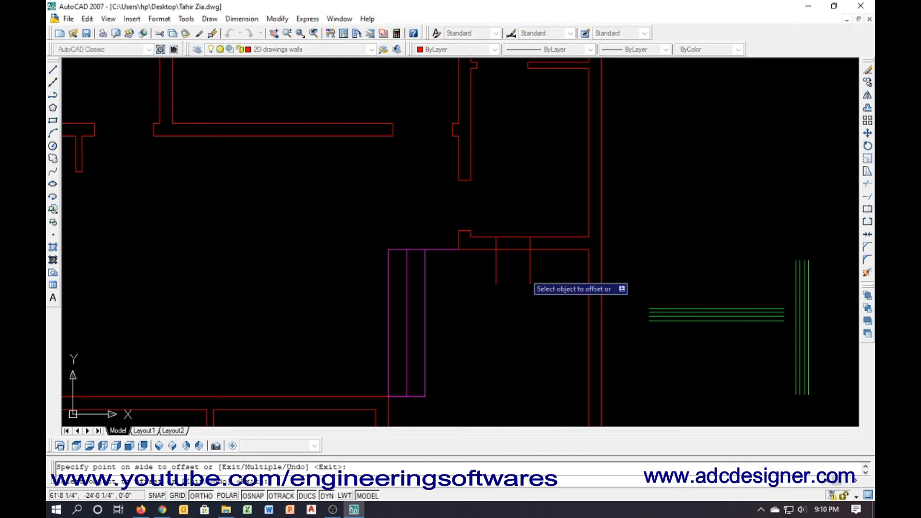
left_click(532, 274)
left_click(546, 275)
left_click(533, 277)
key("Escape")
Delete the centre line and trim the walls and surplus line ends to leave an opening between the offset lines
left_click(535, 265)
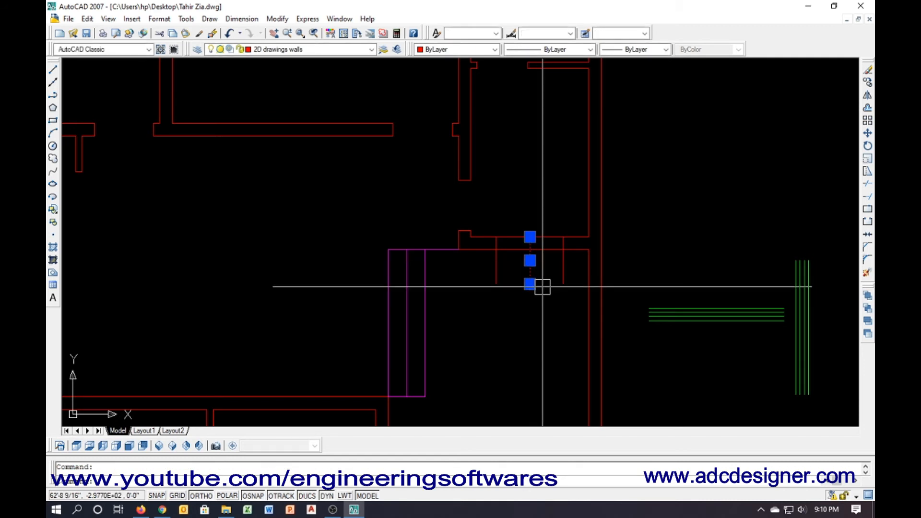
key("Delete")
type("tr")
key("Return")
key("Return")
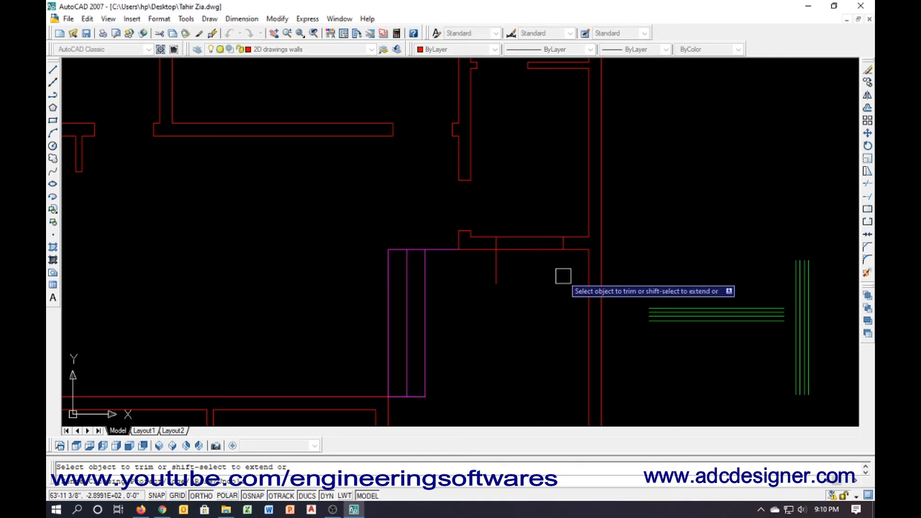
left_click(526, 237)
key("Escape")
Copy the stair window horizontally to just below the new opening in the short wall past the magenta steps
middle_click_drag(446, 306, 216, 294)
scroll(453, 303, "down", 2)
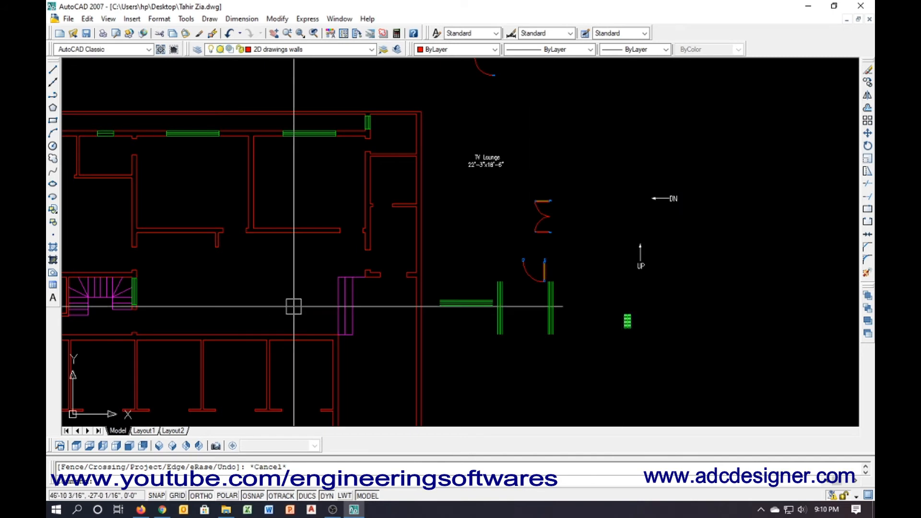
middle_click_drag(293, 306, 353, 314)
scroll(218, 310, "up", 4)
left_click(154, 287)
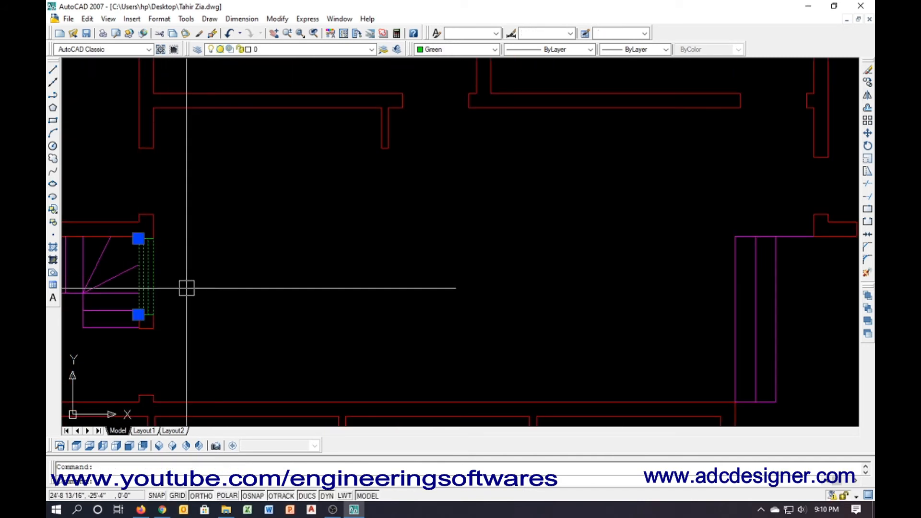
key("Return")
left_click(172, 290)
scroll(84, 292, "down", 2)
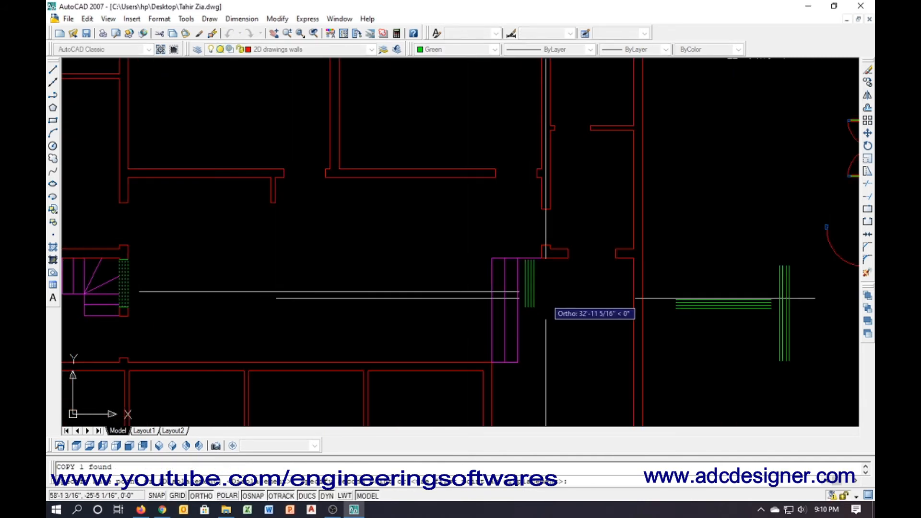
scroll(567, 298, "up", 3)
left_click(629, 318)
key("Escape")
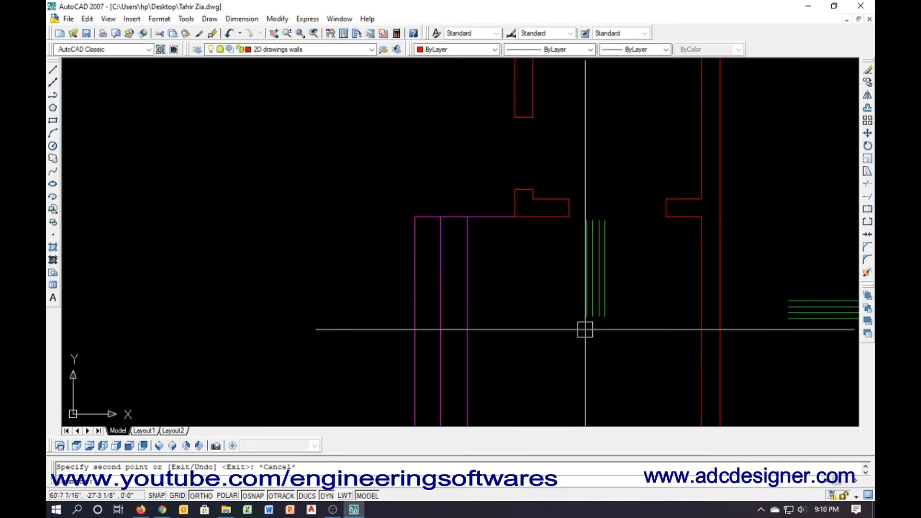
Rotate the copied window so that its lines run horizontally
key("Return")
left_click(599, 305)
key("Return")
left_click(627, 306)
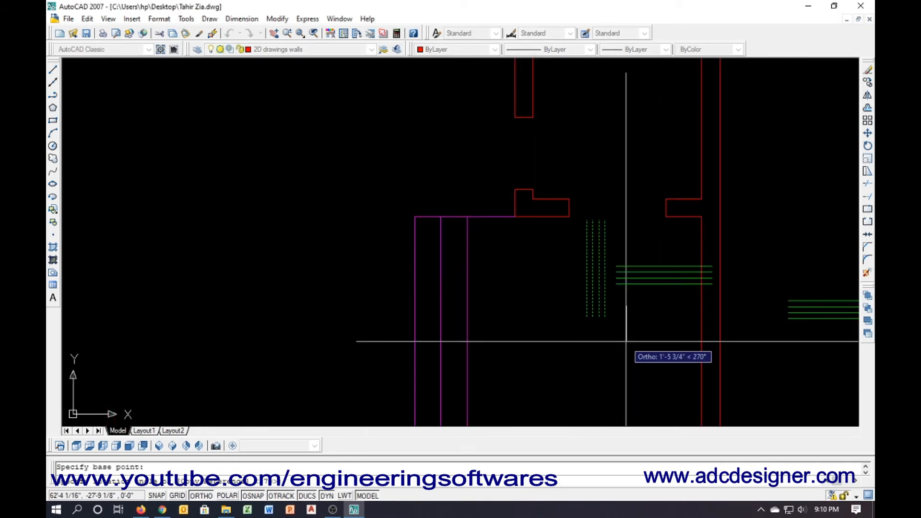
left_click(626, 342)
Move the rotated window by its upper corner into the new opening in the short horizontal wall
left_click(632, 301)
left_click(602, 259)
type("m")
key("Return")
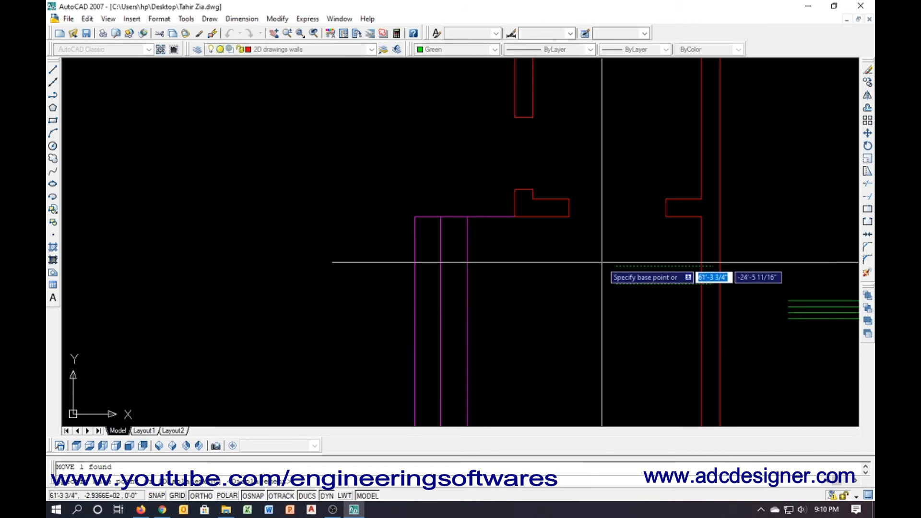
left_click(612, 266)
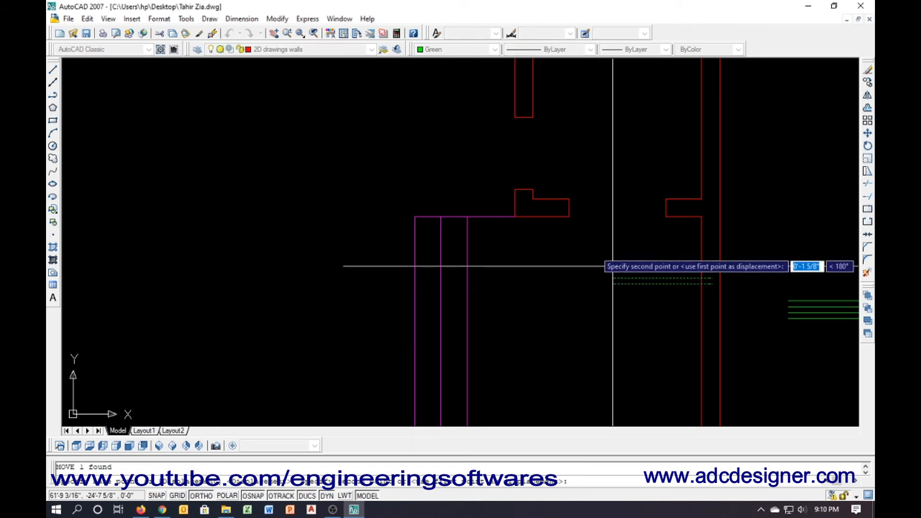
left_click(570, 207)
Set the colour of the closing lines at both ends of the new horizontal window to Green
key("Escape")
left_click(662, 237)
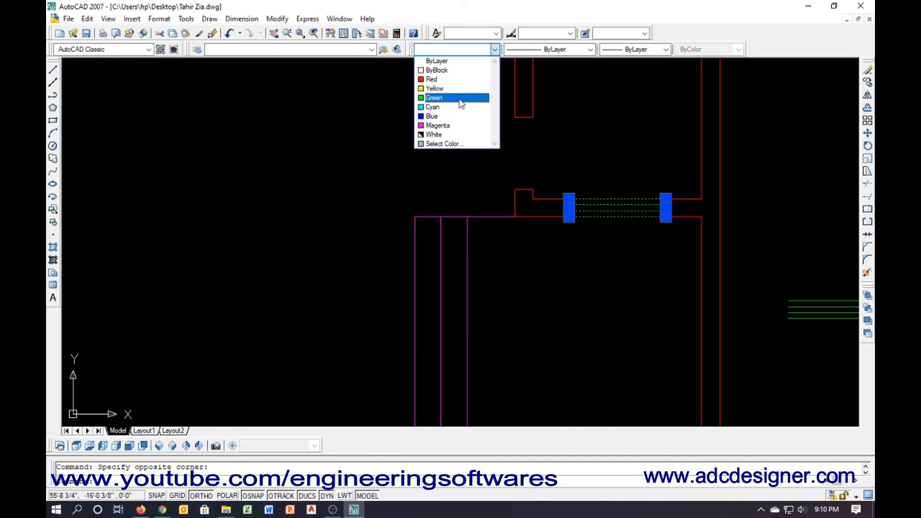
left_click(460, 99)
key("Escape")
Try to align and scale the small vertical window in the upper wall near the corner room to fill the full wall gap
scroll(490, 274, "down", 4)
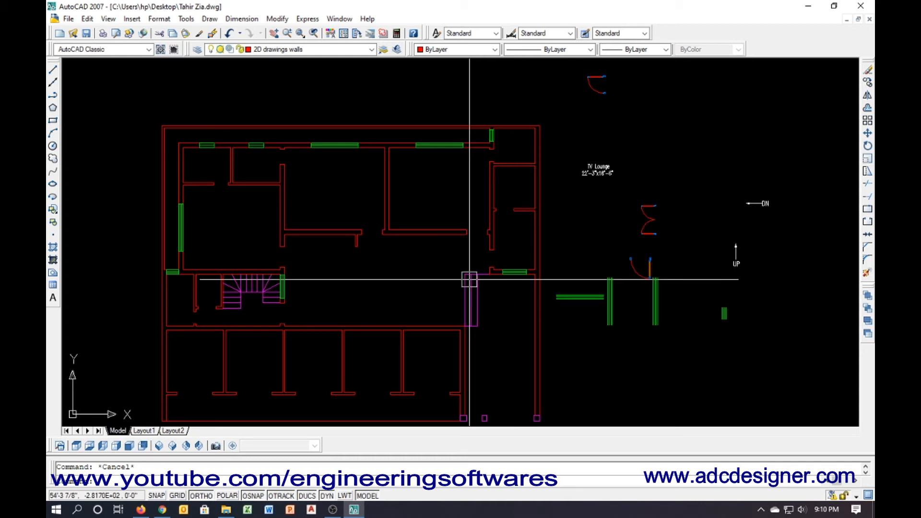
scroll(485, 239, "up", 5)
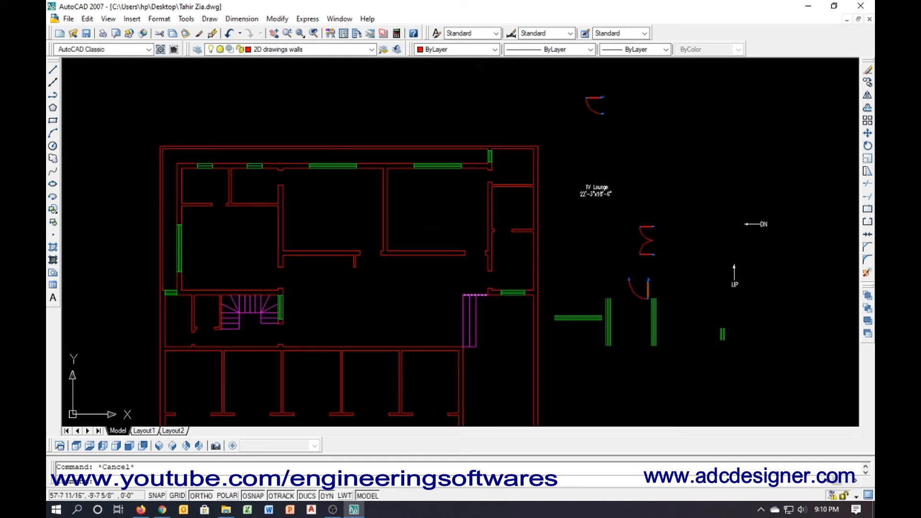
left_click(469, 207)
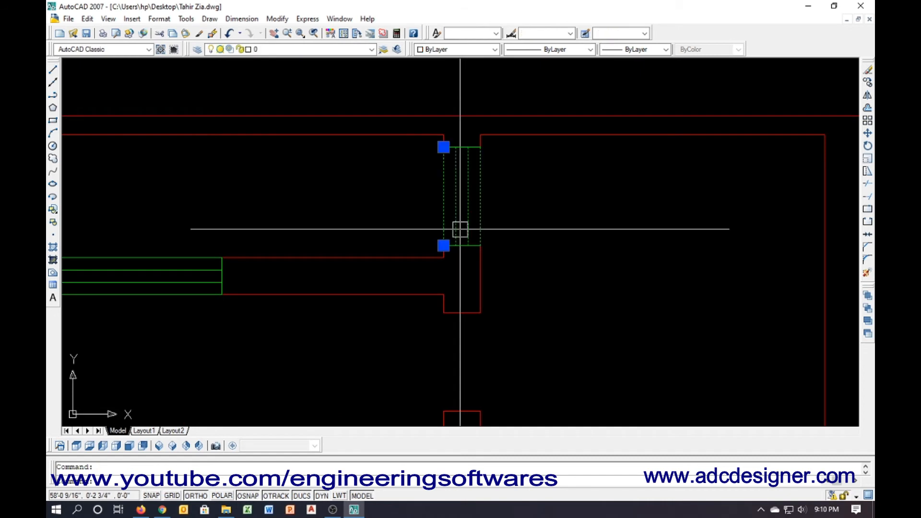
type("l")
key("Return")
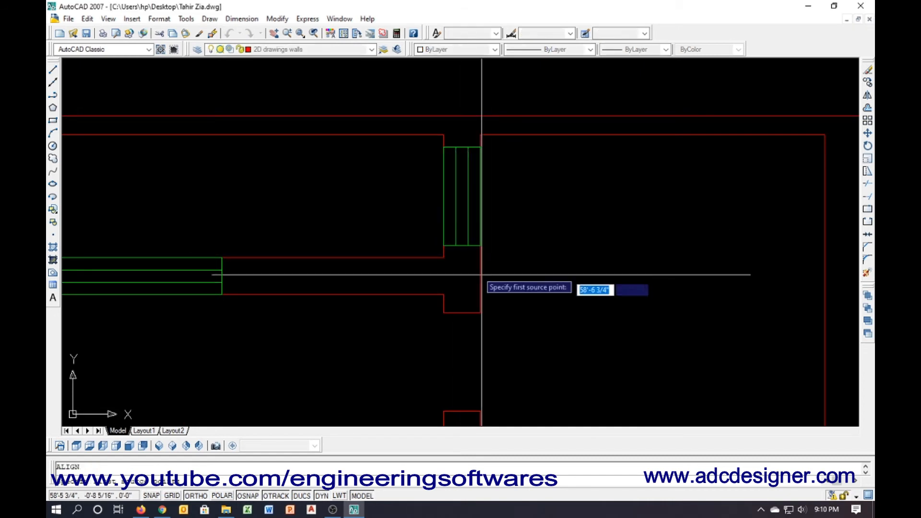
left_click(443, 256)
left_click(442, 258)
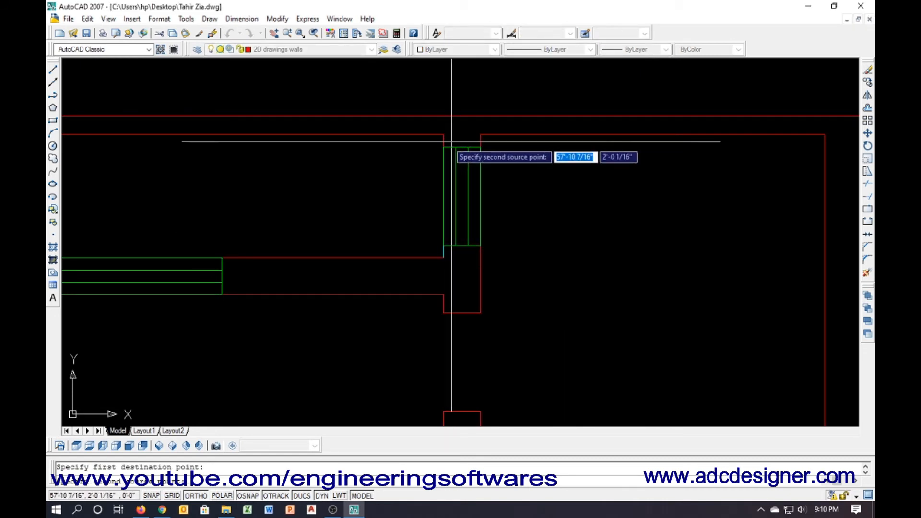
left_click(443, 148)
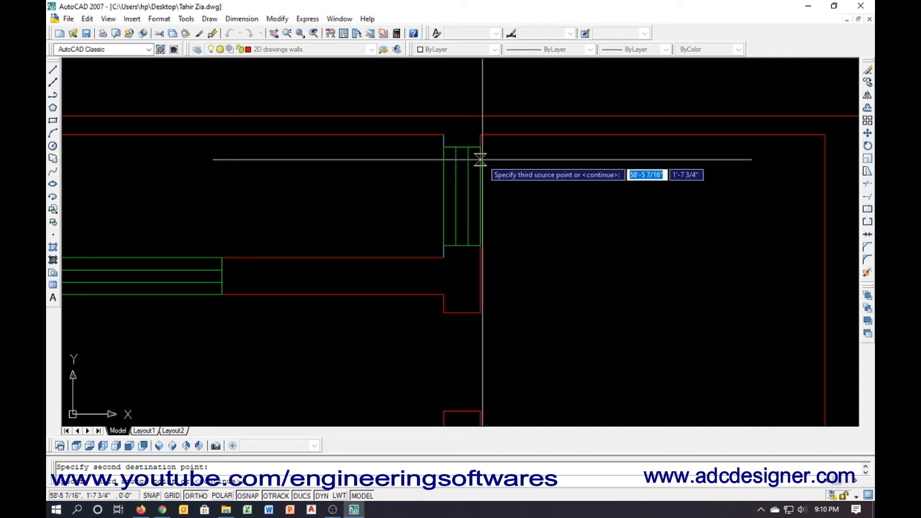
key("Return")
type("y")
key("Return")
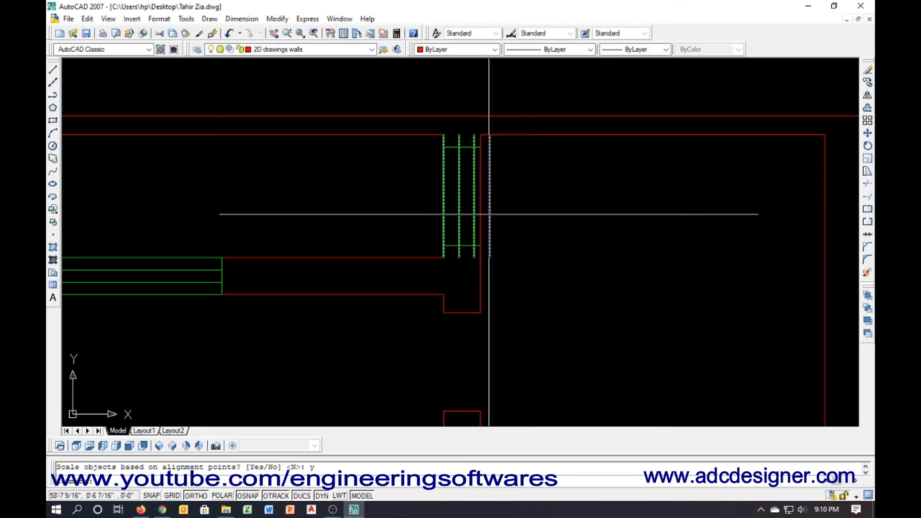
key("Escape")
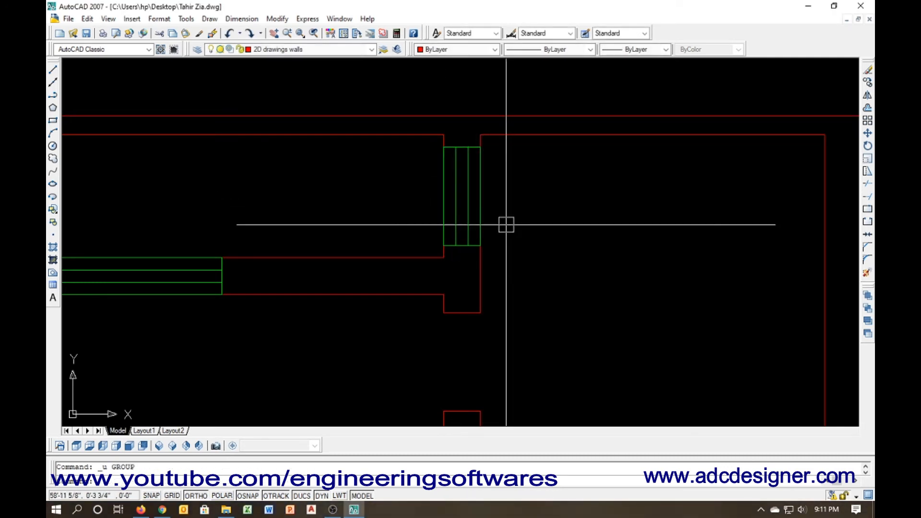
scroll(438, 223, "down", 5)
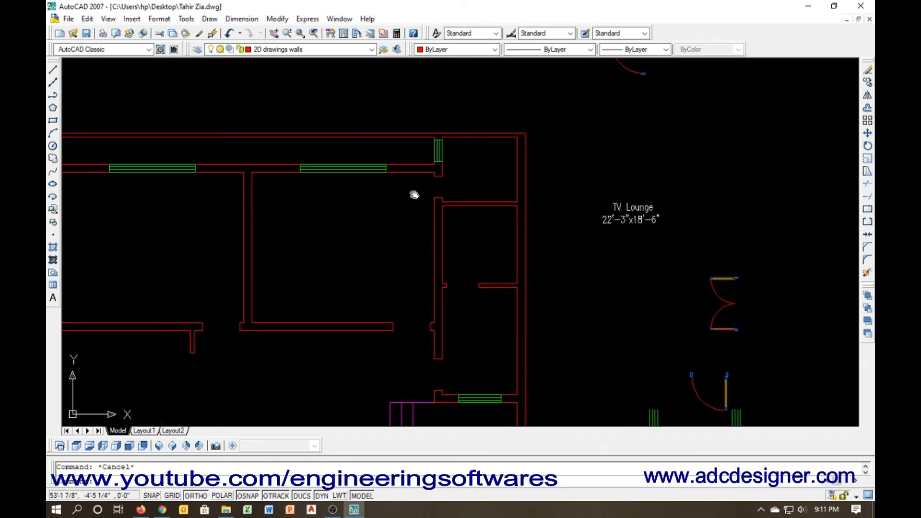
Copy the TV Lounge label from the symbols beside the plan into the hall between the staircase and the magenta steps
scroll(413, 193, "down", 5)
scroll(411, 261, "up", 4)
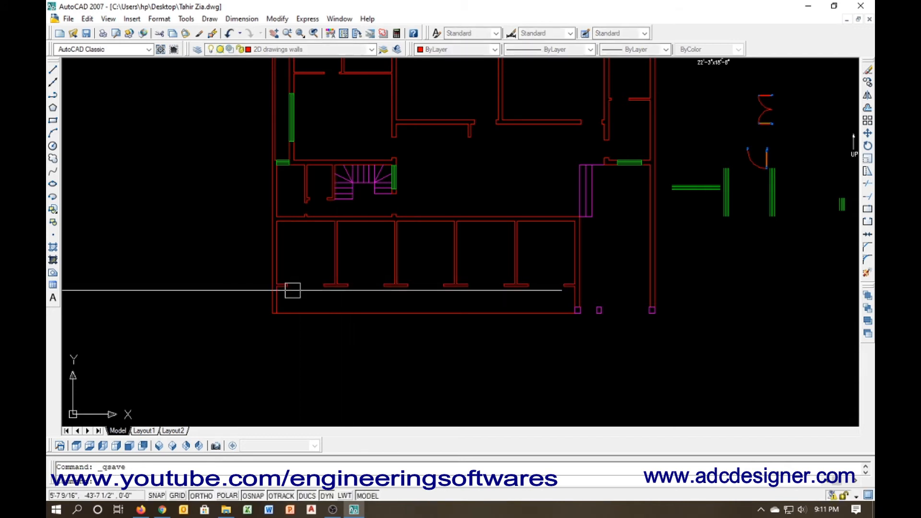
scroll(285, 305, "down", 4)
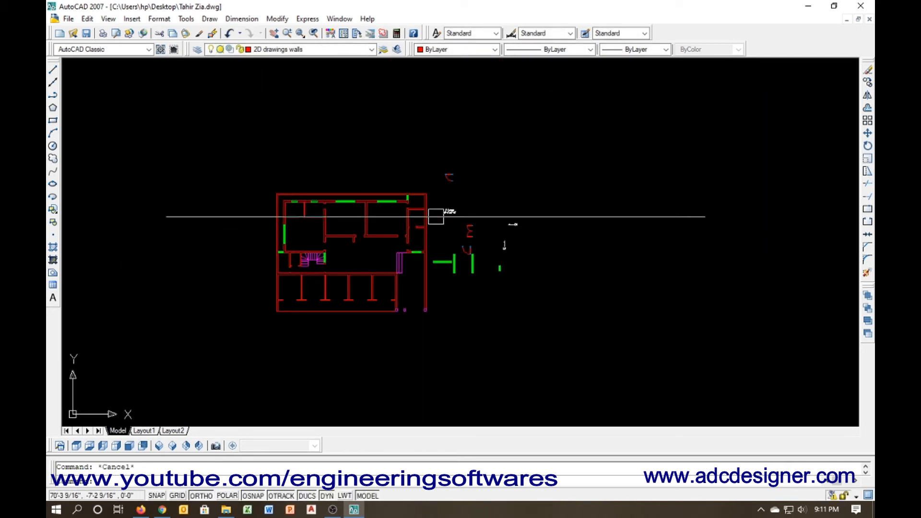
scroll(436, 211, "up", 5)
left_click(473, 200)
type("co")
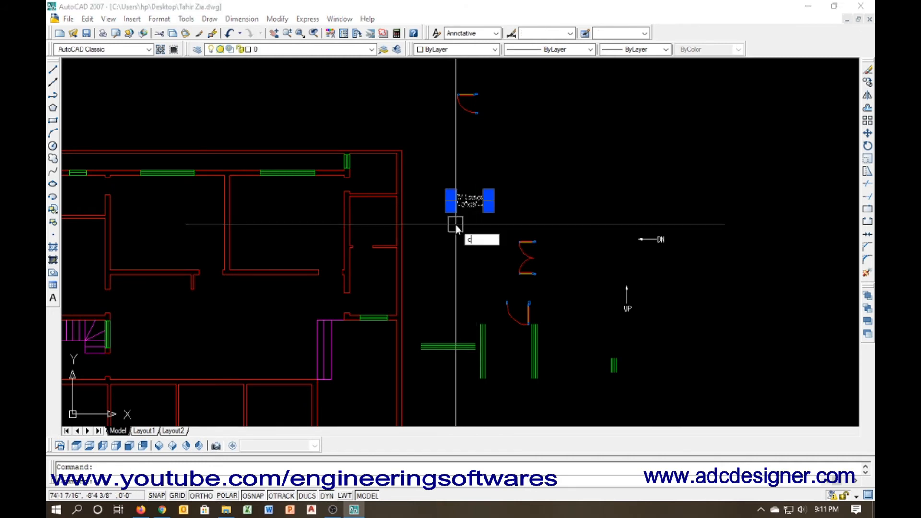
key("Return")
left_click(462, 223)
key("F8")
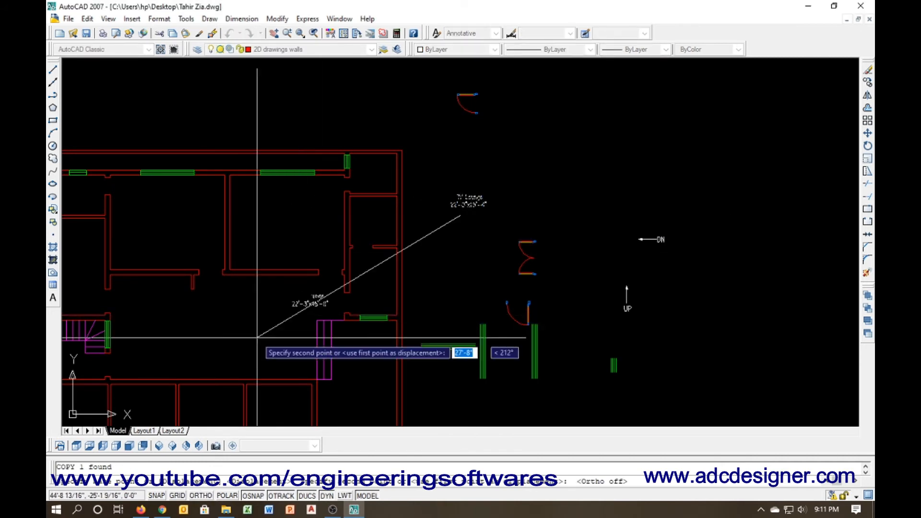
left_click(190, 343)
middle_click_drag(192, 343, 300, 341)
key("Escape")
Copy the hall's TV Lounge label into the large room above the staircase
left_click(290, 327)
type("co")
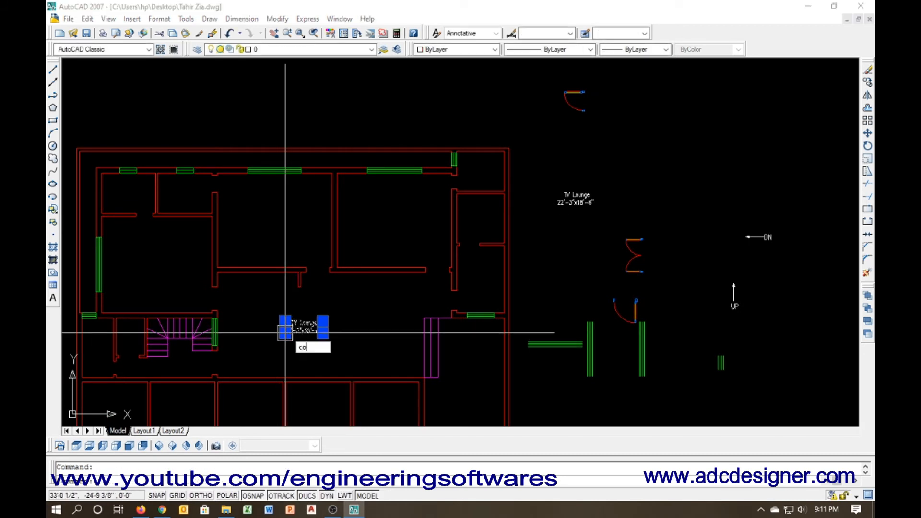
key("Return")
left_click(285, 332)
scroll(134, 271, "up", 3)
middle_click_drag(131, 273, 268, 271)
left_click(201, 273)
key("Escape")
Change the copied label above the staircase to "Bed Room" with the size 16'-6"x14'-4.5"
left_click(301, 265)
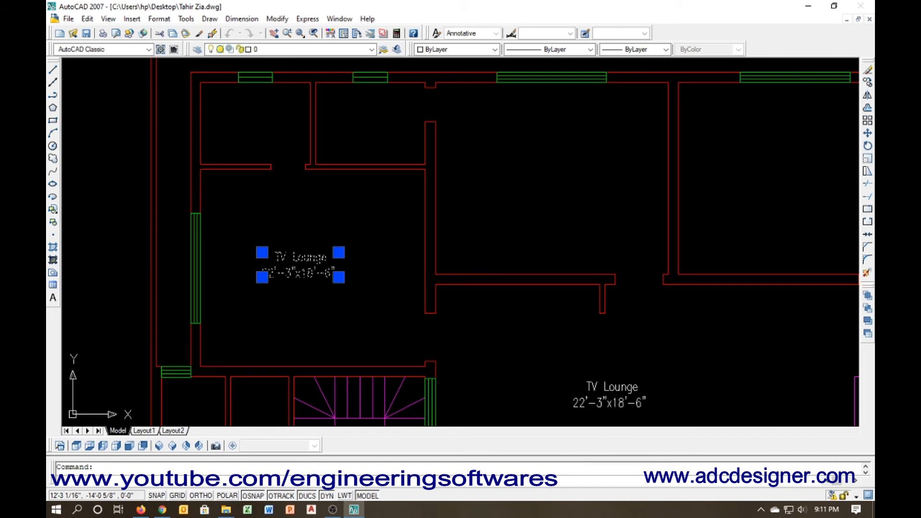
double_click(300, 265)
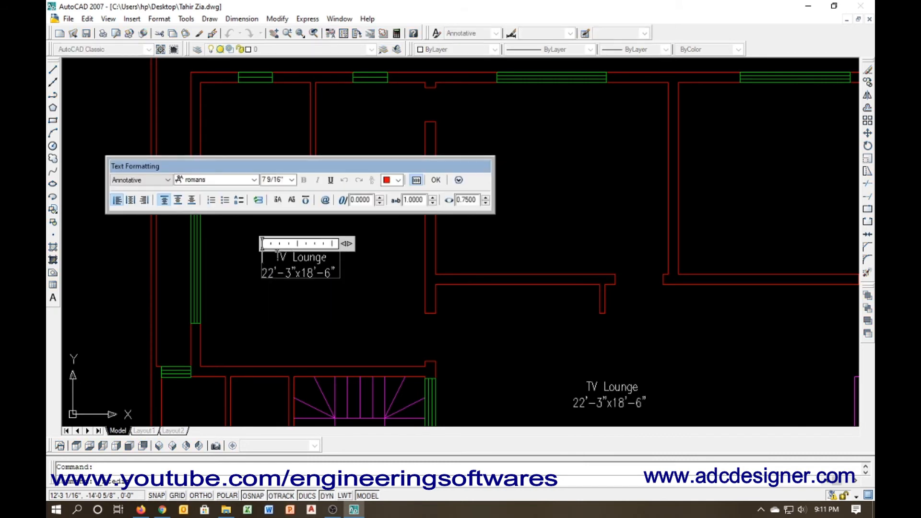
left_click_drag(277, 257, 329, 258)
type("Bed")
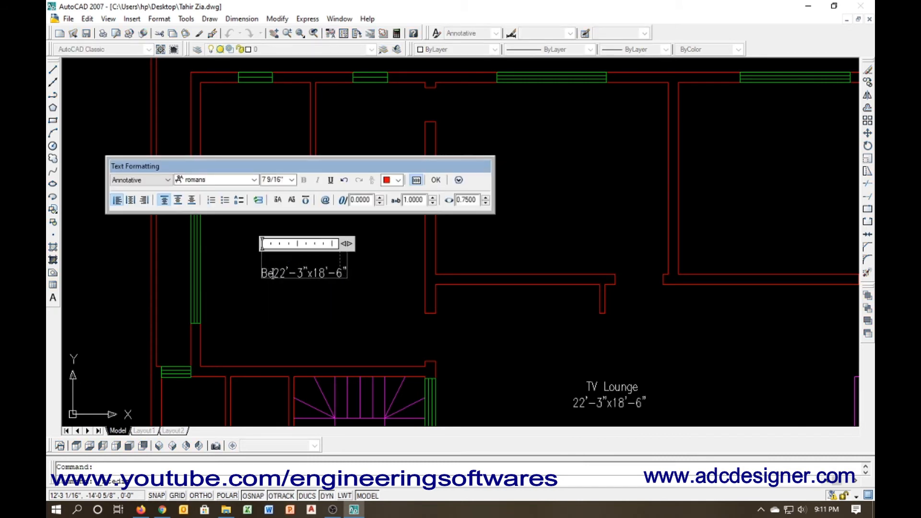
left_click(262, 273)
type("Room")
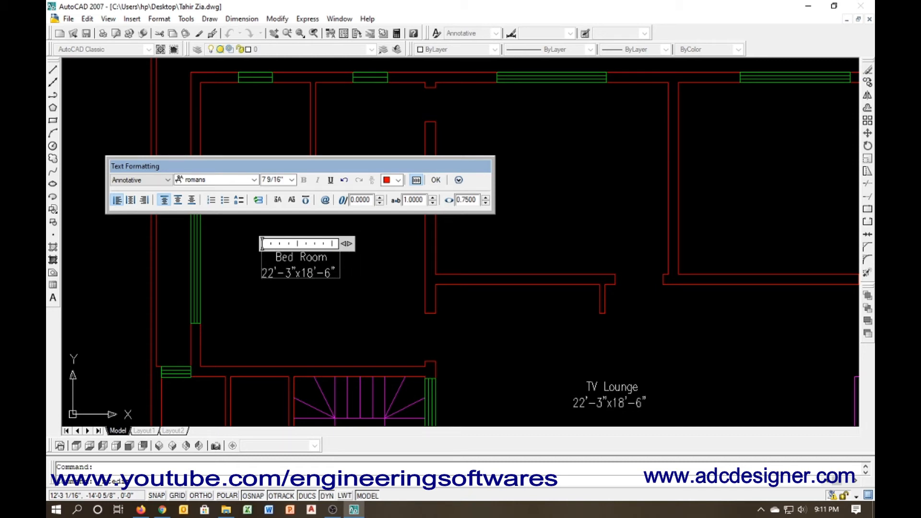
type(" 16")
left_click(389, 230)
Copy the Bed Room label into the adjoining middle room above the TV lounge
left_click(290, 276)
type("c")
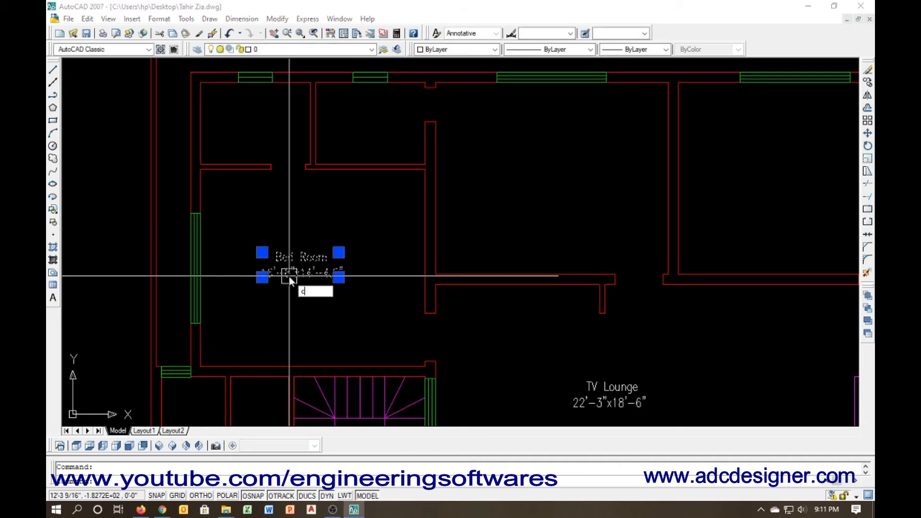
type("o")
key("Return")
left_click(264, 286)
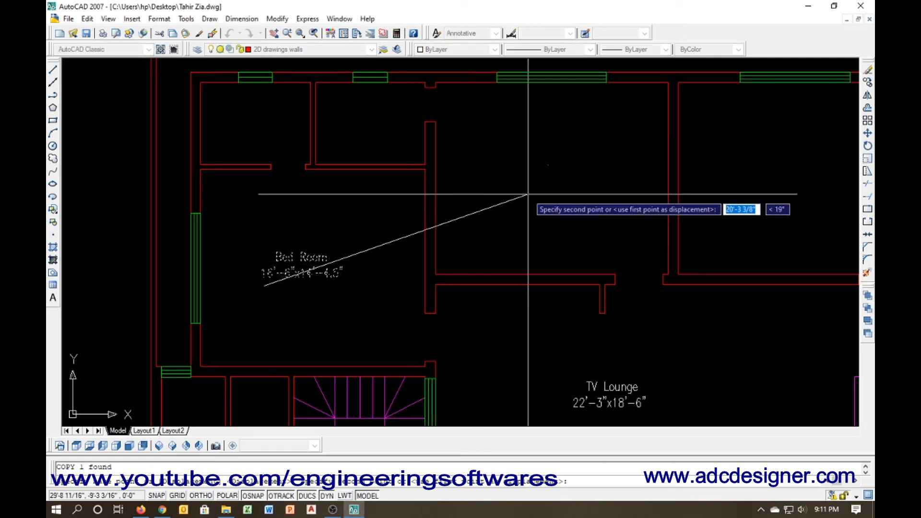
left_click(518, 204)
key("Escape")
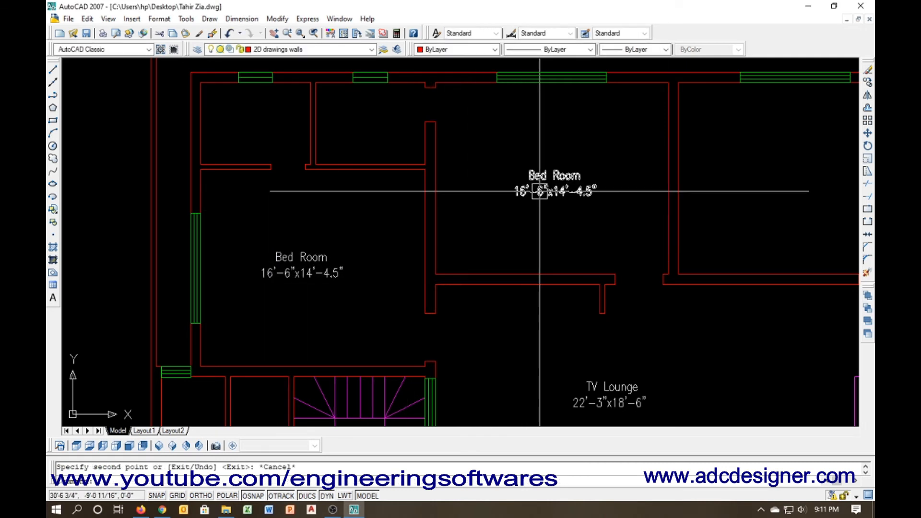
Set the size line of the middle room's Bed Room label to 17'-0"x14'-0"
double_click(540, 191)
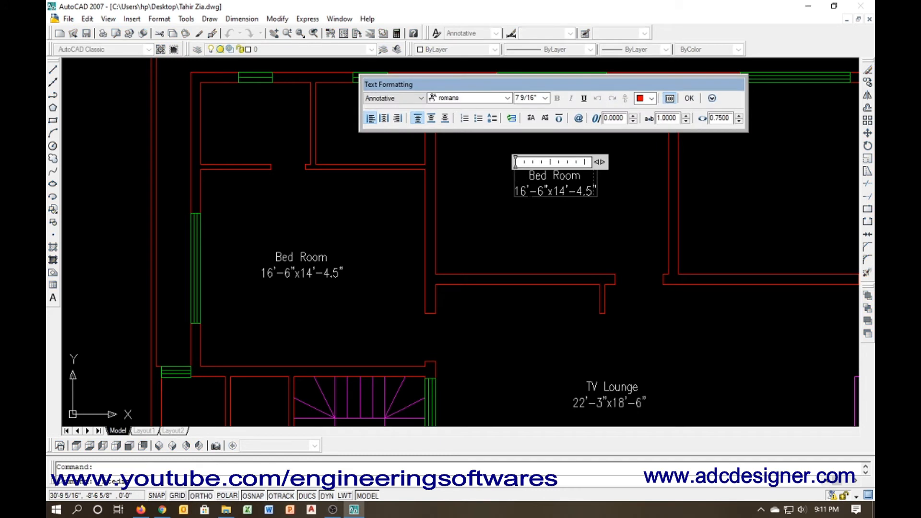
key("shift+Right")
type("8")
key("BackSpace")
type("7")
key("shift+Right")
type("0")
key("Right")
key("Right")
key("Right")
key("Right")
key("Right")
key("Right")
key("shift+Right")
key("shift+Right")
key("shift+Right")
type("0")
left_click(425, 302)
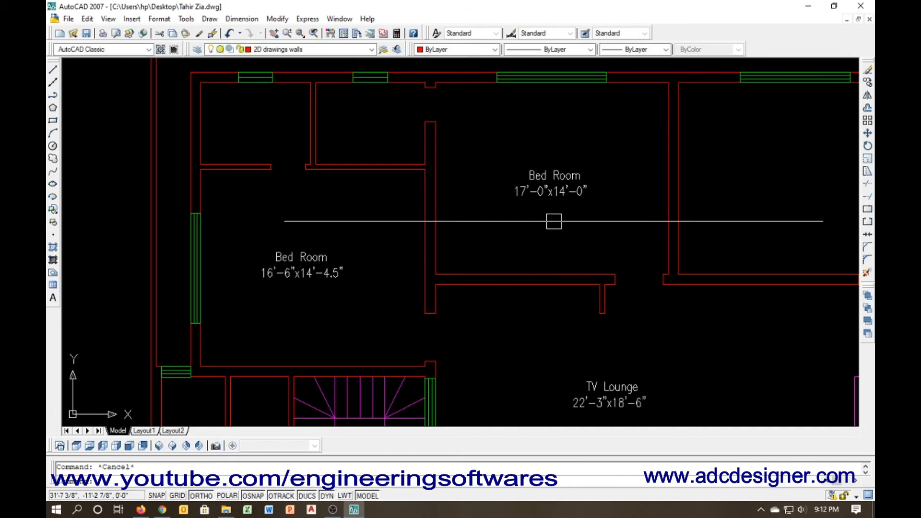
Copy the 17'-0"x14'-0" Bed Room label horizontally into the neighbouring bedroom, using matching inner wall corners as reference points
middle_click_drag(551, 220, 379, 224)
left_click(384, 206)
type("co")
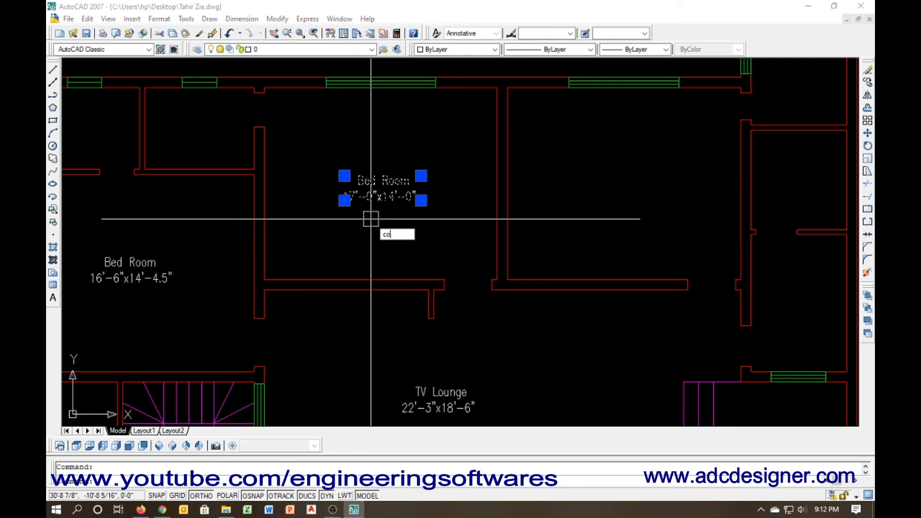
key("Return")
left_click(263, 279)
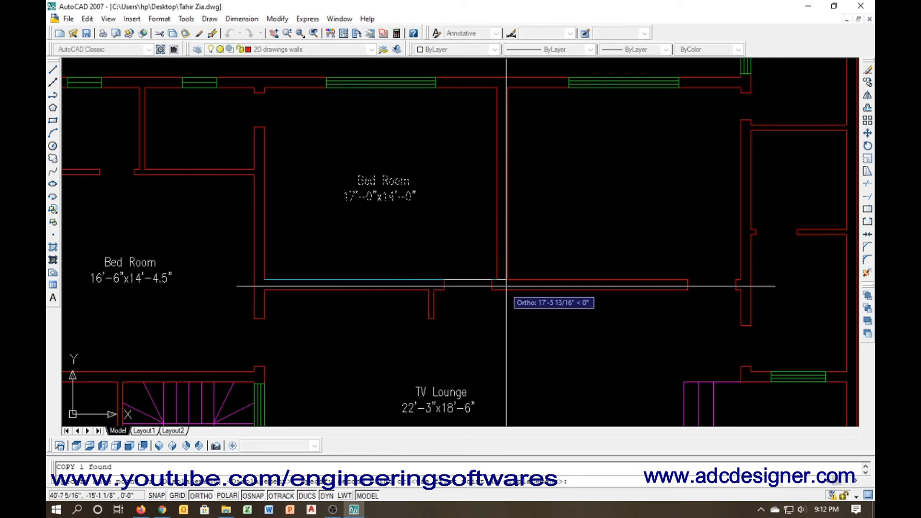
left_click(496, 283)
scroll(381, 234, "down", 2)
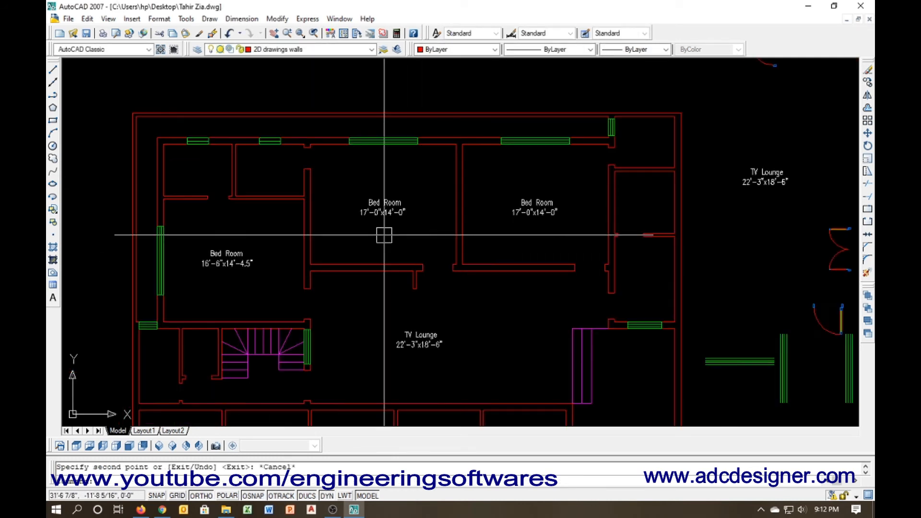
key("Escape")
Copy the second 17'-0"x14'-0" Bed Room label, with ortho off, into the small upper corner room beside that bedroom
left_click(537, 220)
type("c")
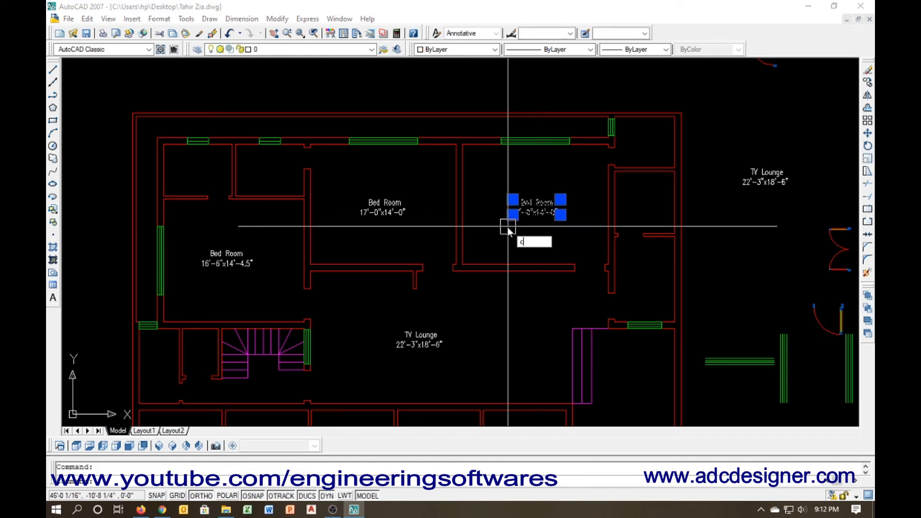
type("o")
key("Return")
left_click(505, 227)
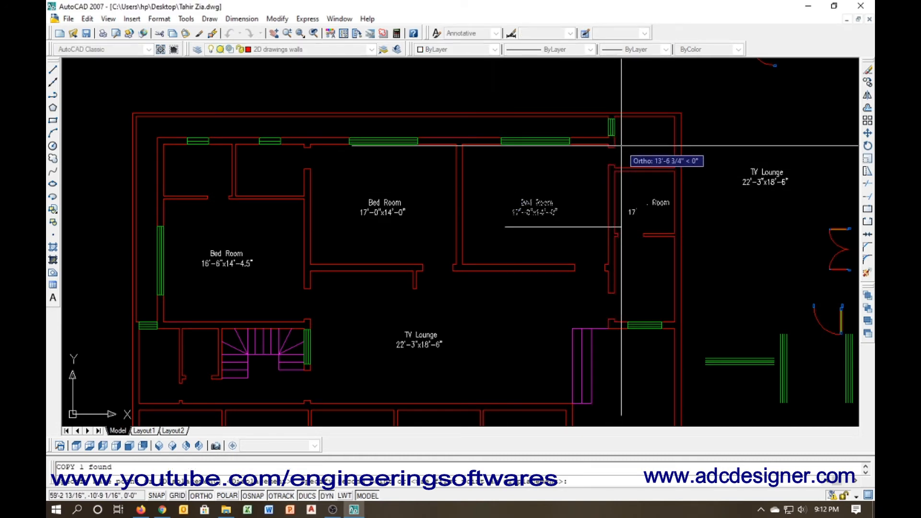
key("F8")
scroll(620, 153, "up", 3)
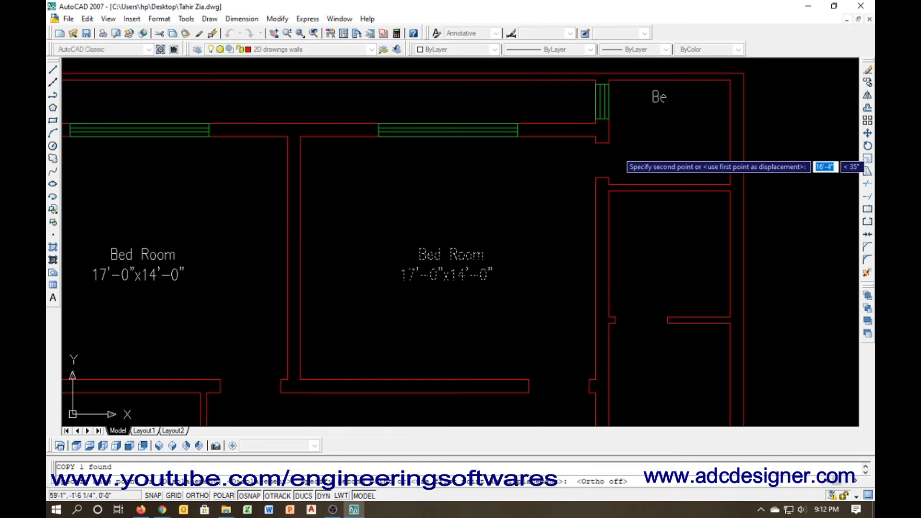
left_click(597, 170)
key("Escape")
Change the corner room's label to "Bath" and delete its size line
double_click(672, 121)
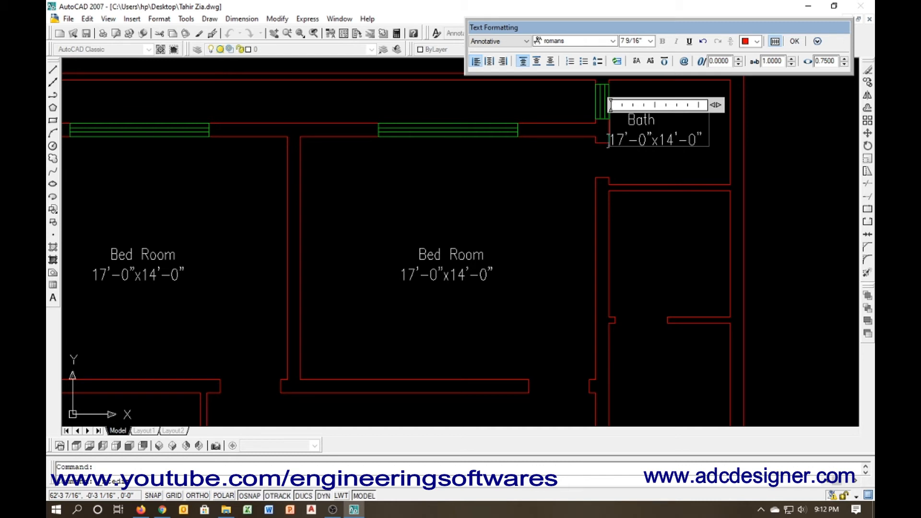
left_click_drag(613, 139, 702, 140)
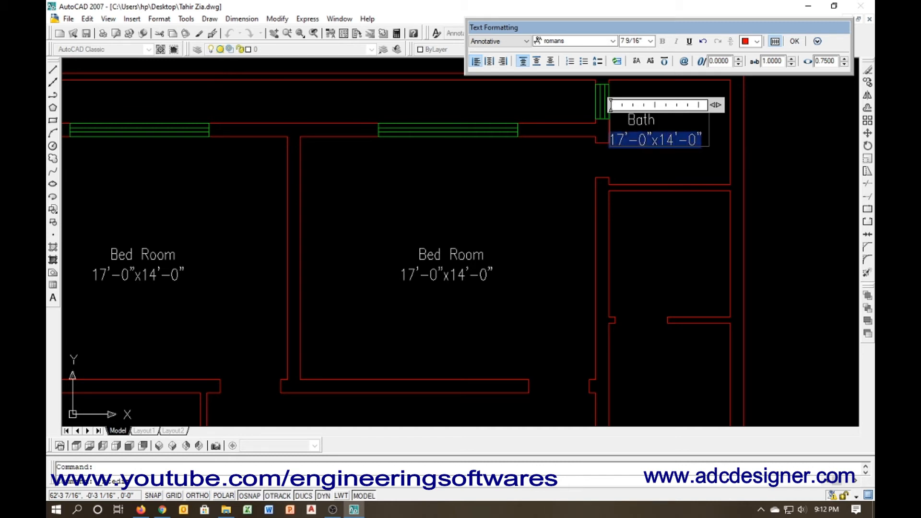
key("Delete")
left_click(707, 207)
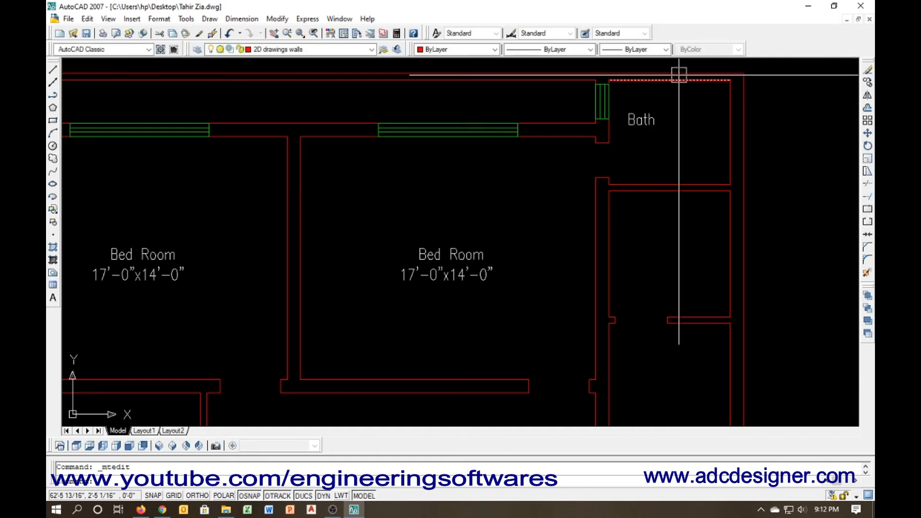
Measure the Bath's width and depth with the Aligned Dimension command without placing any dimension
type("dal")
key("Return")
key("Return")
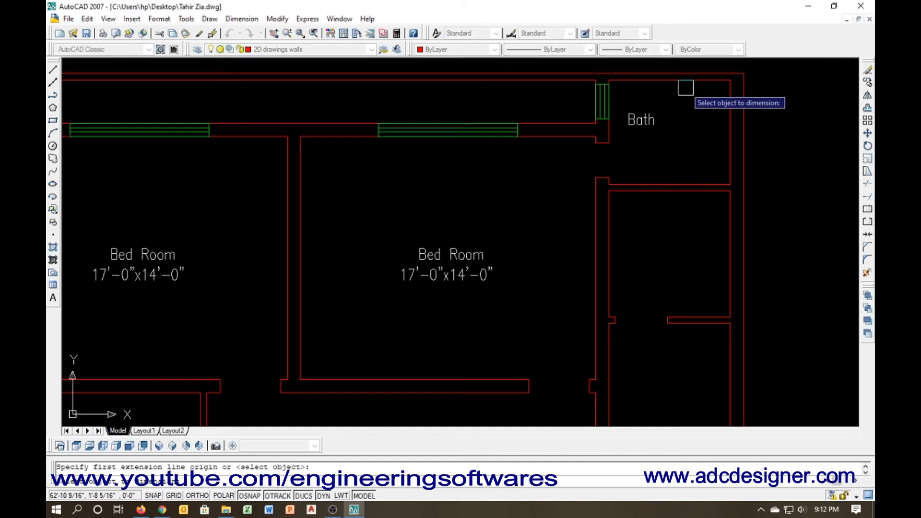
left_click(685, 88)
left_click(691, 84)
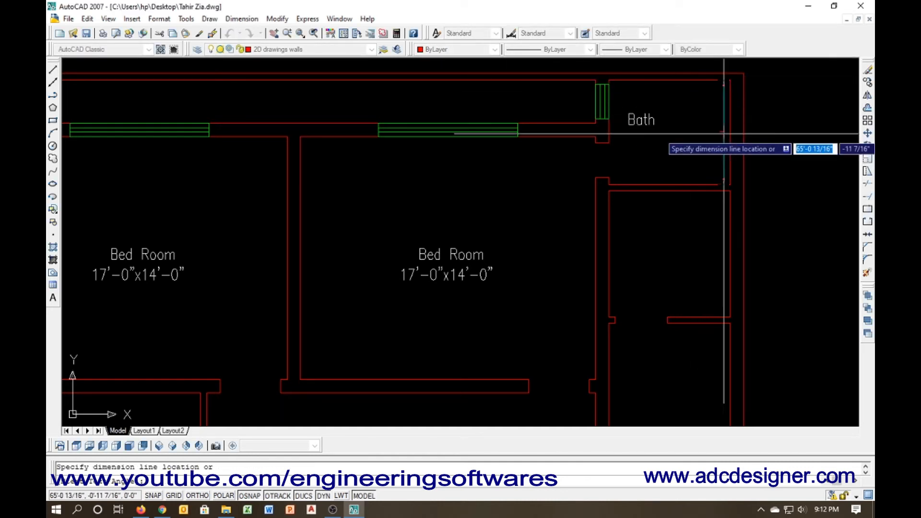
key("Escape")
Add a size line reading 7' x 6' beneath the Bath label's name and shift the name to sit centred above it
double_click(650, 121)
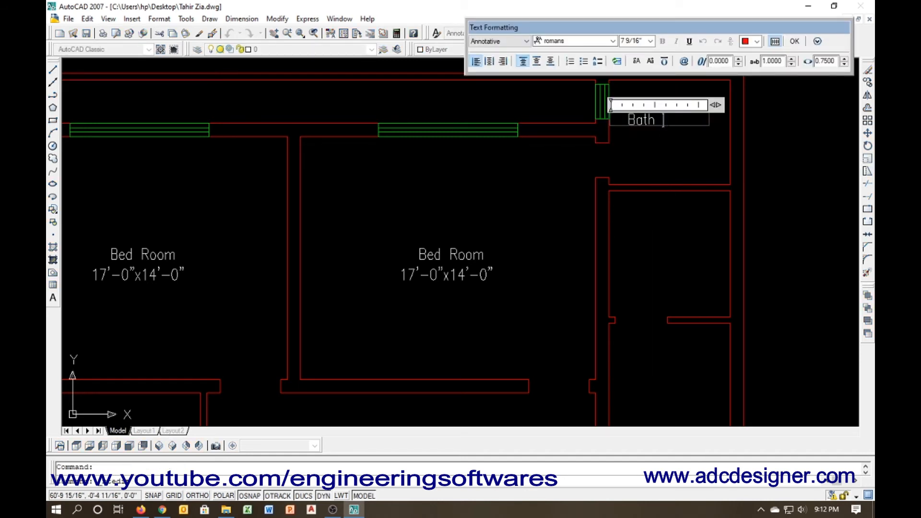
key("Return")
type("7' x 6'")
key("Return")
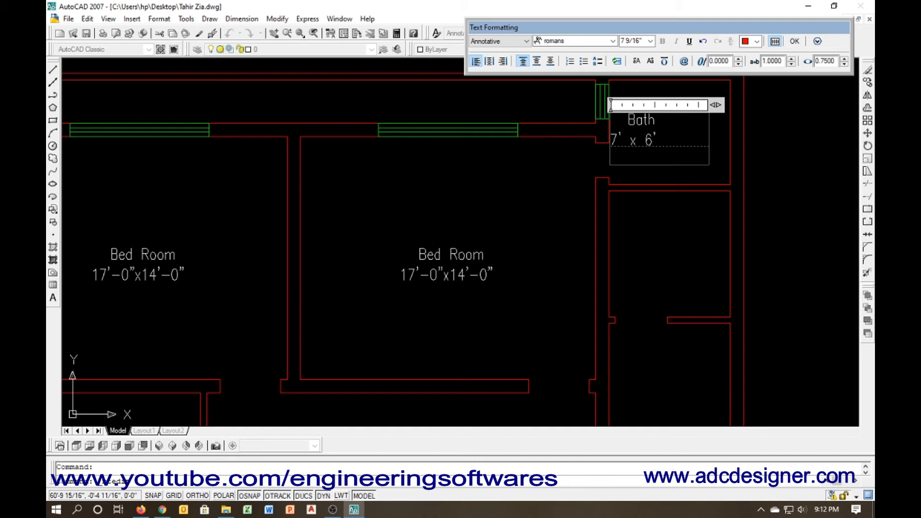
key("BackSpace")
left_click(658, 202)
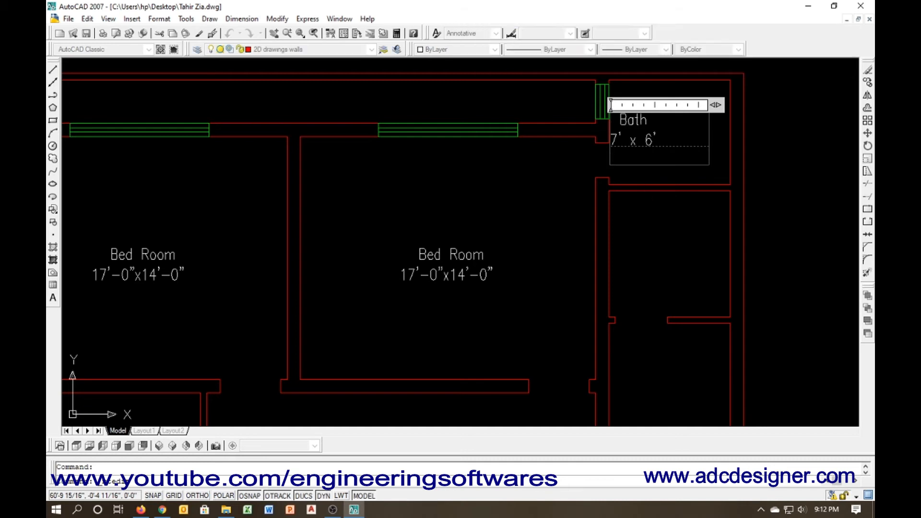
left_click(631, 129)
left_click(651, 147)
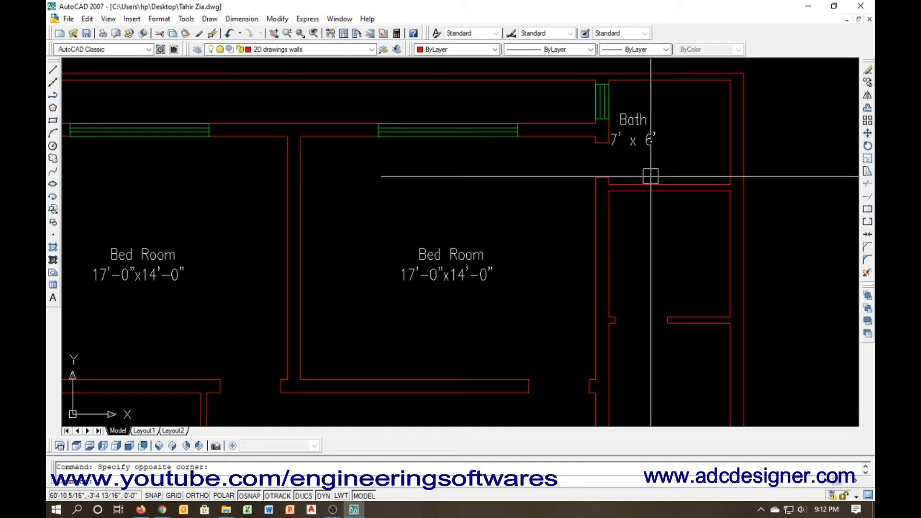
Move the Bath label sideways, away from the window wall, toward the middle of its room
left_click(650, 136)
type("m")
key("space")
left_click(657, 154)
left_click(679, 154)
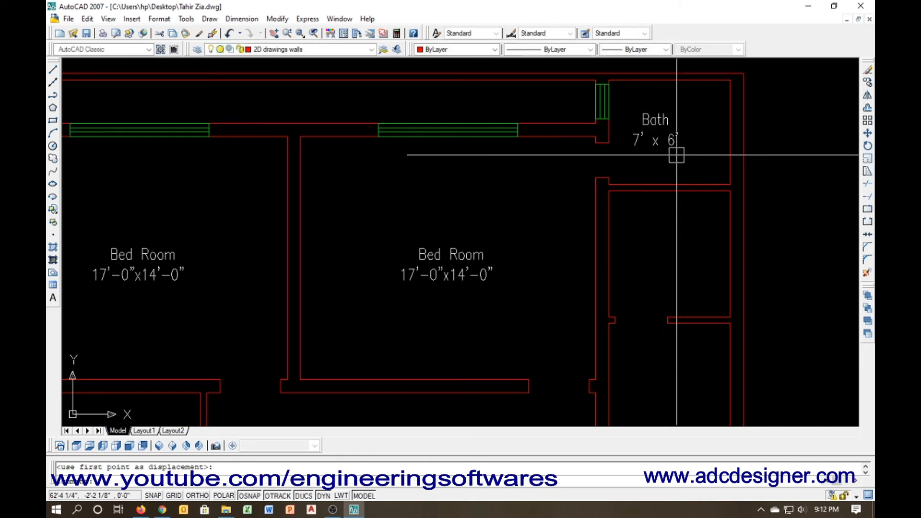
left_click(670, 142)
type("m")
key("space")
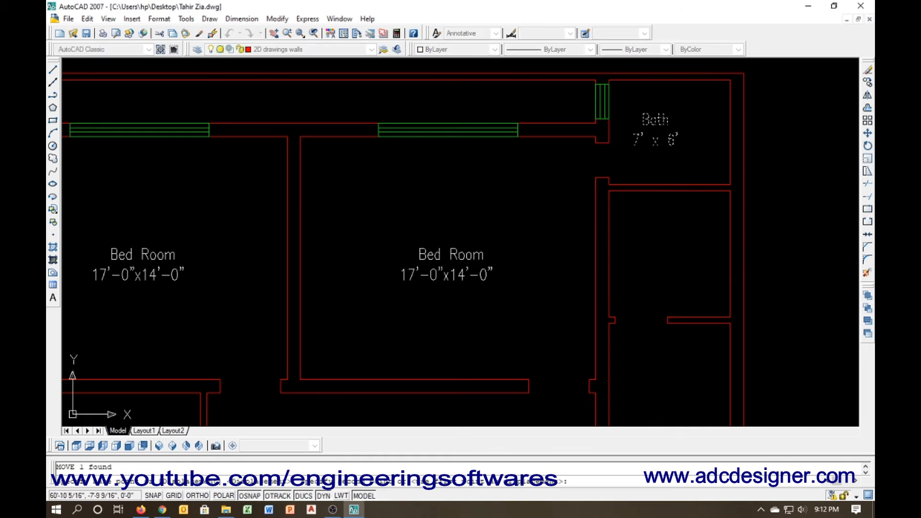
left_click(672, 268)
left_click(643, 257)
left_click(666, 133)
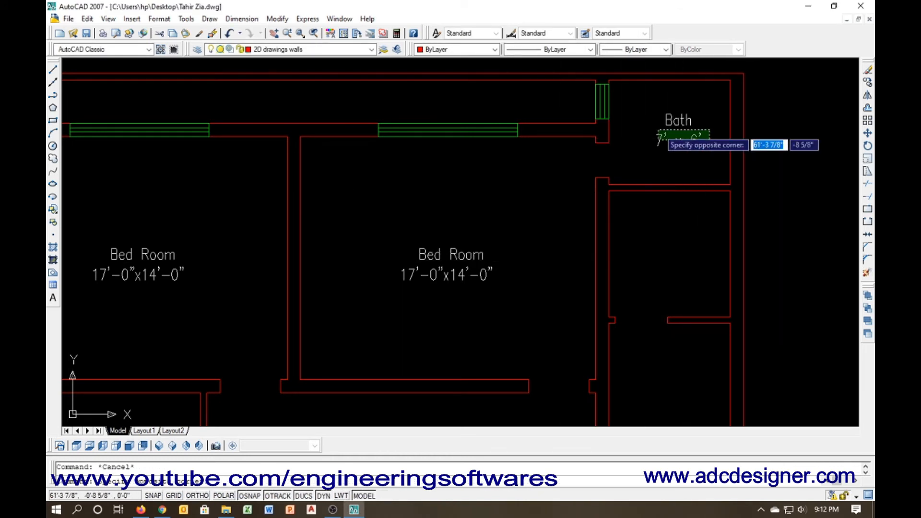
left_click(636, 173)
key("Escape")
Copy the Bath label straight down into the room directly below, with ortho on
type("co")
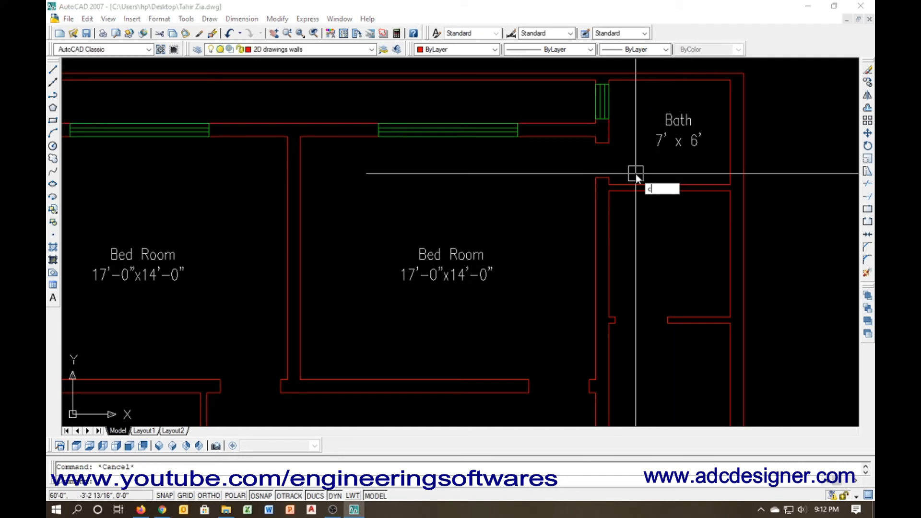
key("space")
left_click(664, 145)
key("space")
left_click(657, 144)
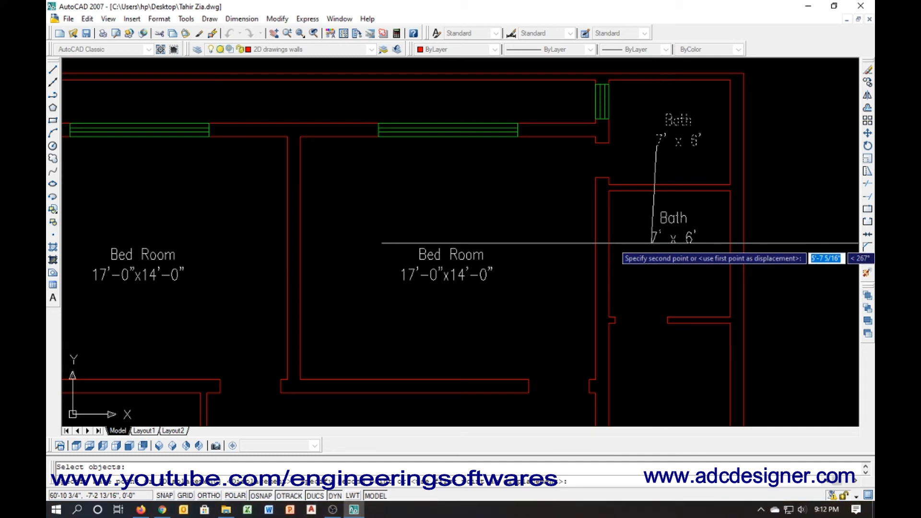
key("F8")
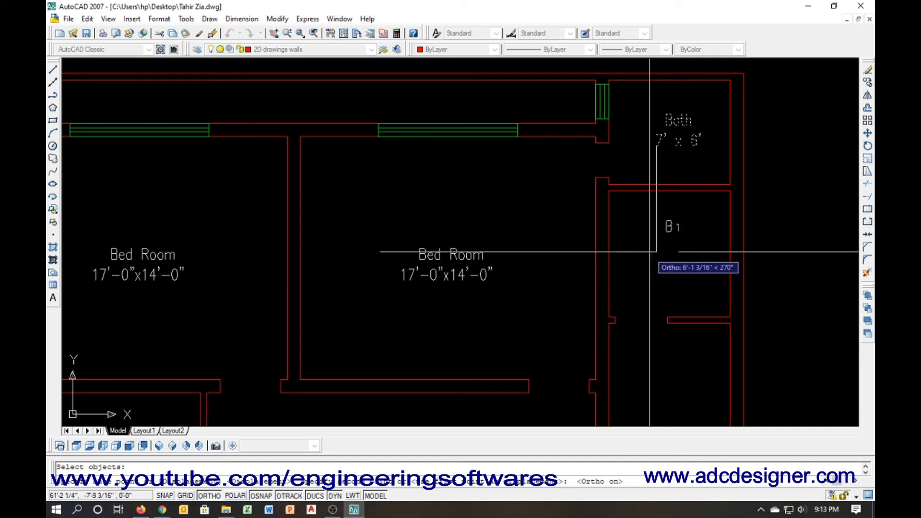
left_click(651, 262)
key("Escape")
Change the name in the copied label below the Bath to "Store"
left_click(672, 237)
double_click(672, 238)
double_click(678, 238)
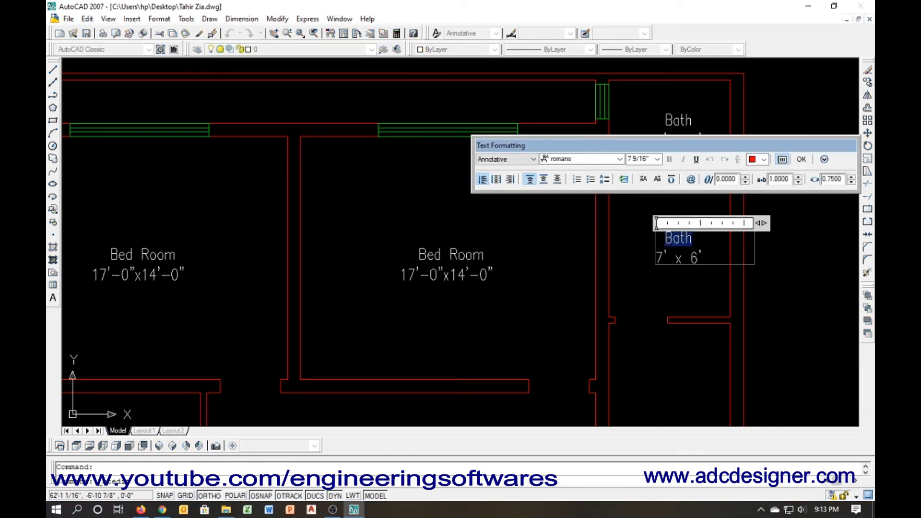
type("Store")
left_click(655, 272)
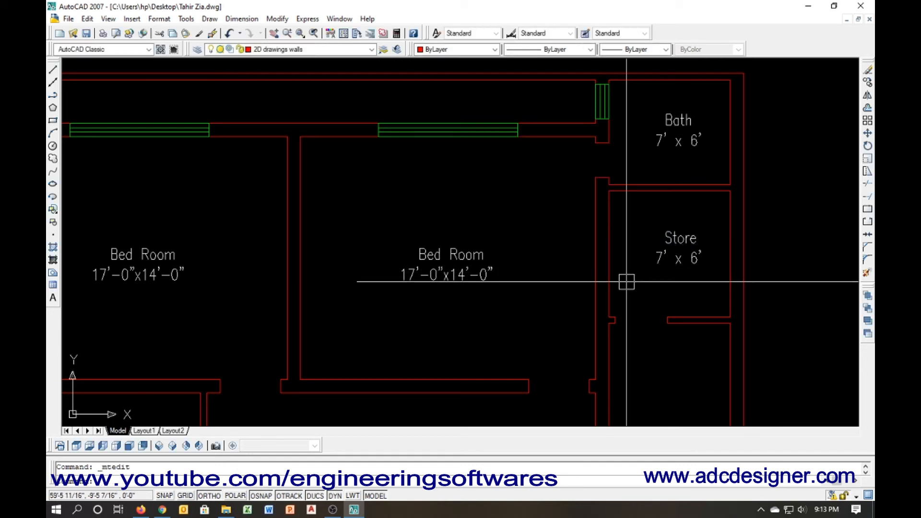
Measure the Store's depth along its outer side wall with Aligned Dimension, without placing a dimension
type("d")
type("li")
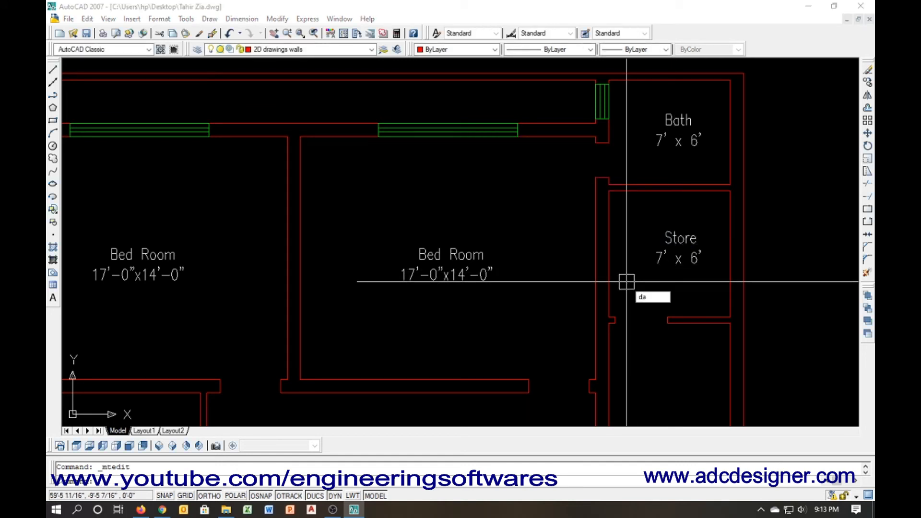
key("Return")
key("Return")
left_click(729, 273)
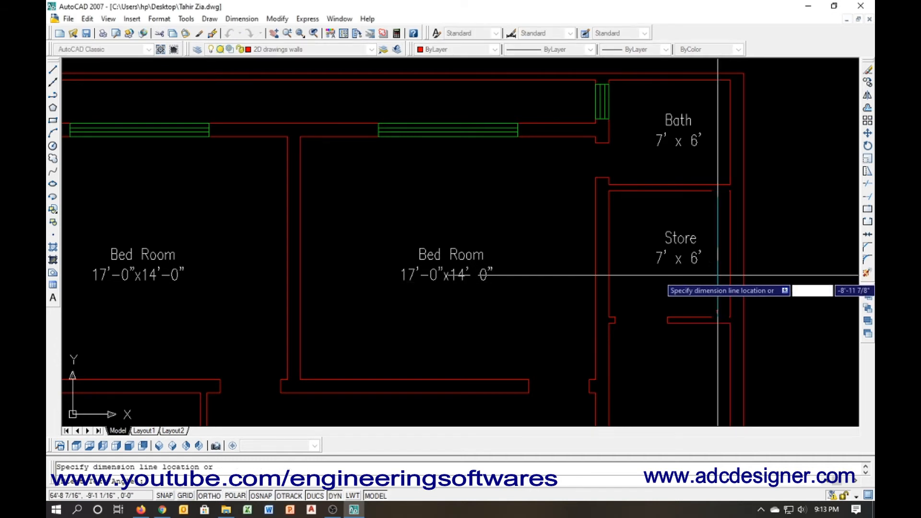
key("Escape")
Set the Store label's size line to 7'-0" x 7'-3" and indent the name to centre it above the size
double_click(695, 259)
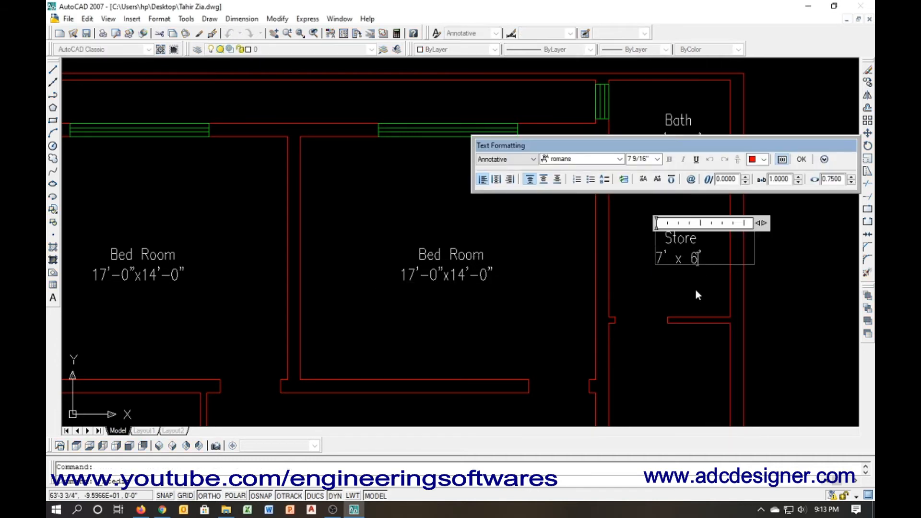
key("BackSpace")
type("7'-3\"")
key("Home")
key("Right")
key("Right")
type("-0'")
key("BackSpace")
type("\"")
left_click(666, 289)
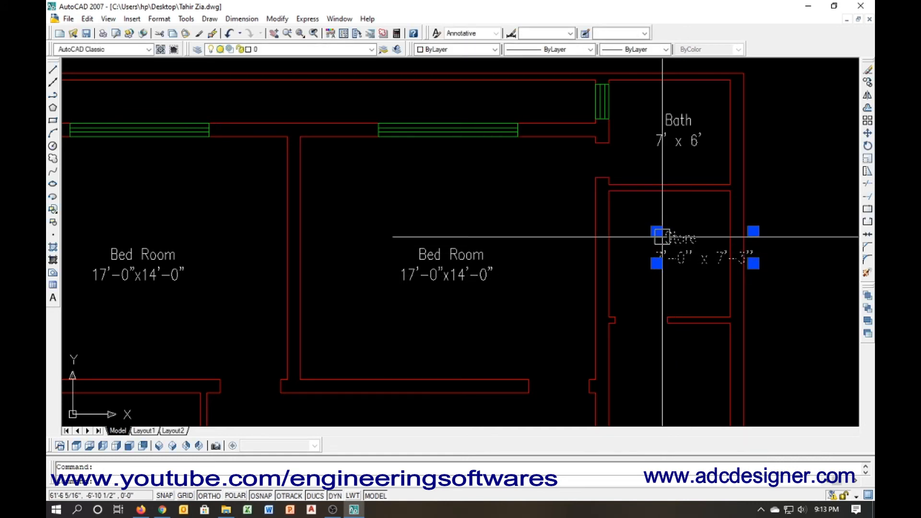
double_click(668, 239)
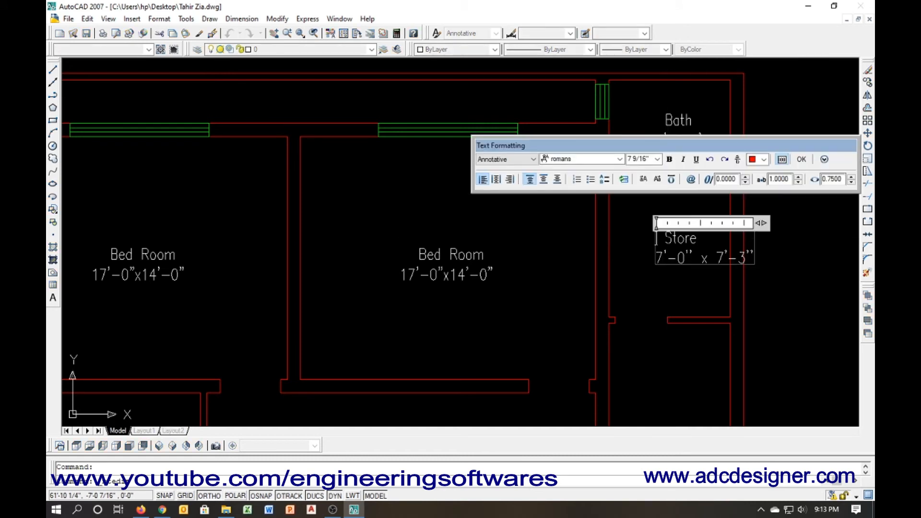
left_click(669, 287)
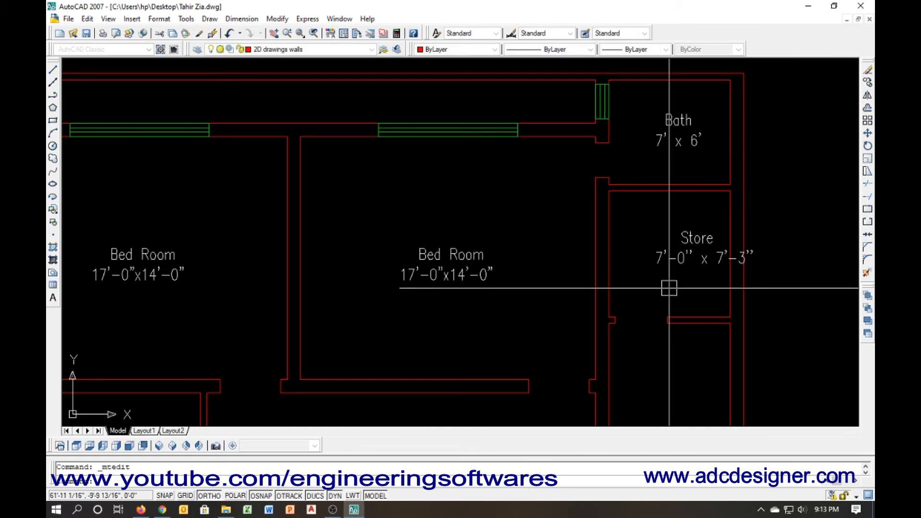
Move the Store label horizontally so that its whole size line fits between the room's walls
type("m")
key("Return")
left_click(669, 269)
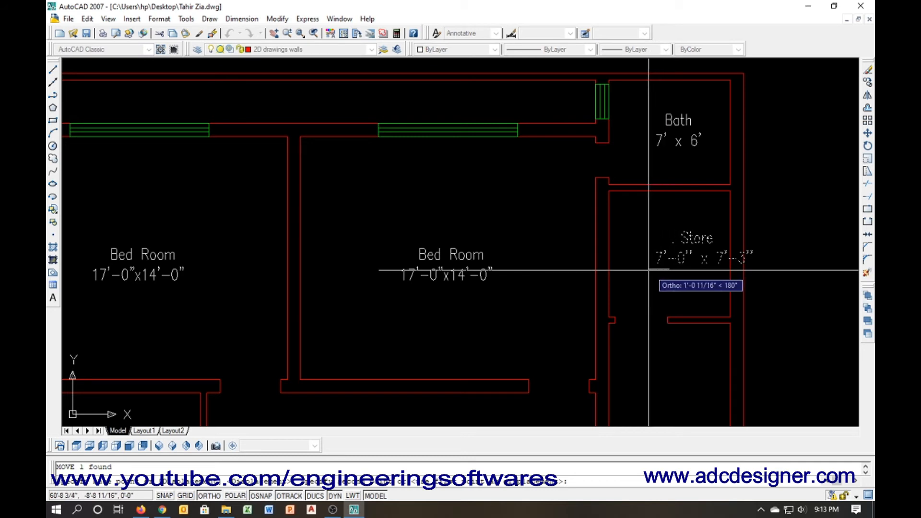
left_click(636, 270)
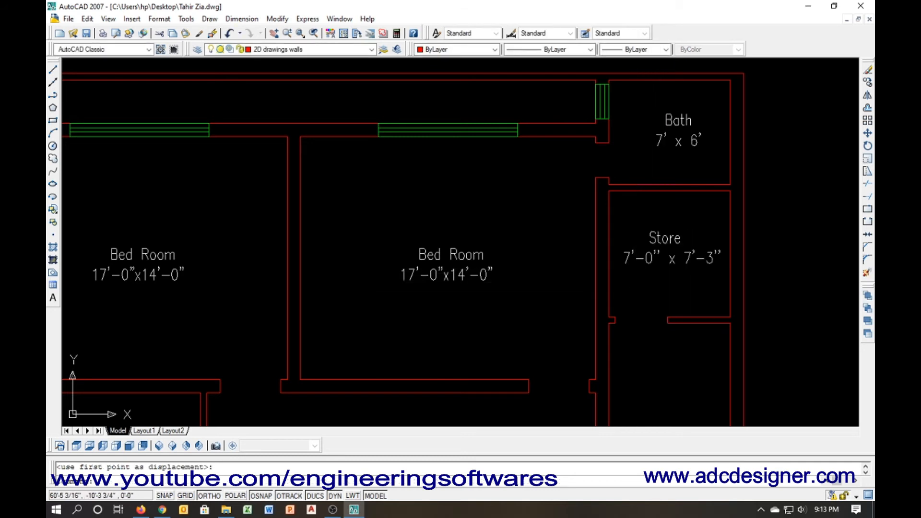
Set the Bath label's size line to 7'-0" x 6'-0" and re-centre the name above it
double_click(672, 129)
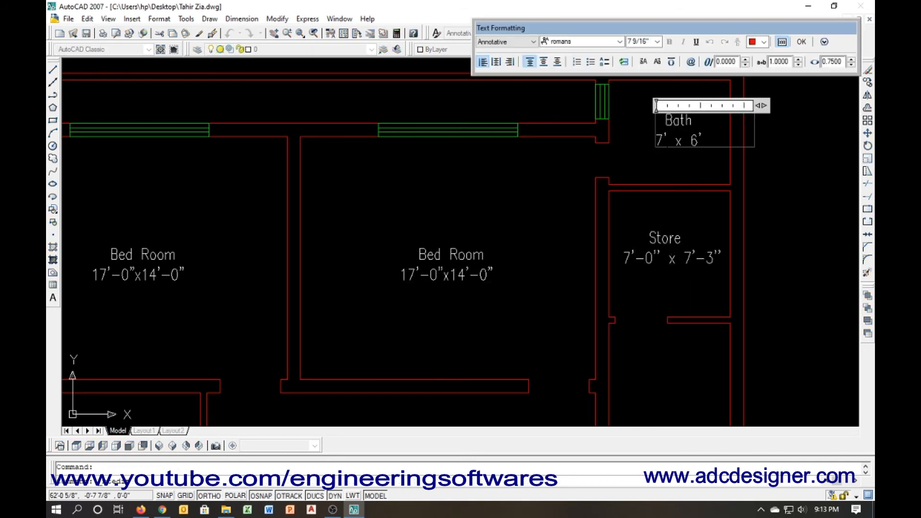
type("-0\"")
key("End")
type("-0\"")
left_click(678, 159)
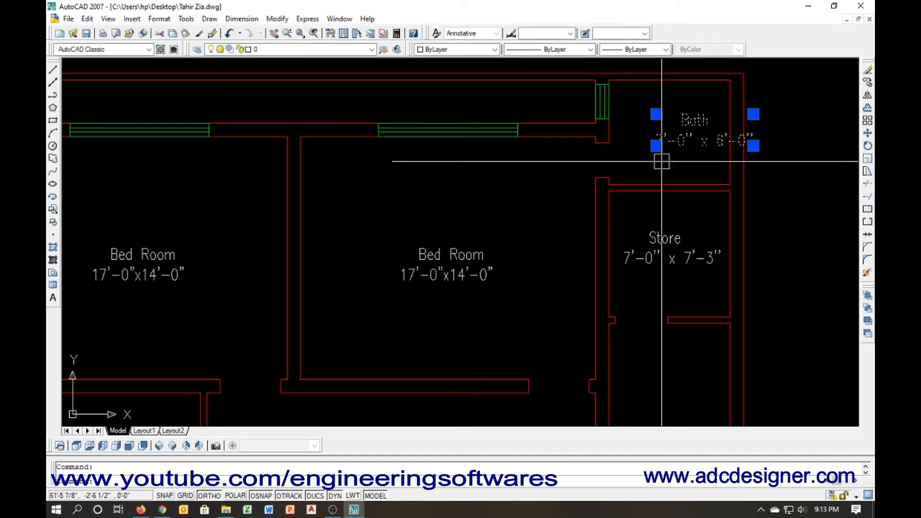
Move the Bath label horizontally back inside its room, centring it between the side walls
type("m")
key("Return")
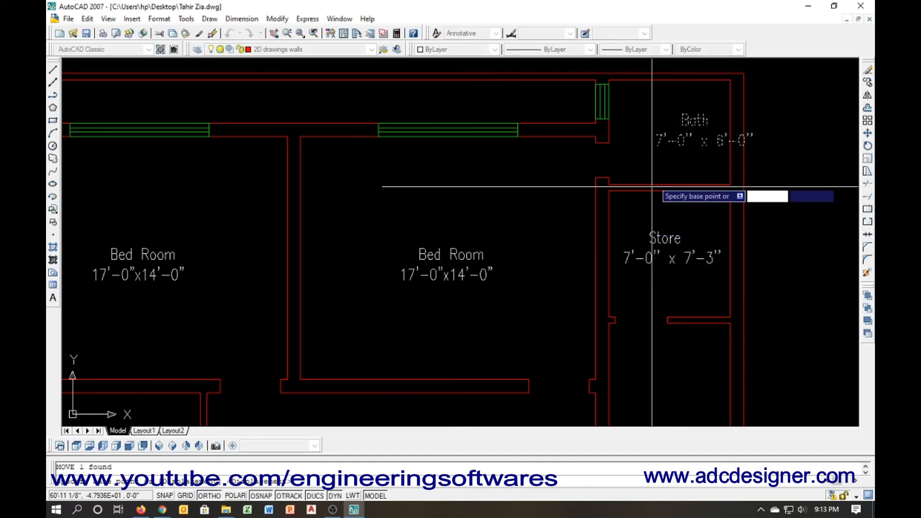
left_click(670, 192)
left_click(646, 209)
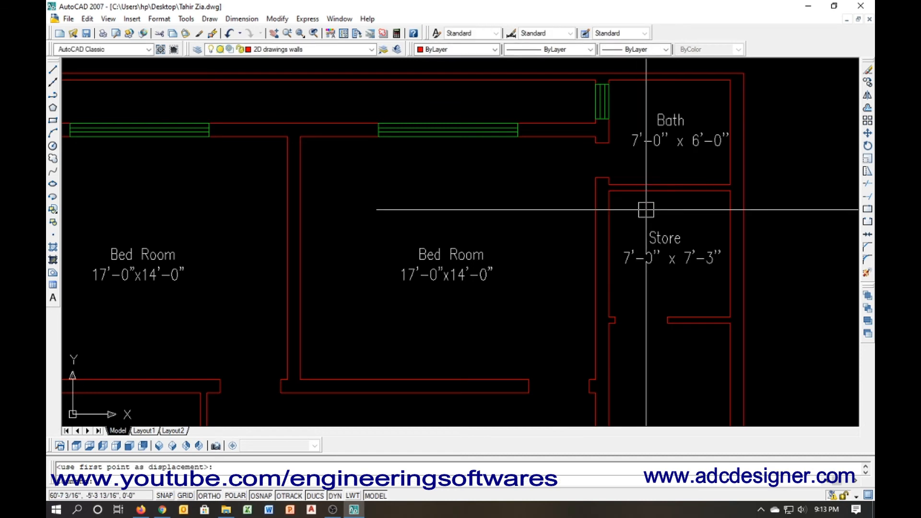
left_click(654, 144)
key("Return")
left_click(663, 166)
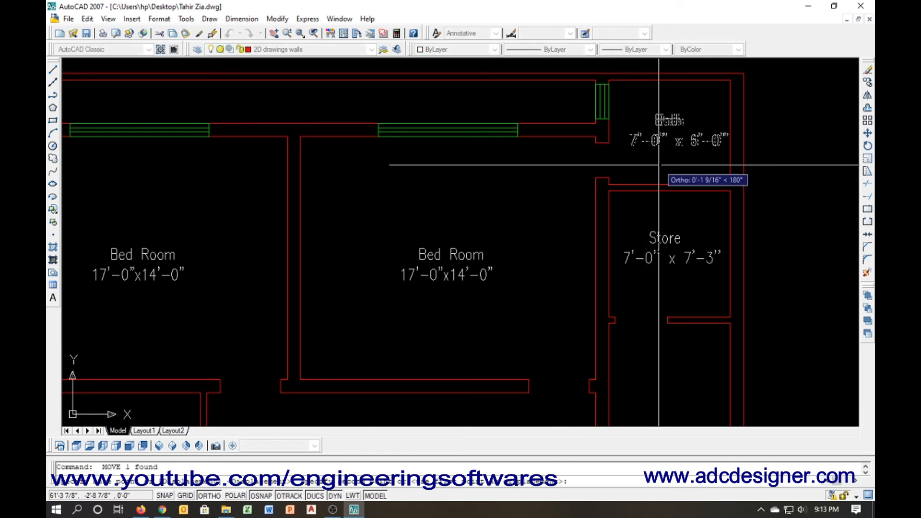
left_click(657, 165)
key("Escape")
Copy the Store label straight down into the room below it
middle_click_drag(637, 210, 635, 169)
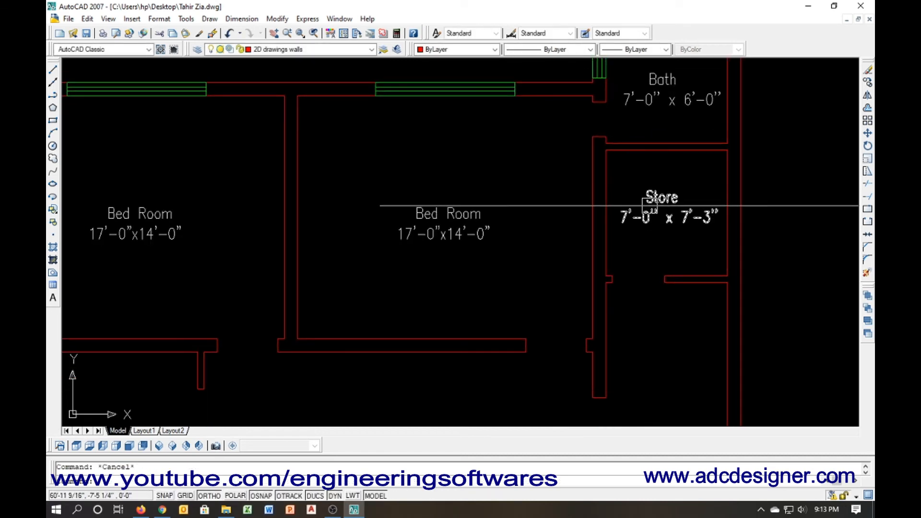
left_click(650, 206)
type("co")
key("Return")
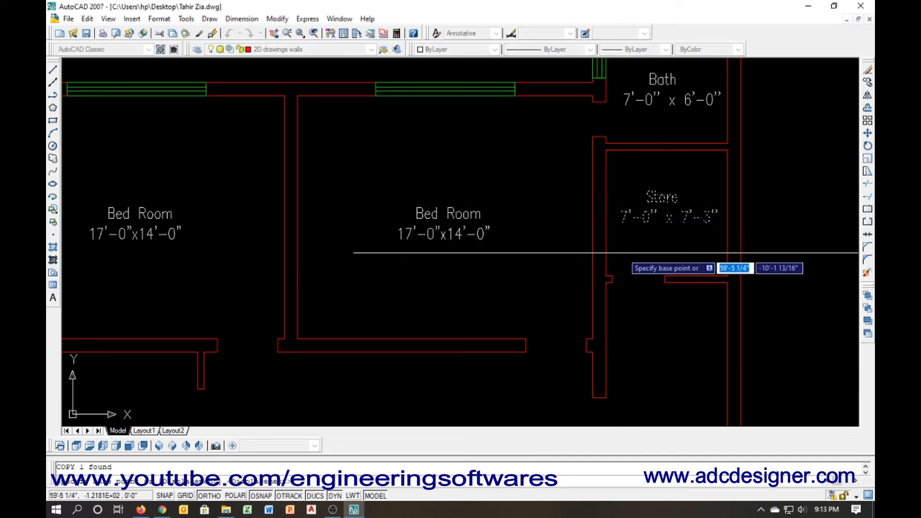
middle_click_drag(618, 237, 619, 143)
left_click(620, 144)
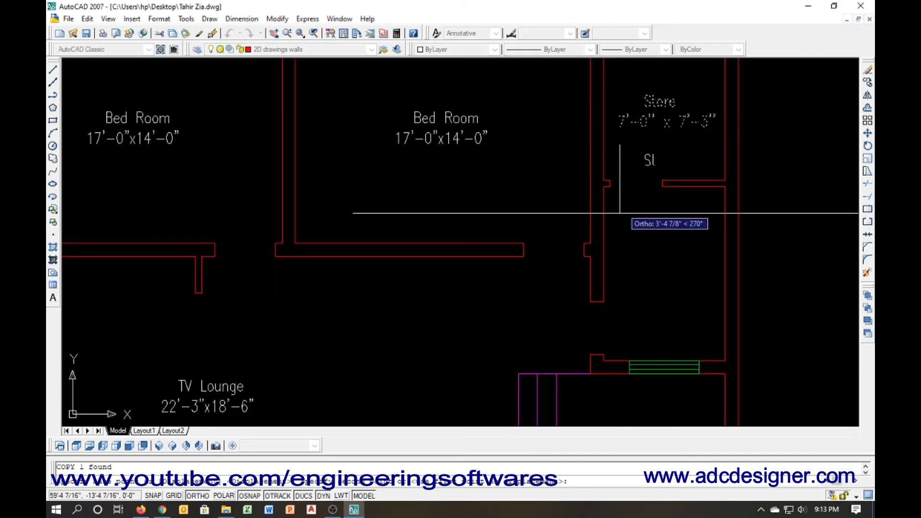
left_click(637, 293)
Change the name in the copied label below the Store to "Kitchen"
double_click(662, 264)
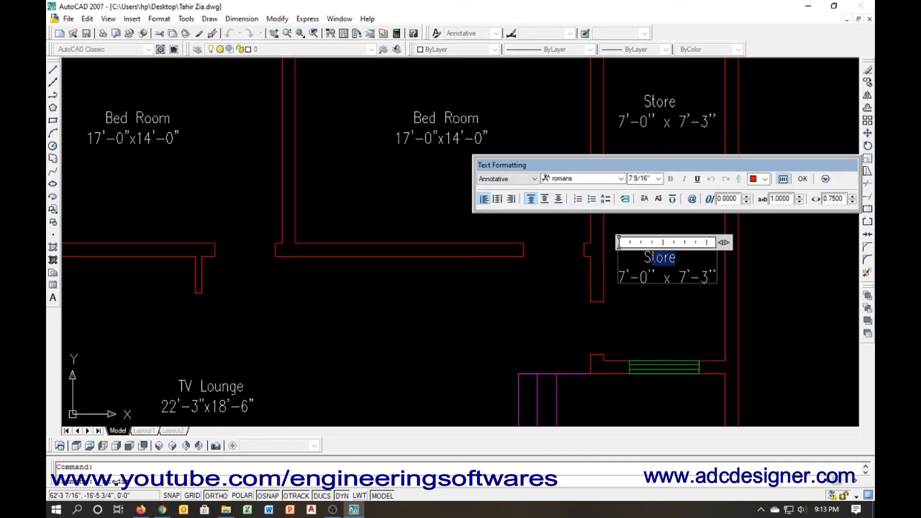
double_click(642, 257)
type("Ki")
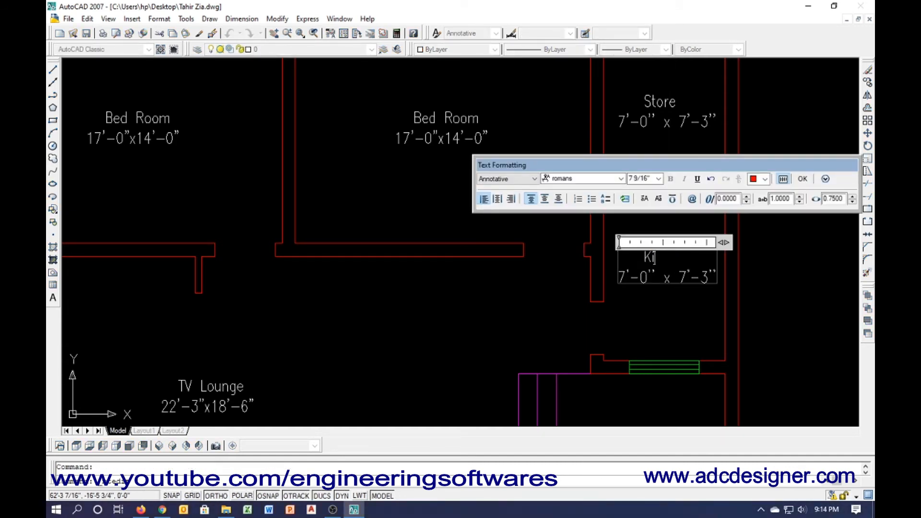
type("tchen")
Set the Kitchen label's size line to 7'-0" x 10'-1" and widen its text frame to keep the size on one line
key("shift+Right")
type("10")
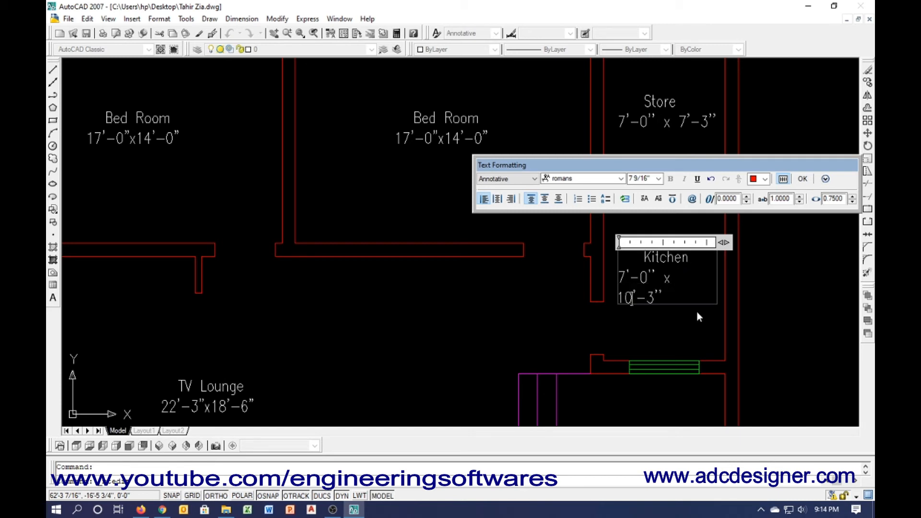
key("Right")
key("Right")
key("shift+Right")
type("1")
left_click_drag(725, 243, 745, 242)
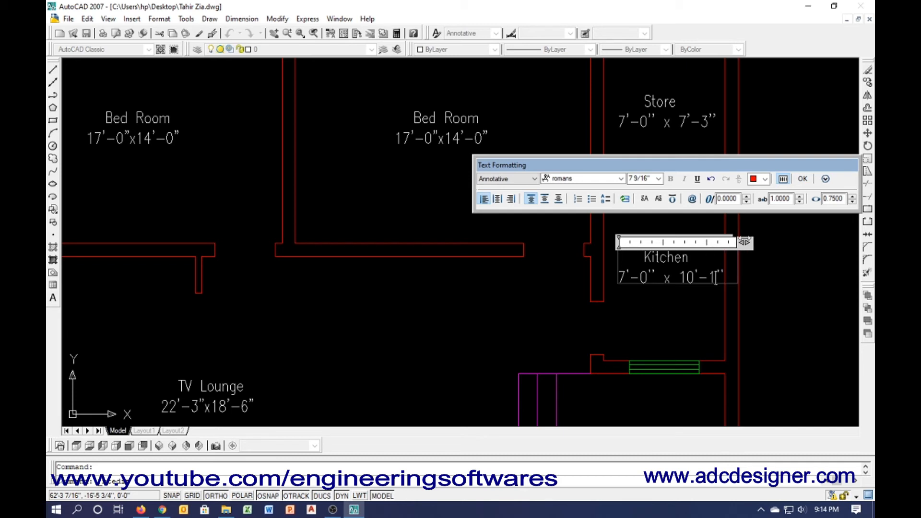
left_click(655, 300)
Move the Kitchen label 3" horizontally toward the TV Lounge side to centre it in the room
left_click(649, 282)
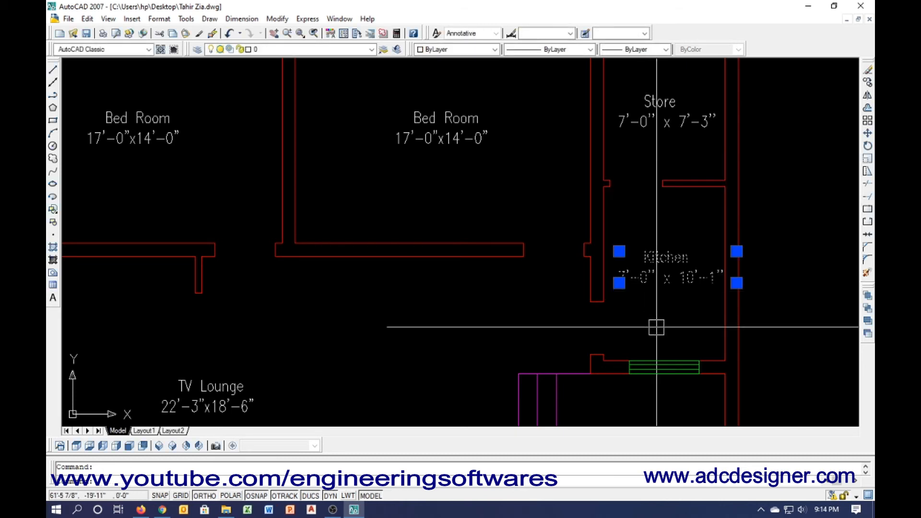
type("m")
key("Return")
left_click(667, 332)
type("3")
key("Return")
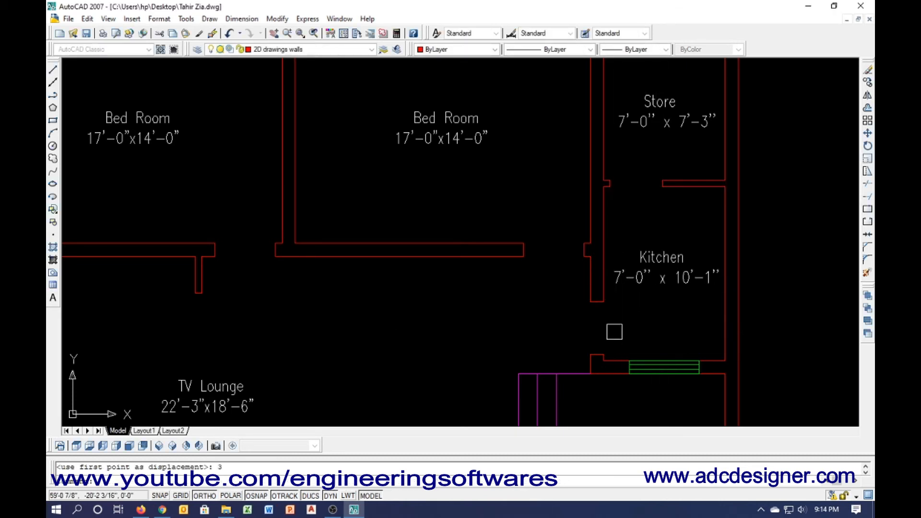
key("Escape")
scroll(580, 292, "down", 5)
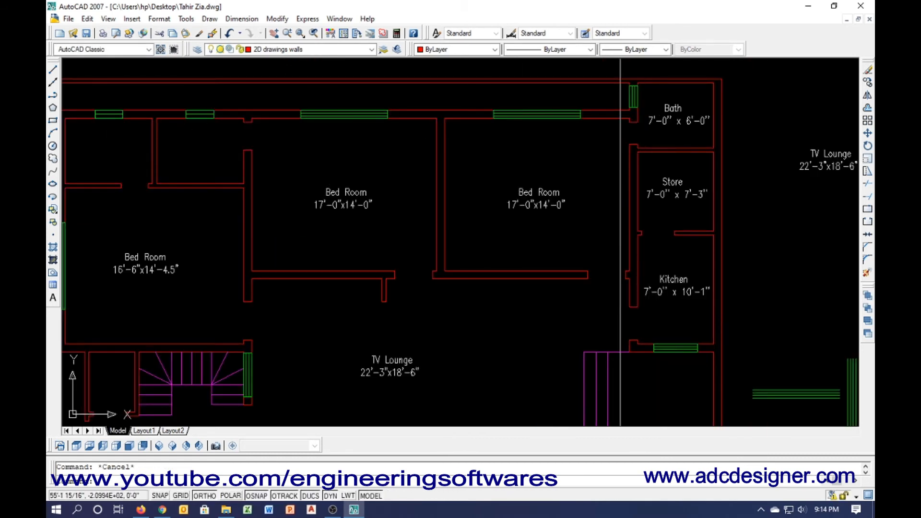
Copy the Bath label into the small room above the 16'-6"x14'-4.5" Bed Room, on the side nearest the middle Bed Room
middle_click_drag(539, 284, 579, 282)
left_click(715, 127)
type("co")
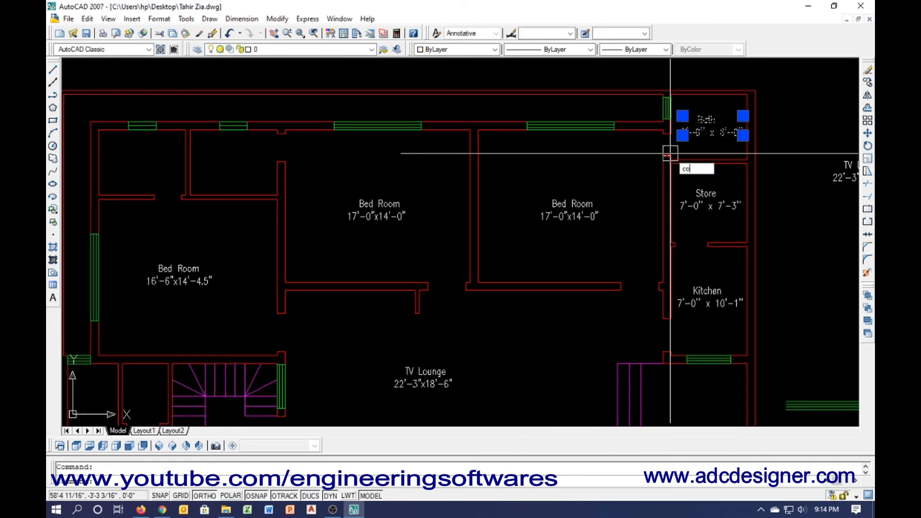
key("Return")
left_click(670, 154)
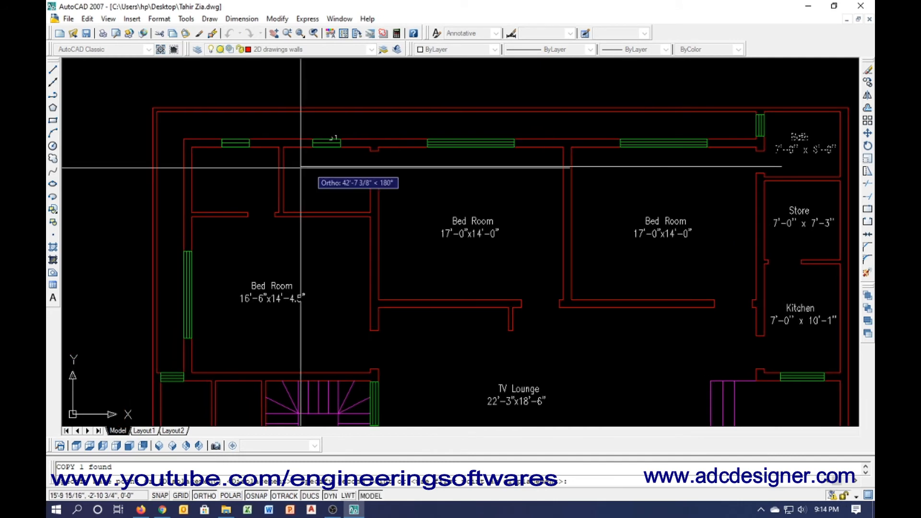
scroll(304, 160, "up", 3)
key("F8")
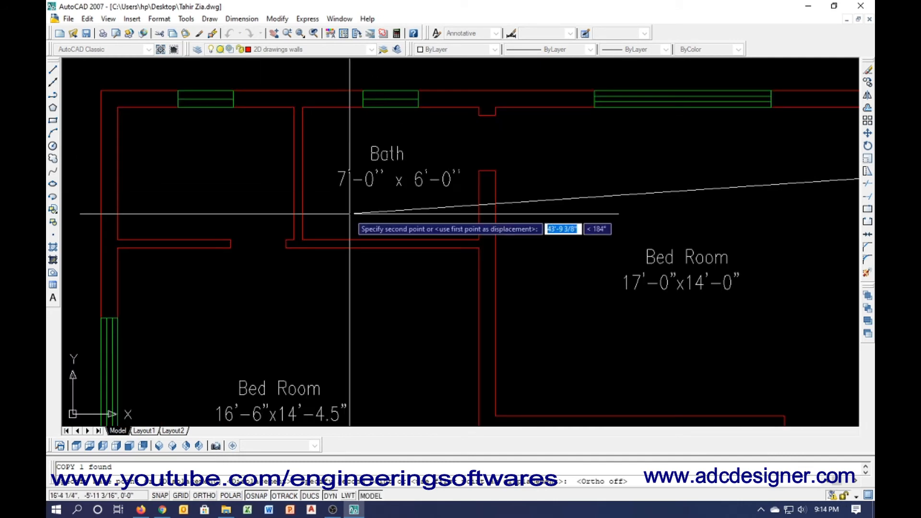
key("Escape")
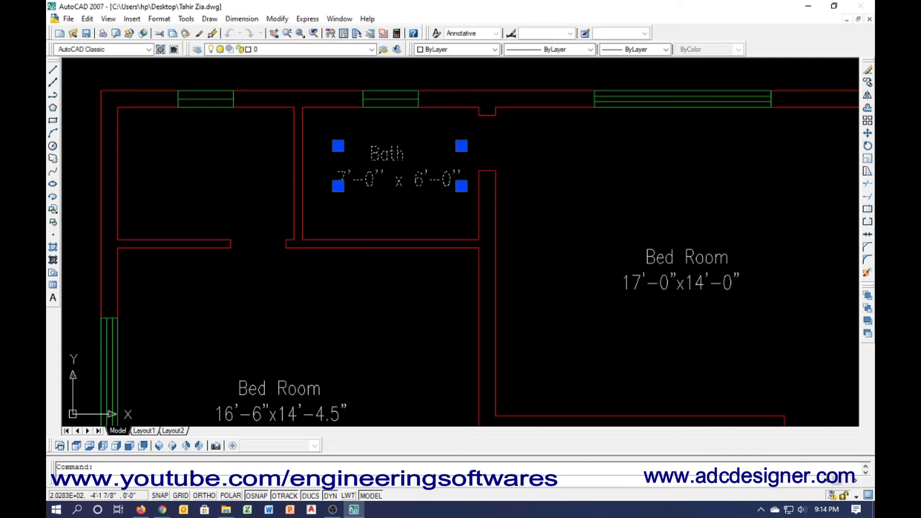
key("Escape")
Dimension the length of the partition wall between the two small rooms above the 16'-6"x14'-4.5" Bed Room
type("dli")
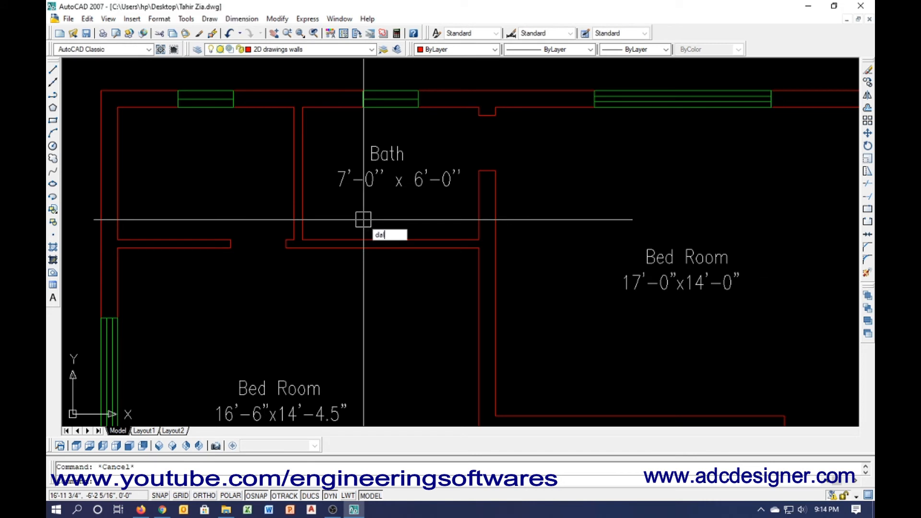
key("Return")
key("Return")
left_click(286, 185)
left_click(246, 223)
key("Return")
key("Return")
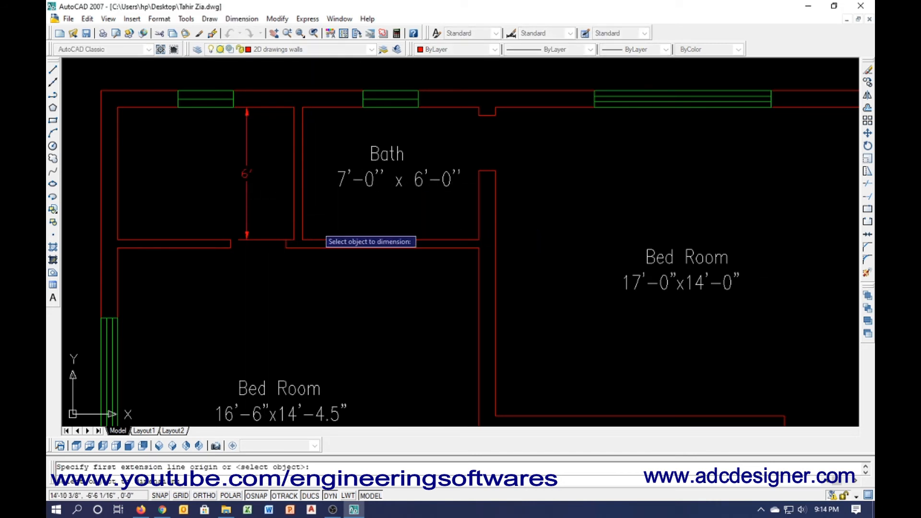
left_click(324, 235)
key("Escape")
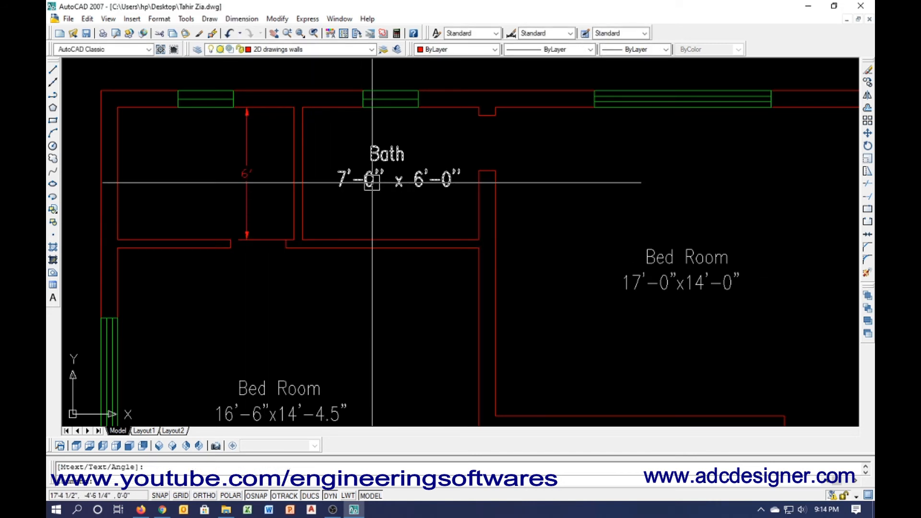
Change the copied Bath label's size line to 8'-0'' x 6'-0''
double_click(373, 182)
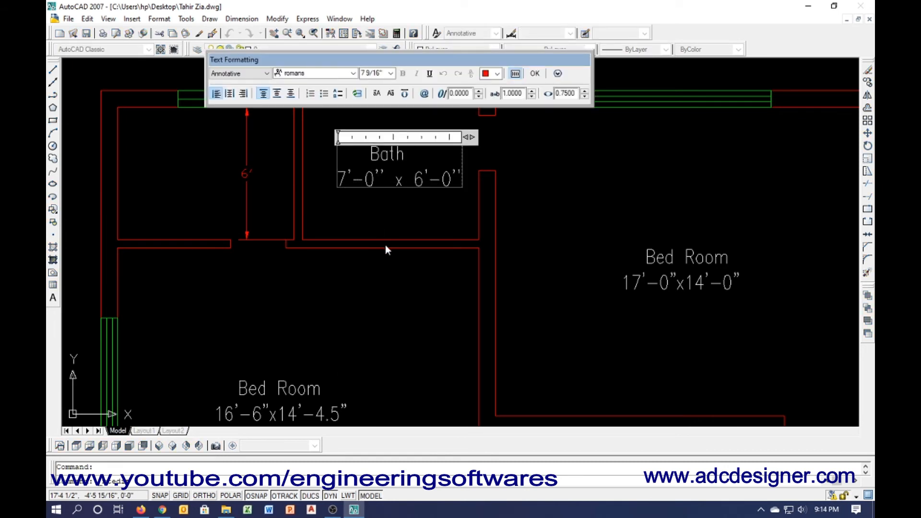
key("shift+Left")
type("*")
key("BackSpace")
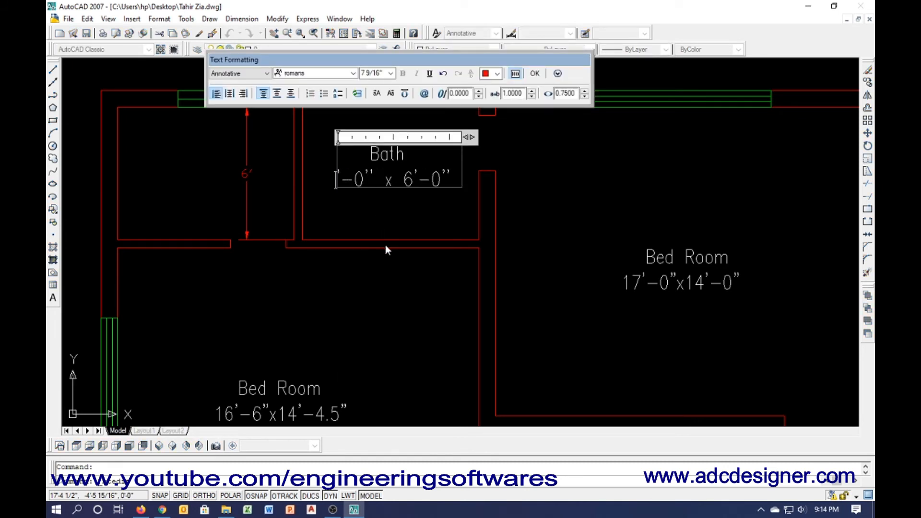
type("8")
key("Right")
key("Right")
key("Right")
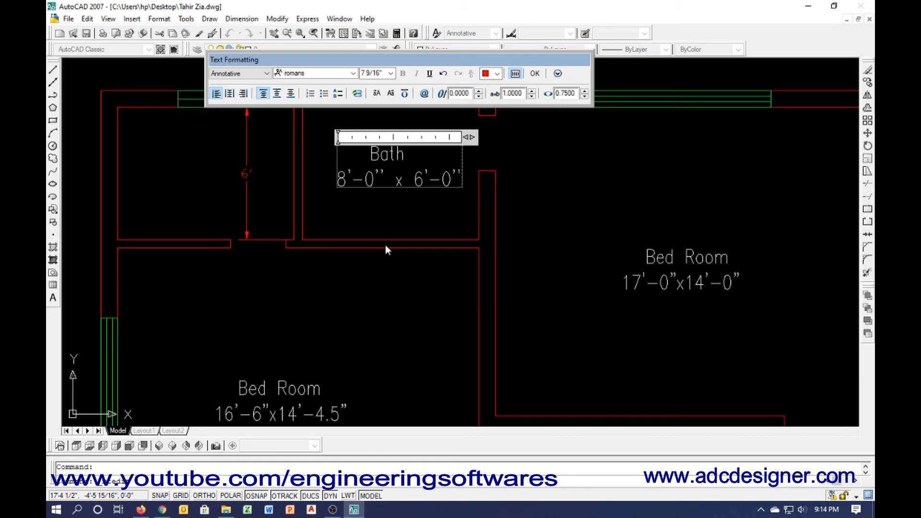
left_click(386, 247)
Erase the dimension placed along the partition wall between the two small rooms
left_click(259, 188)
left_click(224, 178)
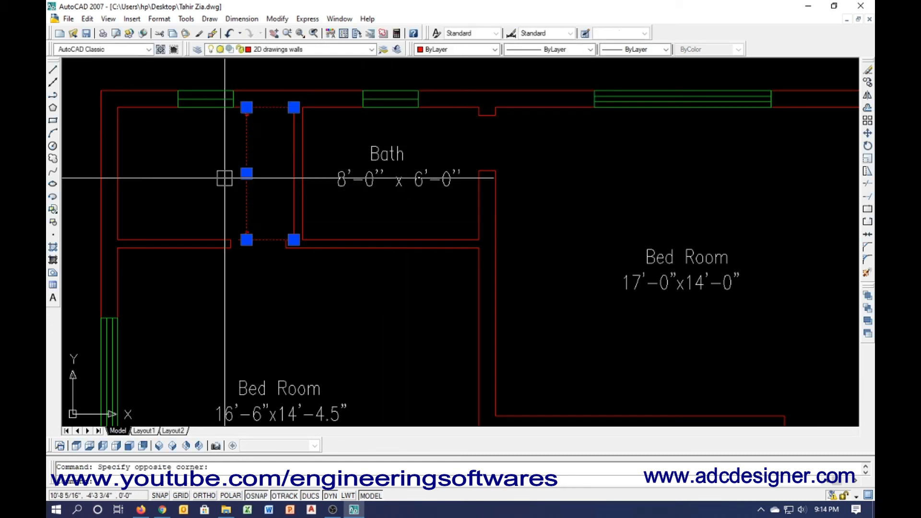
key("Return")
key("Escape")
left_click(245, 196)
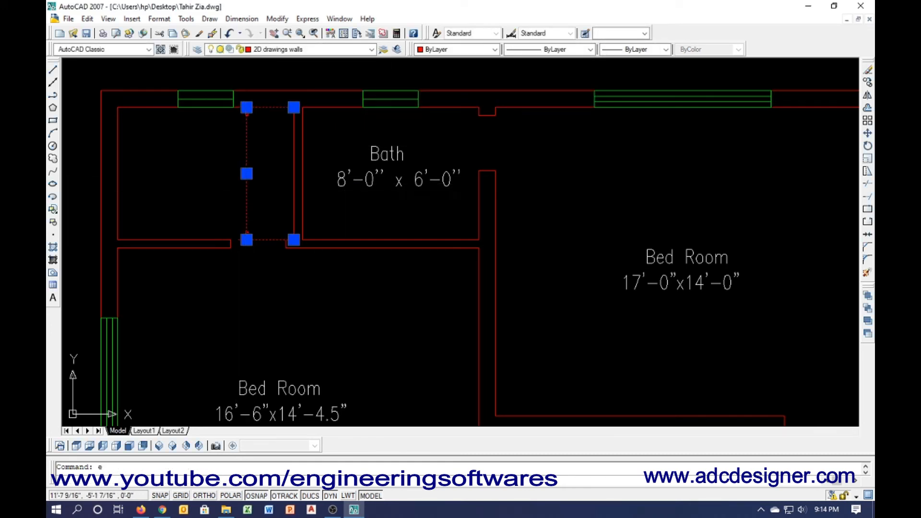
key("Return")
Copy the 8'-0'' x 6'-0'' Bath label into the adjoining small room, using matching inner wall corners as reference points
type("m")
key("Return")
left_click(375, 187)
key("Return")
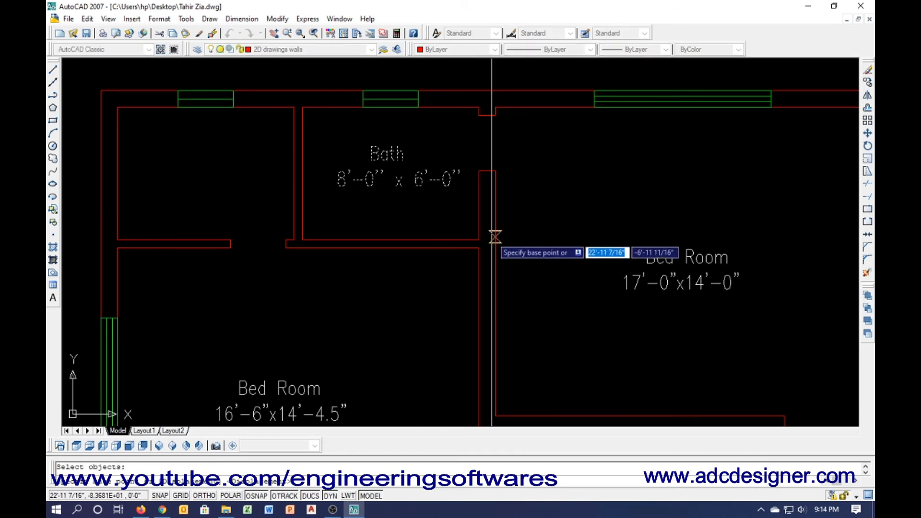
left_click(478, 240)
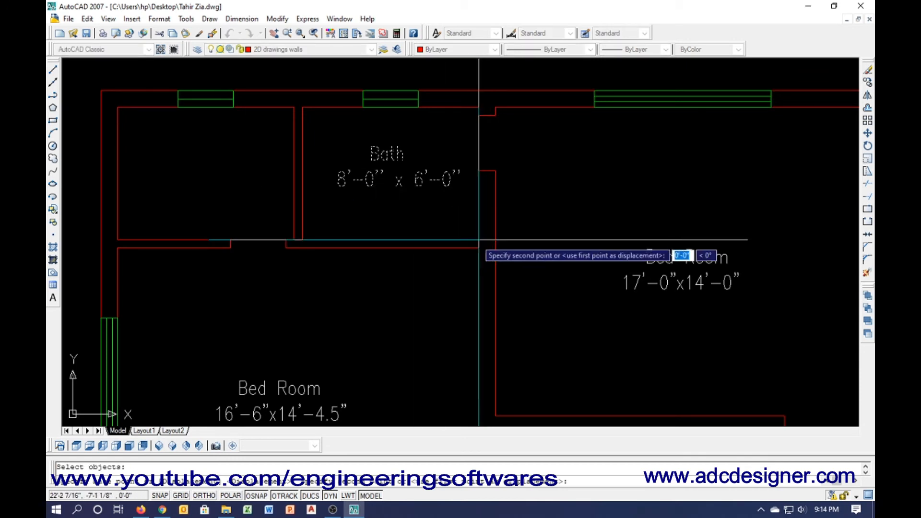
left_click(294, 243)
scroll(294, 242, "down", 5)
key("Escape")
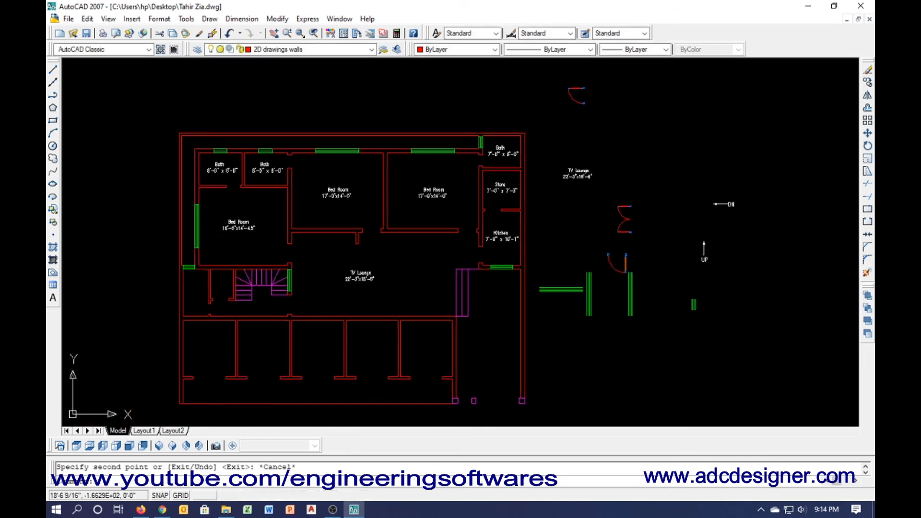
Dimension the TV Lounge's length along its lower wall, placing the dimension just inside the room
scroll(325, 309, "up", 5)
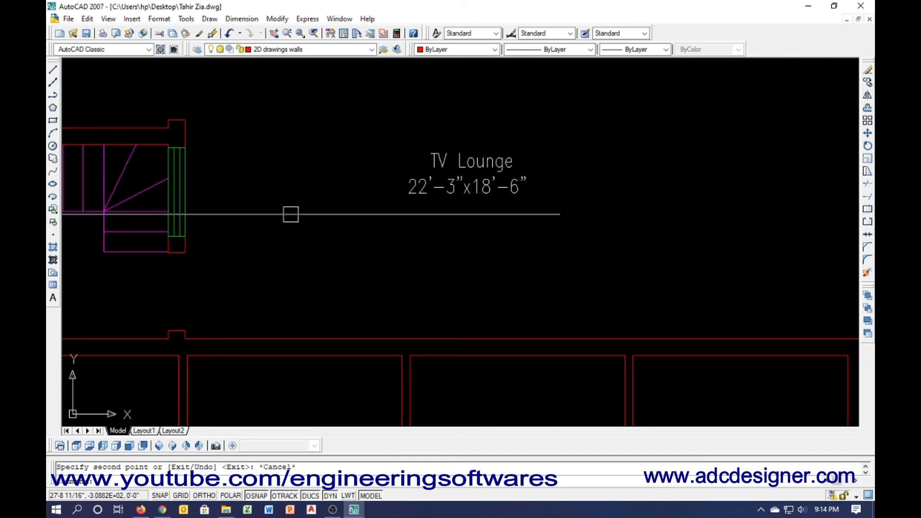
scroll(290, 214, "down", 2)
key("Escape")
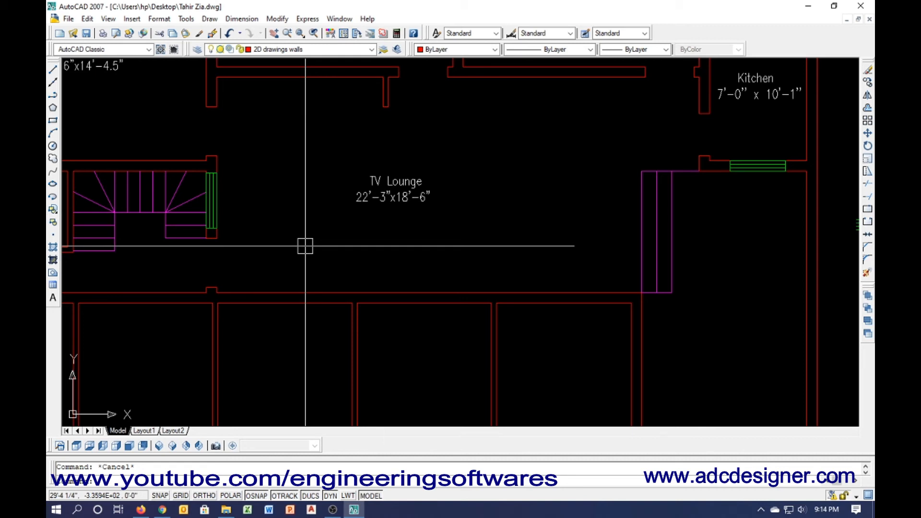
type("a")
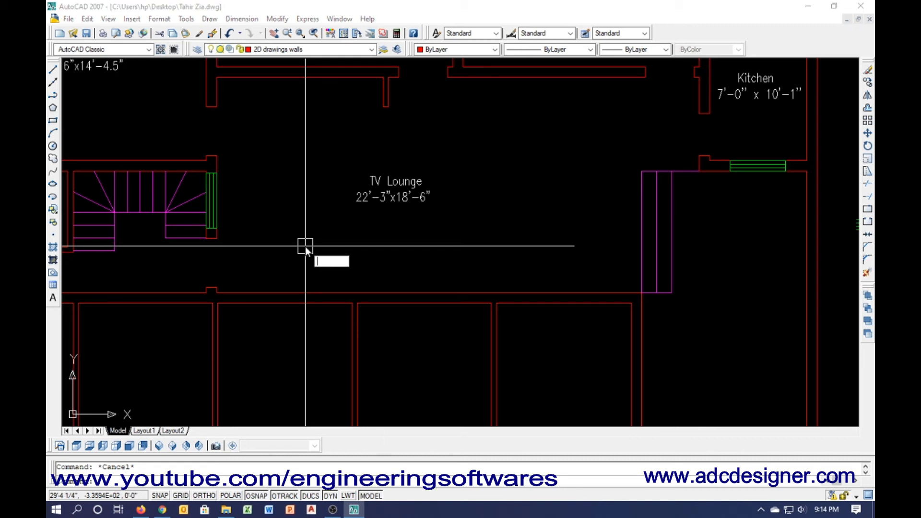
type("al")
key("Return")
key("Return")
left_click(304, 293)
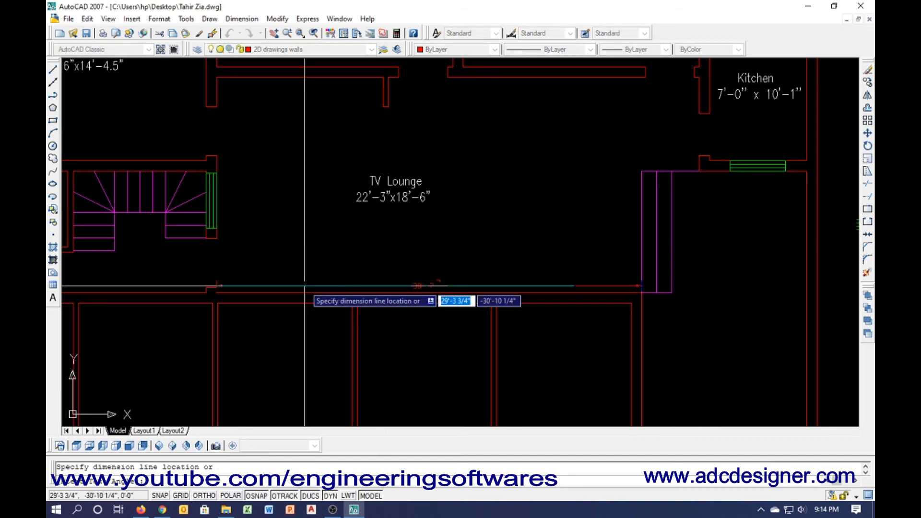
left_click(309, 270)
Dimension the TV Lounge's depth vertically from the bedroom wall down to its lower wall
key("Return")
left_click(311, 77)
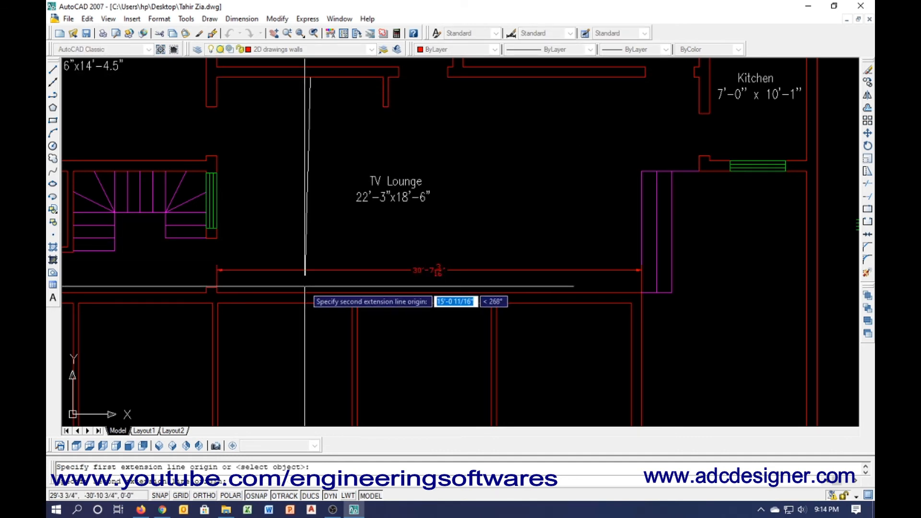
key("F8")
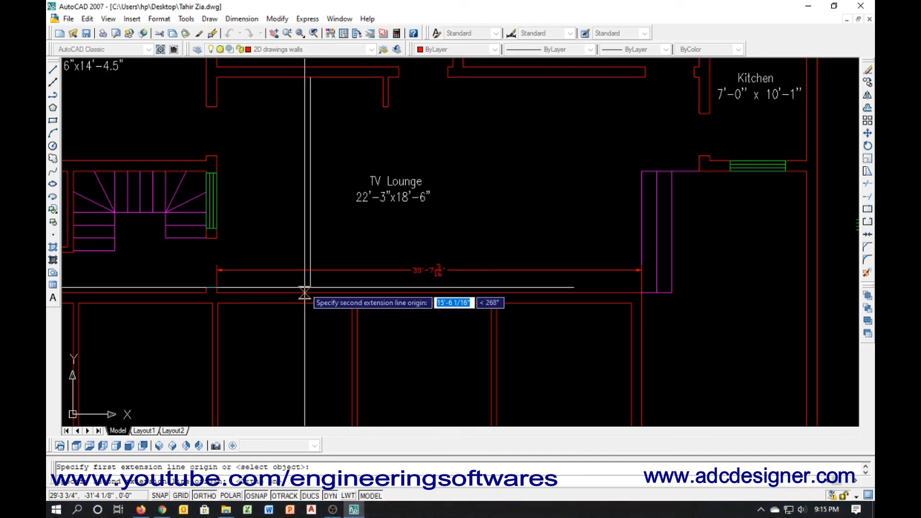
left_click(302, 291)
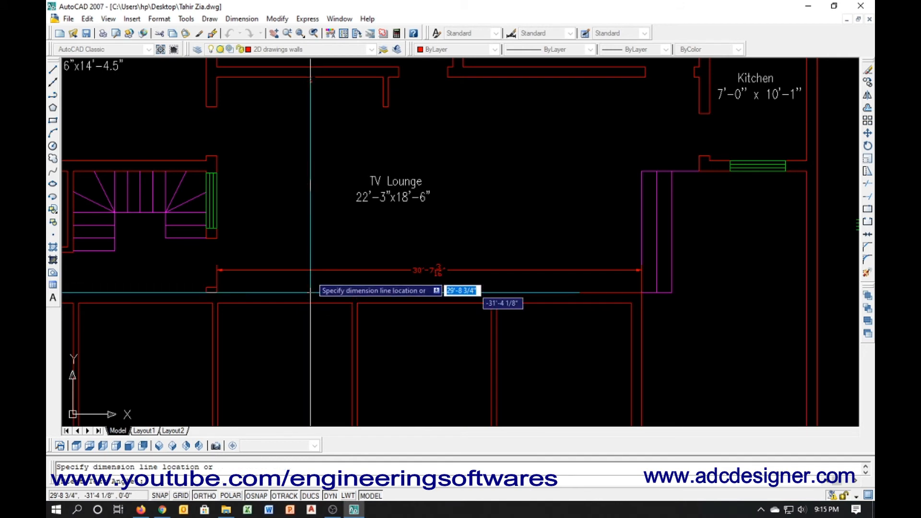
left_click(301, 248)
Open the TV Lounge label's text for editing
scroll(365, 232, "up", 2)
double_click(367, 179)
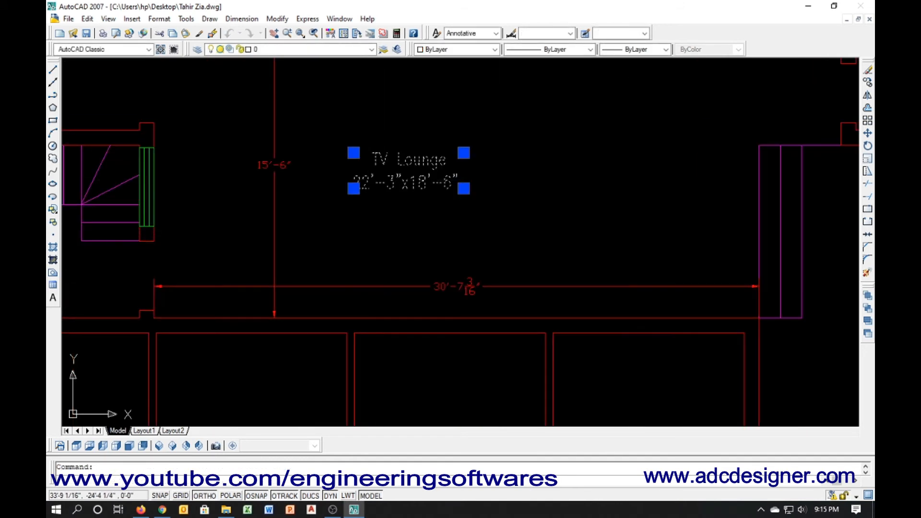
Change the size line of the TV Lounge label to 30'-7"x15'-6"
key("Down")
key("Right")
key("Right")
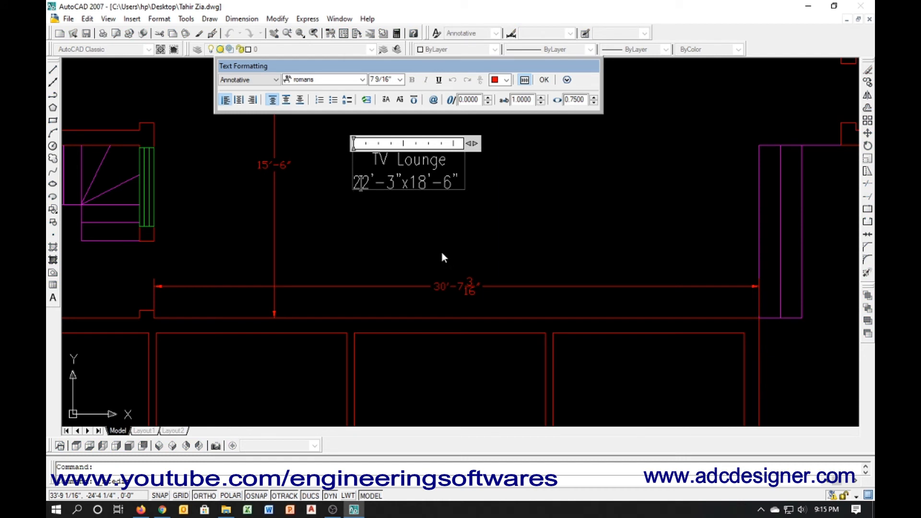
key("shift+Left")
key("shift+Left")
type("30")
key("Right")
key("Right")
key("shift+Right")
type("7")
key("Right")
key("Right")
key("Right")
key("shift+Right")
type("5")
left_click(441, 252)
Erase the horizontal and vertical dimensions inside the TV lounge
left_click(470, 244)
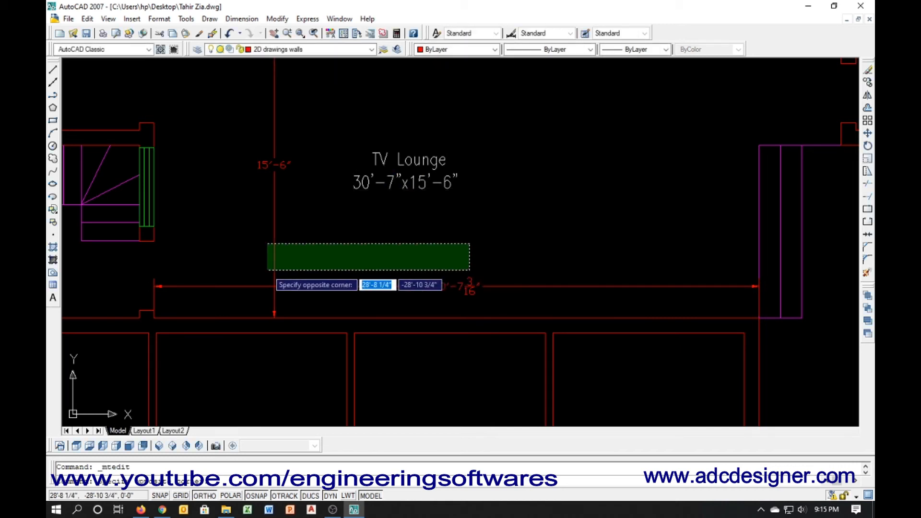
left_click(264, 297)
key("Delete")
Copy the TV Lounge label into the car porch area and change the copy's room name to Car Porch
scroll(304, 242, "down", 5)
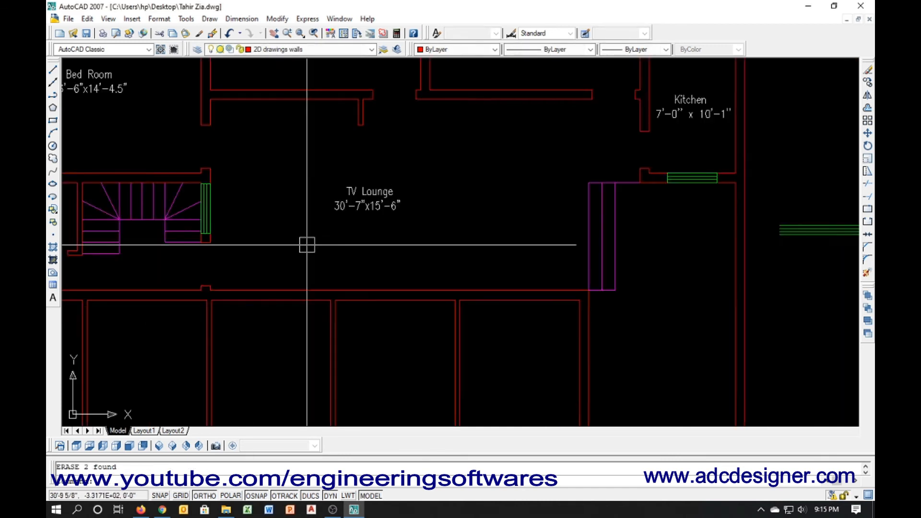
left_click(333, 235)
type("co")
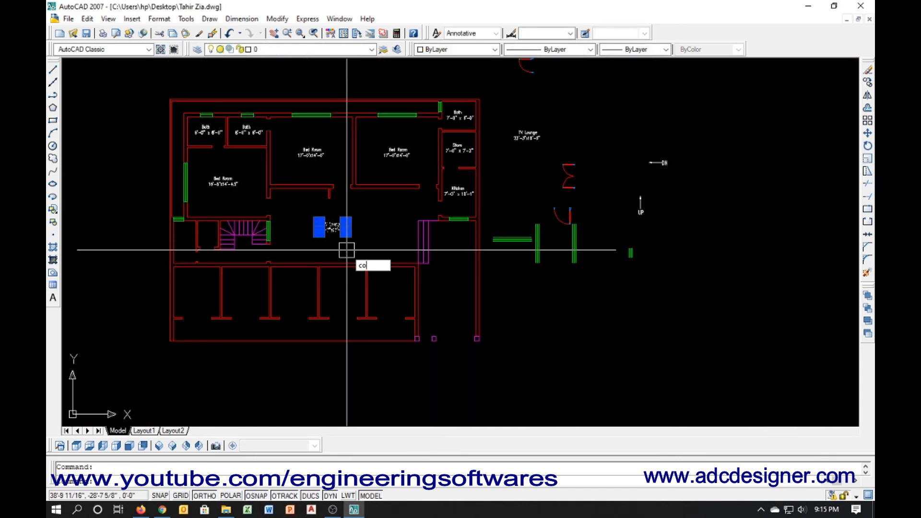
key("Return")
left_click(309, 235)
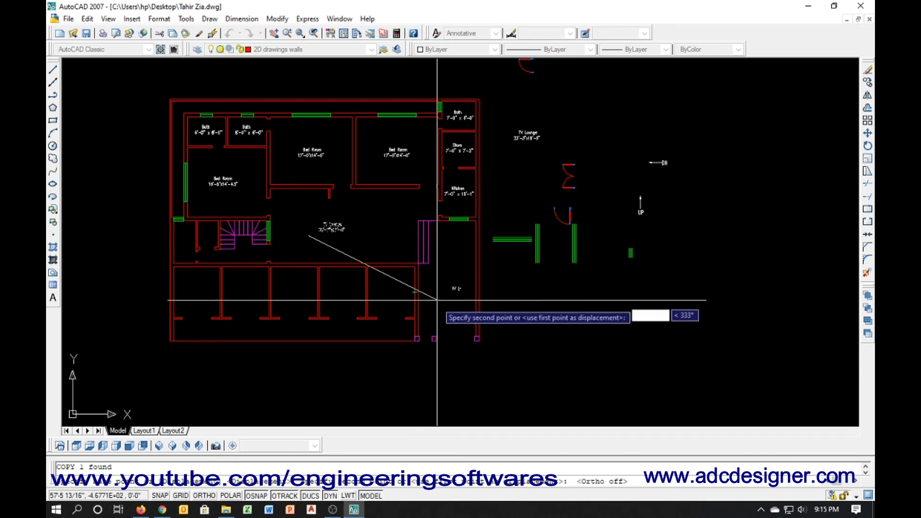
scroll(422, 303, "up", 5)
left_click(407, 287)
key("Return")
double_click(462, 258)
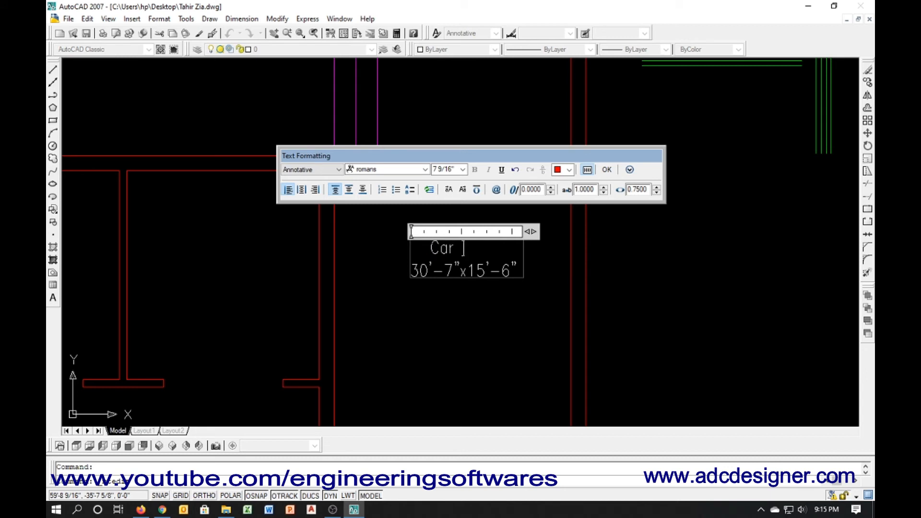
key("Escape")
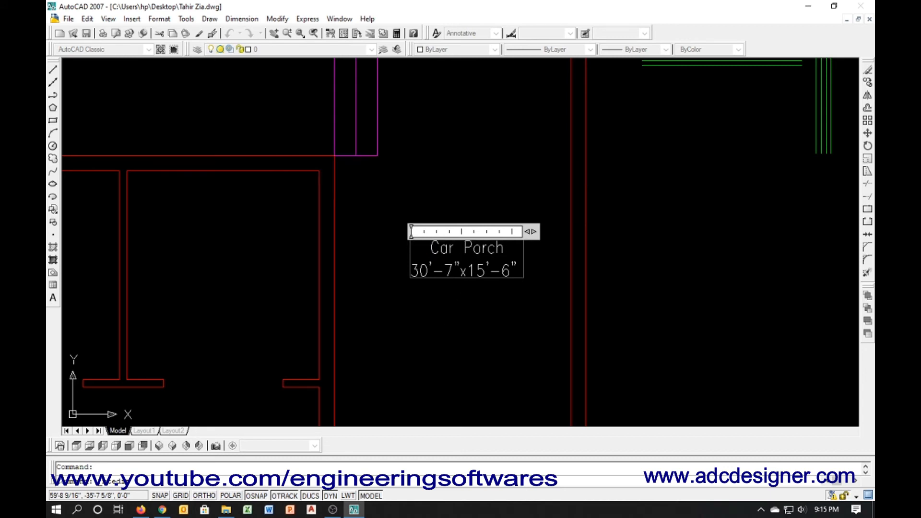
Add linear dimensions for the car porch's clear width between its side walls and its length along the outer wall
scroll(422, 243, "down", 2)
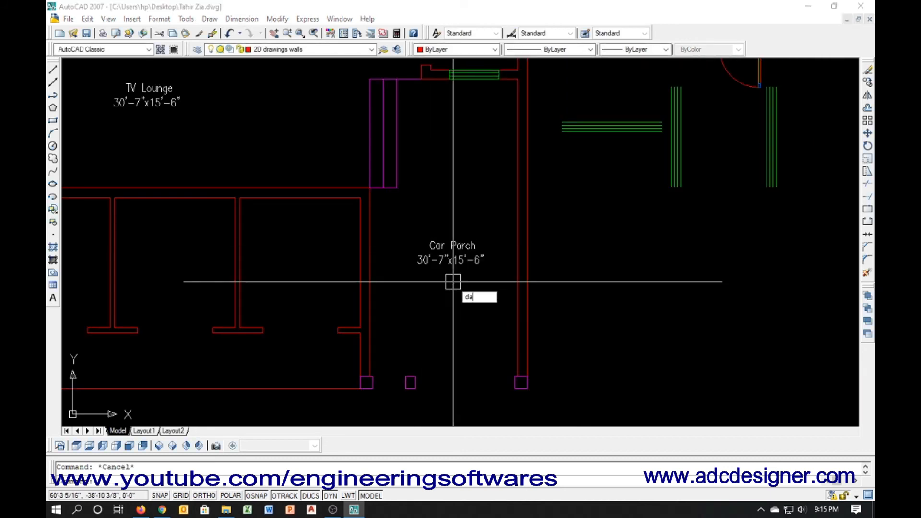
type("da")
key("Return")
left_click(370, 302)
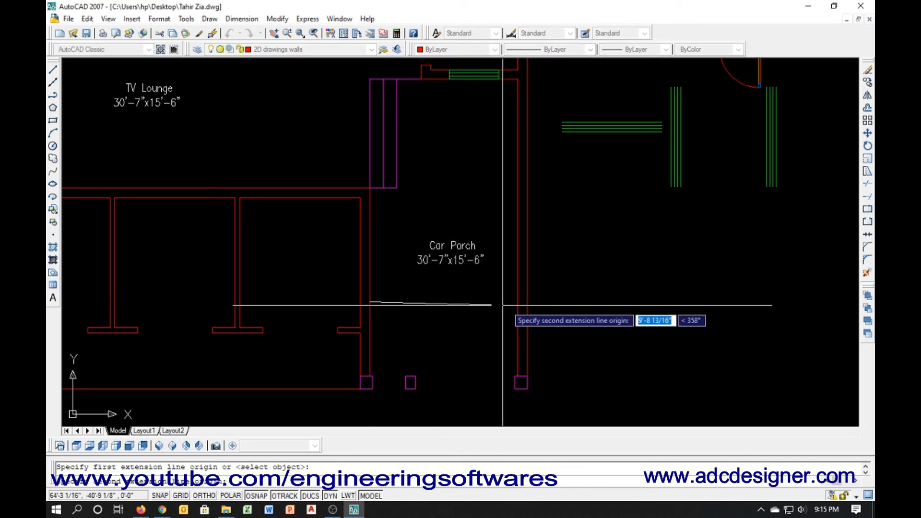
left_click(517, 302)
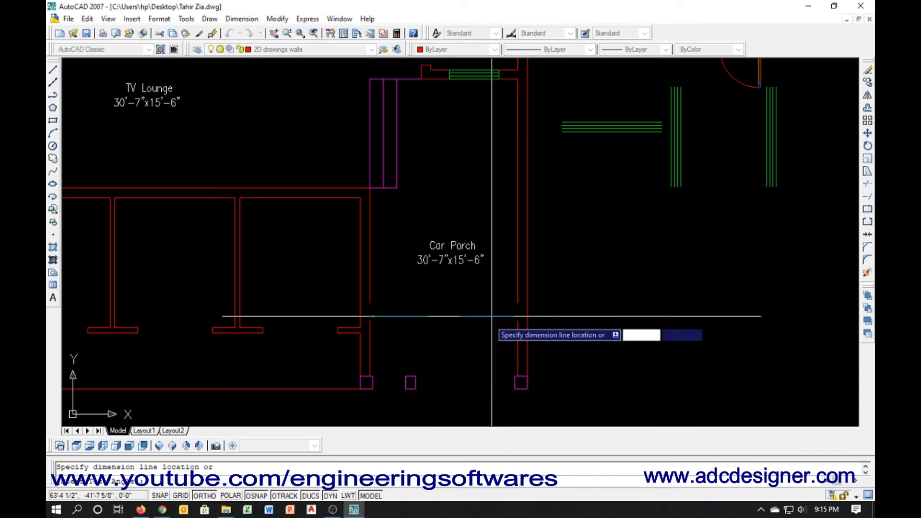
left_click(489, 321)
key("Return")
key("Return")
left_click(519, 229)
left_click(504, 230)
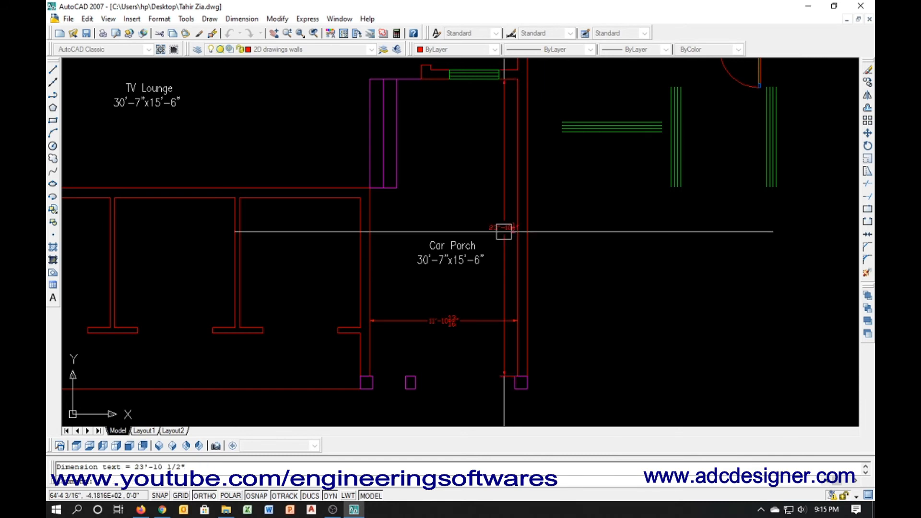
Change the size line of the Car Porch label to 11'-10"x23'-10"
scroll(439, 263, "up", 2)
double_click(457, 259)
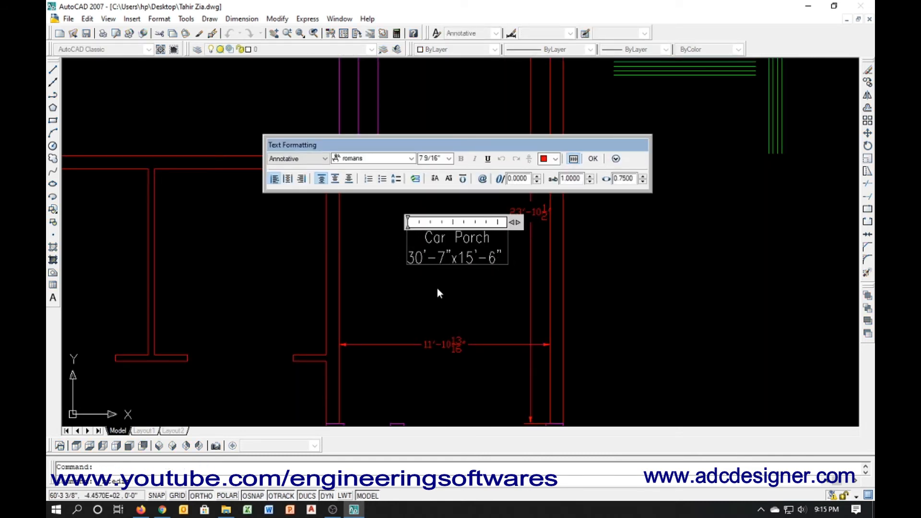
key("shift+Home")
type("11")
key("Right")
key("Right")
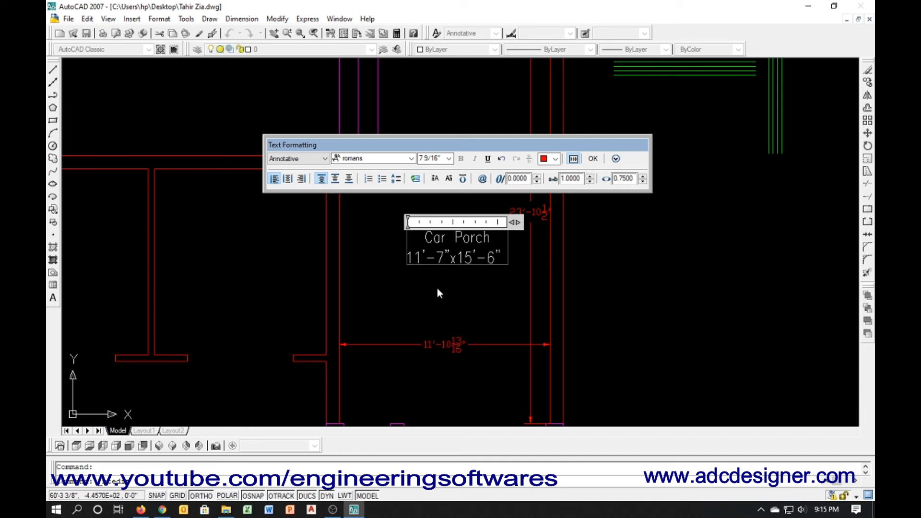
key("shift+Right")
type("10")
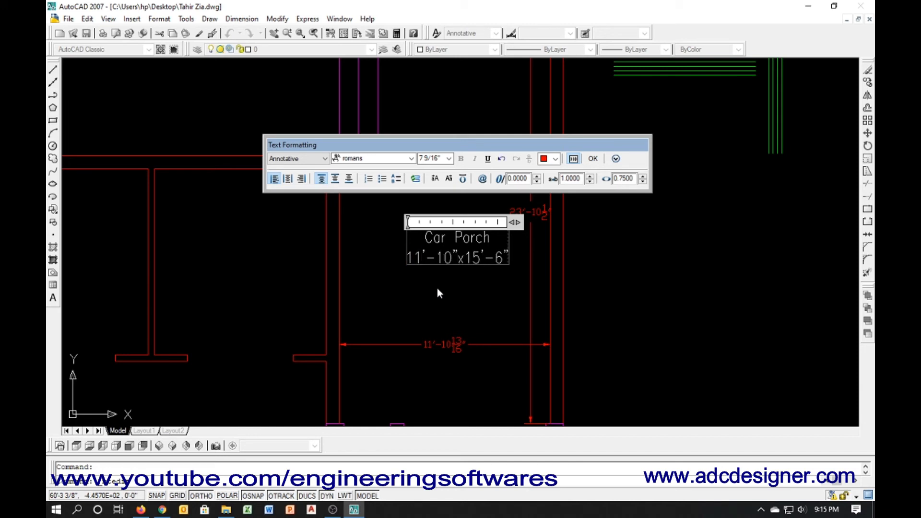
key("Right")
key("Right")
key("Right")
key("Left")
key("shift+Right")
key("shift+Right")
type("23")
key("Right")
key("Right")
key("shift+Right")
type("10")
left_click(436, 288)
Erase the width and length dimensions inside the car porch
left_click(433, 316)
left_click(394, 362)
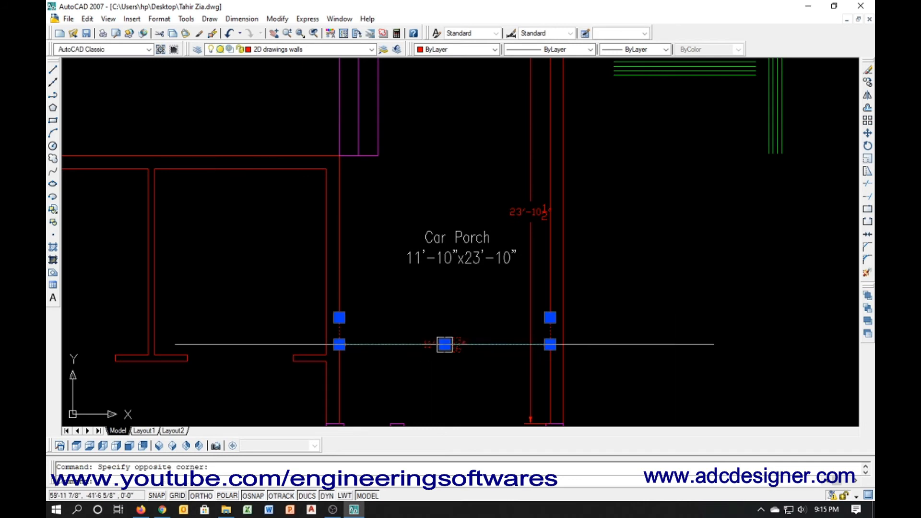
left_click(540, 286)
left_click(502, 295)
key("Delete")
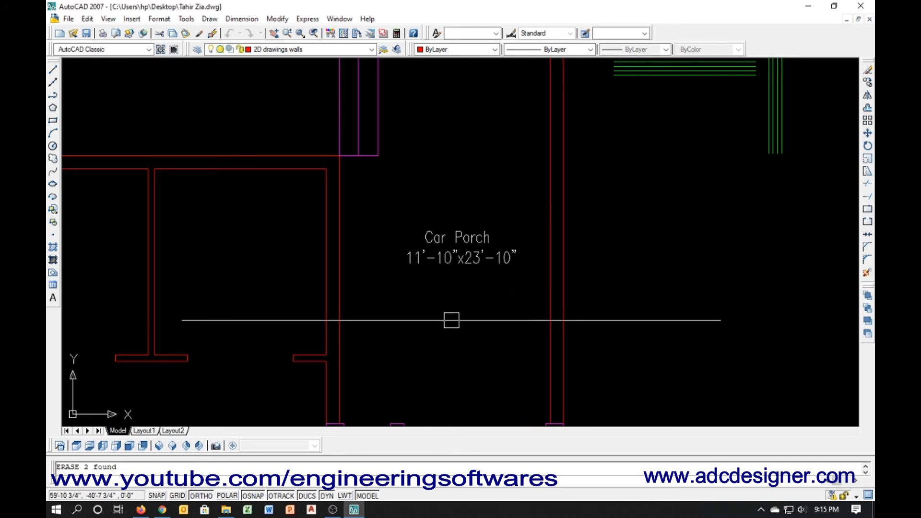
Copy the Car Porch label horizontally into the adjacent front room beside the porch
scroll(513, 264, "down", 5)
left_click(546, 257)
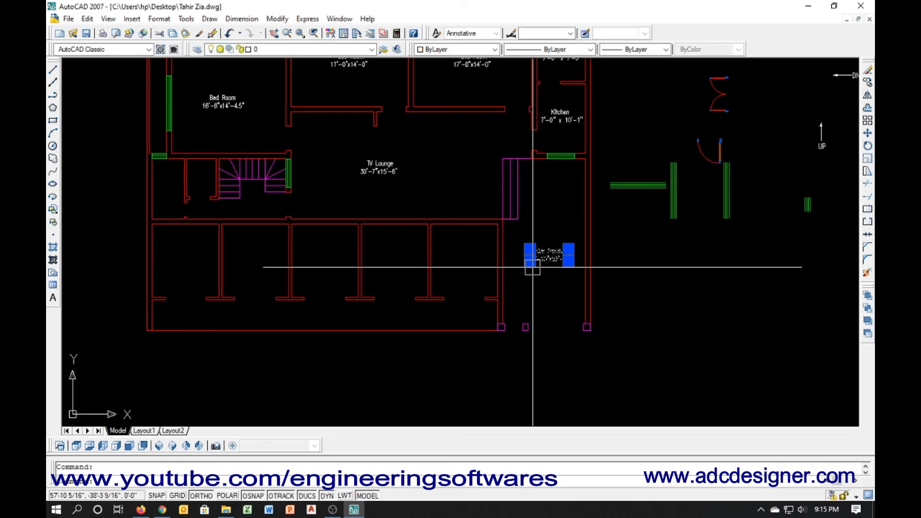
type("co")
key("Return")
left_click(533, 267)
scroll(448, 267, "up", 3)
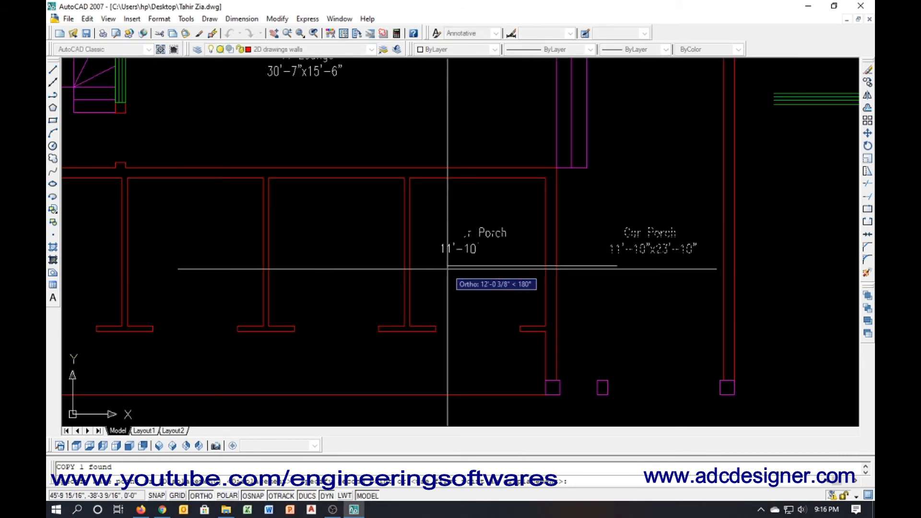
left_click(451, 267)
key("Escape")
Change the room name in the copied label to Shop
double_click(480, 240)
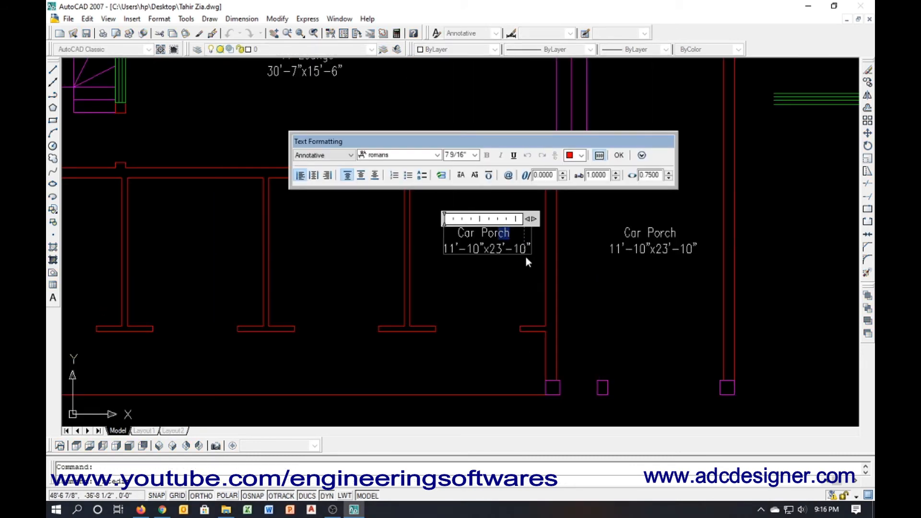
key("shift+Left")
key("shift+Left")
key("shift+Left")
key("shift+Left")
key("shift+Left")
key("shift+Left")
key("shift+Left")
key("shift+Left")
key("shift+Left")
type("Shop")
key("Down")
key("Up")
key("Left")
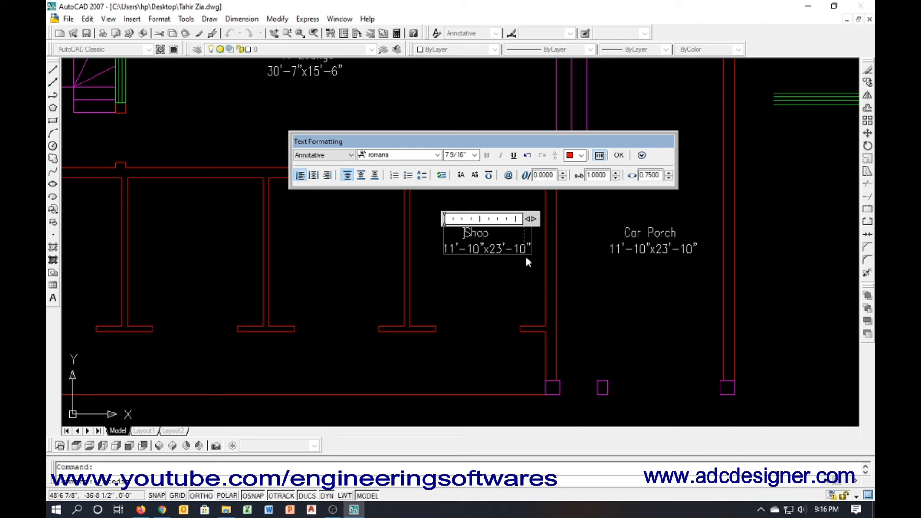
Change the size line of the Shop label to 9'-6"x10'-6", keeping the room name centred above it
key("Down")
key("shift+Left")
key("shift+Left")
type("9")
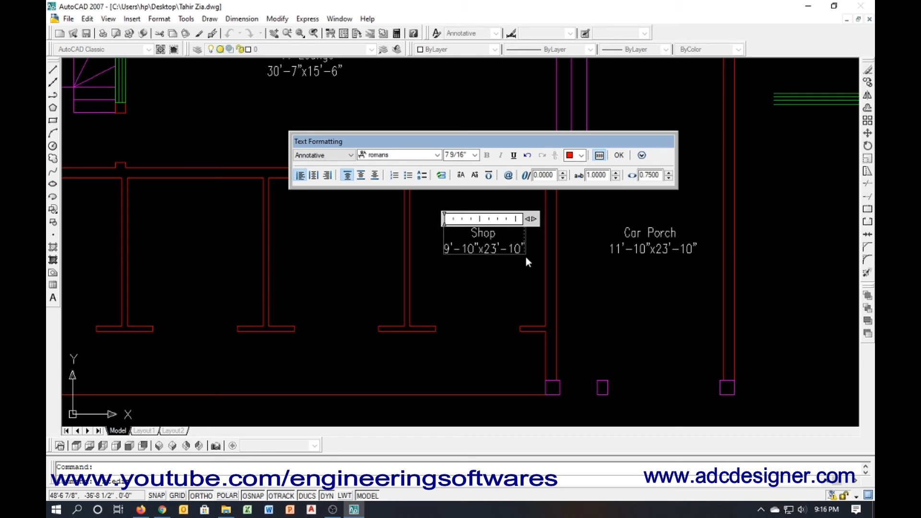
key("Right")
key("Right")
key("Right")
key("Left")
key("shift+Right")
key("shift+Right")
type("6")
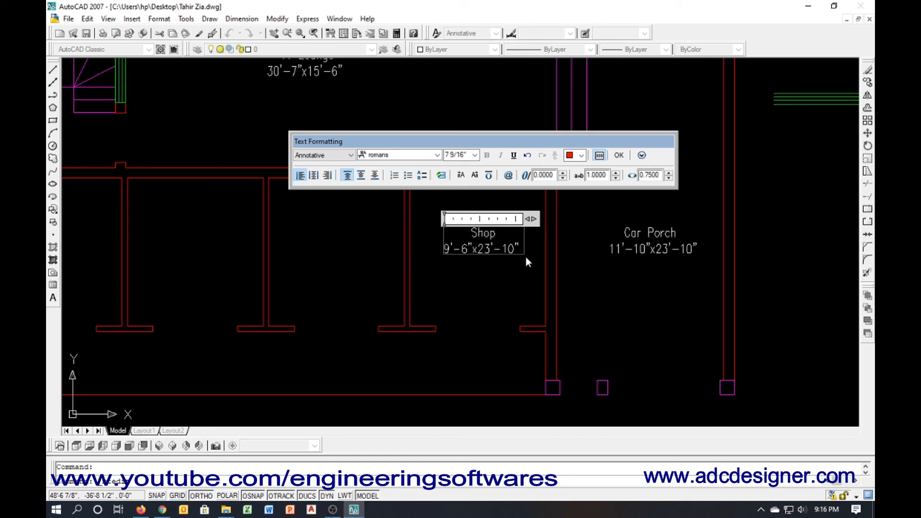
key("Left")
key("shift+Right")
key("shift+Right")
type("10")
key("Right")
key("Right")
key("Right")
left_click(526, 259)
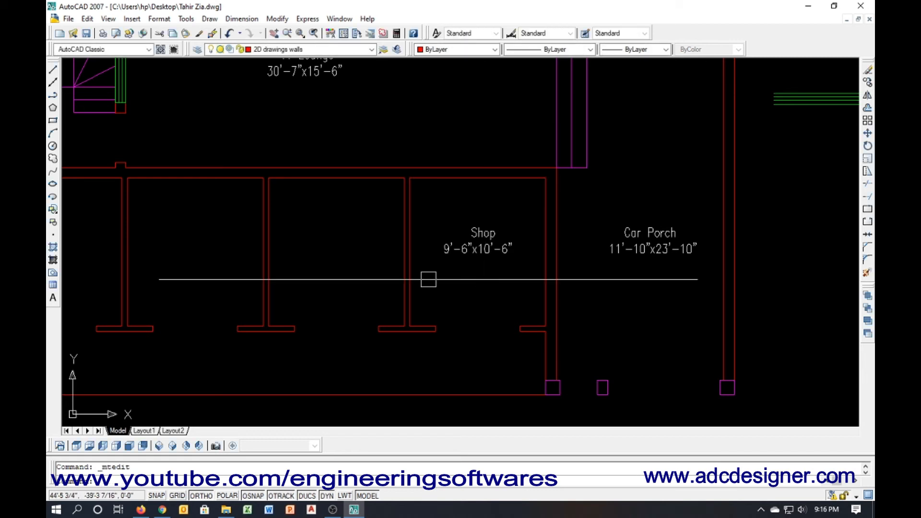
Dimension the shop's width along its rear wall line to check it, and erase that dimension
type("dal")
key("Return")
key("Return")
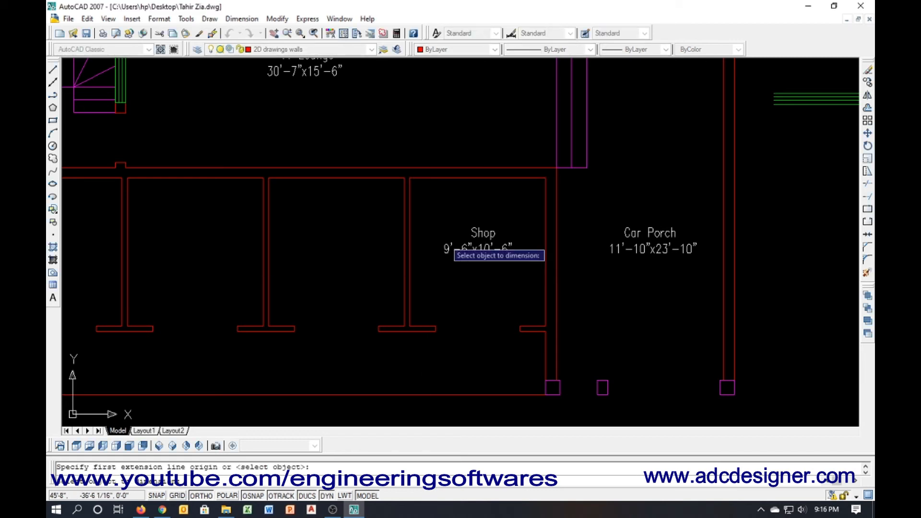
left_click(455, 182)
scroll(456, 196, "up", 2)
left_click(455, 195)
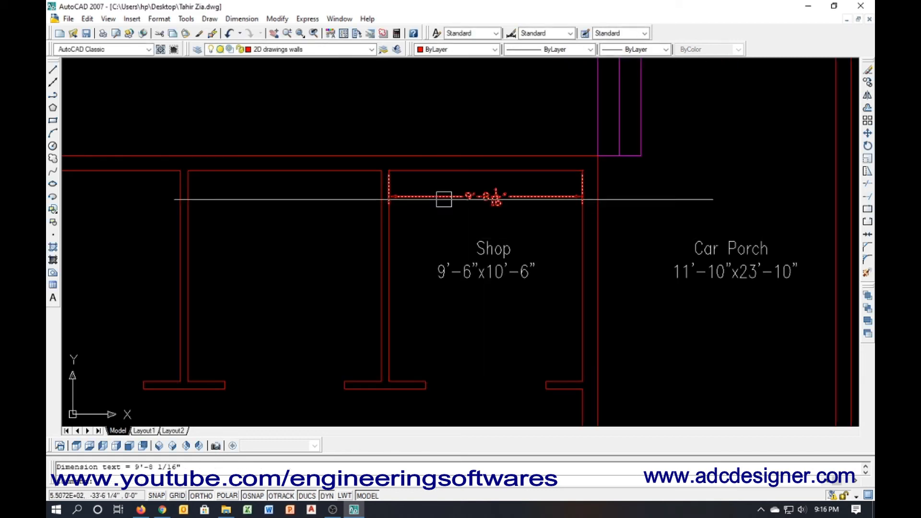
left_click(442, 197)
key("Delete")
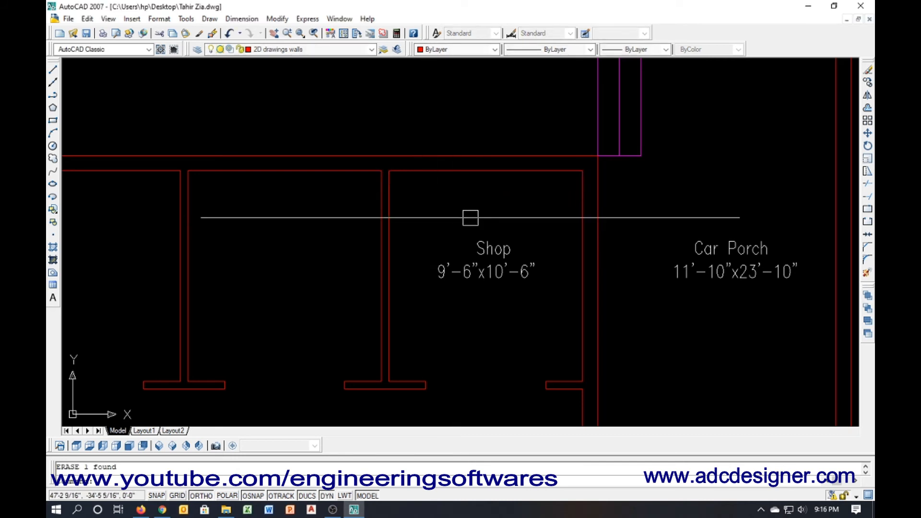
Offset the side wall line of the shop farthest from the car porch by 9.5' into the shop
scroll(471, 216, "down", 5)
middle_click_drag(459, 231, 537, 230)
scroll(230, 275, "up", 2)
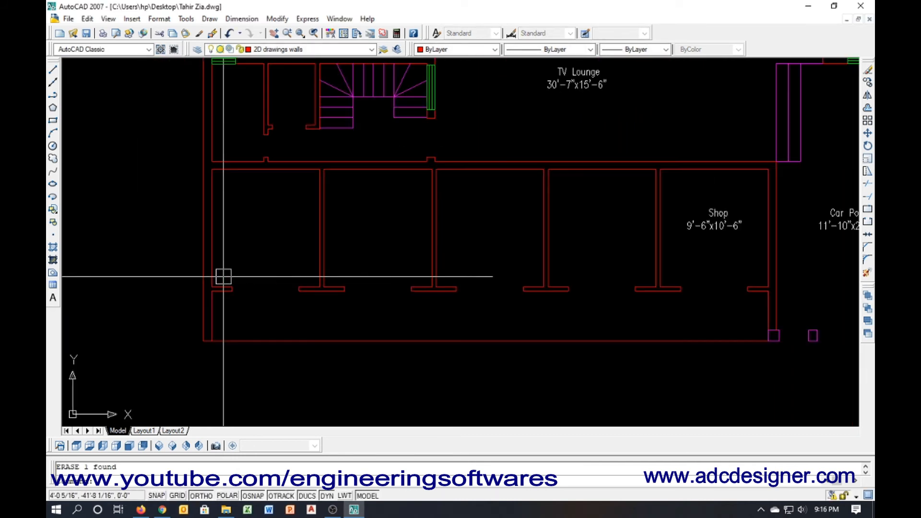
type("o")
key("Return")
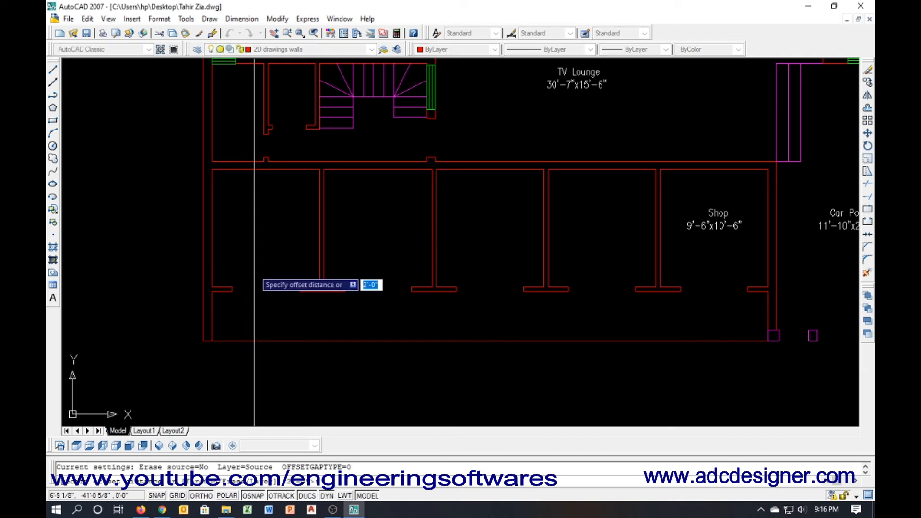
type("9.5")
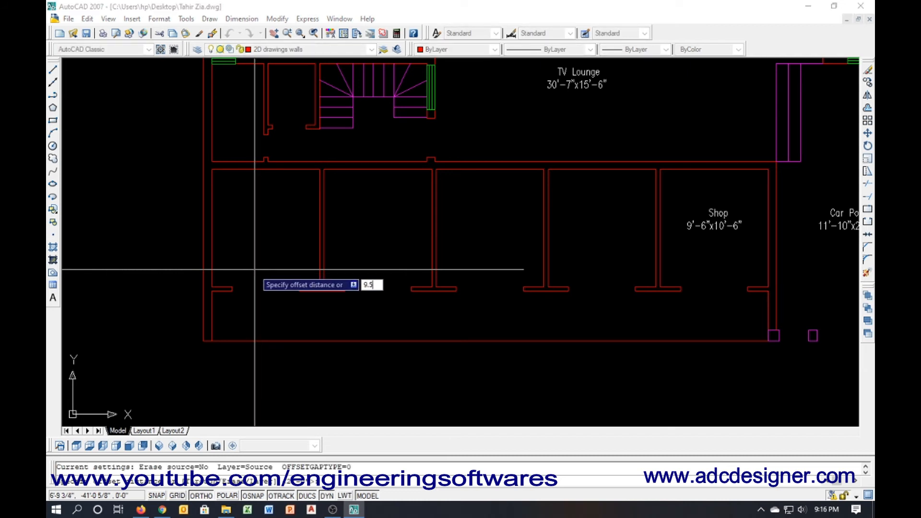
key("Return")
key("Escape")
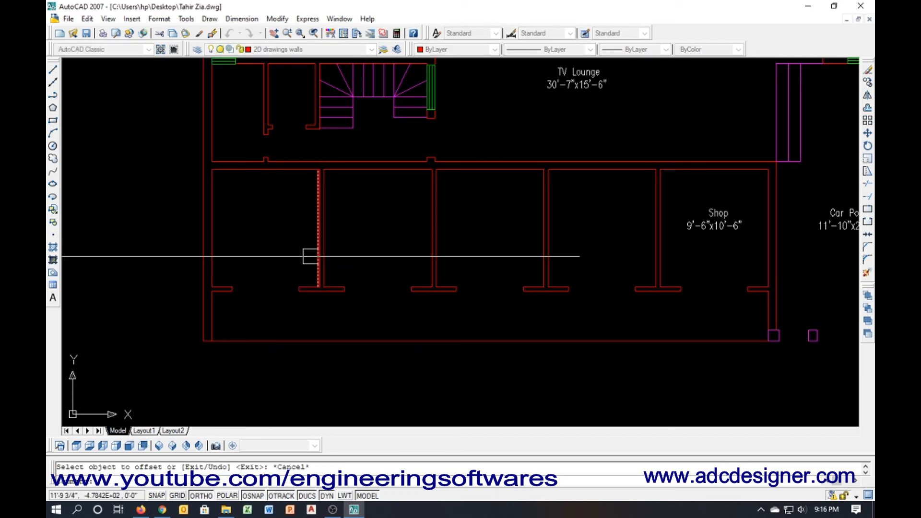
Move the first shop partition, the other partitions and their front returns sideways so the first partition meets the 9'-6" offset line
scroll(315, 261, "up", 4)
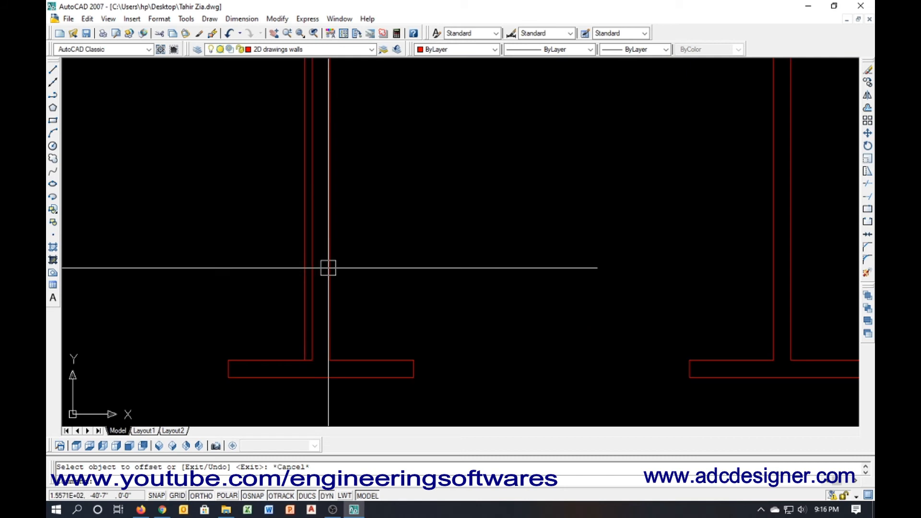
left_click(316, 331)
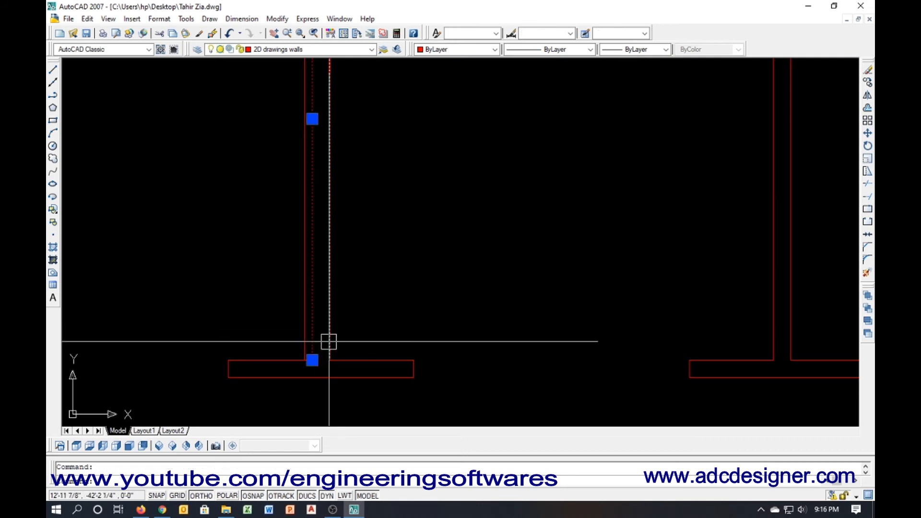
left_click(329, 355)
scroll(293, 345, "down", 3)
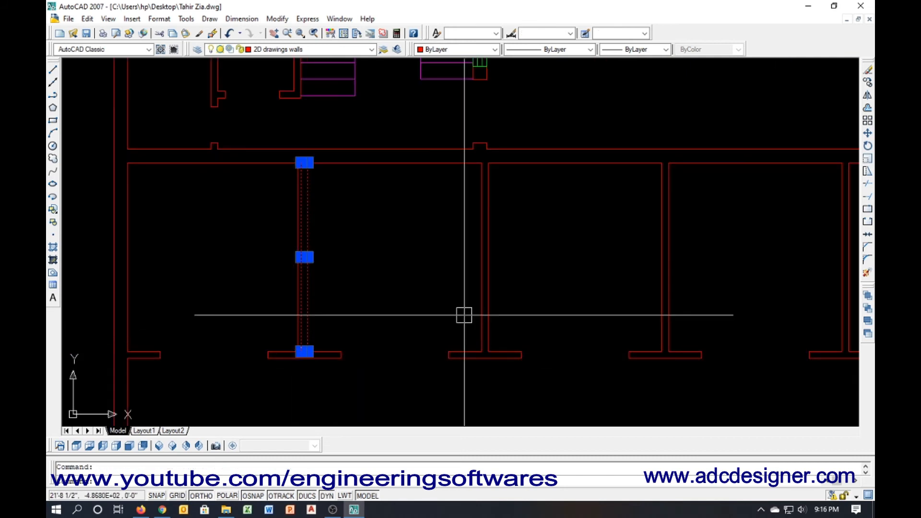
scroll(320, 364, "up", 3)
left_click(386, 306)
left_click(335, 367)
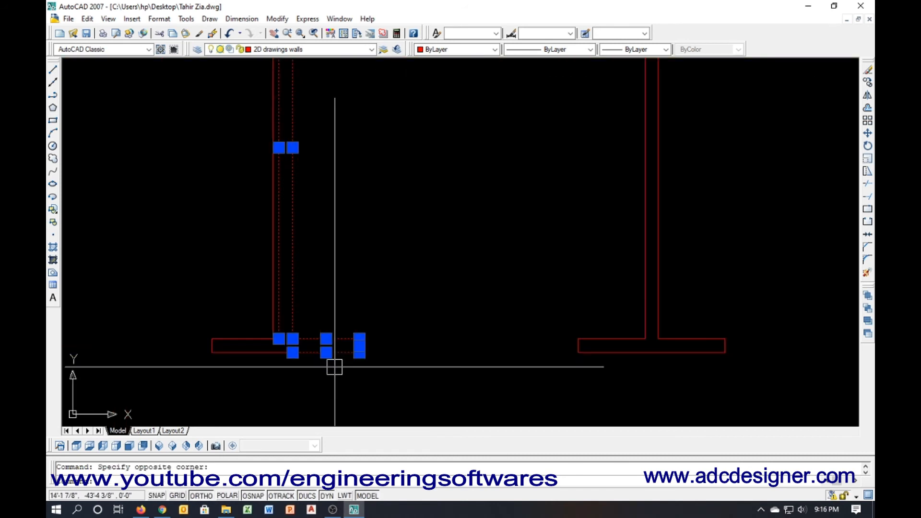
scroll(348, 308, "down", 4)
scroll(316, 351, "up", 3)
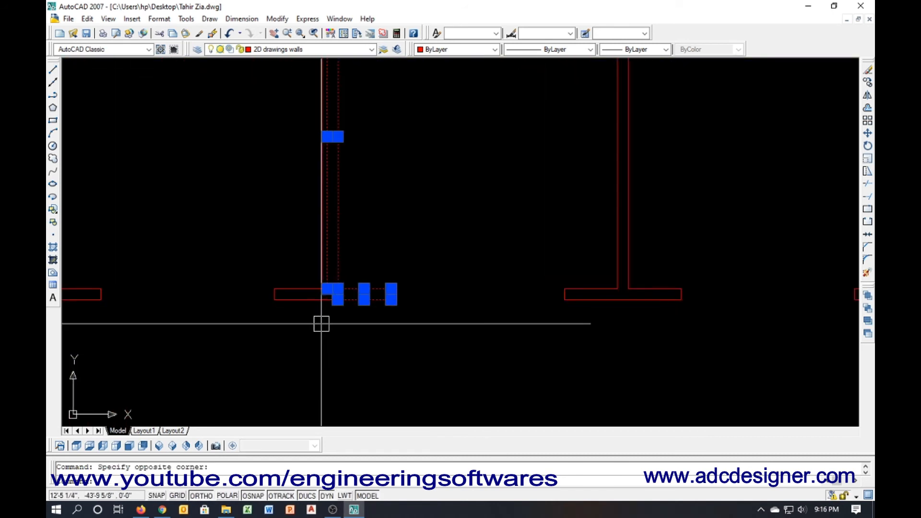
scroll(323, 323, "down", 4)
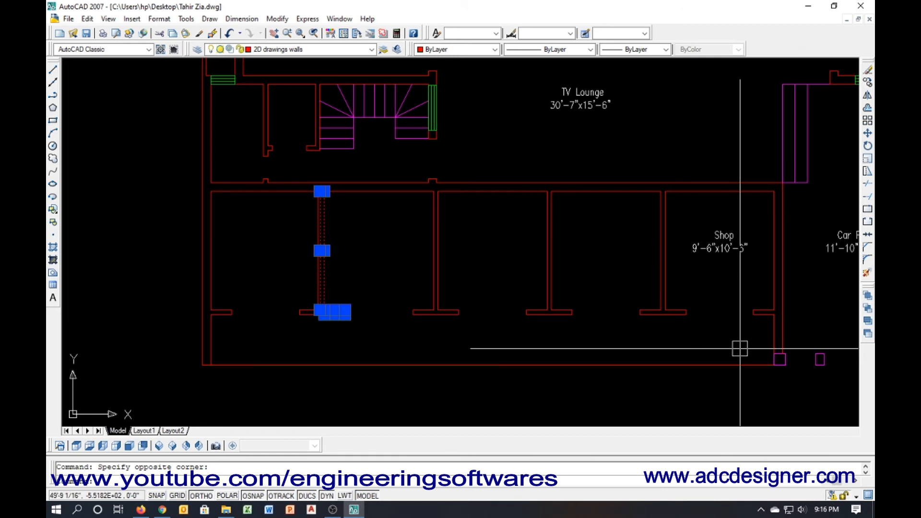
left_click(762, 336)
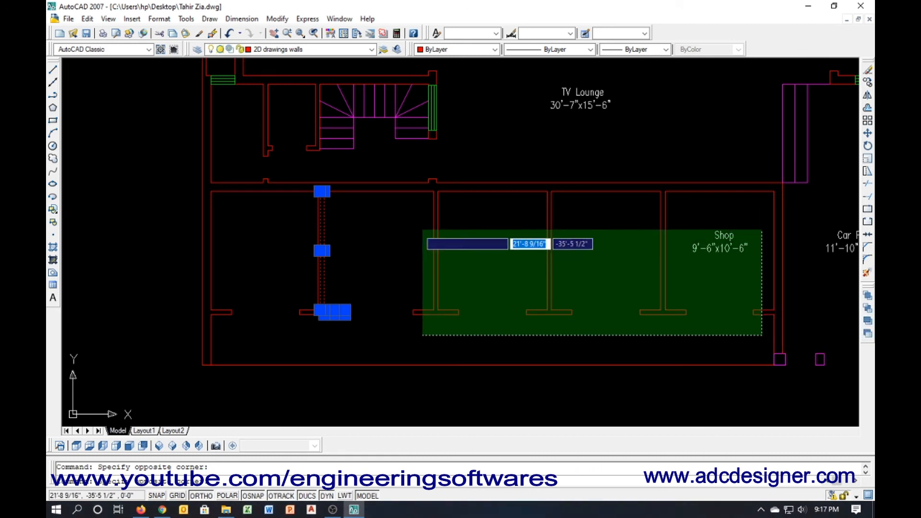
left_click(384, 223)
type("m")
key("Return")
scroll(392, 312, "up", 6)
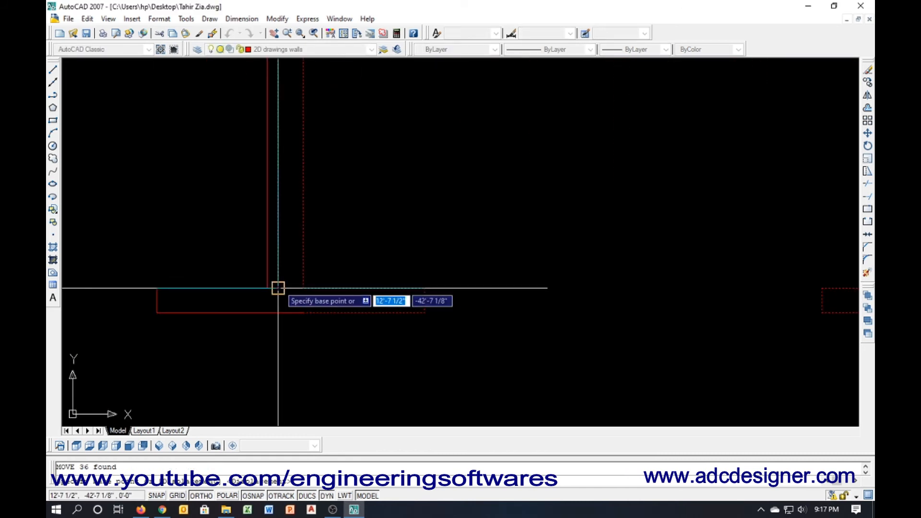
left_click(277, 288)
key("Escape")
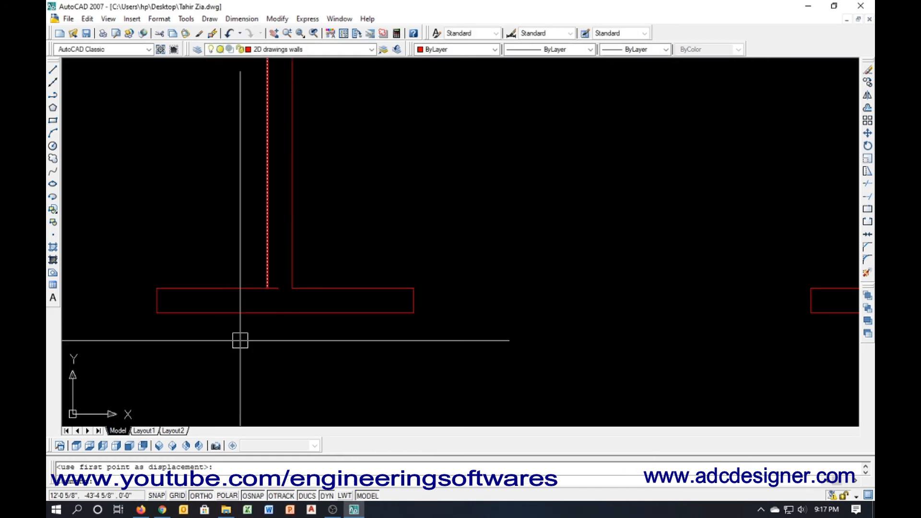
Trim the leftover end of the front return line inside the moved first partition
type("tr")
key("Return")
key("Return")
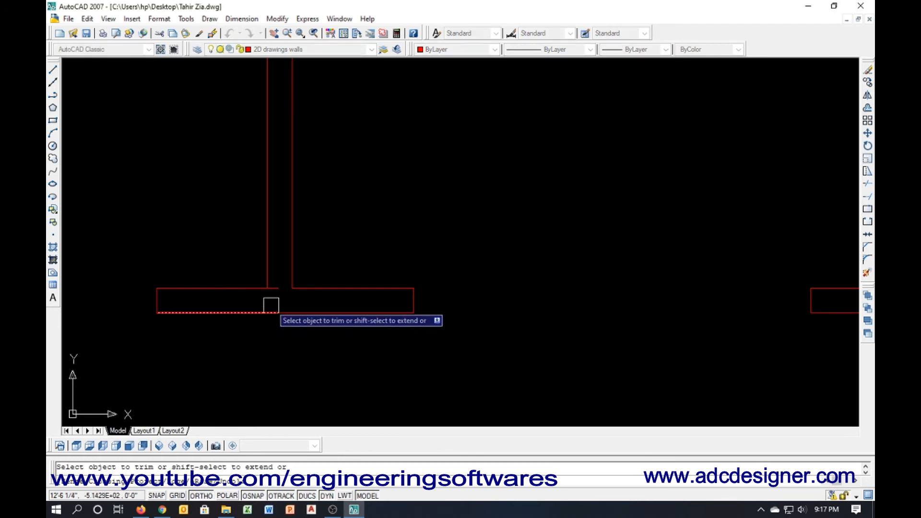
scroll(289, 331, "down", 5)
key("Escape")
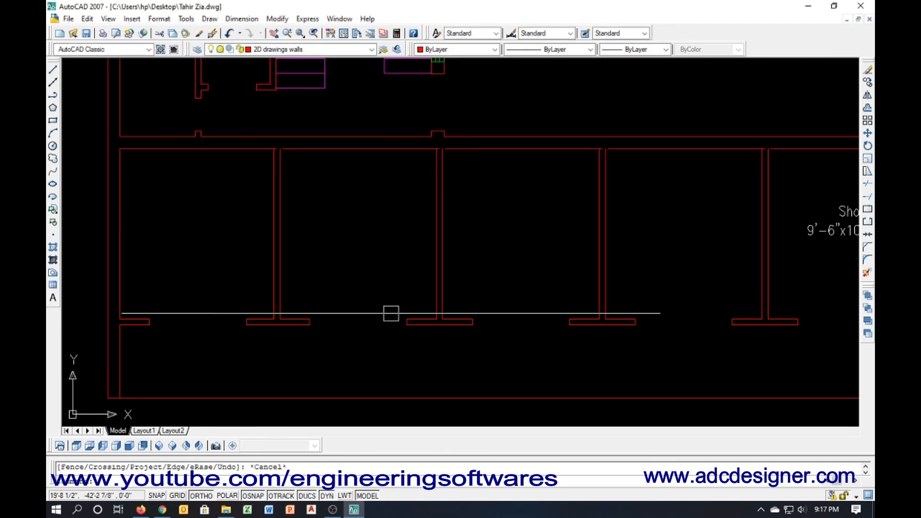
Erase the other three shop partitions with their front returns, including the short return beside the car porch
left_click(534, 276)
left_click(362, 349)
scroll(294, 331, "down", 2)
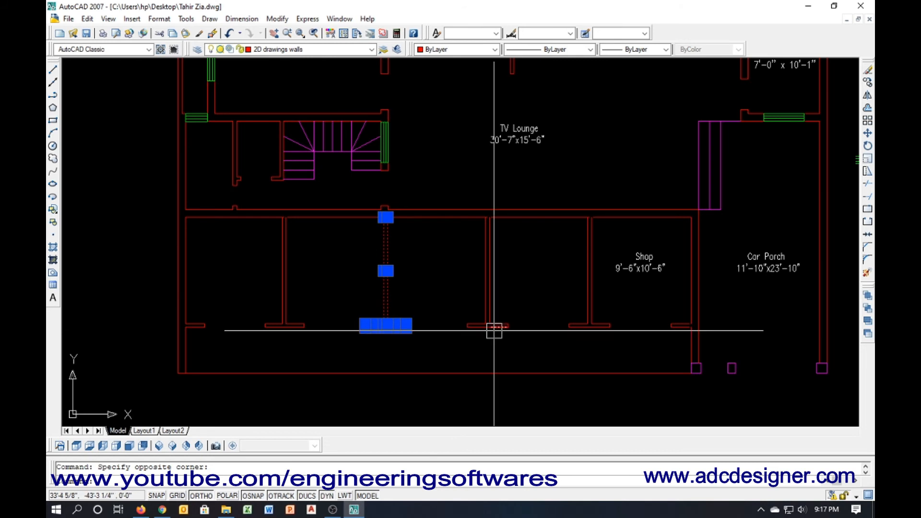
left_click(680, 309)
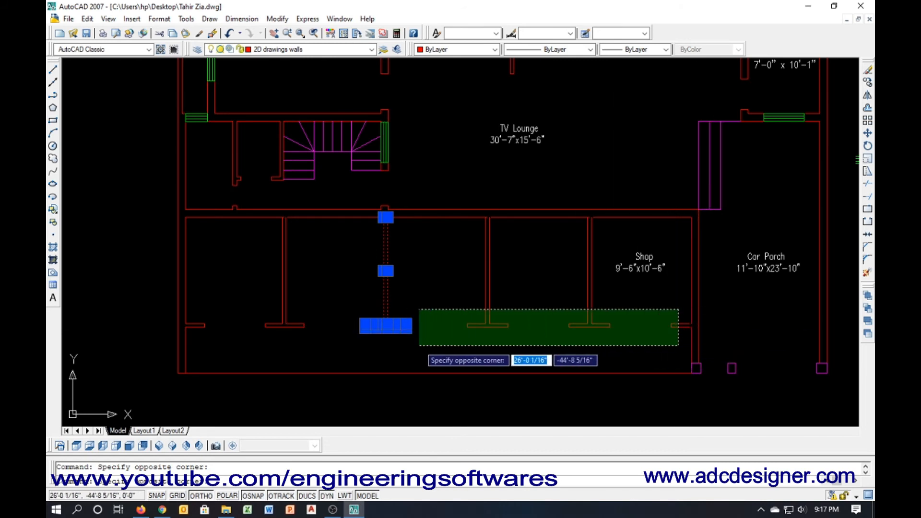
left_click(420, 343)
type("c")
key("Return")
Copy the remaining partition and the end-wall return at one-shop spacing along the row, four times, up to the car porch wall
left_click(329, 346)
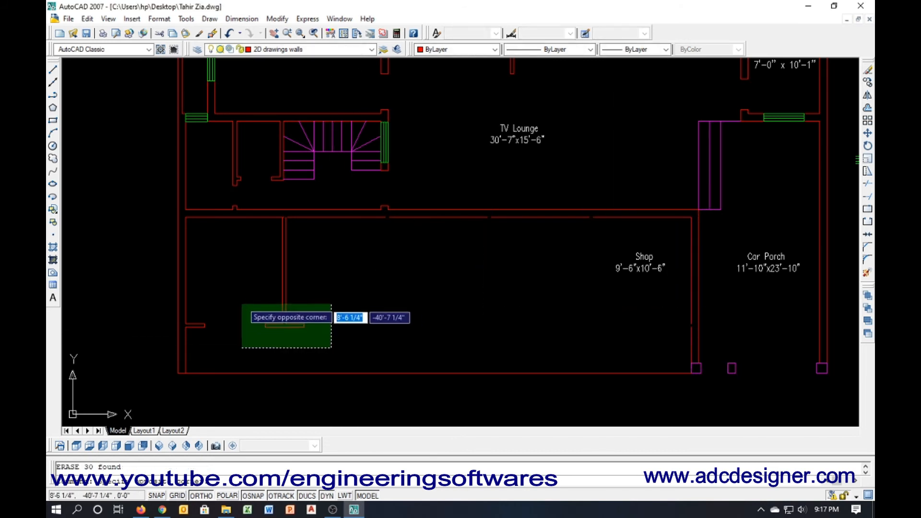
left_click(222, 303)
left_click(219, 311)
left_click(198, 340)
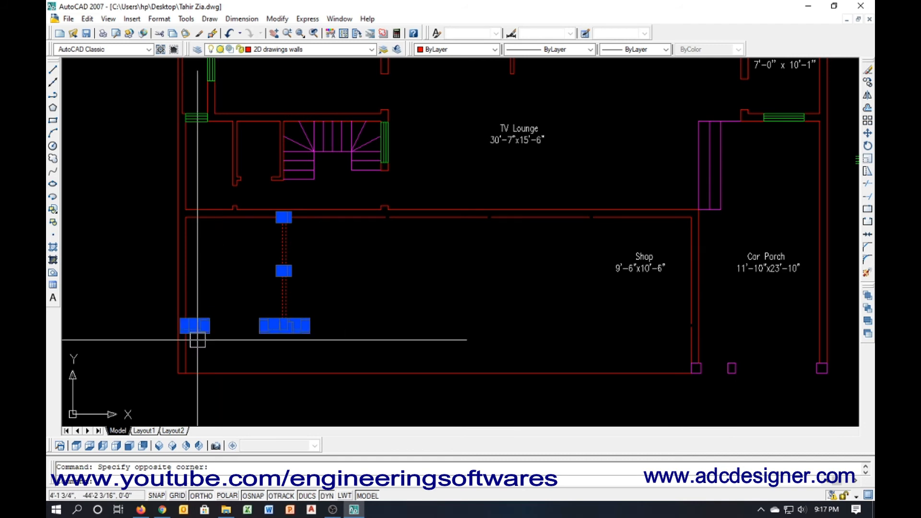
type("co")
key("Return")
scroll(198, 340, "up", 3)
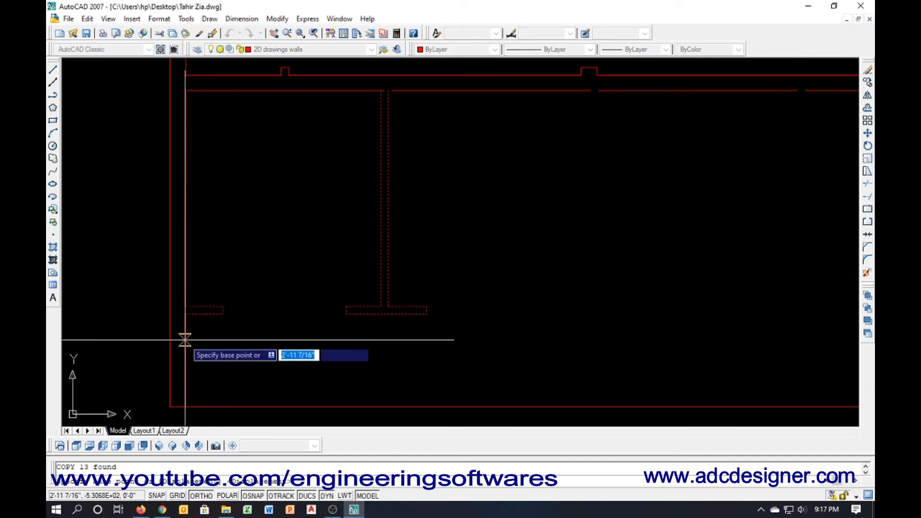
left_click(185, 306)
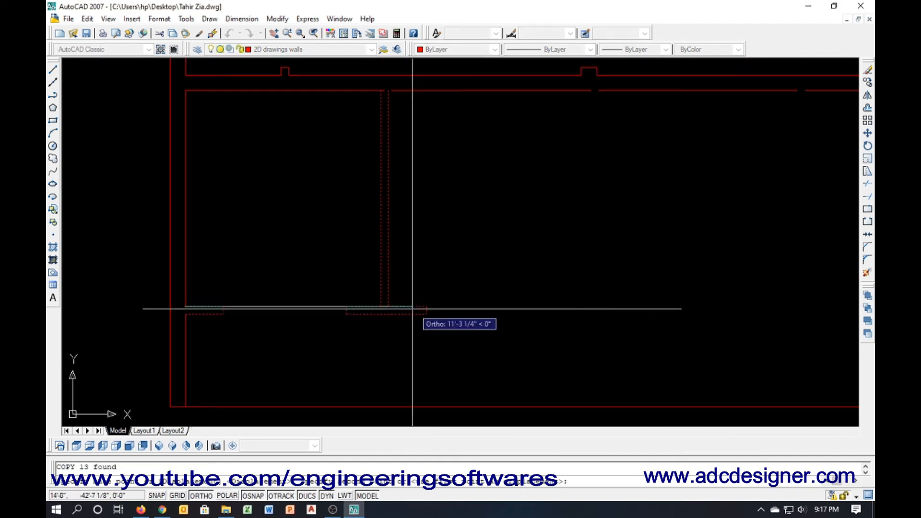
left_click(388, 306)
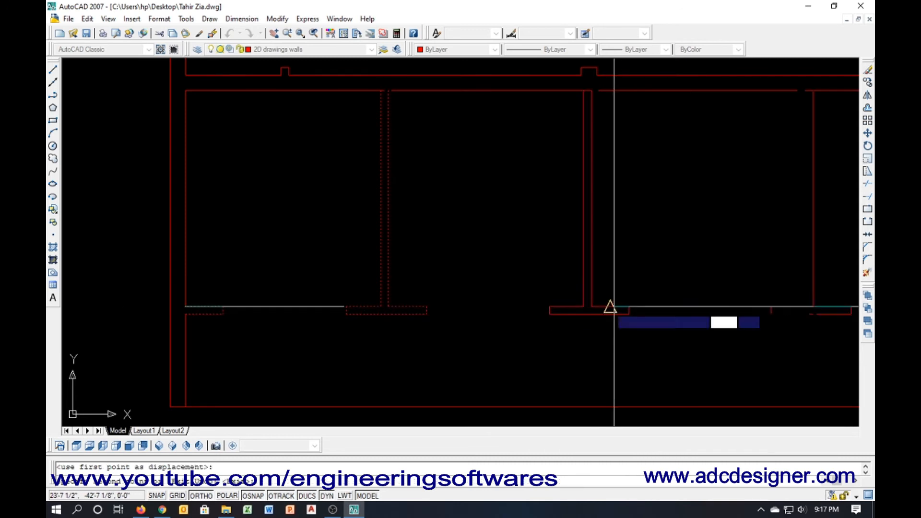
middle_click_drag(611, 347, 392, 355)
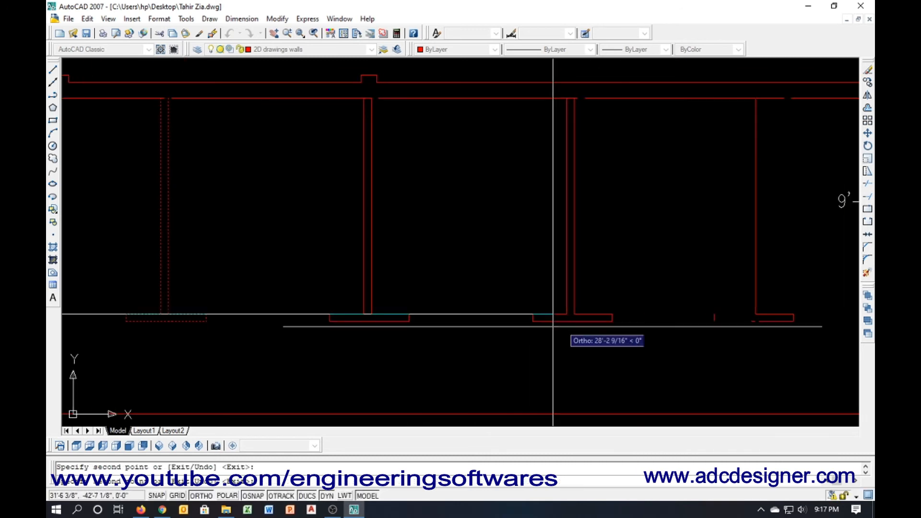
middle_click_drag(618, 326, 242, 356)
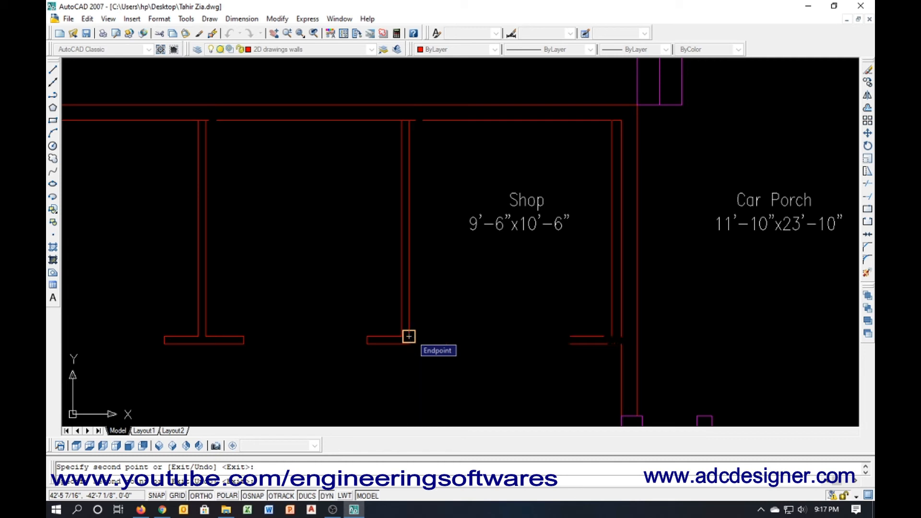
left_click(409, 337)
key("Escape")
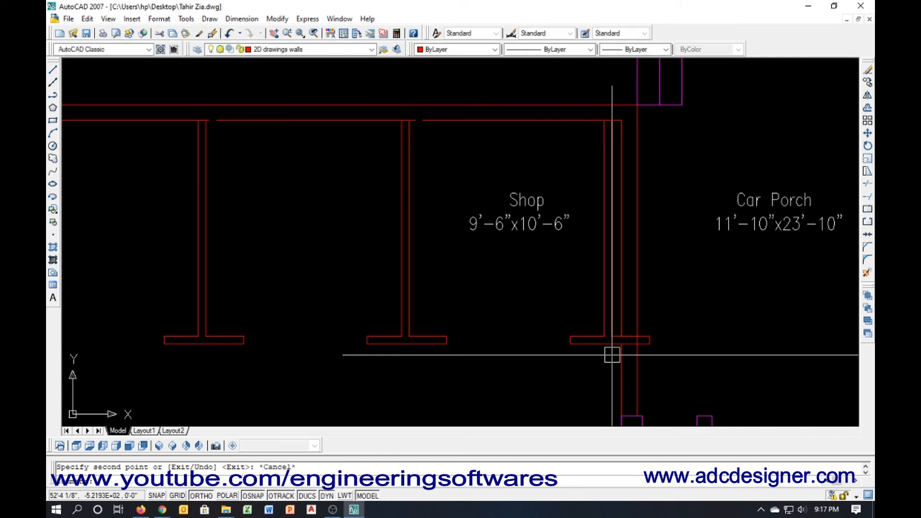
Rebuild the car porch side wall by offsetting the last shop's side line 9" outward, erasing the copied partition's outer line and the old inner wall line
left_click(613, 288)
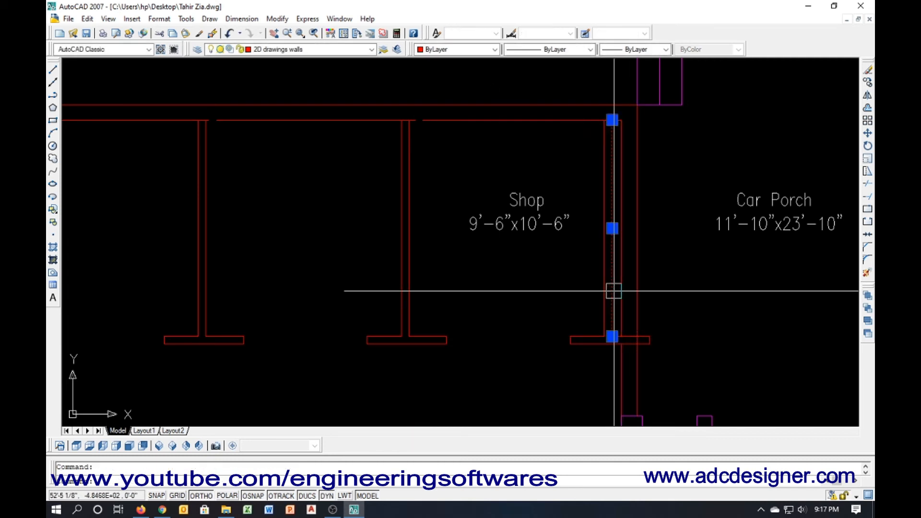
type("o")
key("Return")
type("9")
key("Return")
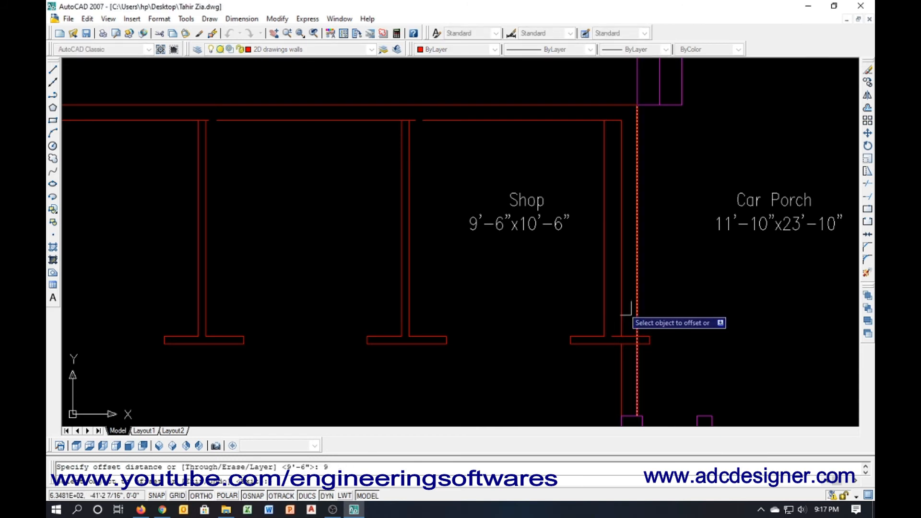
left_click(603, 303)
left_click(611, 305)
key("Escape")
scroll(637, 316, "up", 6)
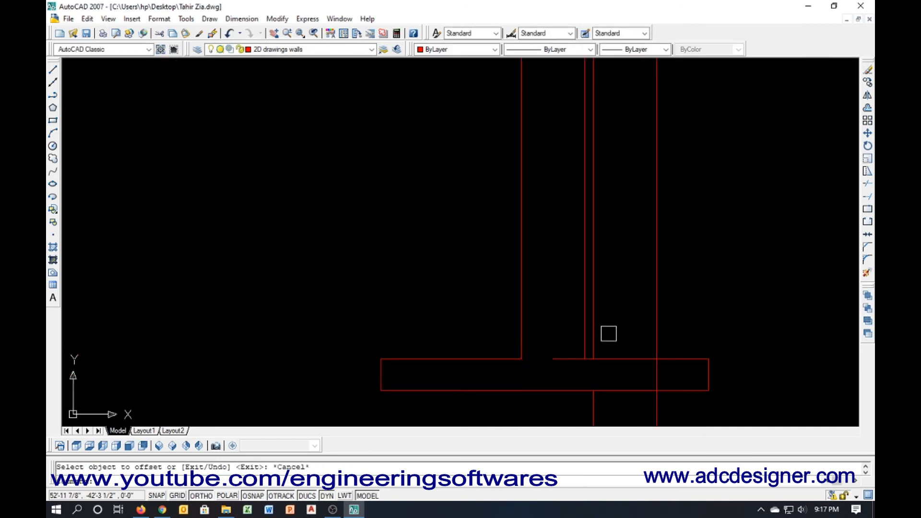
left_click(595, 334)
Trim the end of the return line protruding inside the new 9" wall
type("tr")
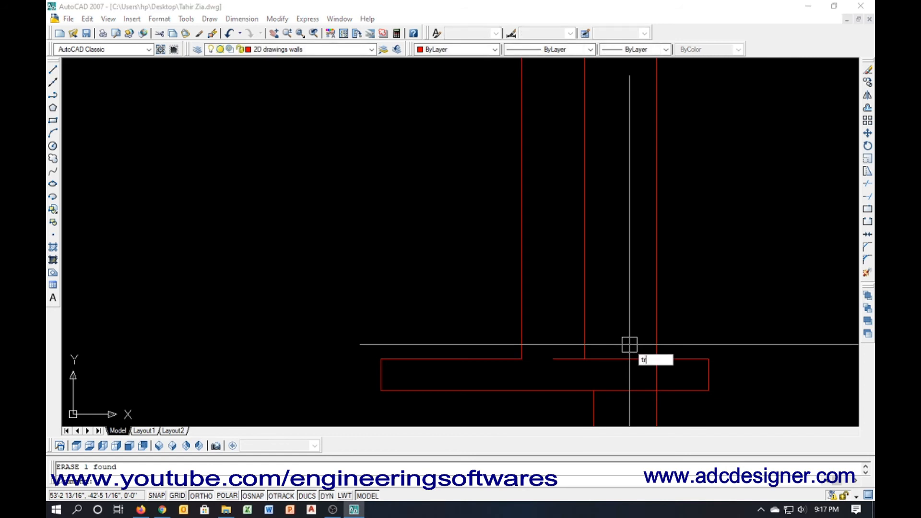
key("Return")
scroll(542, 331, "down", 5)
scroll(557, 324, "up", 3)
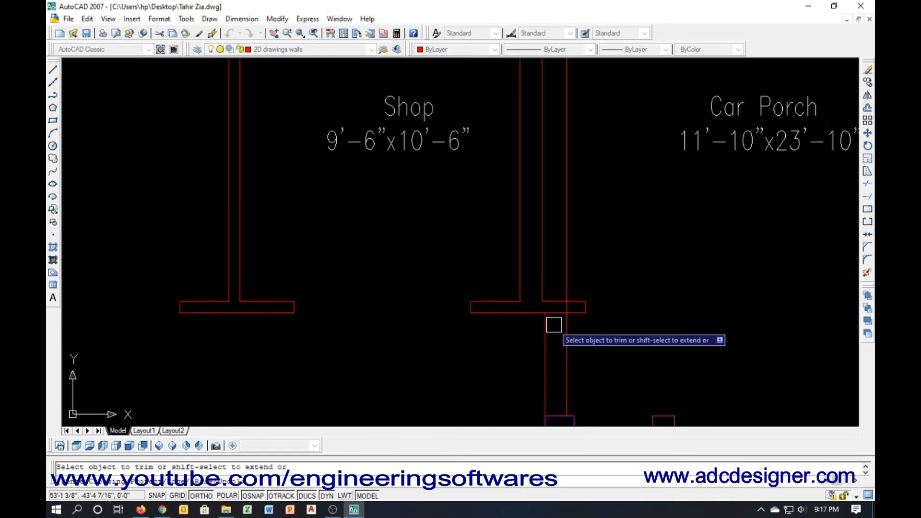
key("Escape")
Erase the three return lines projecting from the last copied partition across the wall into the car porch
left_click(555, 310)
left_click(558, 290)
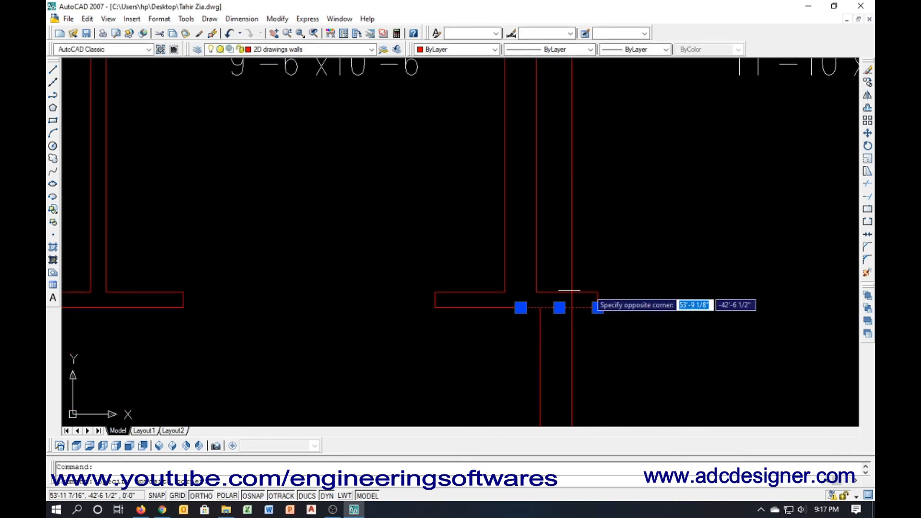
left_click(515, 267)
left_click(608, 324)
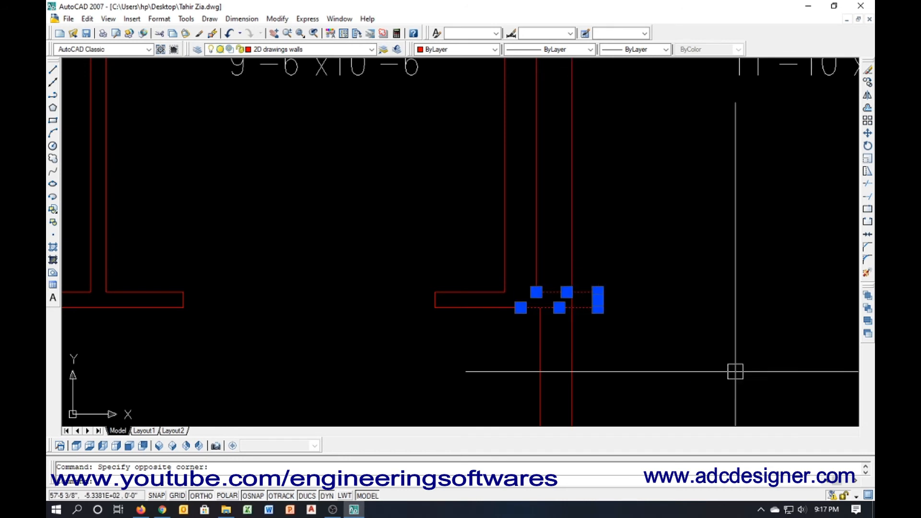
type("e")
key("Return")
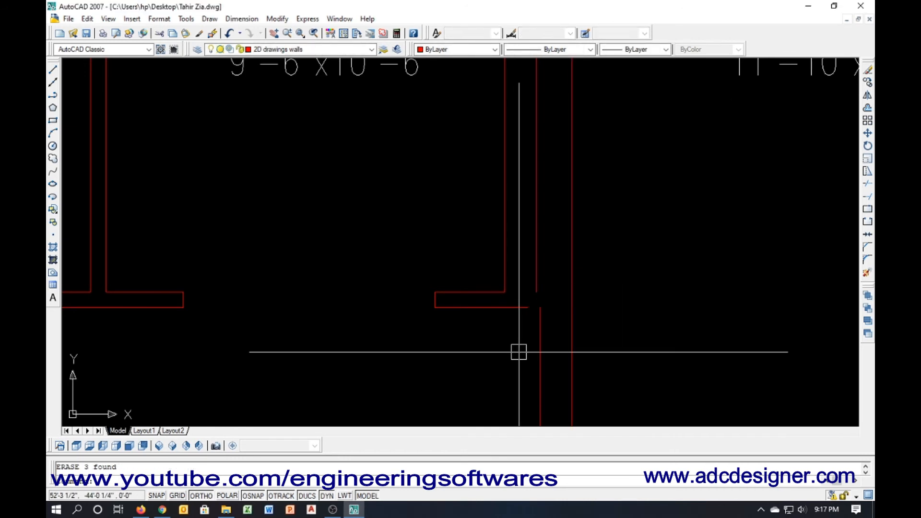
Trim the shops' rear wall line where it overshoots the new outer wall line beside the car porch
scroll(519, 352, "down", 3)
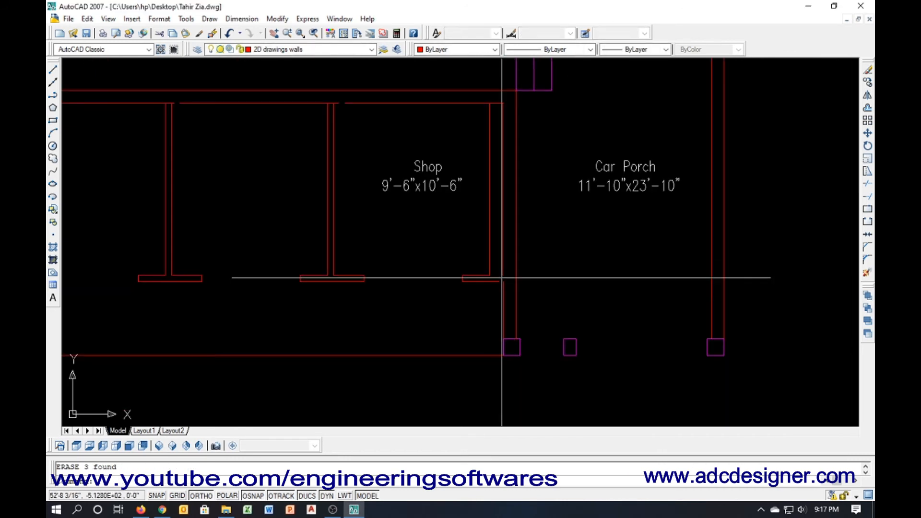
scroll(496, 134, "up", 3)
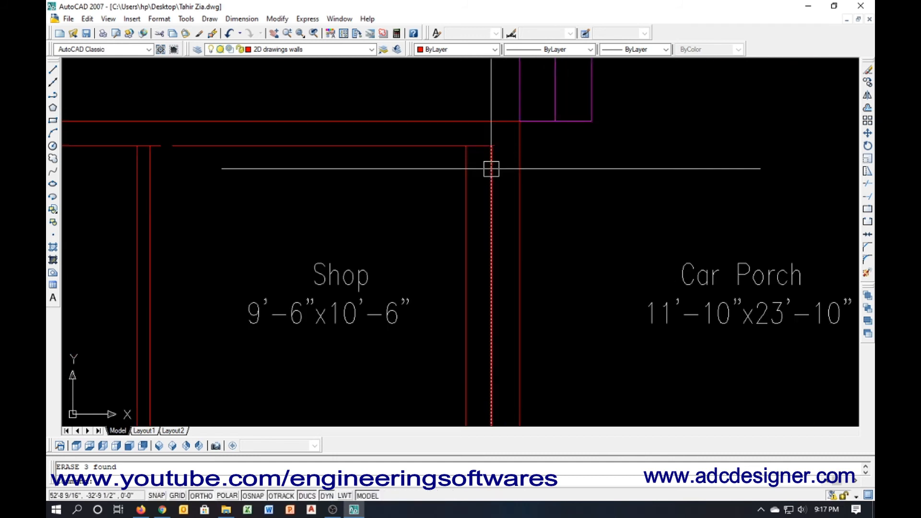
type("tr")
key("Return")
key("Return")
scroll(500, 152, "up", 2)
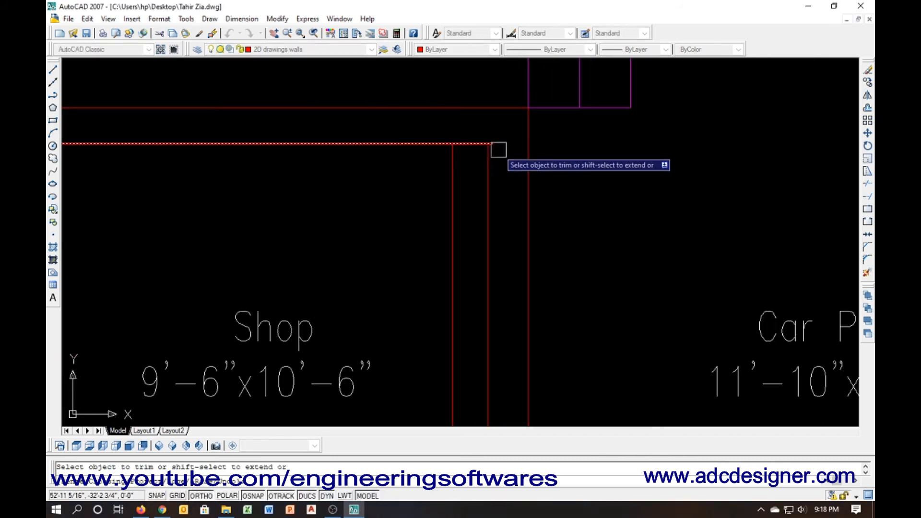
left_click(497, 148)
key("Escape")
Erase the old outer wall line between the shop and the car porch
left_click(539, 145)
left_click(498, 175)
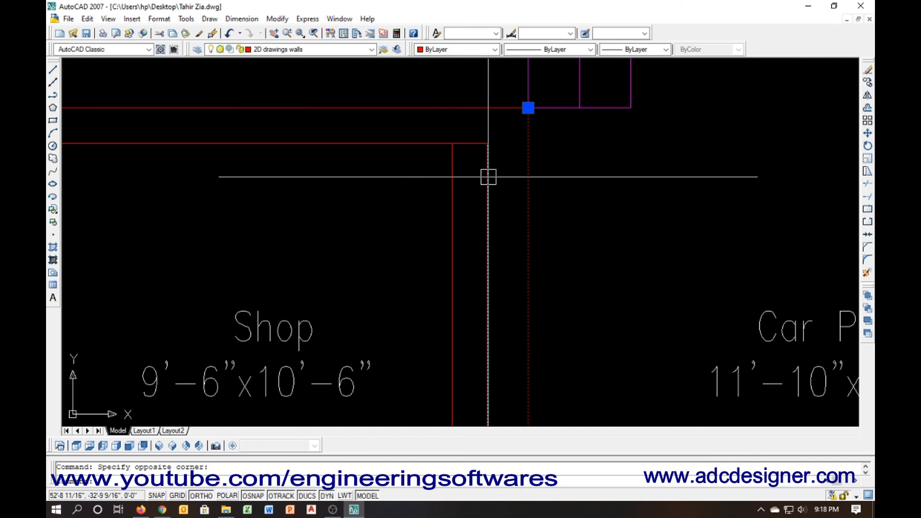
key("Delete")
Extend the new outer shop wall line up to the TV lounge wall line beside the steps
scroll(490, 175, "down", 2)
scroll(495, 172, "up", 3)
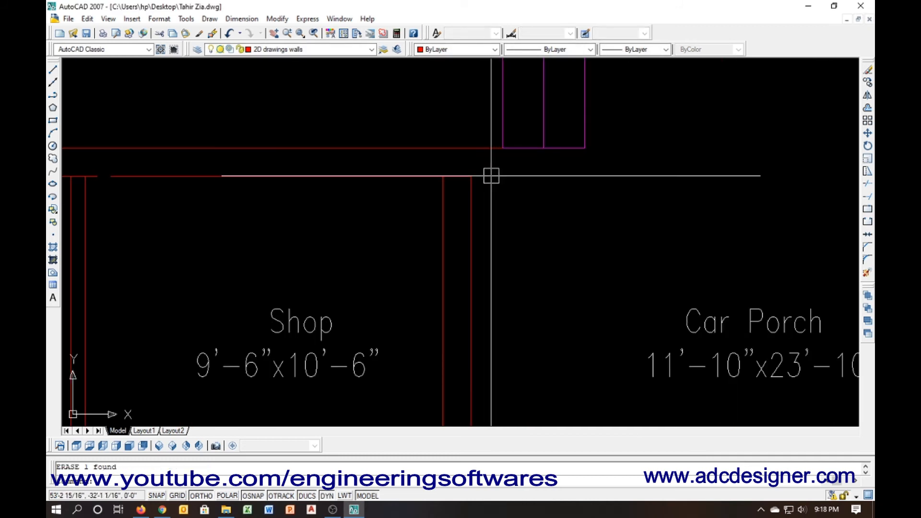
type("ex")
key("Return")
key("Return")
left_click(474, 195)
key("Escape")
scroll(464, 205, "down", 6)
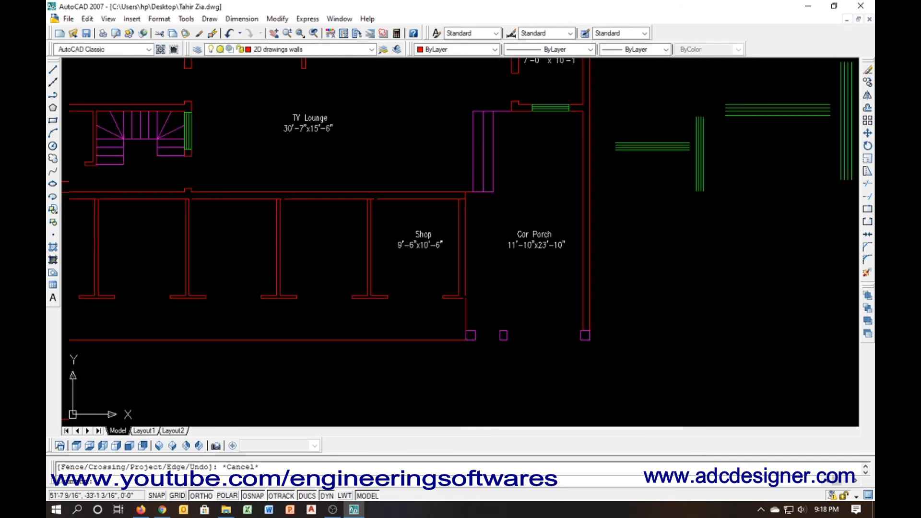
Trim the shops' rear wall line between the last partition and the new outer wall line beside the car porch
middle_click_drag(504, 305, 465, 261)
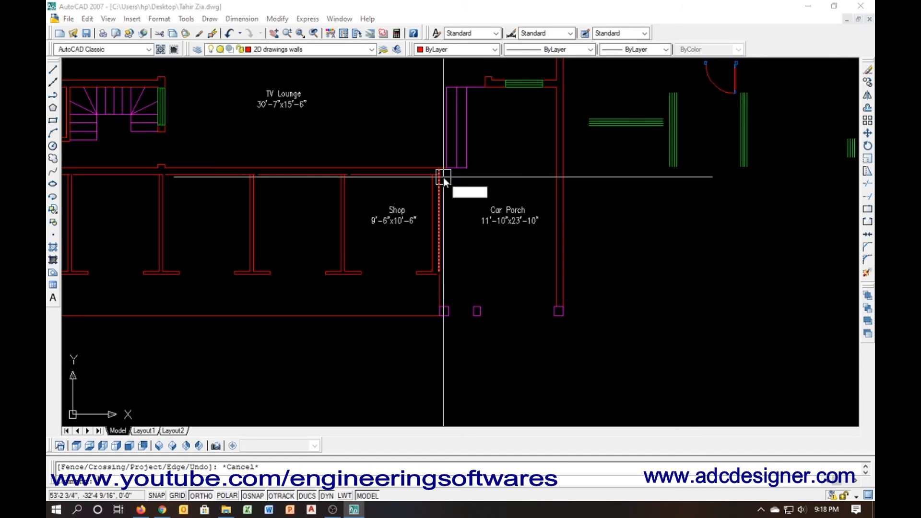
type("tr")
key("Return")
scroll(428, 179, "up", 6)
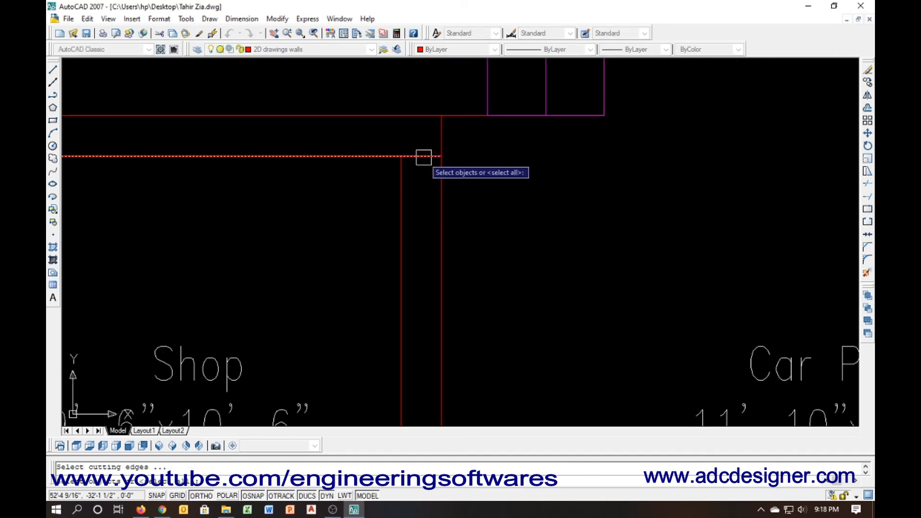
scroll(424, 158, "down", 5)
scroll(436, 163, "up", 5)
key("Escape")
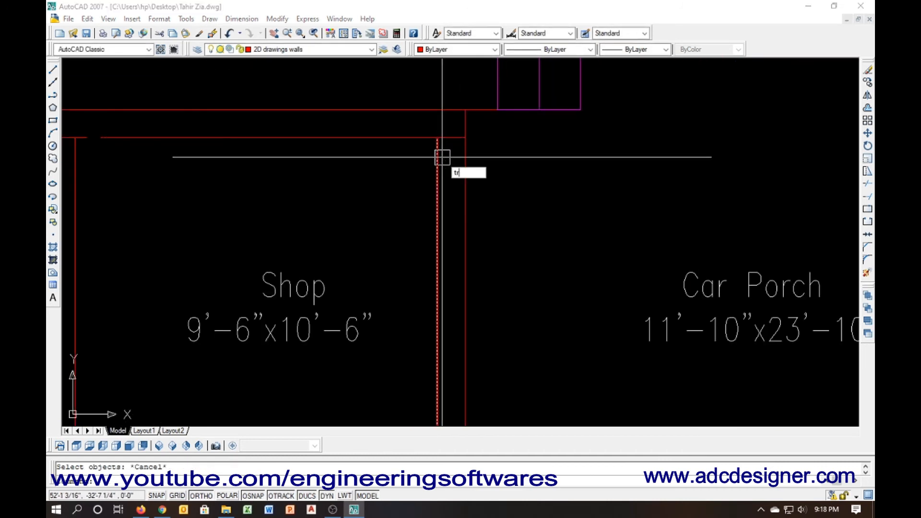
key("Return")
key("Return")
left_click(450, 139)
scroll(455, 144, "down", 4)
key("Escape")
middle_click_drag(456, 197, 459, 149)
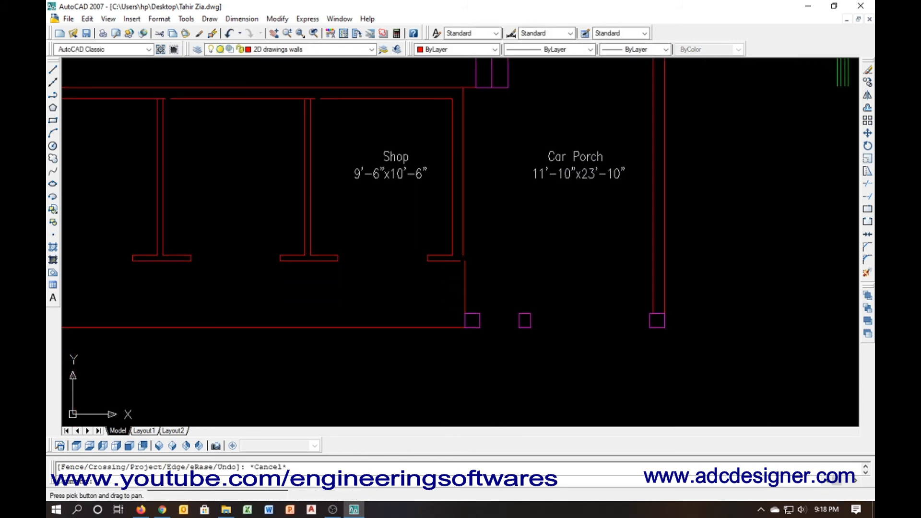
Erase the leftover short wall line above the corner column and extend the new outer shop wall line down to the front boundary line
scroll(463, 274, "up", 3)
left_click(468, 284)
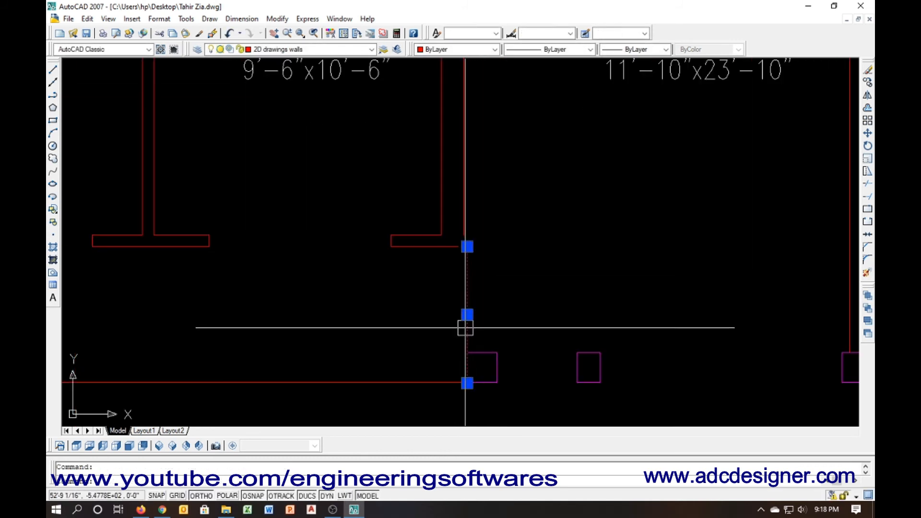
key("Delete")
key("Return")
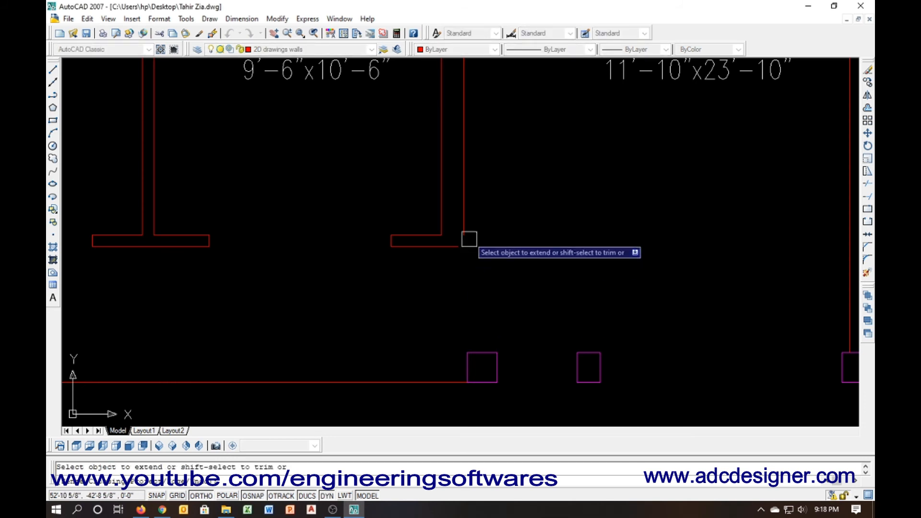
key("Escape")
scroll(477, 360, "up", 3)
scroll(401, 289, "down", 2)
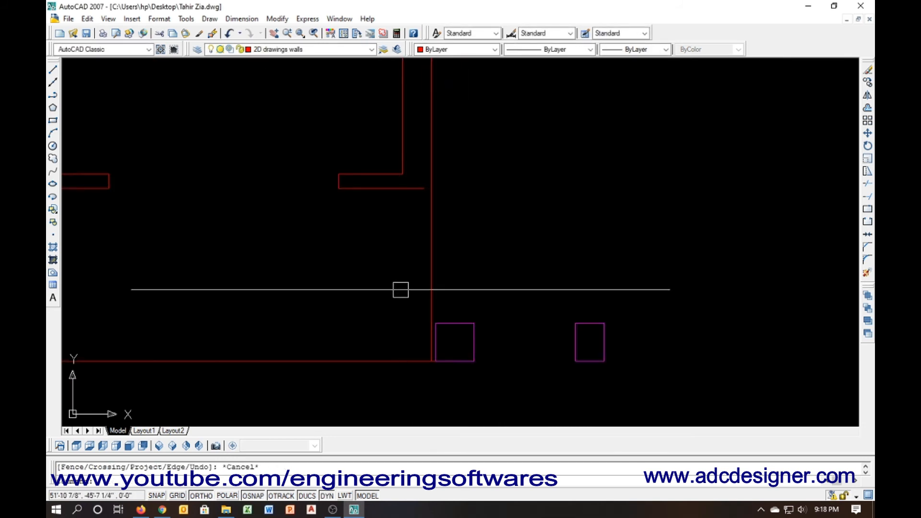
Move the magenta corner column so its lower corner meets the intersection of the new outer wall line and the front boundary line
scroll(448, 353, "up", 3)
left_click(394, 271)
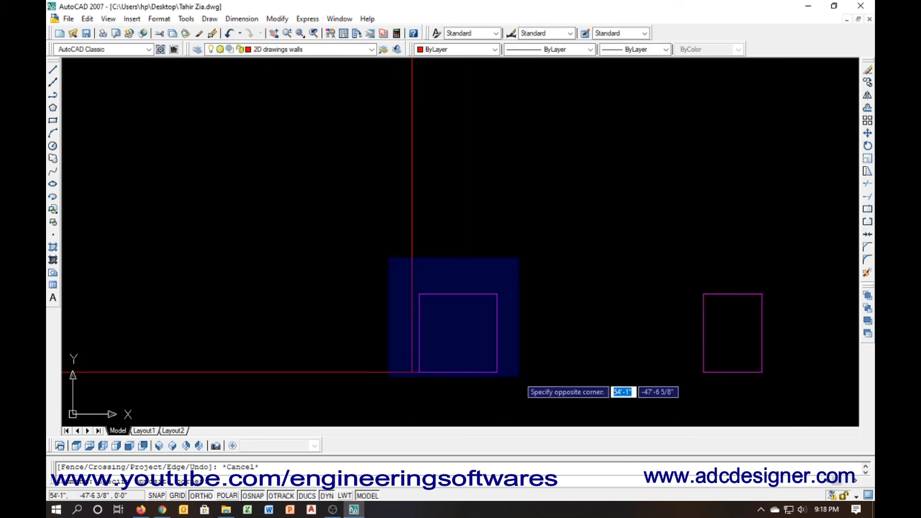
left_click(518, 377)
type("m")
key("Return")
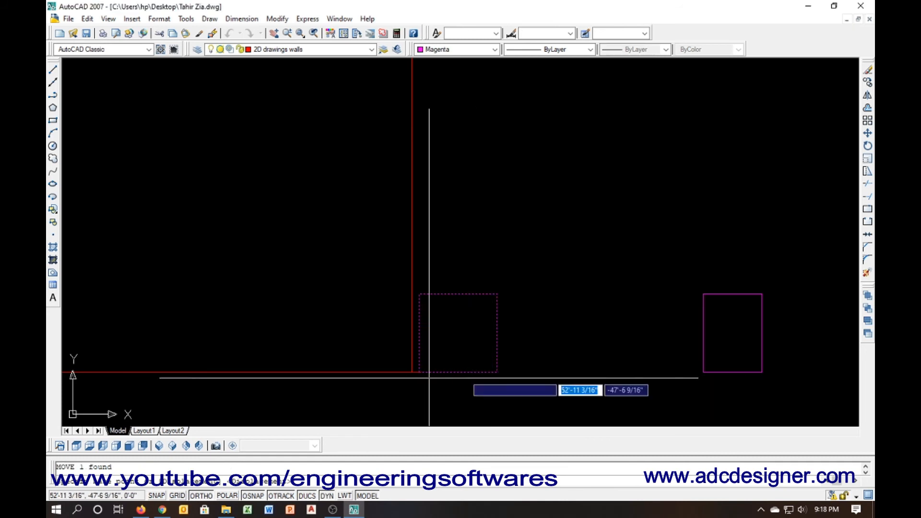
left_click(418, 371)
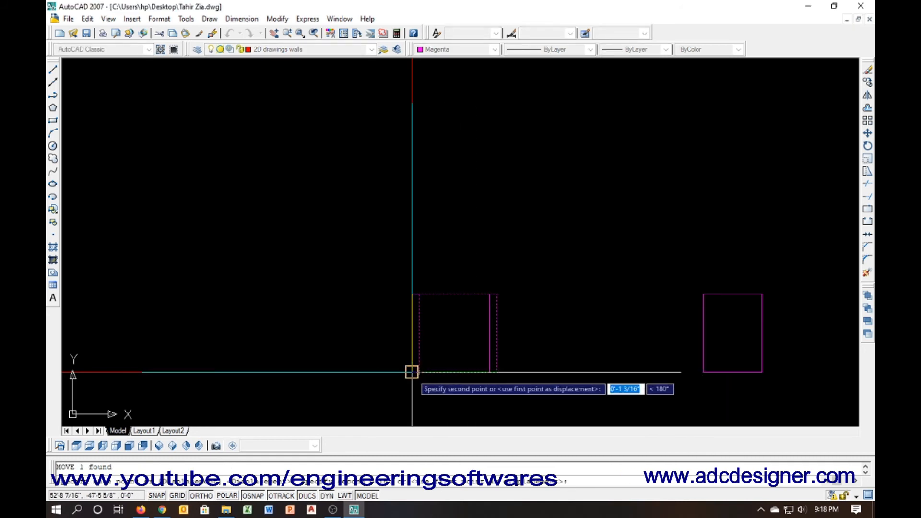
left_click(412, 372)
key("Escape")
scroll(322, 339, "down", 5)
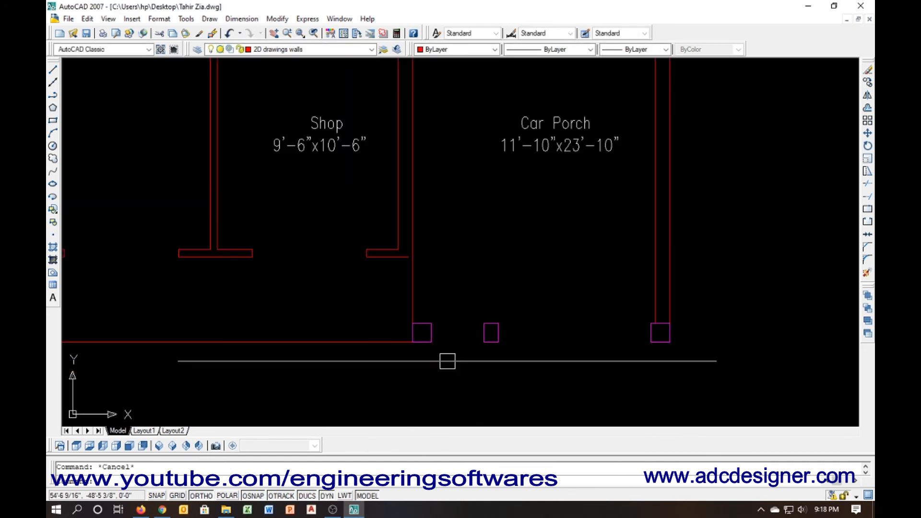
Extend the front return line of the labelled shop to the outer wall line beside the car porch
middle_click_drag(446, 362, 477, 369)
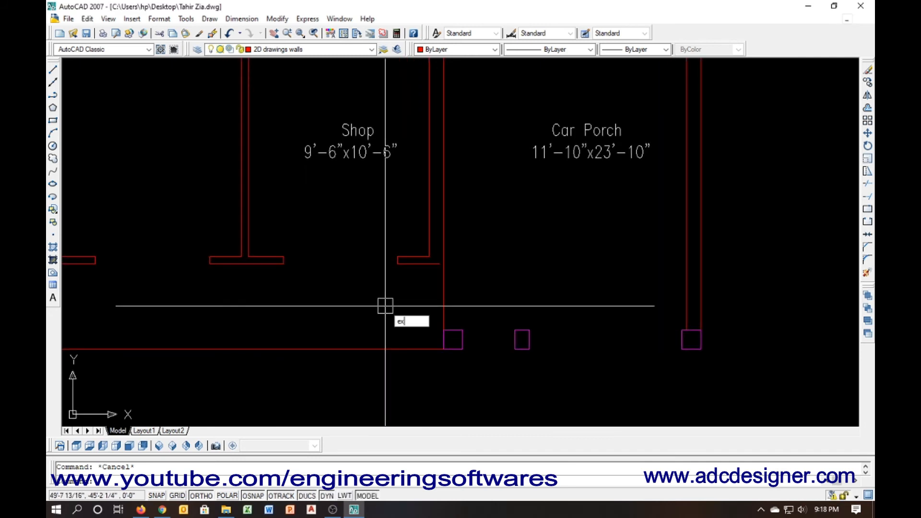
type("ex")
key("Return")
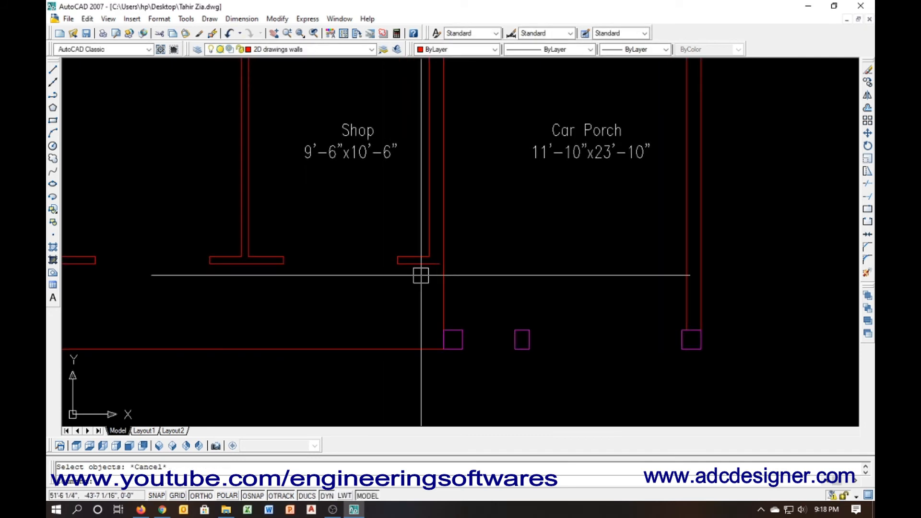
key("Return")
key("Return")
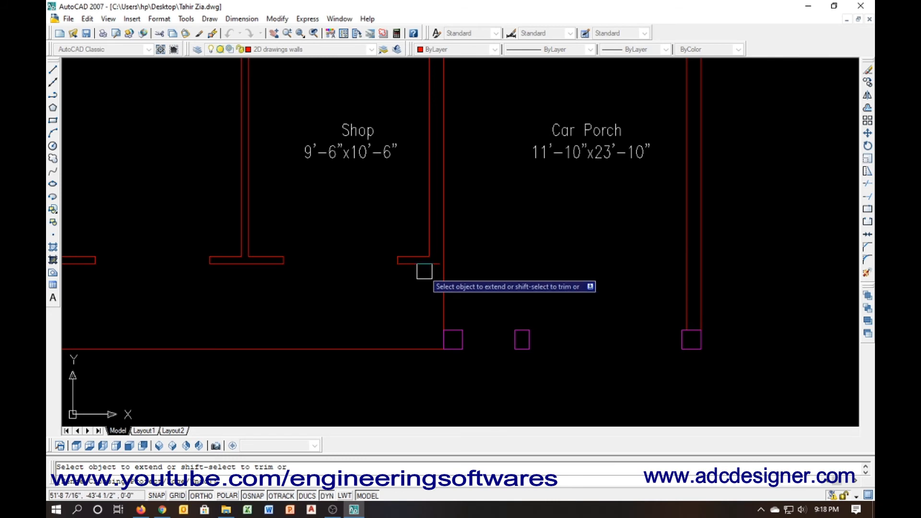
key("Escape")
Measure the car porch's clear width between the new shop wall and the opposite side wall
scroll(365, 330, "down", 2)
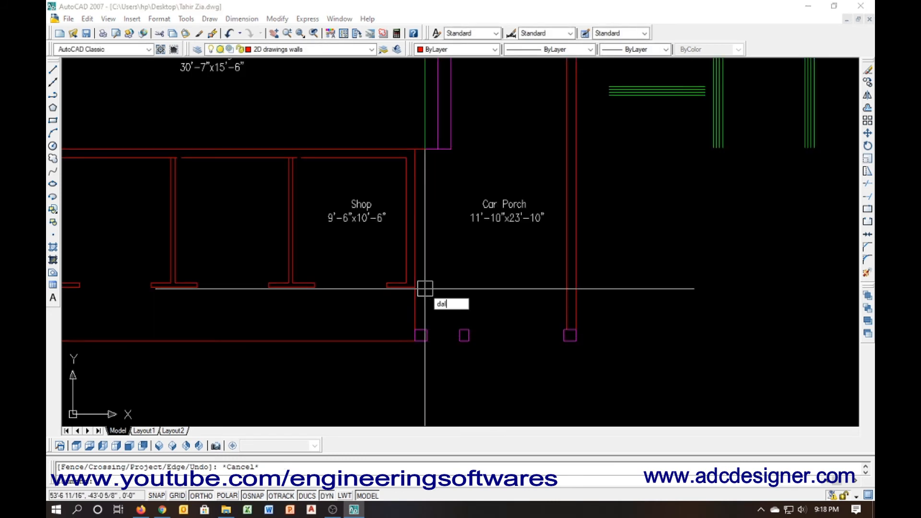
key("Return")
left_click(414, 270)
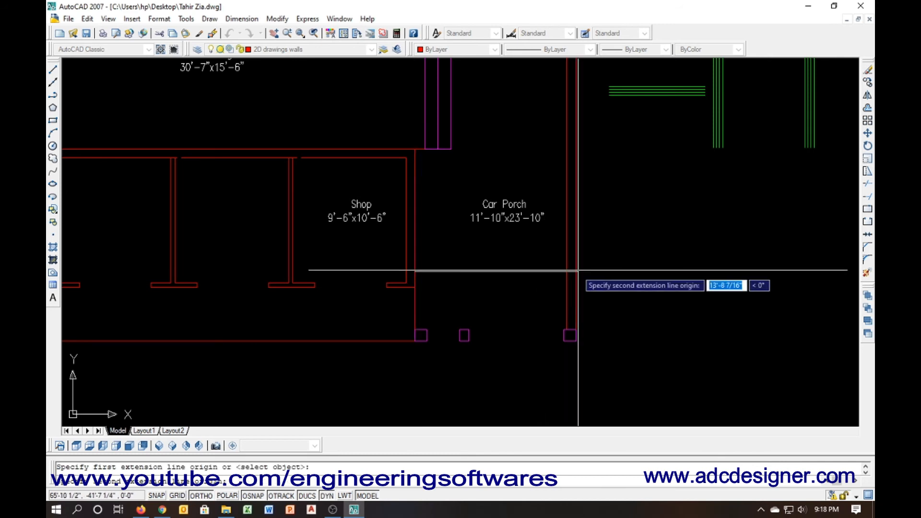
left_click(566, 268)
scroll(557, 259, "up", 2)
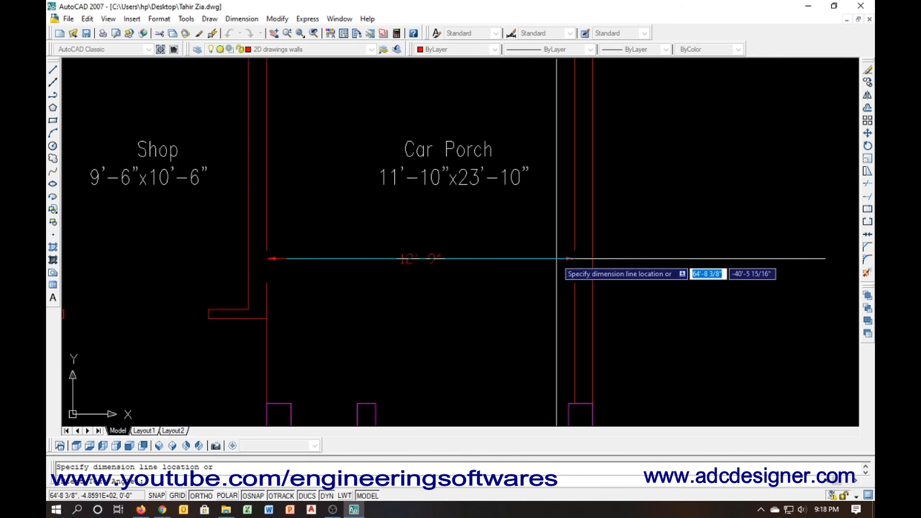
key("Escape")
Change the Car Porch label's size text to 12'-9"x23'-10"
double_click(448, 158)
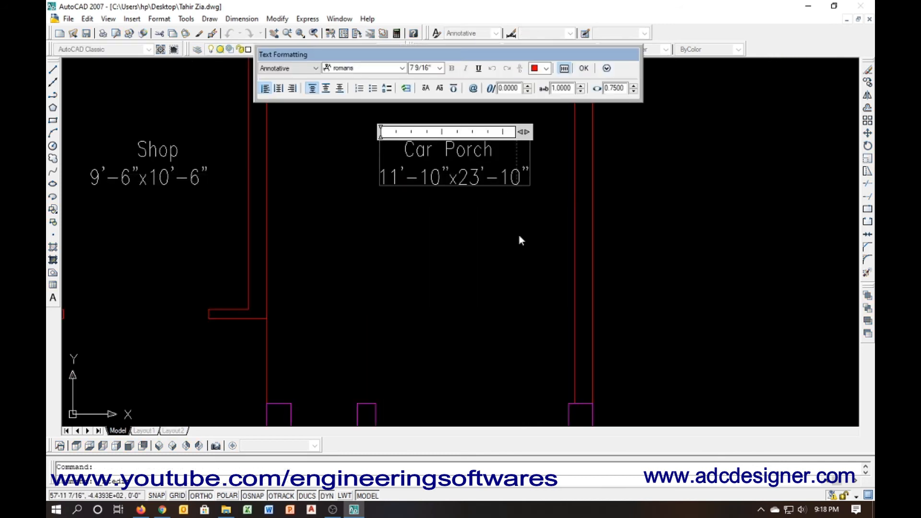
key("Right")
key("Right")
key("shift+Left")
type("2")
key("Right")
key("Right")
key("Right")
key("Left")
key("shift+Right")
key("shift+Right")
type("9")
left_click(519, 235)
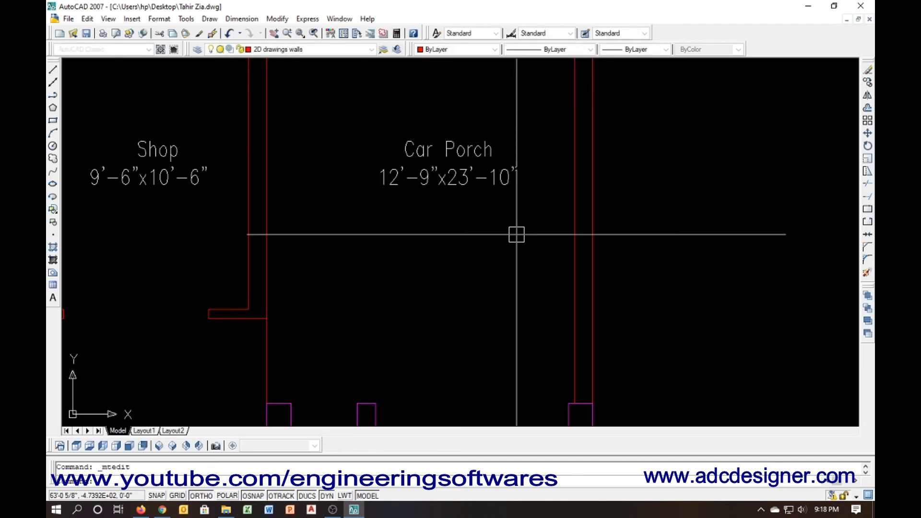
Shorten the rear wall line of the second shop from the car porch to the near face of its partition
scroll(614, 267, "down", 4)
middle_click_drag(508, 266, 609, 277)
left_click(537, 244)
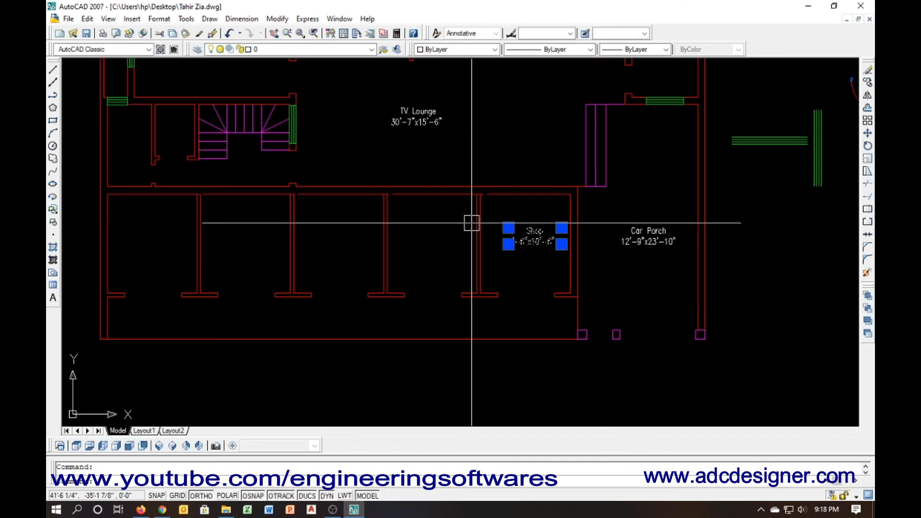
scroll(449, 185, "up", 5)
scroll(491, 193, "up", 1)
key("Escape")
left_click(572, 216)
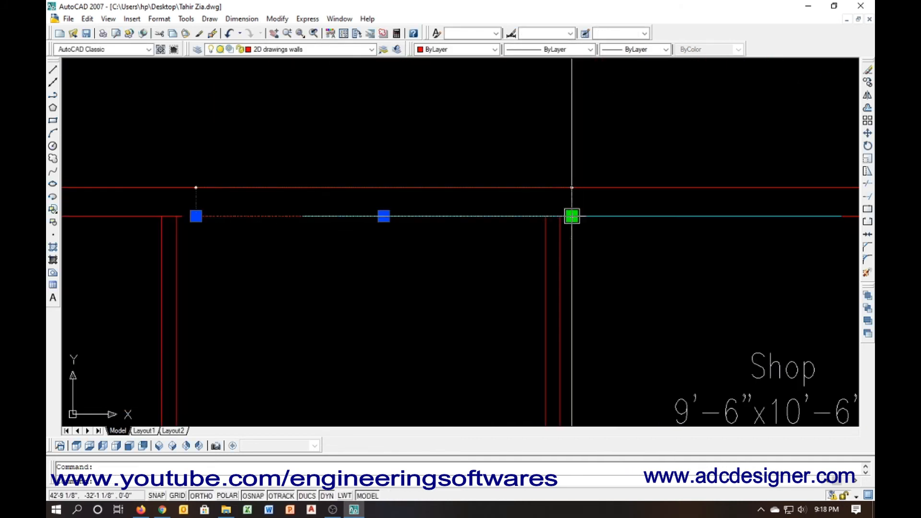
left_click(572, 216)
left_click(545, 216)
middle_click_drag(451, 266, 584, 276)
key("Escape")
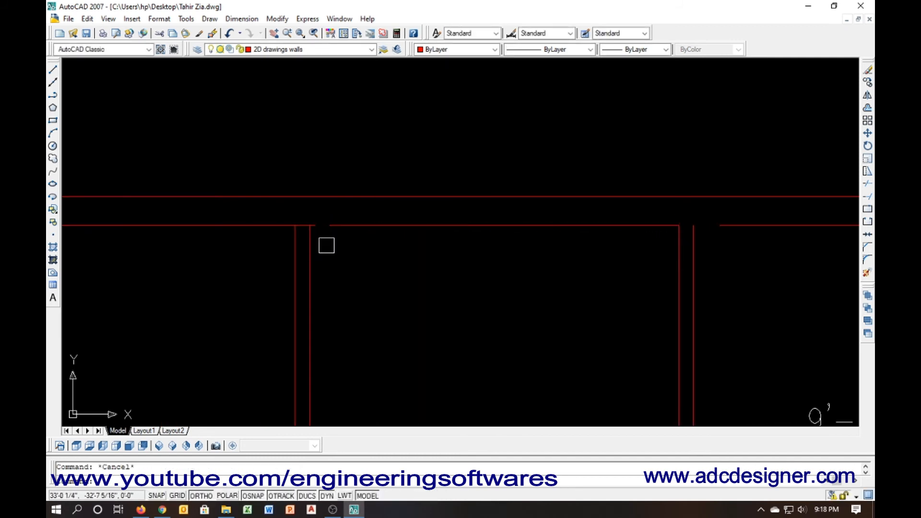
Shorten the rear wall line of the third shop from the car porch to the near face of its partition
scroll(272, 221, "up", 3)
left_click(336, 224)
left_click(358, 225)
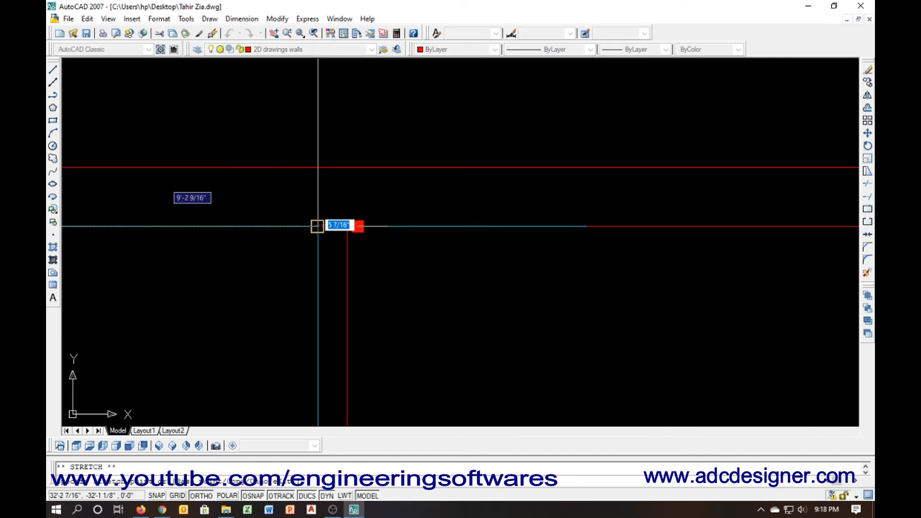
left_click(317, 226)
key("Escape")
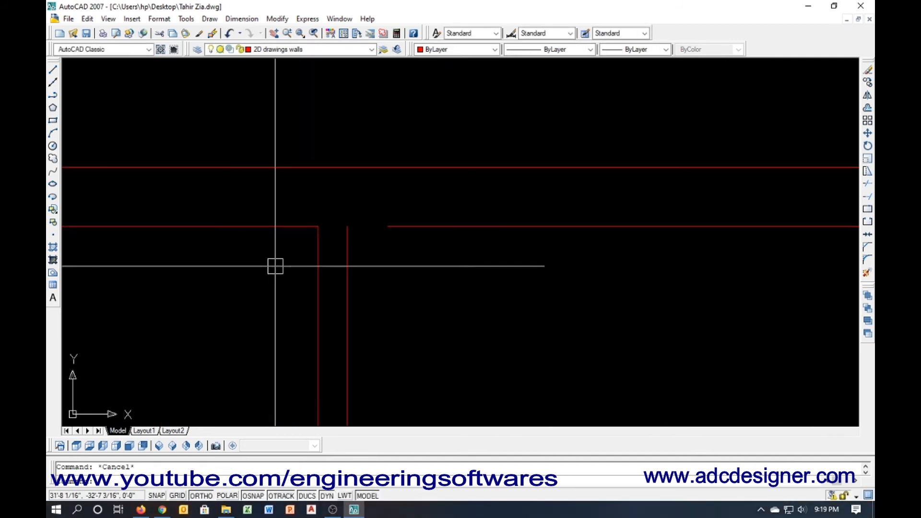
Shorten the rear wall line of the fourth shop from the car porch to the partition face below the small wall projection
middle_click_drag(273, 265, 405, 255)
scroll(384, 261, "down", 3)
middle_click_drag(242, 274, 372, 280)
scroll(308, 276, "up", 5)
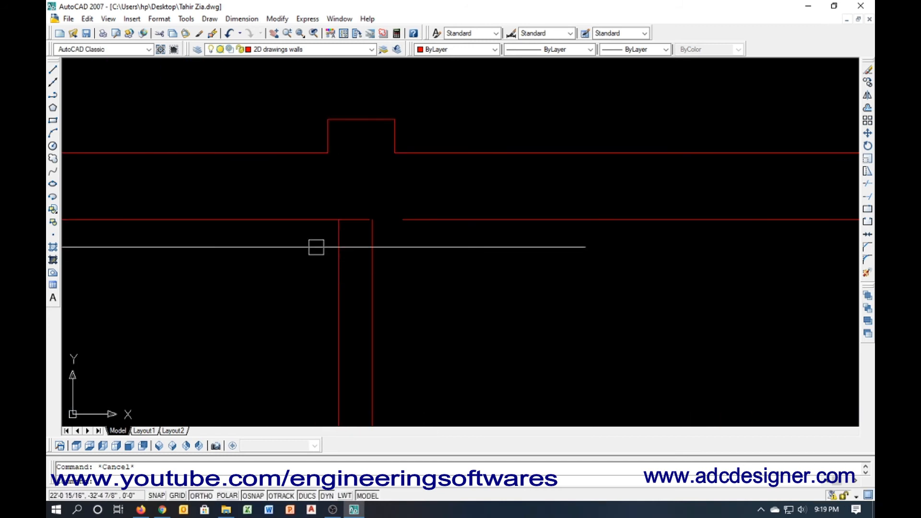
left_click(322, 220)
left_click(370, 220)
left_click(339, 220)
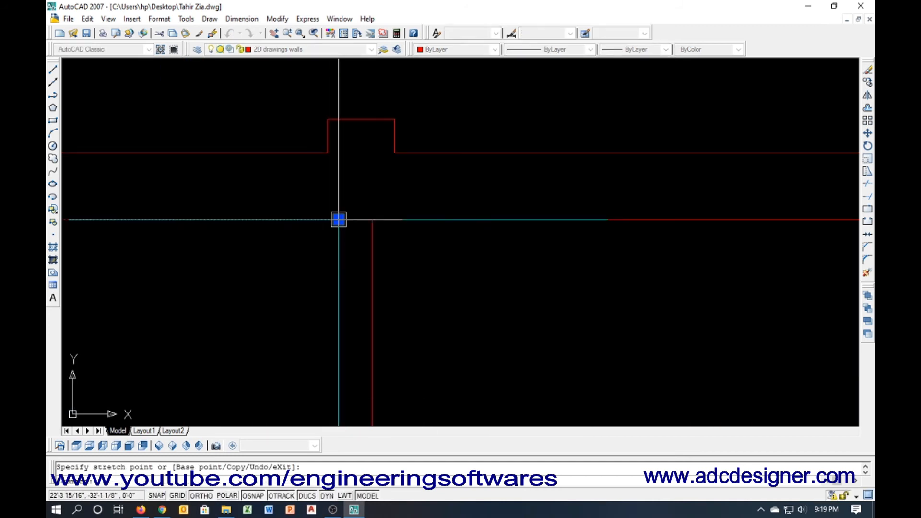
key("Escape")
Shorten the rear wall line of the shop farthest from the car porch to the near face of its partition
middle_click_drag(275, 259, 586, 281)
scroll(586, 281, "down", 4)
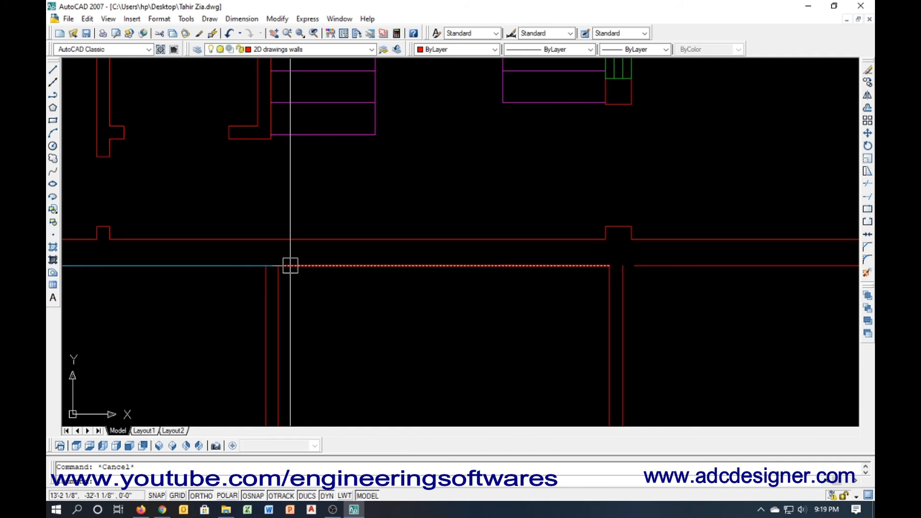
scroll(289, 265, "up", 3)
left_click(168, 262)
left_click(254, 267)
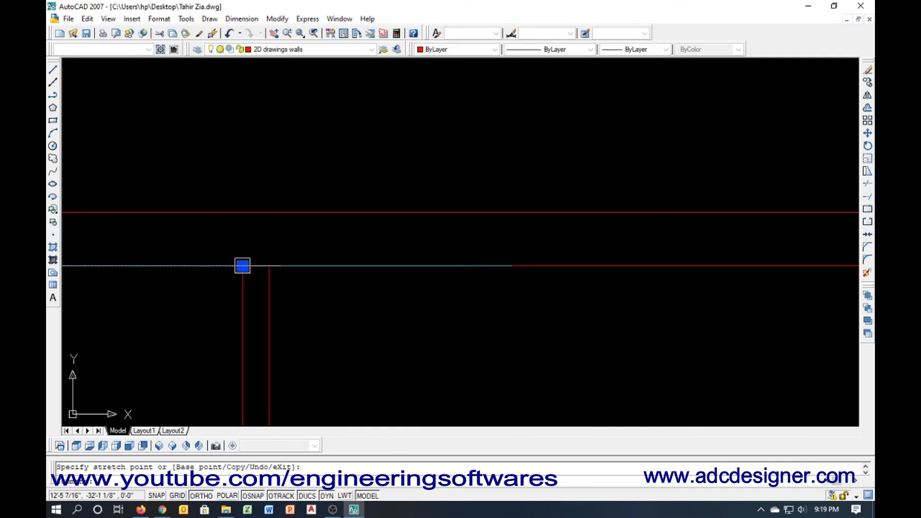
middle_click_drag(242, 264, 386, 266)
scroll(401, 268, "down", 3)
key("Escape")
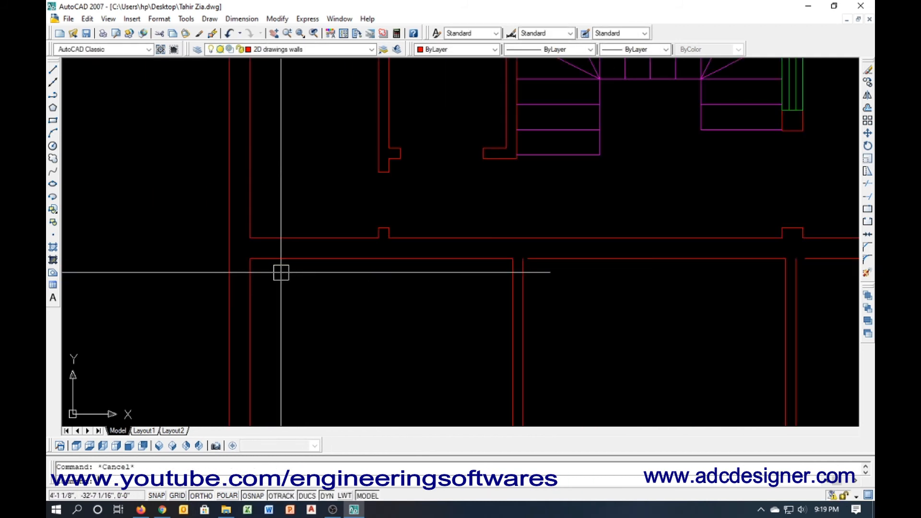
Extend the rear wall lines of the other four shops across the remaining gaps to their partition faces
type("ex")
key("Return")
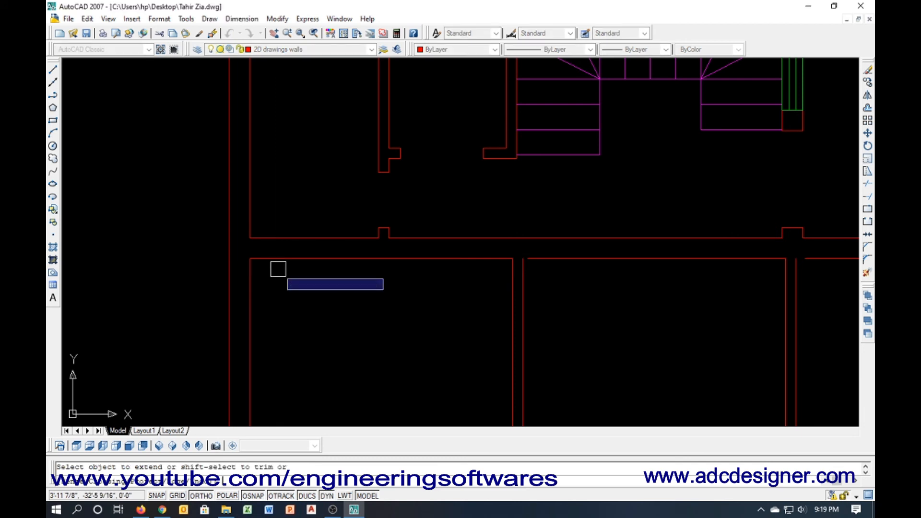
key("Return")
mouse_move(746, 262)
middle_mouse_down()
mouse_move(142, 235)
mouse_move(179, 207)
middle_mouse_up()
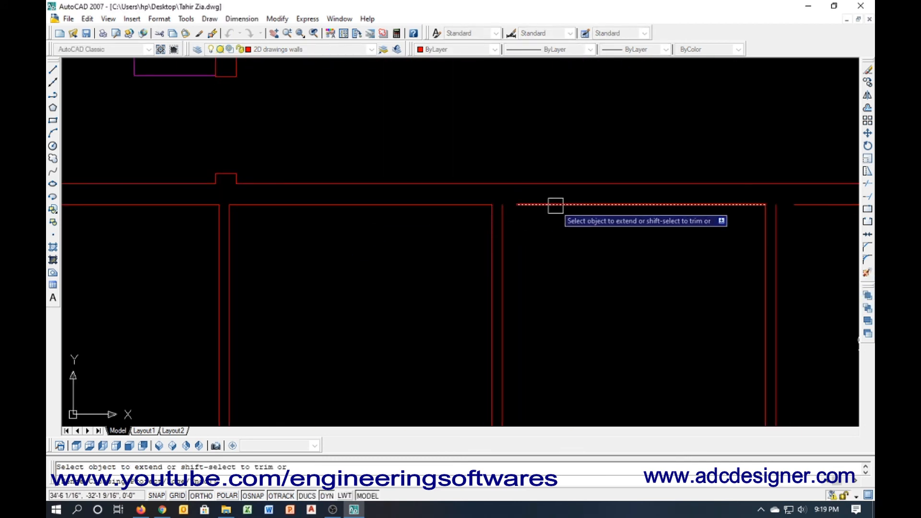
middle_click_drag(586, 243, 487, 250)
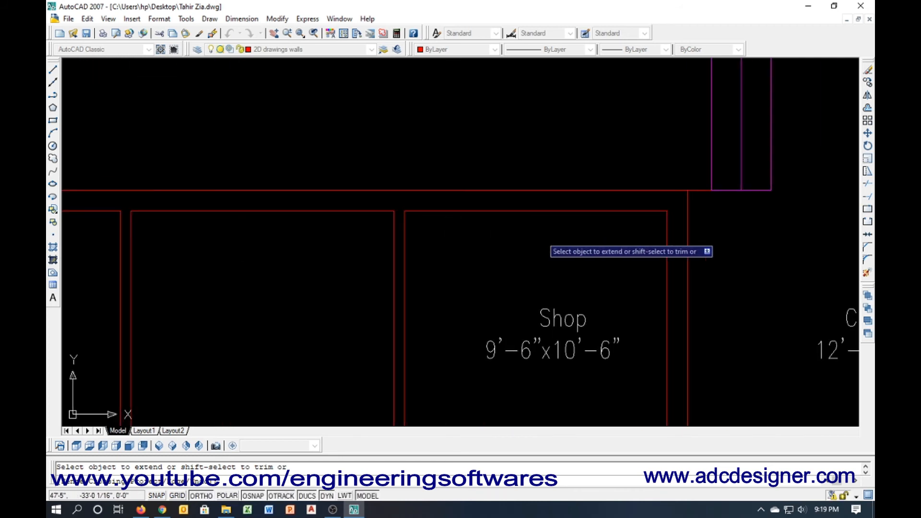
scroll(542, 237, "down", 4)
middle_click_drag(505, 287, 543, 280)
middle_click_drag(346, 346, 413, 314)
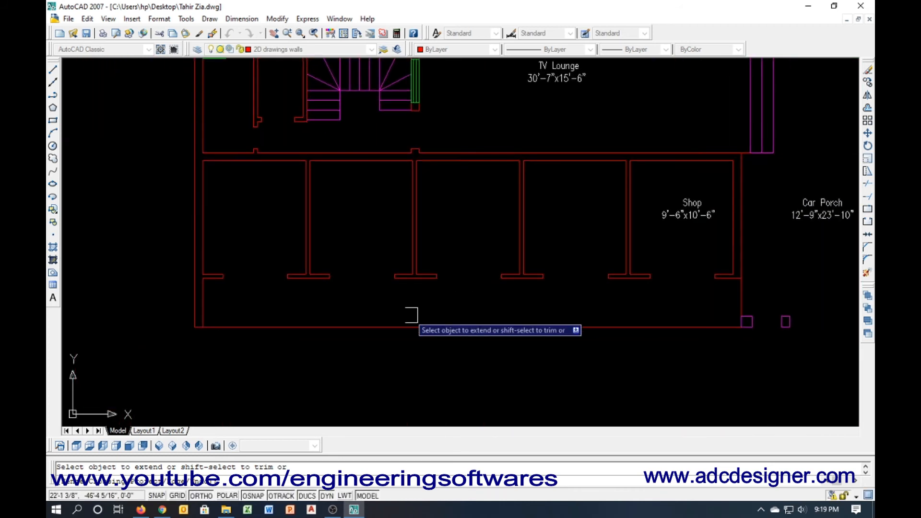
key("Escape")
Copy the Shop 9'-6"x10'-6" label from the shop beside the car porch into the other four shops at matching partition corners
left_click(689, 222)
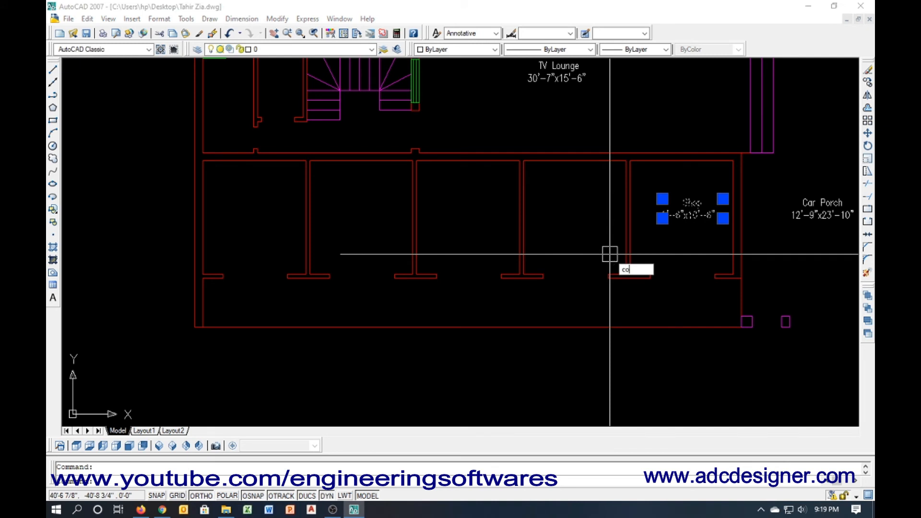
type("co")
key("Return")
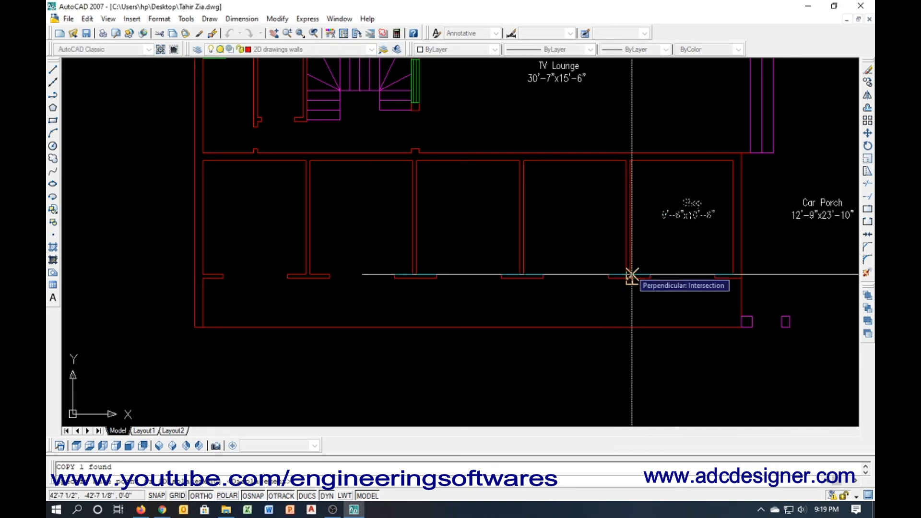
scroll(632, 275, "up", 5)
left_click(622, 283)
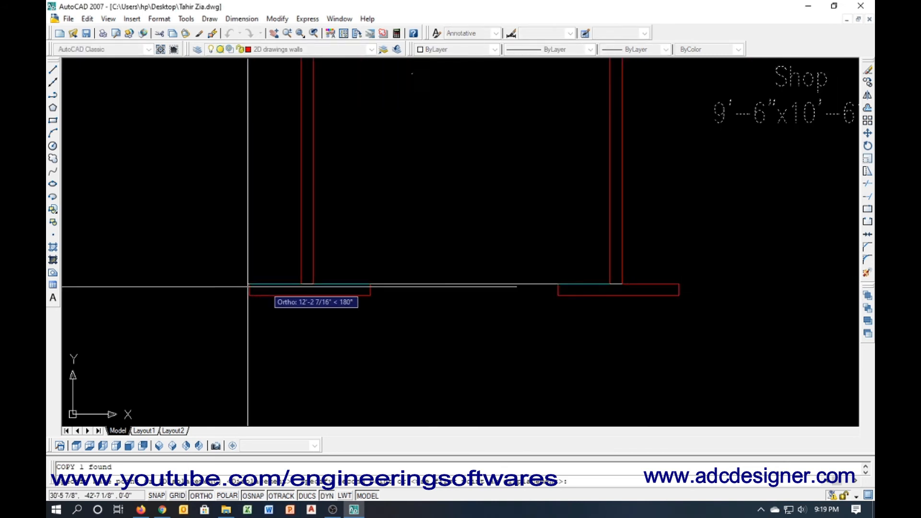
left_click(313, 284)
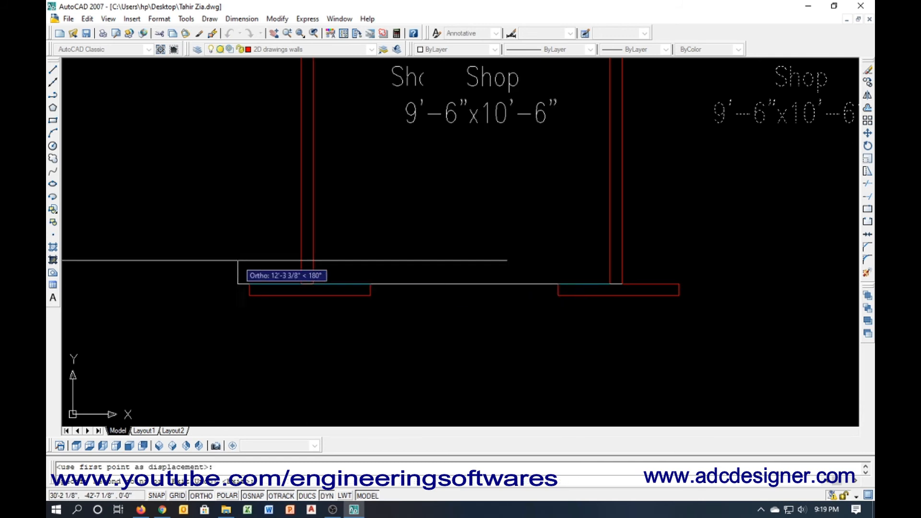
middle_click_drag(321, 283, 422, 284)
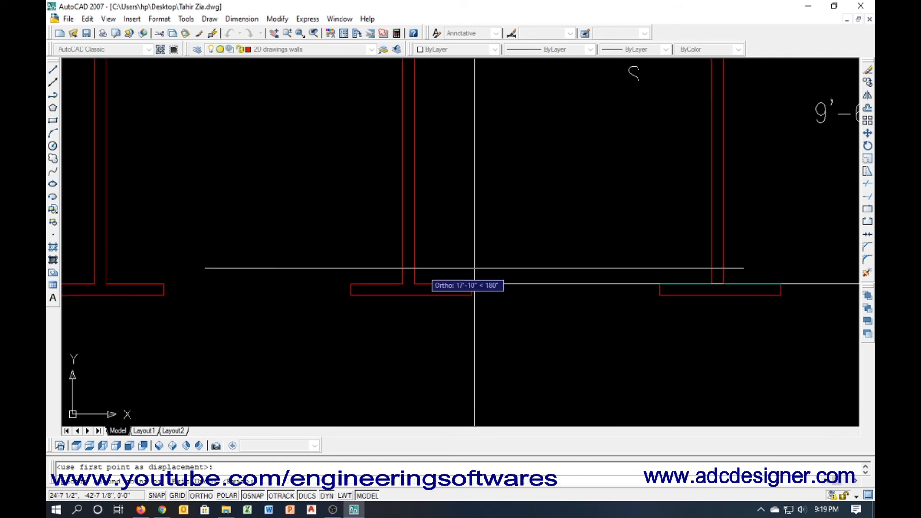
left_click(414, 283)
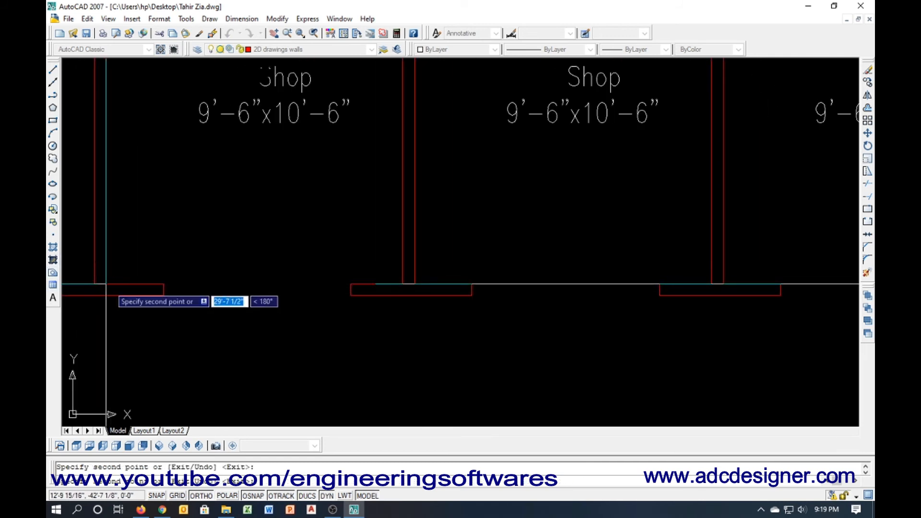
middle_click_drag(106, 284, 233, 279)
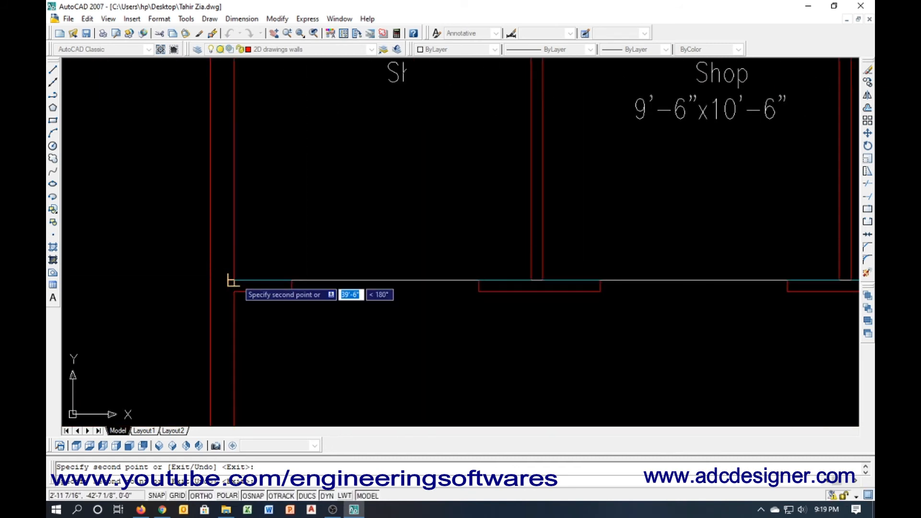
left_click(233, 280)
key("Return")
scroll(180, 304, "down", 3)
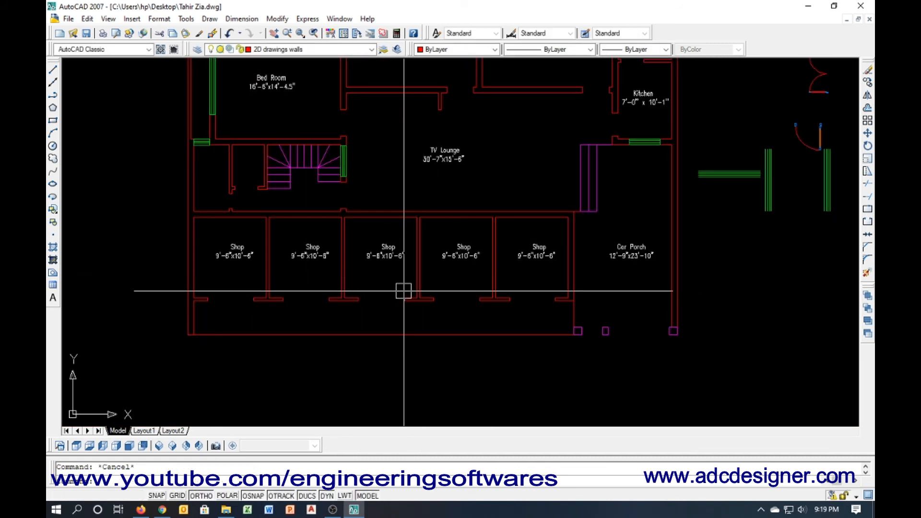
Copy the label of the shop farthest from the car porch into the narrow corner room below the bedroom window
middle_click_drag(482, 290, 477, 356)
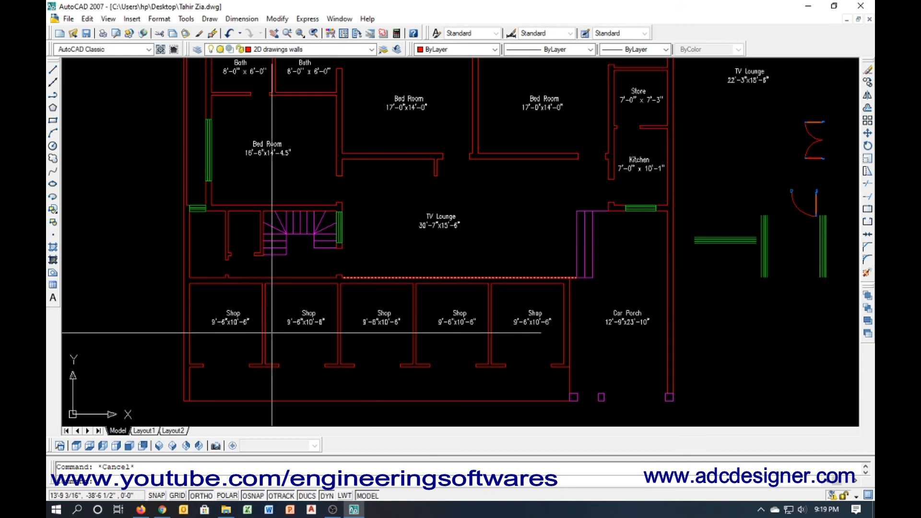
left_click(225, 329)
type("c")
key("Return")
left_click(212, 324)
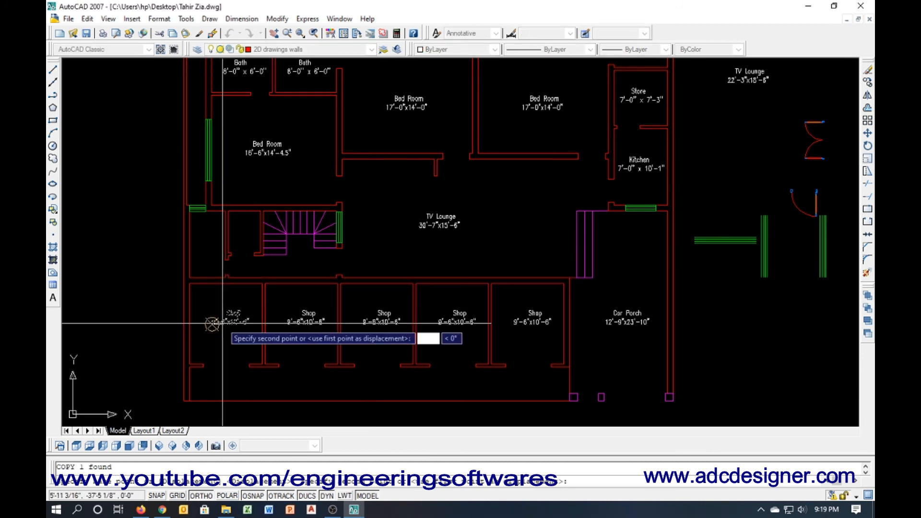
scroll(190, 255, "up", 3)
scroll(208, 249, "up", 4)
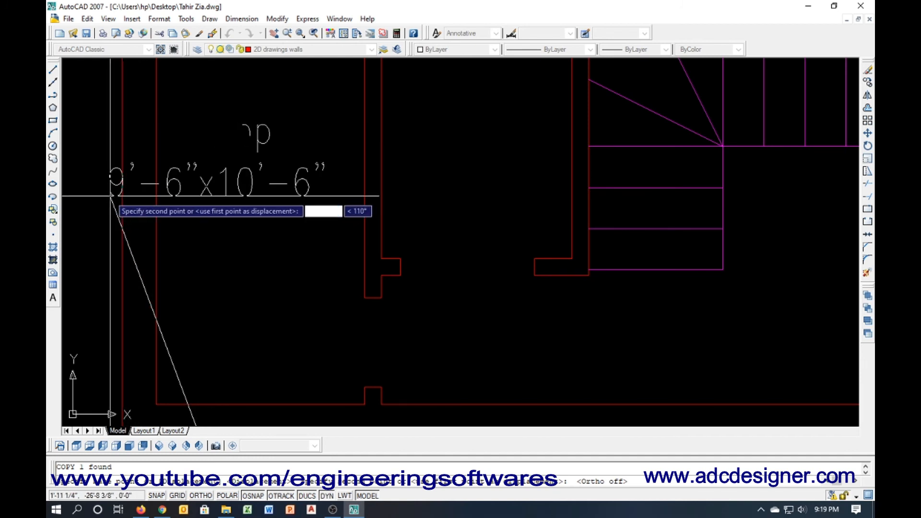
left_click(157, 190)
key("Escape")
Rename the copied label's first line to "G/ Bath" and remove leading spaces to centre it above the size
double_click(281, 133)
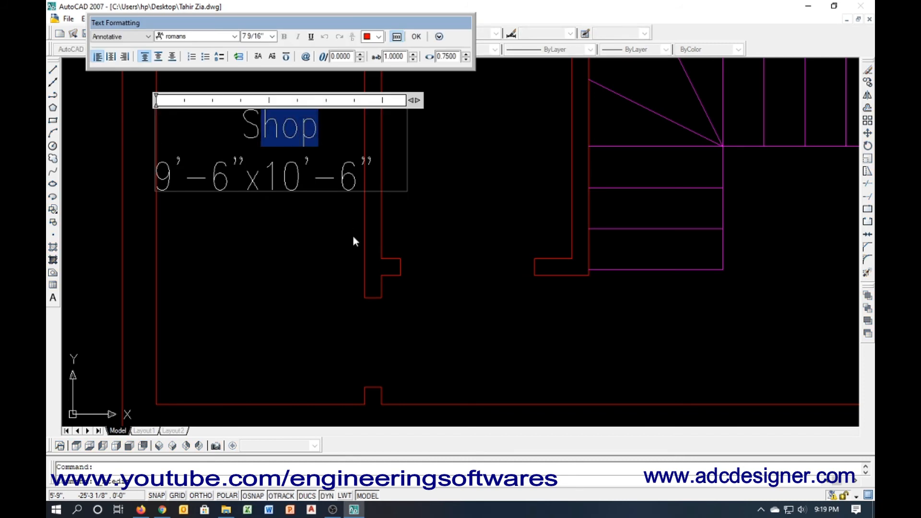
key("shift+Left")
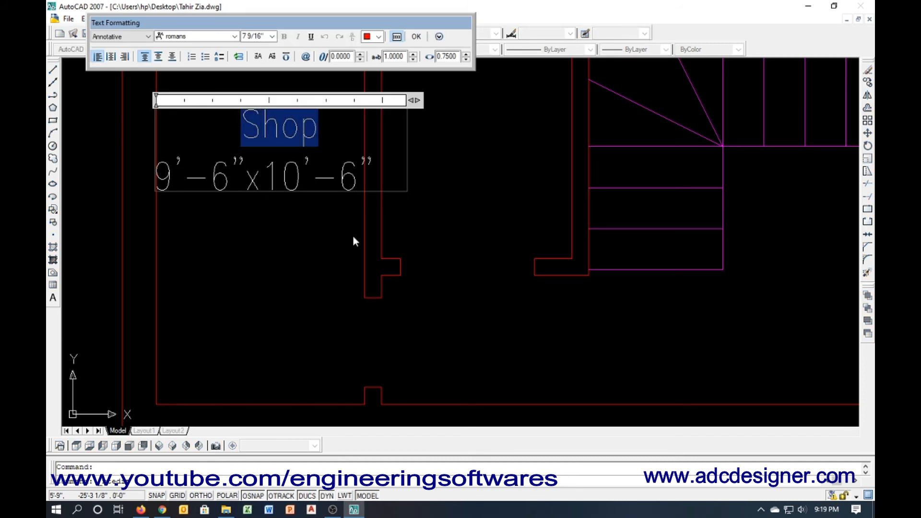
type("G/I Bath")
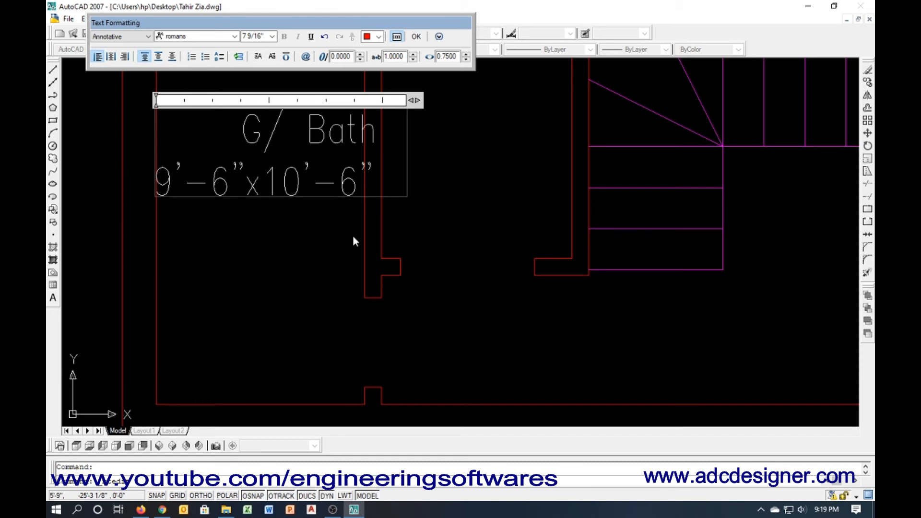
left_click(248, 257)
double_click(232, 128)
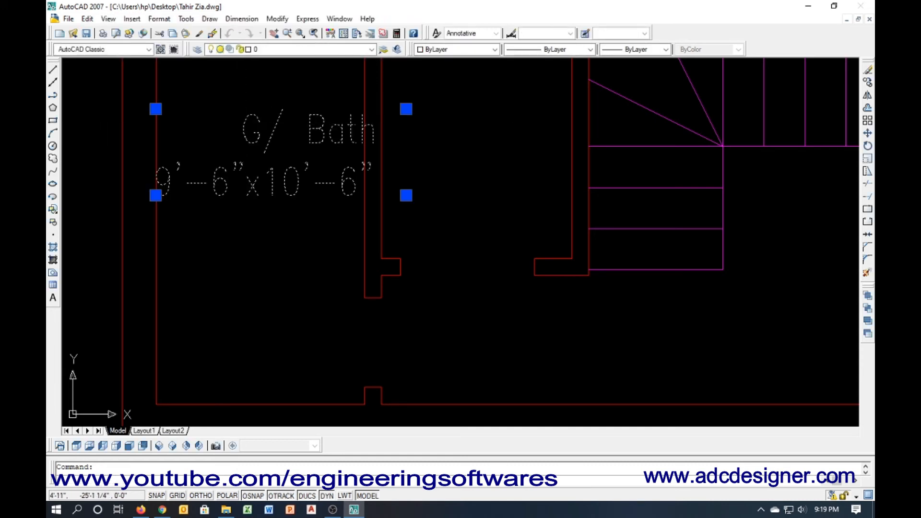
key("BackSpace")
key("BackSpace")
left_click(239, 238)
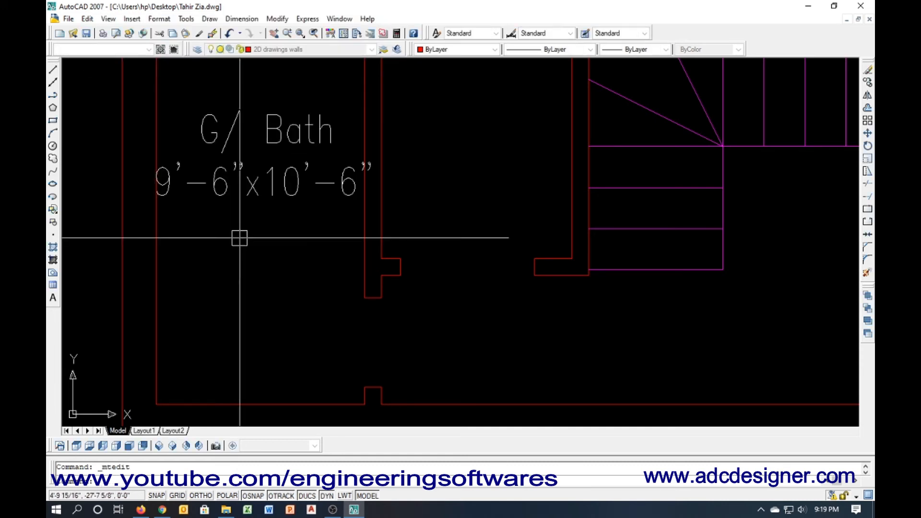
key("Escape")
Measure the G/ Bath room's width between its side walls with an aligned dimension
middle_click_drag(262, 209, 268, 317)
scroll(268, 317, "down", 4)
scroll(265, 281, "up", 3)
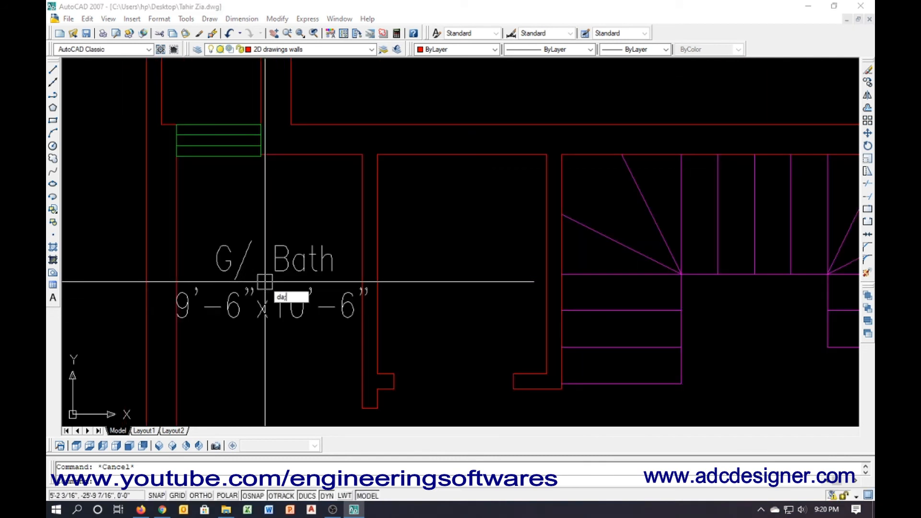
type("da;")
key("Return")
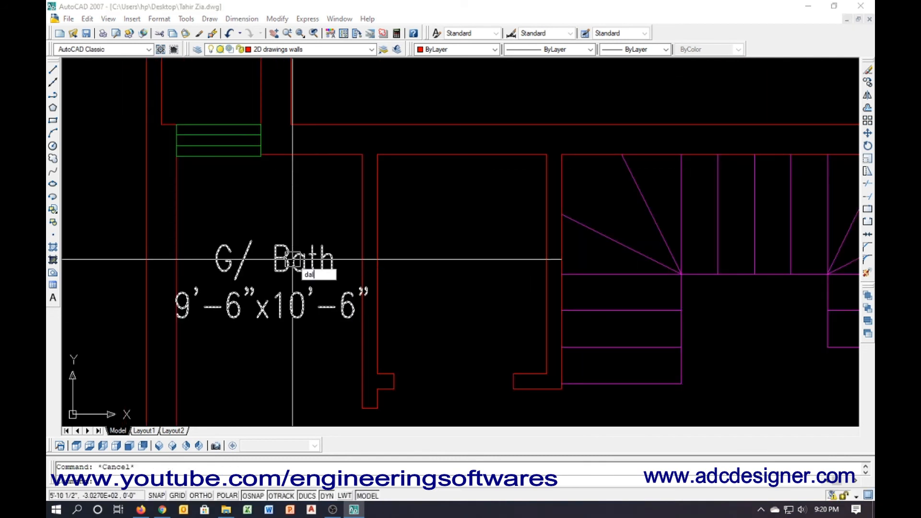
type("dal")
key("Return")
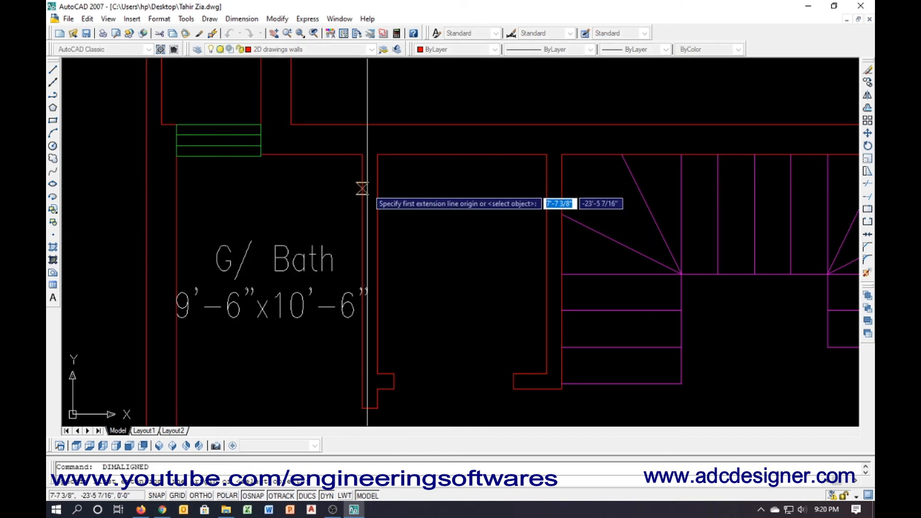
left_click(363, 189)
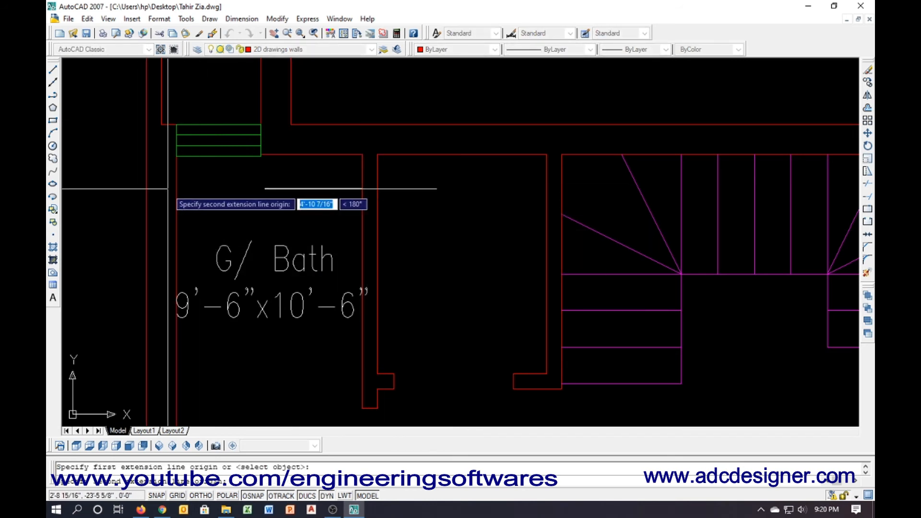
scroll(190, 192, "down", 3)
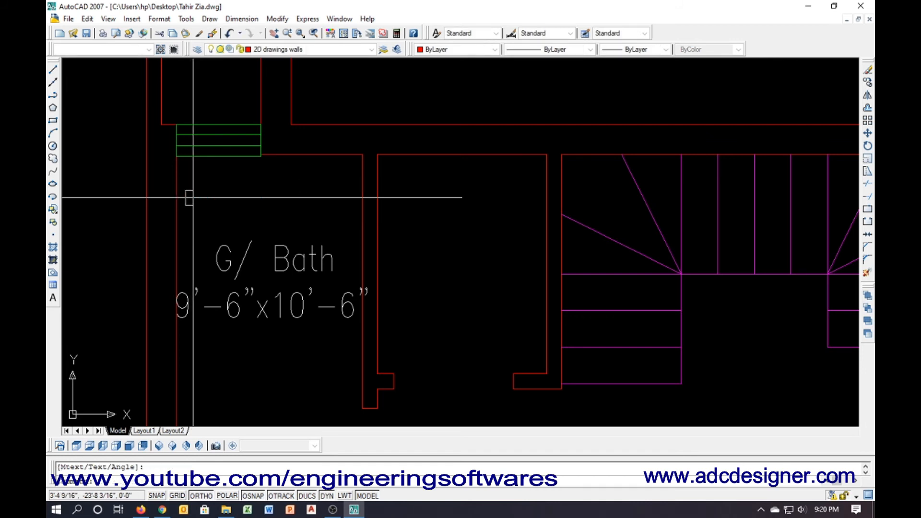
Measure the G/ Bath room's length by dimensioning its outer side wall, placing the dimension outside the building
key("space")
key("space")
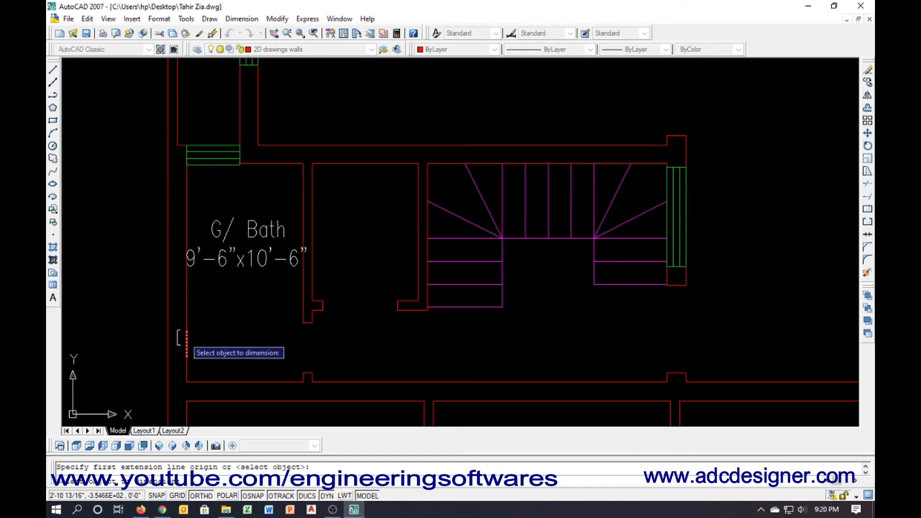
left_click(185, 337)
left_click(123, 322)
scroll(204, 266, "up", 3)
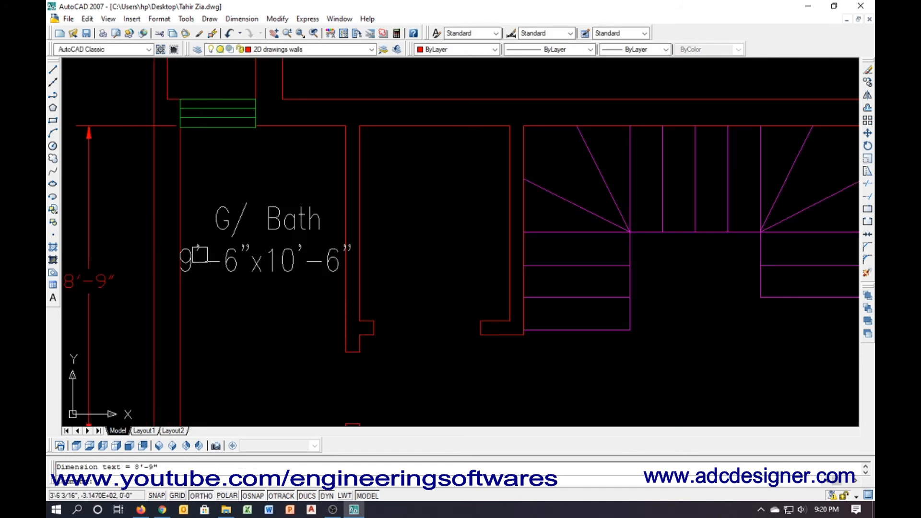
Set the width in the G/ Bath label's size line to 4'-7"
double_click(216, 259)
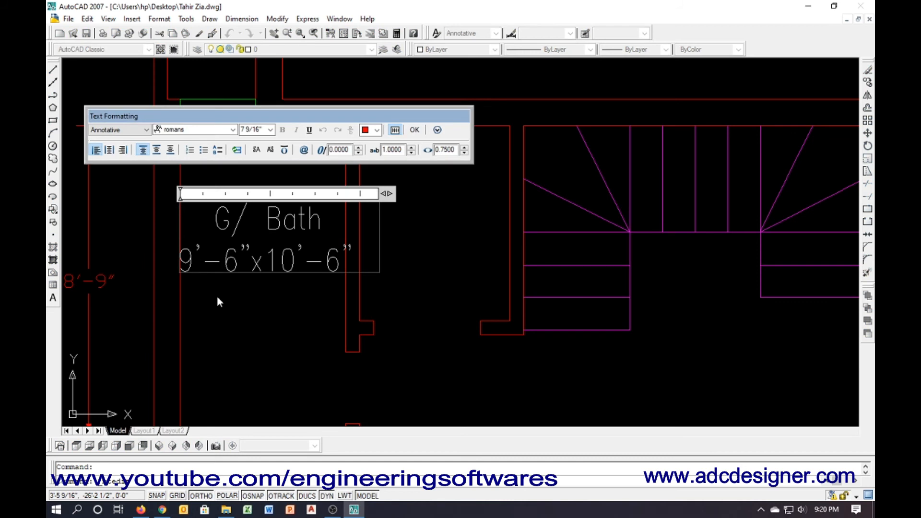
key("Down")
key("shift+Right")
type("4")
key("Right")
key("Right")
key("shift+Right")
type("7")
Set the length in the G/ Bath label to 8'-9" and indent the size line to centre it under the name
key("Right")
key("Right")
key("Right")
key("shift+Right")
key("shift+Right")
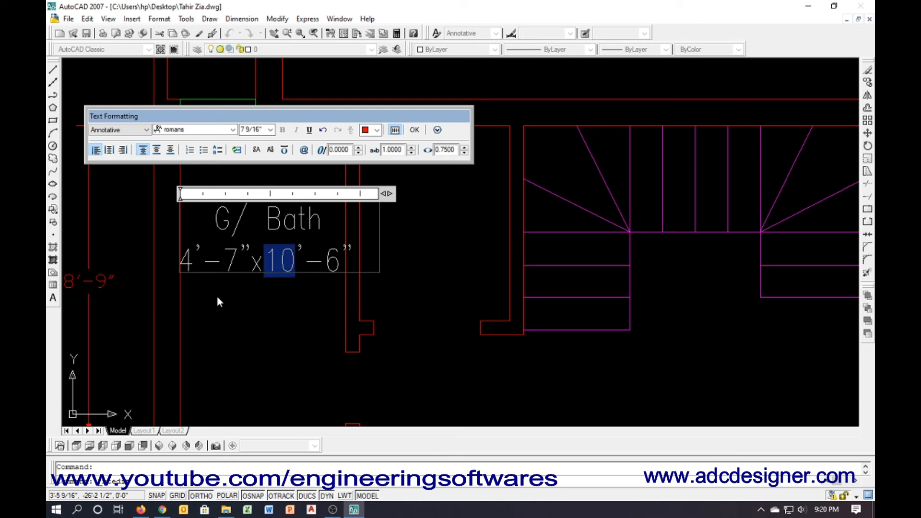
type("8")
key("Right")
key("Right")
key("shift+Right")
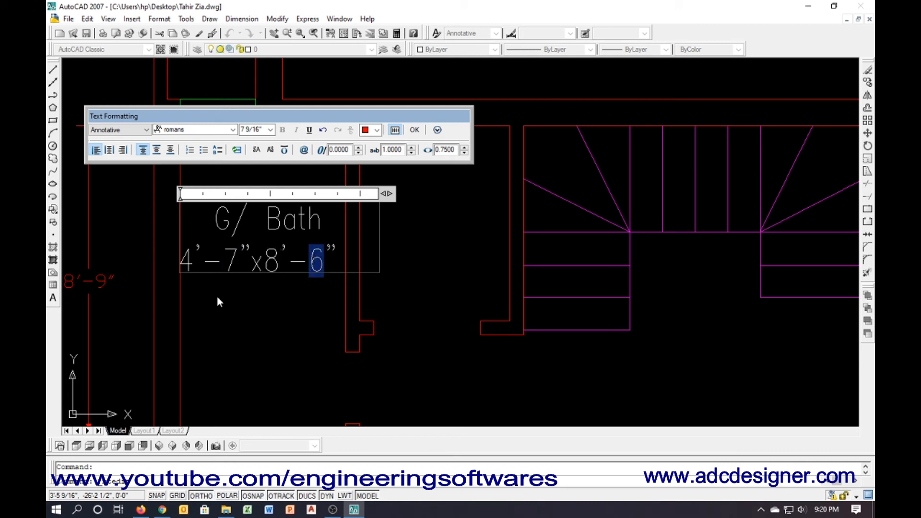
type("9")
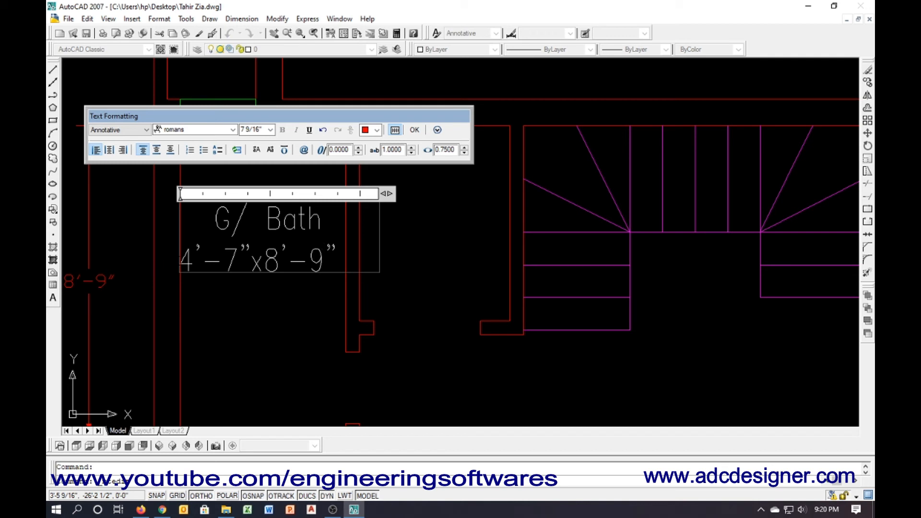
left_click(205, 277)
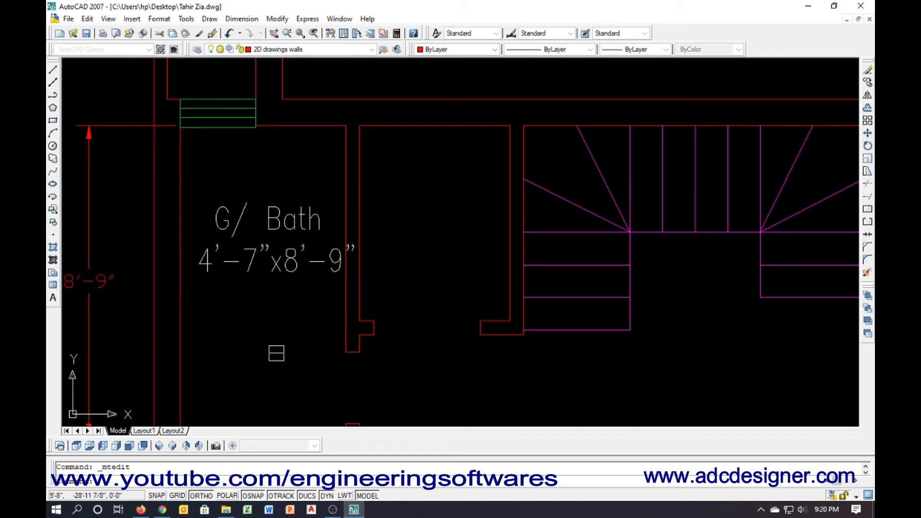
Delete the temporary length dimension and shift the G/ Bath label toward the outer wall in two 1" moves
left_click(273, 268)
left_click(269, 354)
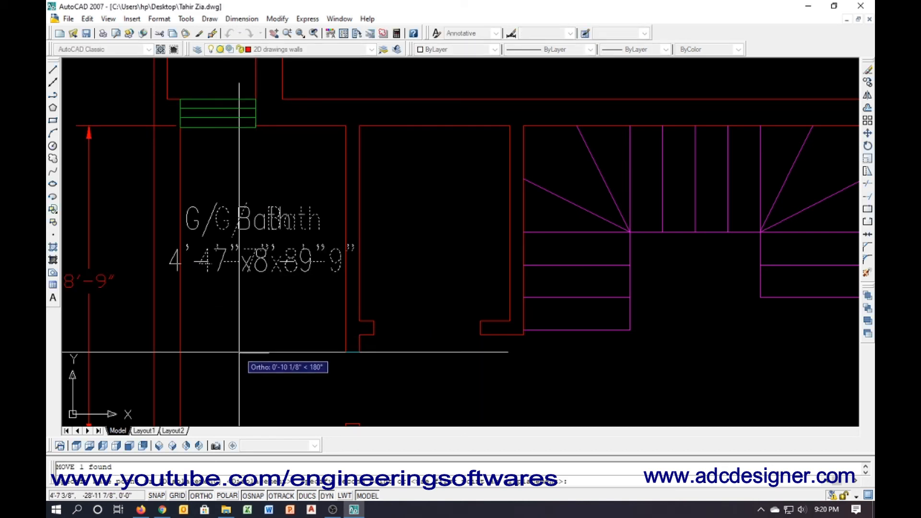
left_click(239, 352)
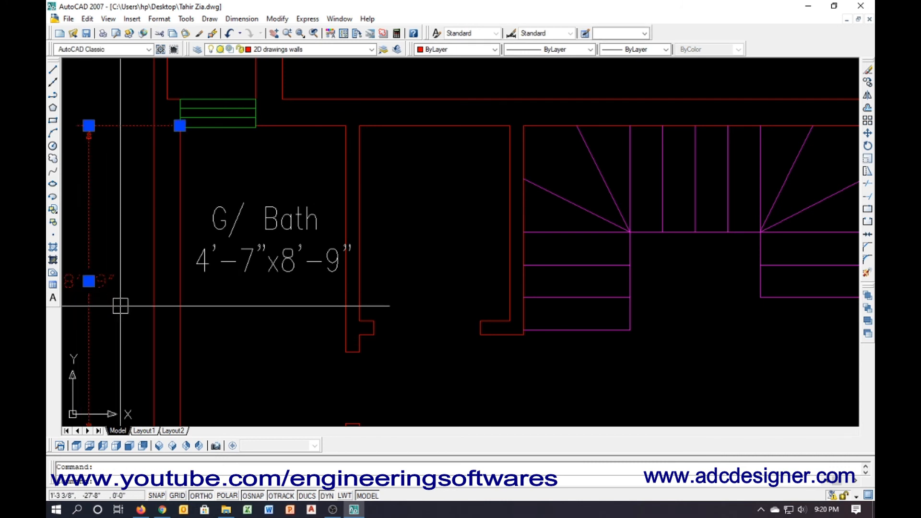
type("m")
key("Return")
left_click(251, 262)
key("Return")
left_click(301, 338)
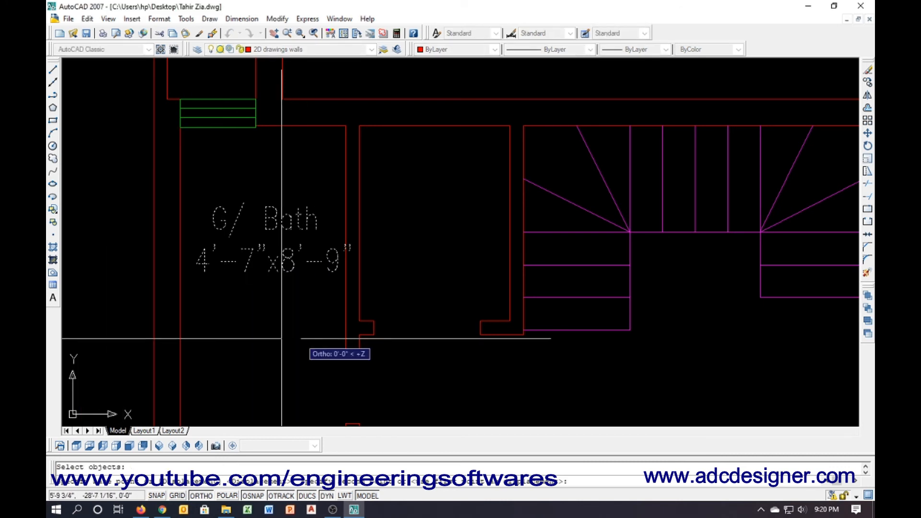
type("1")
key("Return")
Shift the G/ Bath label another 2" toward the outer wall in 1" moves so its text clears the partition
left_click(273, 269)
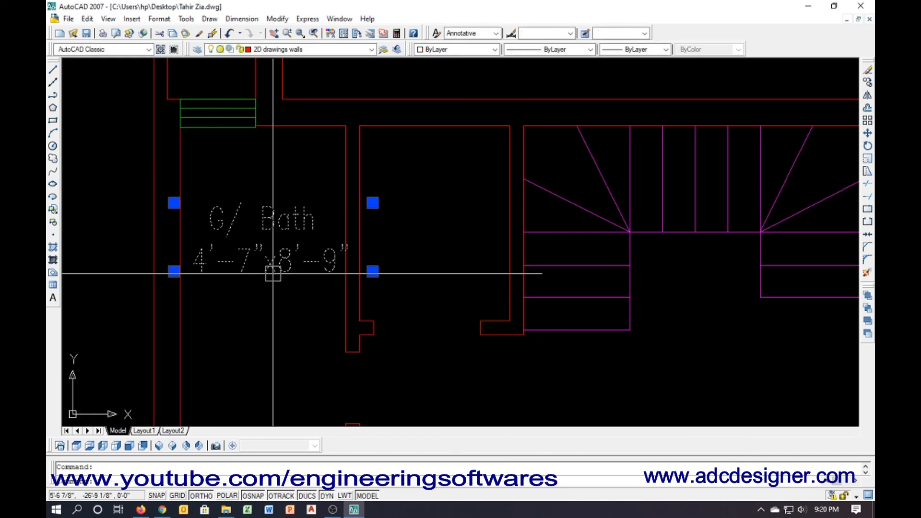
type("m")
key("Return")
left_click(284, 326)
type("1")
key("Return")
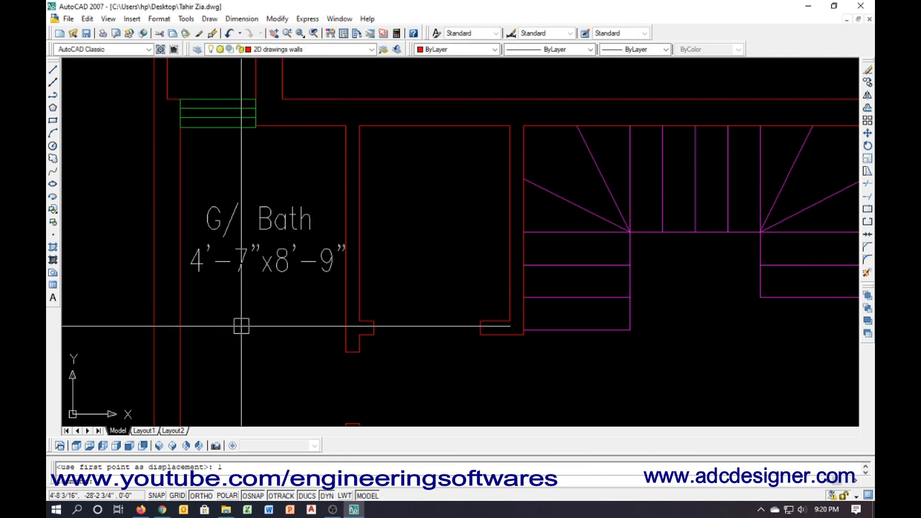
left_click(270, 257)
type("m")
key("Return")
left_click(302, 323)
type("1")
key("Return")
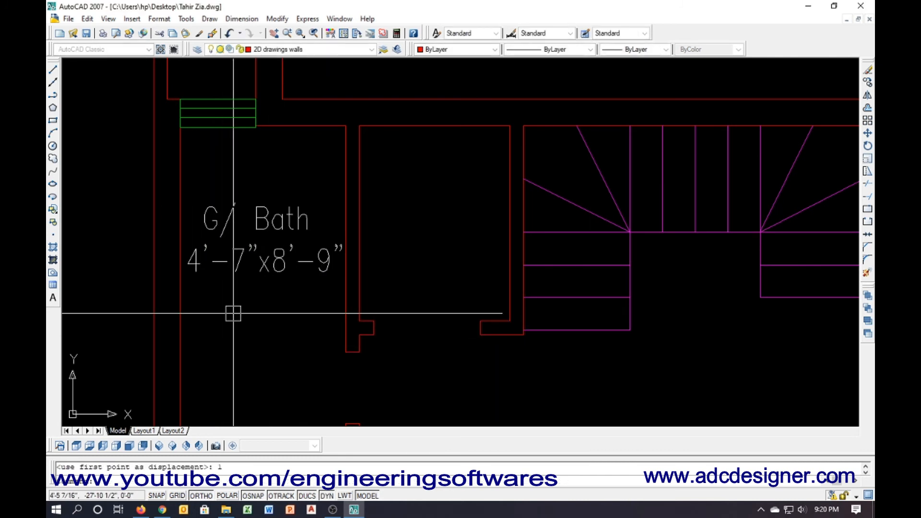
Copy the G/ Bath label horizontally into the neighbouring small room beside the staircase
left_click(284, 265)
type("co")
key("Return")
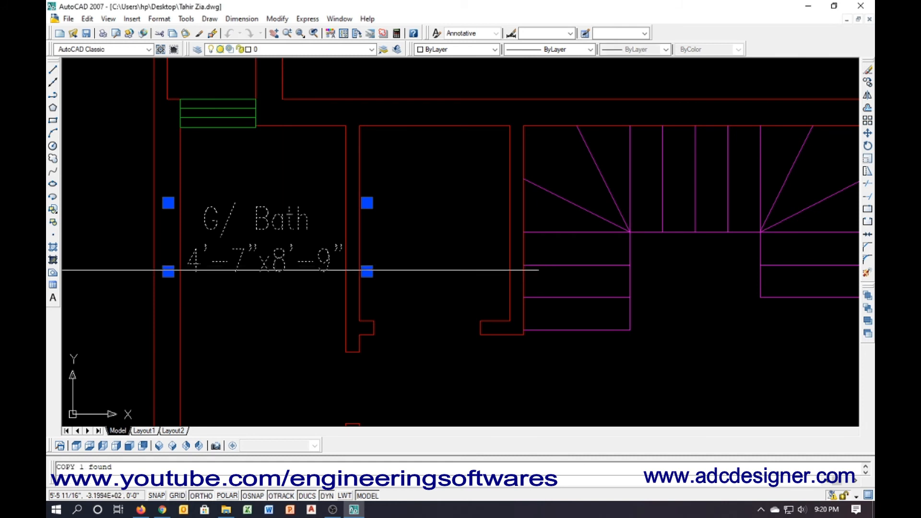
left_click(271, 270)
scroll(369, 269, "up", 3)
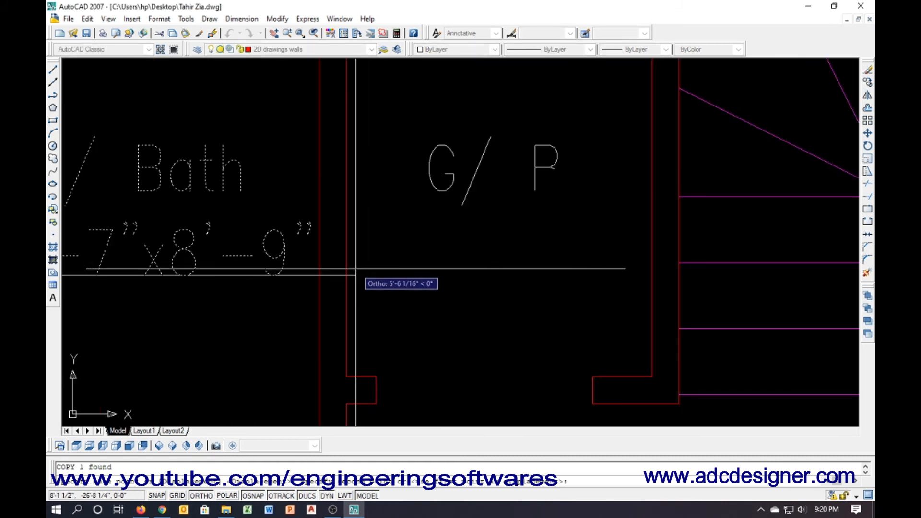
left_click(352, 269)
key("Escape")
scroll(468, 223, "down", 2)
Change the copied label's room name to "Laundary"
double_click(469, 223)
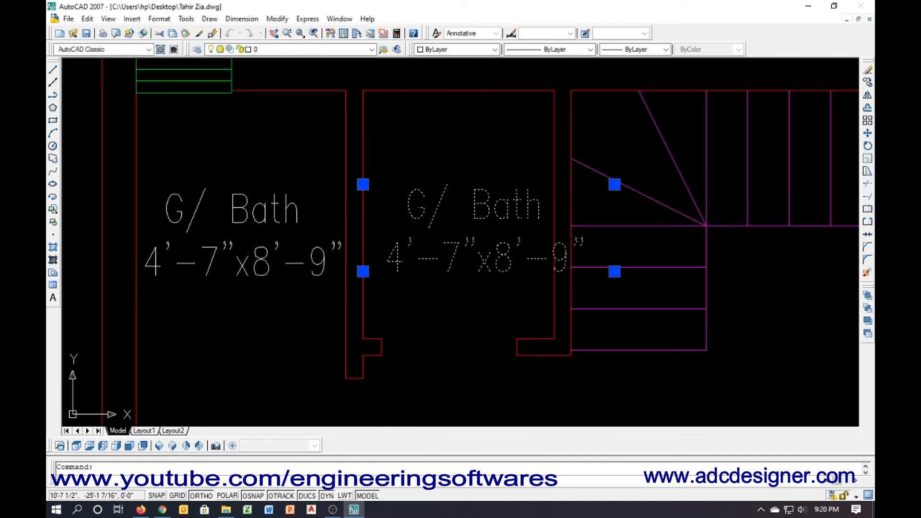
left_click_drag(543, 206, 456, 204)
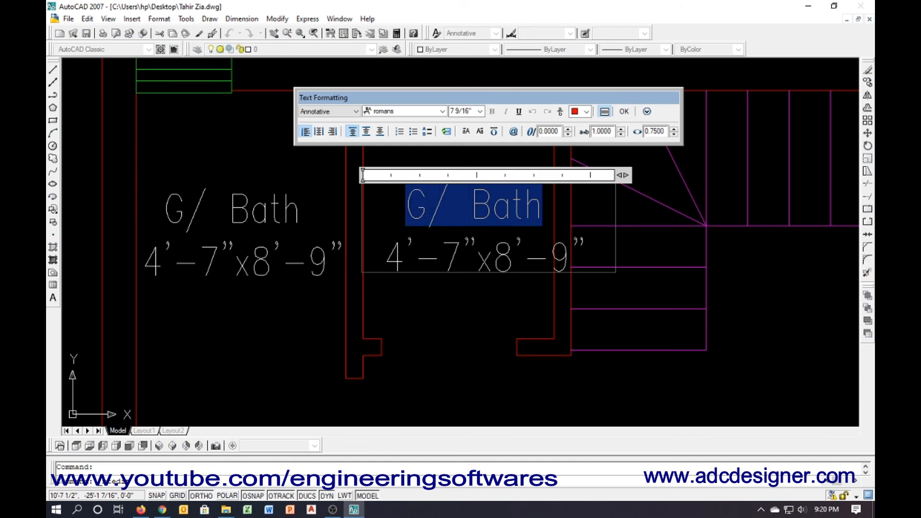
type("Laundary")
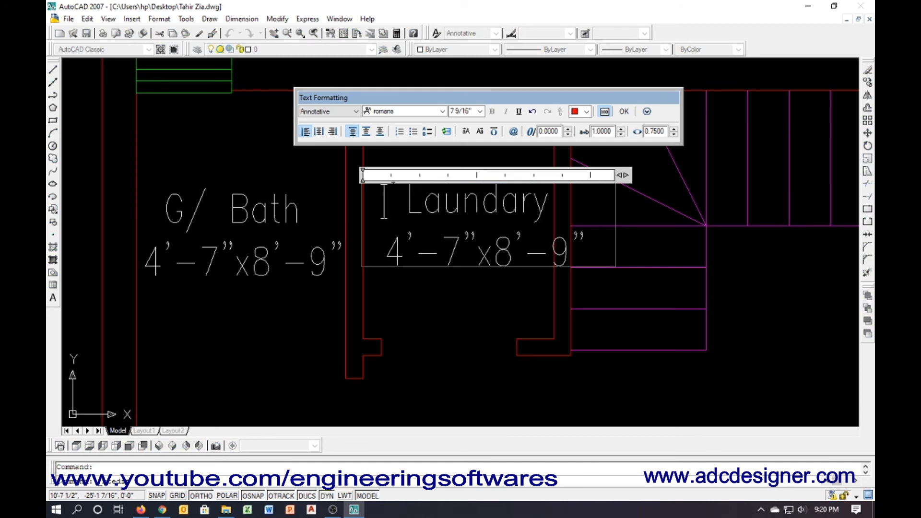
left_click(456, 335)
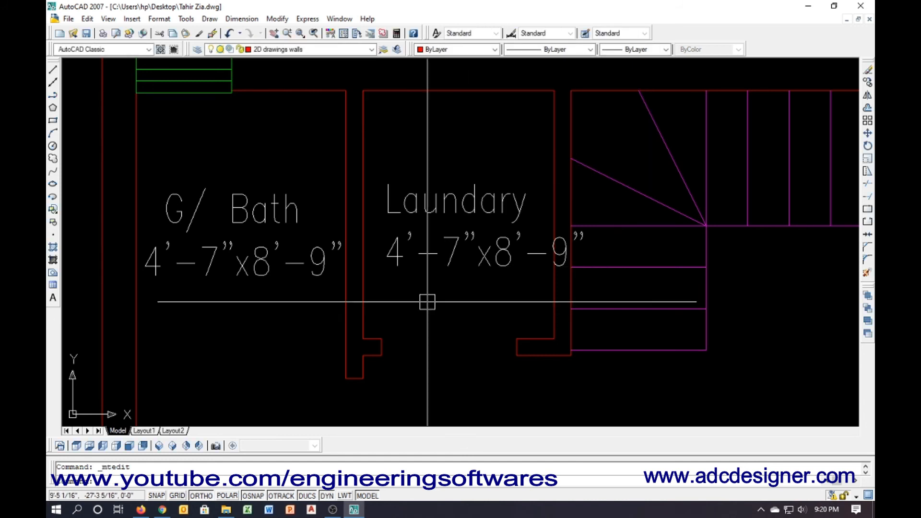
Measure the Laundary room's side wall and far wall with linear dimensions, without keeping a dimension
type("dli")
key("Return")
key("Return")
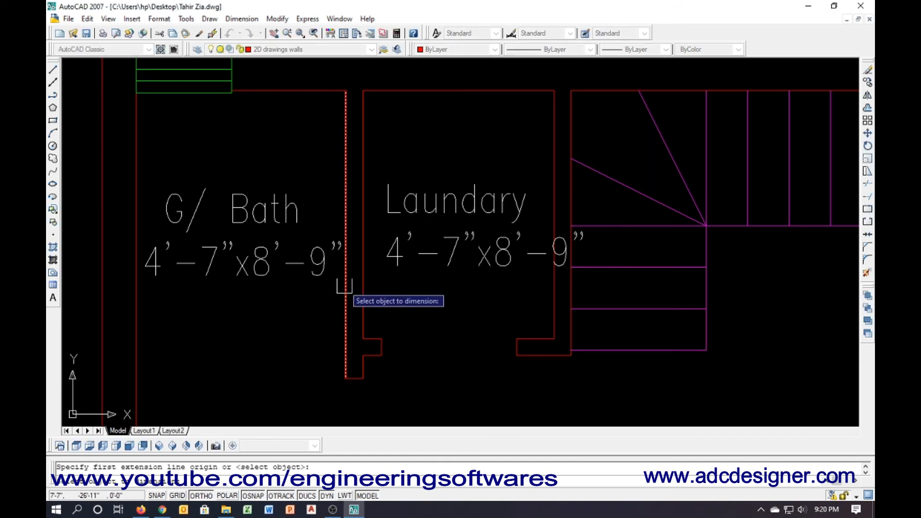
left_click(365, 284)
key("Return")
key("Return")
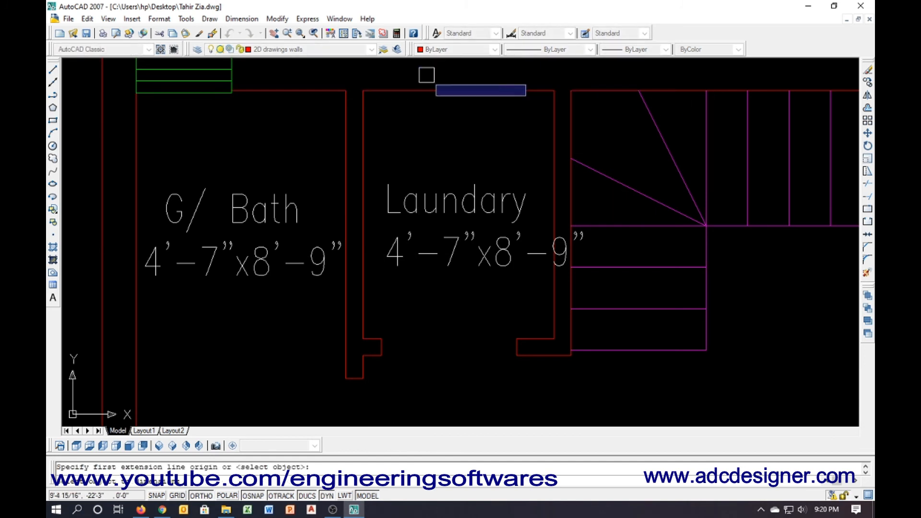
left_click(427, 91)
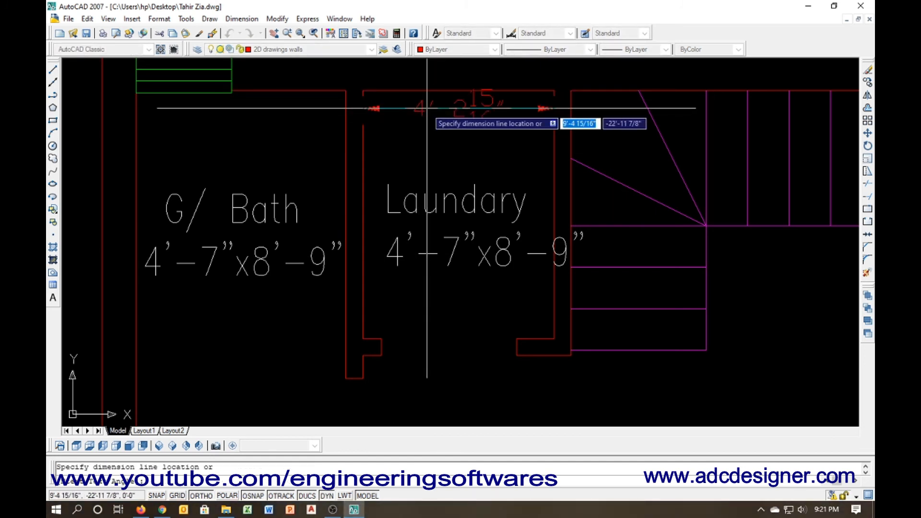
key("Escape")
Set the Laundary label's size line to 4'-2"x5'-6" and indent the name to centre it above the size
double_click(422, 250)
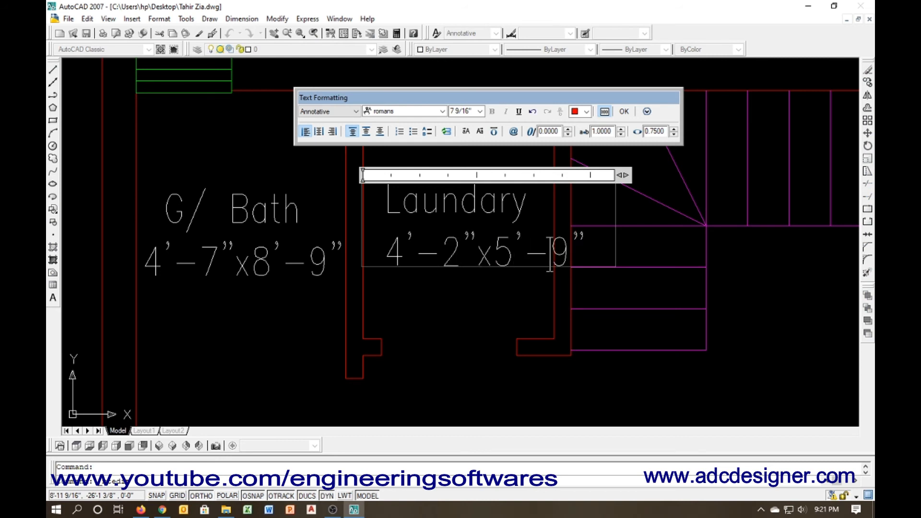
left_click(471, 316)
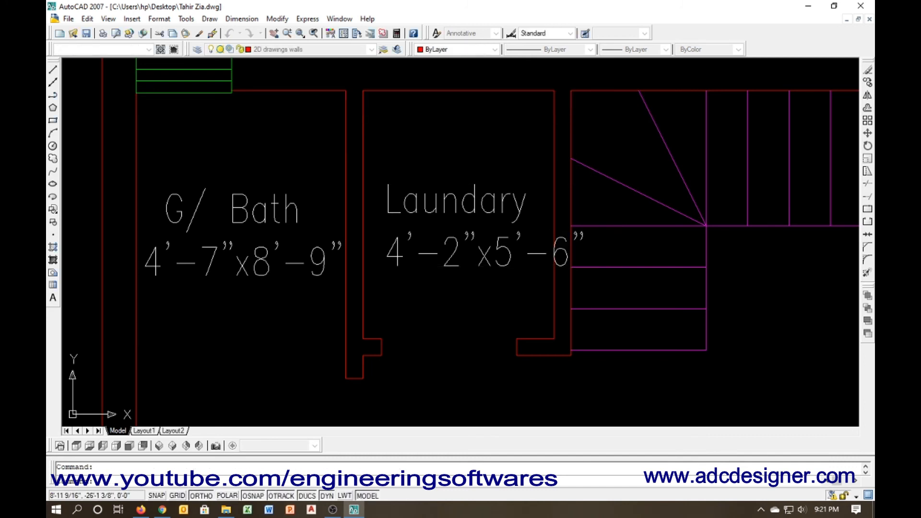
left_click(407, 257)
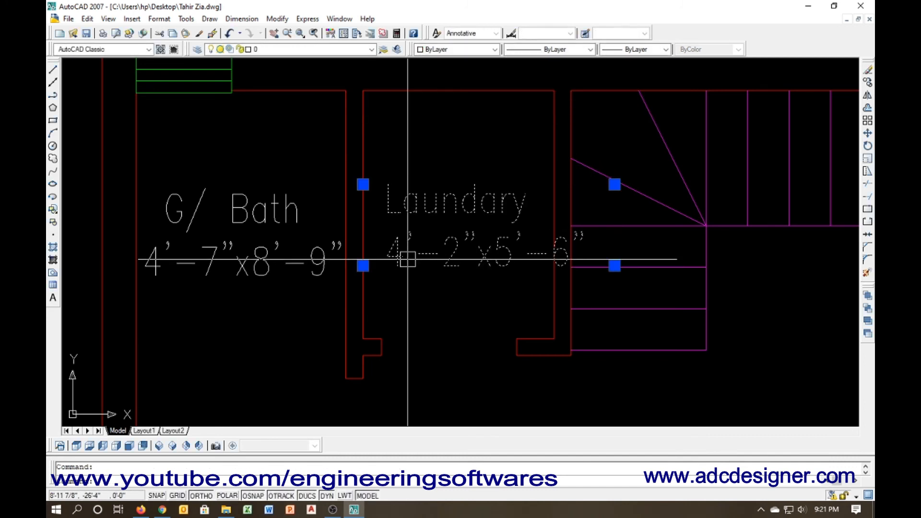
double_click(382, 203)
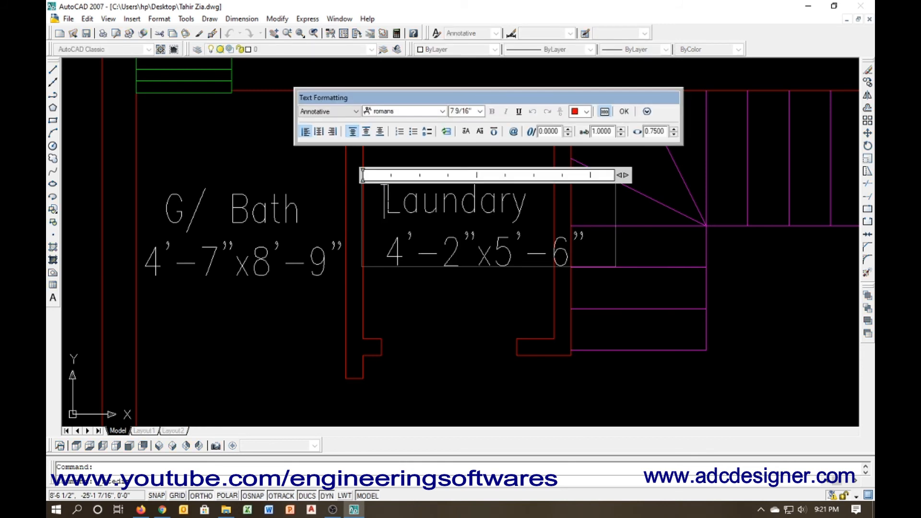
left_click(461, 271)
left_click(462, 271)
Move the Laundary label horizontally toward the G/ Bath partition so its text fits between the room's walls
left_click(416, 254)
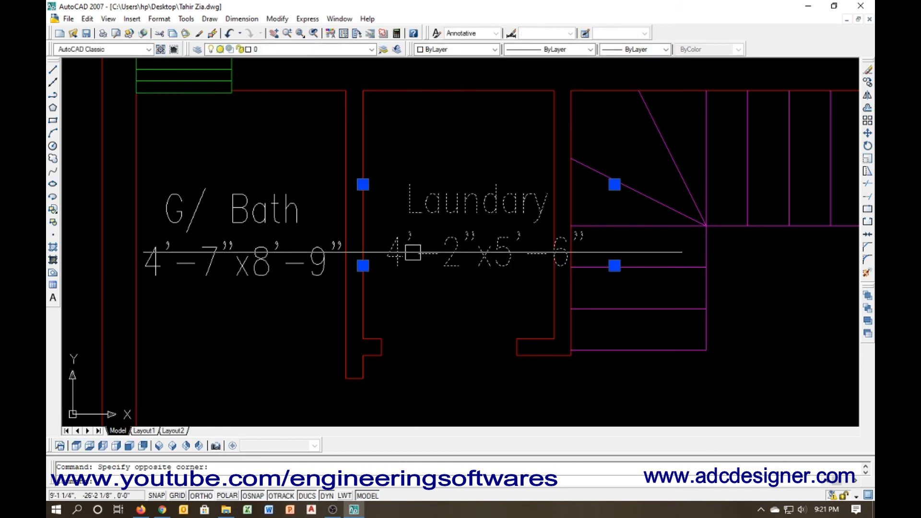
key("m")
key("Return")
left_click(526, 300)
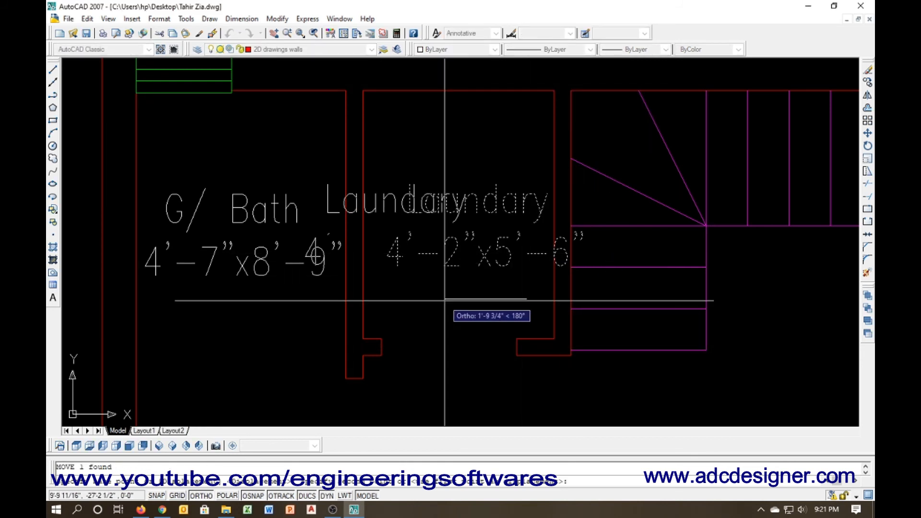
left_click(445, 300)
key("Escape")
Move the UP and DN arrows together from beside the plan to the staircase, placing the UP arrow on its first flight
scroll(366, 255, "down", 5)
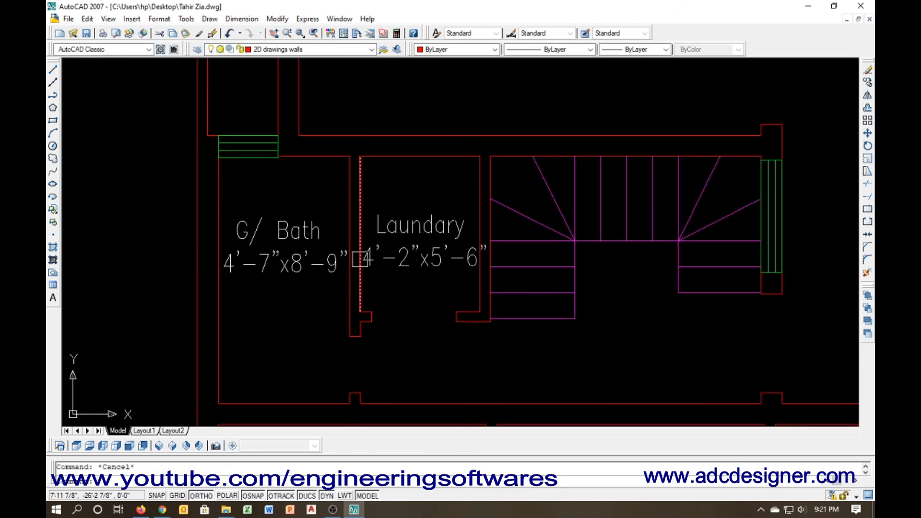
scroll(486, 318, "up", 3)
middle_click_drag(486, 318, 378, 296)
scroll(308, 275, "down", 4)
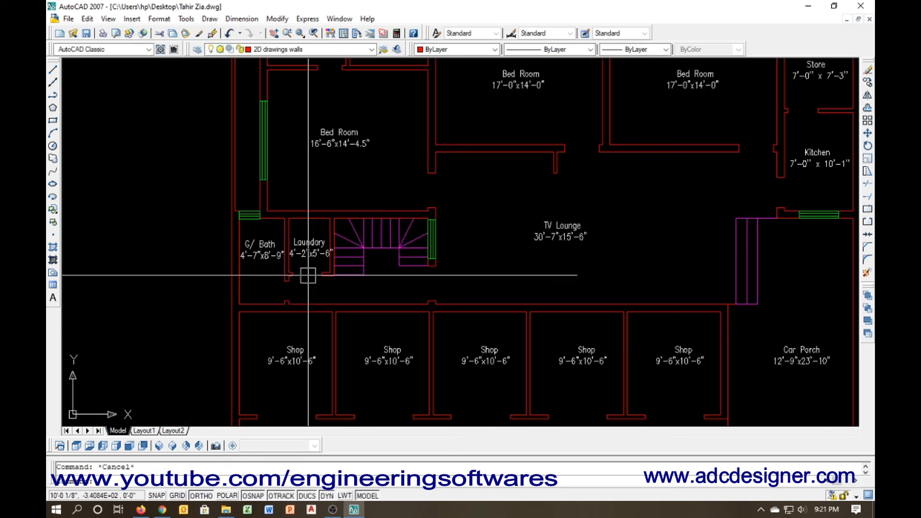
scroll(298, 267, "down", 5)
scroll(540, 285, "up", 4)
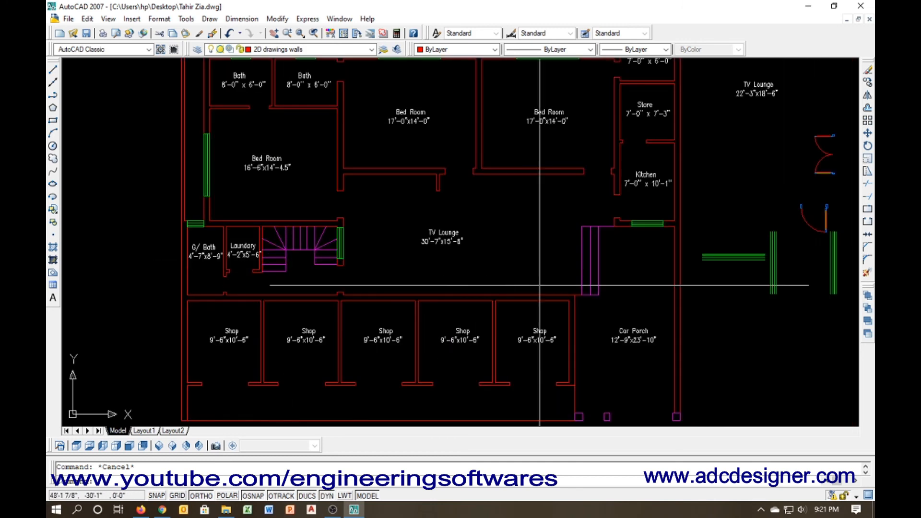
middle_click_drag(540, 285, 307, 291)
left_click(616, 184)
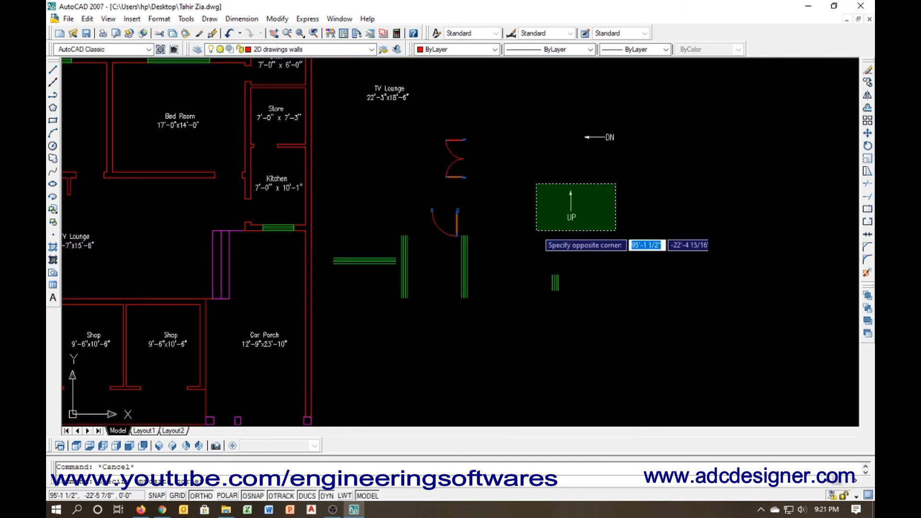
left_click(536, 231)
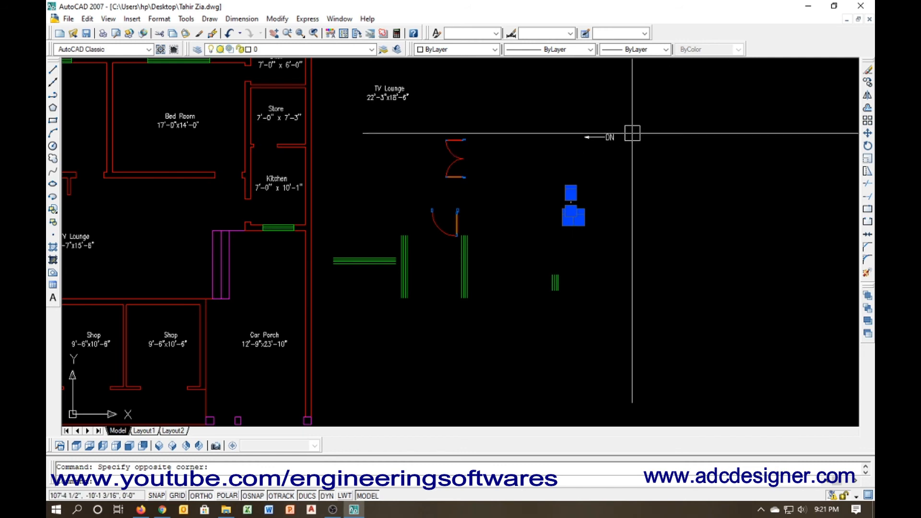
type("m")
key("Return")
scroll(541, 200, "up", 6)
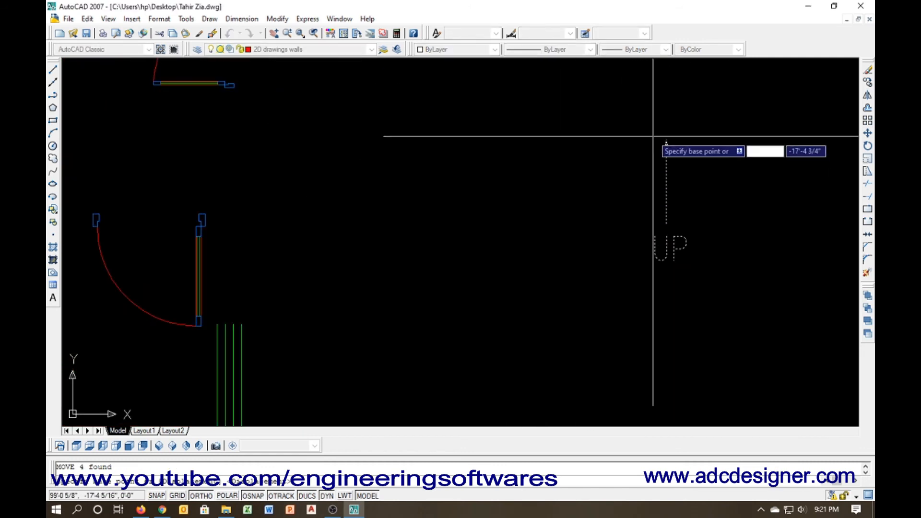
scroll(664, 139, "down", 8)
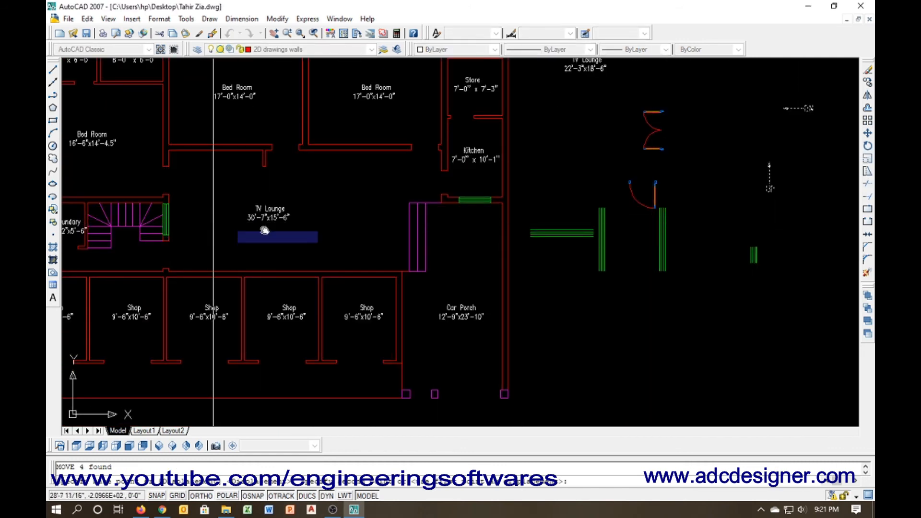
scroll(164, 250, "up", 6)
left_click(159, 241)
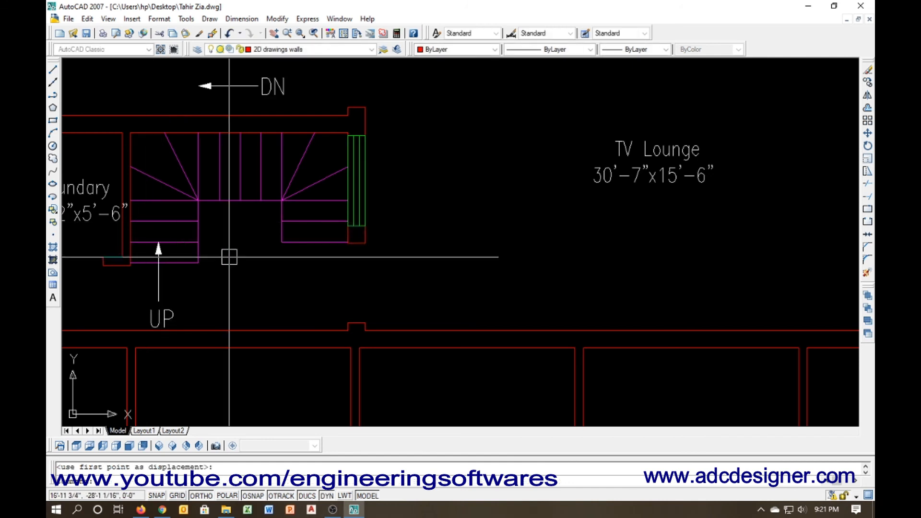
key("Escape")
Move the DN arrow and its text straight down to the open area below the staircase, beside the UP arrow
scroll(201, 172, "down", 2)
scroll(245, 163, "up", 2)
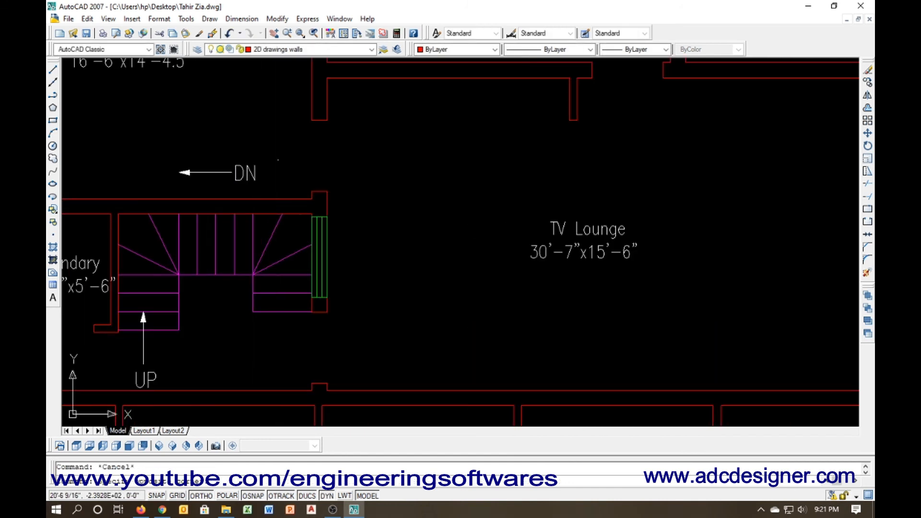
left_click(278, 160)
left_click(166, 188)
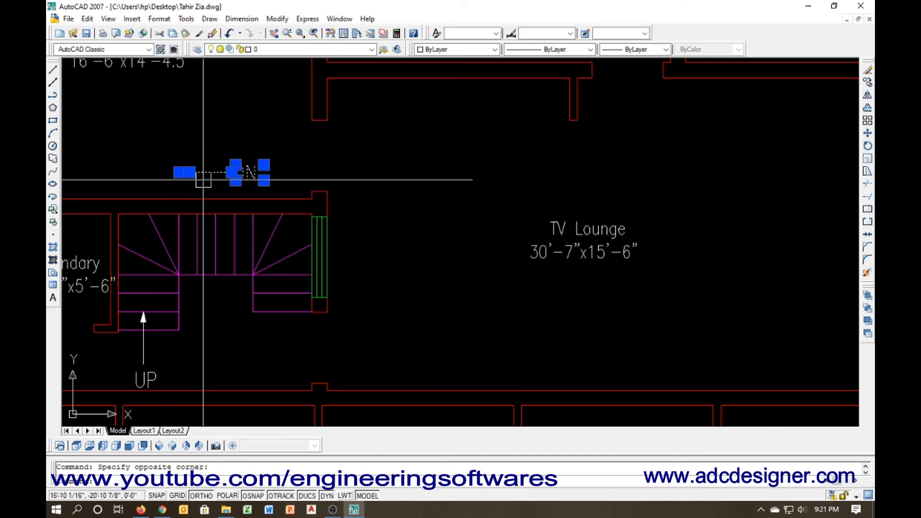
key("m")
key("Return")
left_click(203, 178)
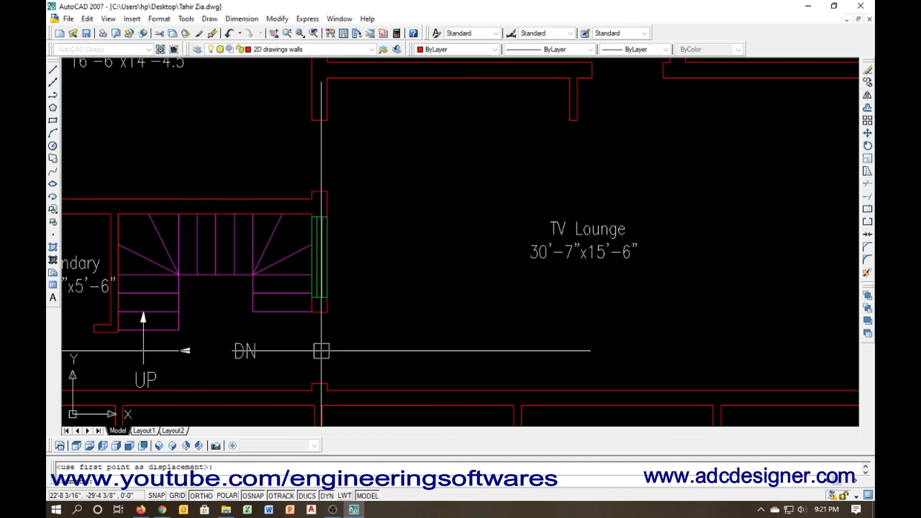
key("Escape")
Rotate the DN arrow and its text a quarter turn so the arrow points downward
type("ro")
key("Return")
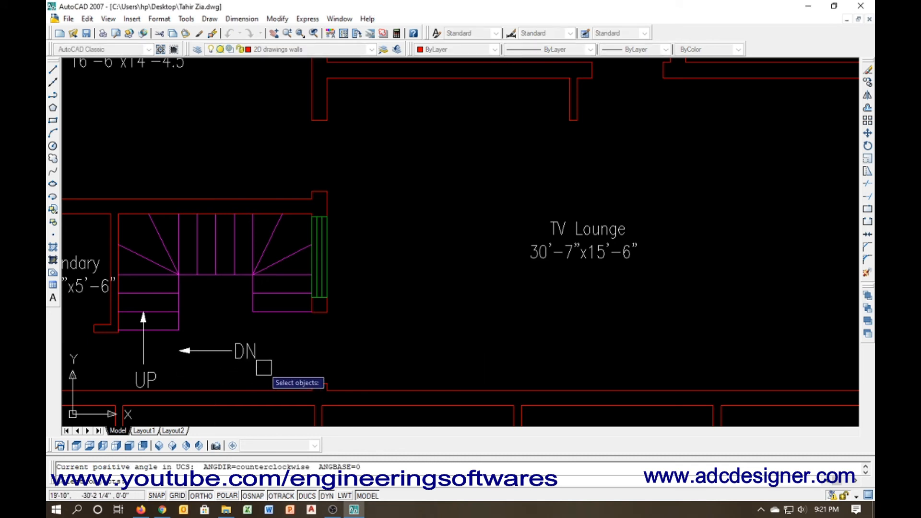
left_click(223, 339)
left_click(277, 358)
key("Return")
left_click(278, 359)
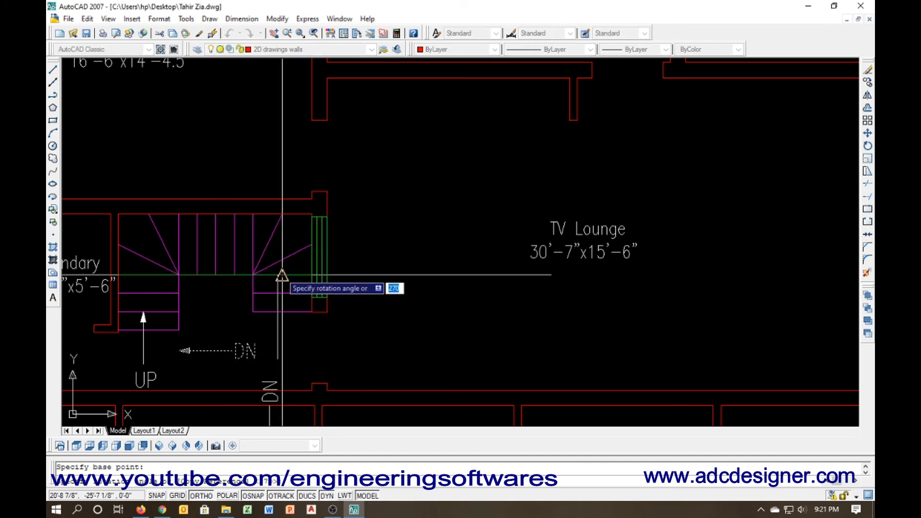
left_click(282, 340)
middle_click_drag(272, 391, 271, 298)
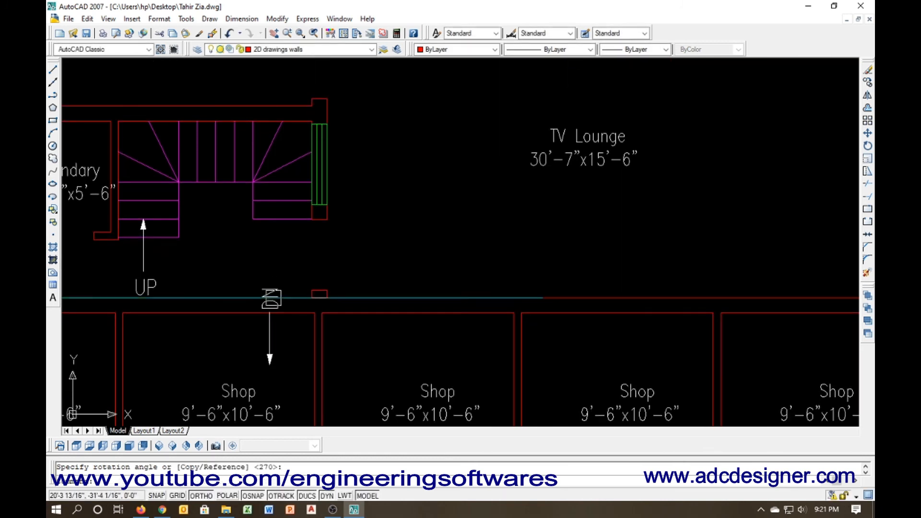
Move the rotated DN arrow and text straight up onto the staircase flight beside the TV Lounge
left_click(288, 373)
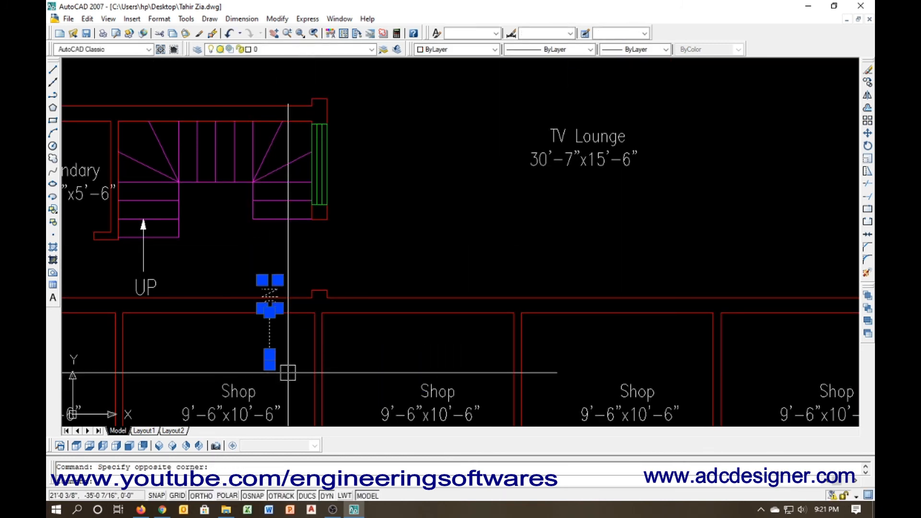
type("m")
key("Return")
left_click(270, 366)
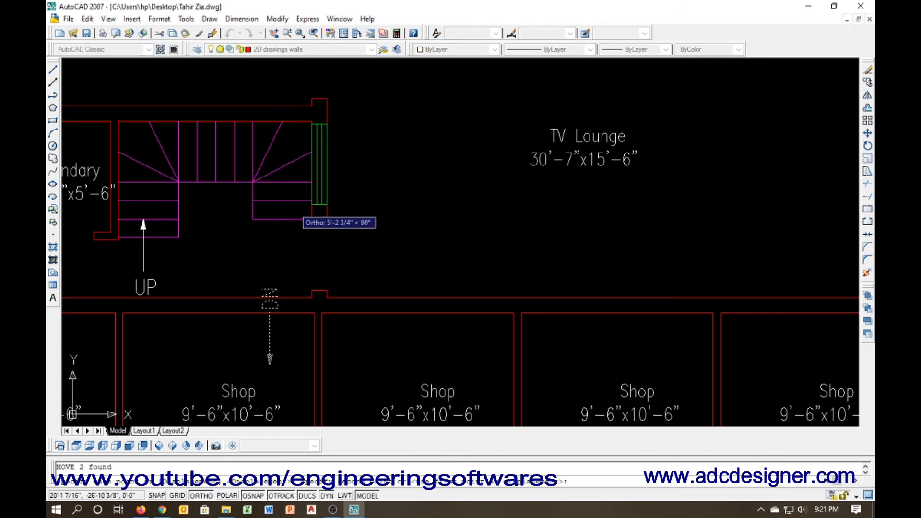
left_click(270, 261)
key("Escape")
Draw a diagonal line across the wall recess above the TV Lounge label and close the recess's open lower edge with a horizontal line
scroll(202, 289, "down", 4)
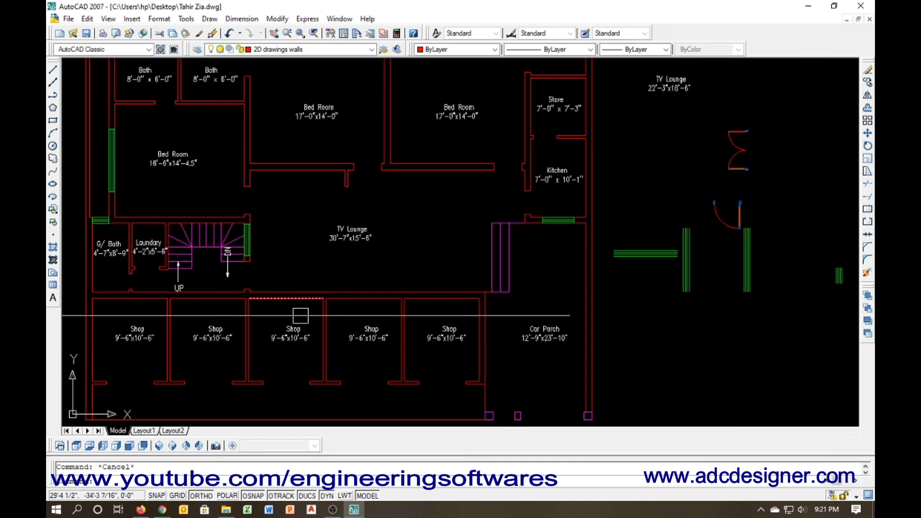
middle_click_drag(310, 343, 310, 332)
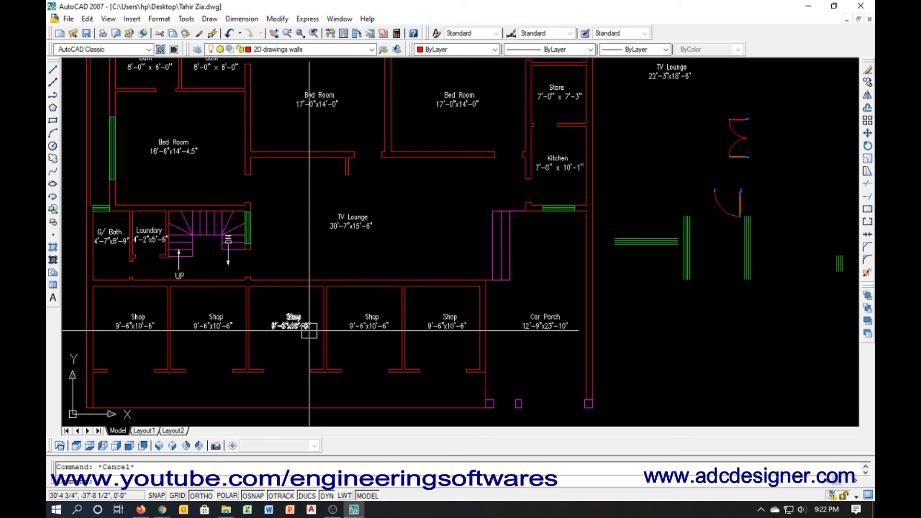
scroll(309, 331, "down", 2)
scroll(288, 230, "up", 5)
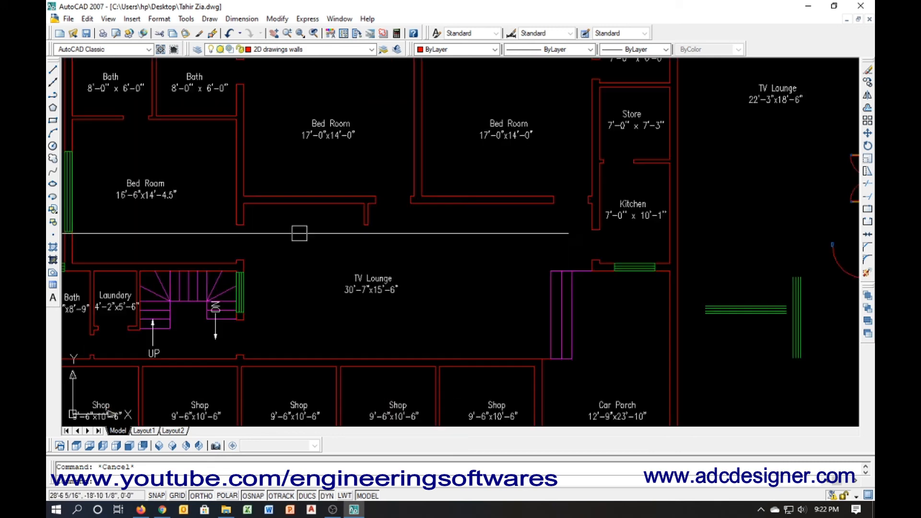
type("l")
key("Return")
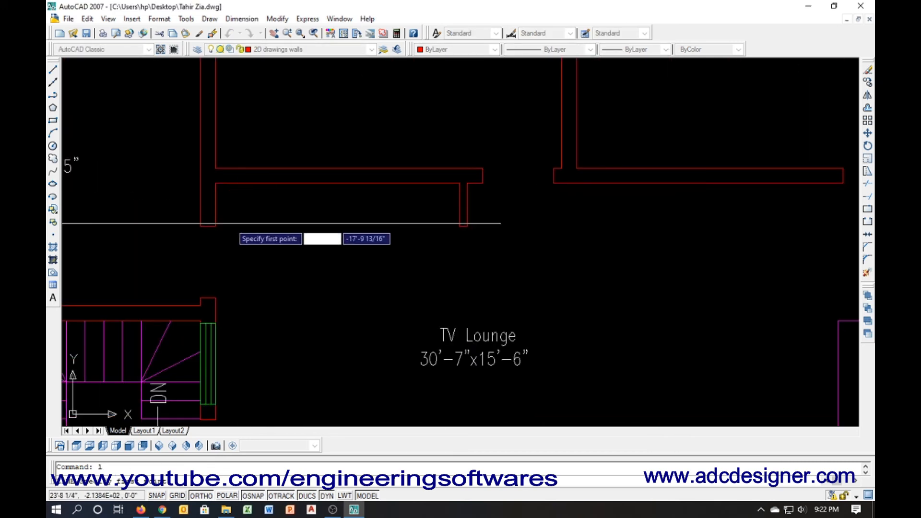
left_click(215, 226)
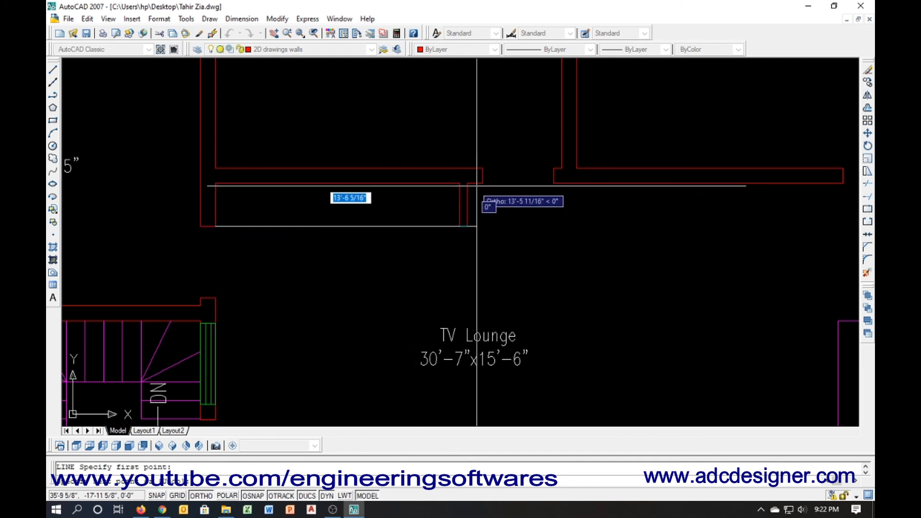
left_click(459, 183)
left_click(459, 226)
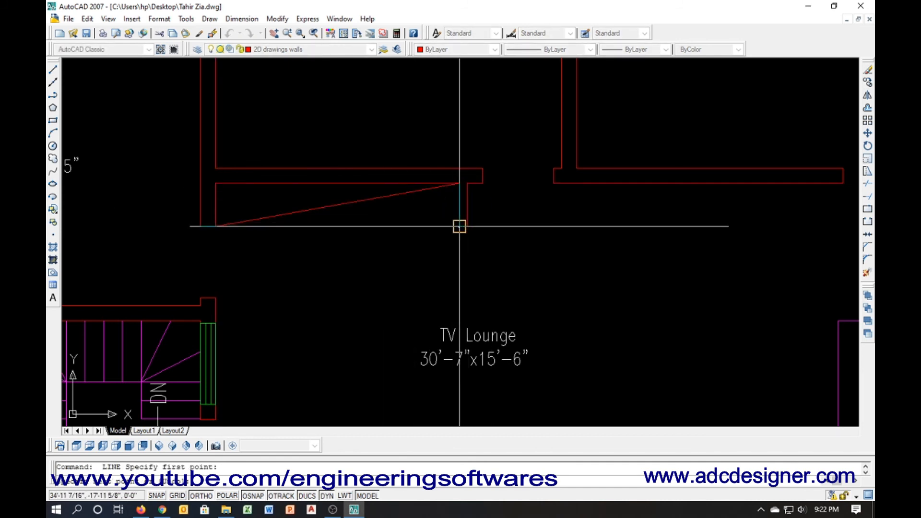
left_click(216, 226)
key("Return")
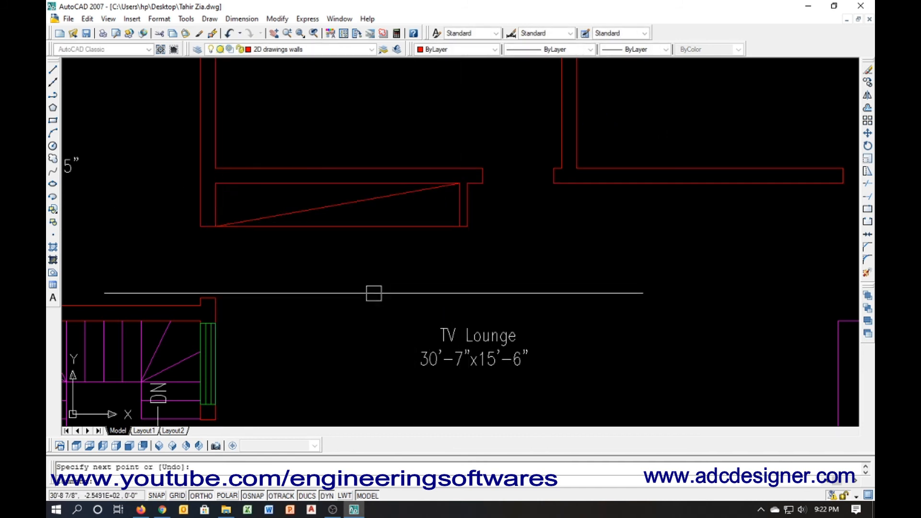
Create a polyline boundary from the triangle below the recess's diagonal and colour it cyan
type("bo")
key("Return")
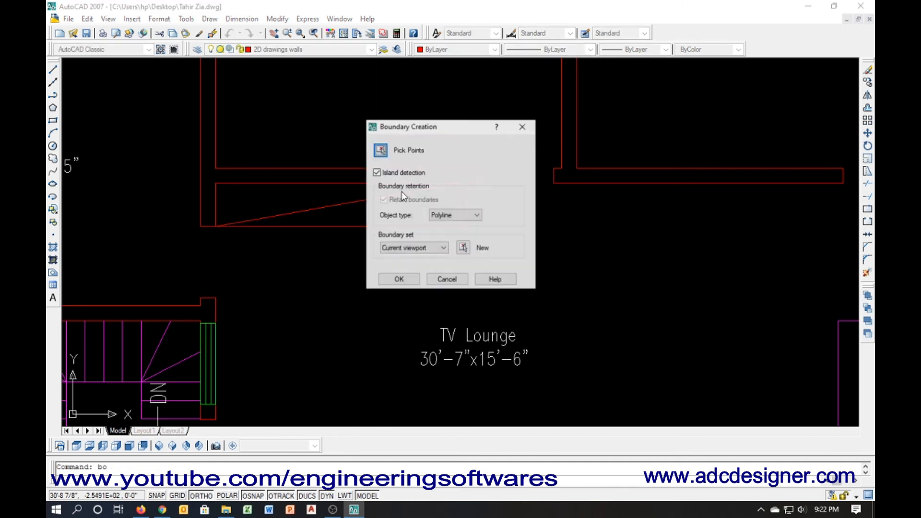
left_click(378, 150)
left_click(390, 215)
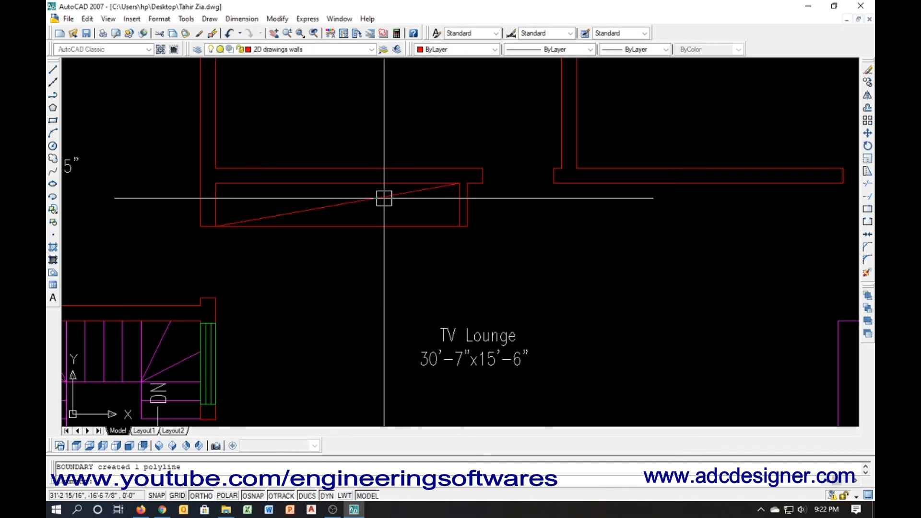
key("Return")
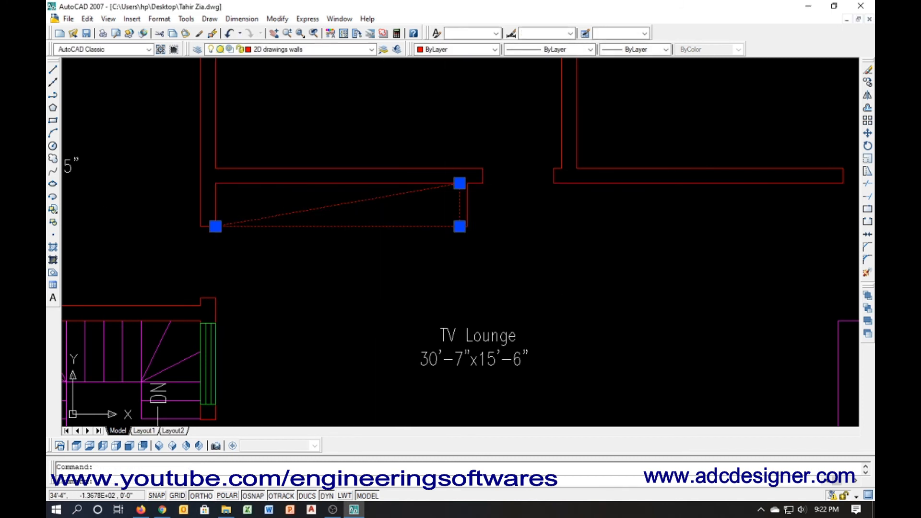
left_click(472, 50)
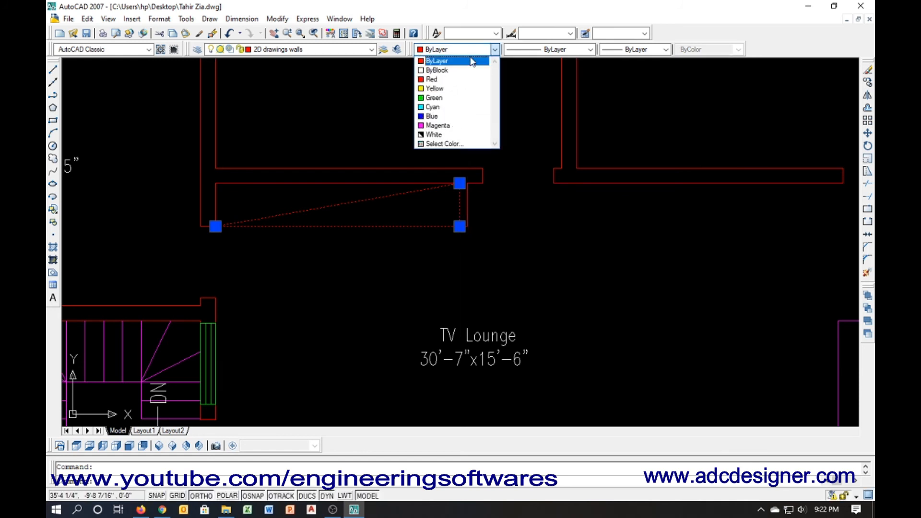
left_click(452, 106)
key("Escape")
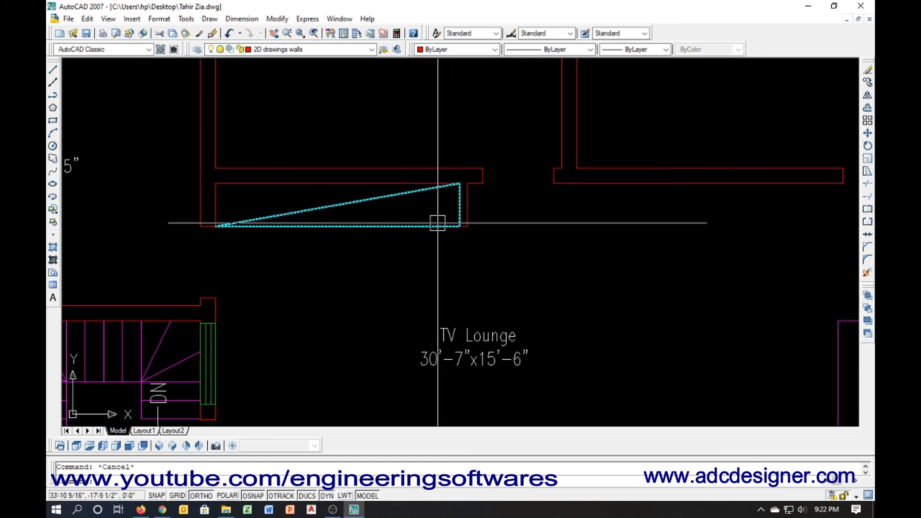
Draw a separate vertical line along the inner face of the recess's short wall stub and colour it cyan
key("l")
key("Return")
scroll(463, 202, "up", 3)
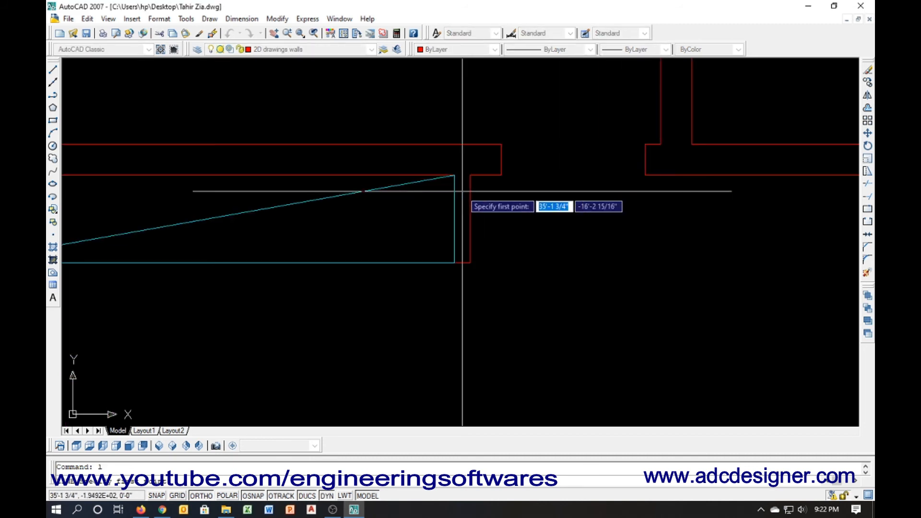
left_click(454, 262)
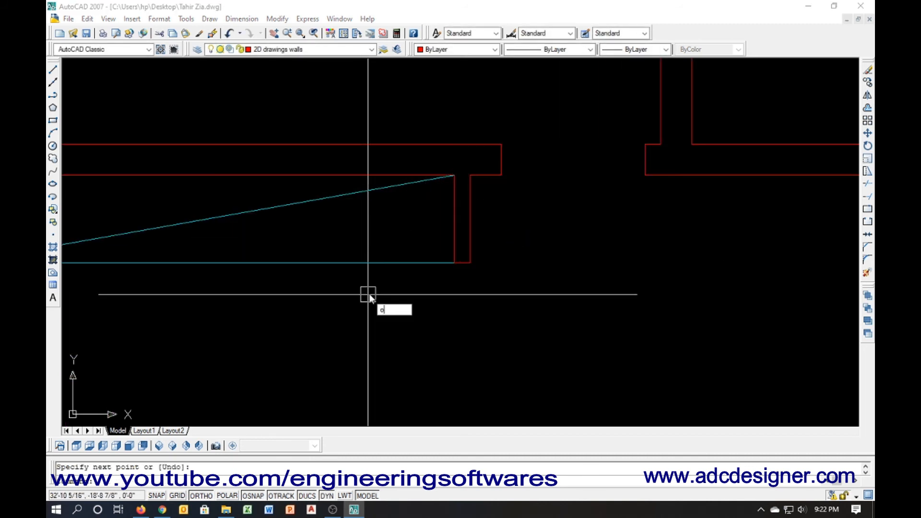
key("Escape")
left_click(462, 215)
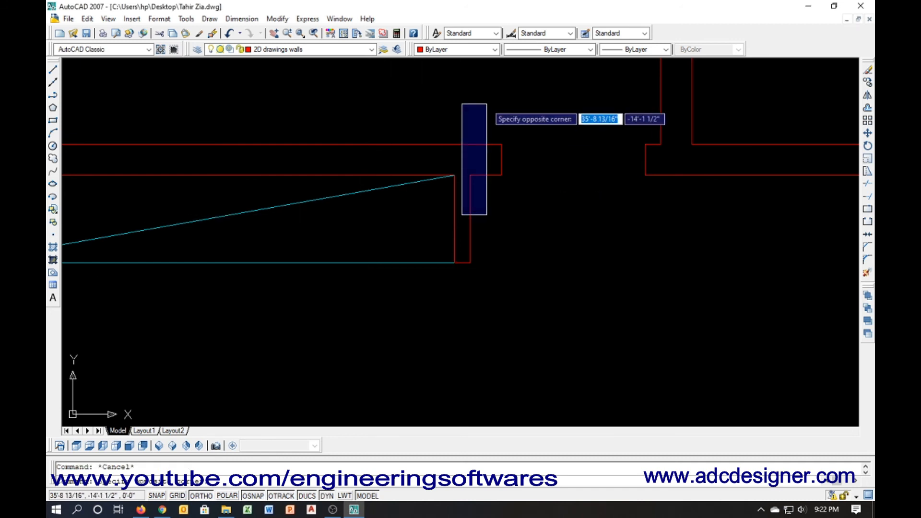
left_click(454, 188)
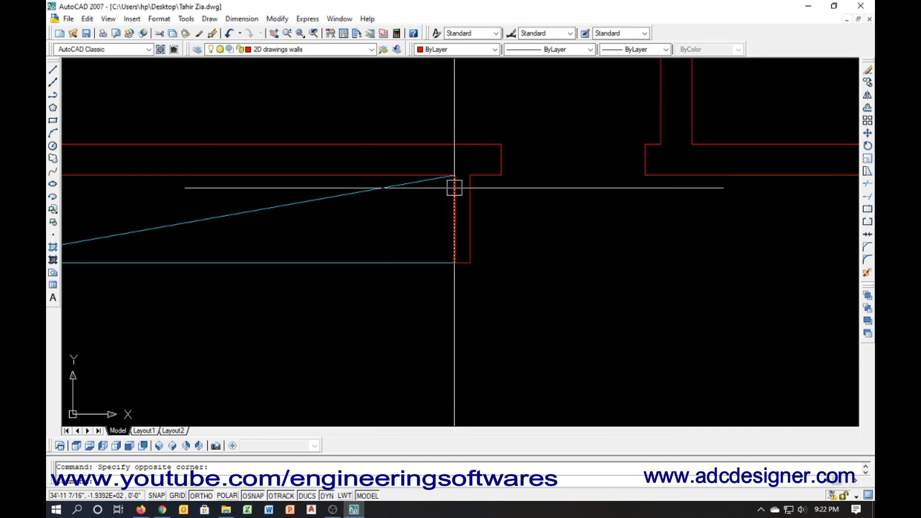
left_click(472, 49)
left_click(468, 107)
key("Escape")
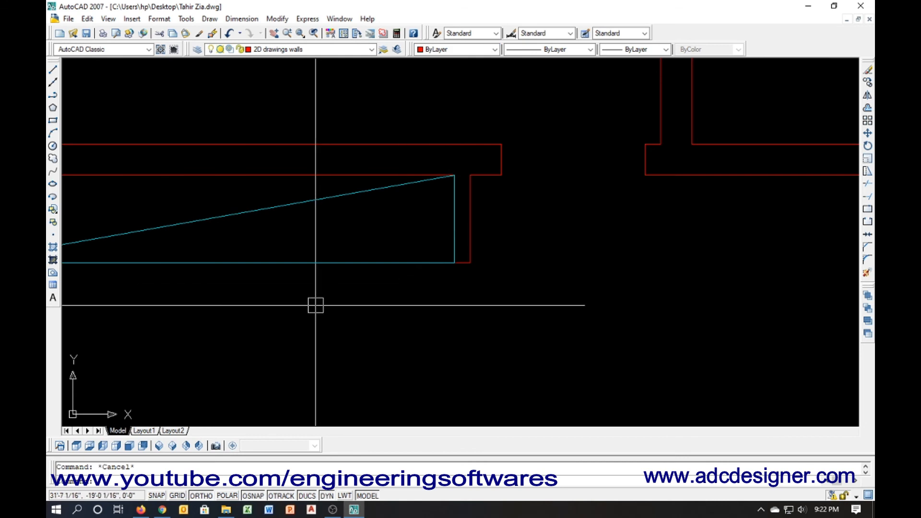
Offset the cyan vertical line repeatedly at 2" spacing with the Multiple option until the copies fill the recess to its opposite wall
type("o")
key("Return")
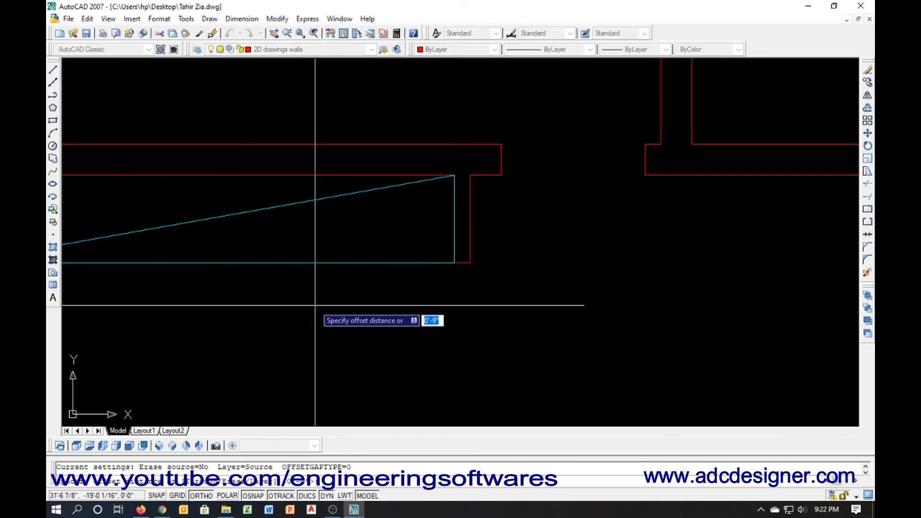
type("2")
key("Return")
left_click(457, 228)
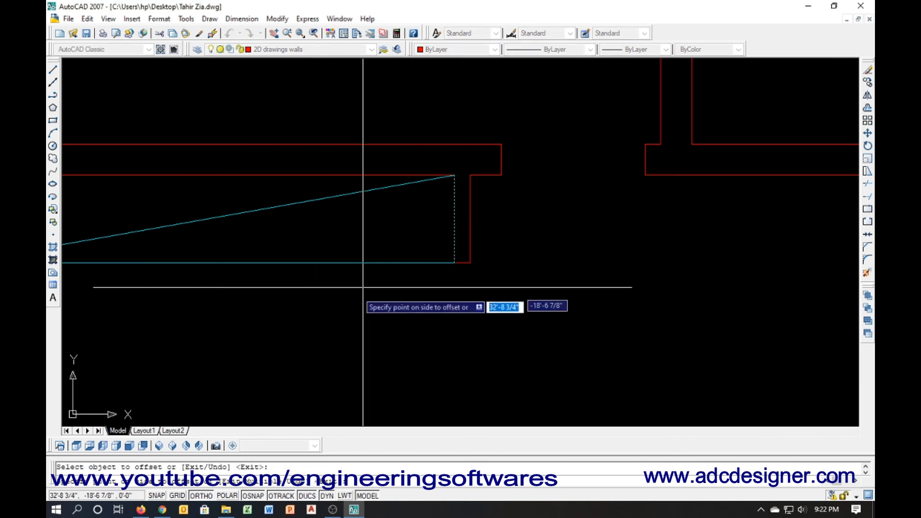
key("Return")
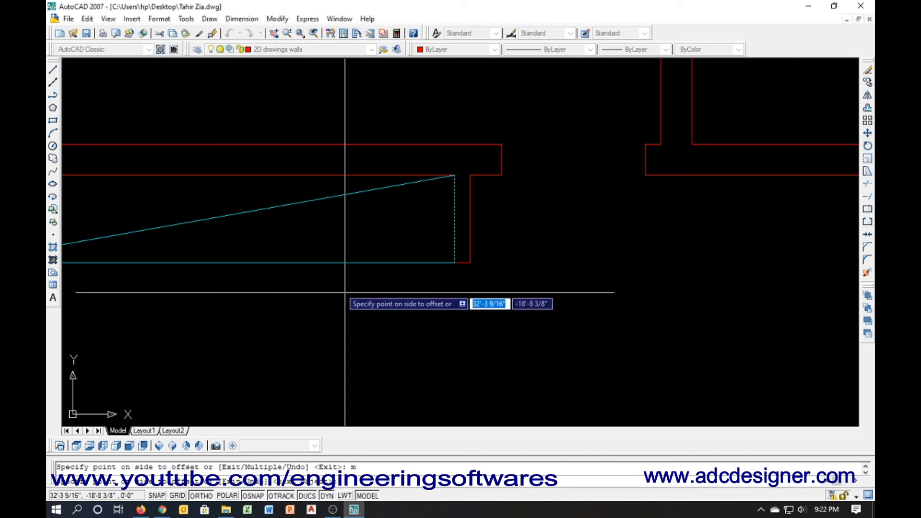
left_click(338, 293)
left_click(319, 294)
left_click(303, 295)
left_click(268, 297)
left_click(250, 298)
left_click(231, 296)
left_click(219, 294)
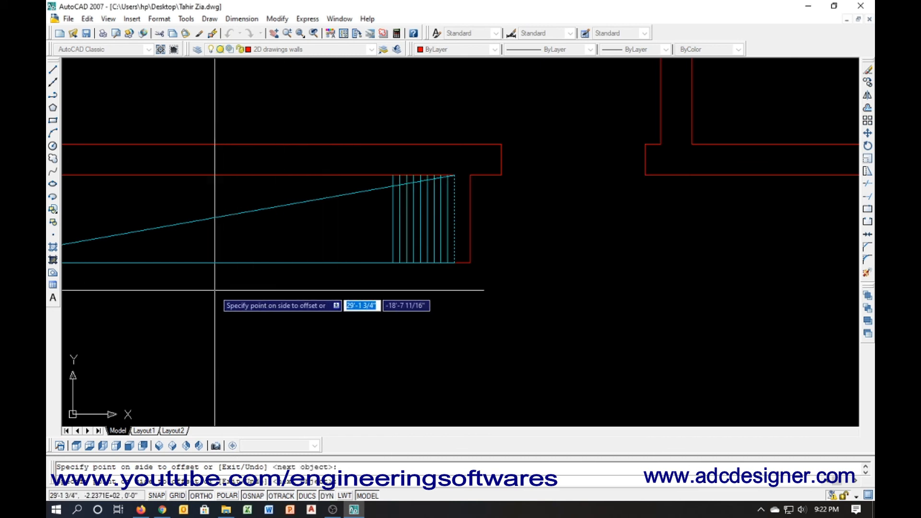
left_click(209, 294)
left_click(201, 292)
left_click(185, 288)
left_click(173, 283)
left_click(161, 279)
left_click(157, 281)
left_click(153, 285)
left_click(149, 289)
left_click(146, 293)
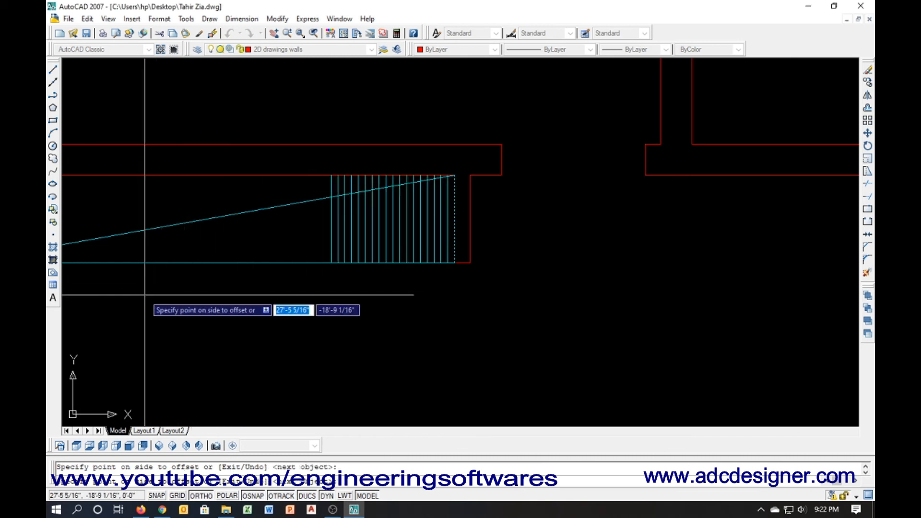
left_click(143, 295)
left_click(141, 297)
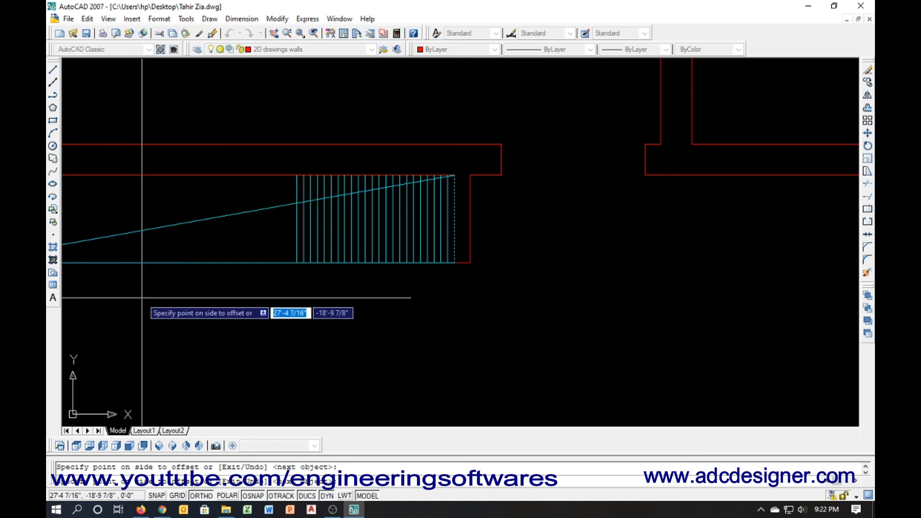
left_click(143, 297)
middle_click_drag(220, 288, 561, 264)
left_click(348, 287)
left_click(341, 289)
left_click(322, 291)
left_click(304, 293)
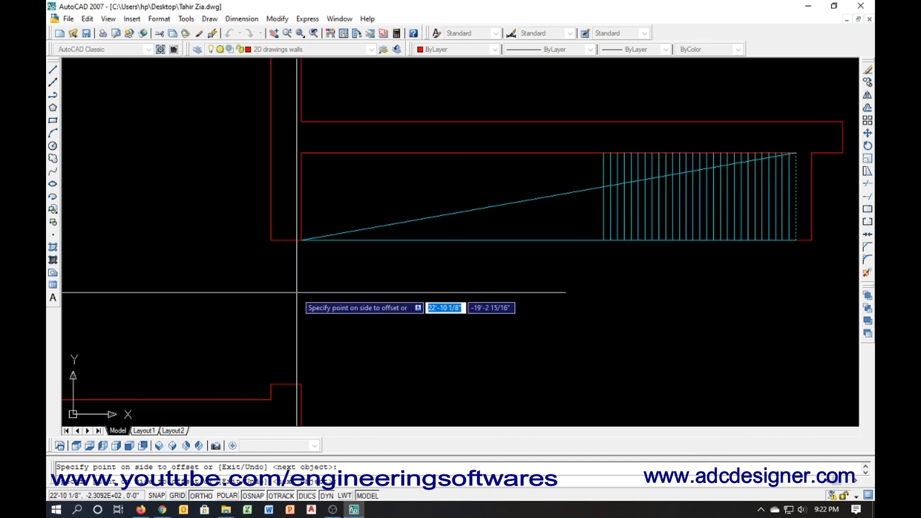
left_click(295, 292)
left_click(289, 293)
left_click(284, 292)
left_click(278, 292)
left_click(272, 292)
left_click(265, 291)
left_click(258, 289)
left_click(240, 288)
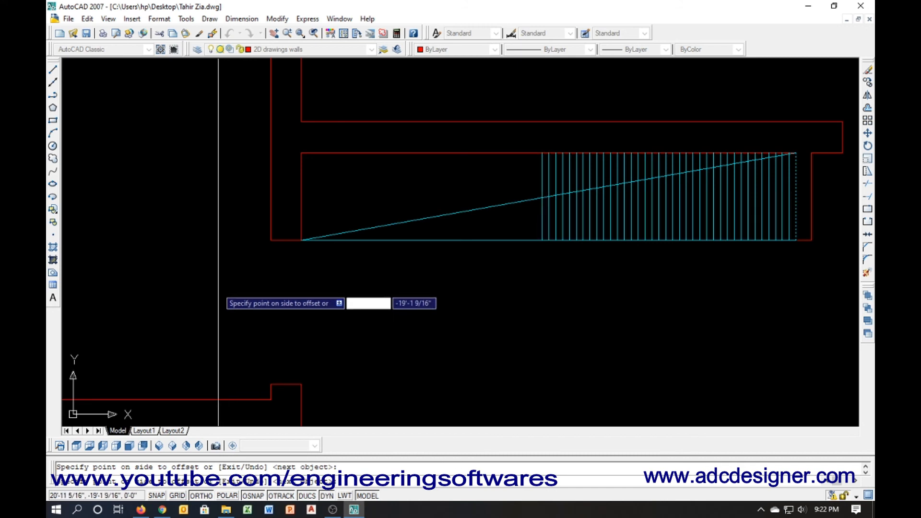
left_click(213, 287)
left_click(201, 285)
left_click(191, 283)
left_click(182, 280)
left_click(174, 279)
left_click(171, 279)
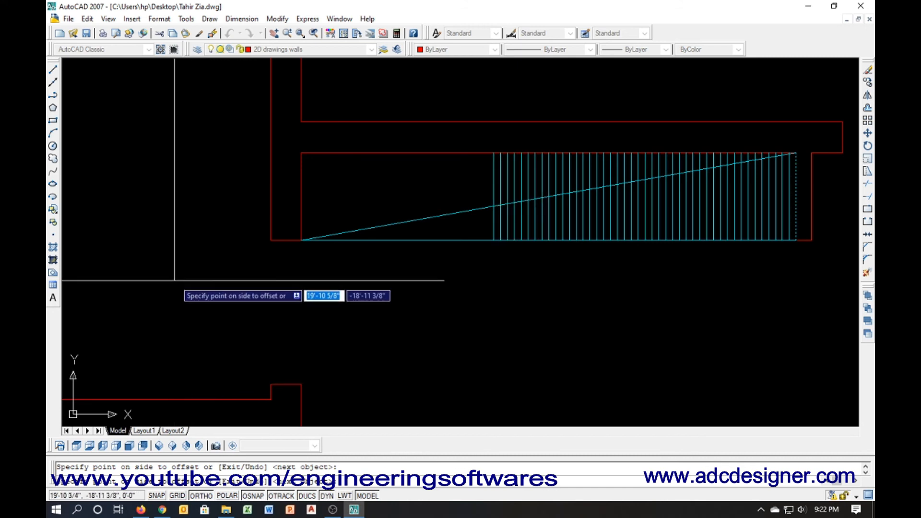
left_click(175, 282)
left_click(178, 285)
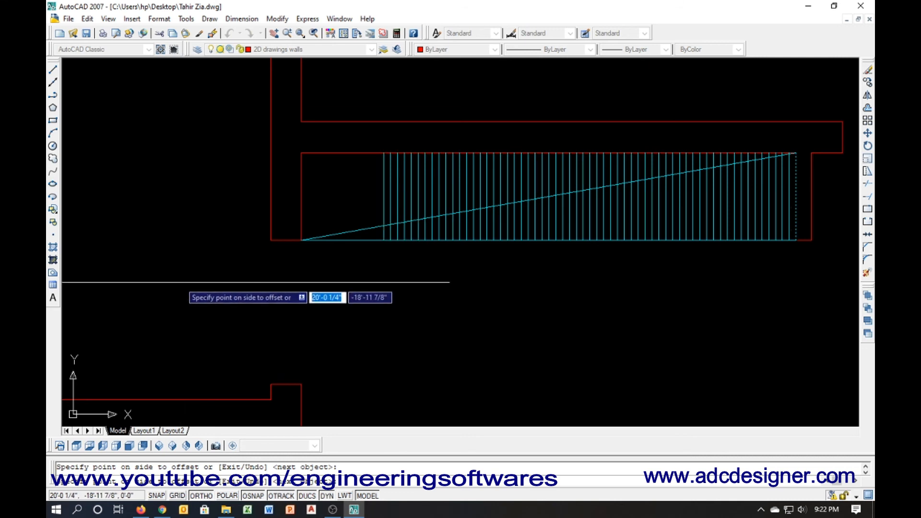
left_click(265, 282)
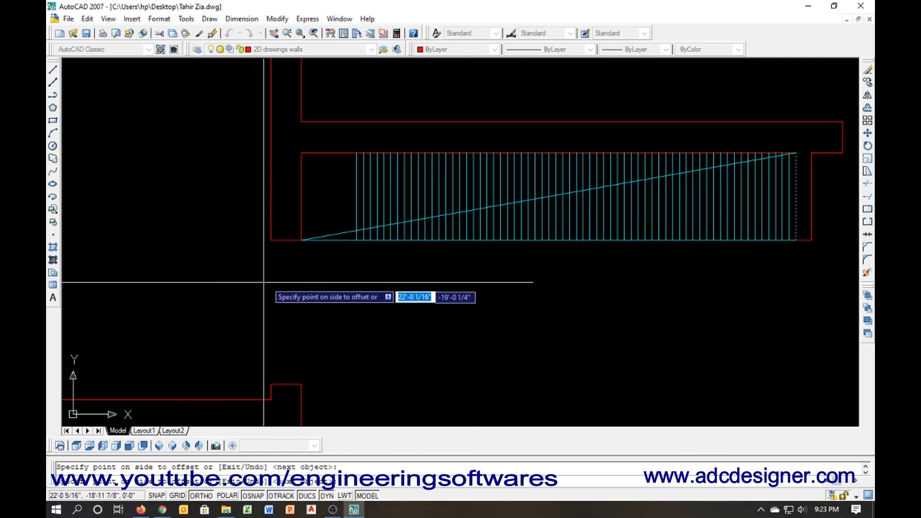
left_click(269, 272)
left_click(268, 272)
left_click(263, 272)
left_click(259, 271)
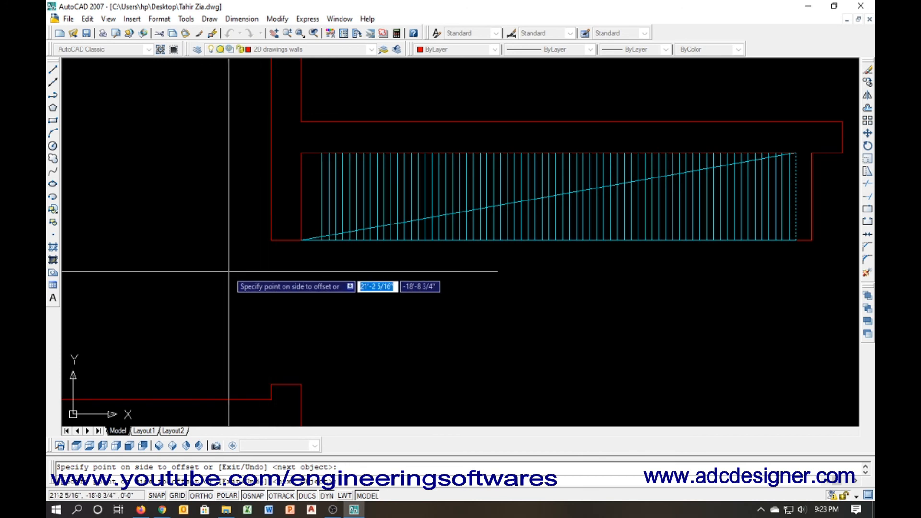
left_click(229, 272)
left_click(246, 280)
left_click(250, 280)
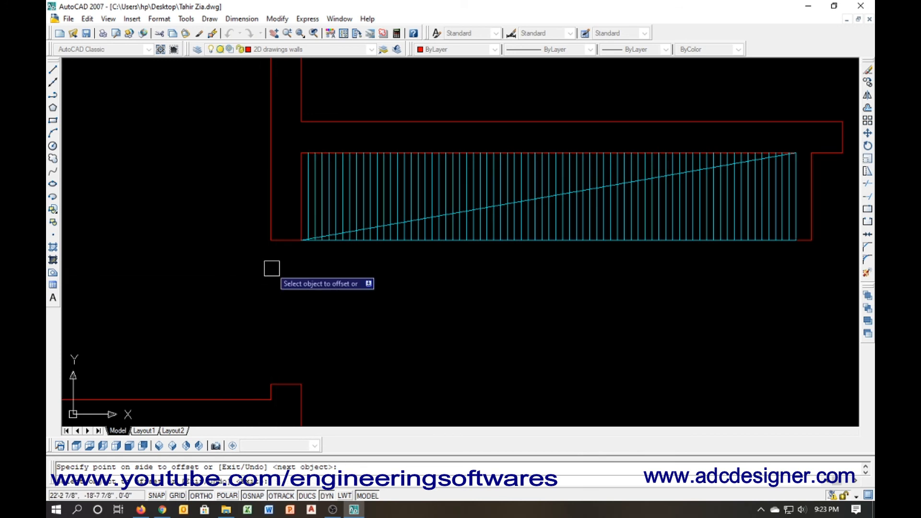
key("Escape")
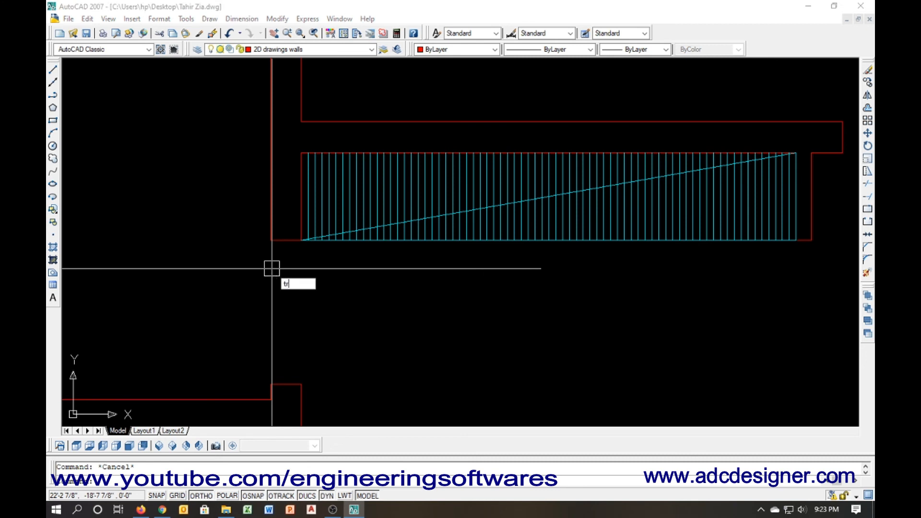
Trim the cyan vertical lines above the diagonal, from the recess's low diagonal end to about two thirds of its length
type("tr")
key("Return")
key("Return")
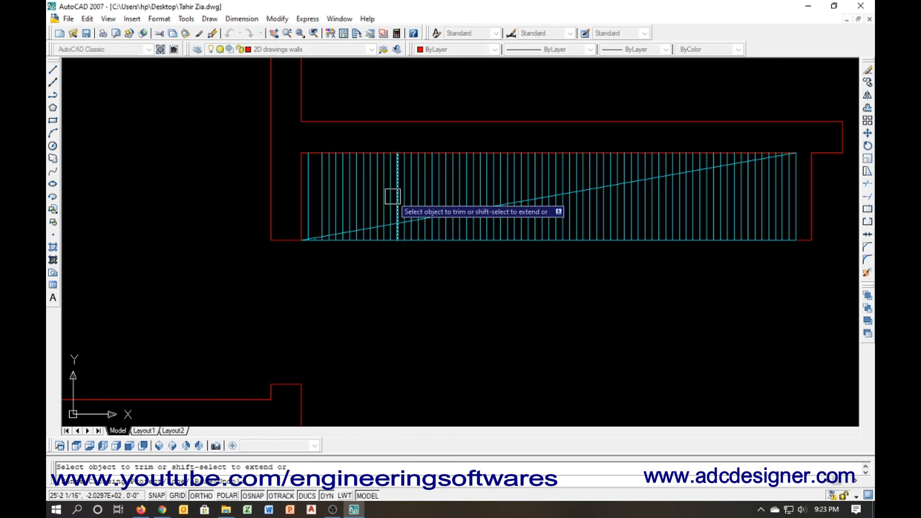
left_click(438, 189)
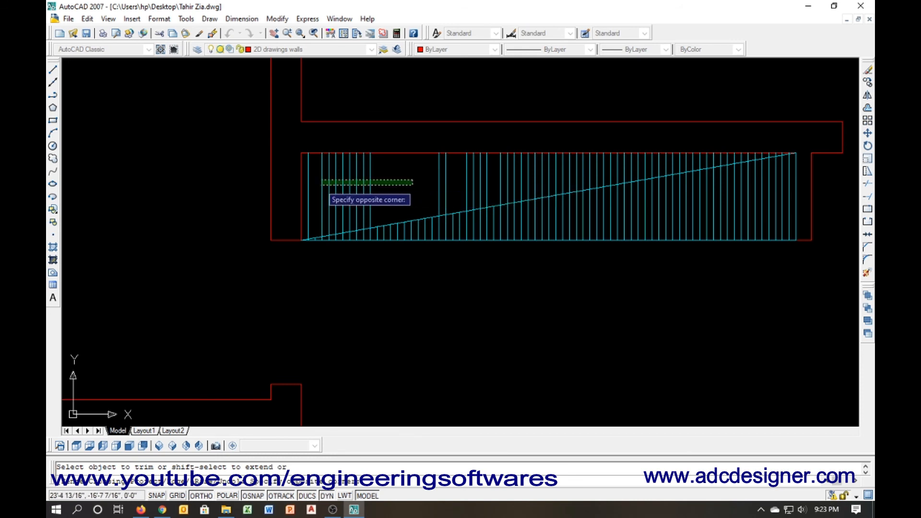
left_click(308, 181)
left_click(381, 185)
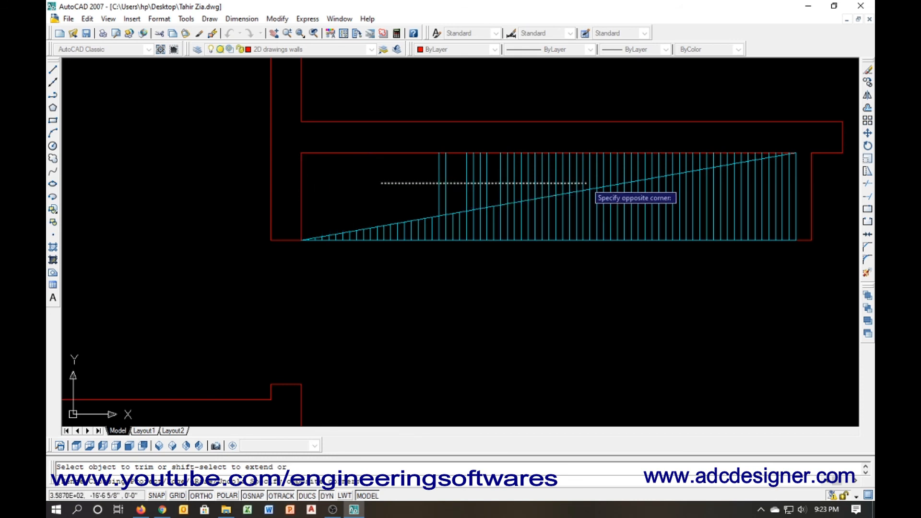
left_click(615, 184)
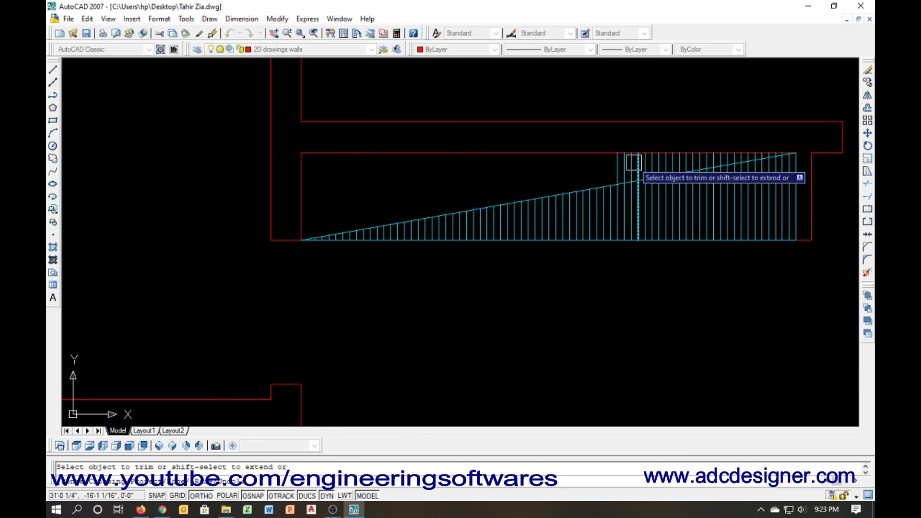
left_click(629, 165)
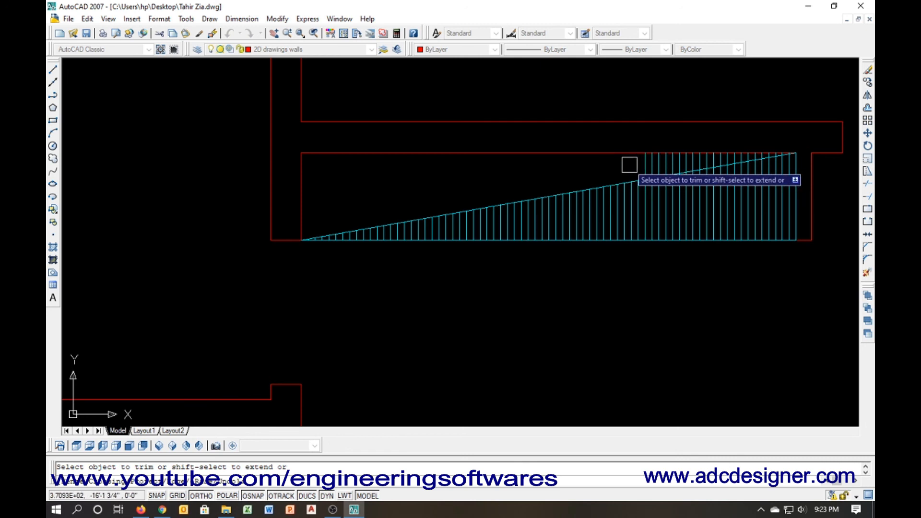
Trim the parts of the cyan vertical lines above the diagonal near the diagonal's high end in the recess
middle_click_drag(665, 168, 525, 196)
scroll(672, 177, "up", 2)
scroll(606, 184, "up", 3)
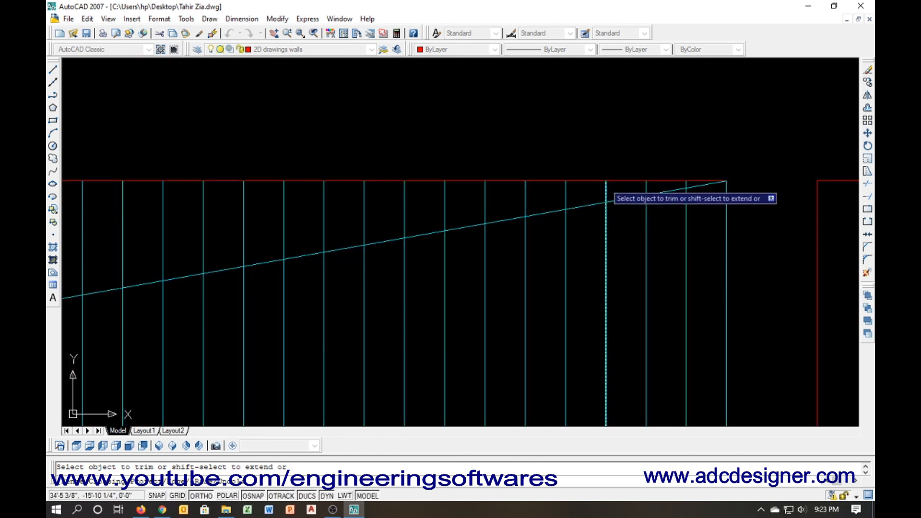
scroll(686, 180, "up", 2)
scroll(686, 181, "up", 2)
scroll(545, 212, "down", 1)
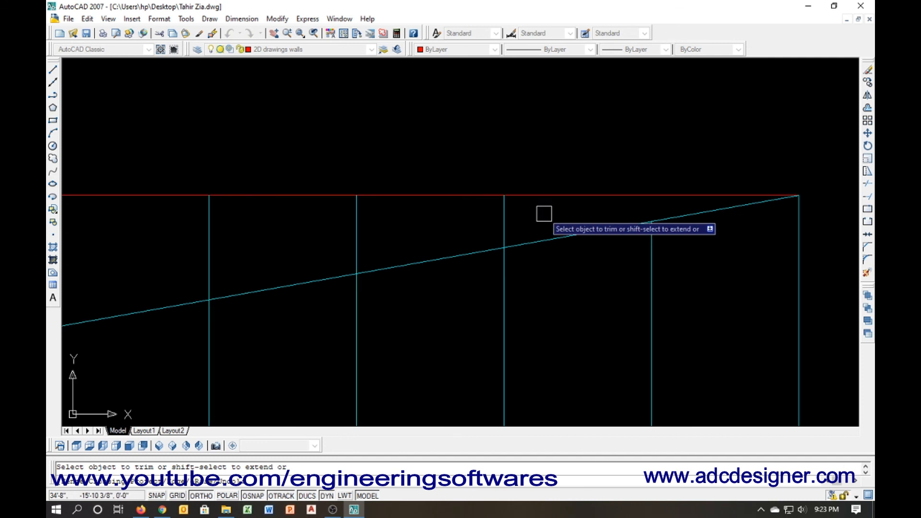
left_click(545, 214)
left_click(307, 220)
middle_click_drag(392, 255, 618, 259)
left_click(516, 245)
left_click(270, 238)
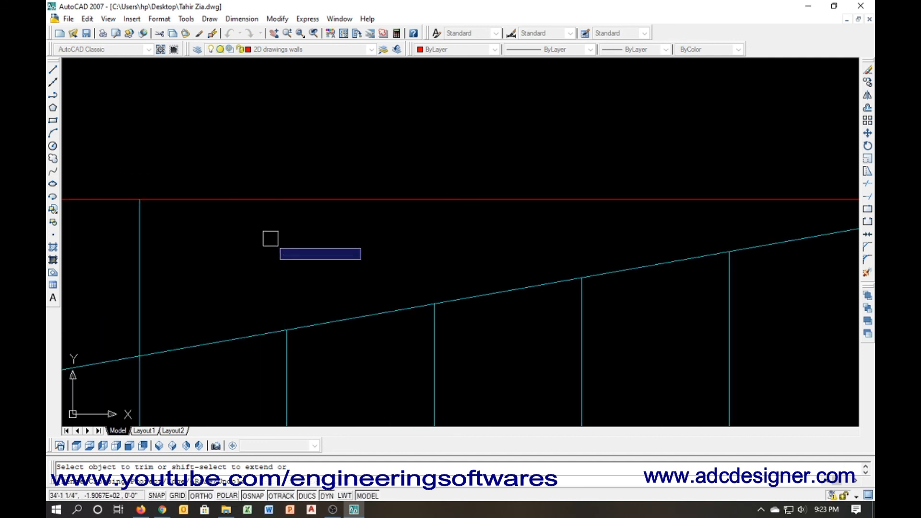
middle_click_drag(323, 230, 527, 194)
left_click(506, 207)
left_click(210, 212)
middle_click_drag(230, 222, 505, 198)
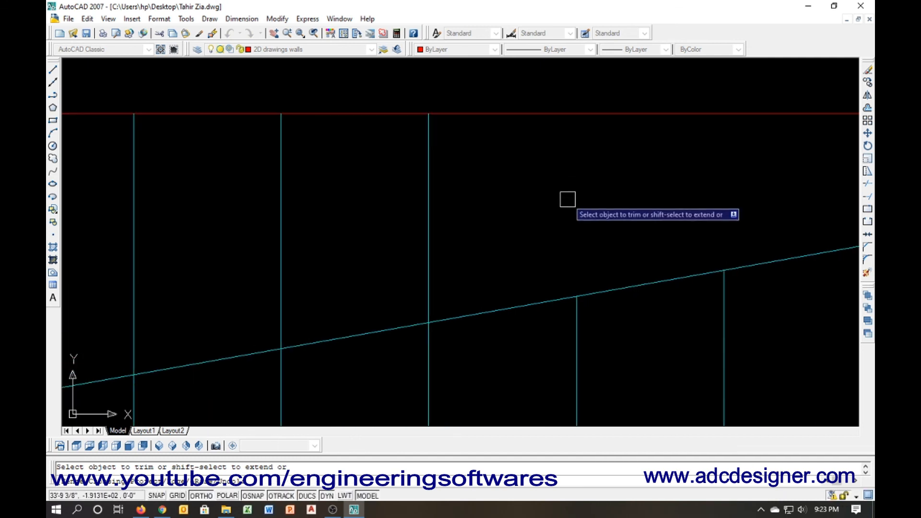
left_click(568, 200)
left_click(204, 219)
Trim the remaining cyan vertical lines above the diagonal so the line pattern fills only the triangle below it
middle_click_drag(293, 210, 687, 142)
scroll(683, 166, "down", 2)
left_click(677, 159)
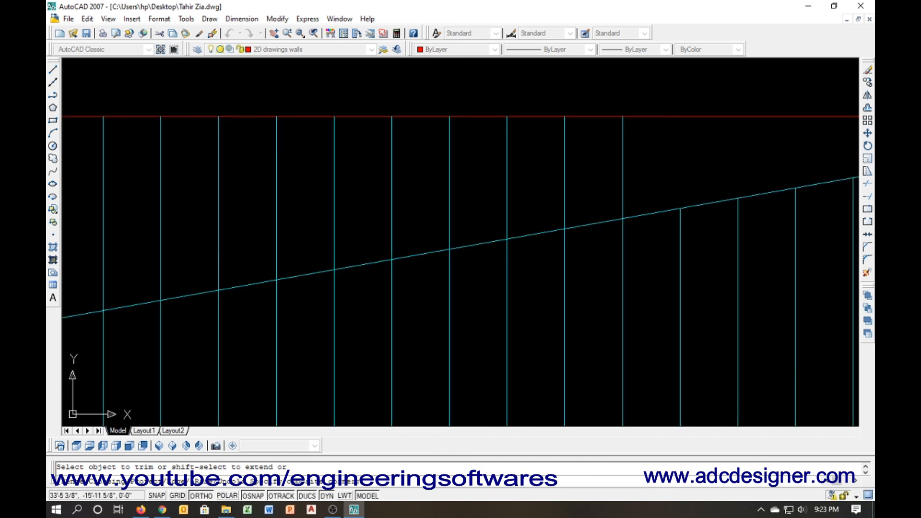
left_click(175, 171)
middle_click_drag(235, 195, 607, 204)
left_click(634, 196)
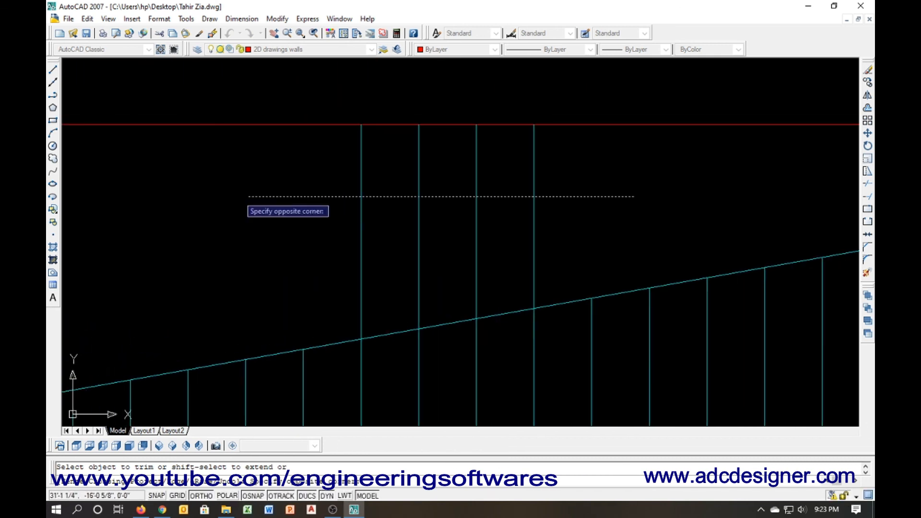
left_click(226, 196)
scroll(288, 161, "down", 2)
scroll(408, 183, "down", 4)
key("Escape")
scroll(364, 219, "down", 2)
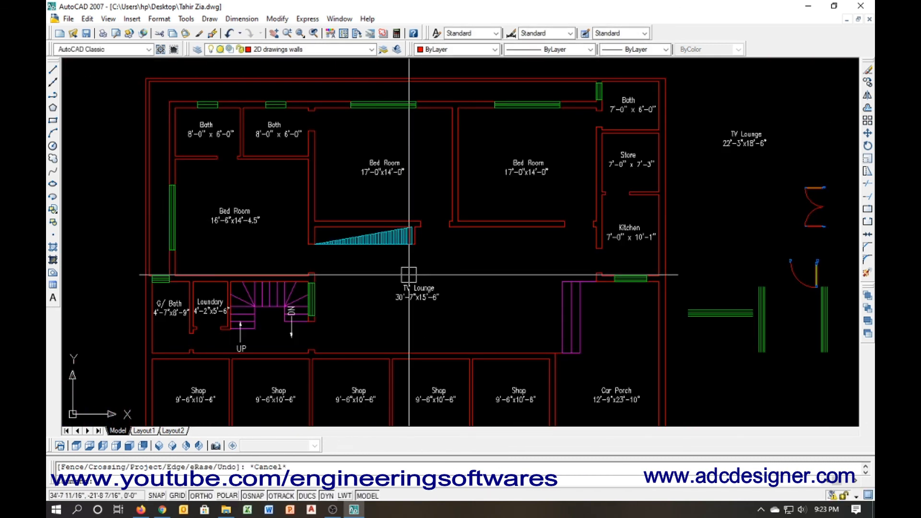
Delete the spare green window blocks and the spare 22'-3"x18'-6" TV Lounge label beside the plan
middle_click_drag(409, 273, 441, 245)
scroll(520, 273, "down", 2)
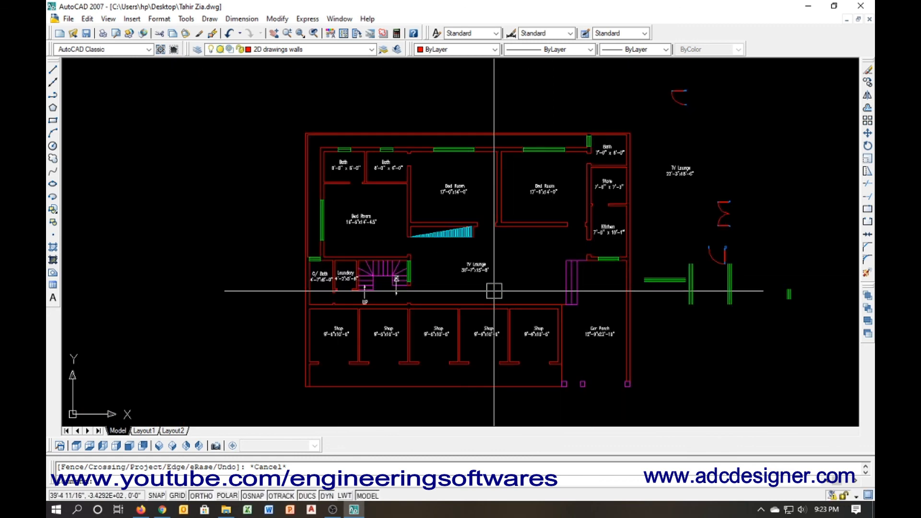
left_click(710, 312)
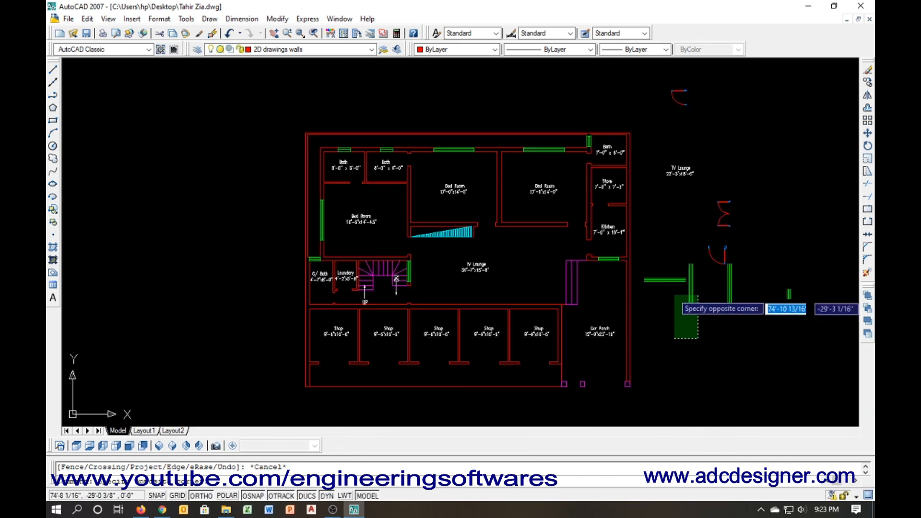
left_click(672, 276)
left_click(743, 300)
left_click(691, 282)
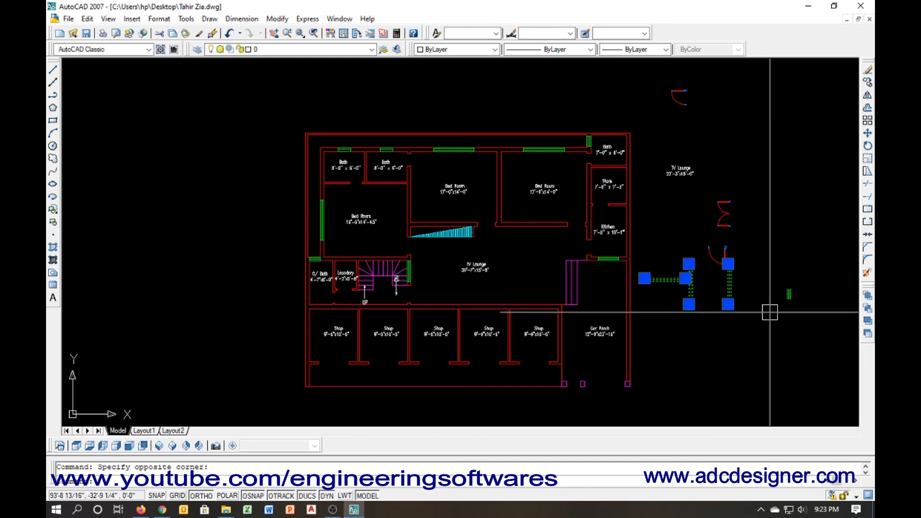
left_click(802, 280)
left_click(764, 328)
left_click(681, 174)
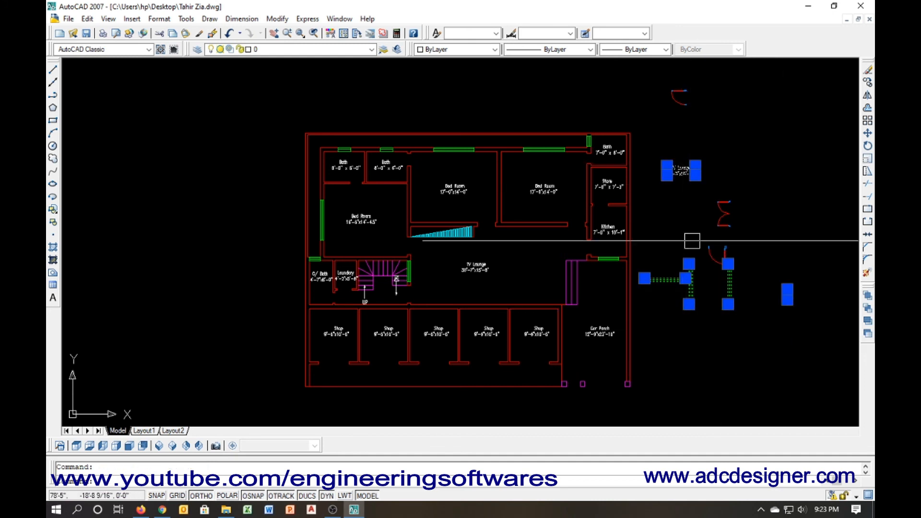
key("Delete")
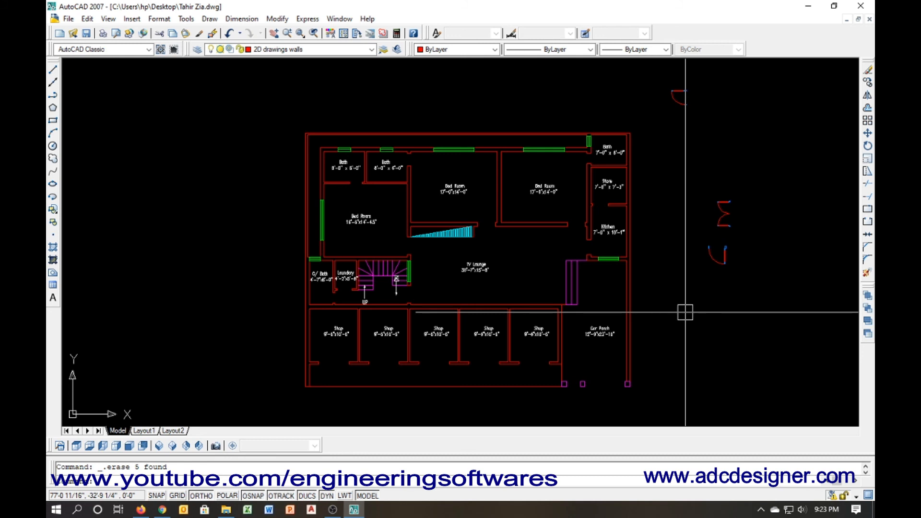
key("Escape")
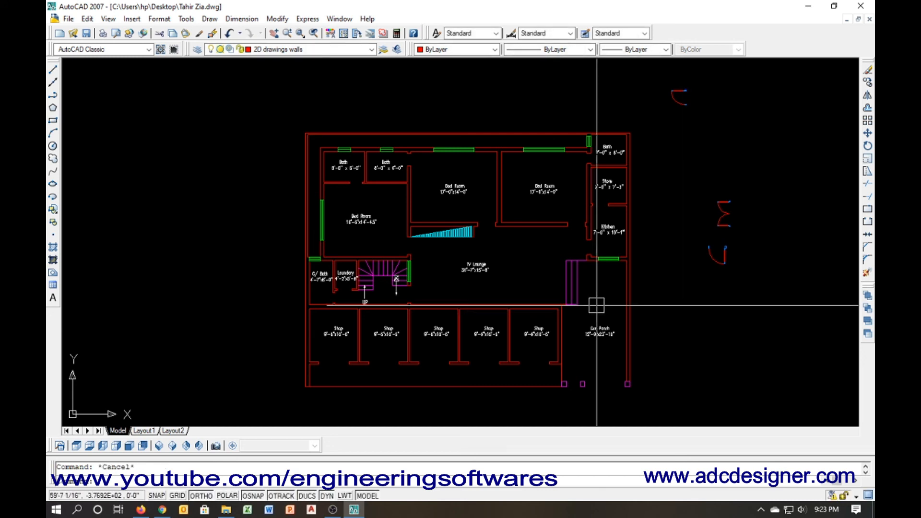
Copy the single door above the spare TV Lounge label's spot, with Ortho off, near the two 8'-0" x 6'-0" Bath openings and the 16'-6"x14'-4.5" Bed Room entrance
left_click(682, 104)
type("co")
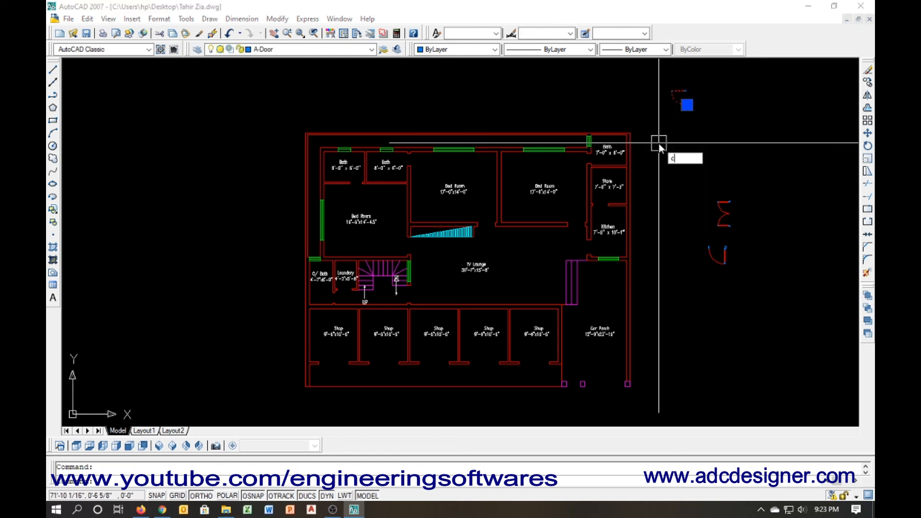
key("Return")
left_click(704, 113)
key("F8")
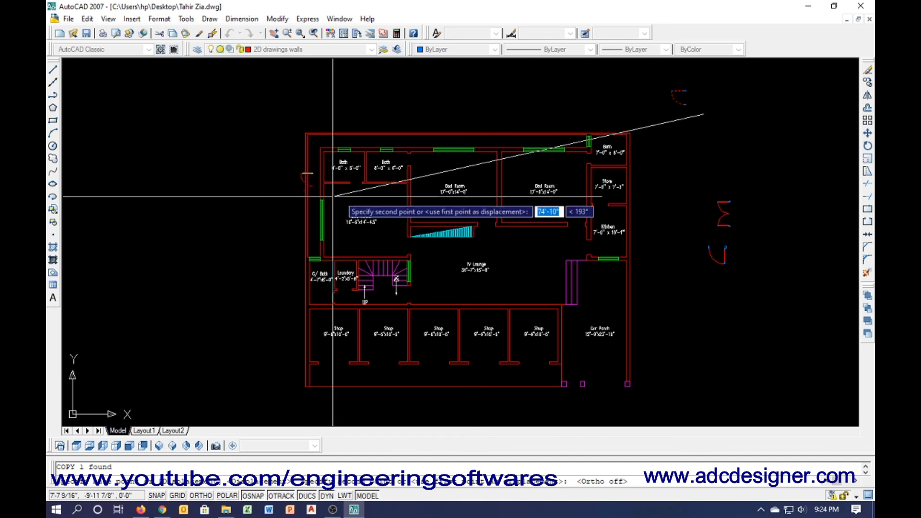
scroll(351, 199, "up", 5)
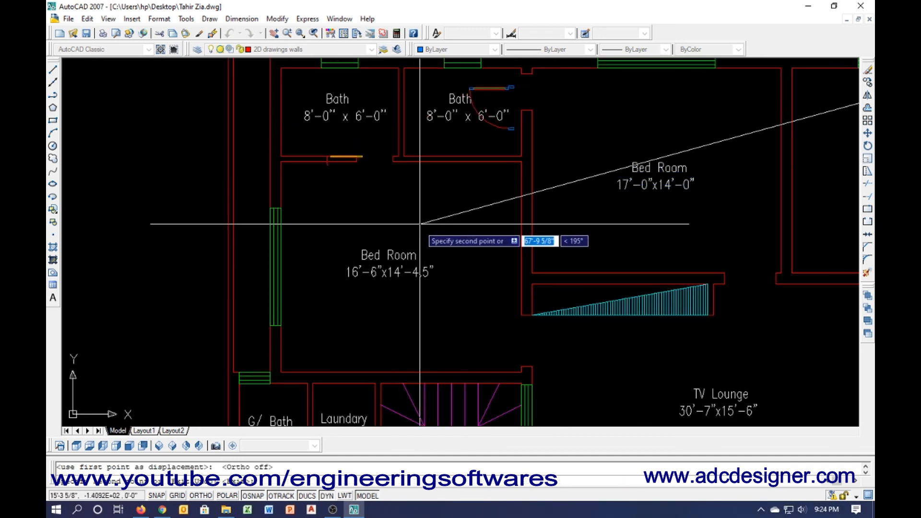
left_click(503, 344)
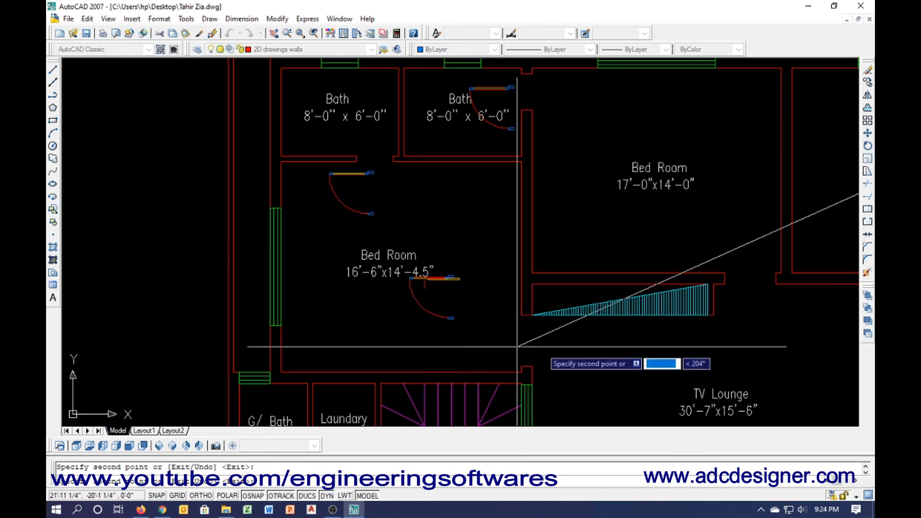
Place further copies of the door near the TV Lounge openings of the two 17'-0"x14'-0" Bed Rooms
middle_click_drag(579, 347, 471, 327)
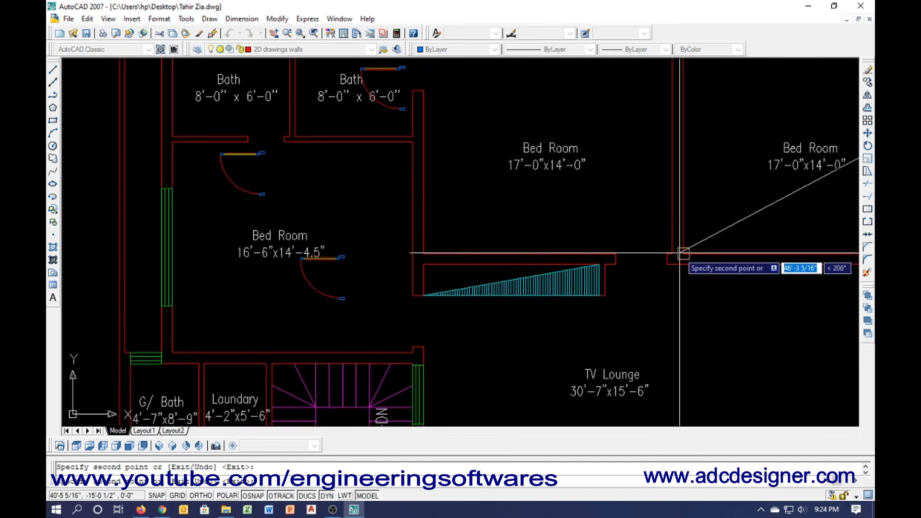
left_click(653, 261)
middle_click_drag(654, 309, 280, 301)
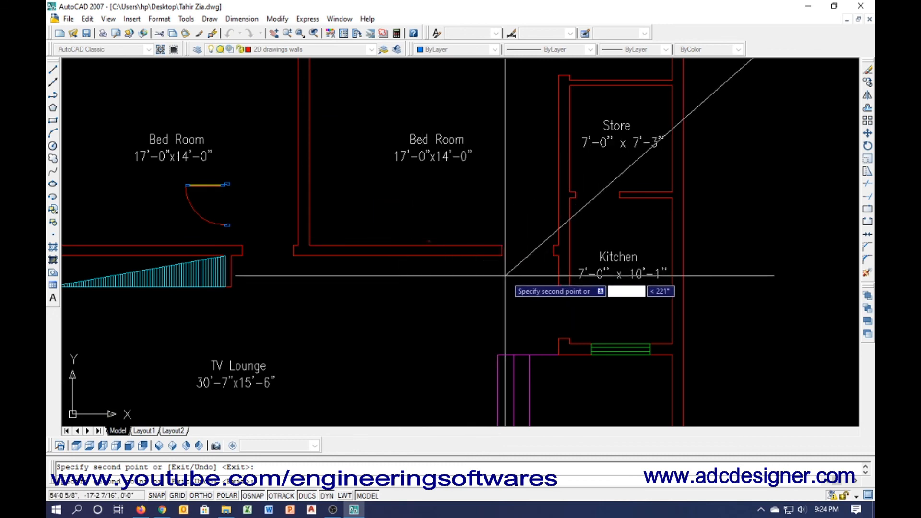
left_click(523, 282)
Place door copies near the openings of the 7'-0" x 6'-0" Bath, the Kitchen and the G/ Bath, and finish copying
middle_click_drag(583, 218, 473, 370)
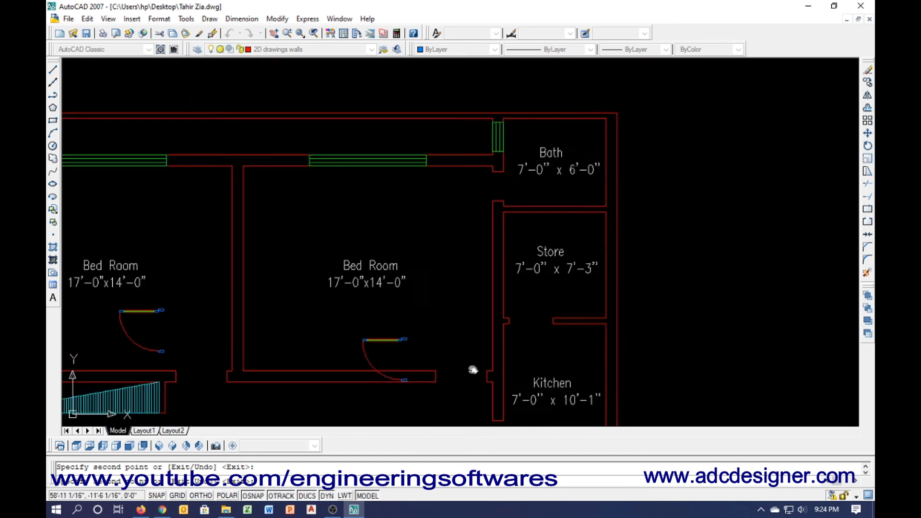
middle_click_drag(485, 313, 464, 209)
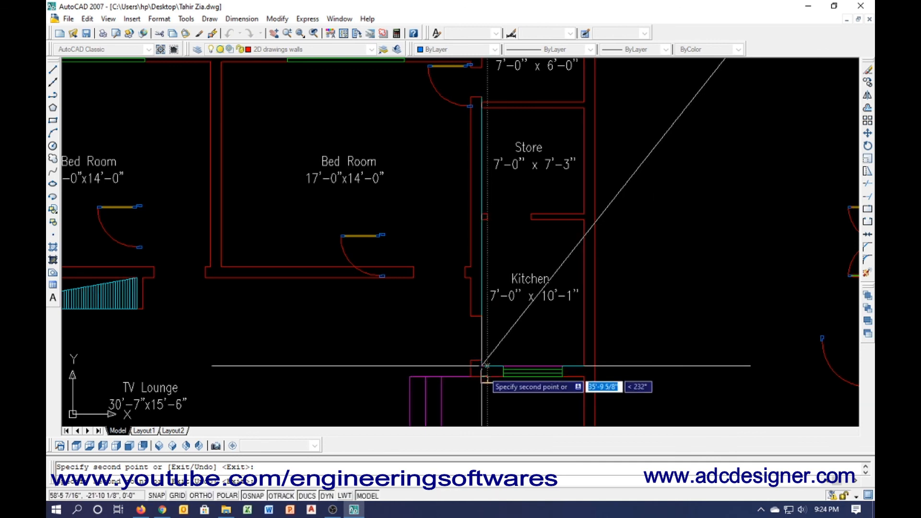
middle_click_drag(473, 393, 643, 184)
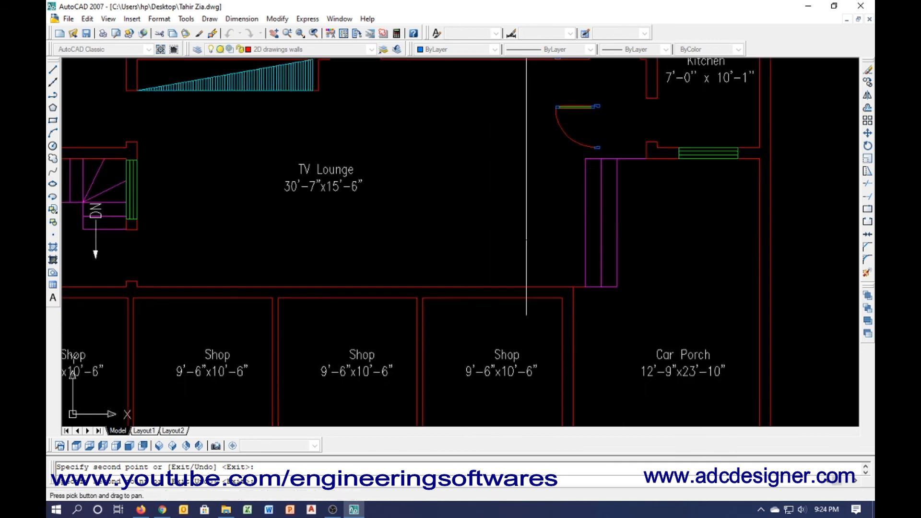
scroll(662, 159, "down", 2)
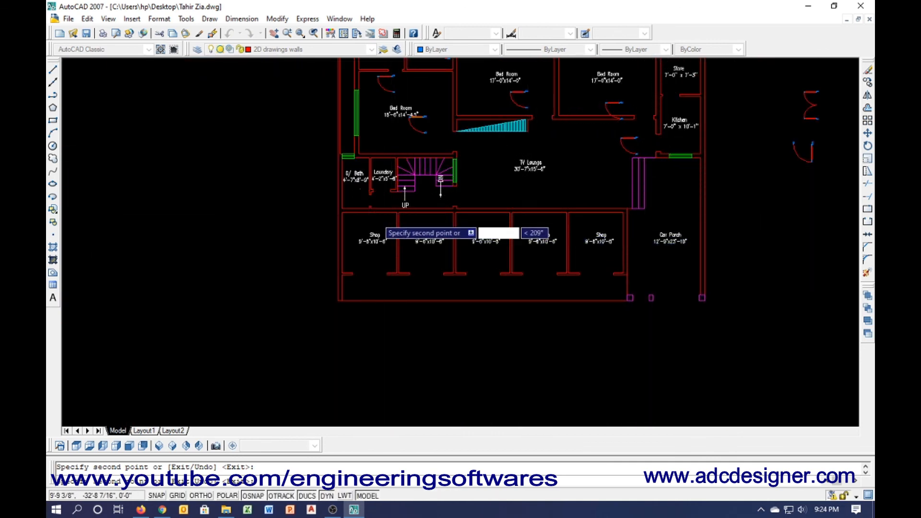
scroll(377, 219, "up", 5)
scroll(390, 229, "down", 4)
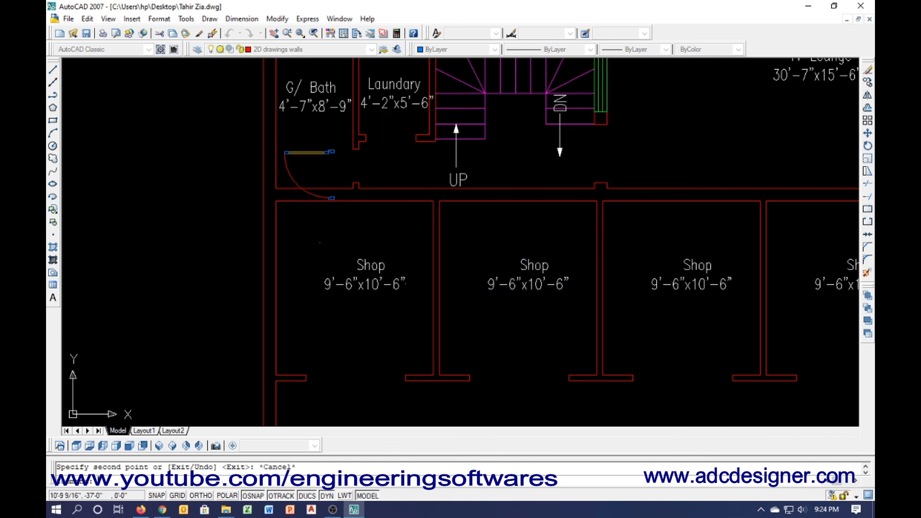
key("Escape")
middle_click_drag(391, 233, 377, 269)
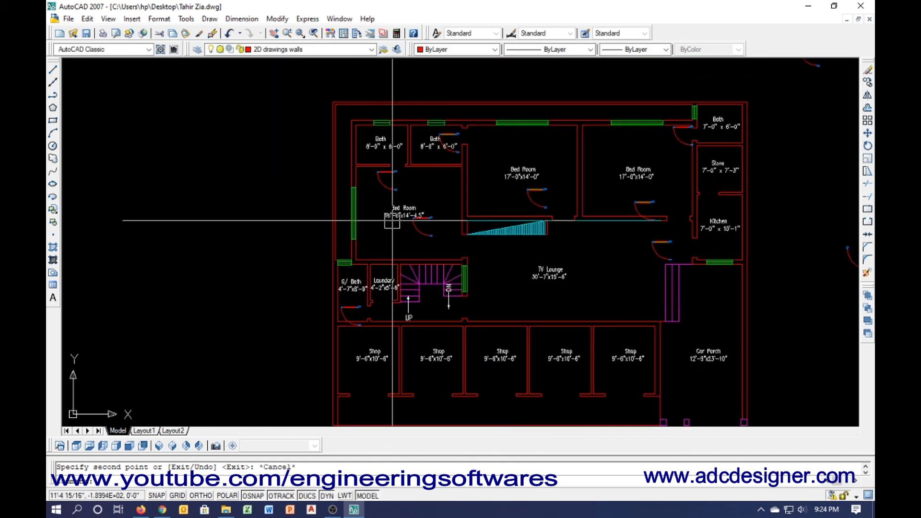
scroll(407, 151, "up", 3)
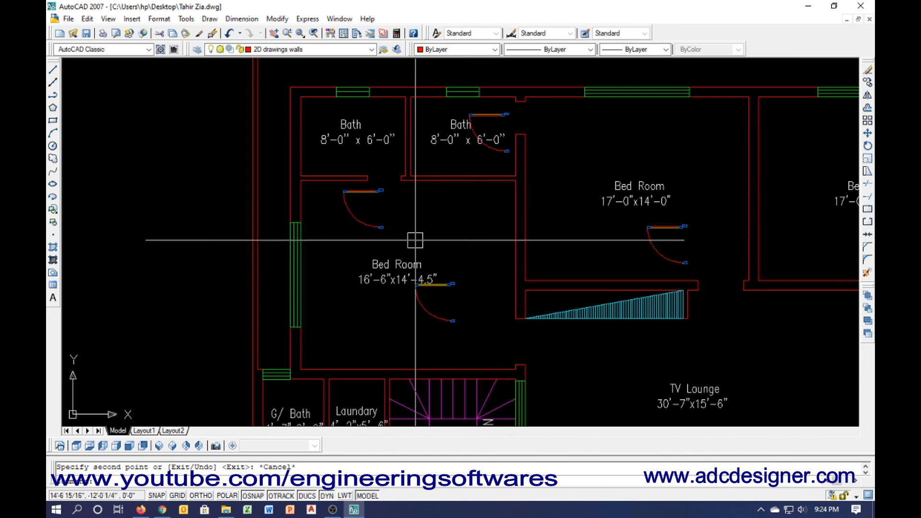
type("e")
key("Escape")
type("ro")
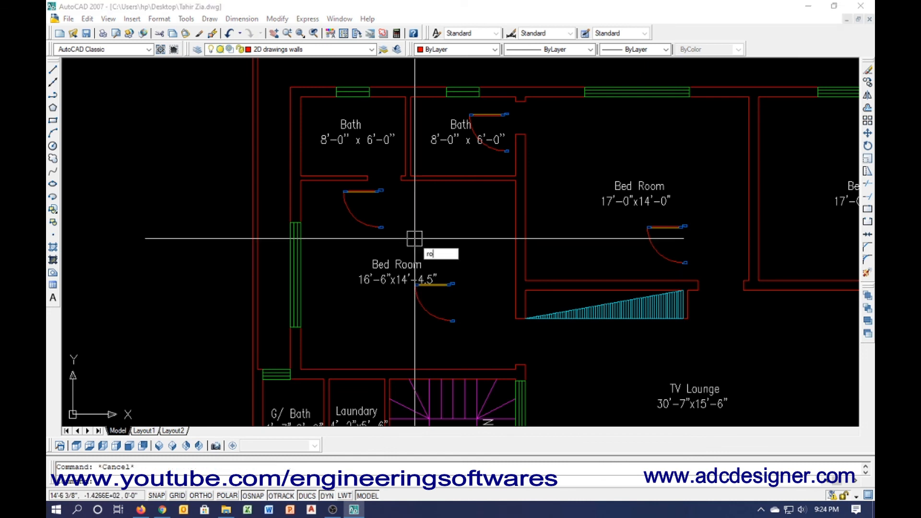
key("Return")
left_click(388, 222)
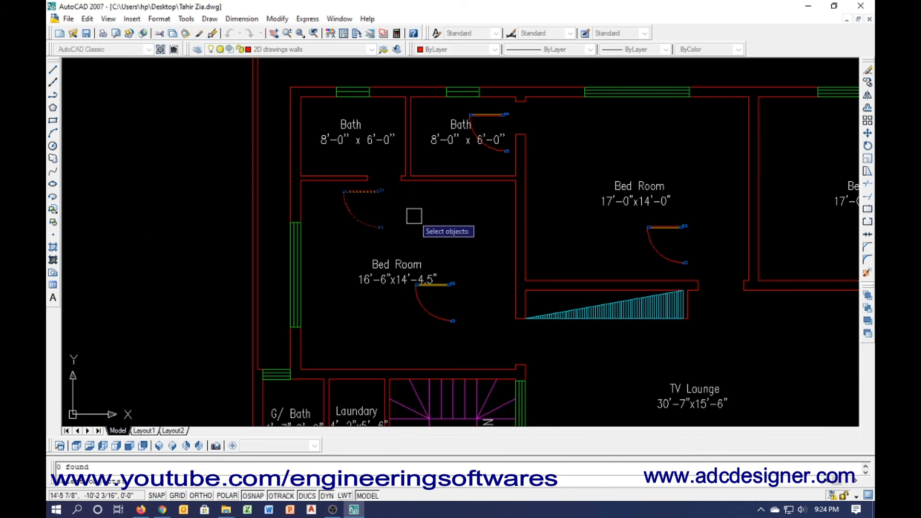
key("Escape")
Rotate the door below the left 8'-0" x 6'-0" Bath, with Ortho on, so that it swings up towards the Bath
type("ro")
key("Return")
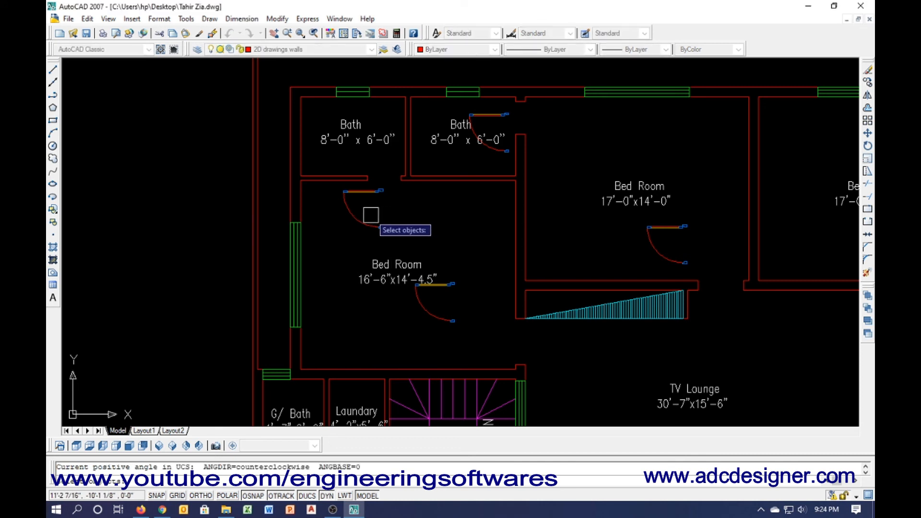
key("Return")
left_click(415, 209)
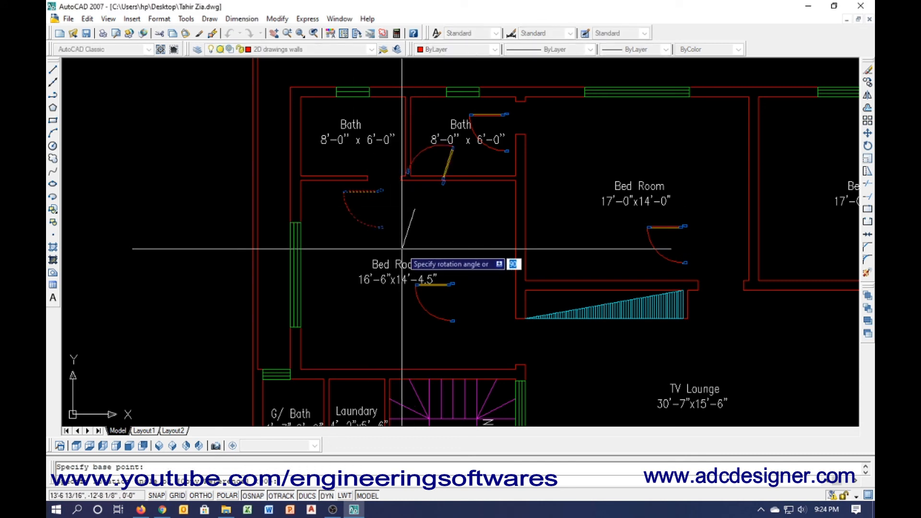
key("F8")
left_click(414, 239)
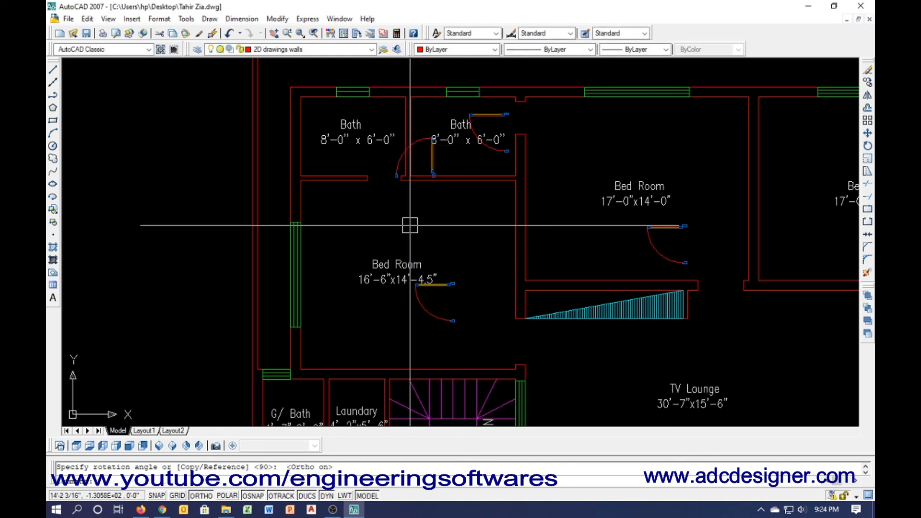
Align the rotated door's frame ends to the jamb midpoints of the left 8'-0" x 6'-0" Bath opening, scaling it to fit
type("al")
key("Return")
key("Return")
scroll(433, 174, "up", 4)
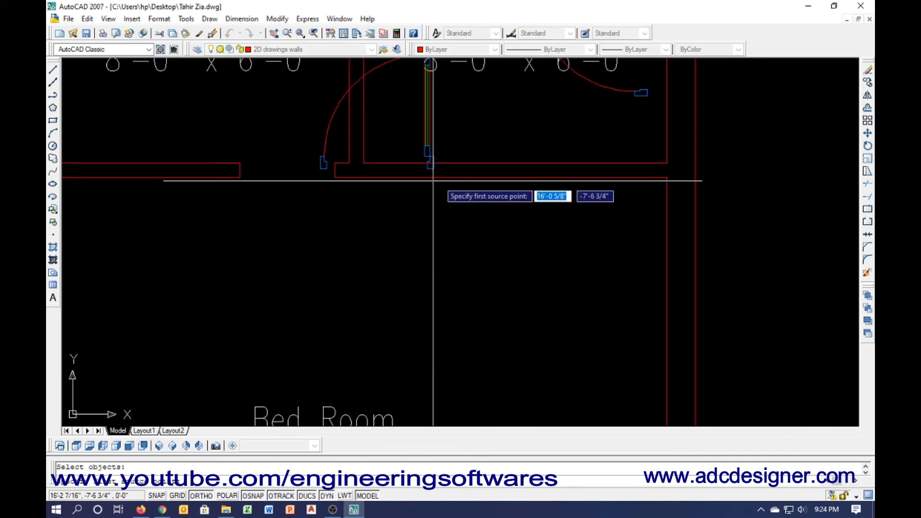
left_click(338, 170)
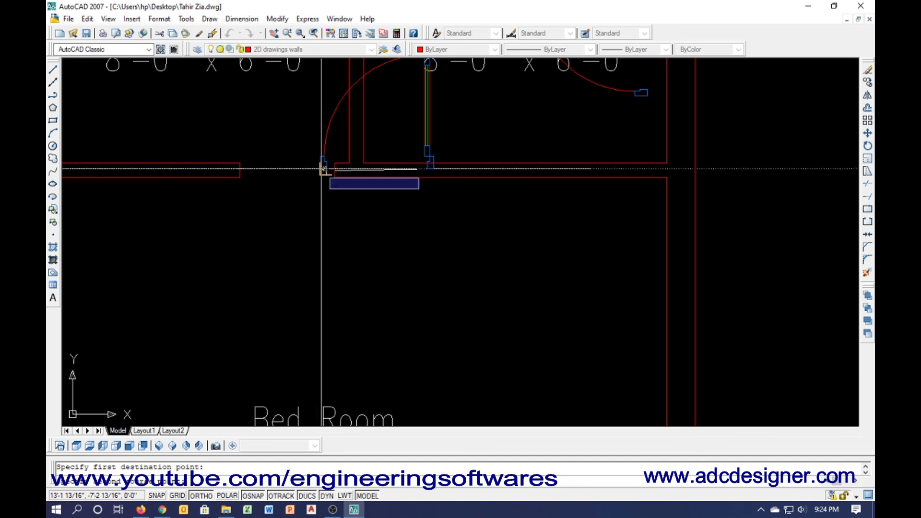
left_click(320, 168)
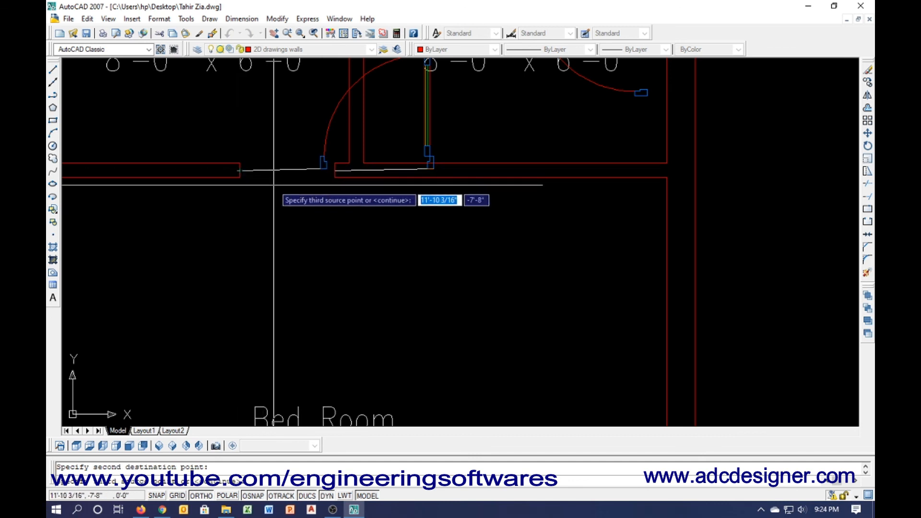
key("Return")
type("y")
key("Return")
scroll(238, 195, "down", 2)
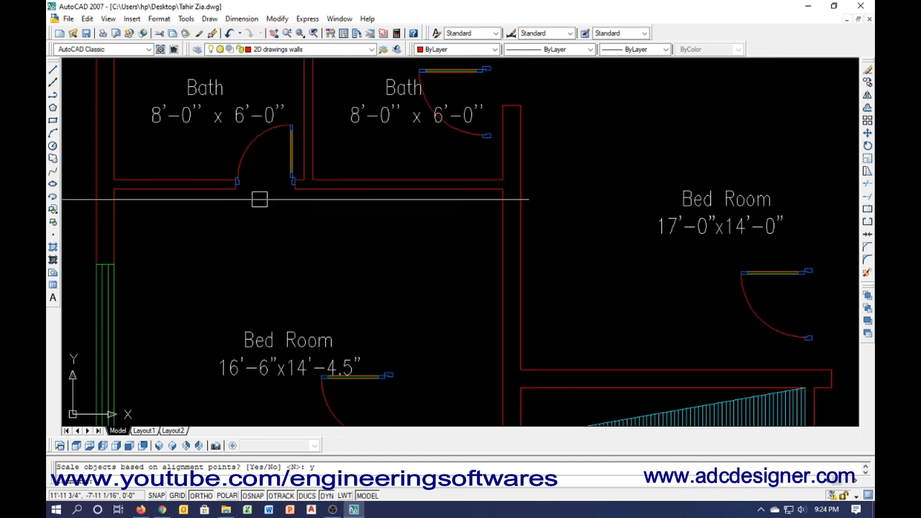
Align the door in the other 8'-0" x 6'-0" Bath to its opening onto the 17'-0"x14'-0" Bed Room, scaling it to fit
middle_click_drag(355, 175, 282, 264)
scroll(421, 162, "up", 3)
type("a")
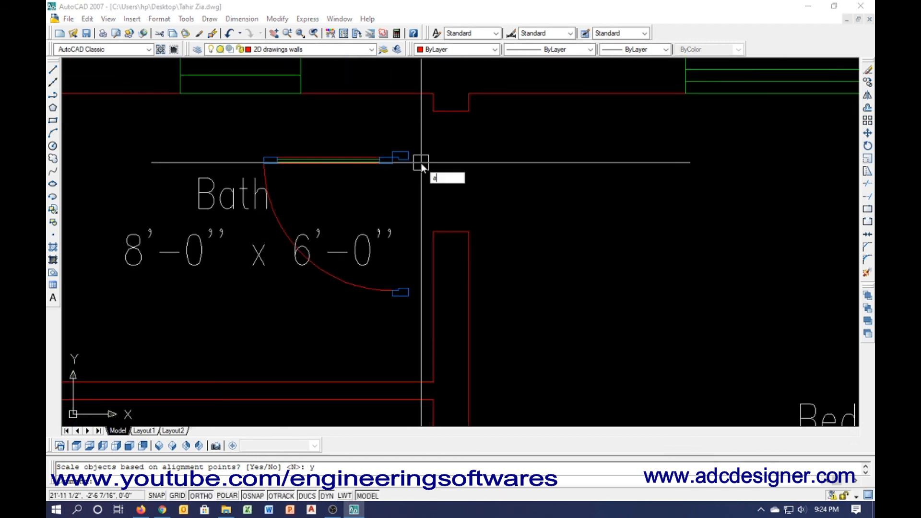
type("l")
key("Return")
left_click(389, 287)
key("Return")
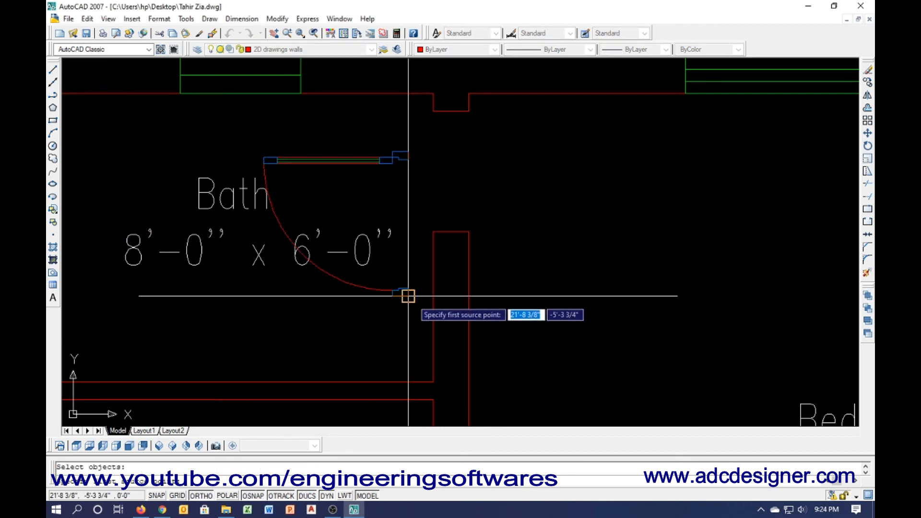
left_click(409, 296)
left_click(450, 232)
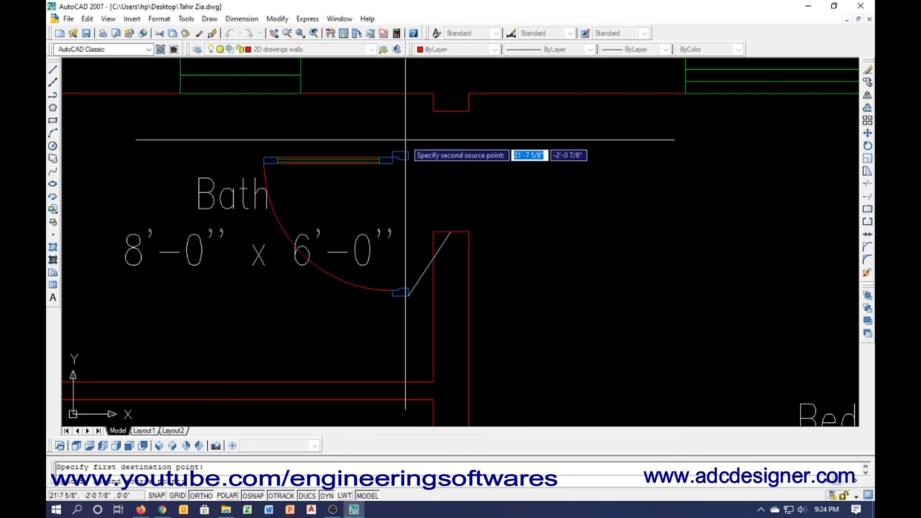
left_click(407, 152)
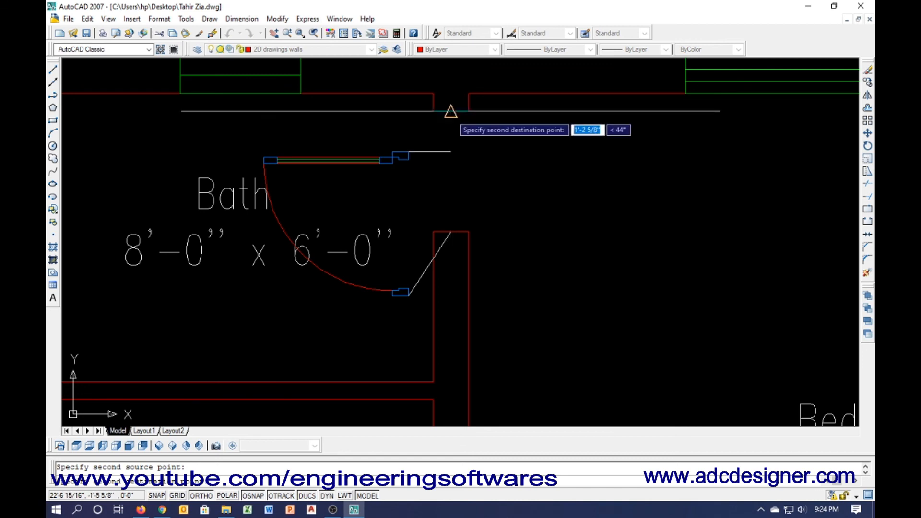
left_click(450, 111)
key("Return")
scroll(373, 251, "down", 5)
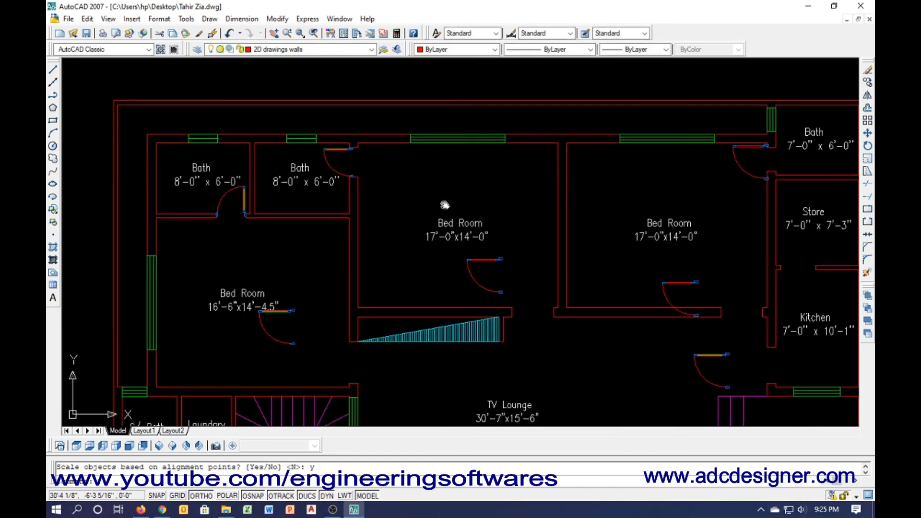
type("y")
key("Return")
middle_click_drag(248, 334, 282, 222)
scroll(281, 222, "up", 2)
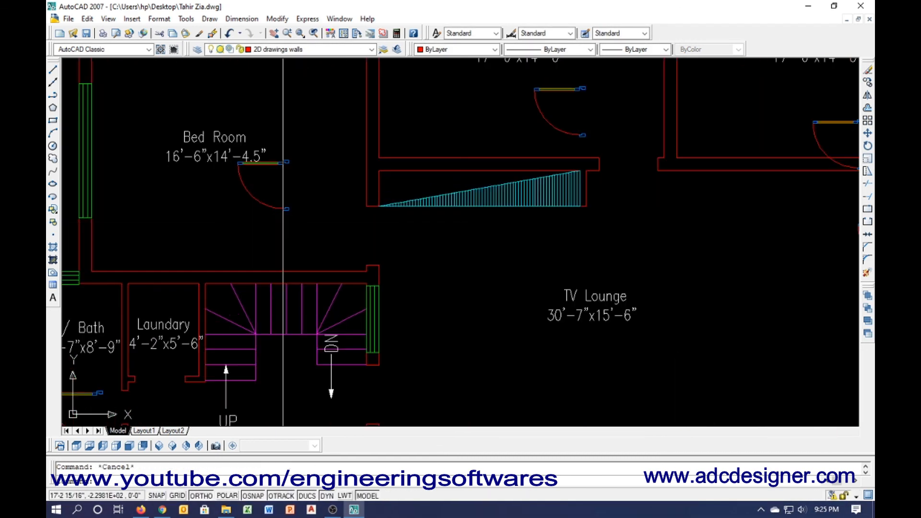
type("mi")
key("Return")
left_click(275, 206)
key("Return")
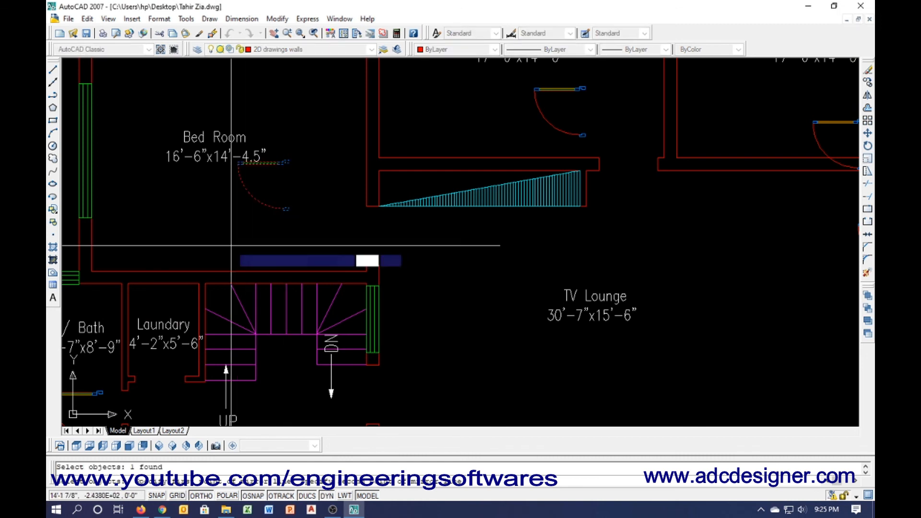
left_click(231, 245)
key("Escape")
Mirror the door in the 16'-6"x14'-4.5" Bed Room across a horizontal line and delete the original
left_click(267, 204)
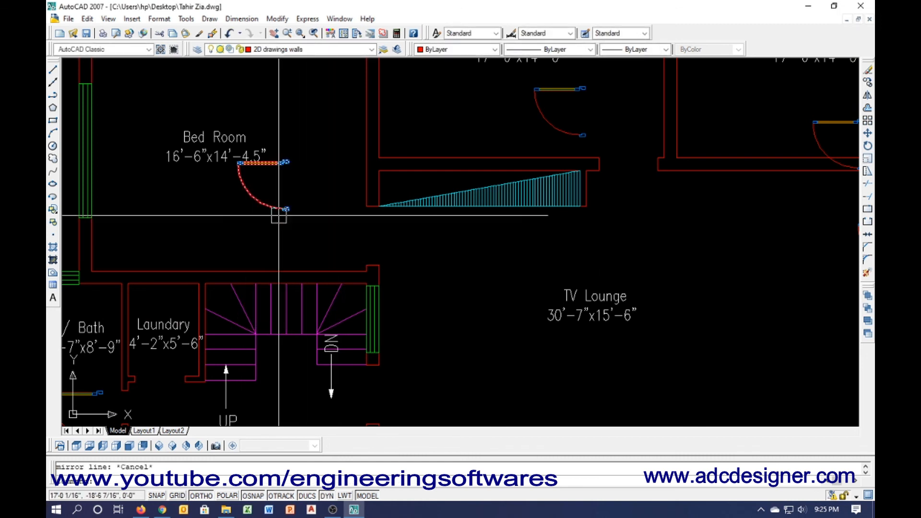
key("Return")
left_click(283, 197)
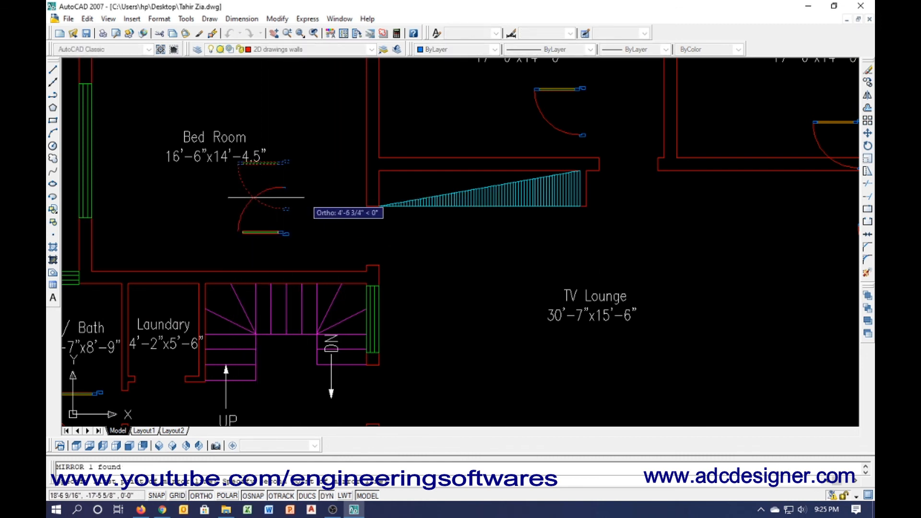
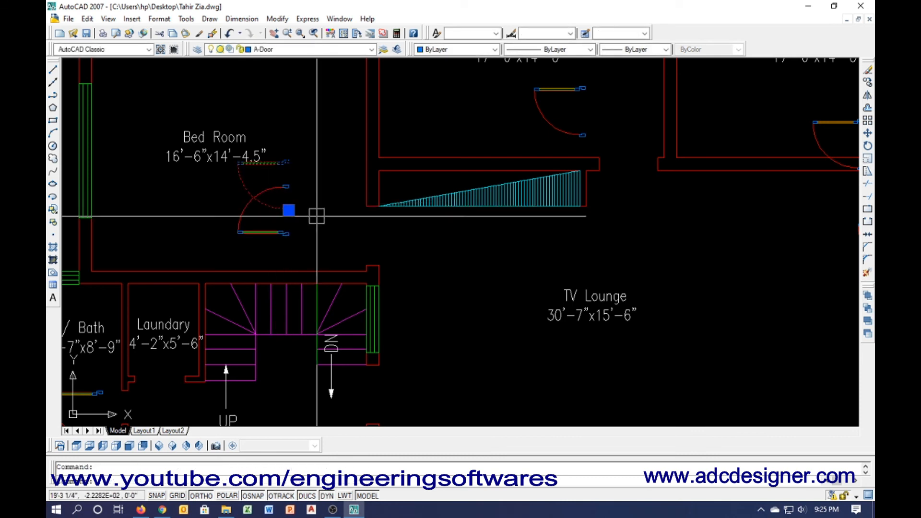
key("Delete")
Align the mirrored door to the jamb midpoints of the 16'-6"x14'-4.5" Bed Room's TV Lounge entrance, scaling it to fit
type("al")
key("Return")
left_click(266, 226)
key("Return")
scroll(303, 248, "up", 2)
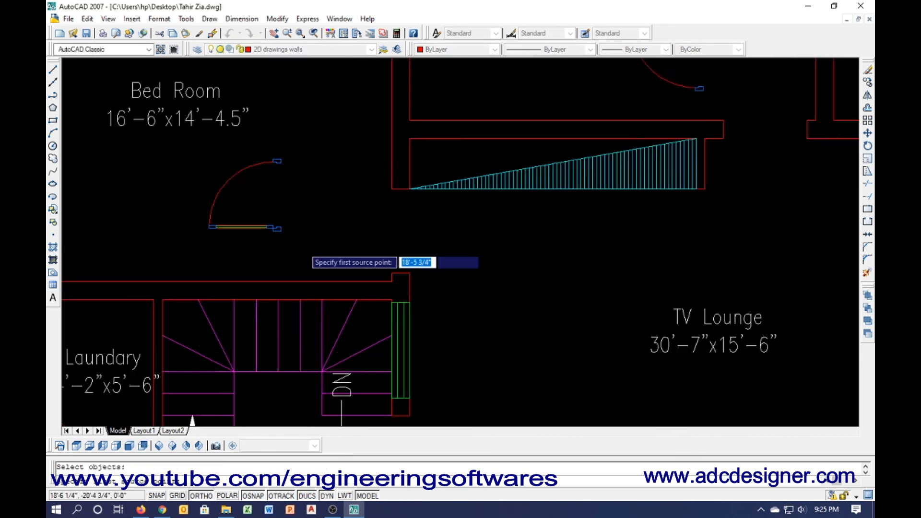
scroll(299, 240, "up", 2)
left_click(255, 215)
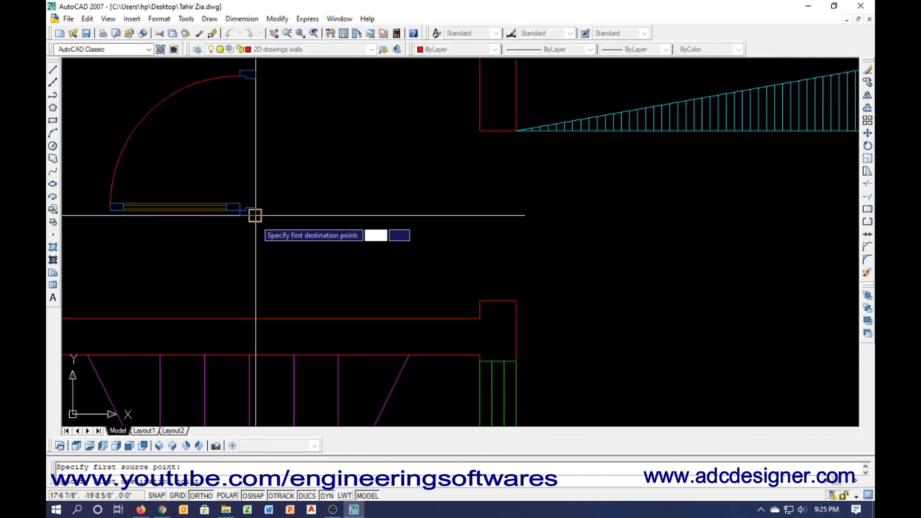
left_click(498, 301)
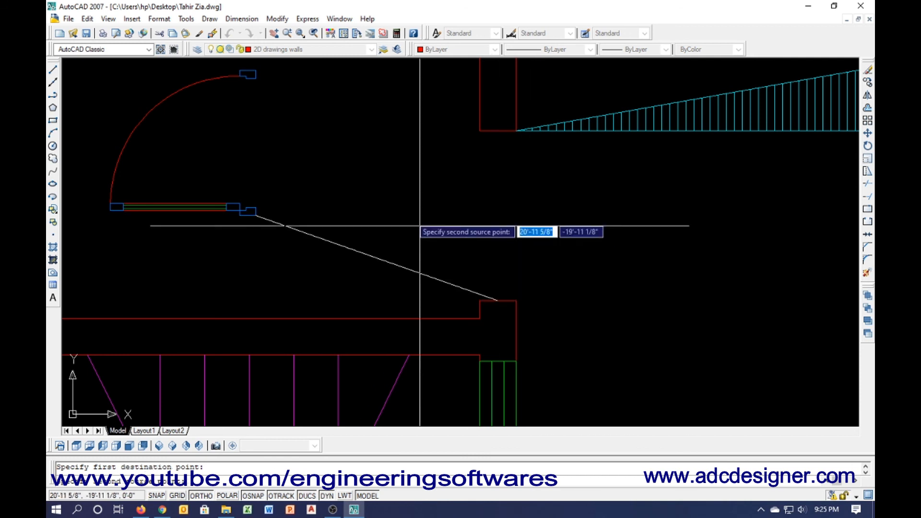
left_click(254, 71)
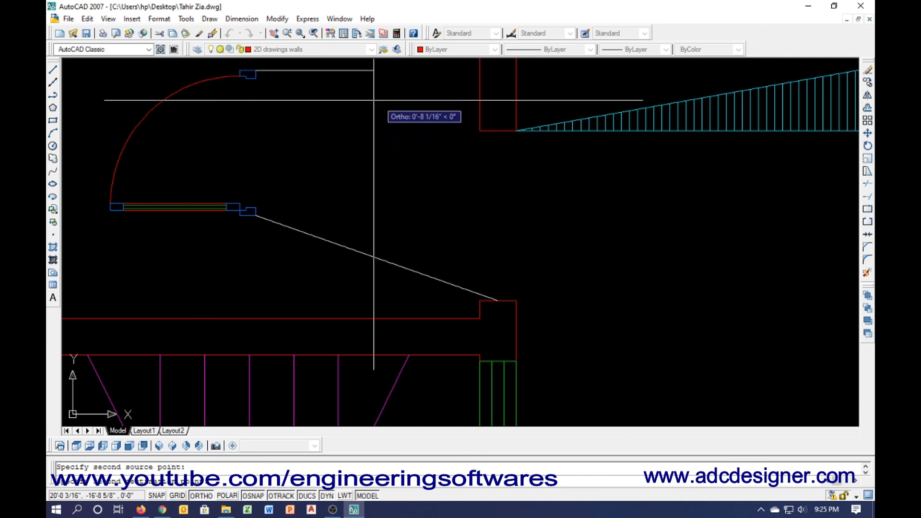
left_click(498, 130)
key("Return")
type("y")
key("Return")
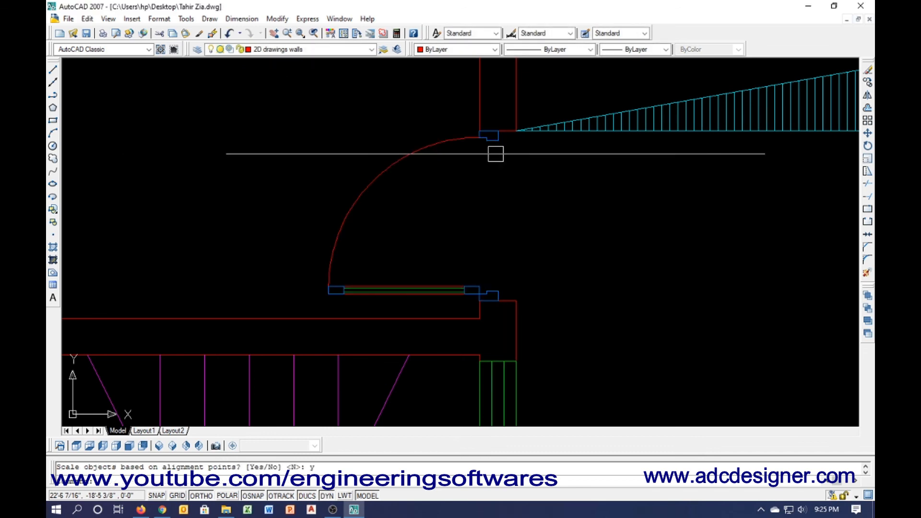
Delete the loose door copy near the TV Lounge opening of the 17'-0"x14'-0" Bed Room next to the Kitchen
scroll(495, 153, "down", 5)
mouse_move(436, 198)
middle_mouse_down()
mouse_move(378, 256)
mouse_move(264, 309)
middle_mouse_up()
key("Escape")
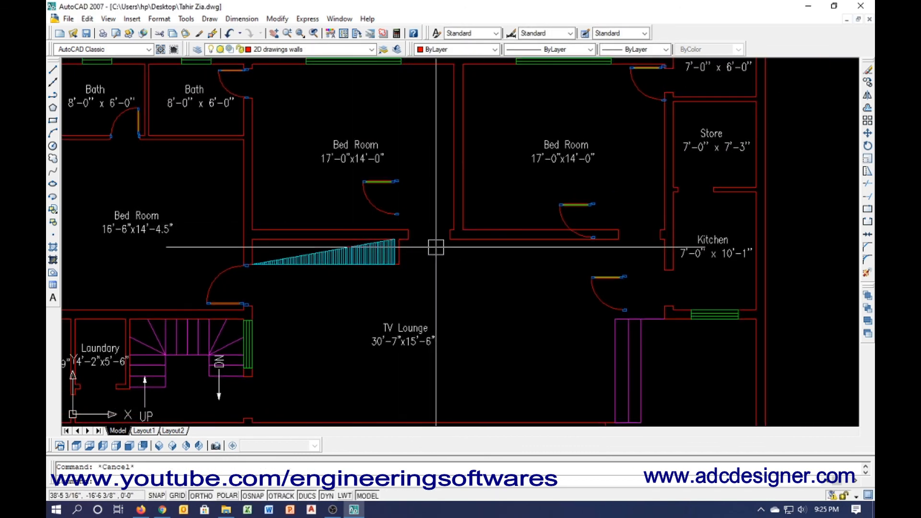
left_click(577, 205)
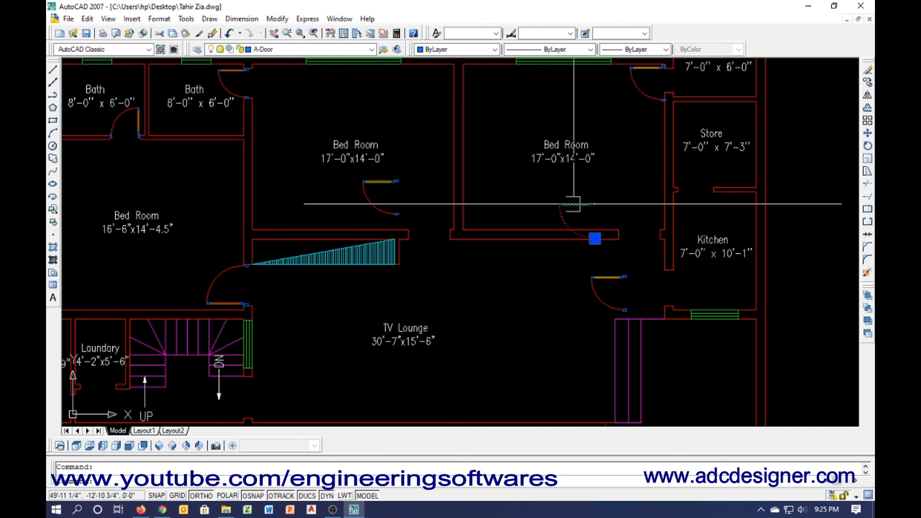
type("e")
key("Return")
Rotate the door in the 17'-0"x14'-0" Bed Room above the TV Lounge recess by 270°
type("ro")
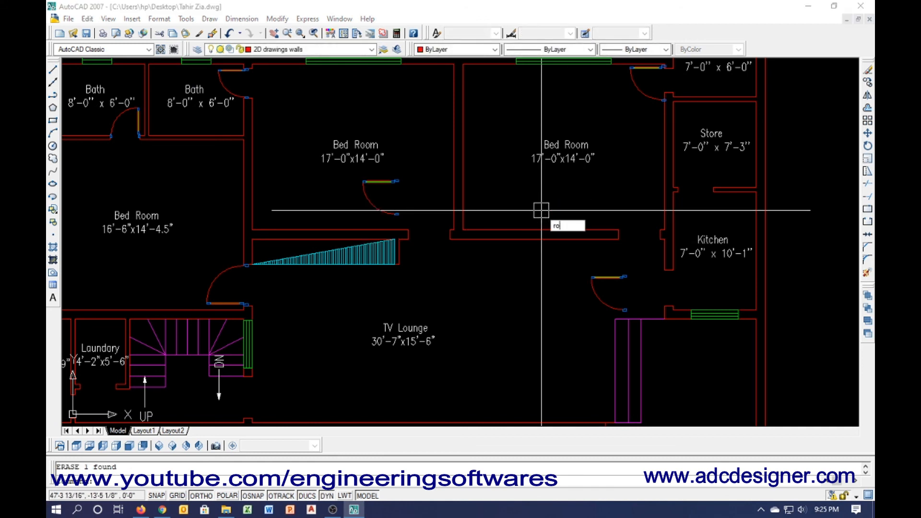
key("Return")
key("Return")
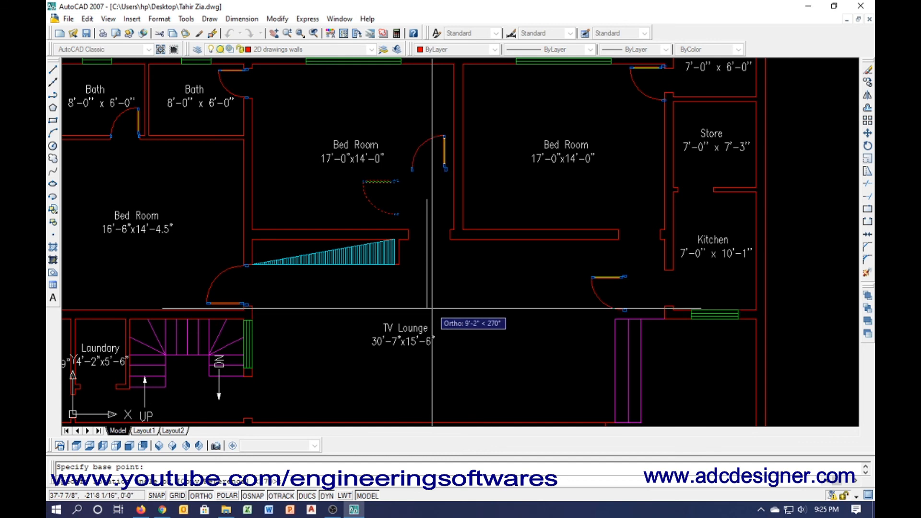
key("Escape")
key("Return")
scroll(454, 162, "up", 4)
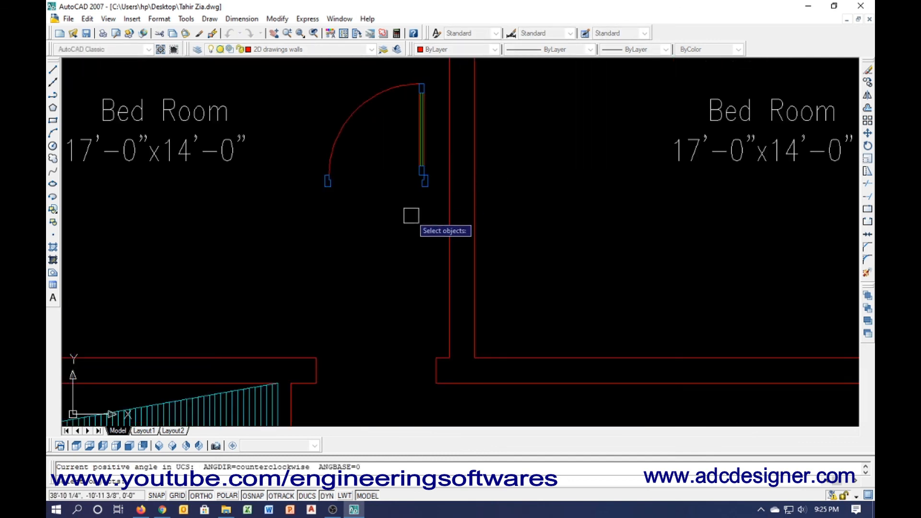
key("Escape")
Align the rotated door to the jamb midpoints of that 17'-0"x14'-0" Bed Room's TV Lounge opening, scaling it to fit
type("al")
key("Return")
left_click(344, 177)
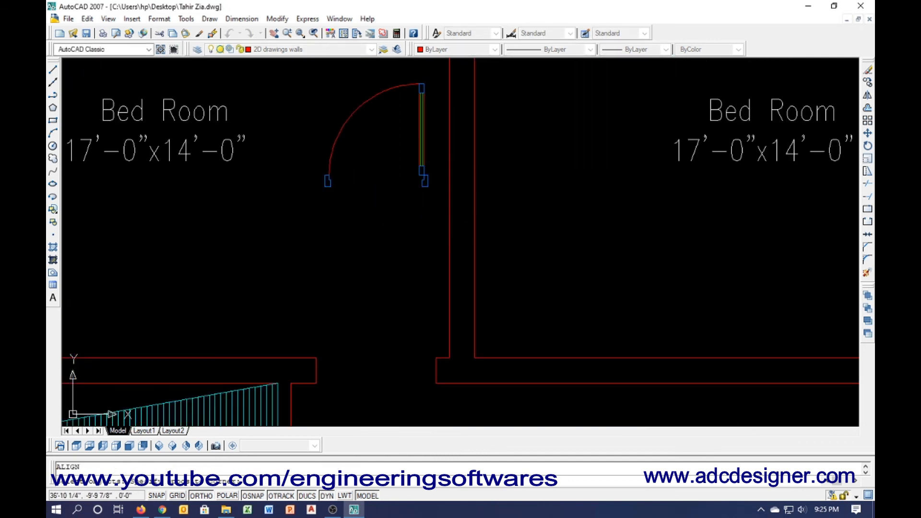
key("Return")
left_click(325, 185)
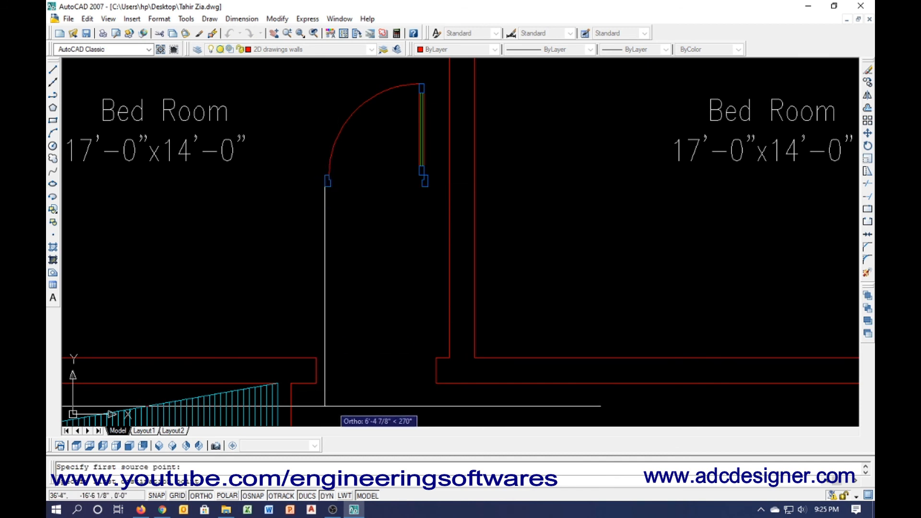
left_click(317, 370)
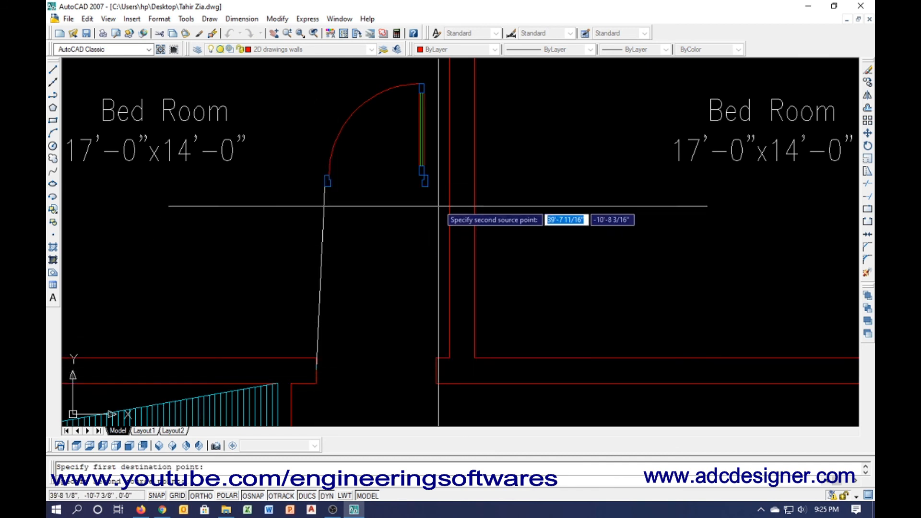
left_click(435, 371)
key("Return")
type("y")
key("Return")
scroll(389, 319, "down", 3)
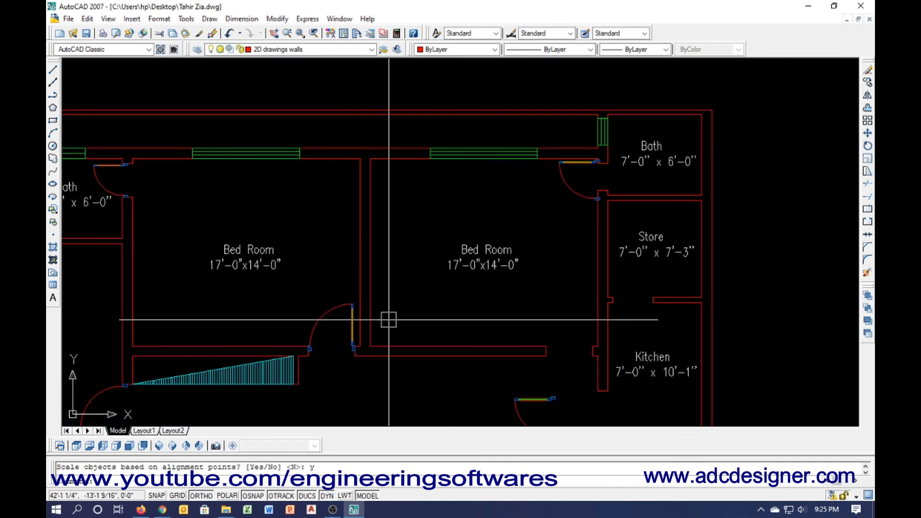
Copy the fitted Bed Room door into the neighbouring 17'-0"x14'-0" Bed Room's opening, using the rooms' matching lower-left inner corners as reference points
left_click(337, 313)
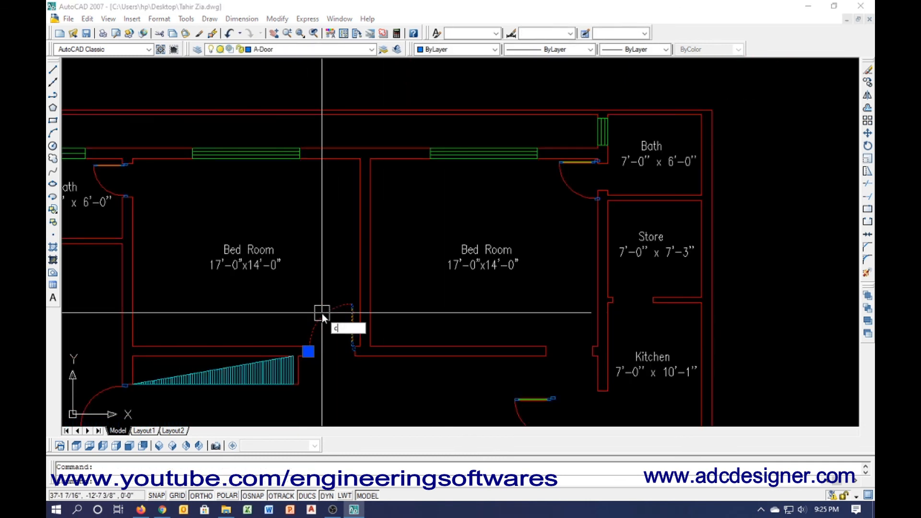
key("Return")
left_click(133, 346)
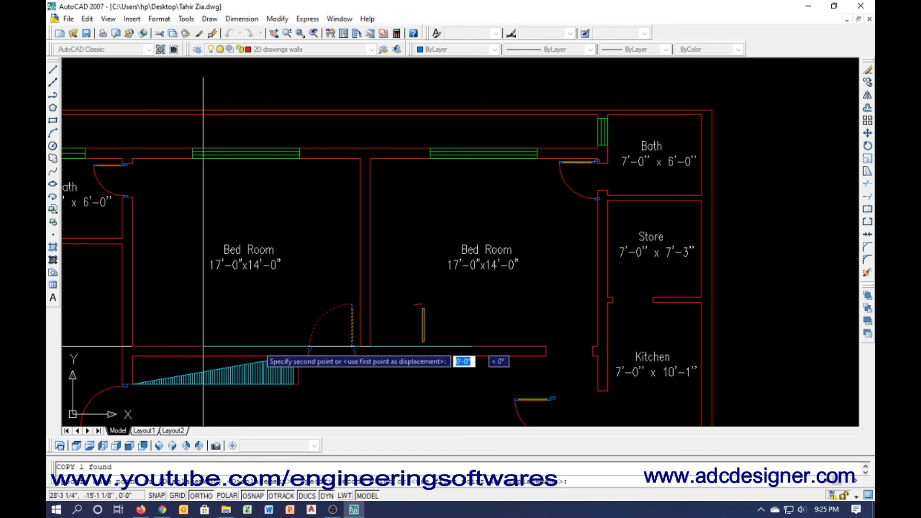
left_click(370, 346)
key("Escape")
Rotate the loose door in the TV Lounge beside the Kitchen opening by 180°
scroll(264, 288, "down", 2)
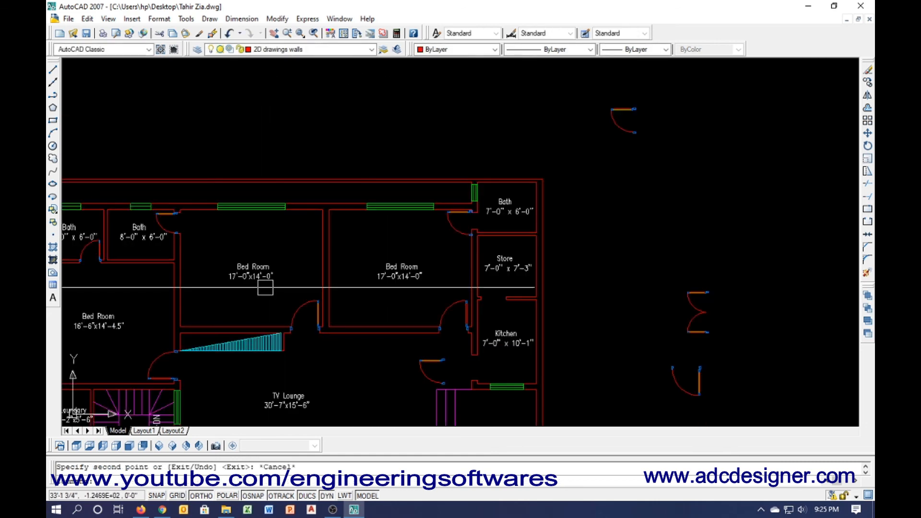
middle_click_drag(332, 285, 322, 228)
scroll(399, 333, "up", 3)
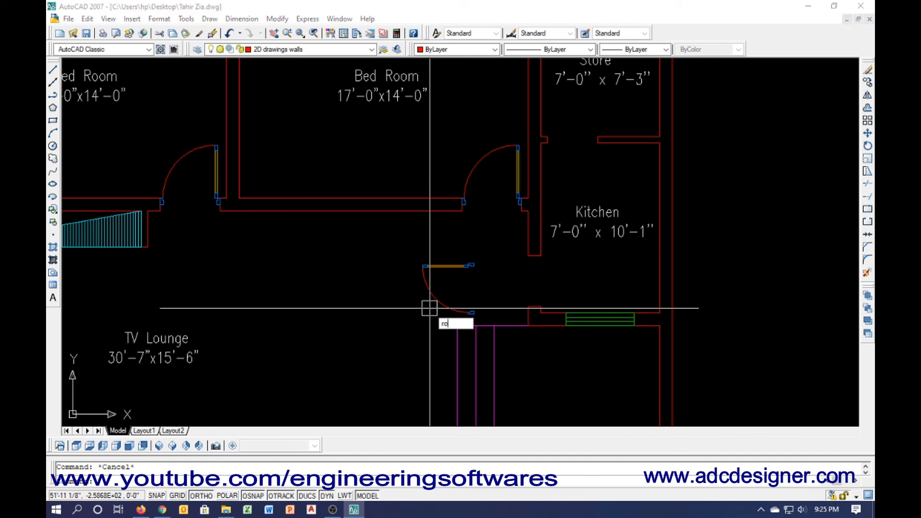
type("ro")
key("Return")
left_click(389, 295)
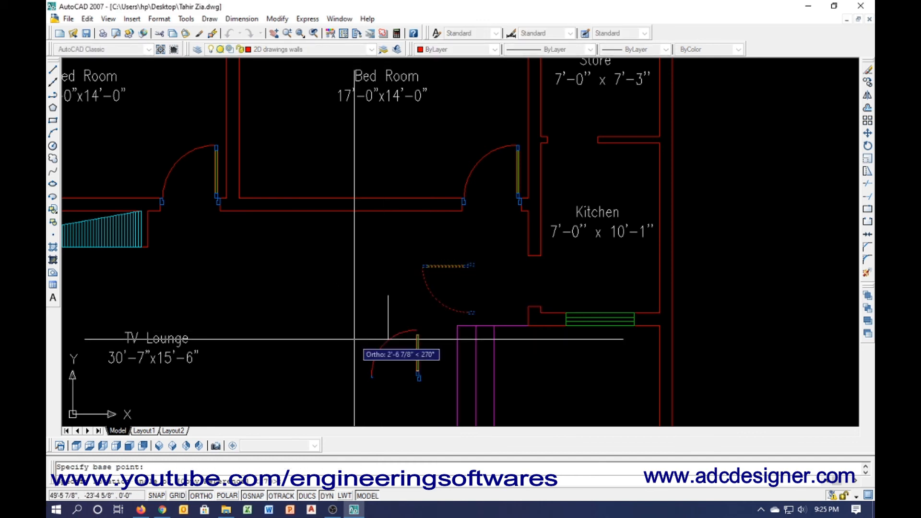
left_click(337, 264)
left_click(313, 328)
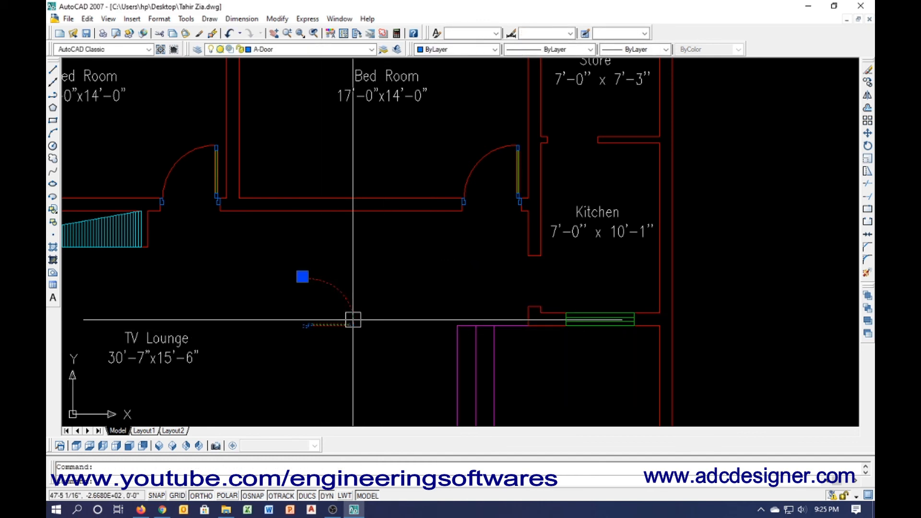
Move the rotated door horizontally toward the Kitchen, just short of its TV Lounge opening
type("m")
key("Return")
left_click(353, 323)
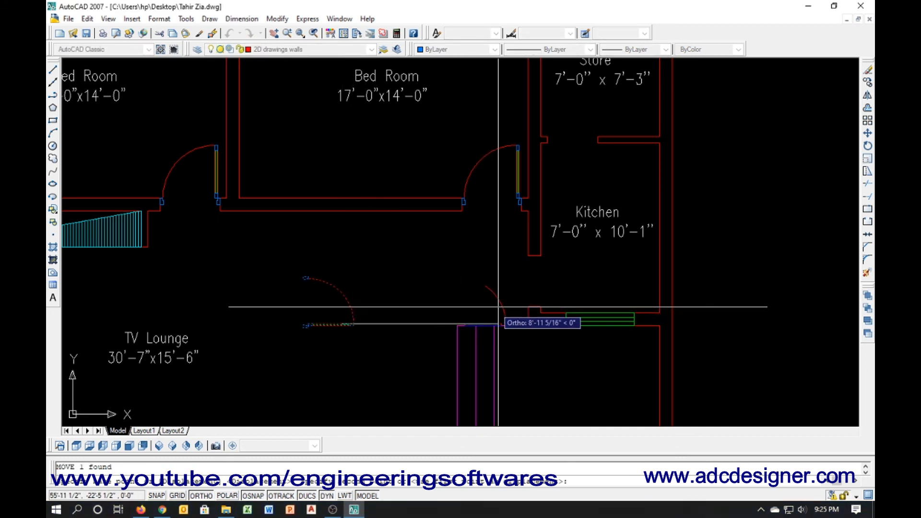
scroll(499, 306, "up", 3)
left_click(488, 328)
key("Escape")
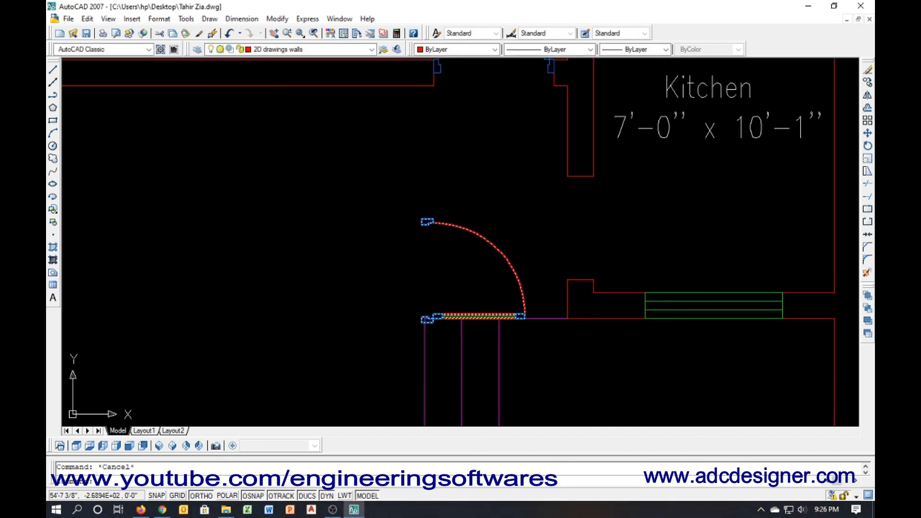
Align the moved door to the jamb midpoints of the Kitchen's TV Lounge opening, scaling it to fit
type("al")
key("Return")
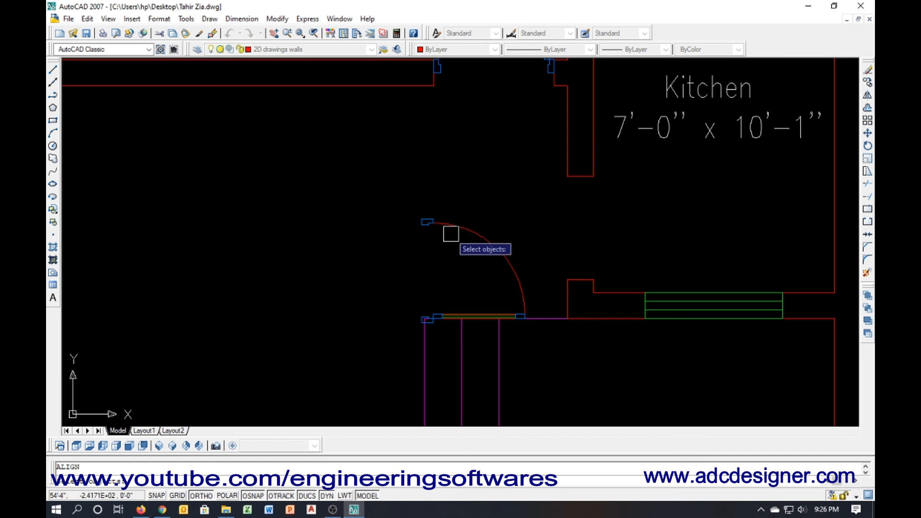
key("Return")
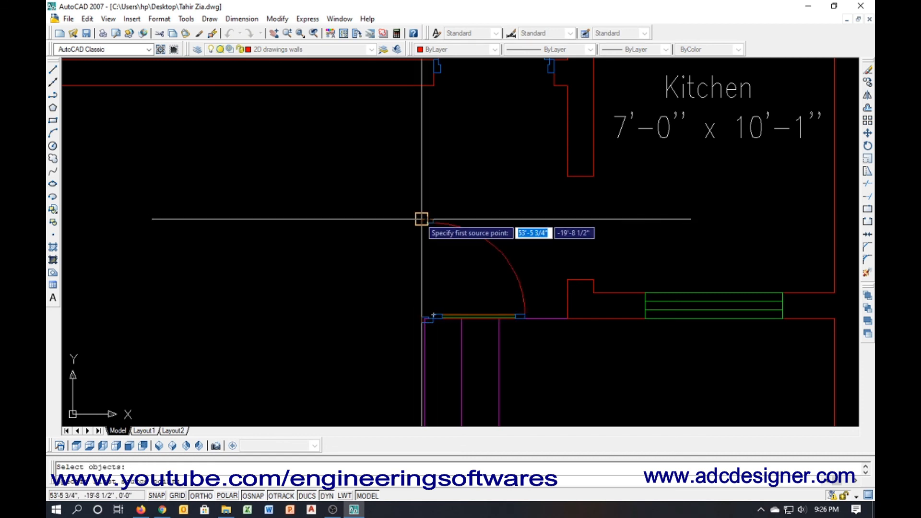
left_click(425, 222)
left_click(579, 177)
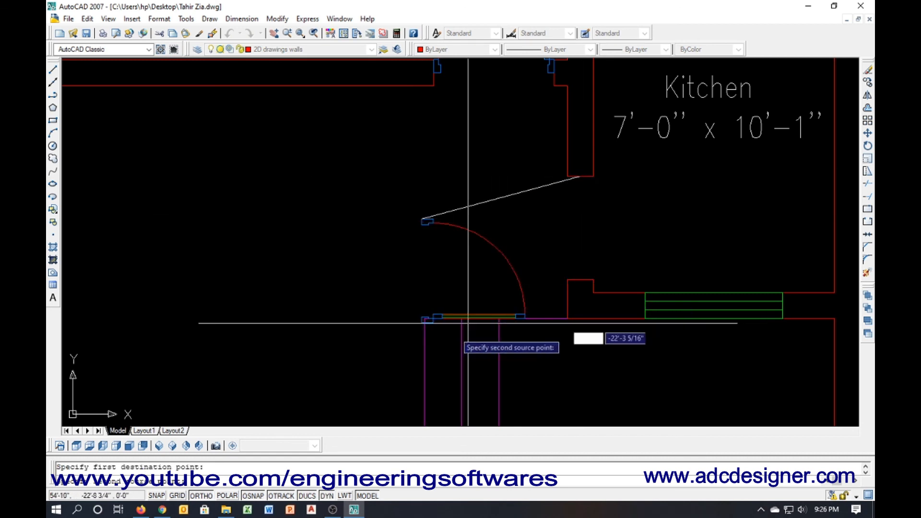
left_click(424, 320)
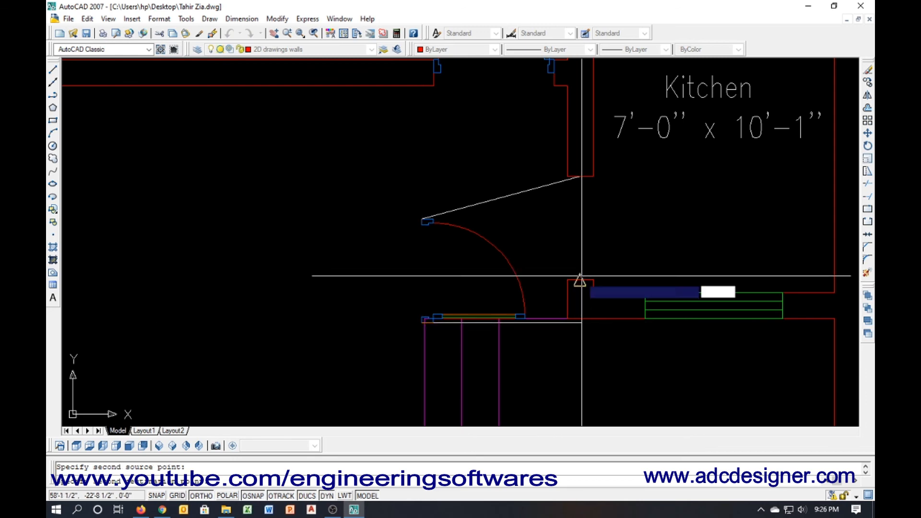
left_click(579, 279)
key("Return")
key("Return")
scroll(439, 312, "down", 5)
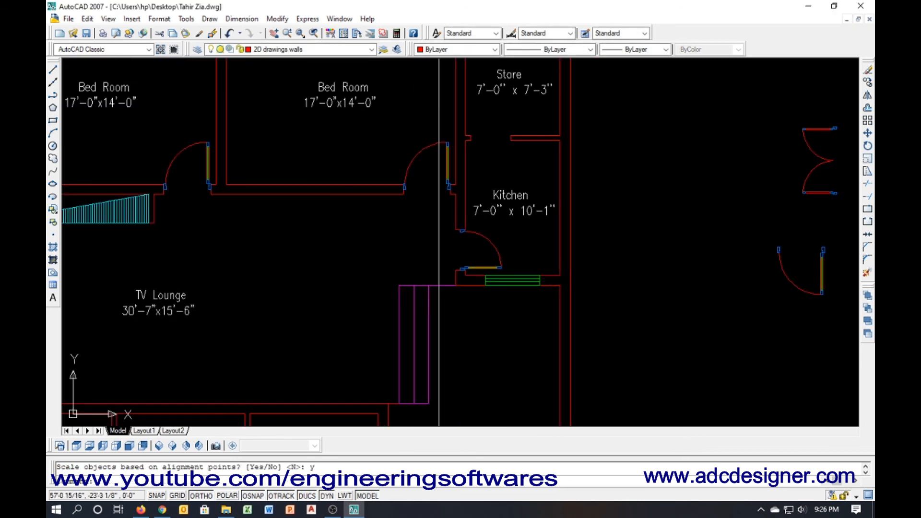
key("Escape")
Copy the fitted Kitchen door straight up to the 7'-0" x 6'-0" Bath opening
middle_click_drag(465, 285, 492, 246)
middle_click_drag(473, 157, 415, 317)
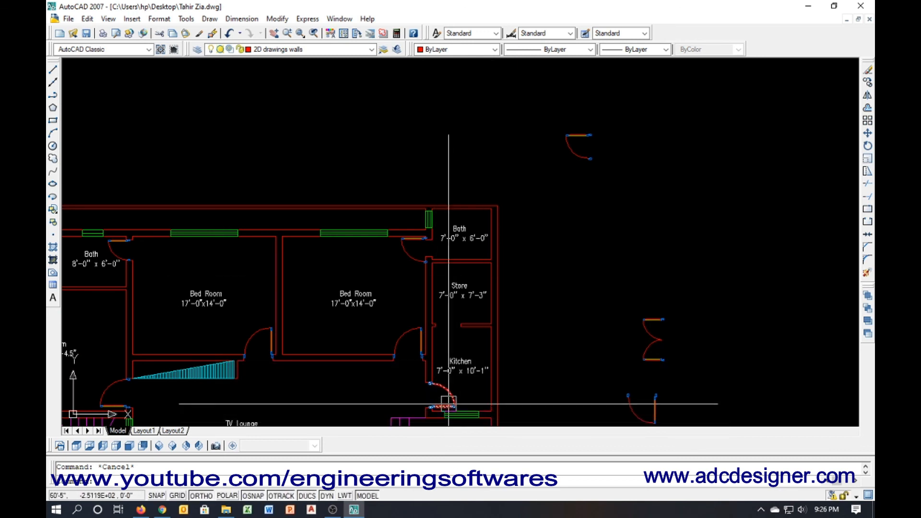
middle_click_drag(448, 403, 450, 360)
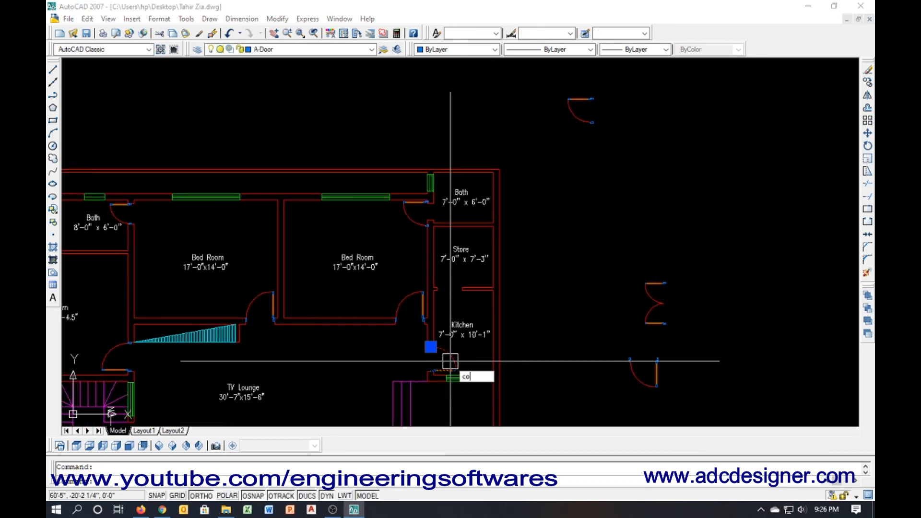
key("Return")
left_click(450, 361)
scroll(437, 243, "up", 5)
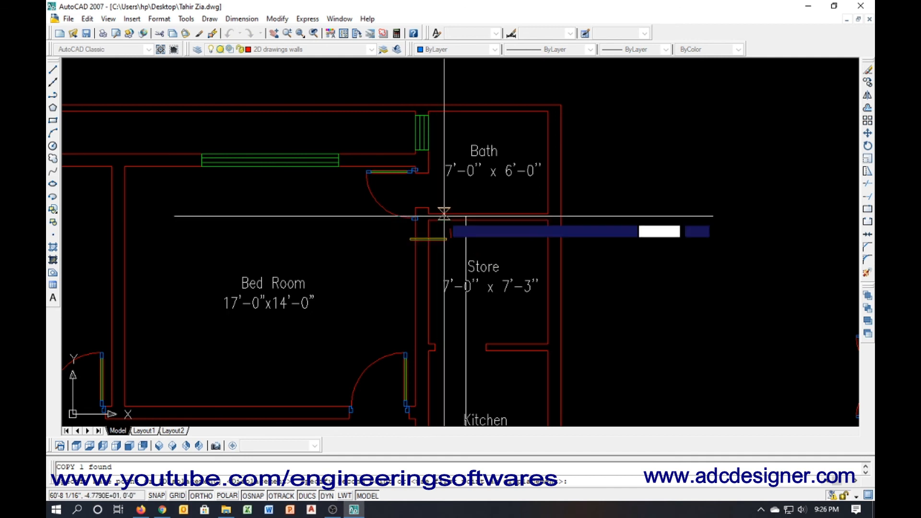
left_click(444, 213)
key("Return")
Delete the old door swinging into the Bed Room at the 7'-0" x 6'-0" Bath opening
left_click(382, 201)
type("e")
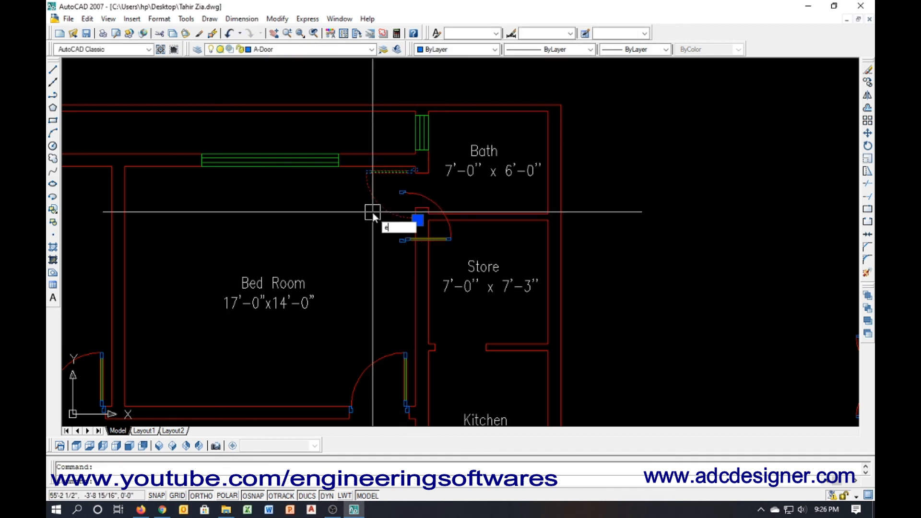
key("Return")
Align the copied door to the jamb midpoints of the 7'-0" x 6'-0" Bath opening, scaling it to fit
type("al")
key("Return")
left_click(404, 241)
key("Return")
scroll(405, 241, "up", 4)
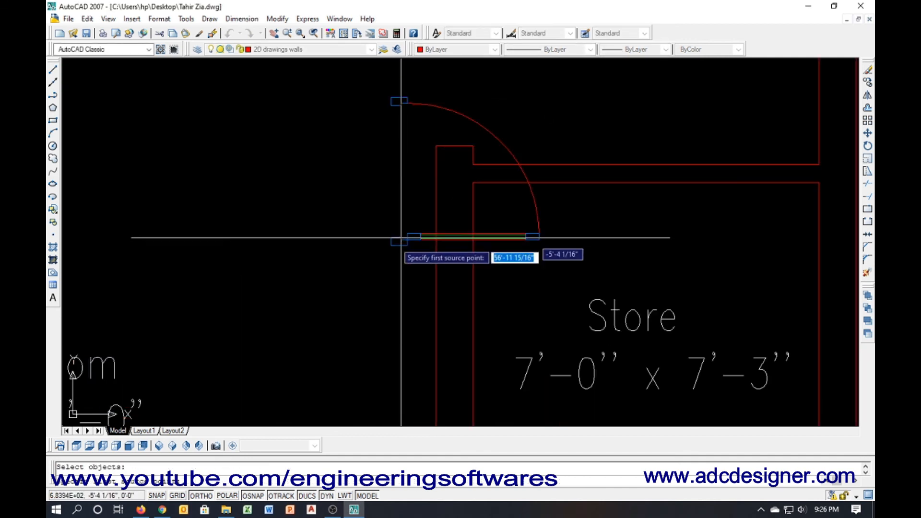
left_click(453, 146)
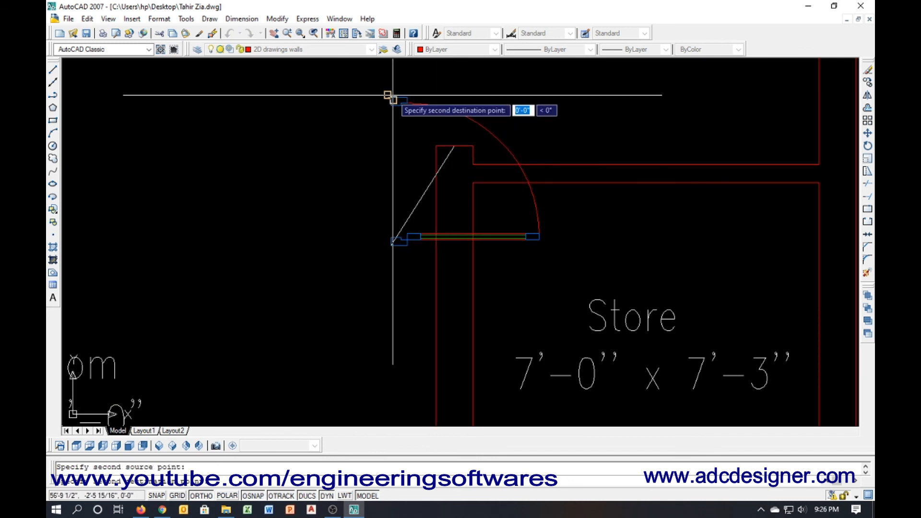
middle_click_drag(418, 133, 409, 245)
left_click(444, 158)
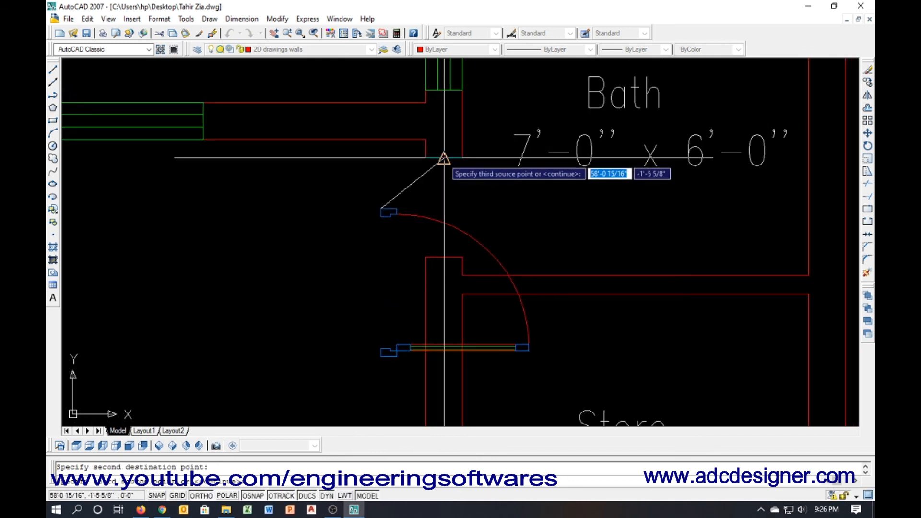
key("Return")
type("y")
key("Return")
scroll(316, 192, "down", 6)
scroll(317, 192, "down", 5)
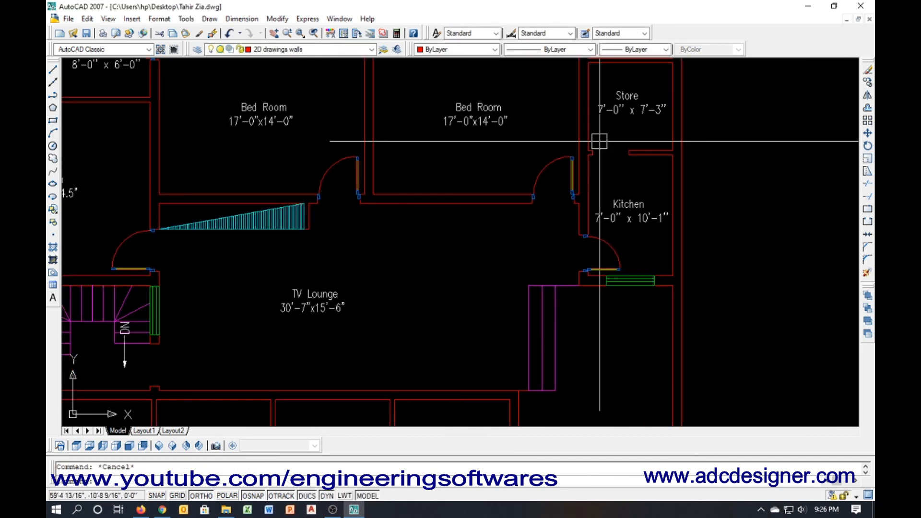
key("Escape")
Try to mirror the 8'-0" x 6'-0" Bath's door toward the staircase, keeping the original, and undo the mirrored copy
middle_click_drag(400, 256, 392, 287)
scroll(329, 276, "up", 9)
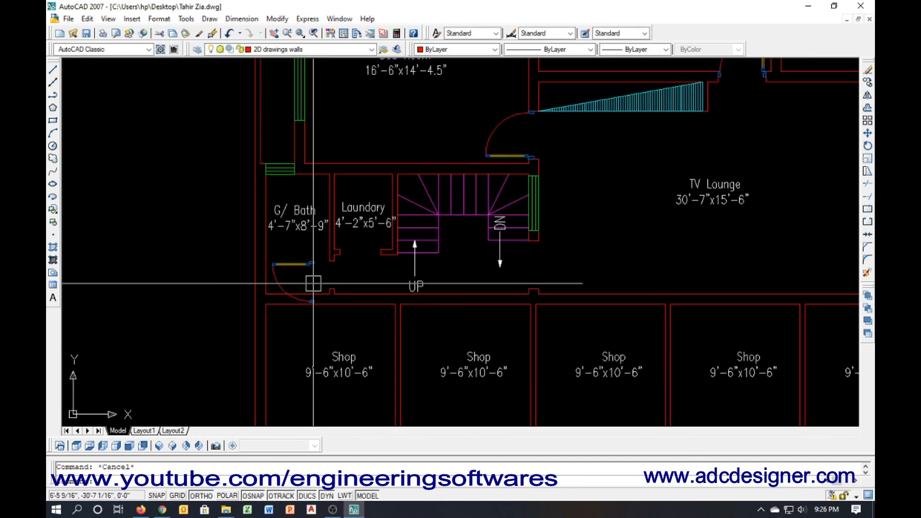
scroll(267, 303, "down", 8)
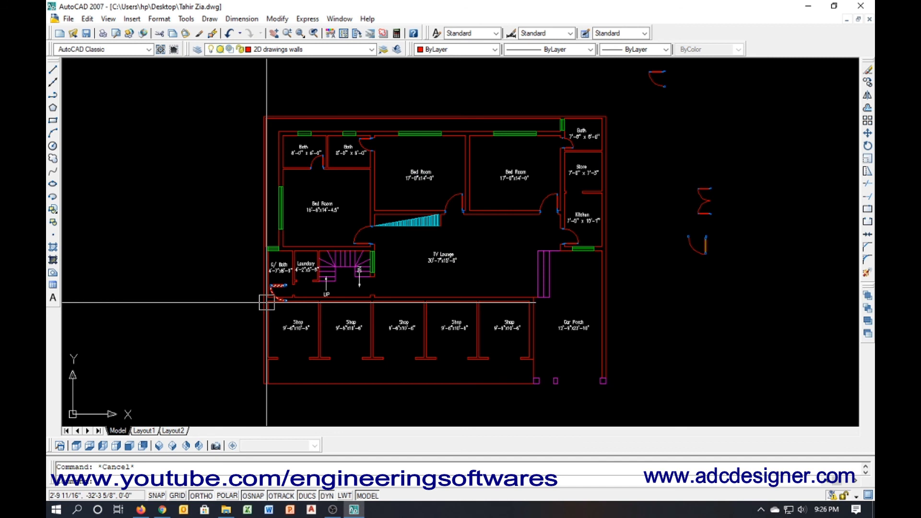
scroll(267, 303, "up", 2)
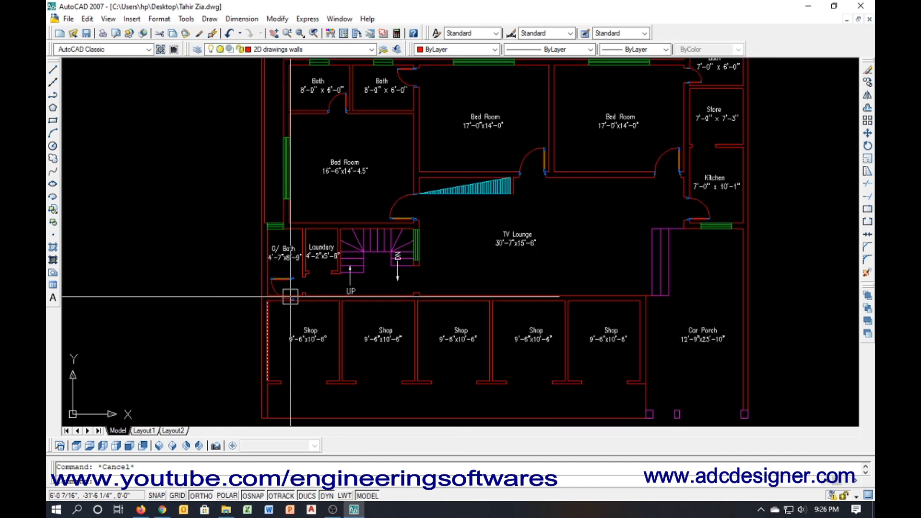
type("mi")
key("Return")
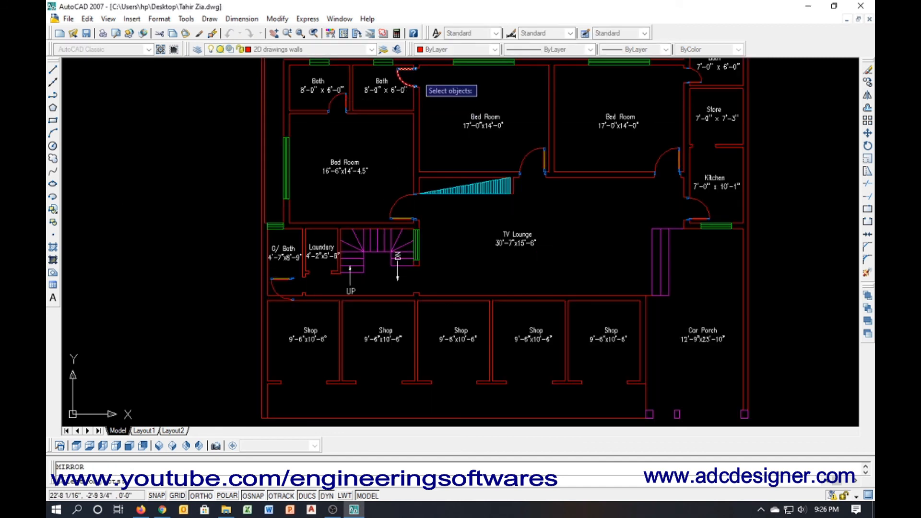
key("Return")
left_click(387, 163)
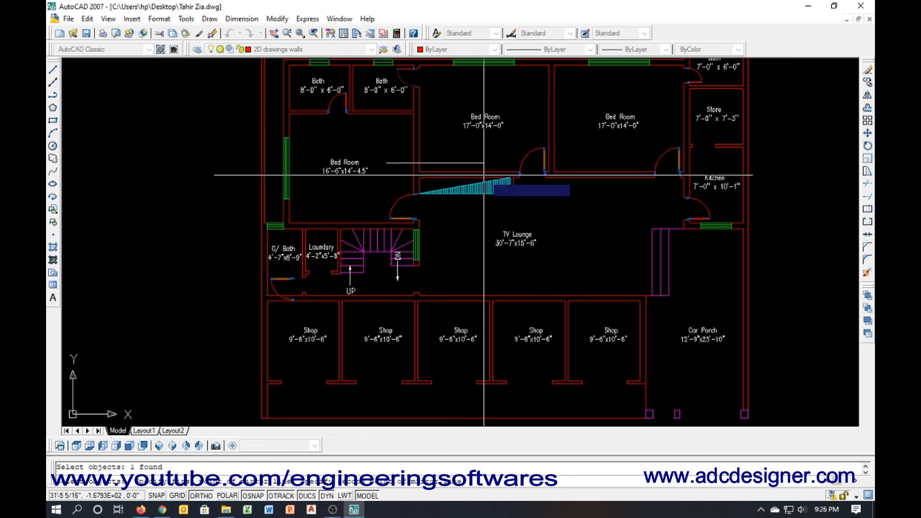
scroll(380, 279, "up", 2)
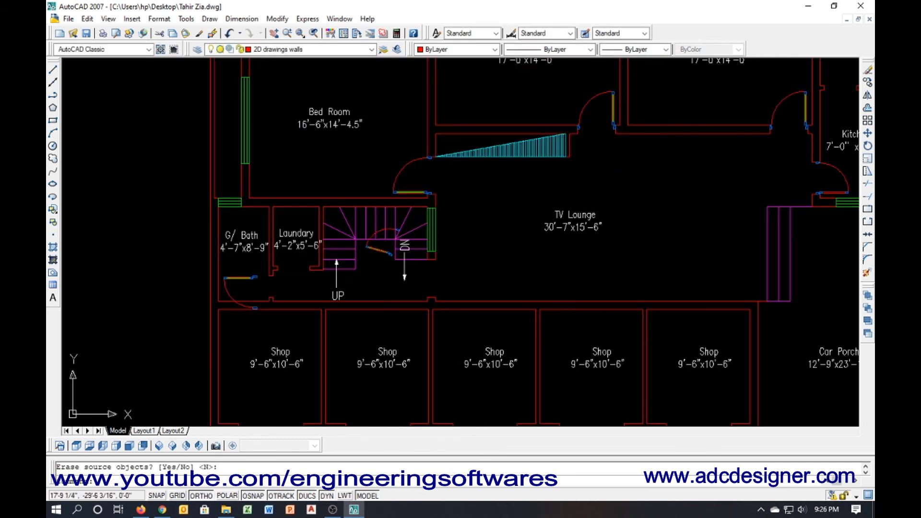
key("ctrl+z")
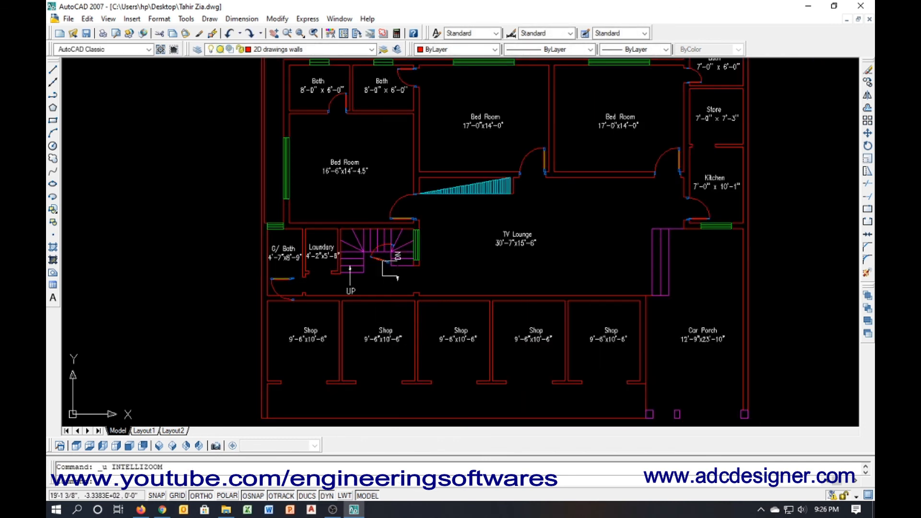
key("ctrl+z")
Mirror the door between the 8'-0" x 6'-0" Bath and the 17'-0"x14'-0" Bed Room about a horizontal line, keeping the original
key("Return")
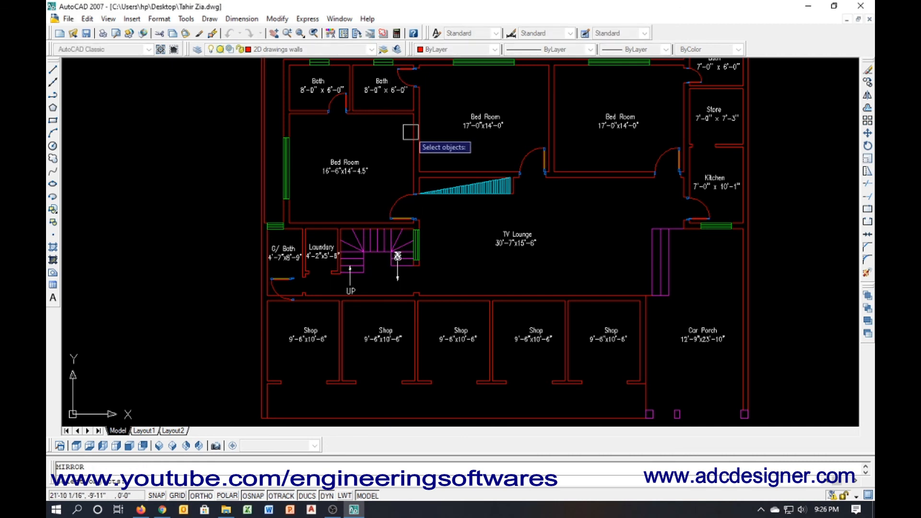
left_click(409, 86)
key("Return")
left_click(387, 146)
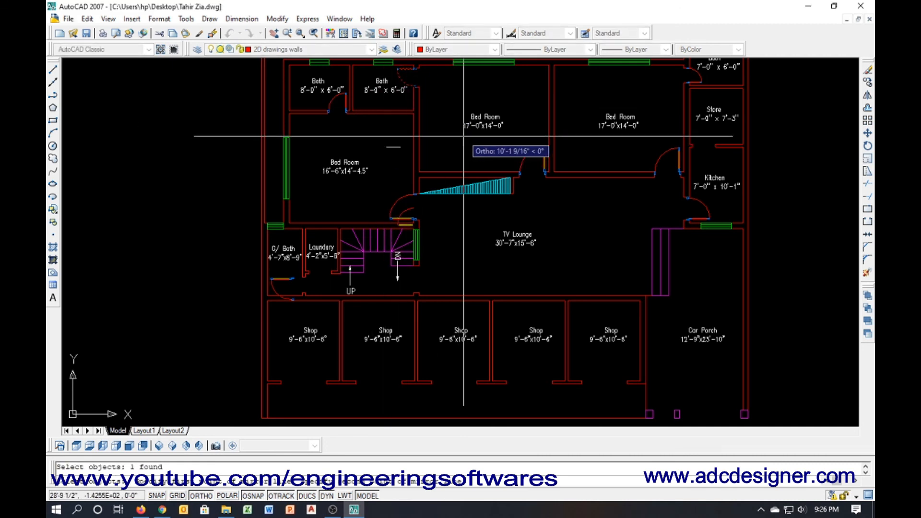
left_click(462, 147)
key("Return")
Move the mirrored door copy onto the midpoint of the G/ Bath opening's lower jamb
scroll(411, 216, "up", 4)
left_click(421, 195)
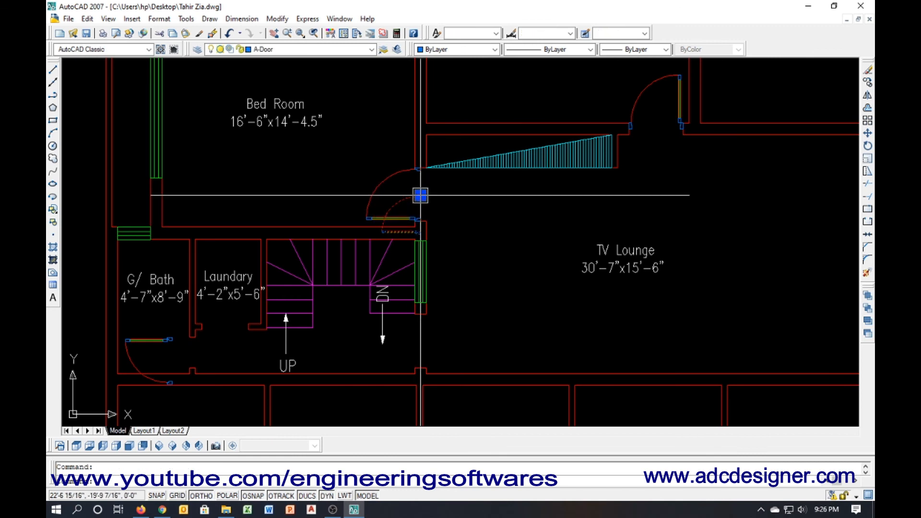
type("m")
key("Return")
scroll(413, 235, "up", 5)
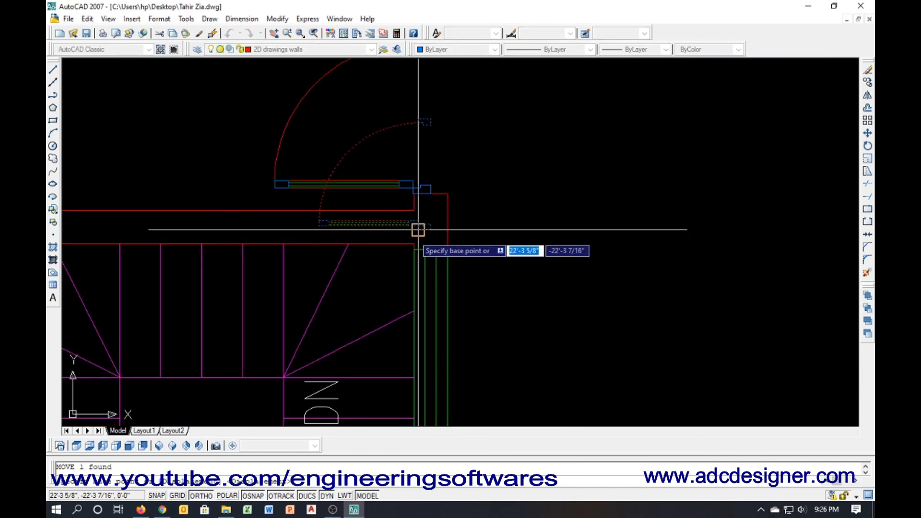
left_click(426, 229)
scroll(424, 268, "down", 5)
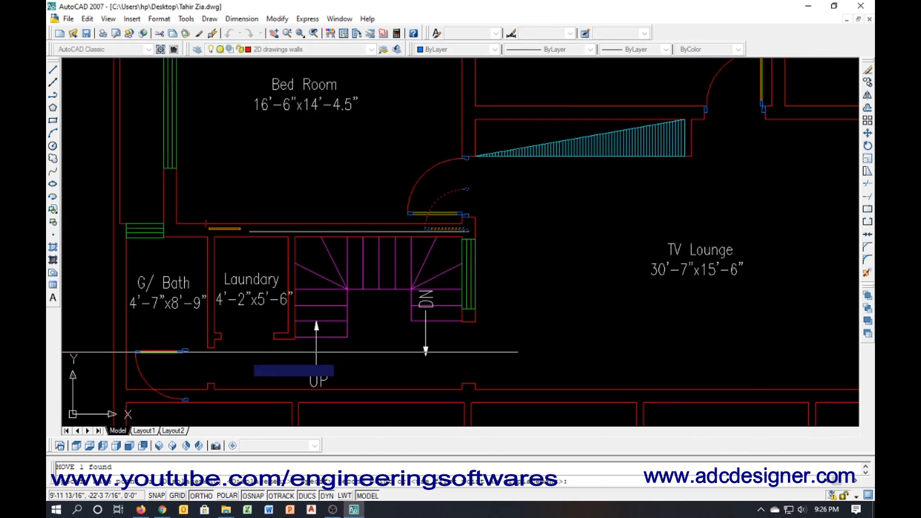
scroll(216, 391, "up", 5)
left_click(216, 379)
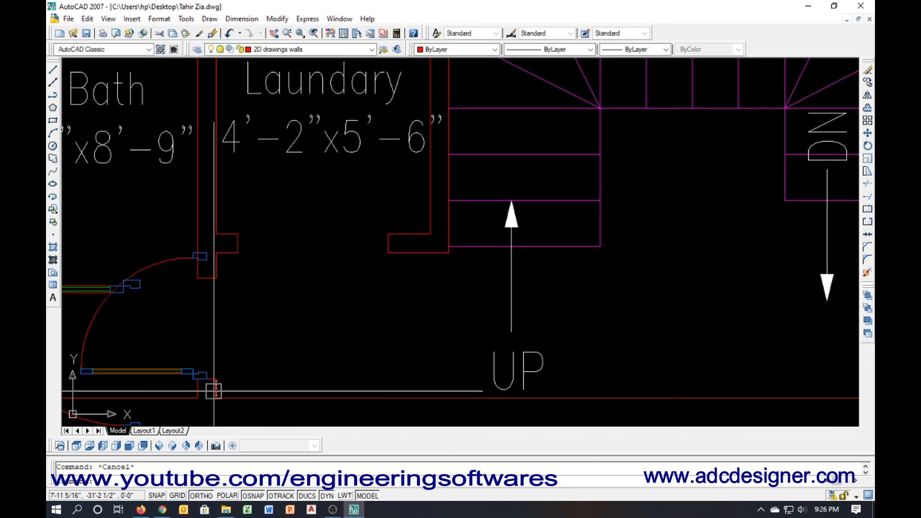
Delete the old G/ Bath door and move the mirrored door horizontally left, clear of the opening
middle_click_drag(214, 391, 309, 351)
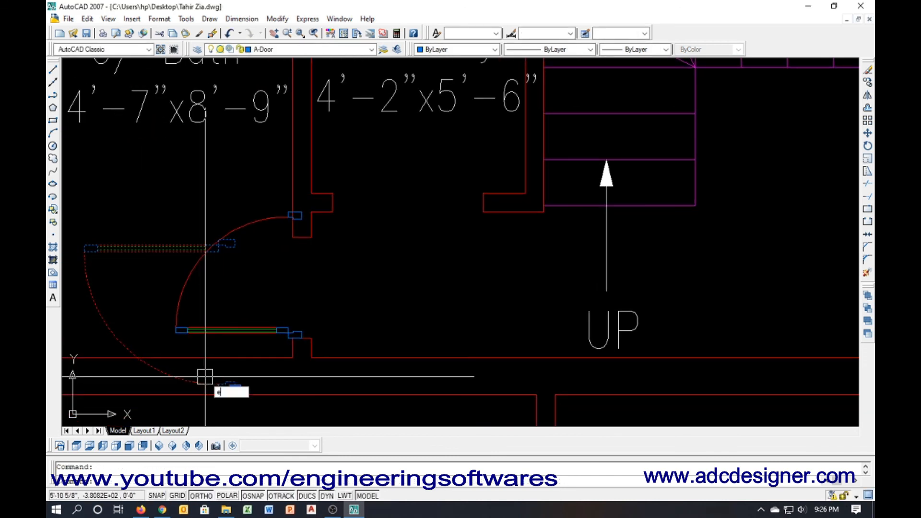
type("m")
key("space")
left_click(237, 331)
key("space")
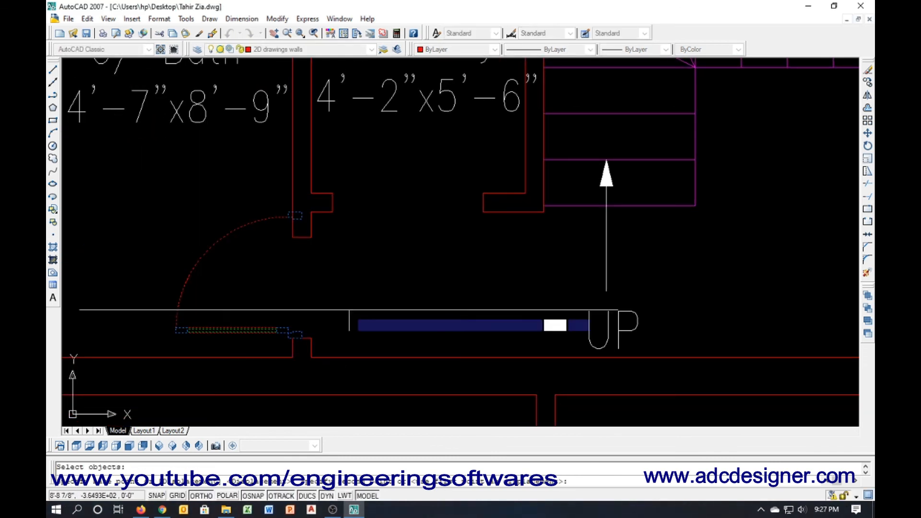
left_click(350, 310)
left_click(231, 313)
Align the G/ Bath door's two jambs with the midpoints of its opening's jambs, scaling the door to fit
key("space")
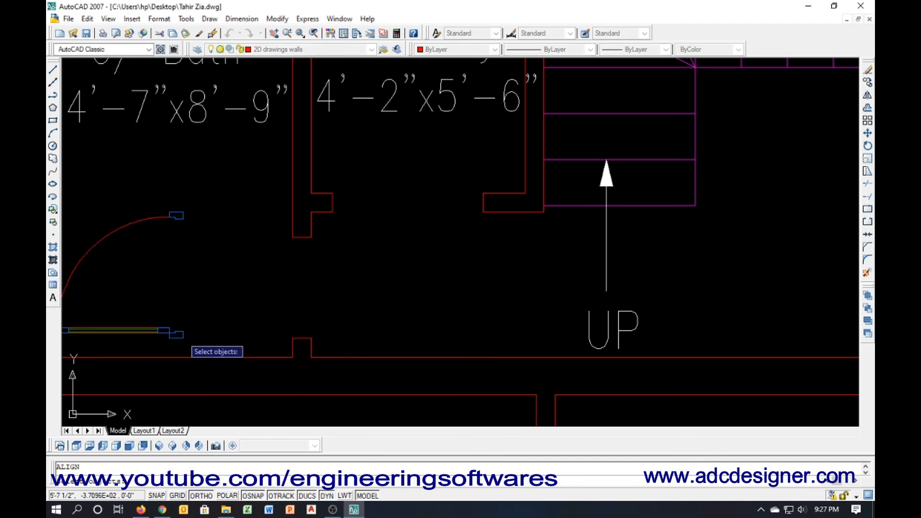
left_click(175, 334)
key("space")
left_click(183, 338)
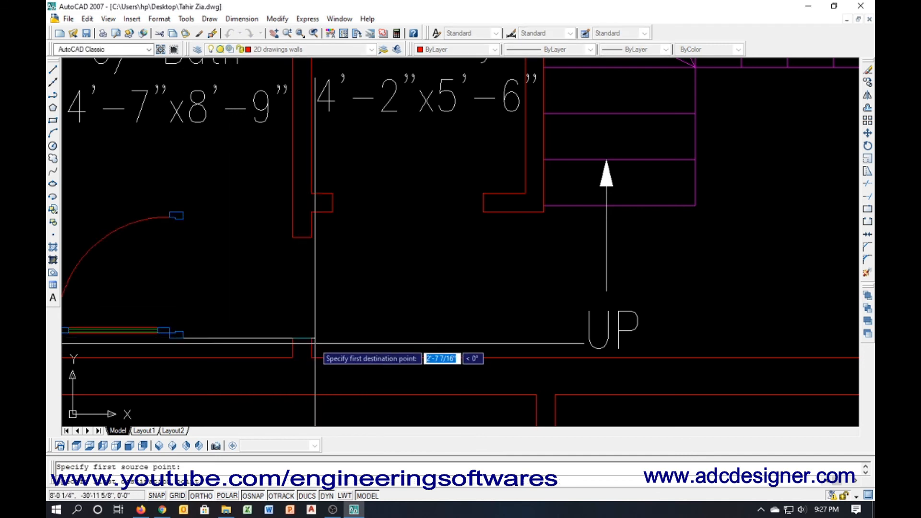
left_click(302, 338)
left_click(183, 213)
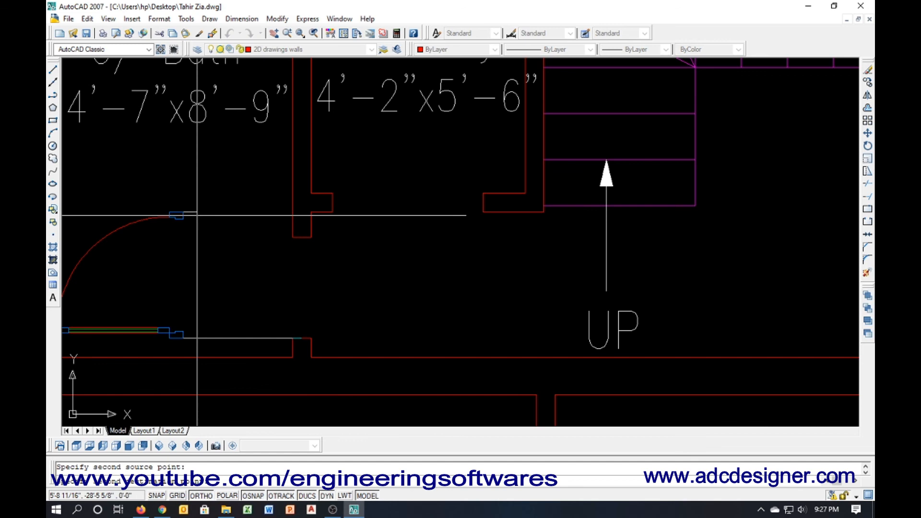
left_click(302, 237)
key("space")
scroll(256, 240, "down", 7)
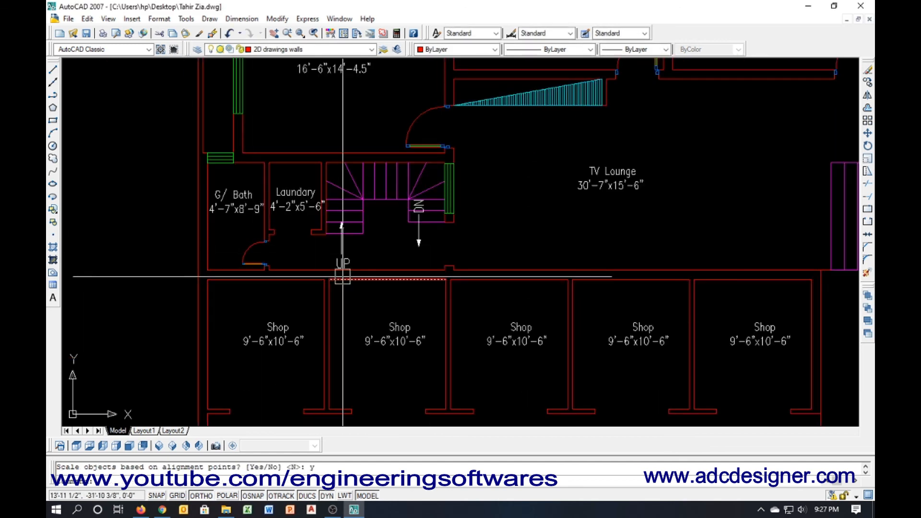
key("Escape")
Rotate the spare double door beside the plan by 270 degrees so its leaves point upward
middle_click_drag(349, 315, 302, 275)
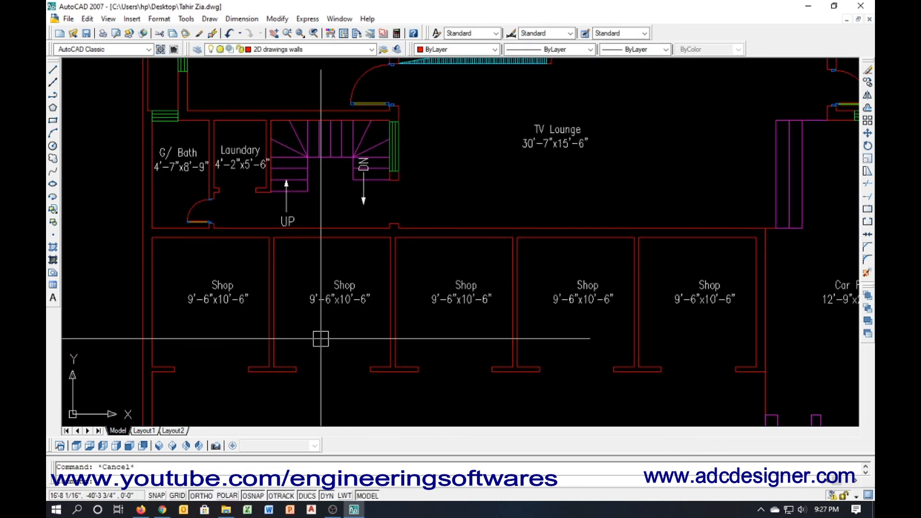
middle_click_drag(321, 339, 314, 304)
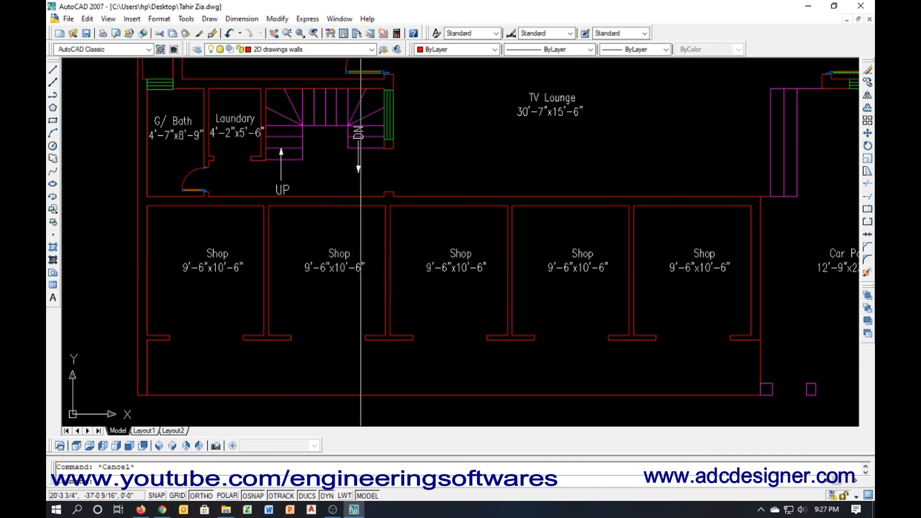
scroll(362, 242, "down", 3)
scroll(240, 293, "up", 1)
scroll(278, 298, "down", 1)
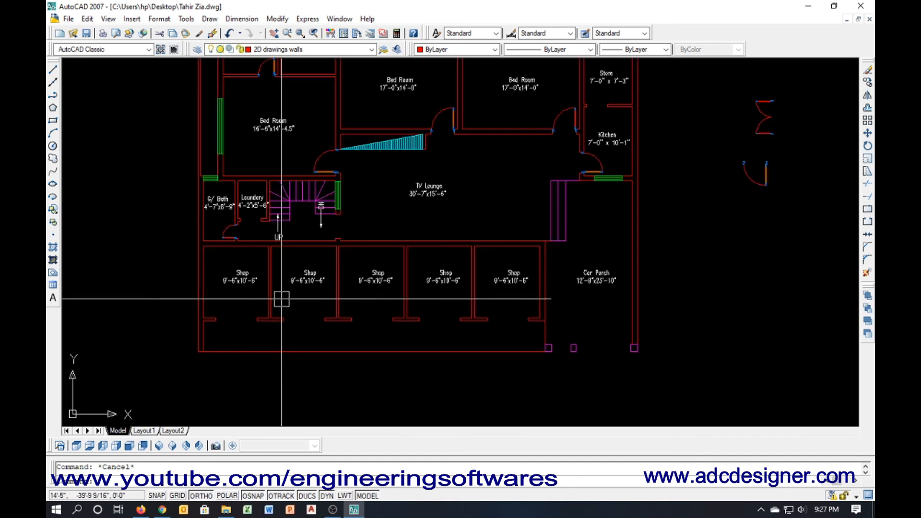
middle_click_drag(422, 291, 358, 311)
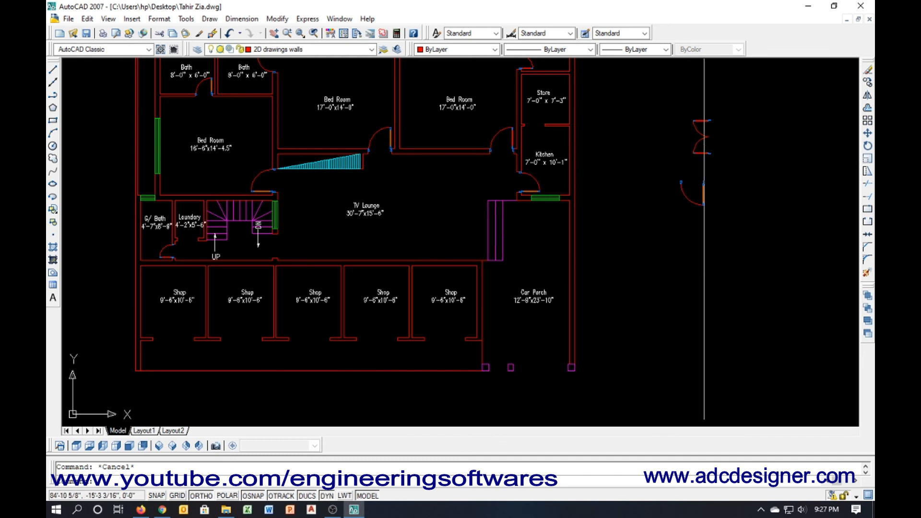
type("ro")
key("Return")
left_click(702, 149)
key("Return")
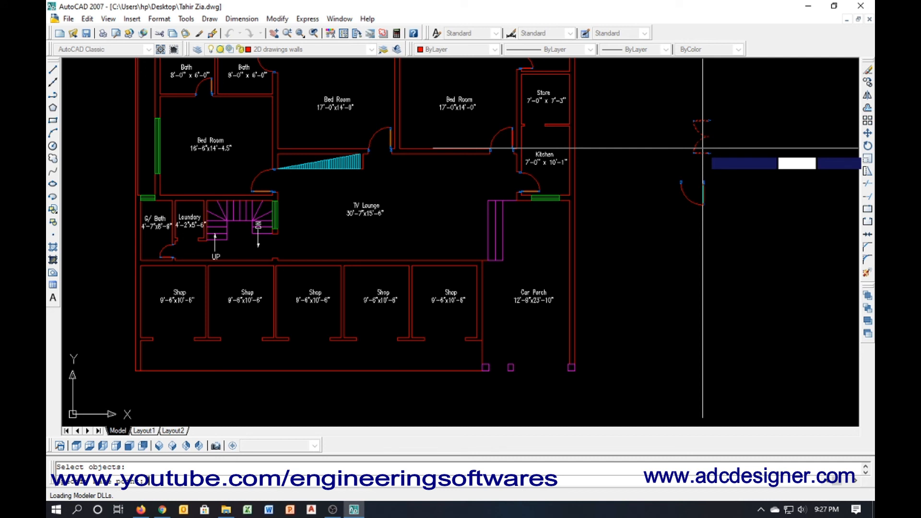
left_click(706, 148)
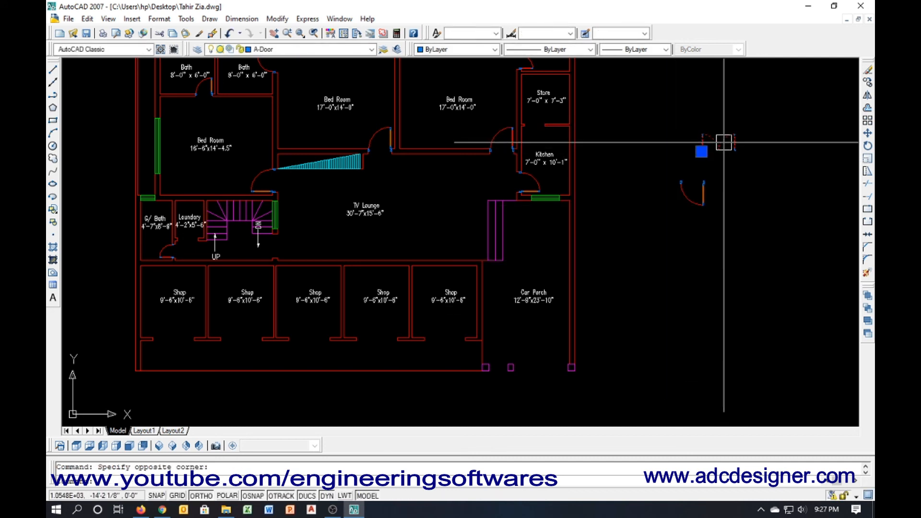
Move the double door into the Car Porch, just above the wide gate opening between the columns
type("m")
key("Return")
left_click(724, 140)
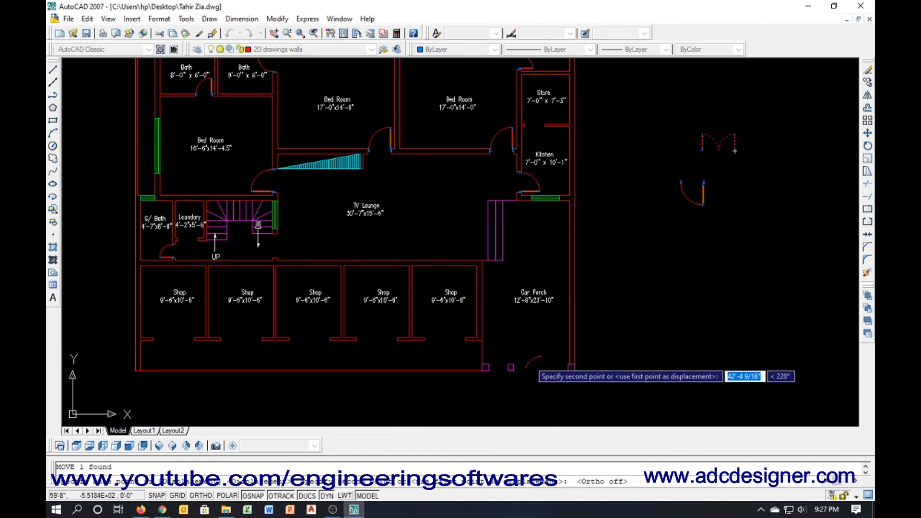
left_click(545, 343)
key("Escape")
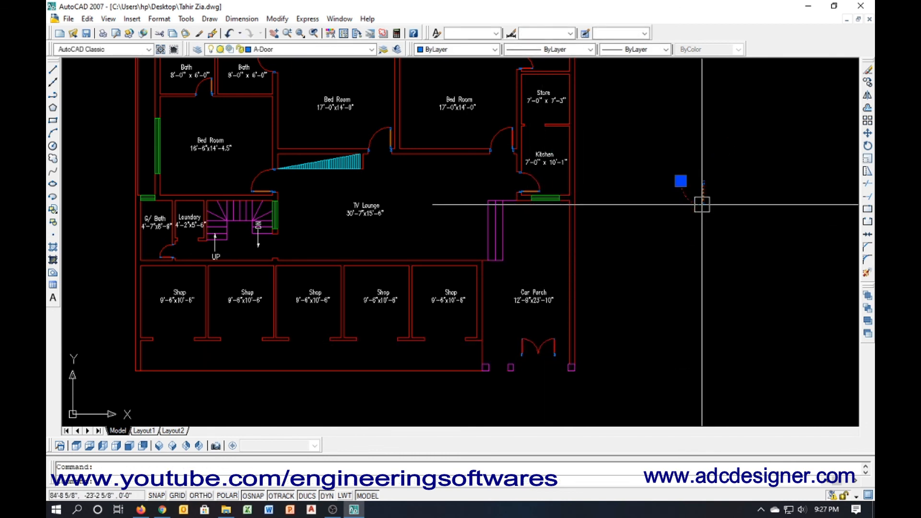
Move the spare single door from beside the plan to the narrow opening at the Car Porch's front columns
type("m")
key("Return")
left_click(703, 205)
scroll(496, 381, "up", 4)
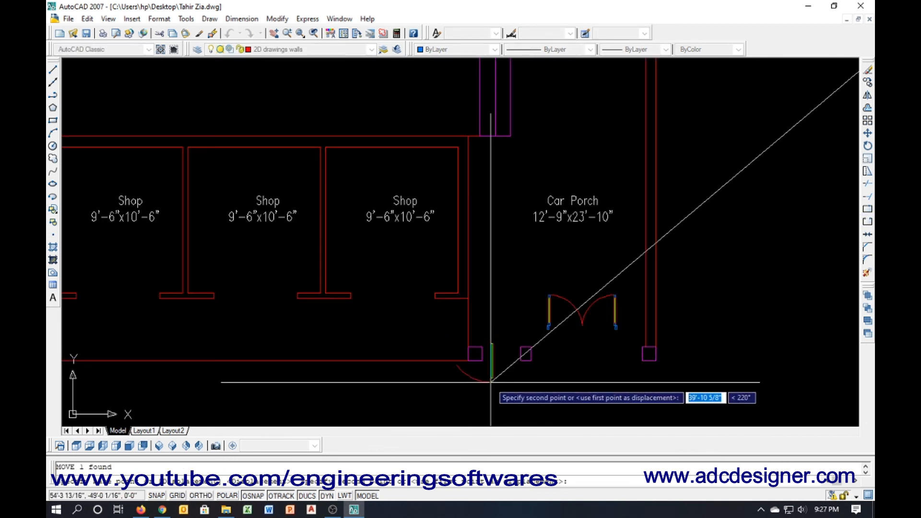
left_click(493, 379)
key("Escape")
Rotate the single door at the Car Porch entrance by 180 degrees so its leaf points upward
type("ro")
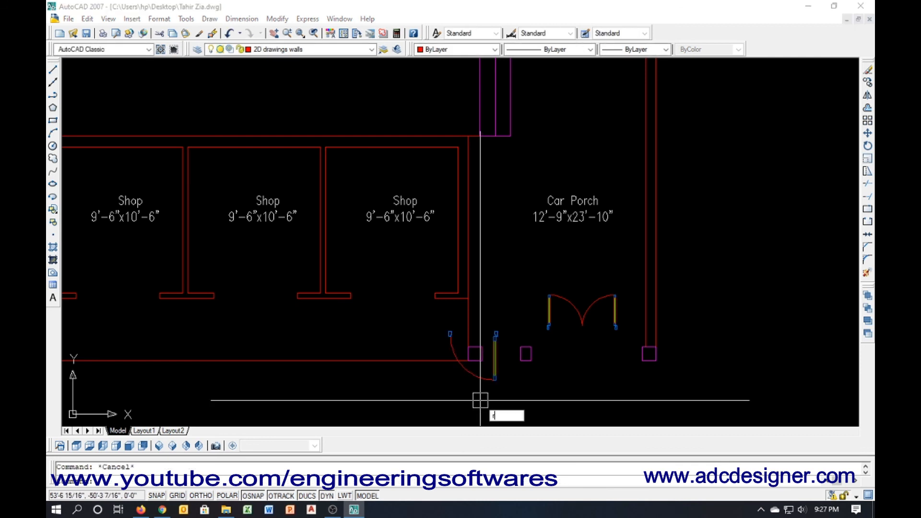
key("Return")
left_click(462, 387)
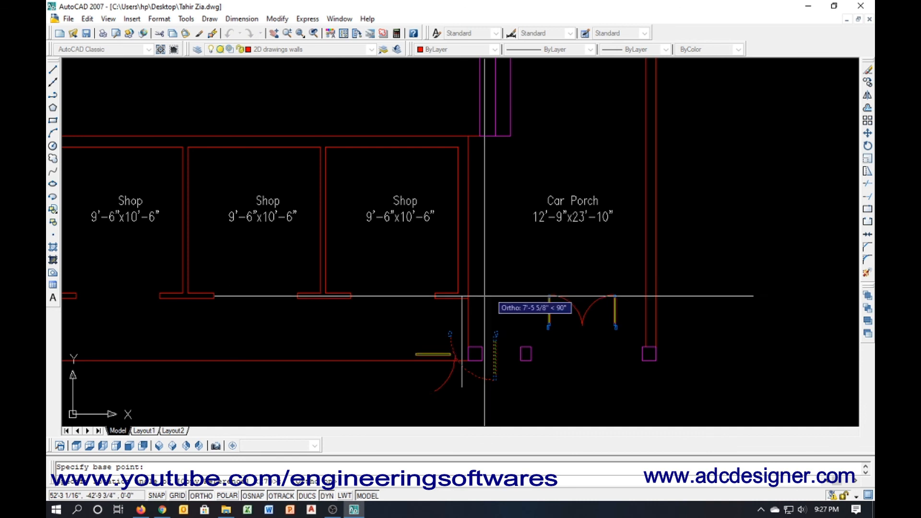
middle_click_drag(412, 381, 419, 321)
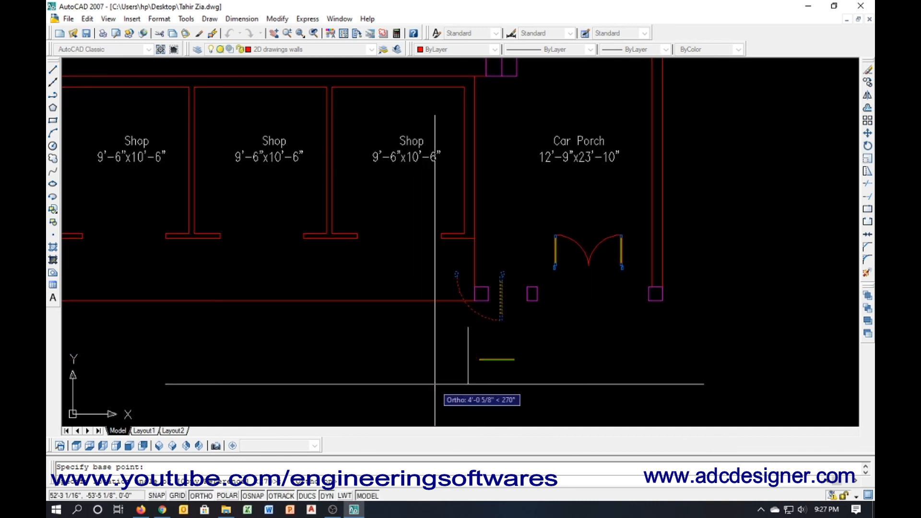
left_click(368, 384)
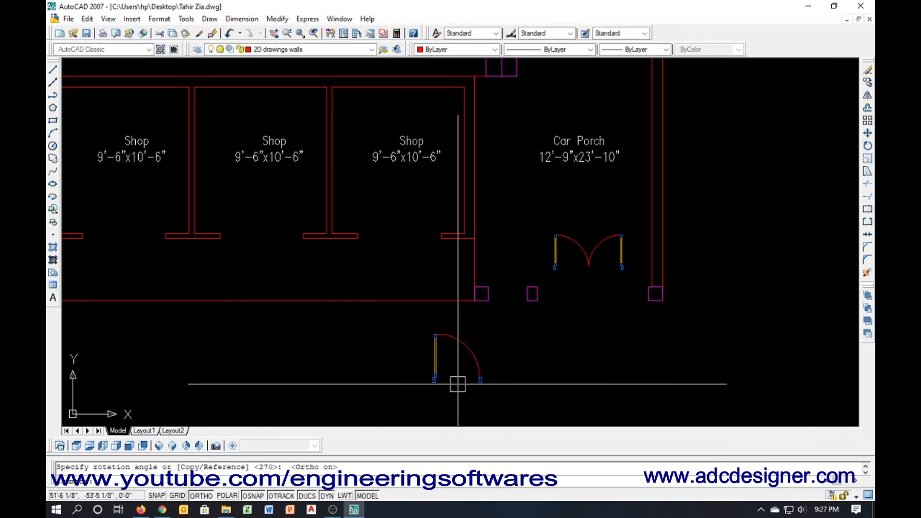
Align the single door between the facing side midpoints of the Car Porch's first two columns, scaling it to fit
type("al")
key("Return")
left_click(435, 374)
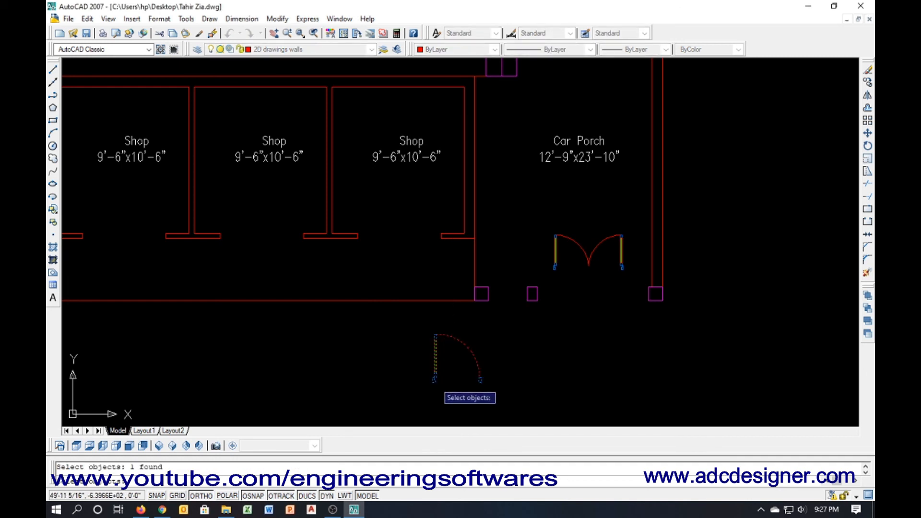
key("Return")
scroll(437, 391, "up", 3)
left_click(416, 360)
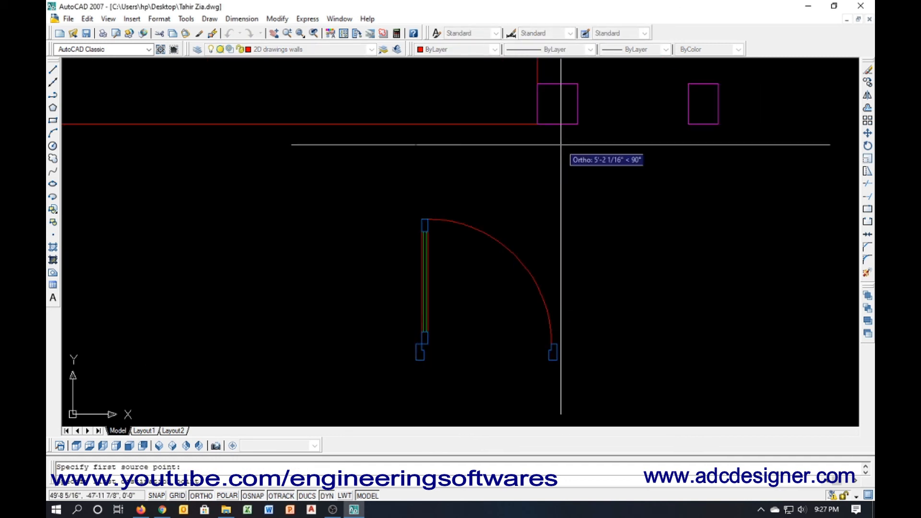
left_click(578, 103)
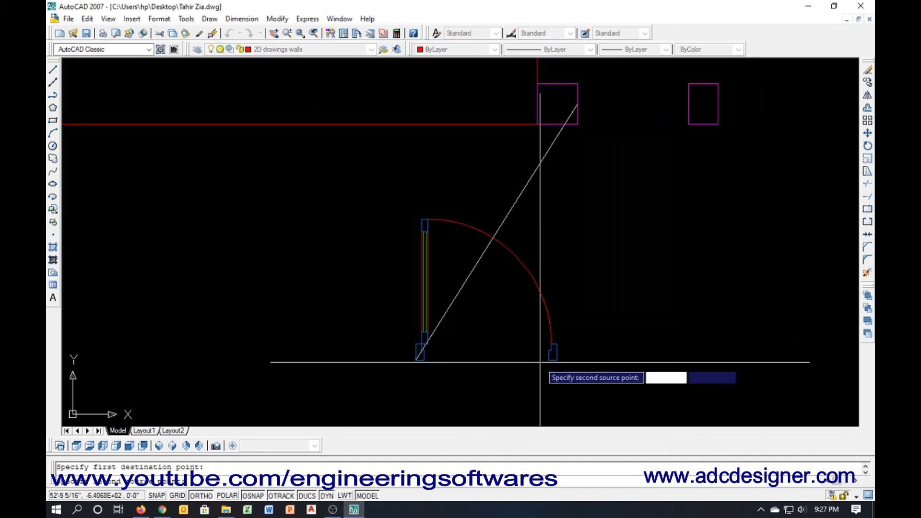
left_click(555, 358)
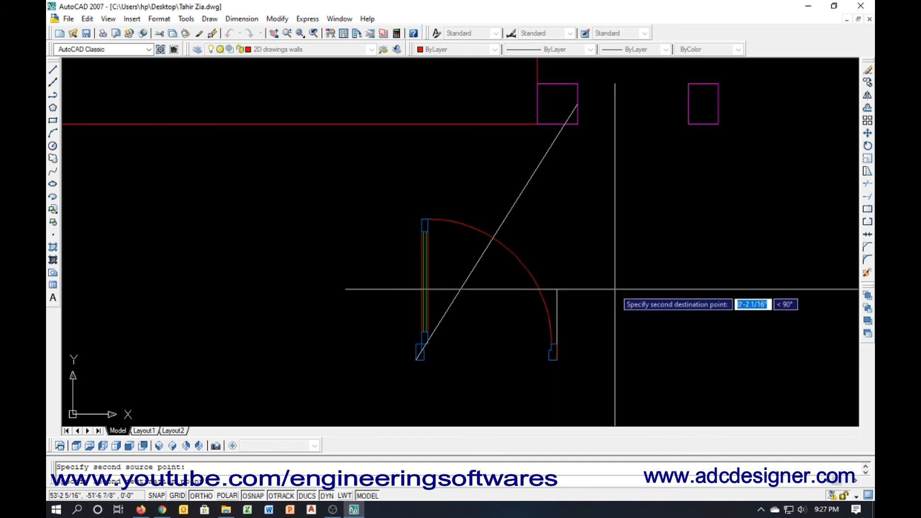
left_click(688, 104)
type("y")
key("Return")
scroll(473, 250, "down", 5)
Align the double door between the facing side midpoints of the Car Porch's middle and right columns, scaling it to fit
scroll(473, 250, "up", 3)
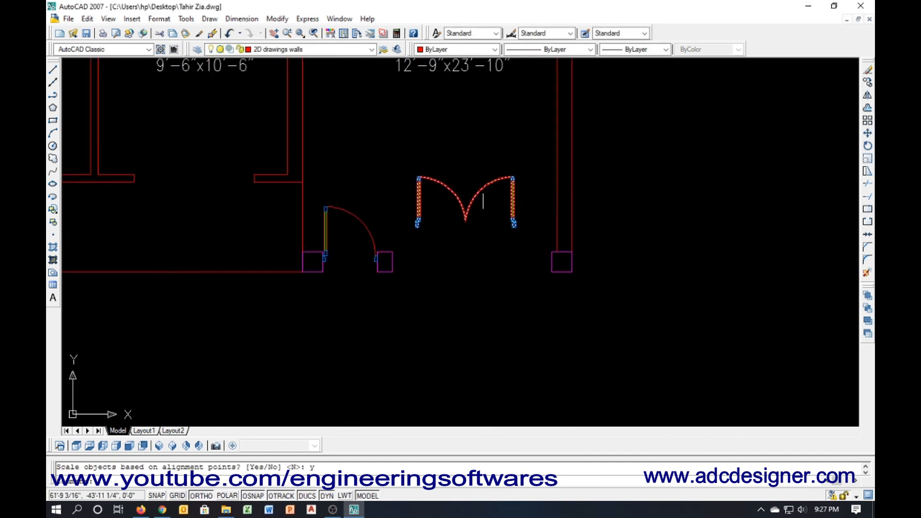
key("Return")
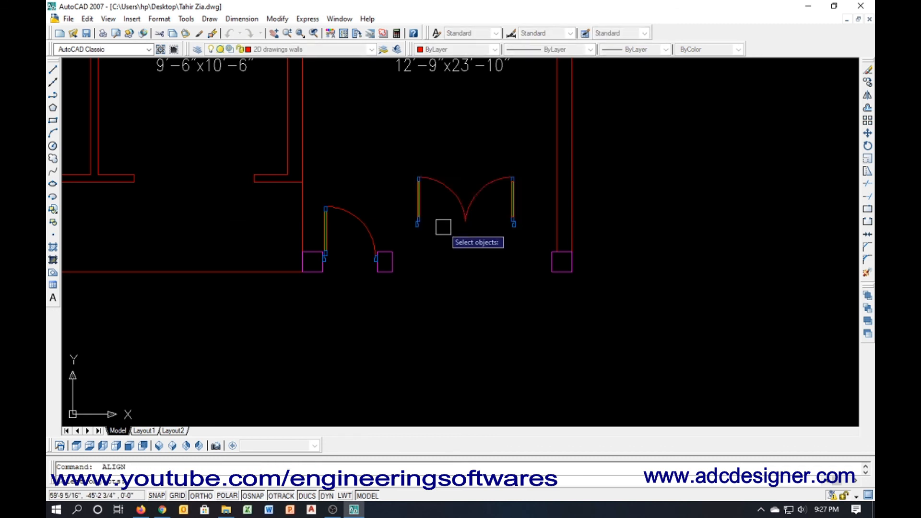
left_click(419, 225)
key("Return")
scroll(415, 243, "up", 3)
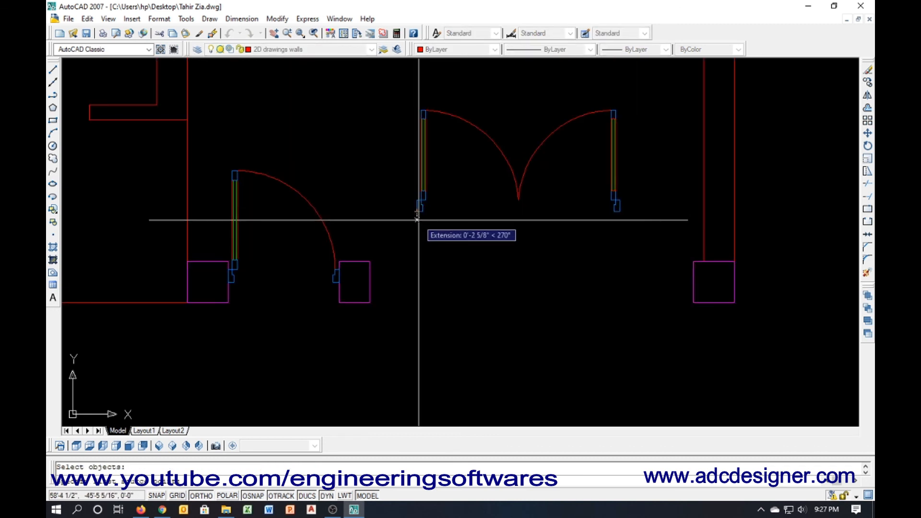
left_click(417, 211)
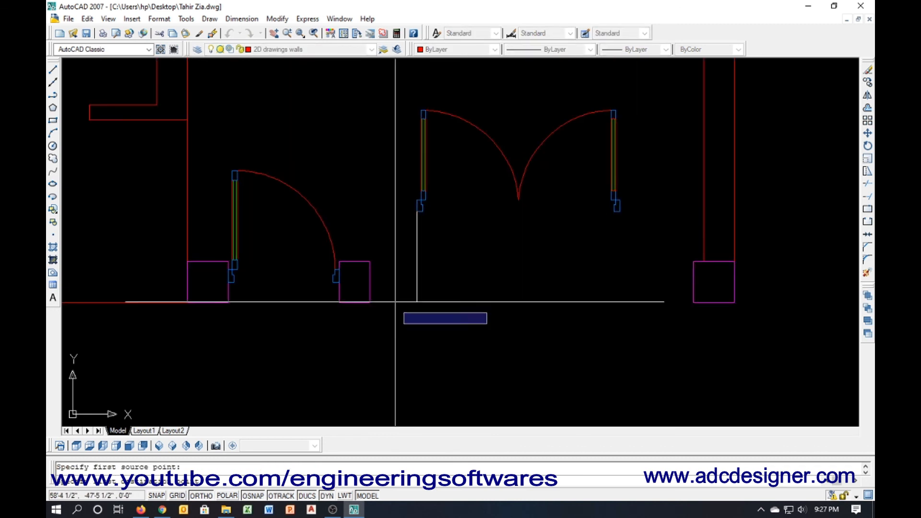
left_click(370, 280)
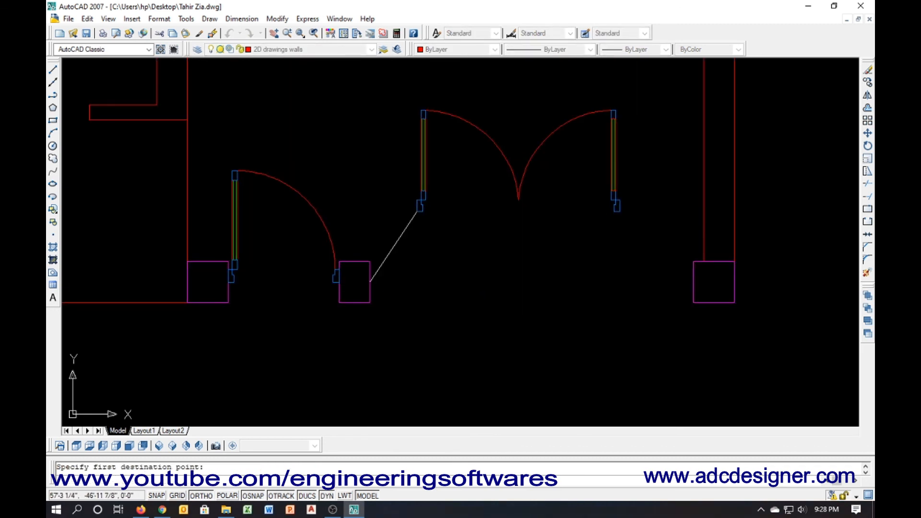
left_click(619, 211)
left_click(694, 282)
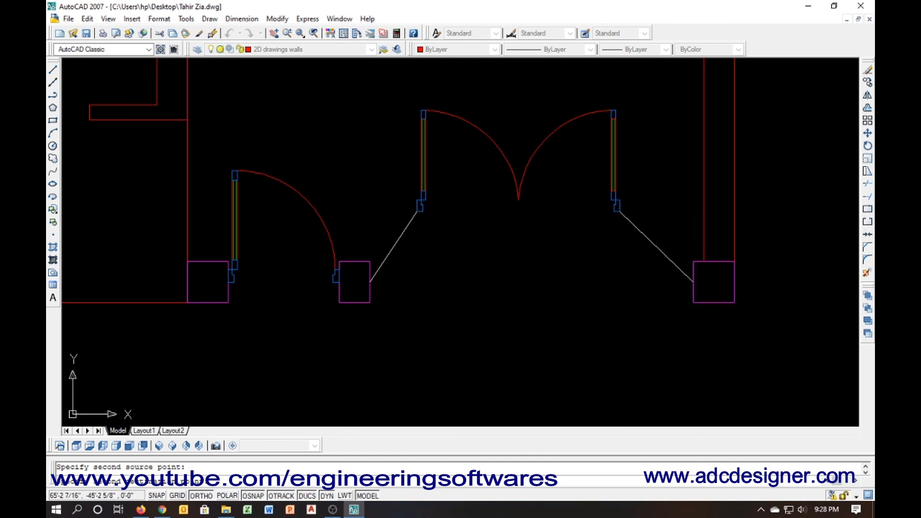
key("Return")
type("y")
key("Return")
scroll(487, 313, "down", 3)
key("Escape")
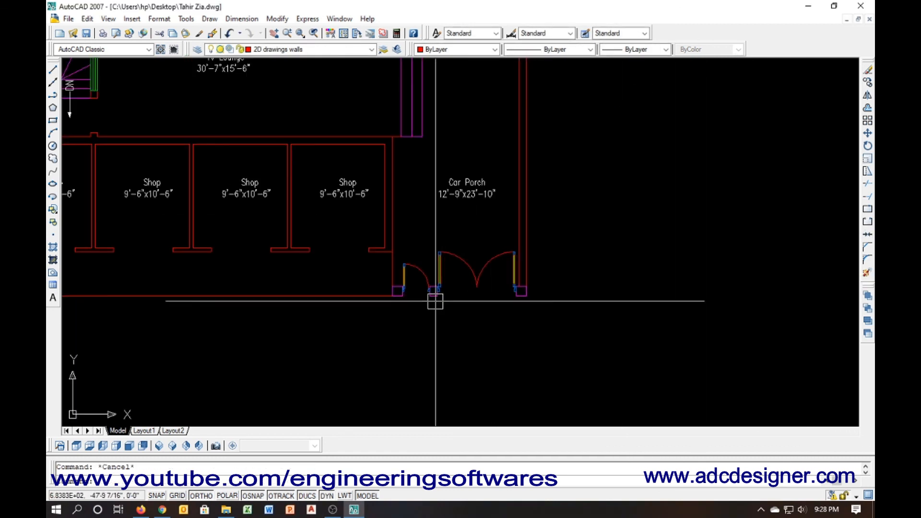
Delete the leftover door lying outside the plan's upper right corner
scroll(436, 301, "down", 5)
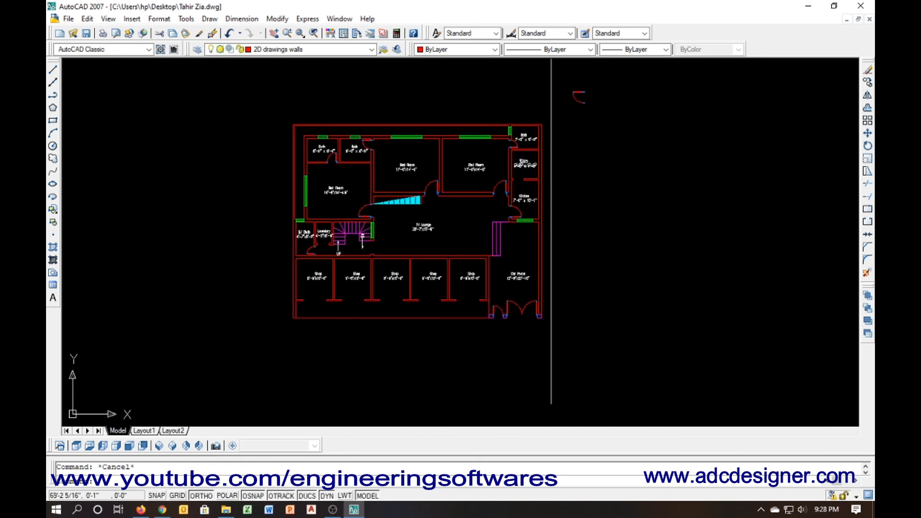
left_click(582, 93)
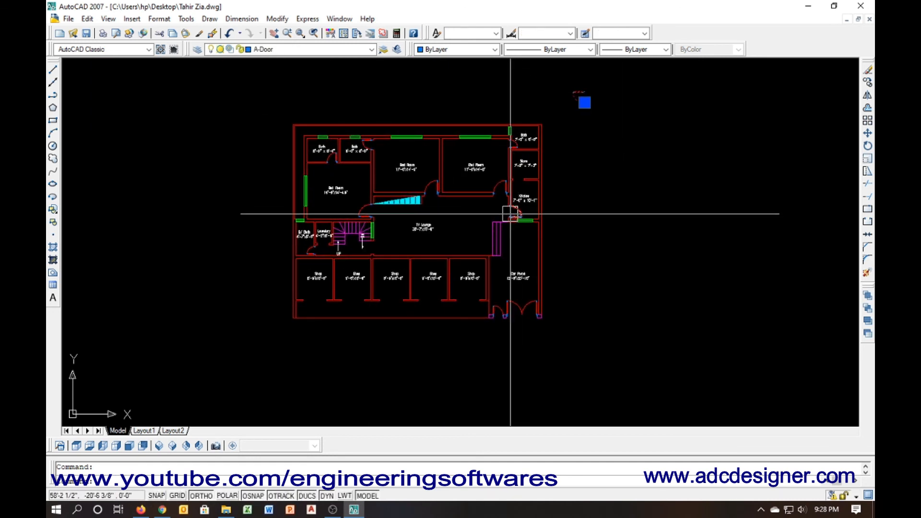
key("Escape")
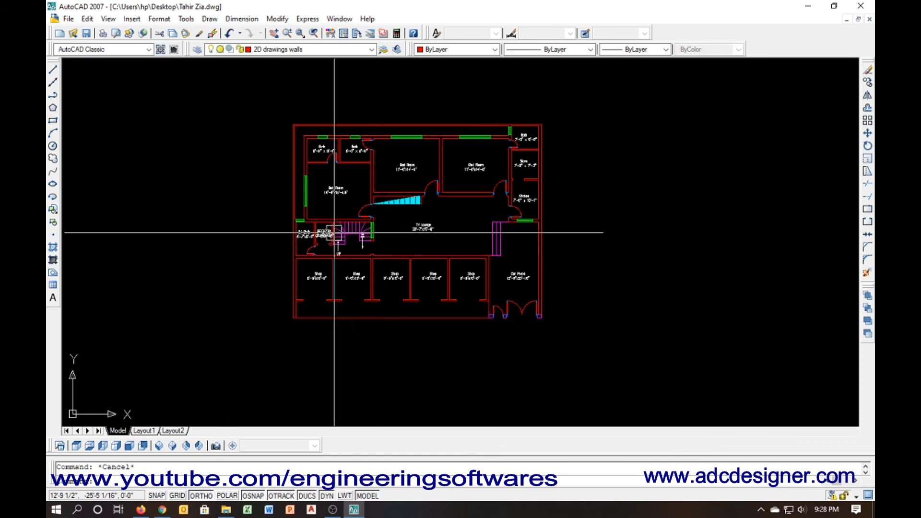
Zoom to the drawing's extents to view the complete floor plan
scroll(416, 219, "up", 2)
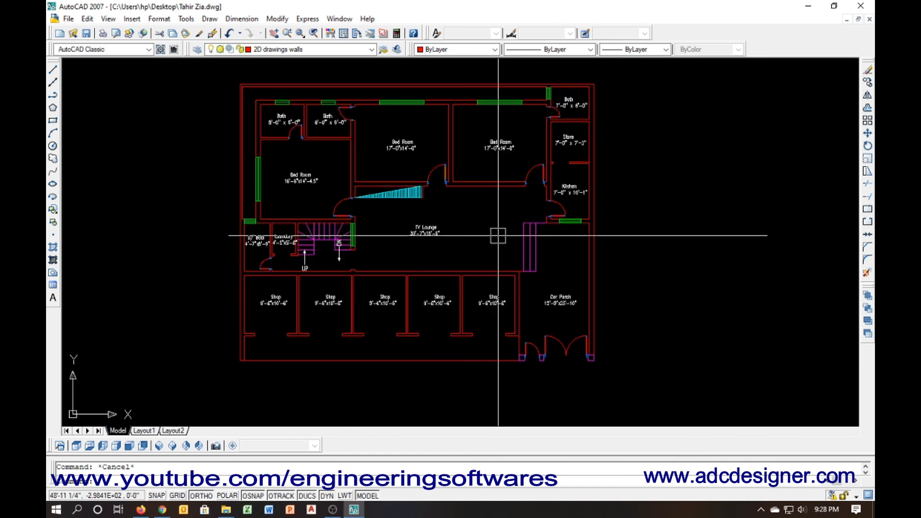
type("z")
key("Return")
type("e")
key("Return")
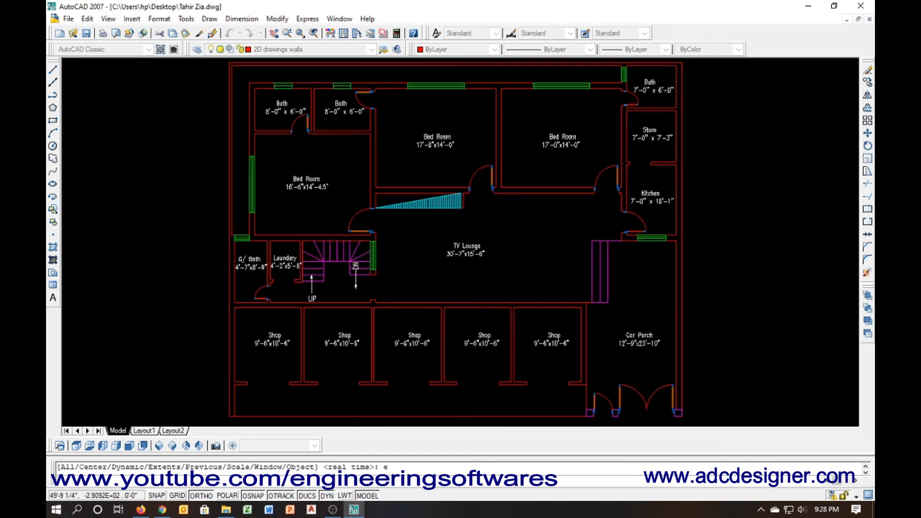
key("Escape")
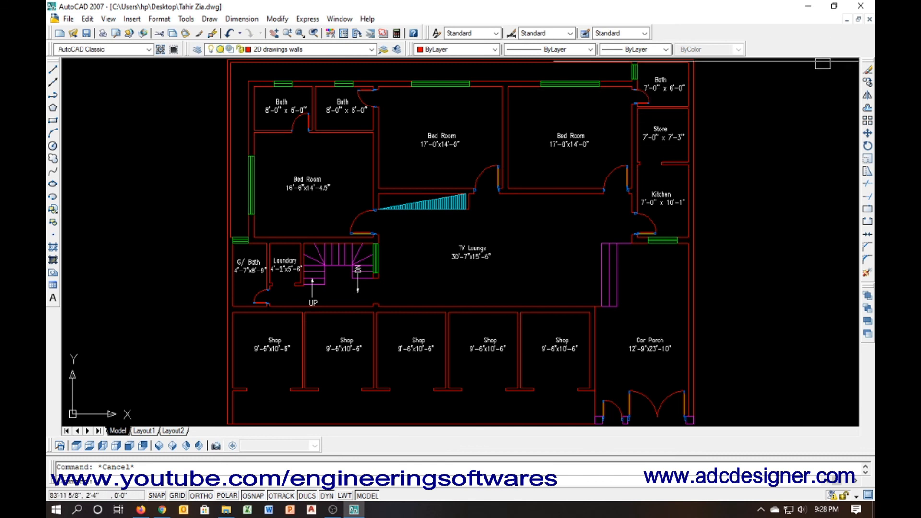